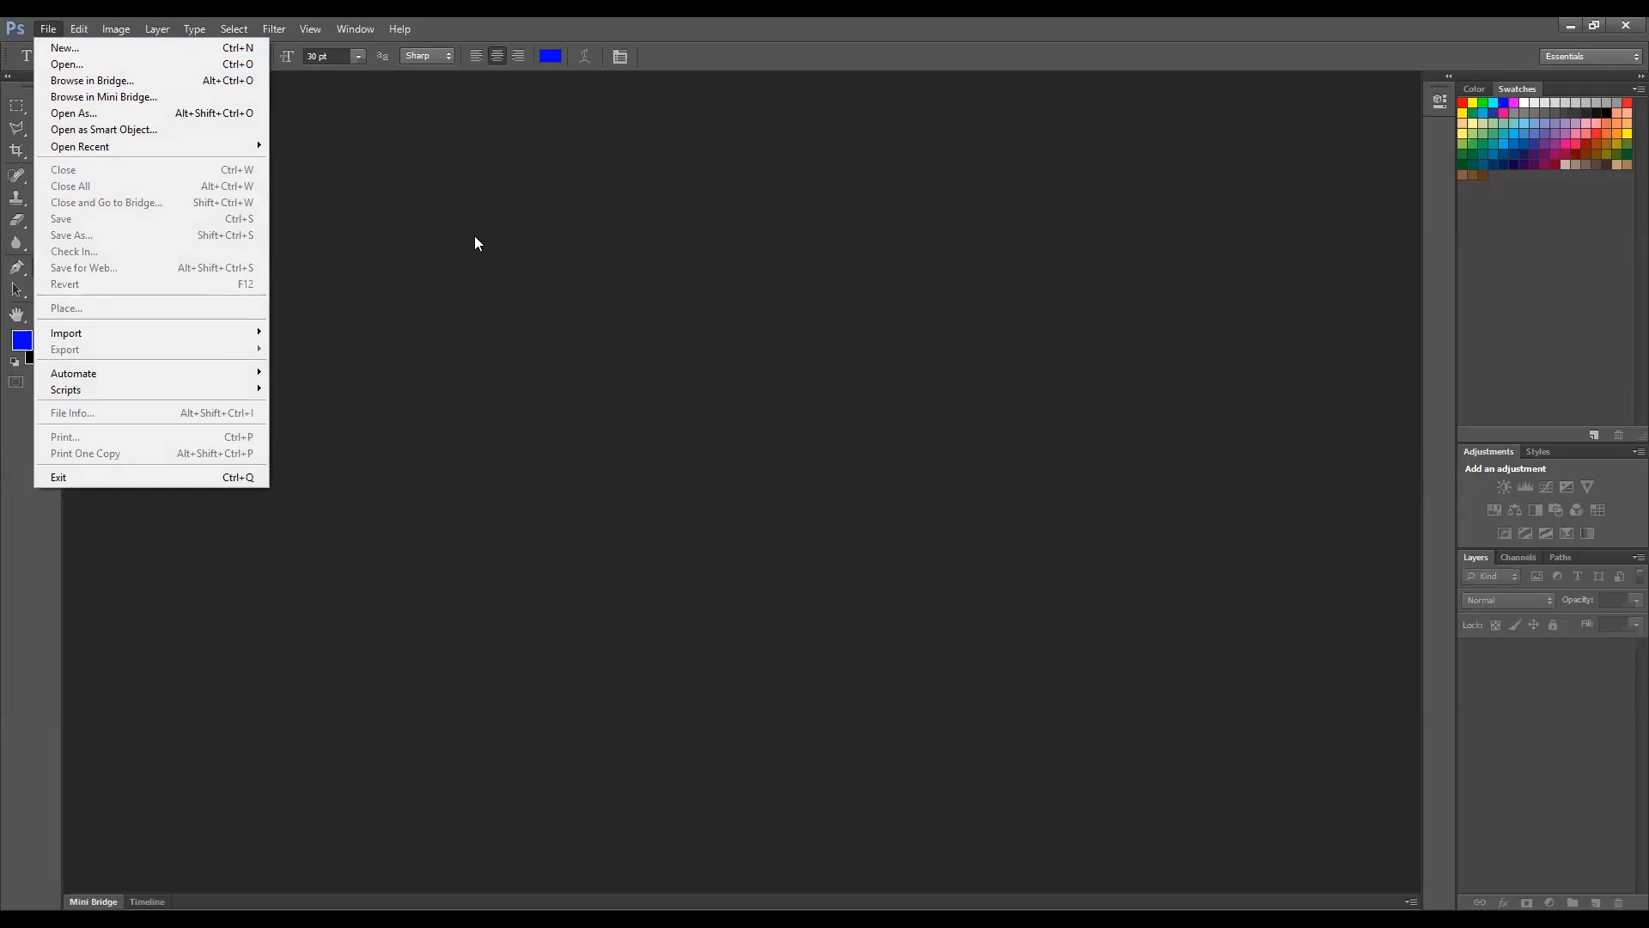
- Open the Camera Raw preferences
click(383, 260)
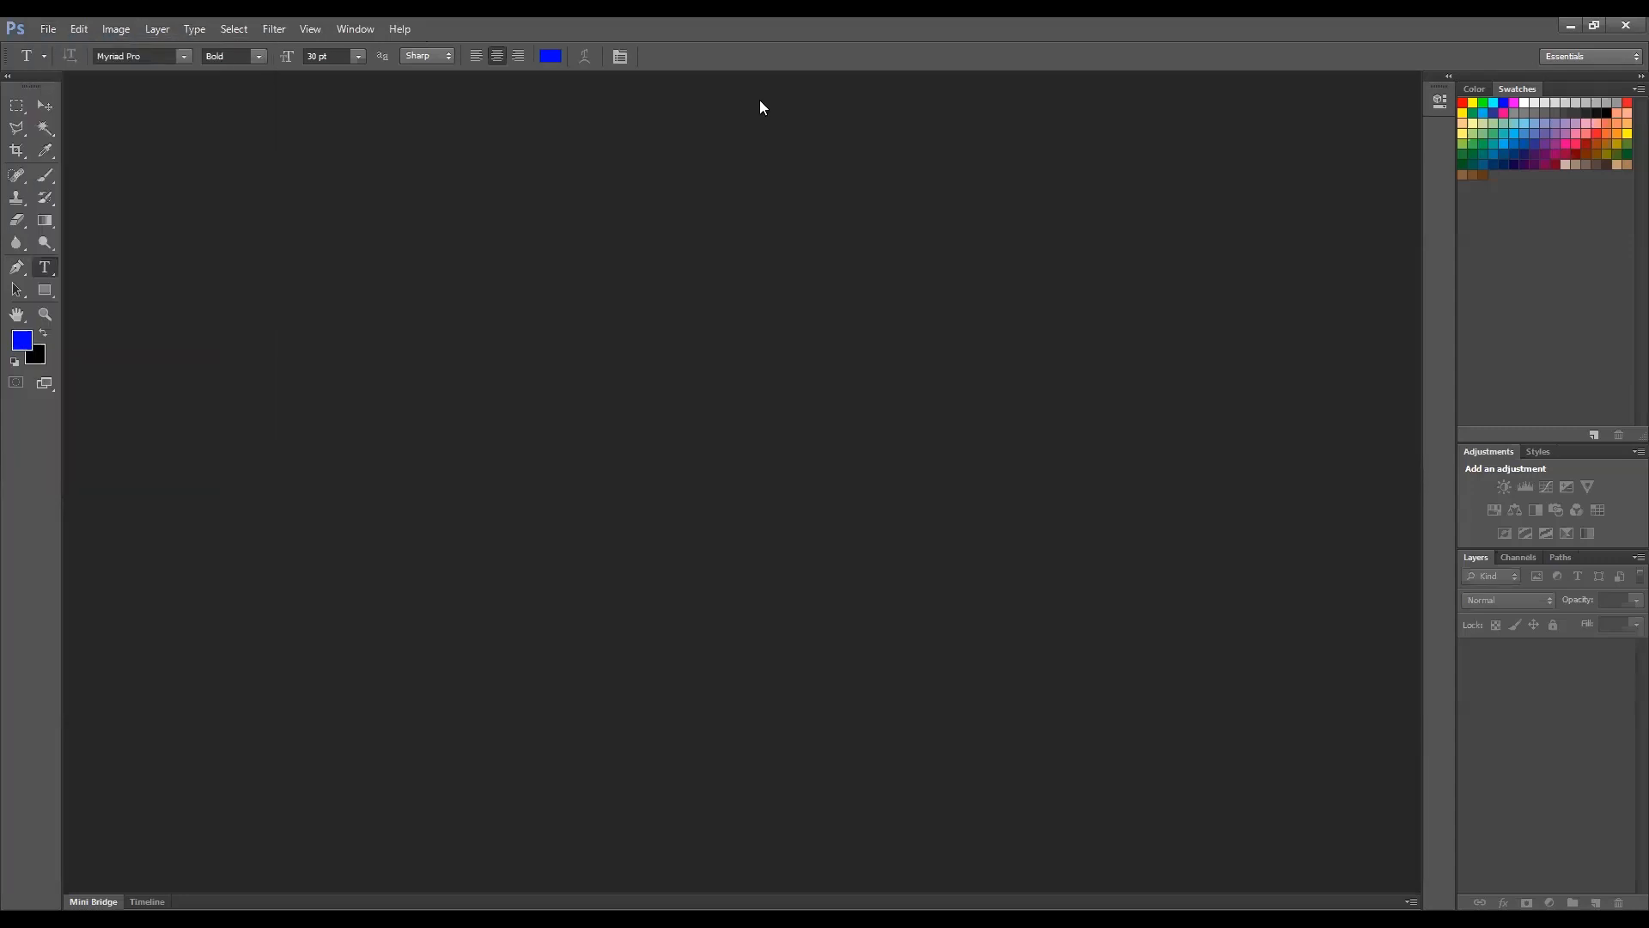
key(alt+e)
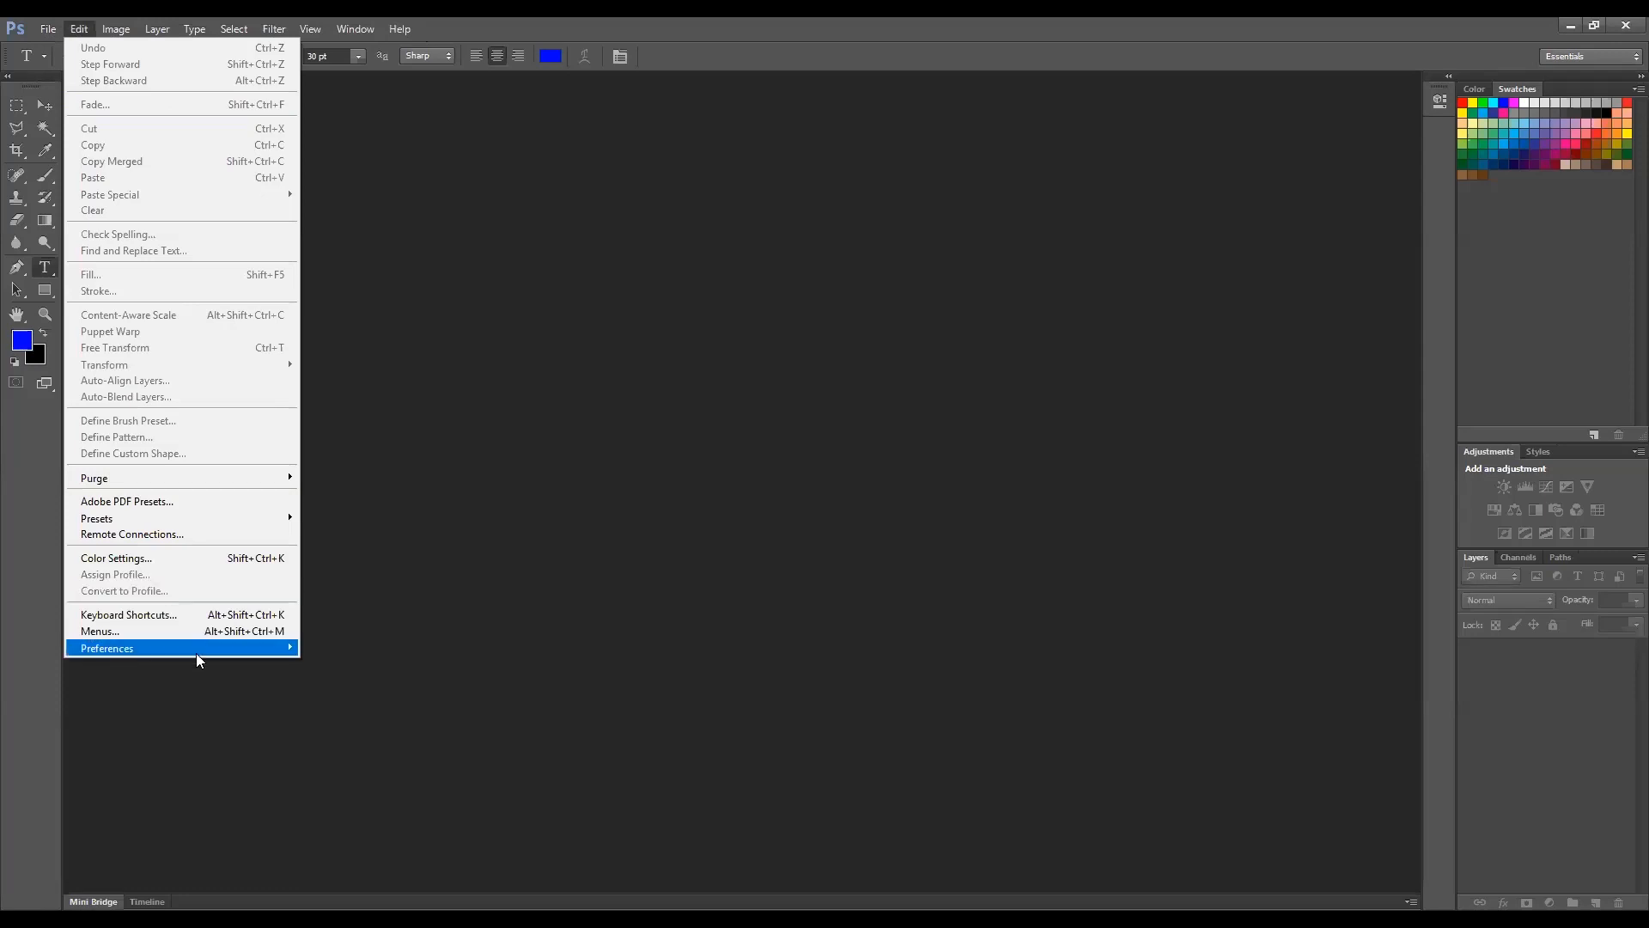
mouse_move(198, 647)
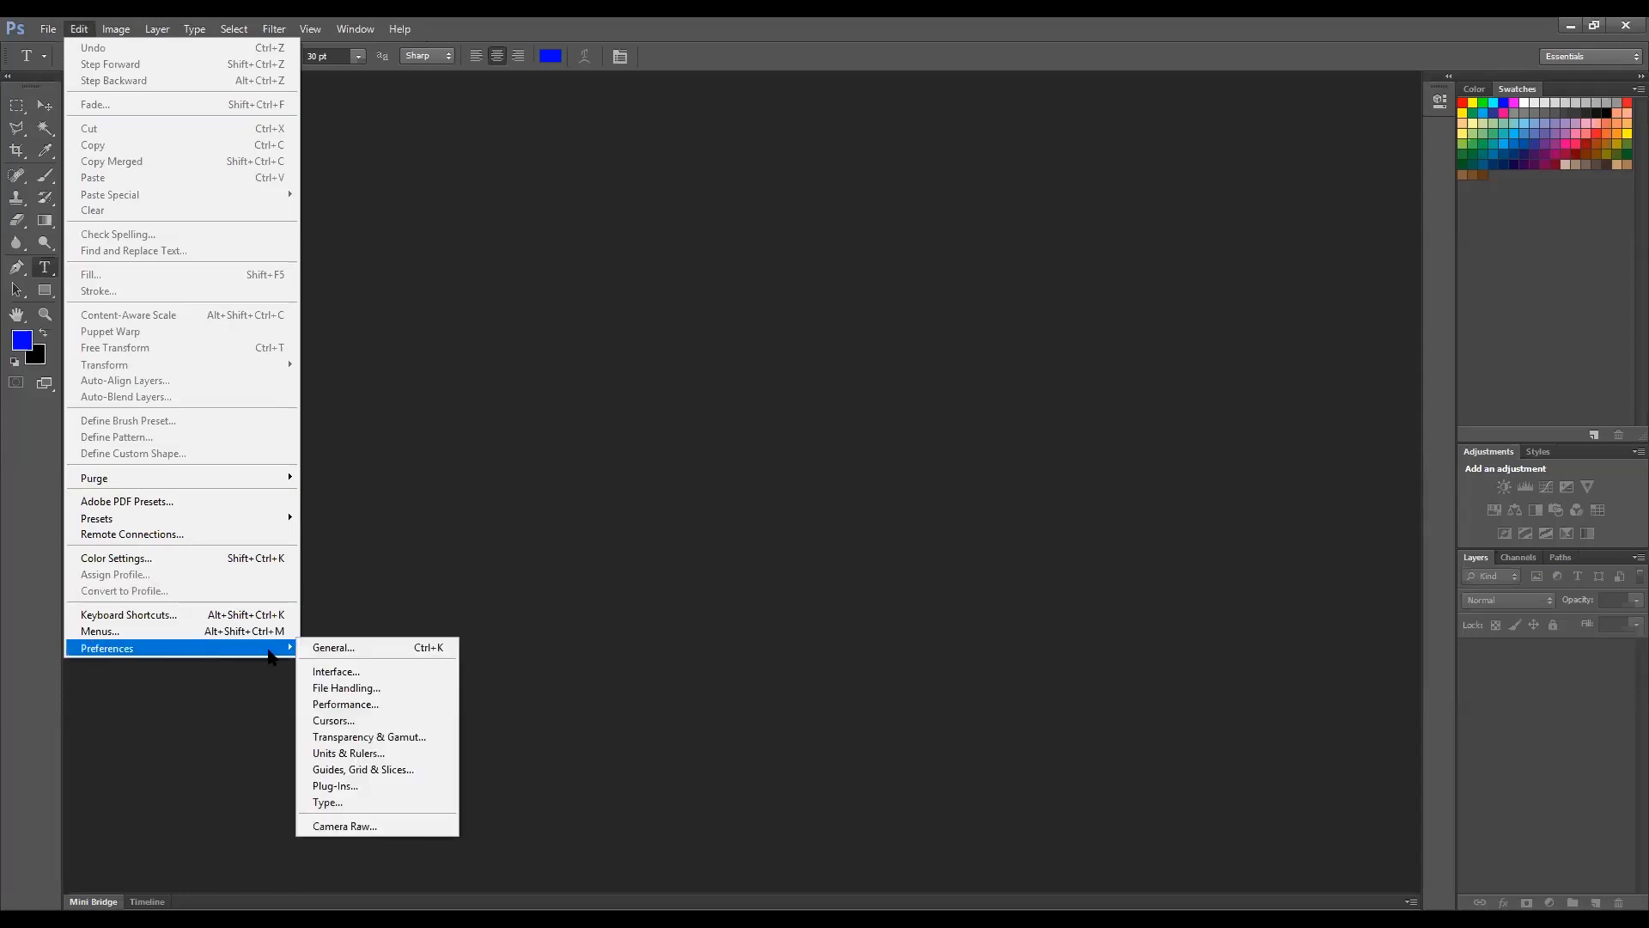
click(444, 832)
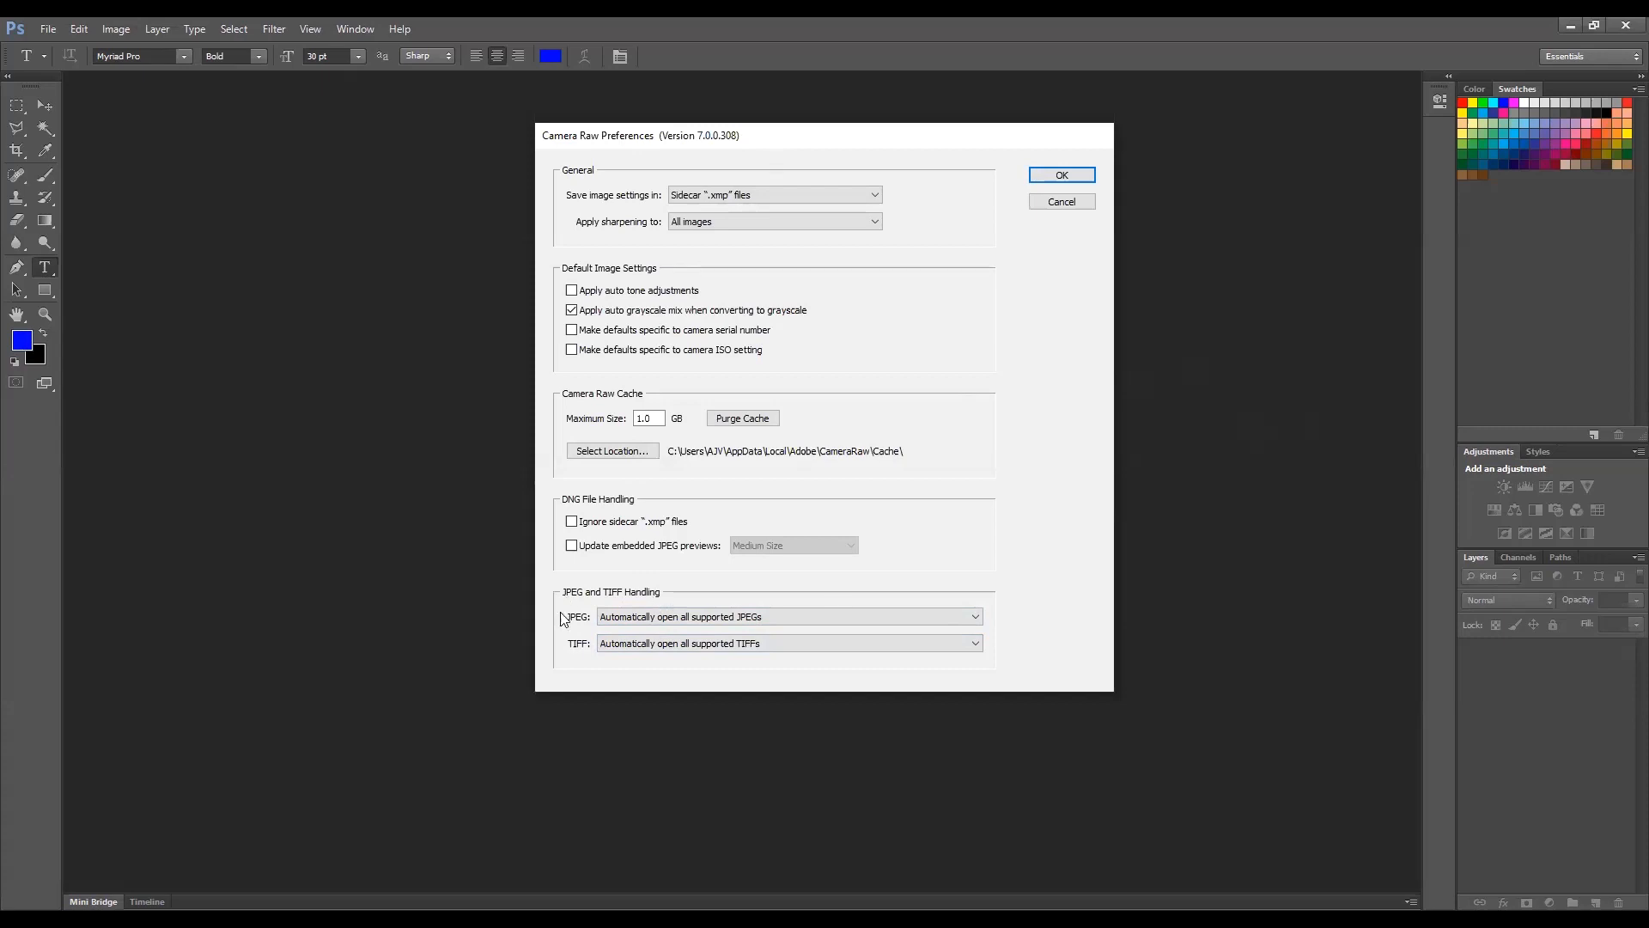
- Set JPEG handling to automatically open all supported JPEGs and TIFF handling to automatically open all supported TIFFs, and save the preferences
click(976, 619)
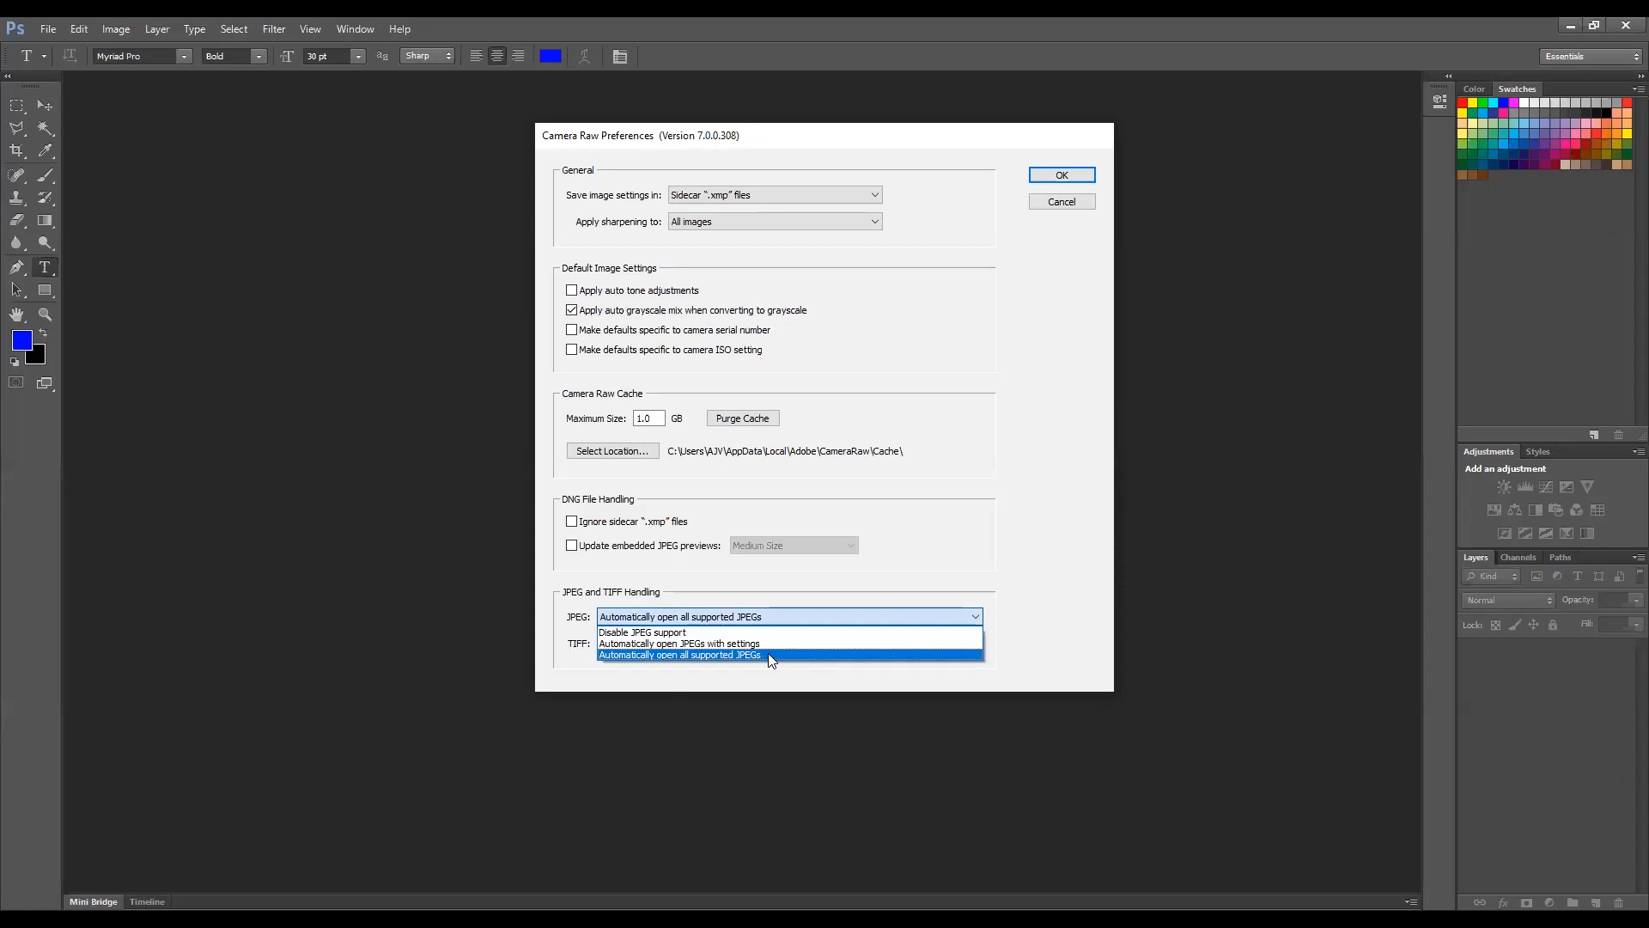
click(770, 655)
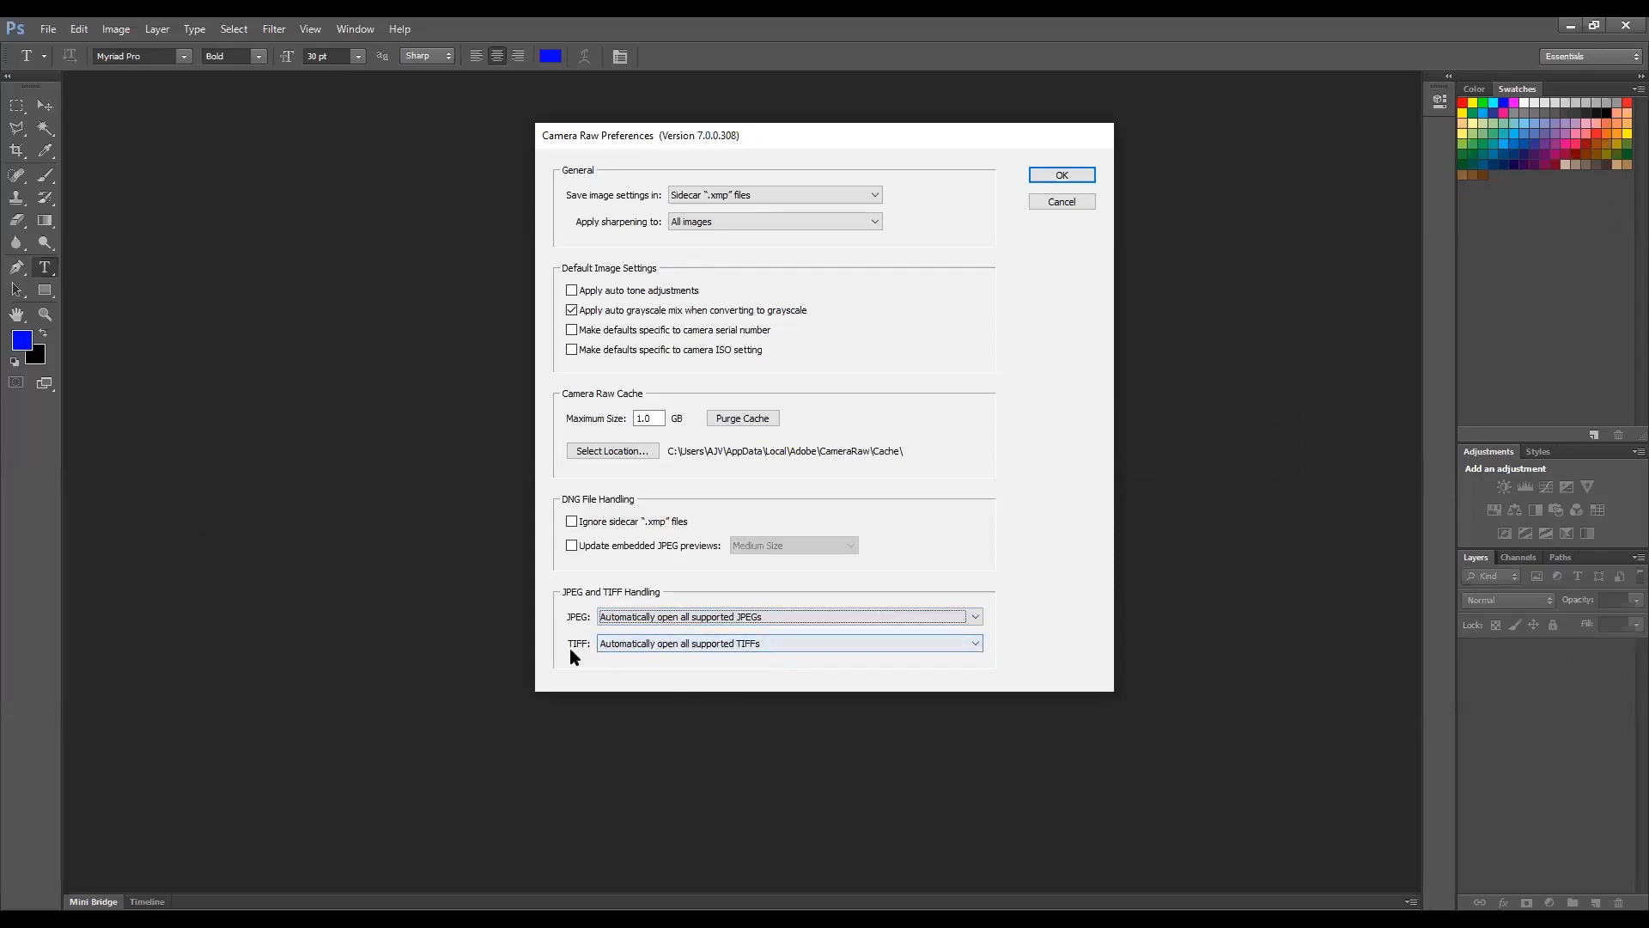
click(787, 644)
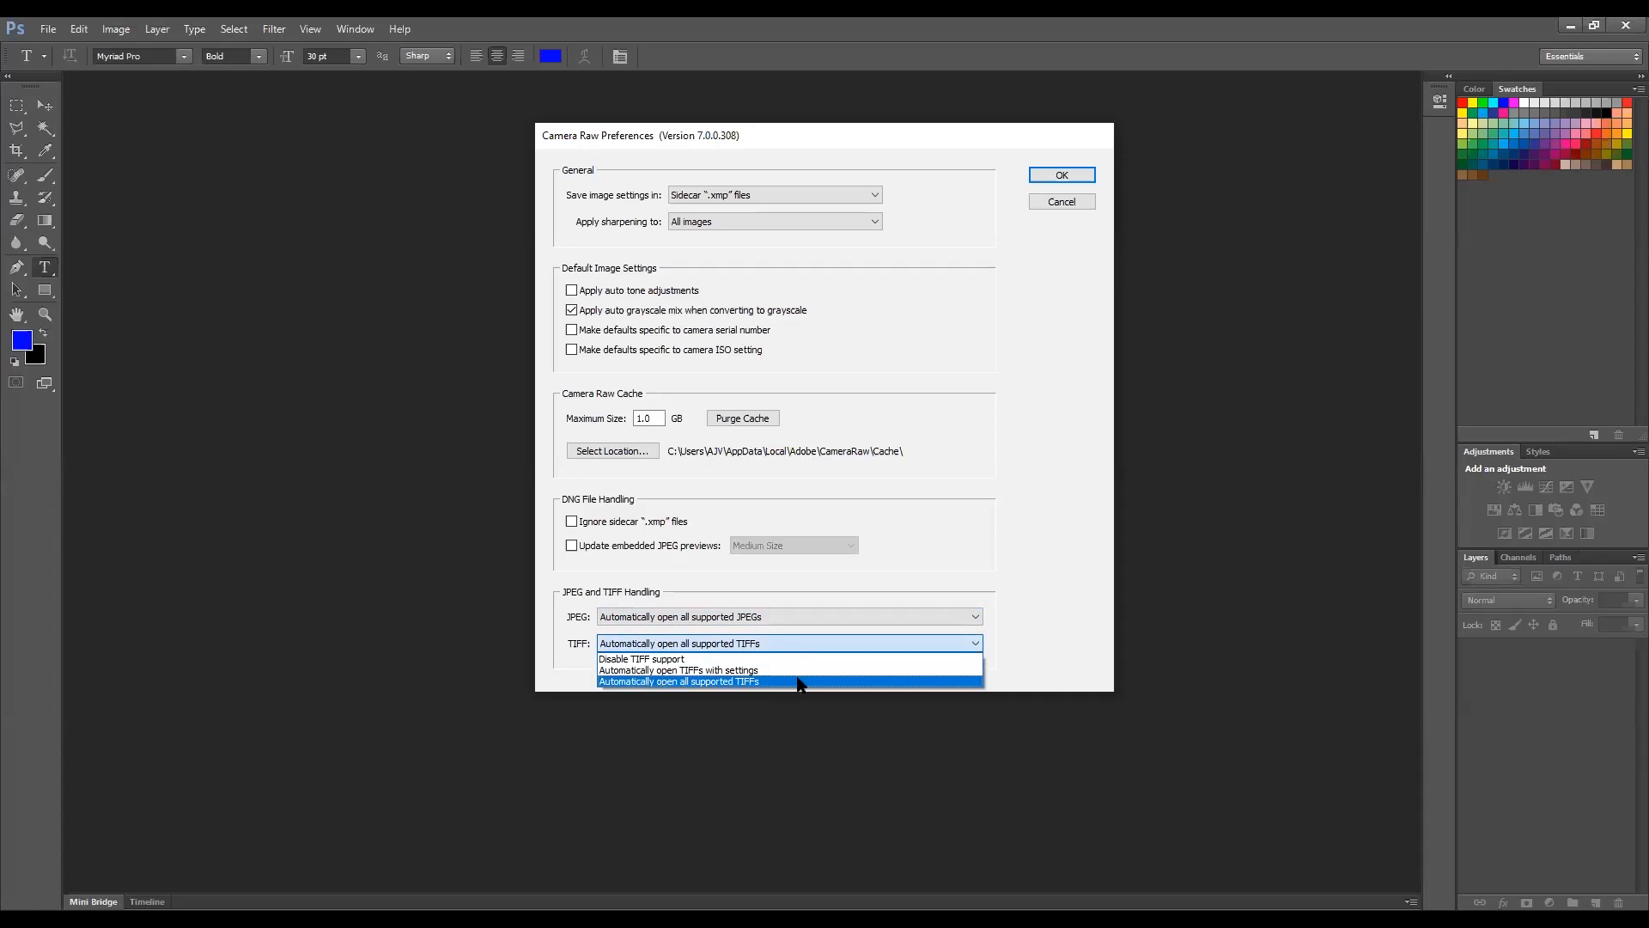
click(806, 679)
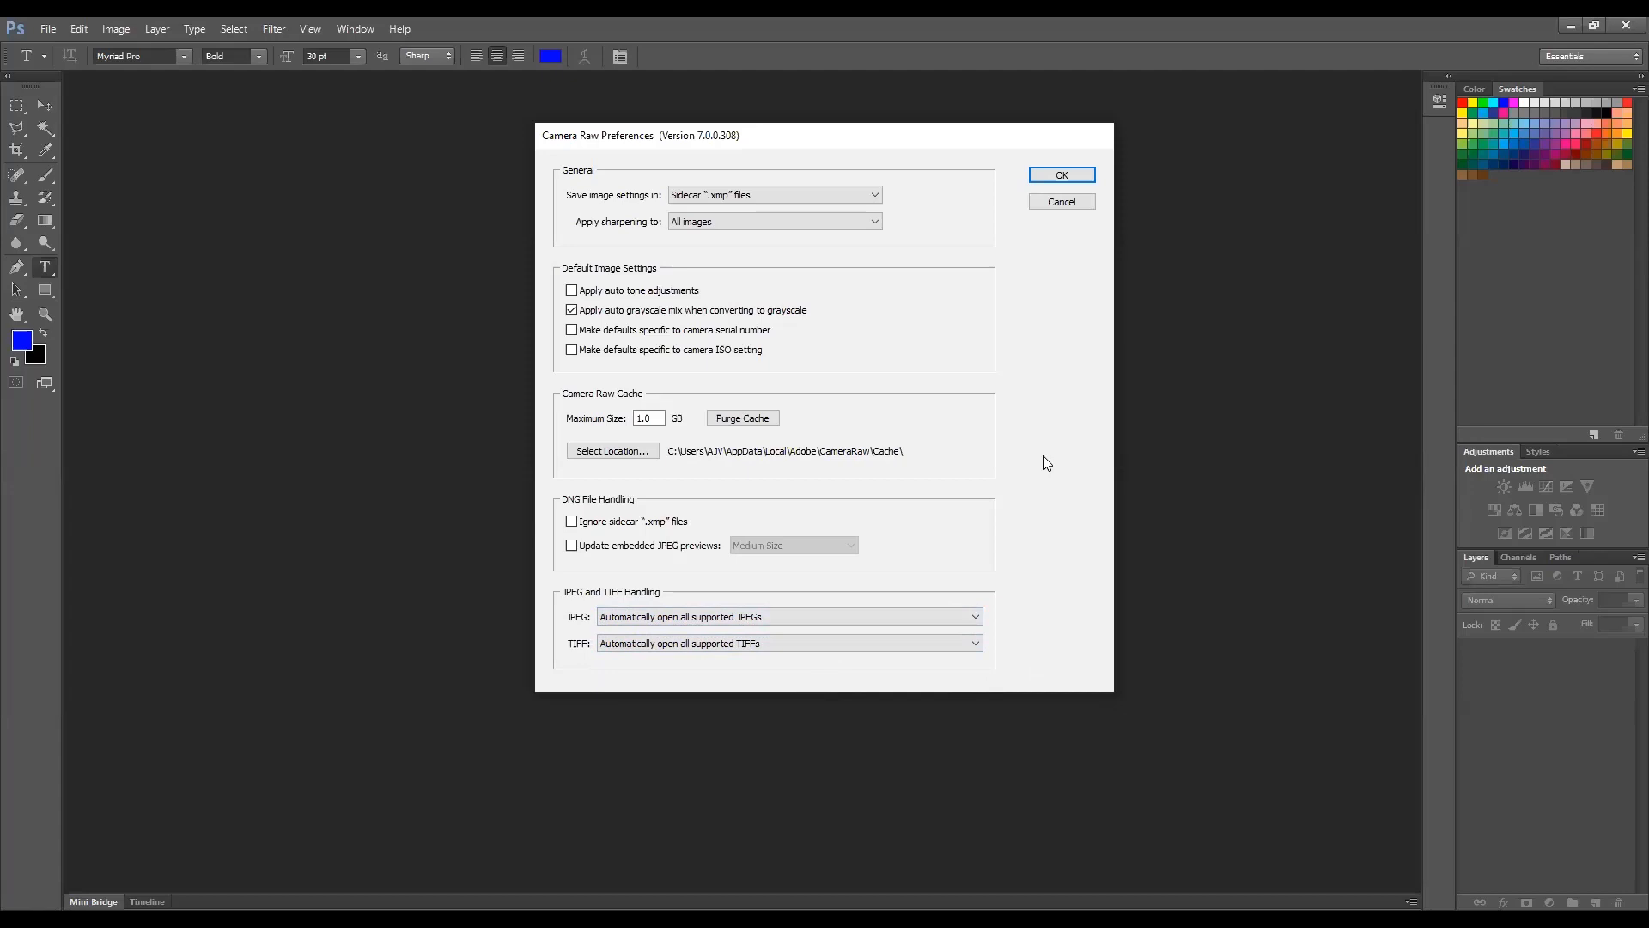
click(862, 620)
click(840, 651)
click(838, 644)
click(820, 681)
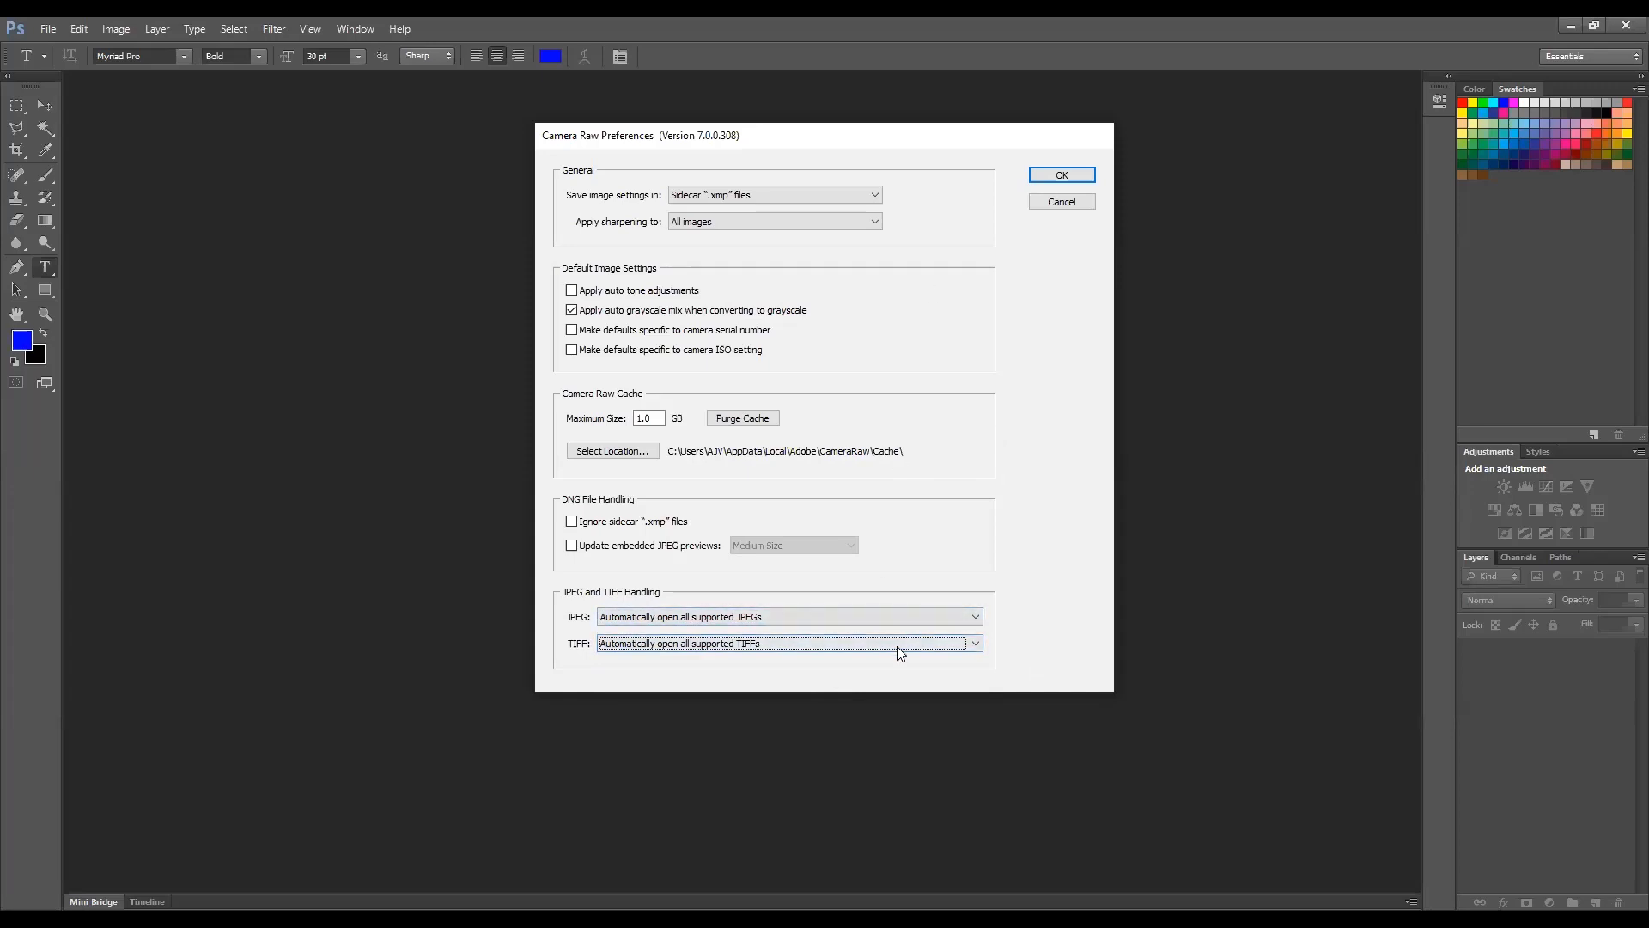
click(1065, 177)
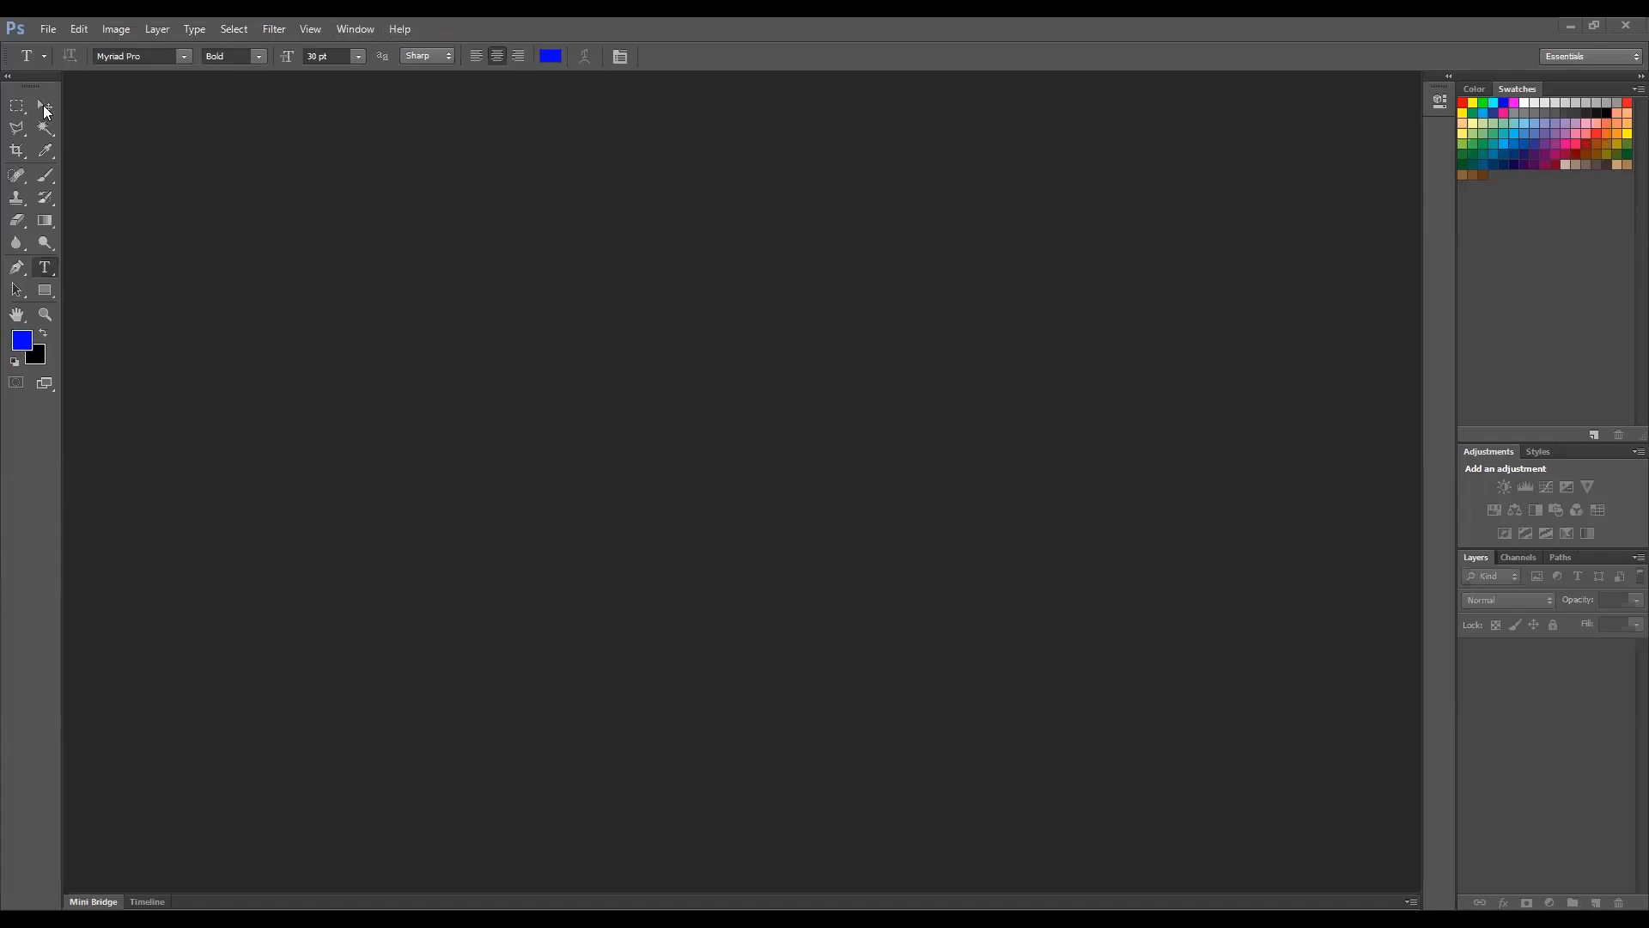
click(19, 107)
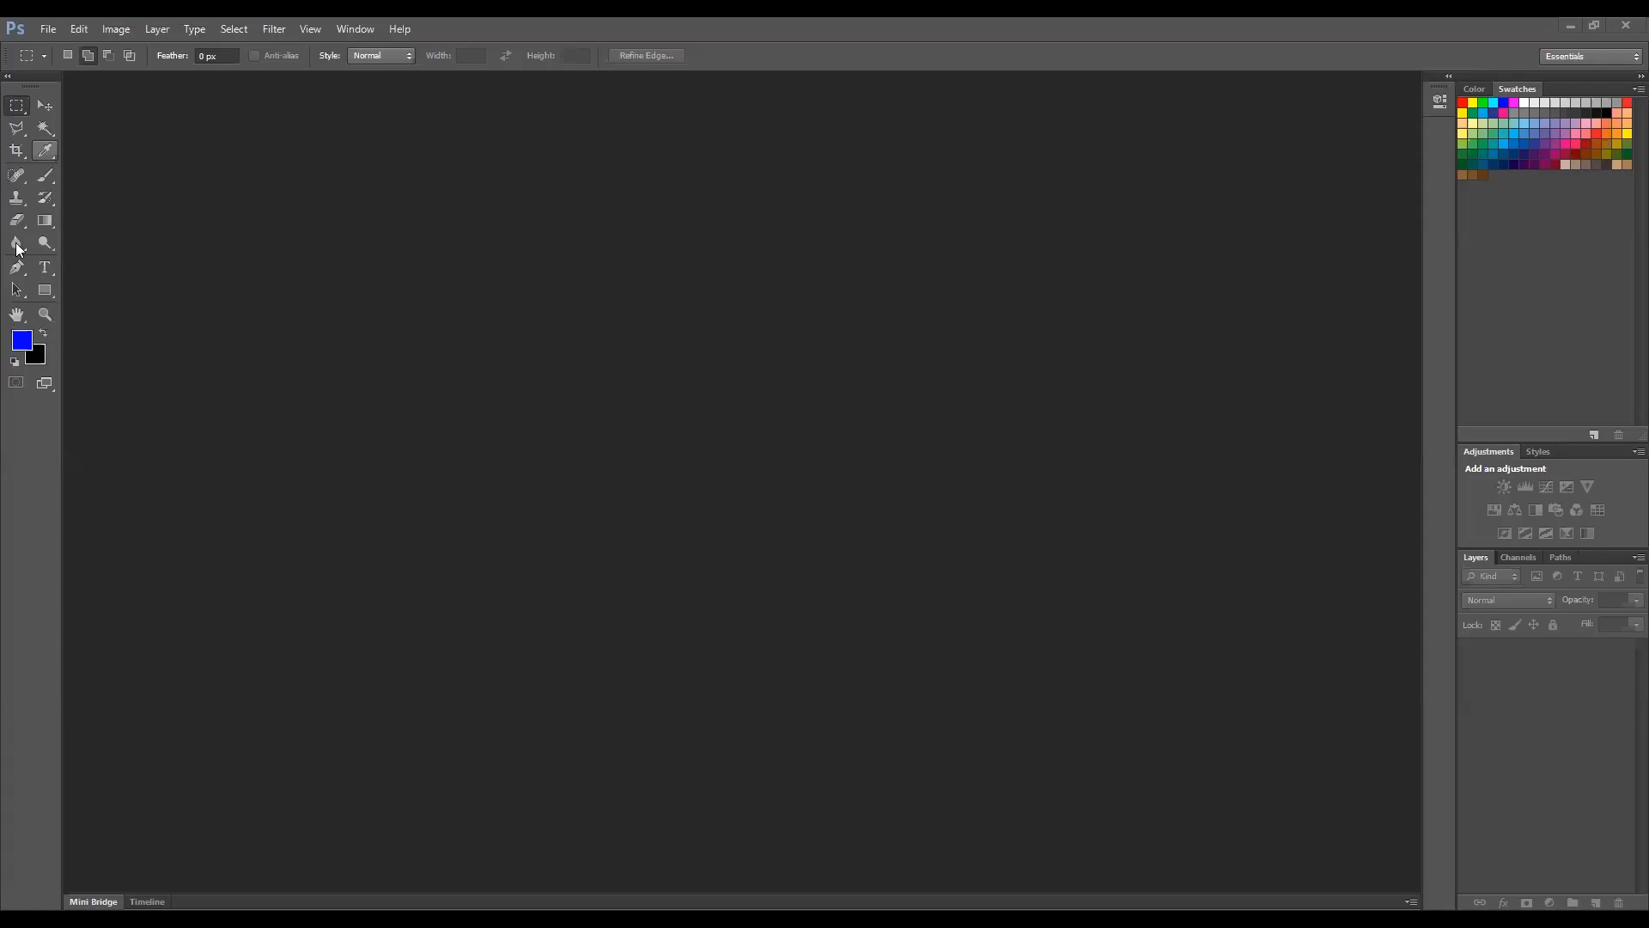
click(48, 136)
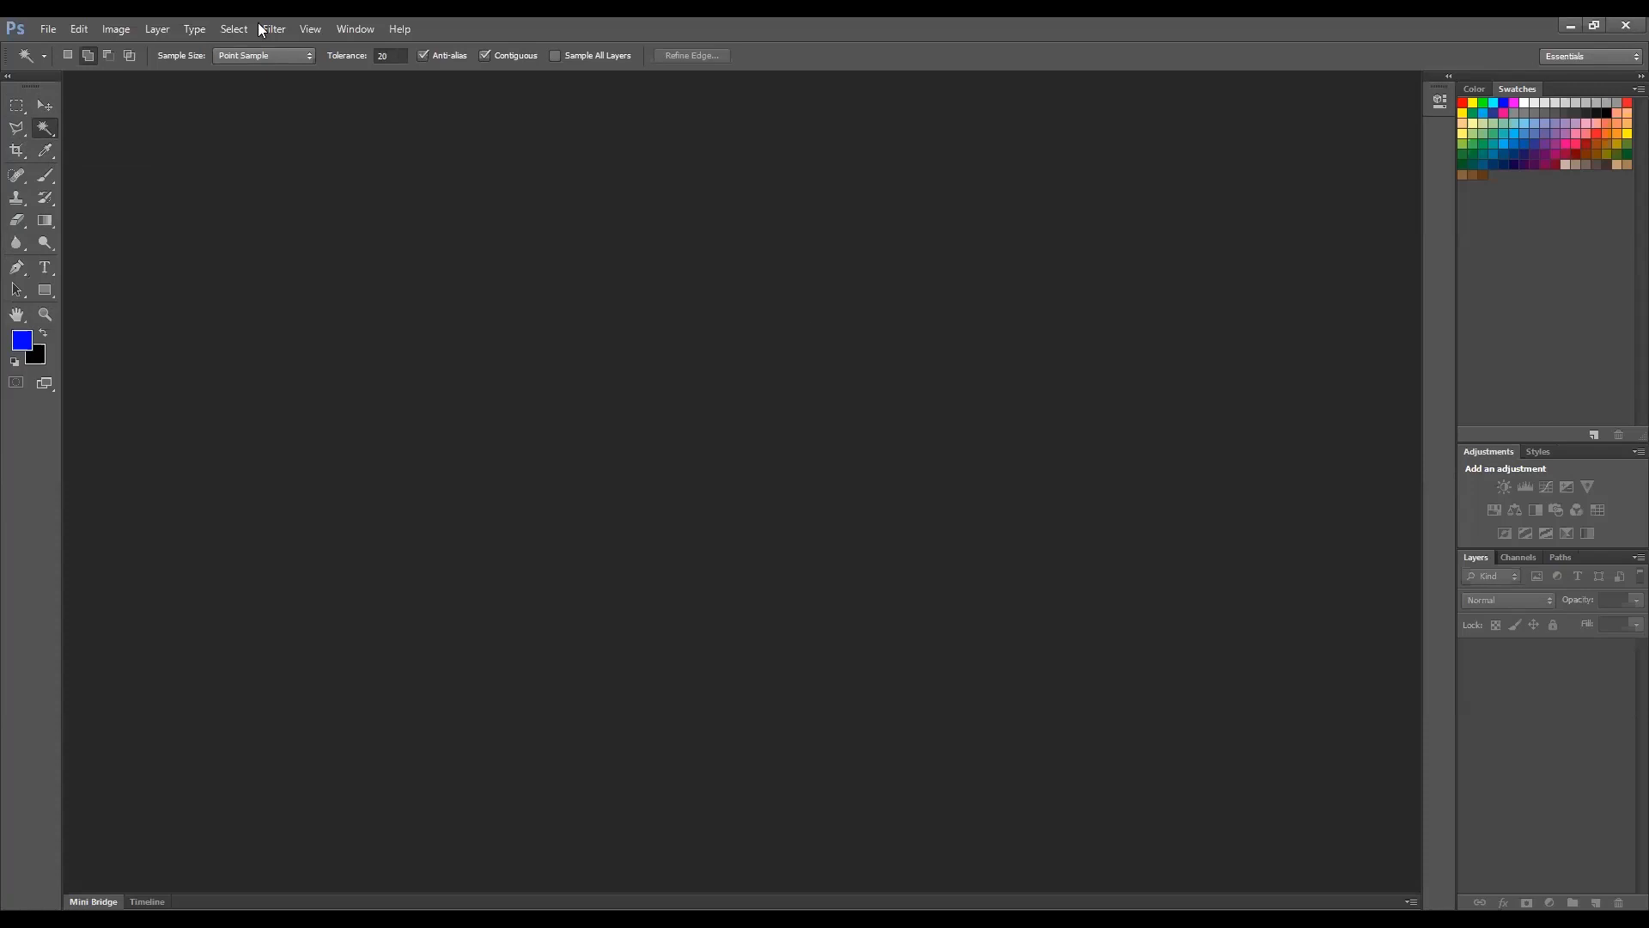
- Reopen the Camera Raw preferences, reselect automatic opening of all supported JPEGs and TIFFs, and save
click(81, 30)
mouse_move(153, 651)
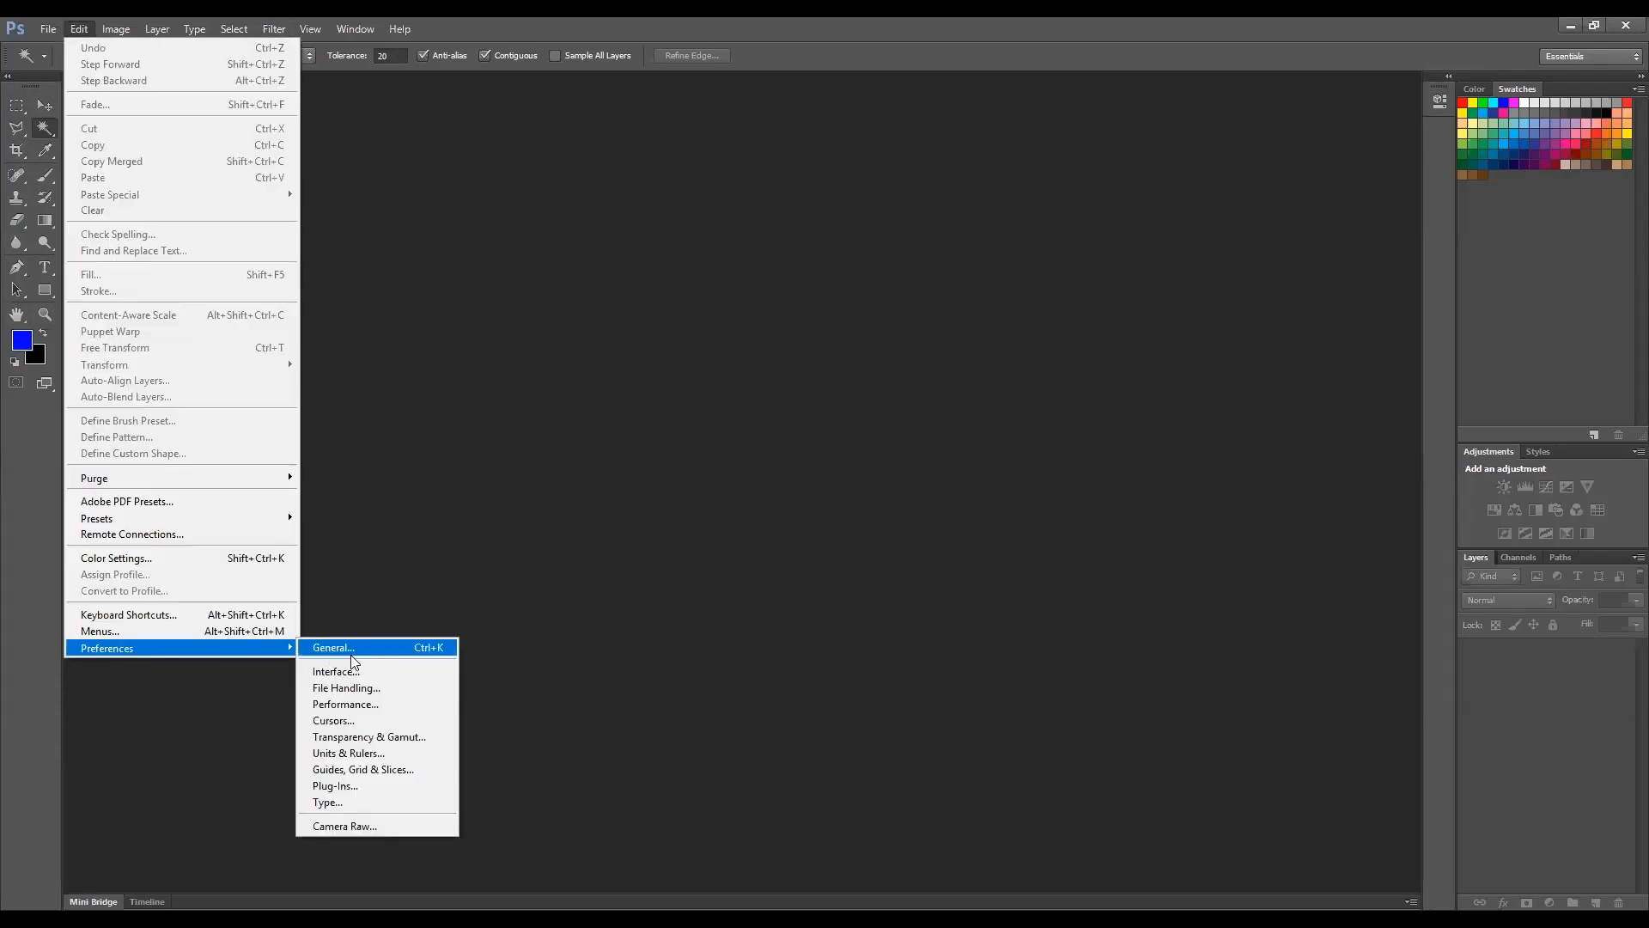
click(381, 826)
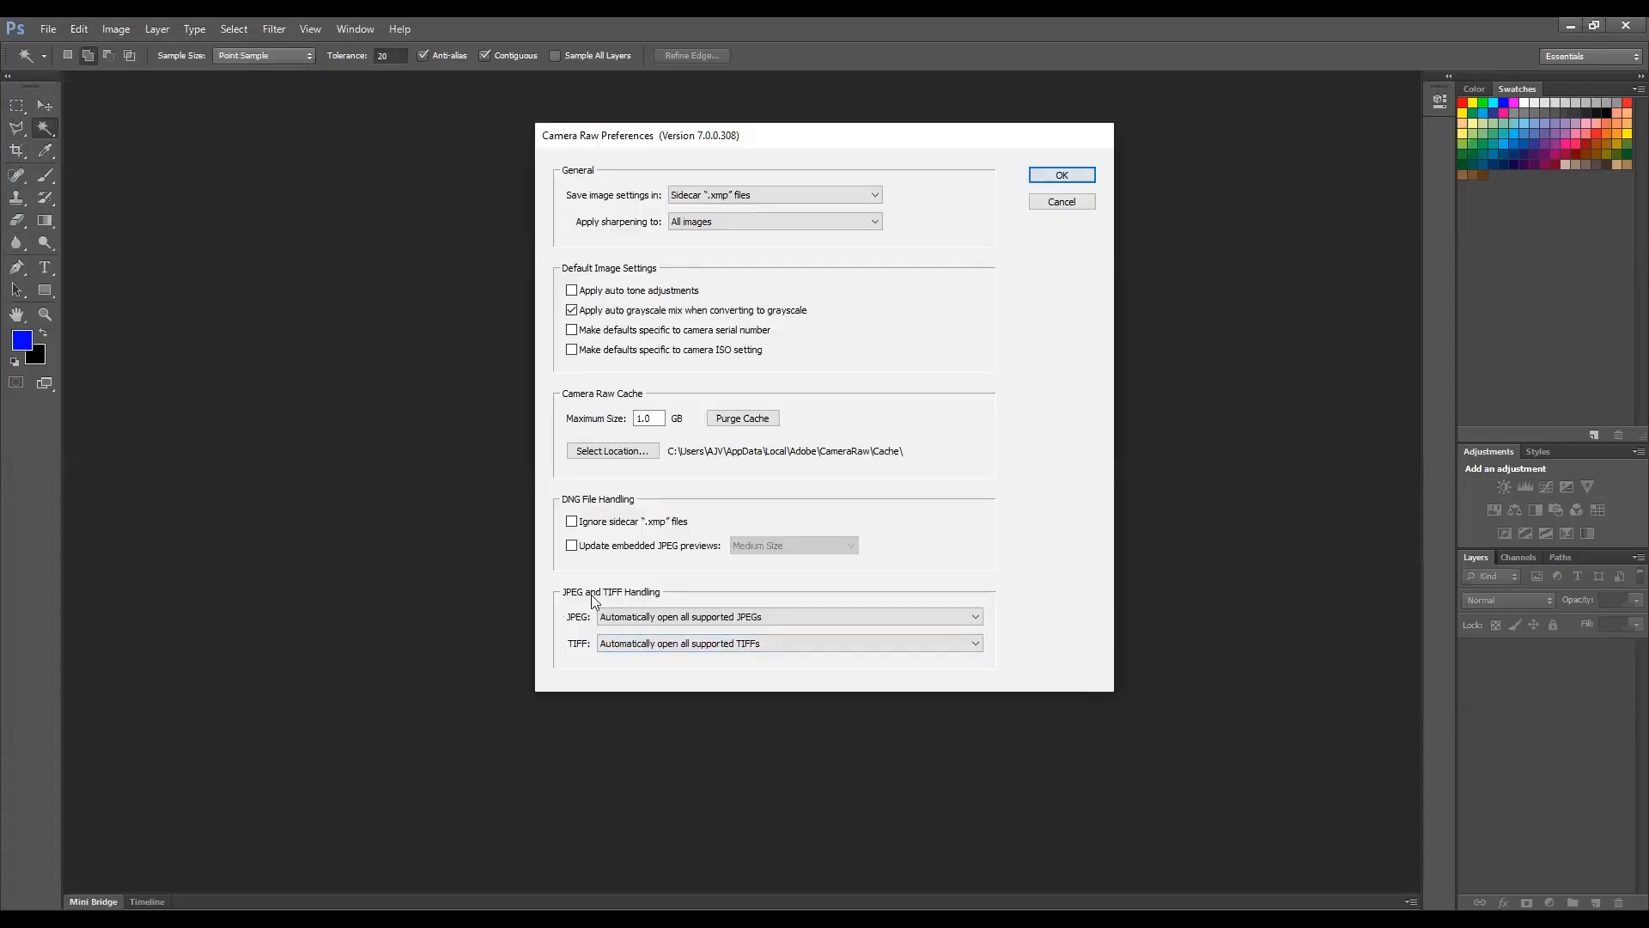
click(828, 620)
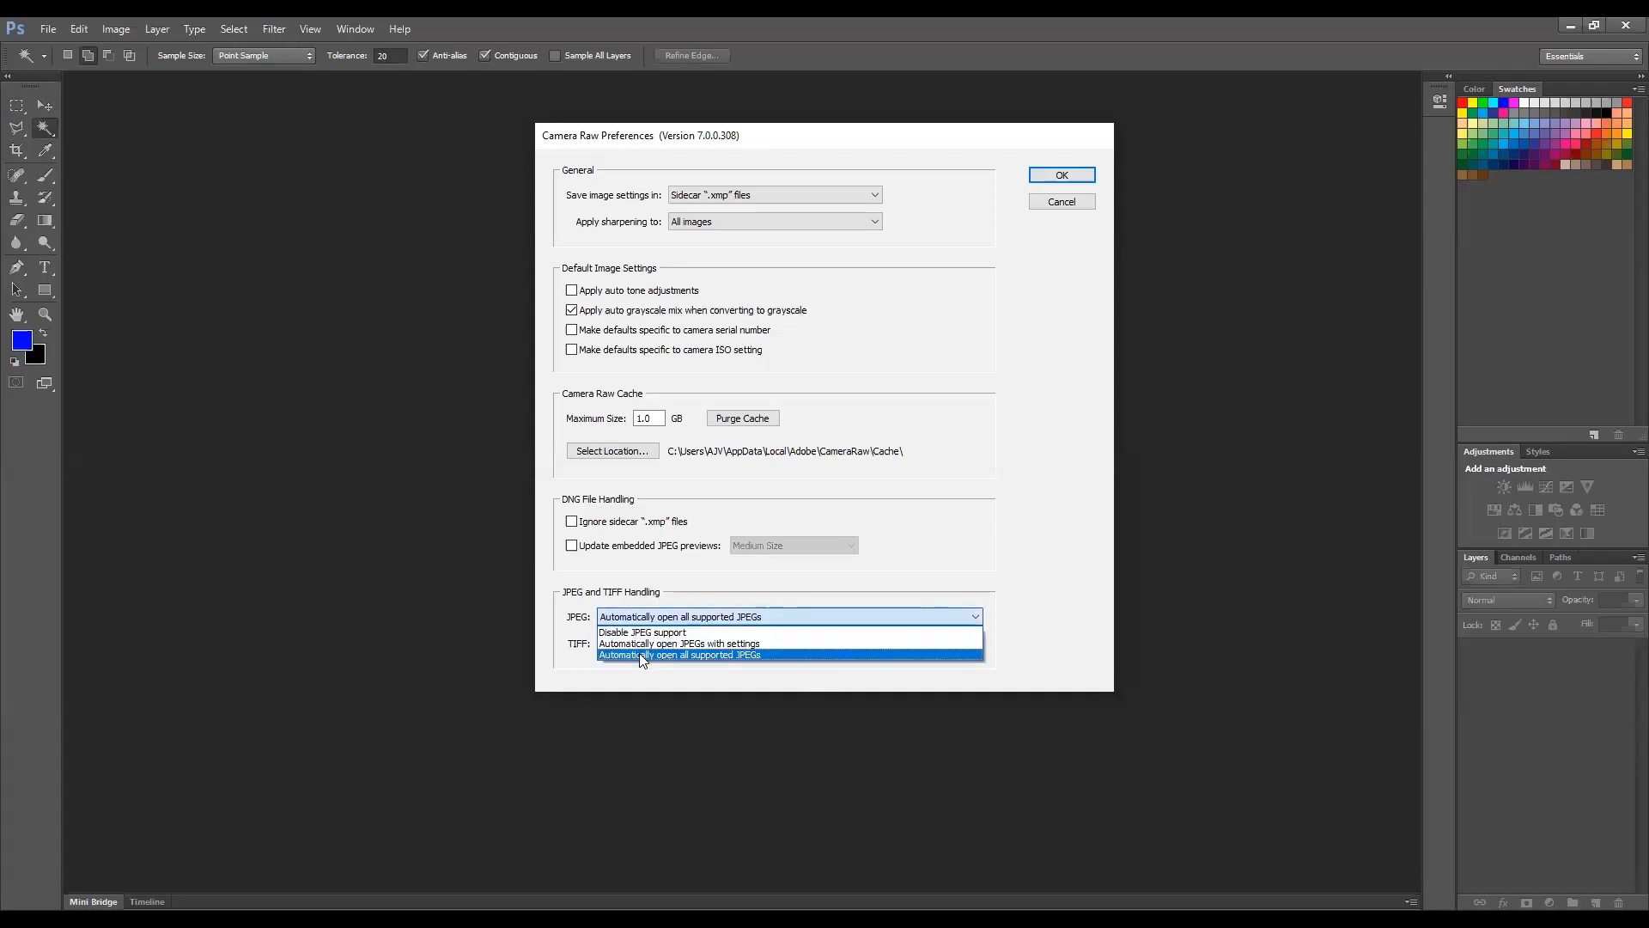
click(755, 656)
click(754, 644)
click(750, 678)
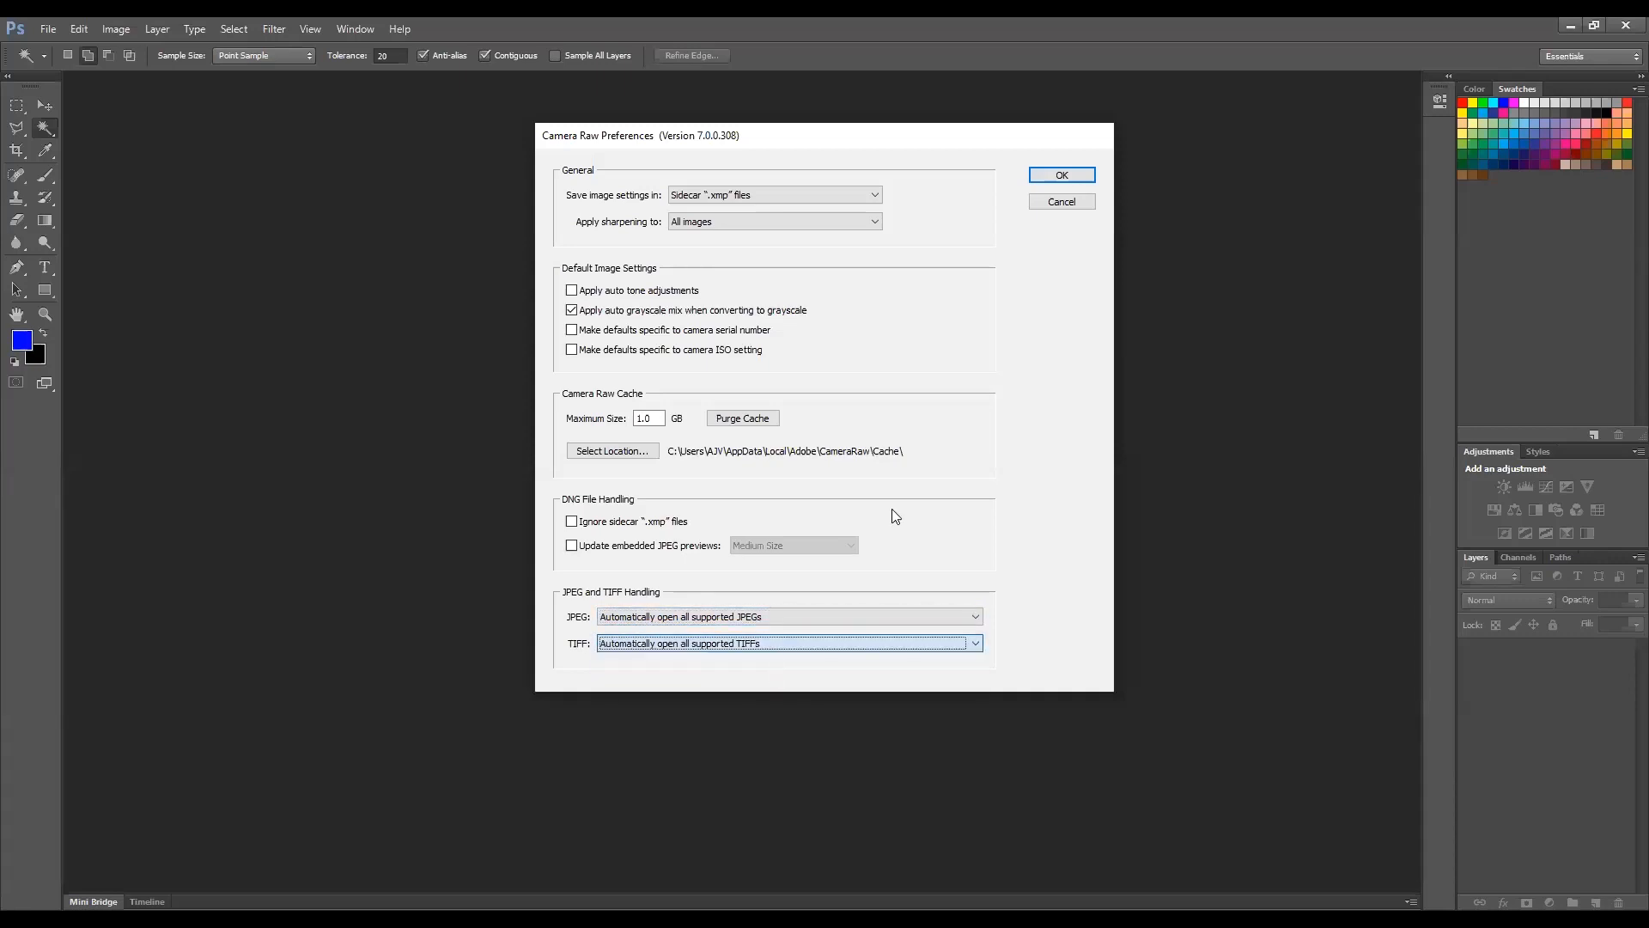
click(1053, 182)
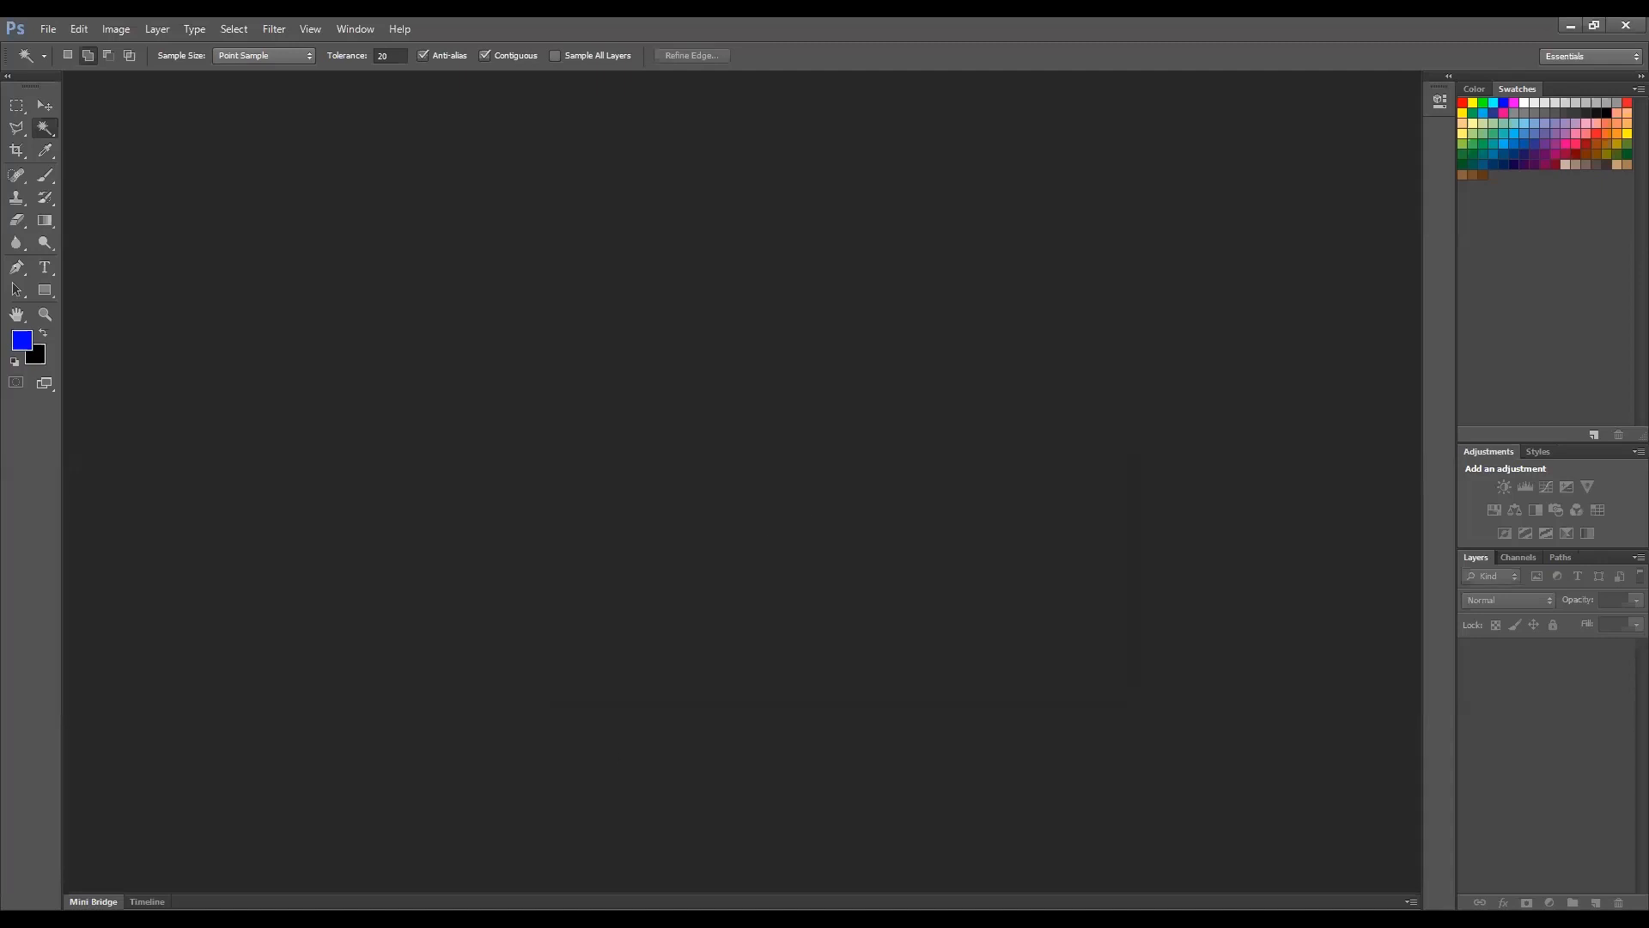
- Open the photo _DE19646.JPG in Camera Raw and move its window clear of the side panels
key(ctrl+o)
mouse_move(1094, 53)
mouse_down()
mouse_move(1047, 223)
mouse_move(1081, 49)
mouse_up()
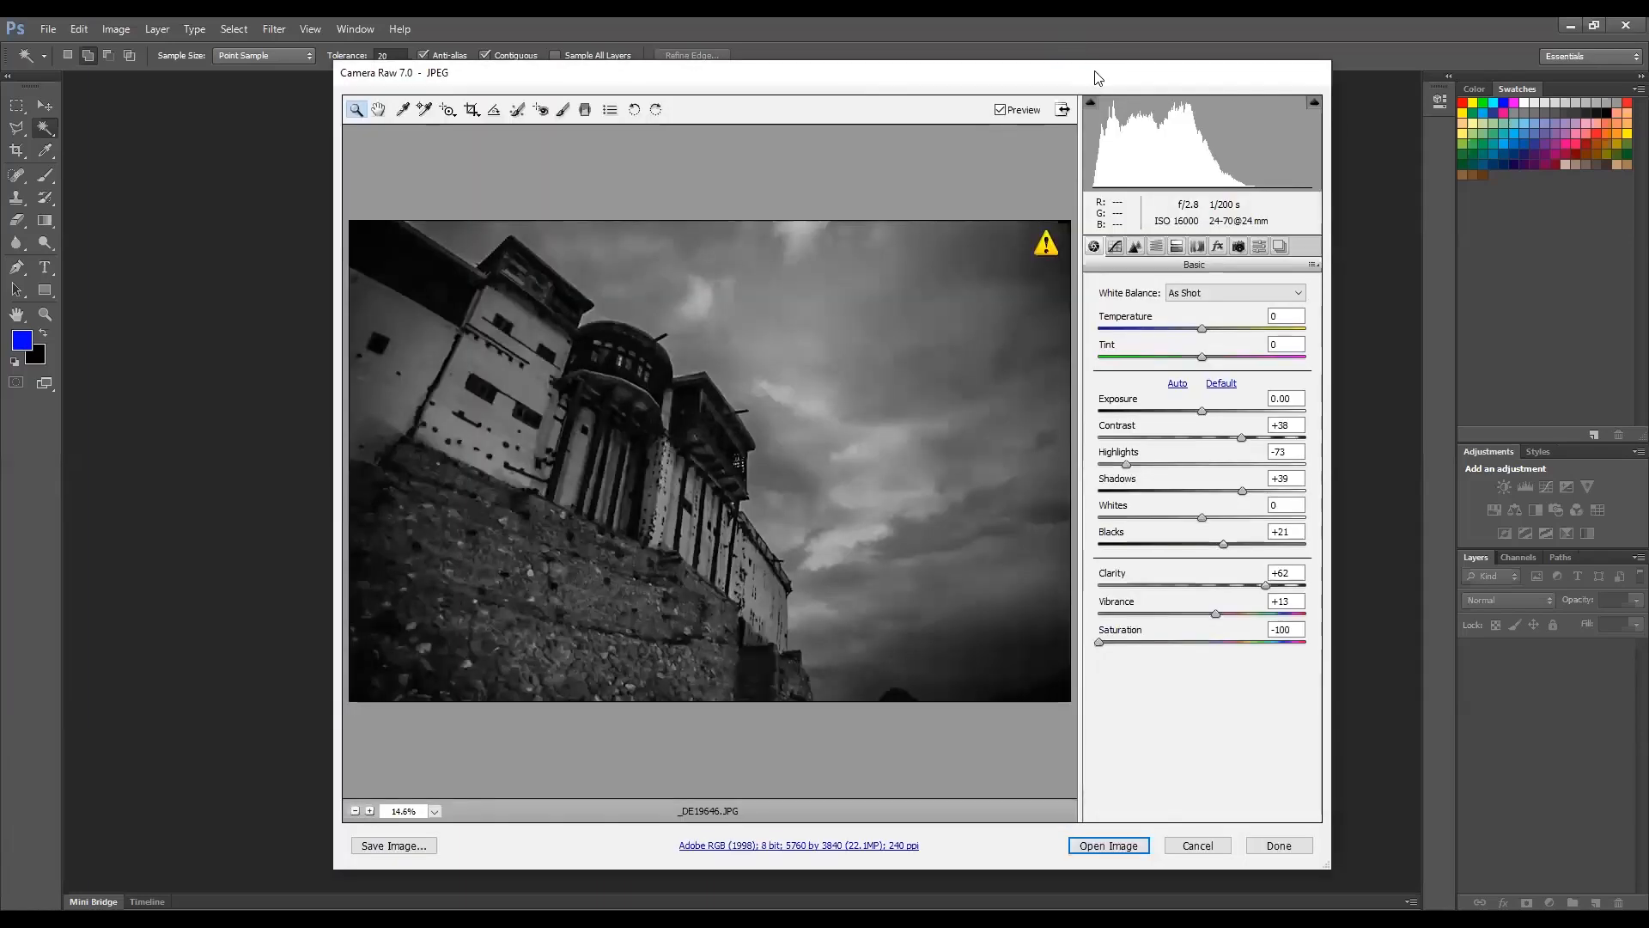
drag(988, 82, 882, 90)
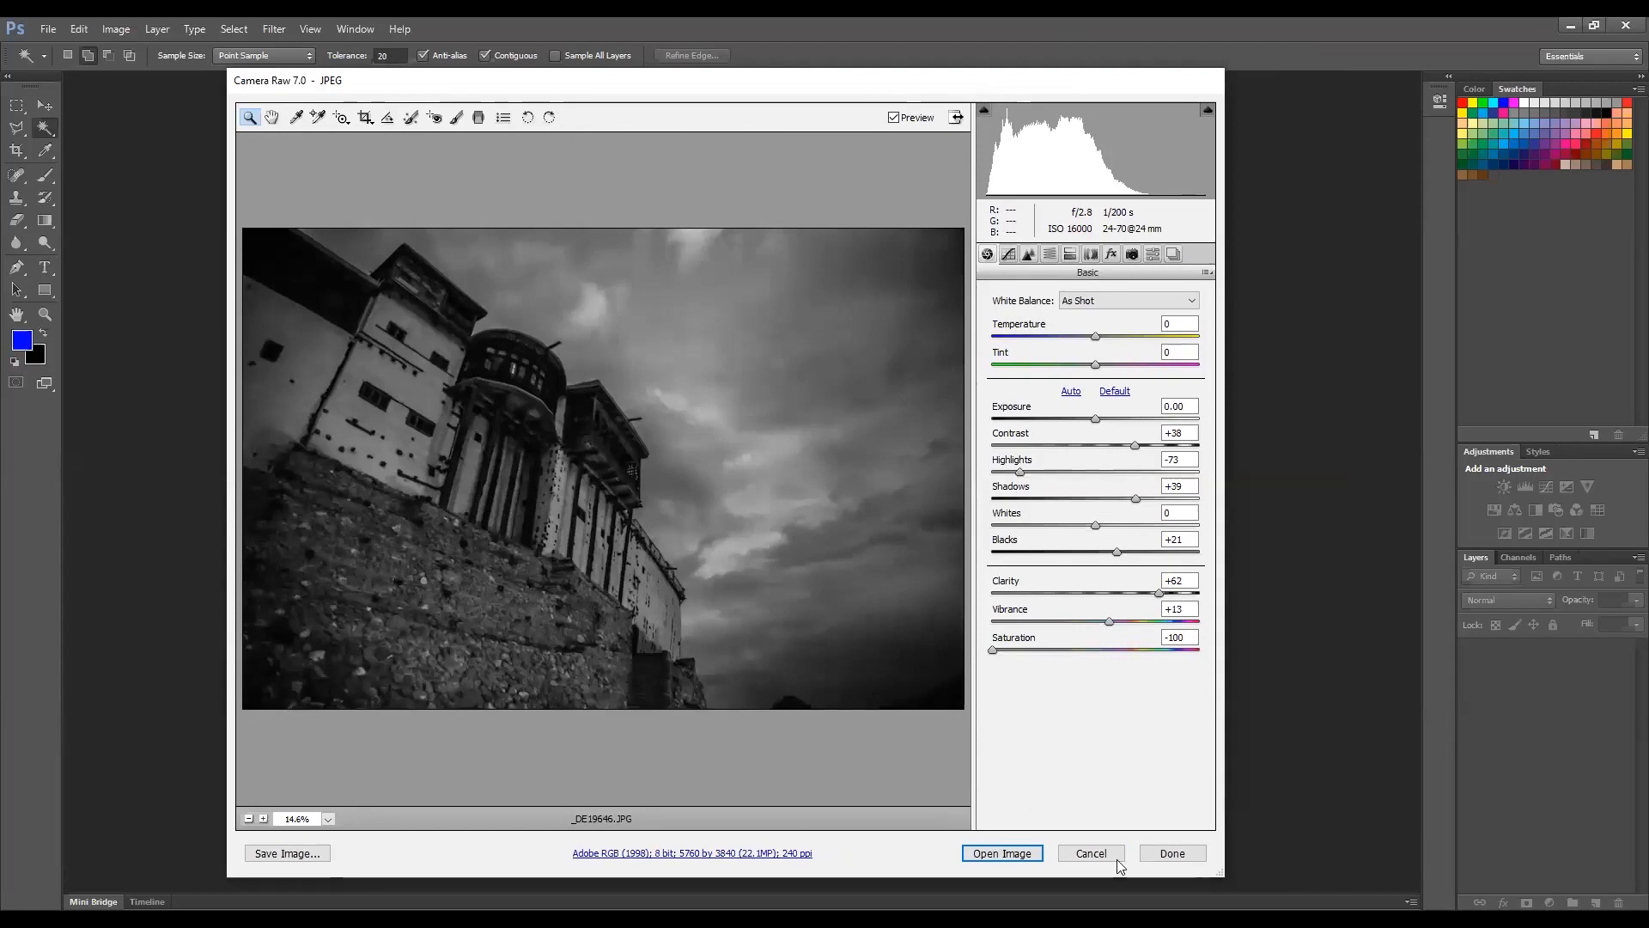
- Finish with _DE19646.JPG without opening it as an image, and open IMG_2242.JPG in Camera Raw
click(1177, 855)
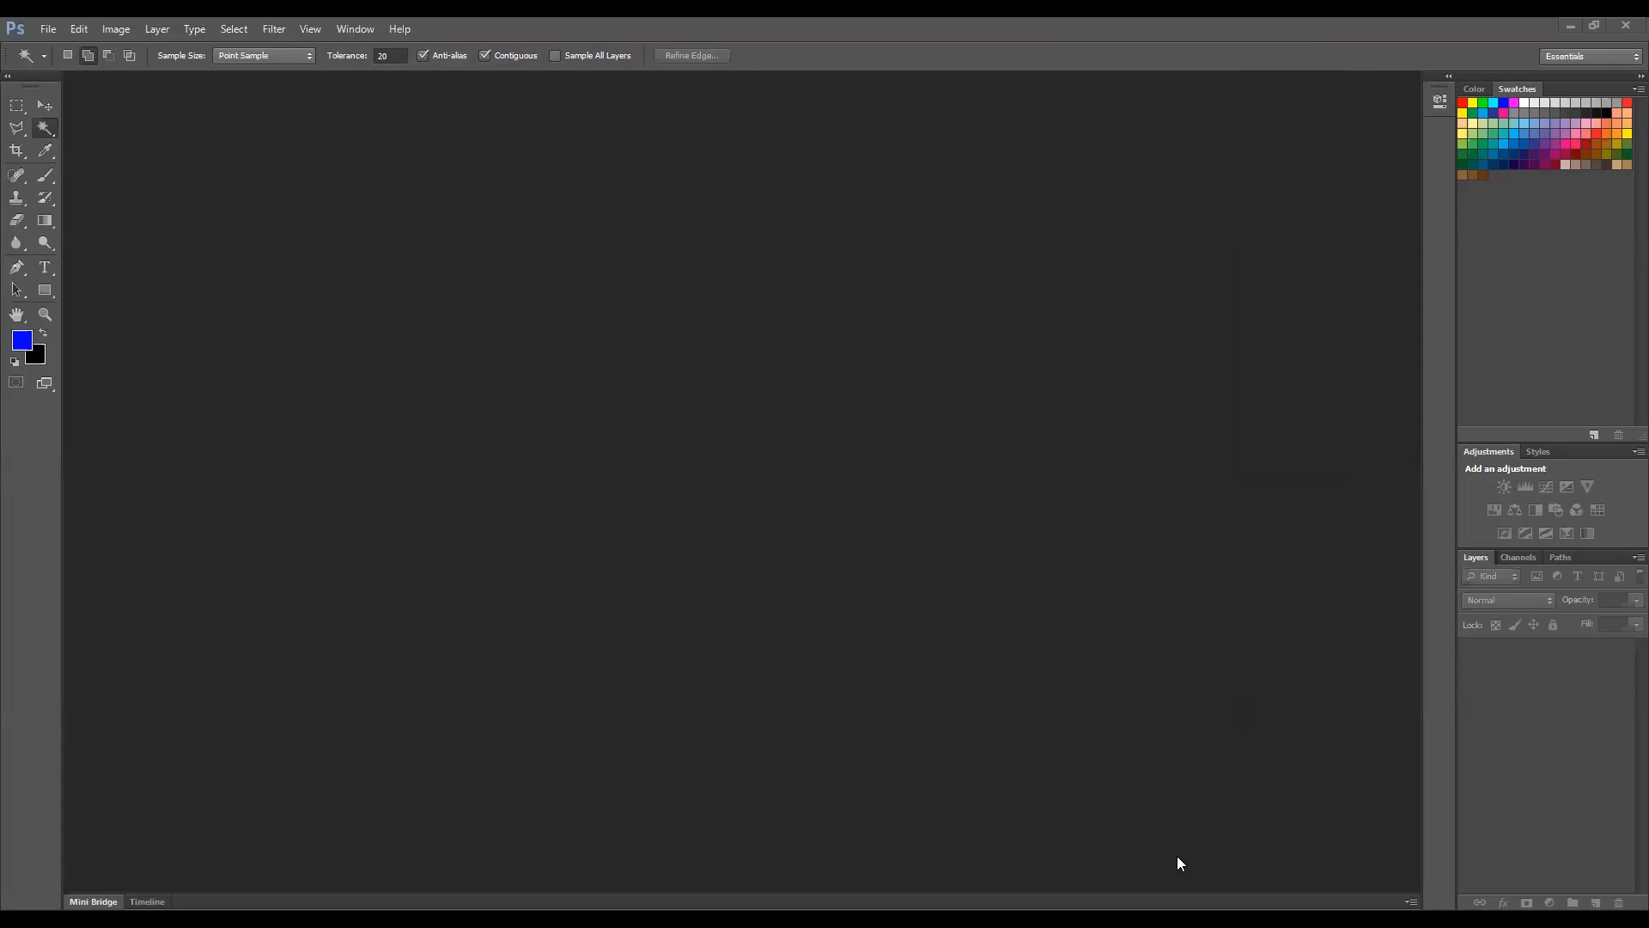
drag(1177, 856, 1069, 55)
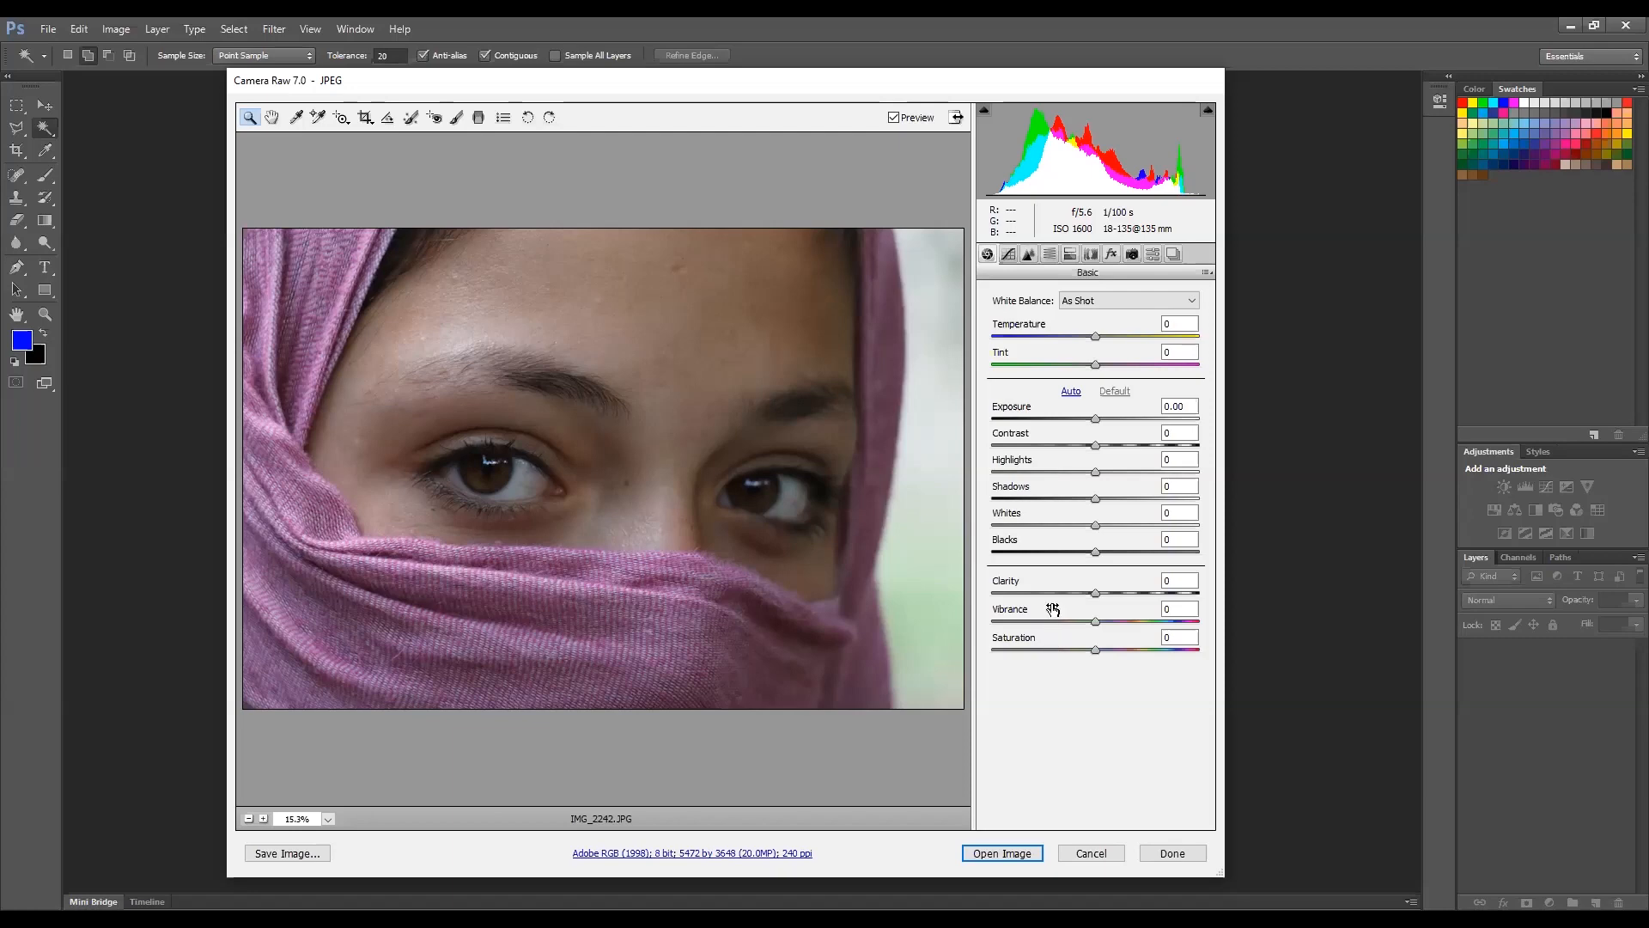
- Try brightening the portrait and darkening it to about -2.50 exposure, returning Exposure to 0 each time
click(1097, 419)
drag(1100, 425, 1184, 430)
text(0)
drag(1089, 431, 1040, 436)
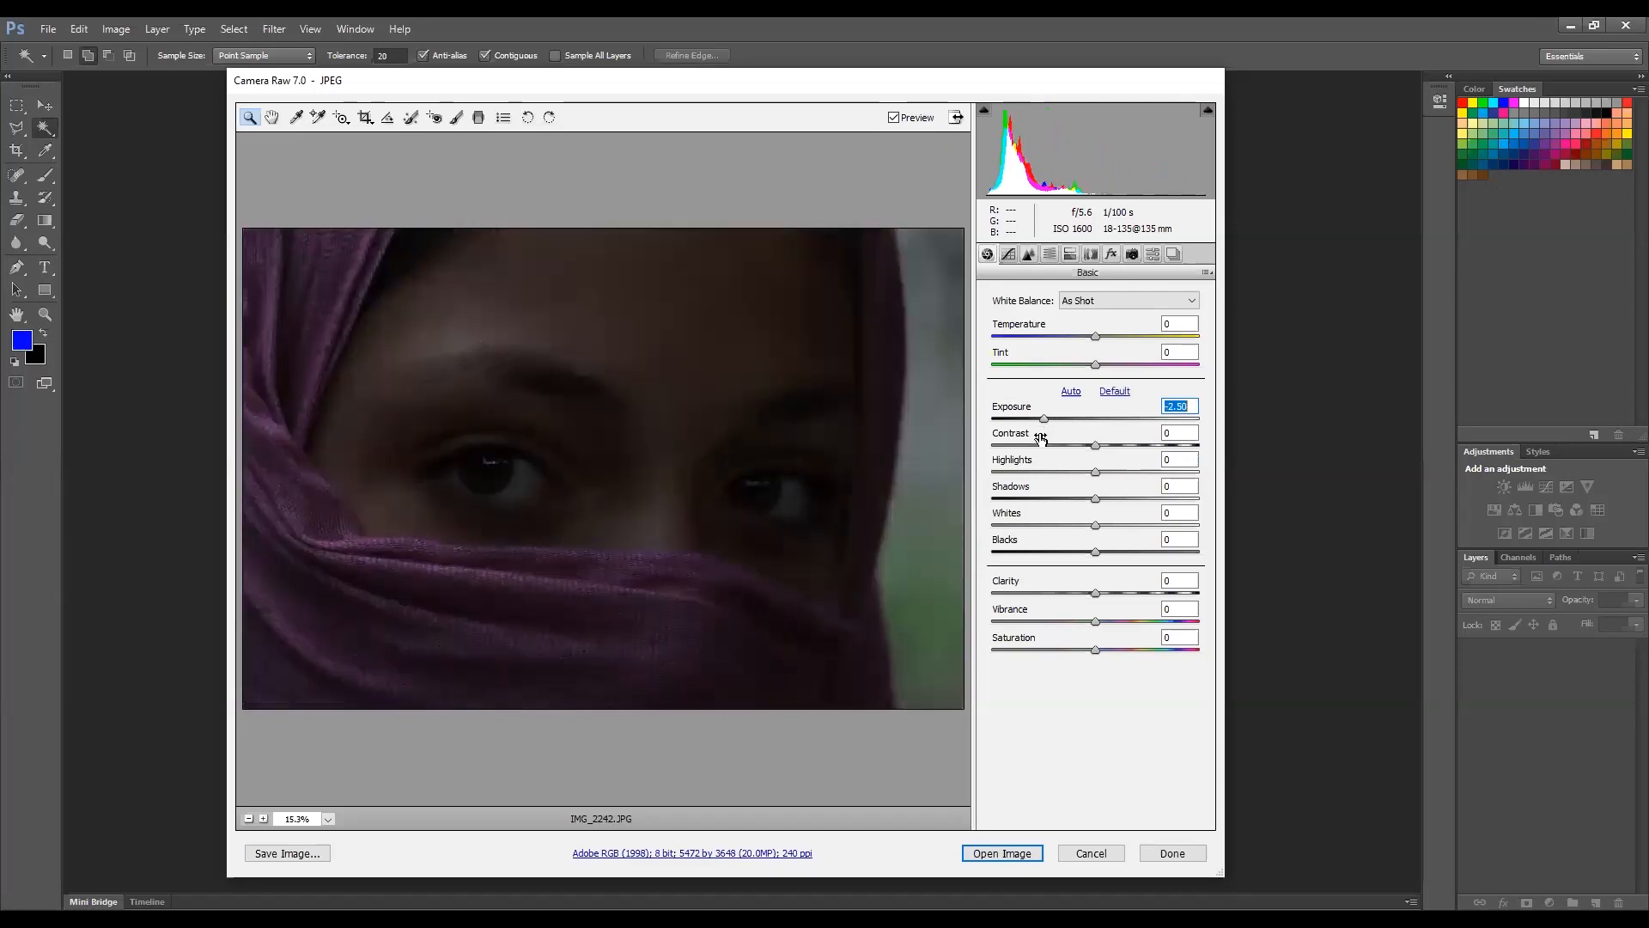
text(0)
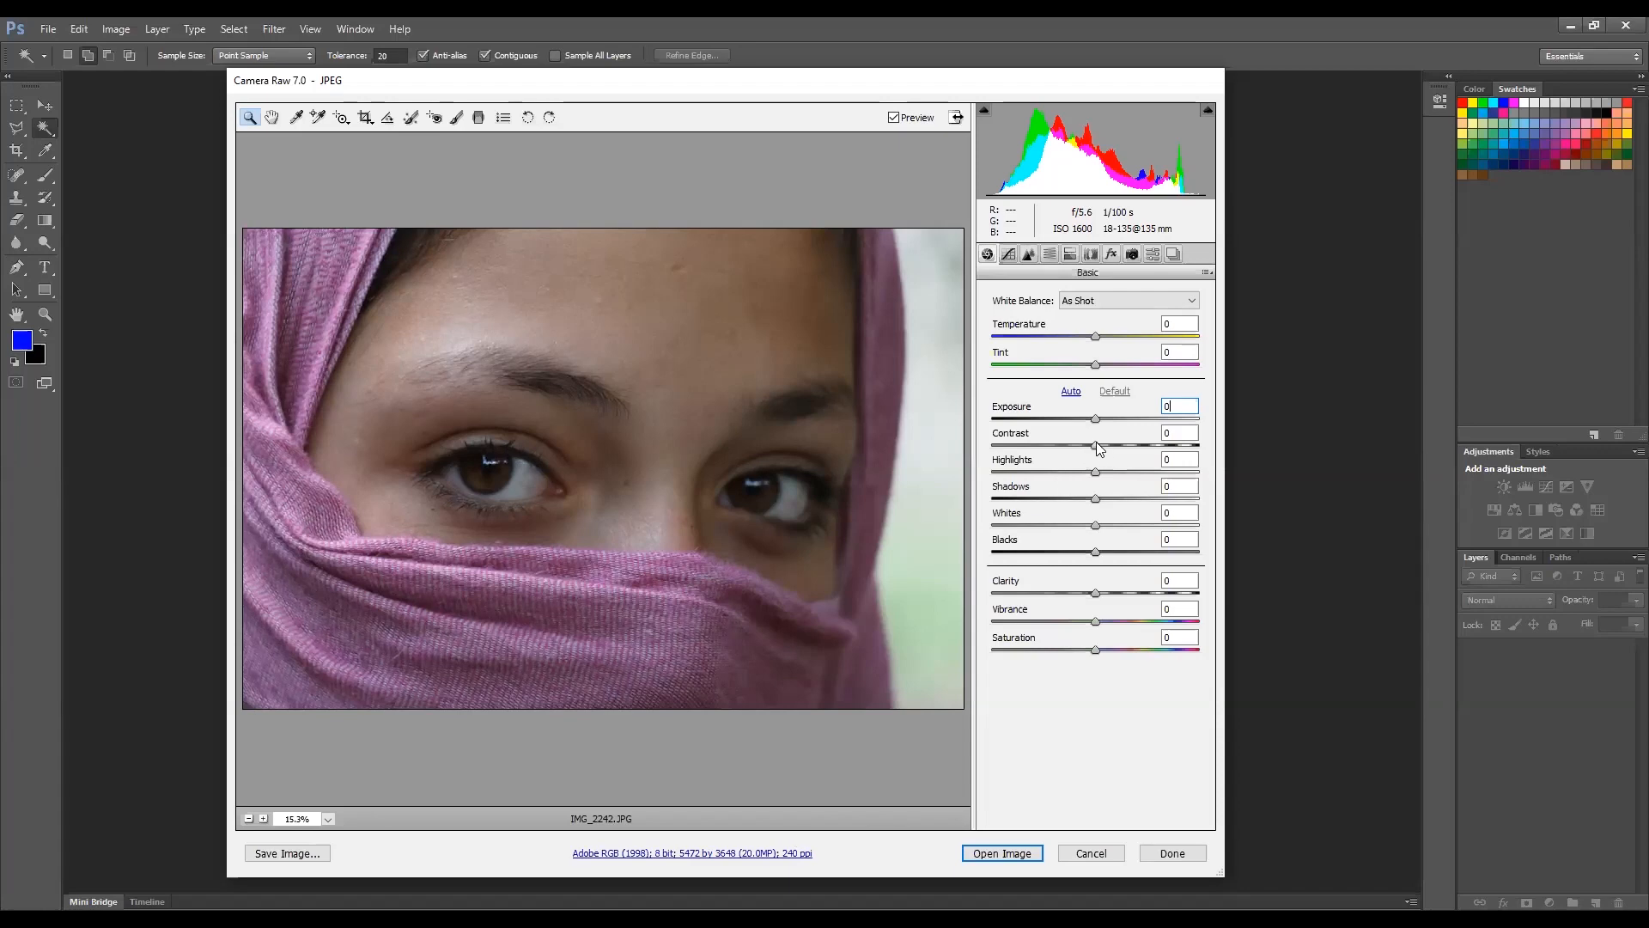
- Try strong positive and negative Contrast values on the portrait, from -100 to +100, and reset Contrast to 0
drag(1095, 445, 1127, 445)
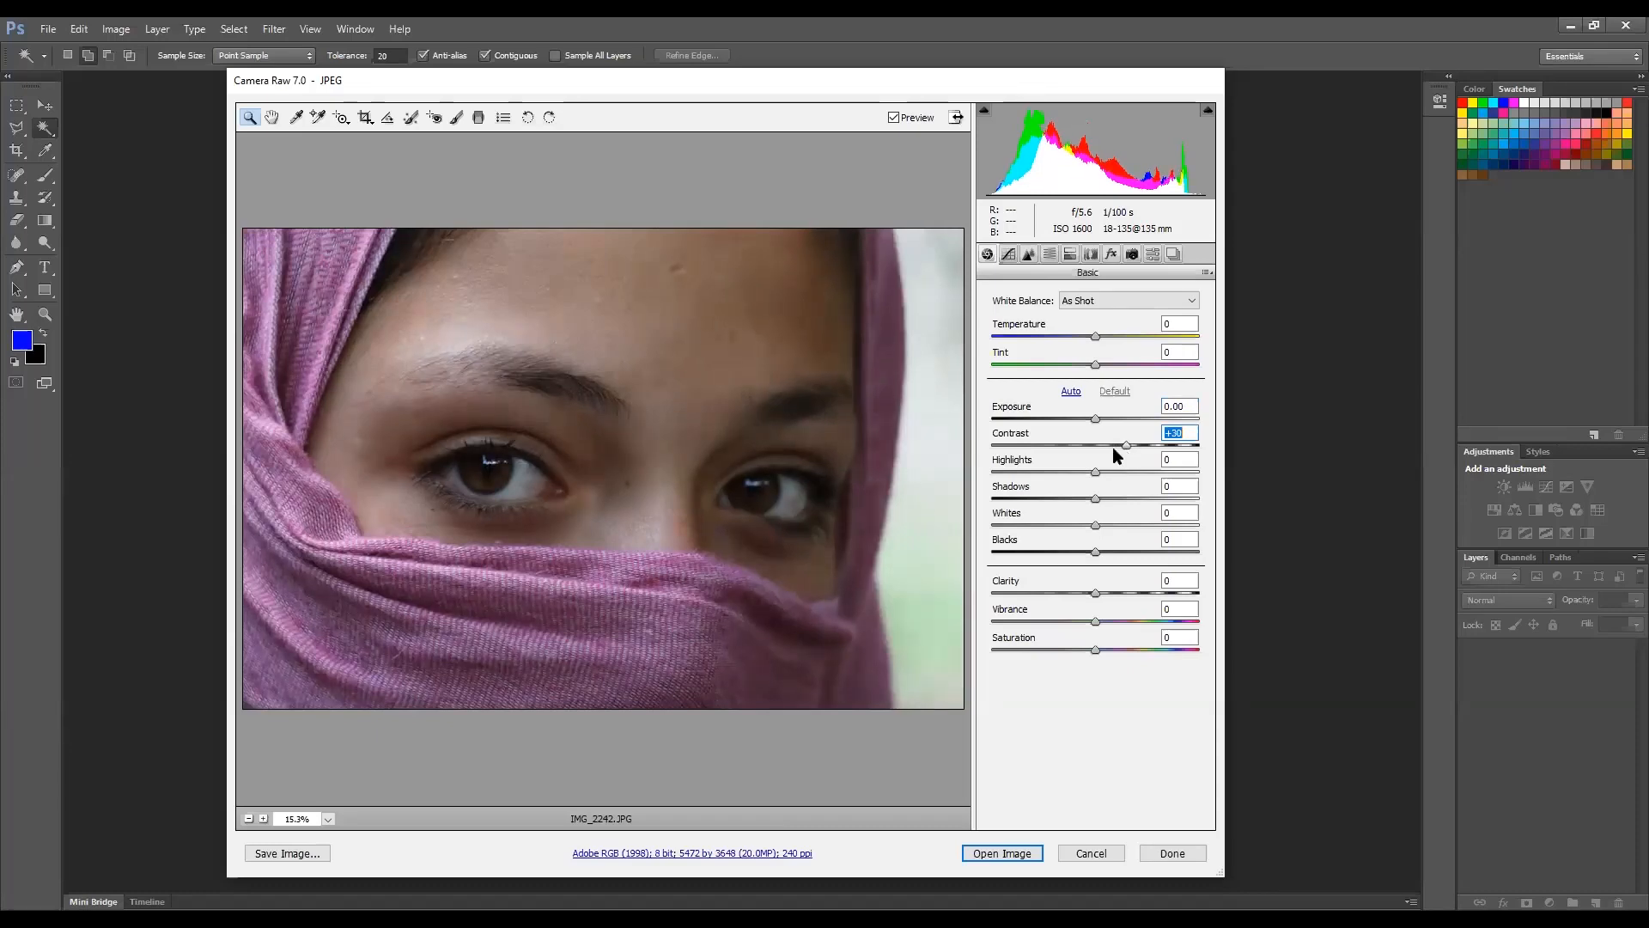
text(0)
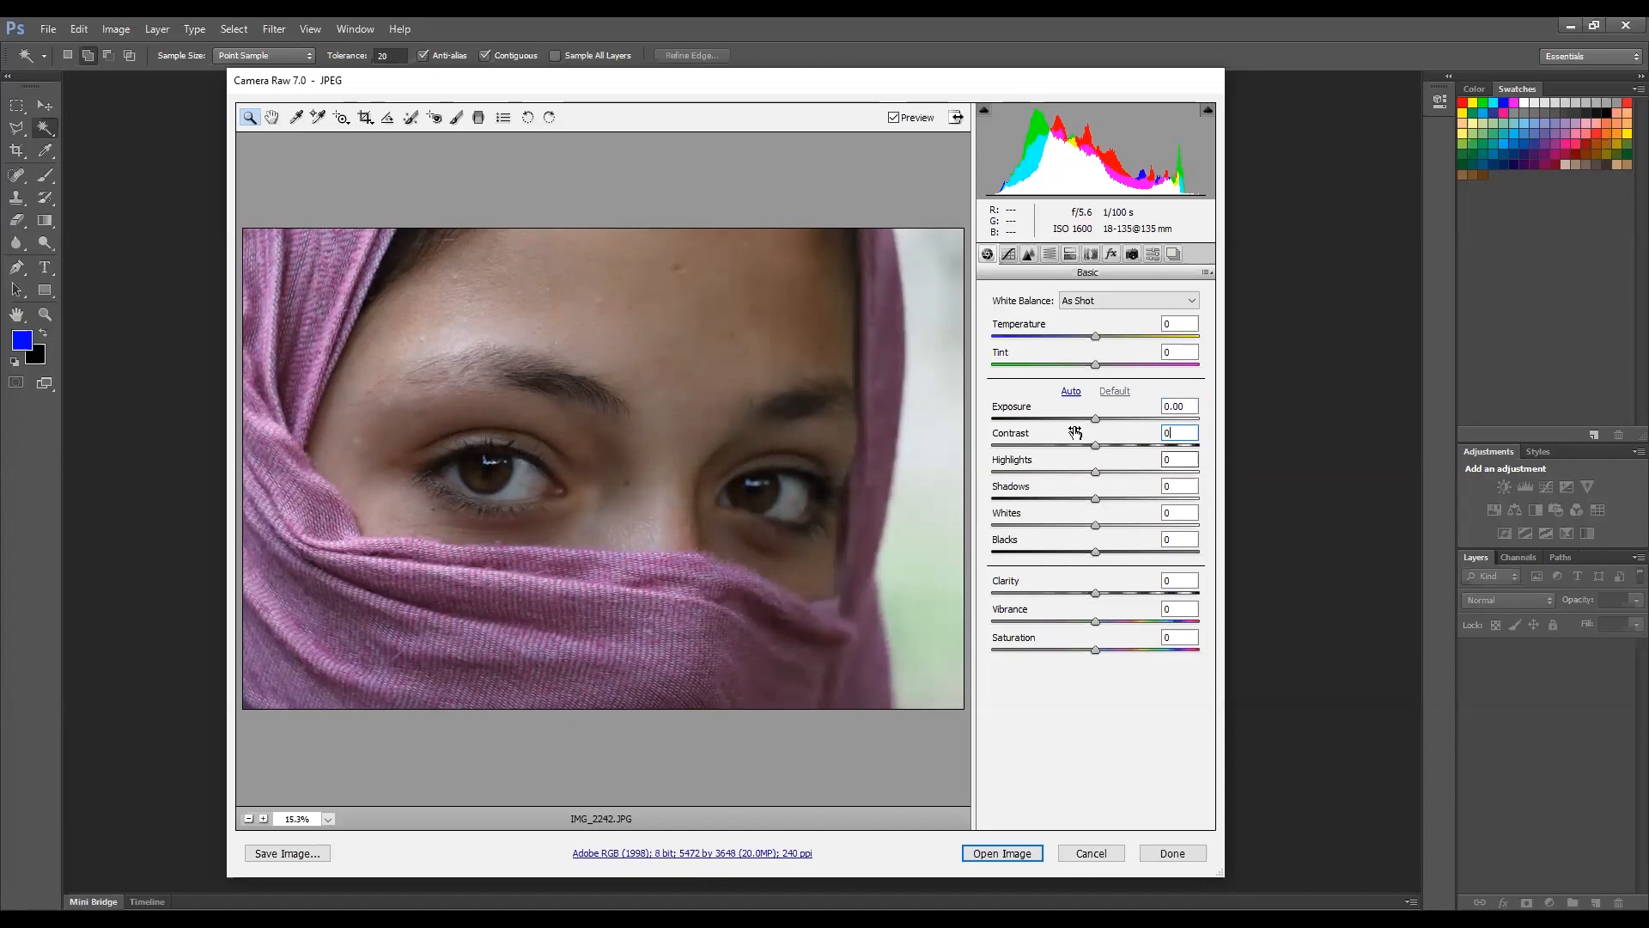
click(1118, 444)
click(1180, 445)
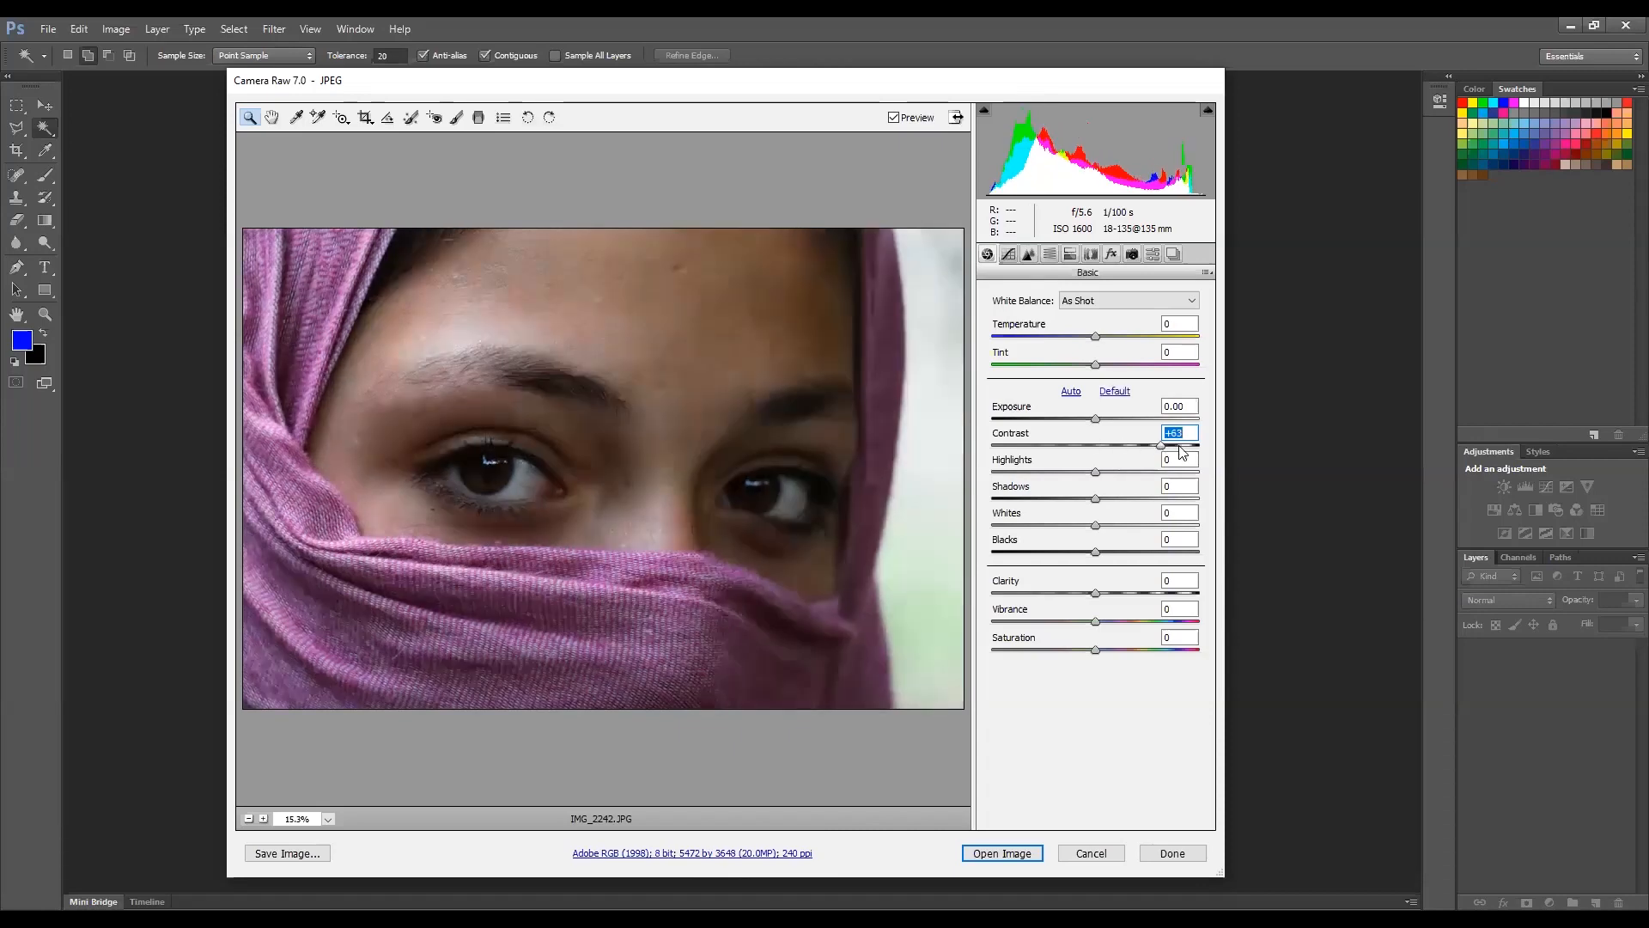
drag(1181, 445, 997, 450)
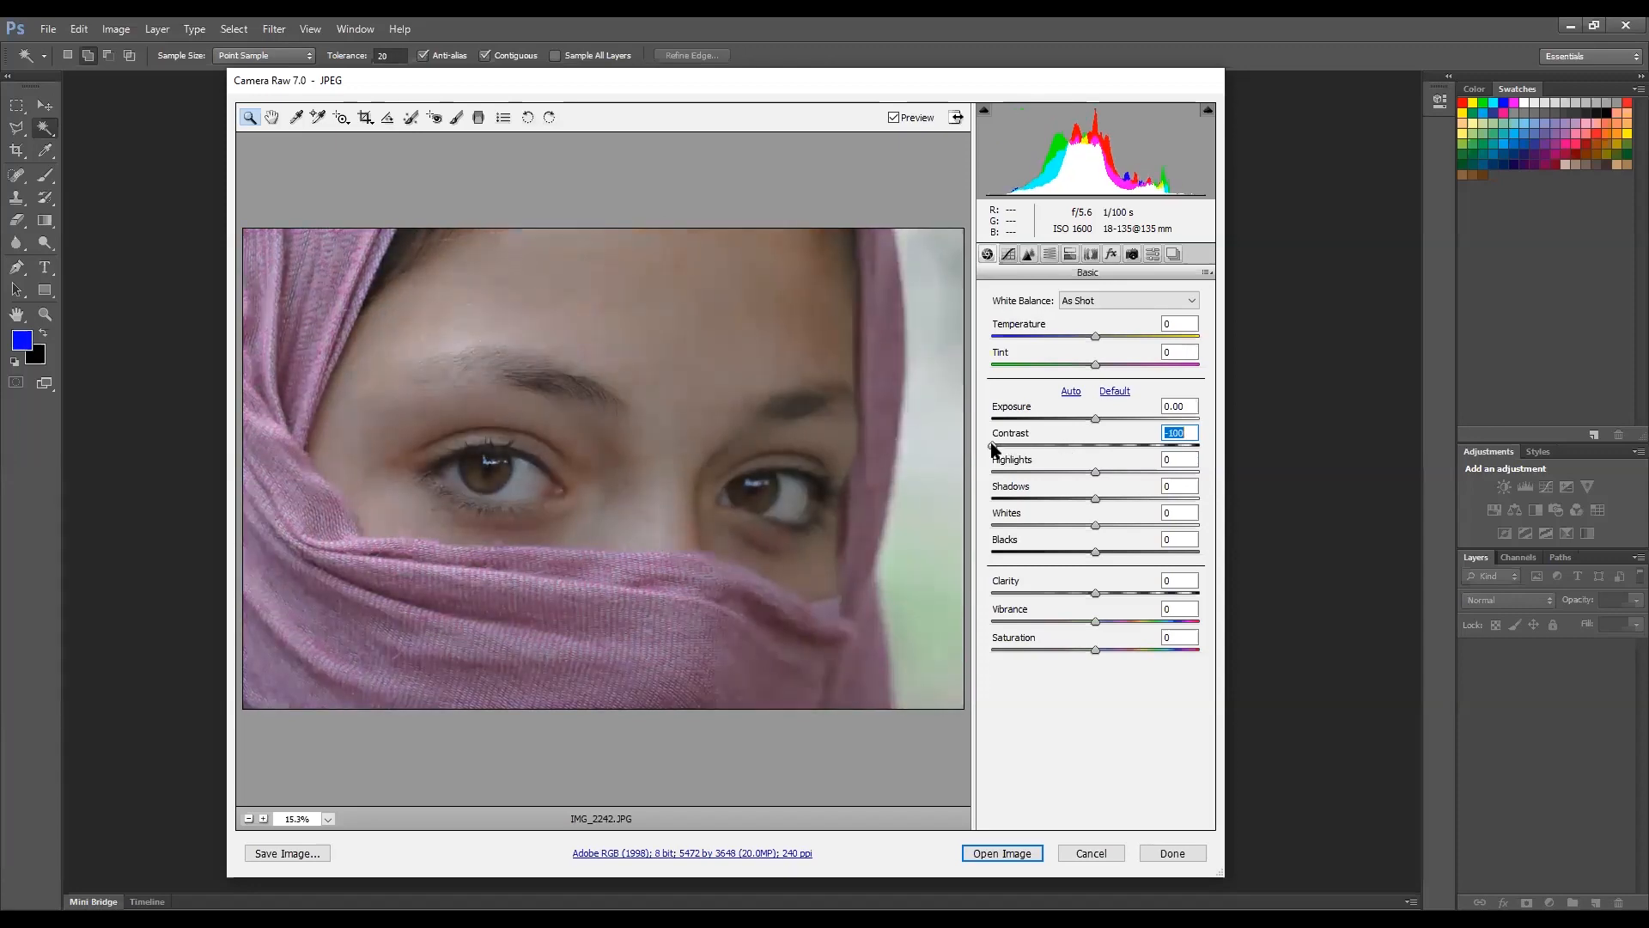
click(1192, 446)
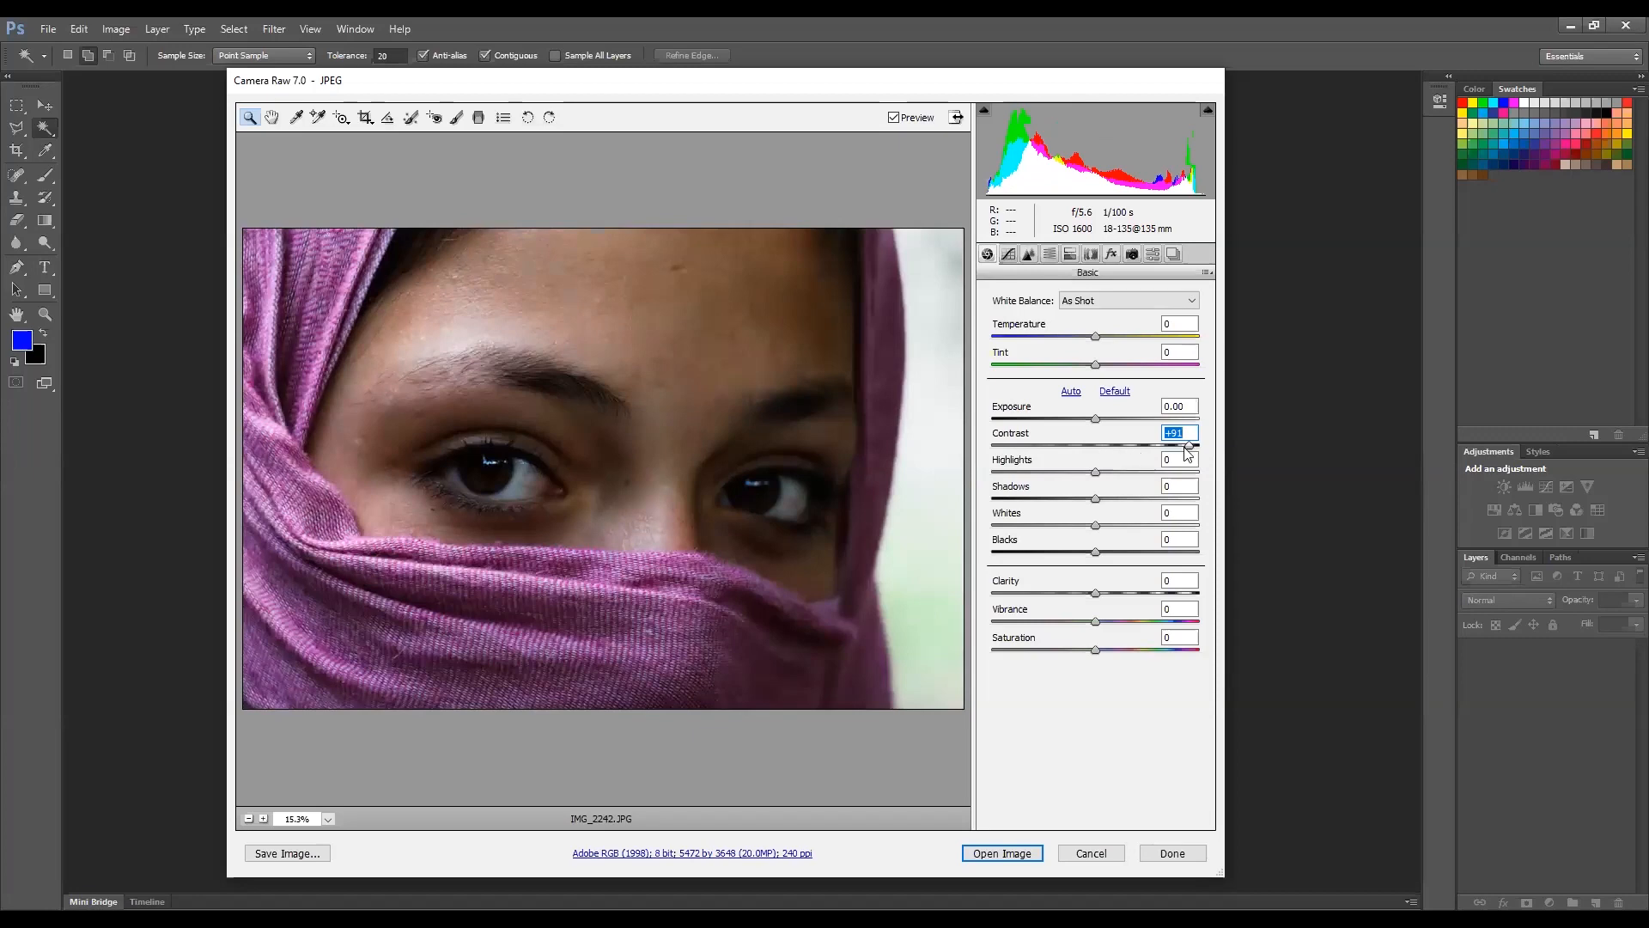
click(1201, 447)
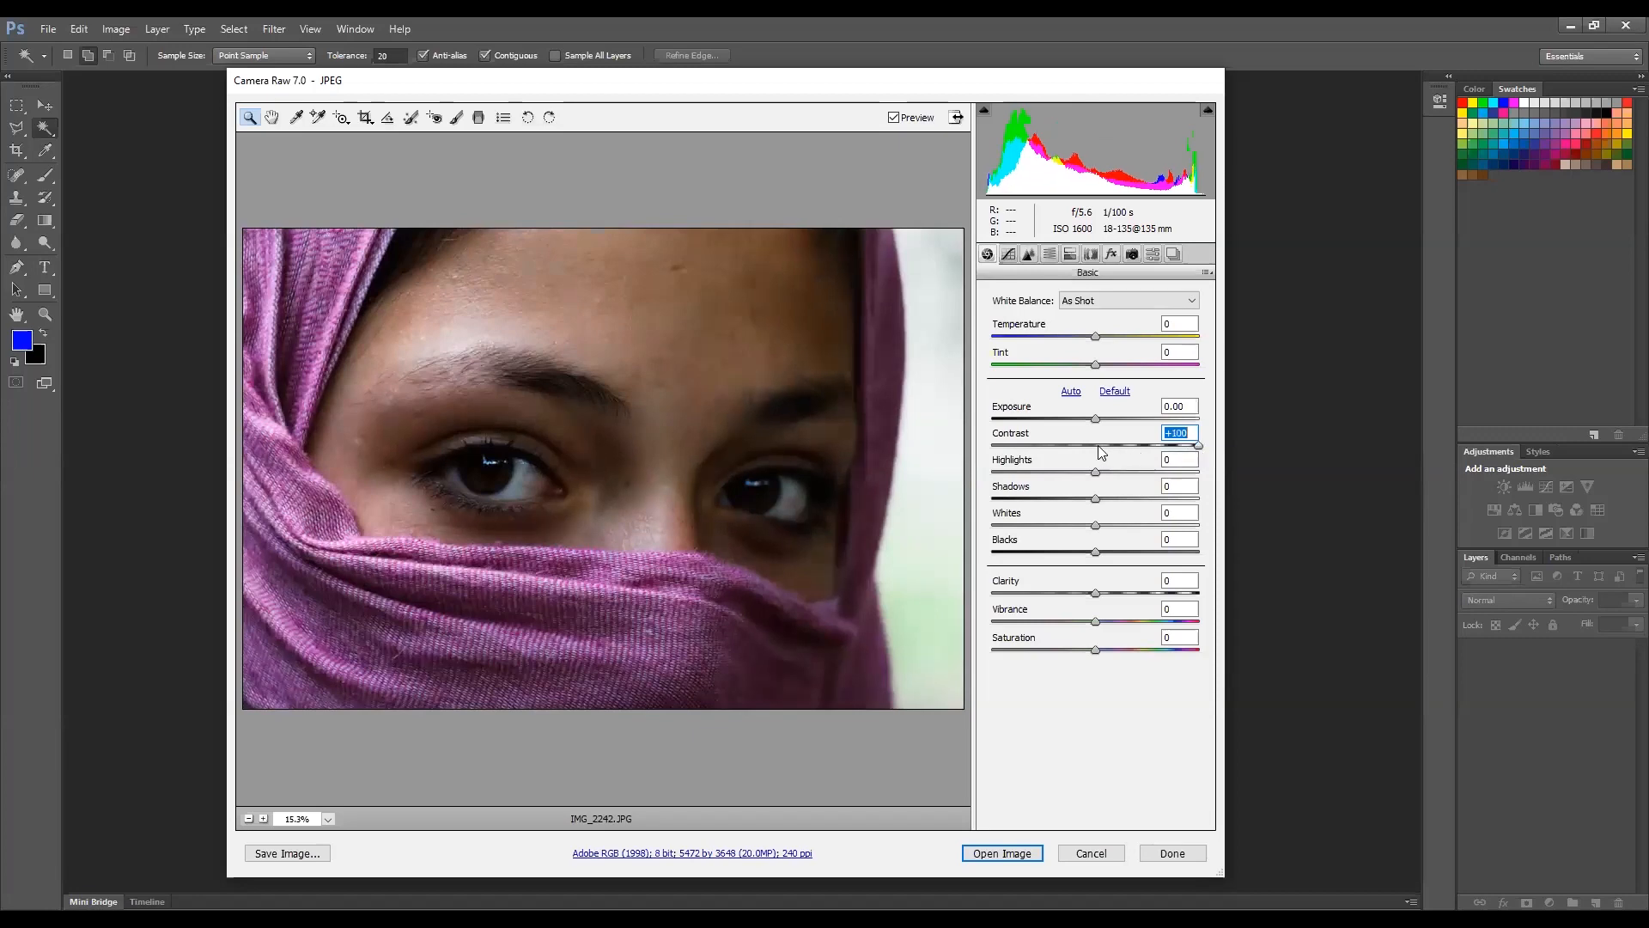
text(0)
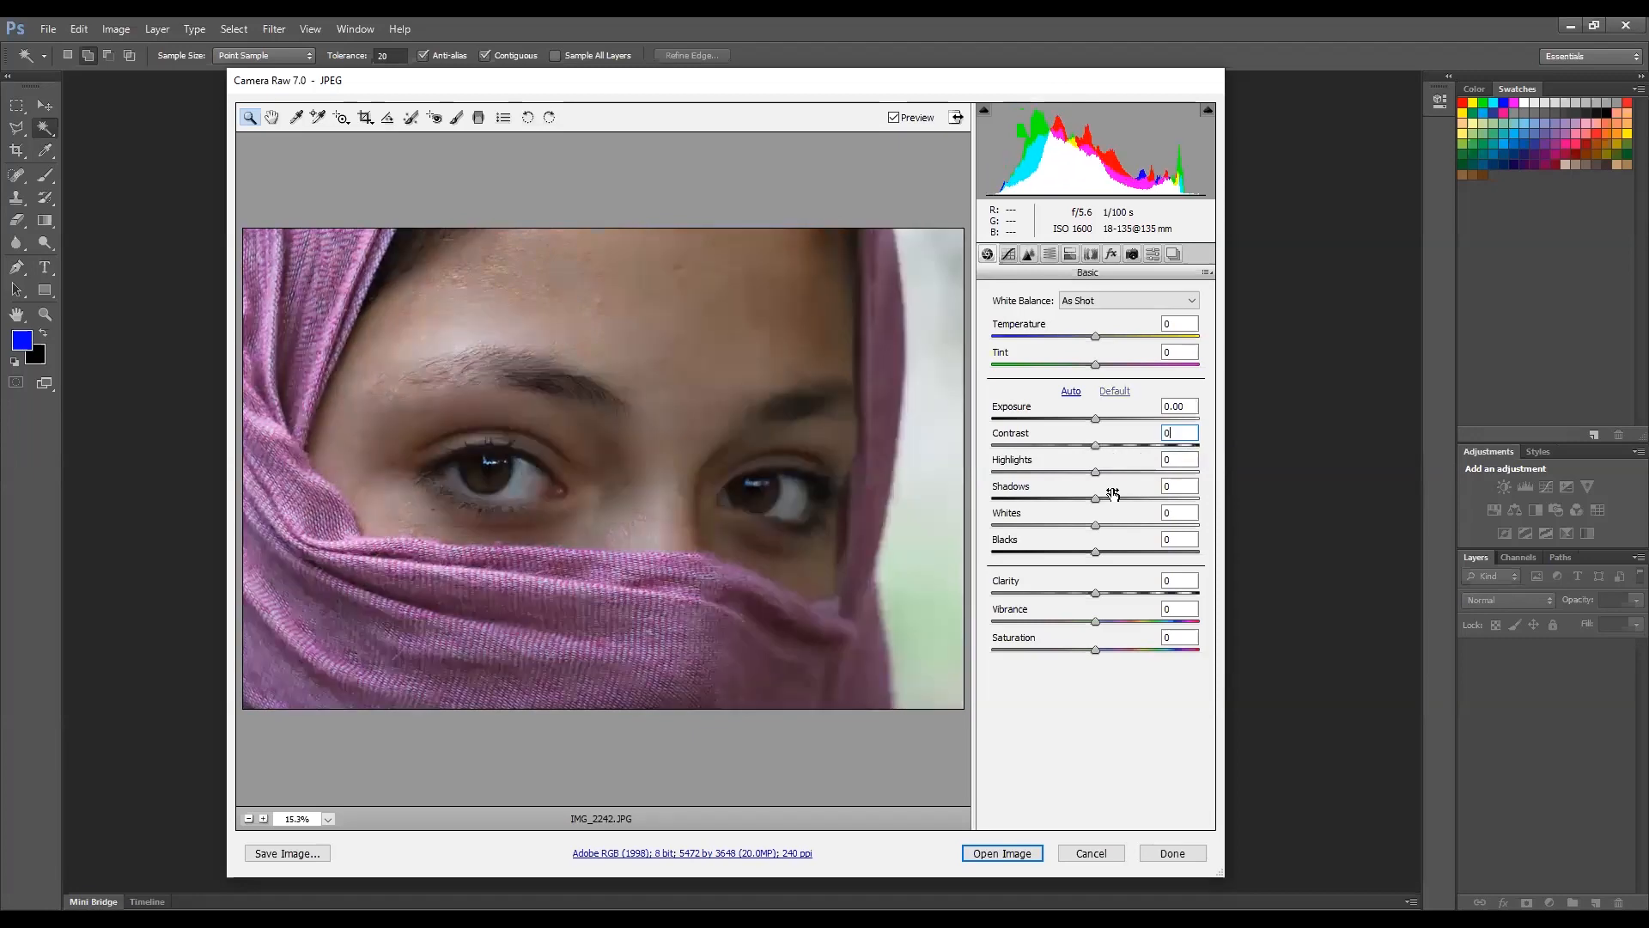
- Raise the portrait's Contrast to +18
click(1105, 445)
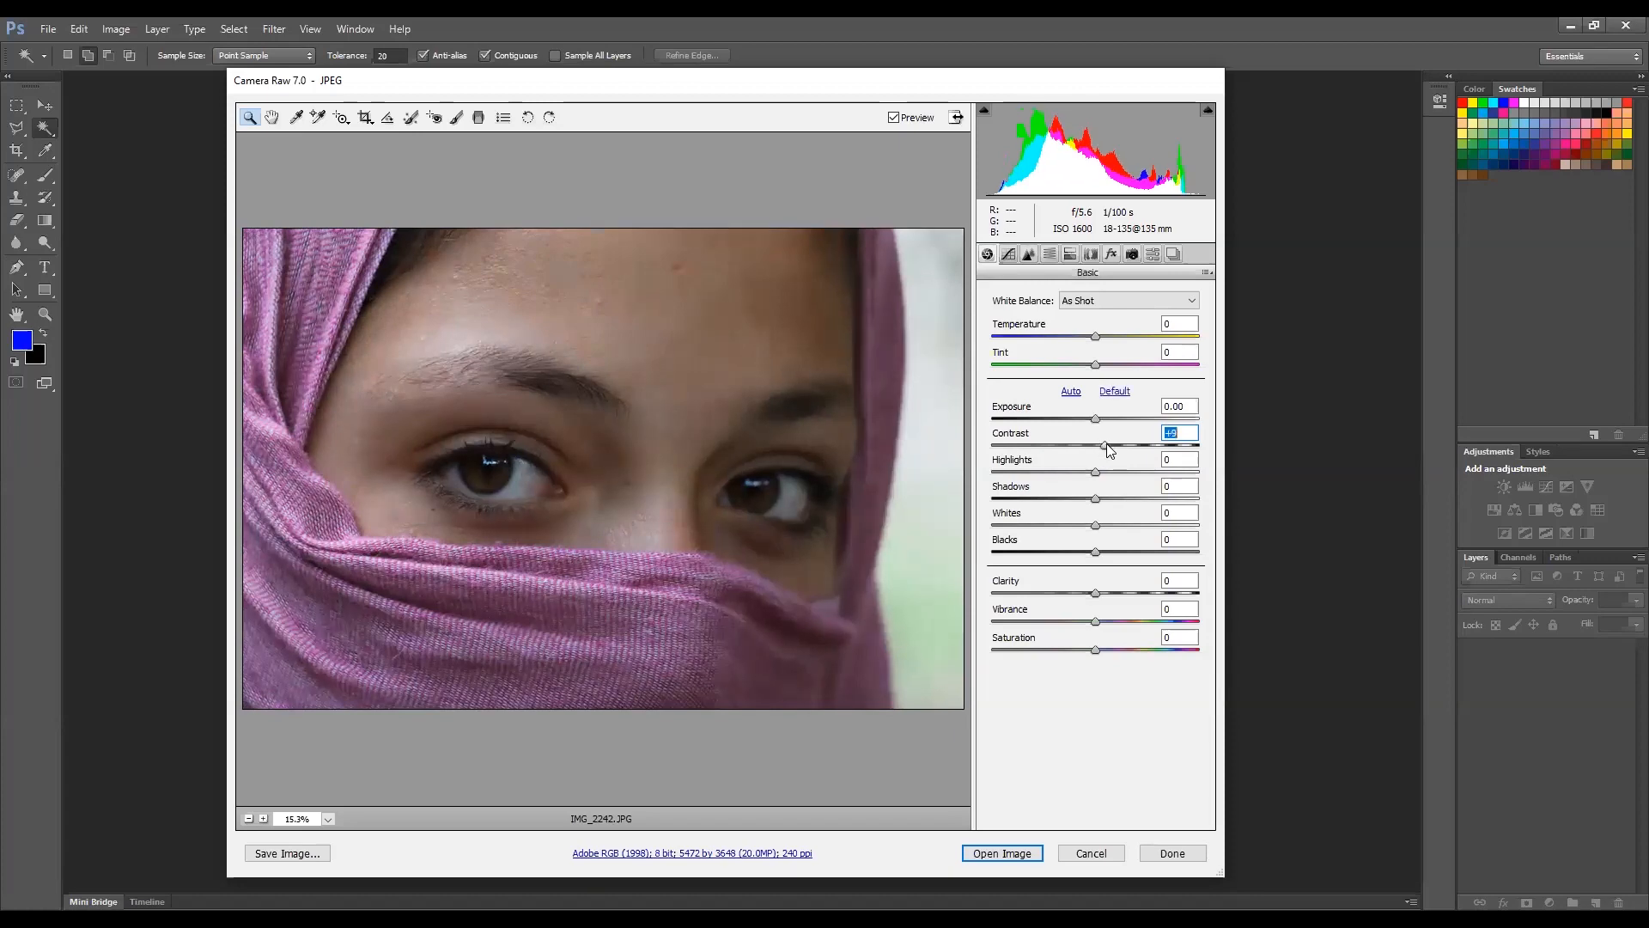
drag(1110, 447, 1114, 446)
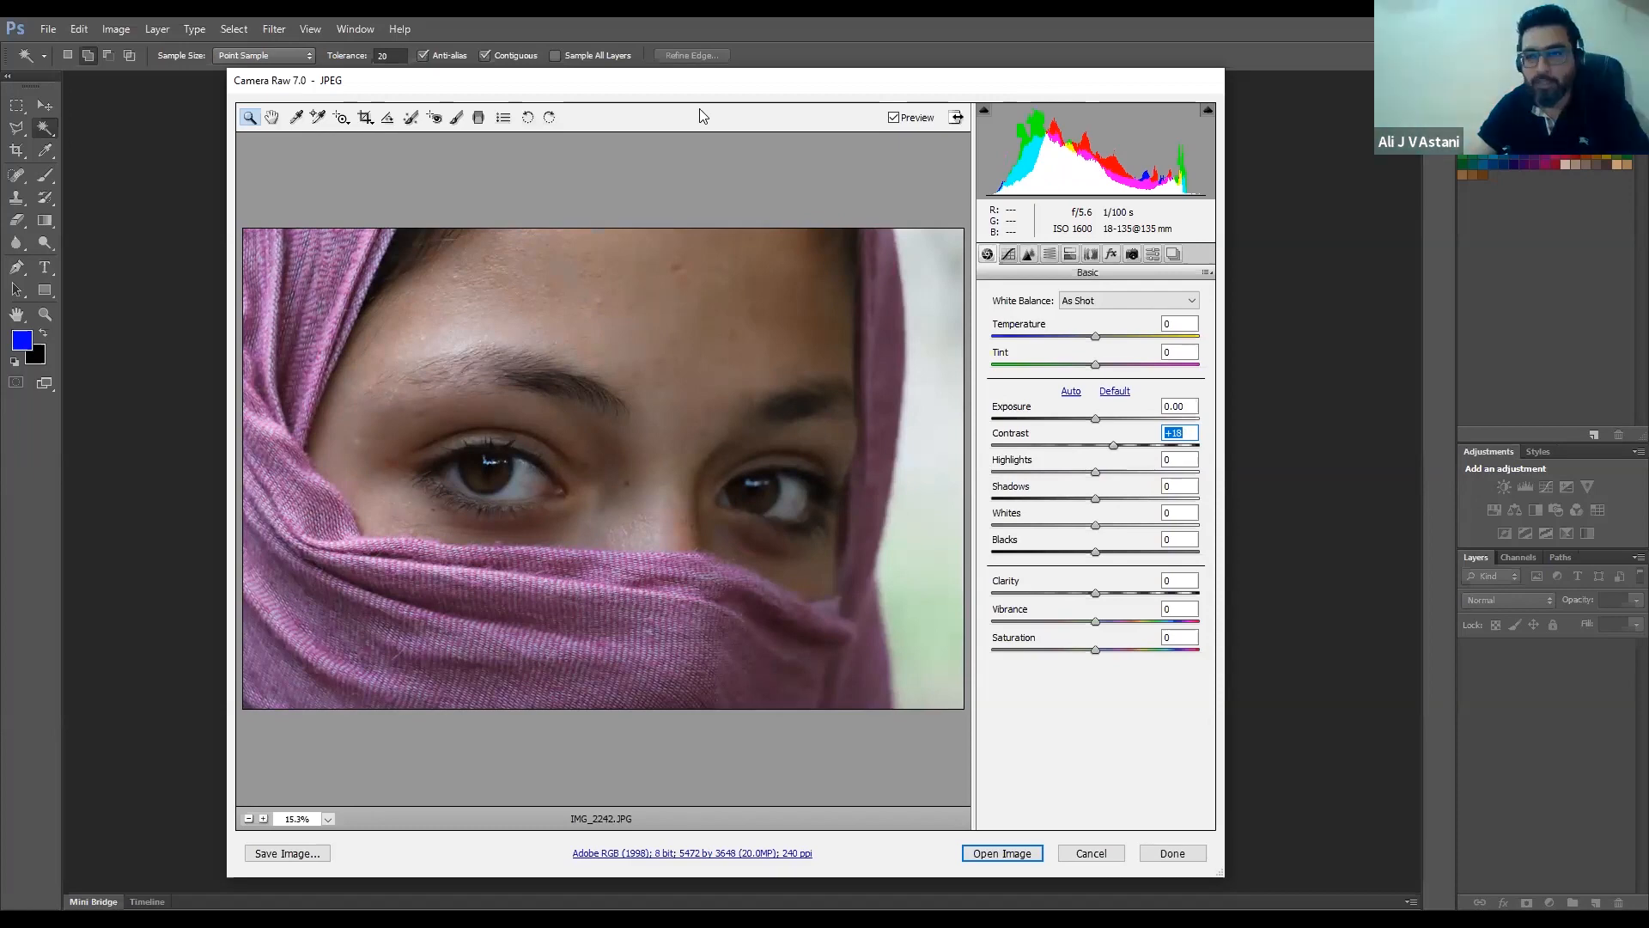
click(636, 854)
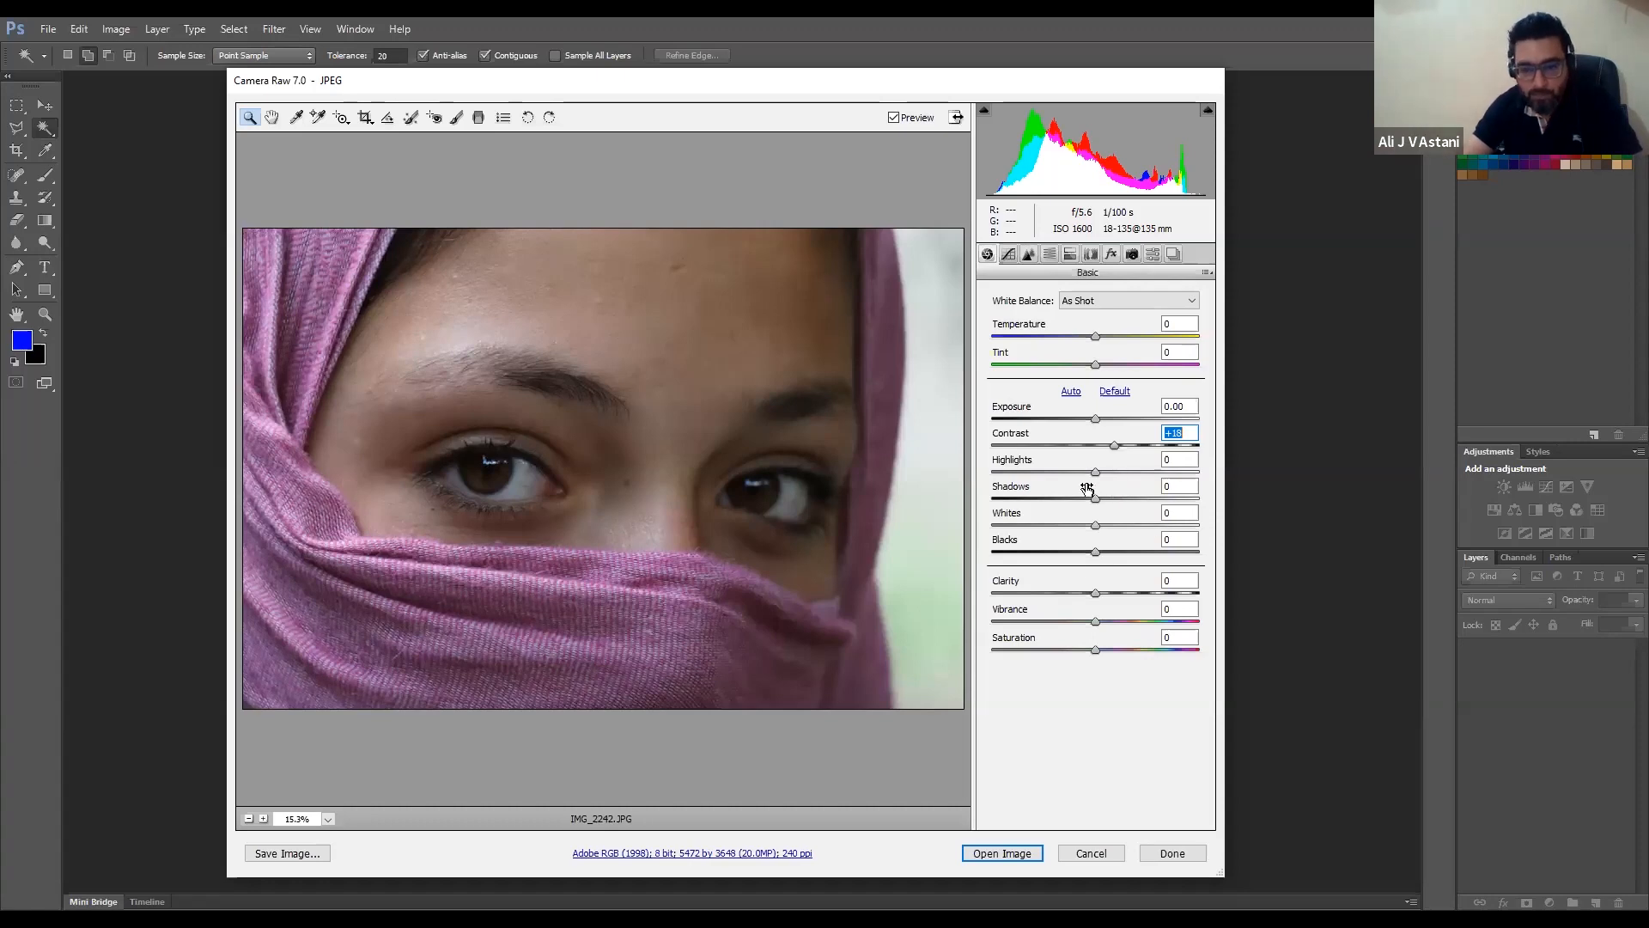
- Try raising the portrait's Highlights to about +73, and reset Highlights to 0
drag(1095, 473, 1171, 472)
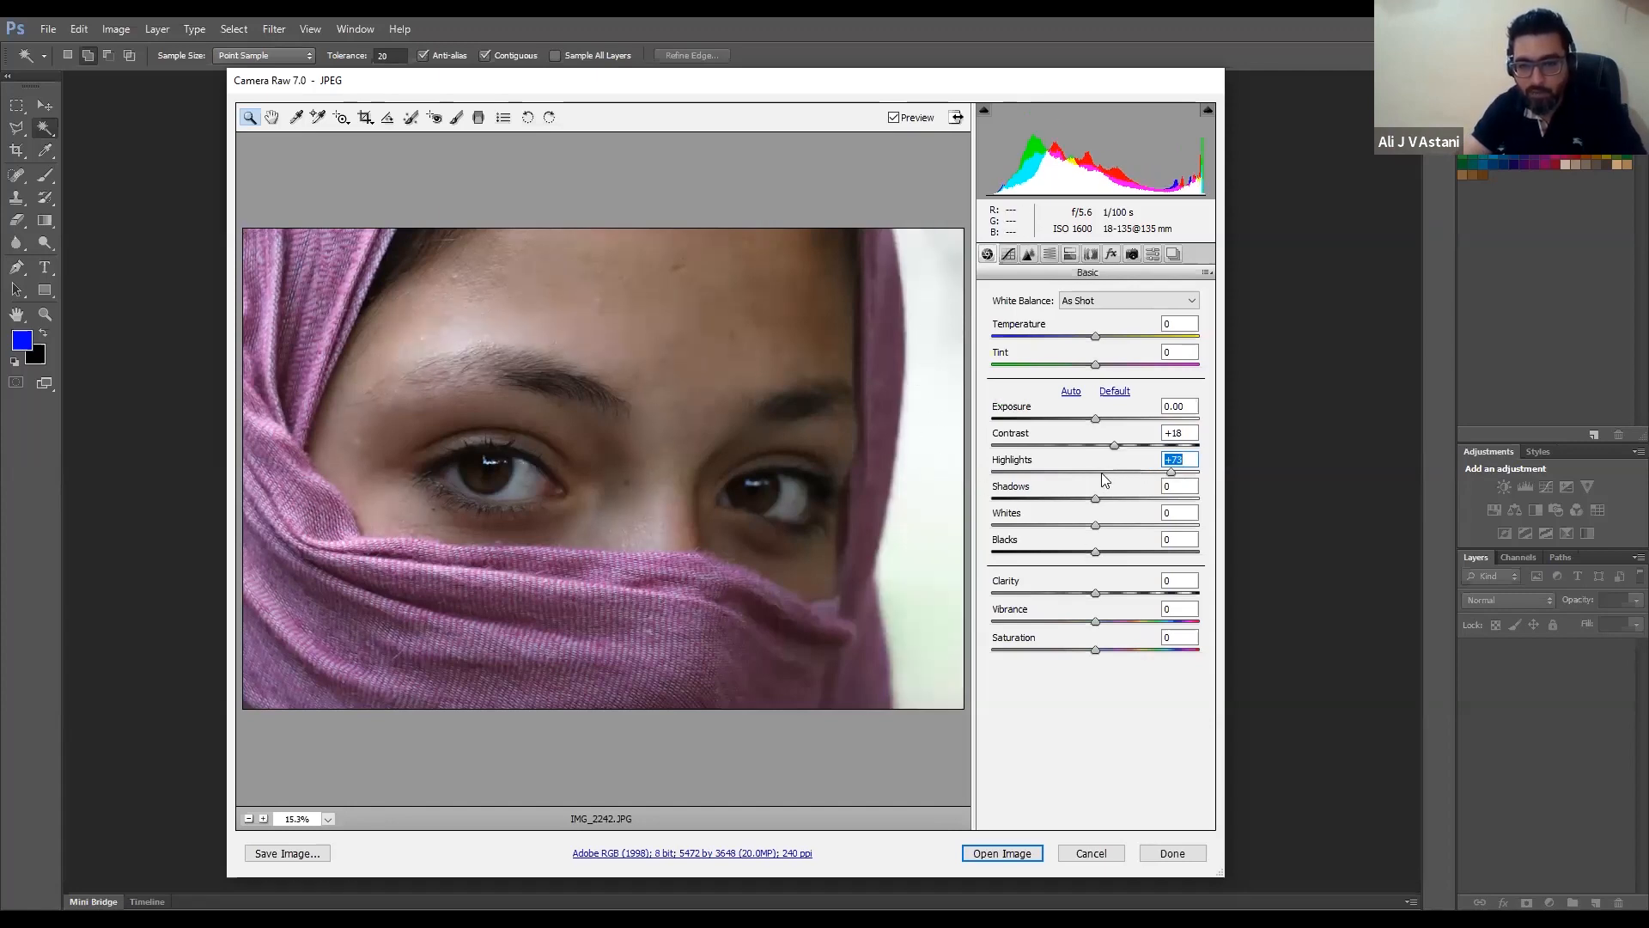
text(0)
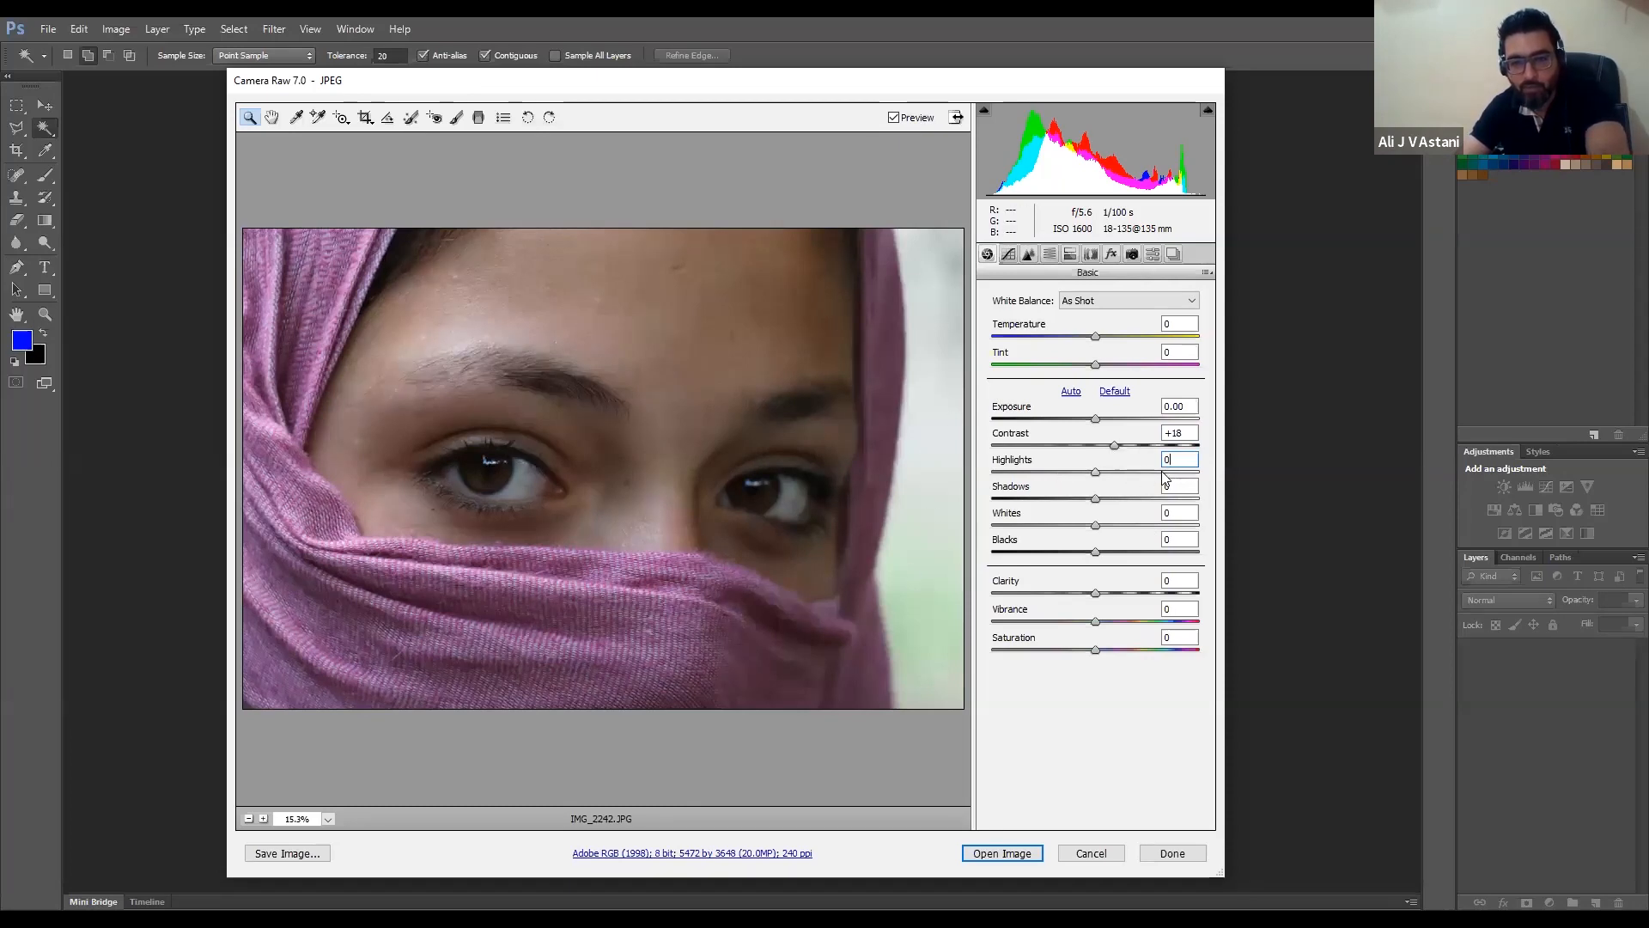
- Try the portrait's Highlights at +100 and at -100, resetting Highlights to 0 after each extreme
drag(1165, 471, 1203, 471)
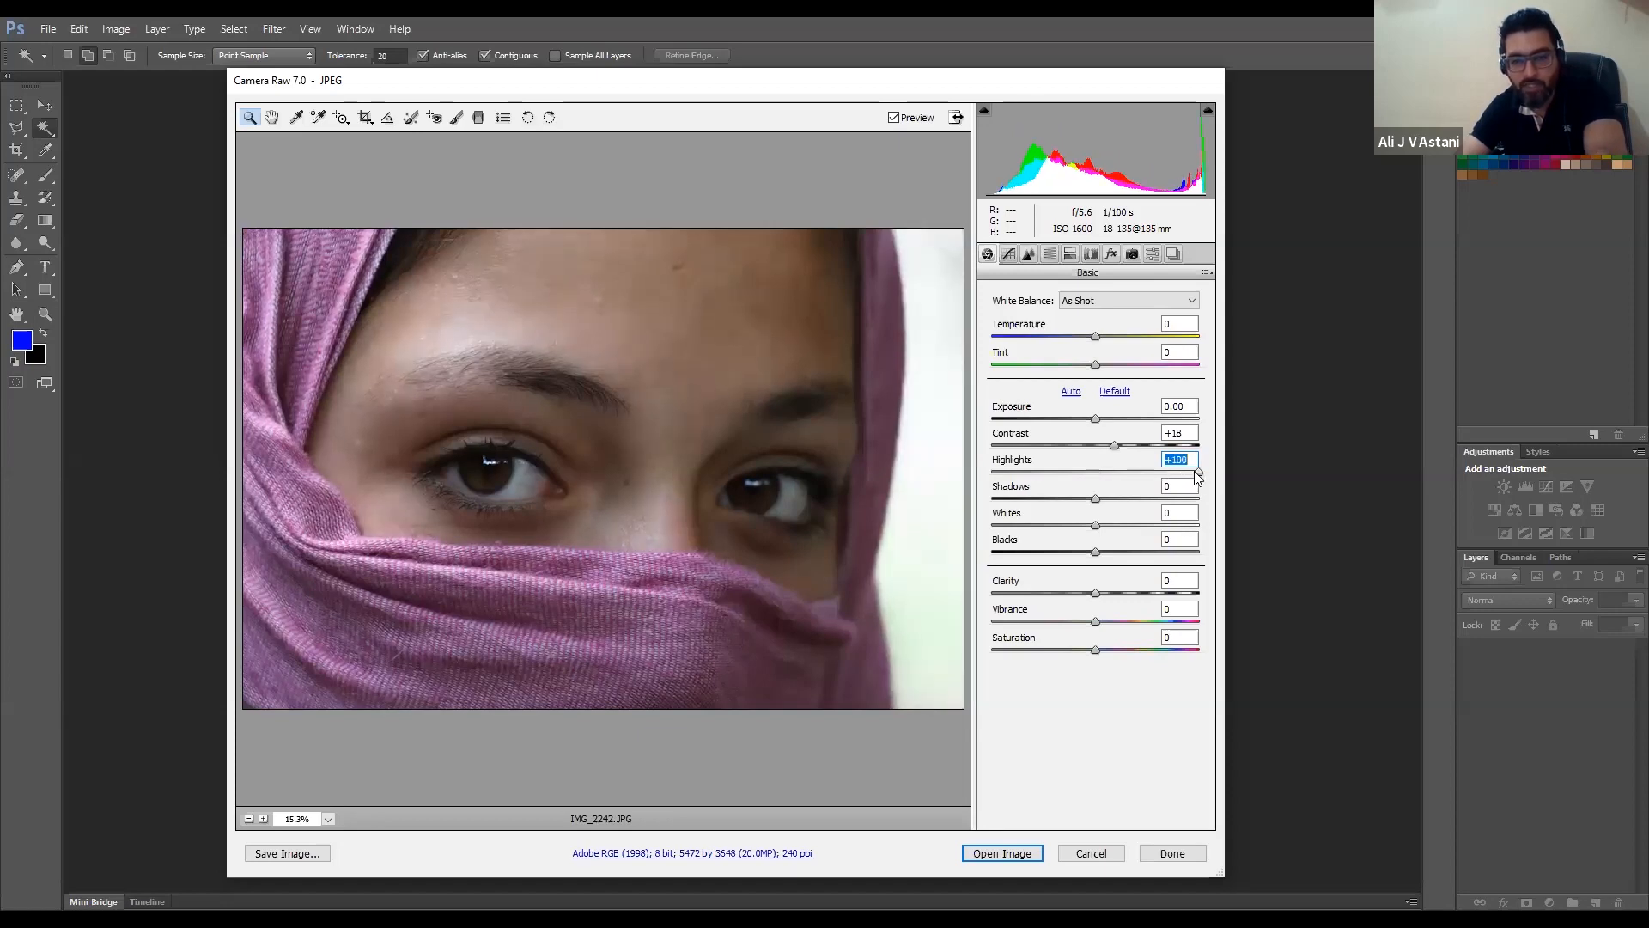
drag(1200, 471, 1142, 484)
double_click(1140, 478)
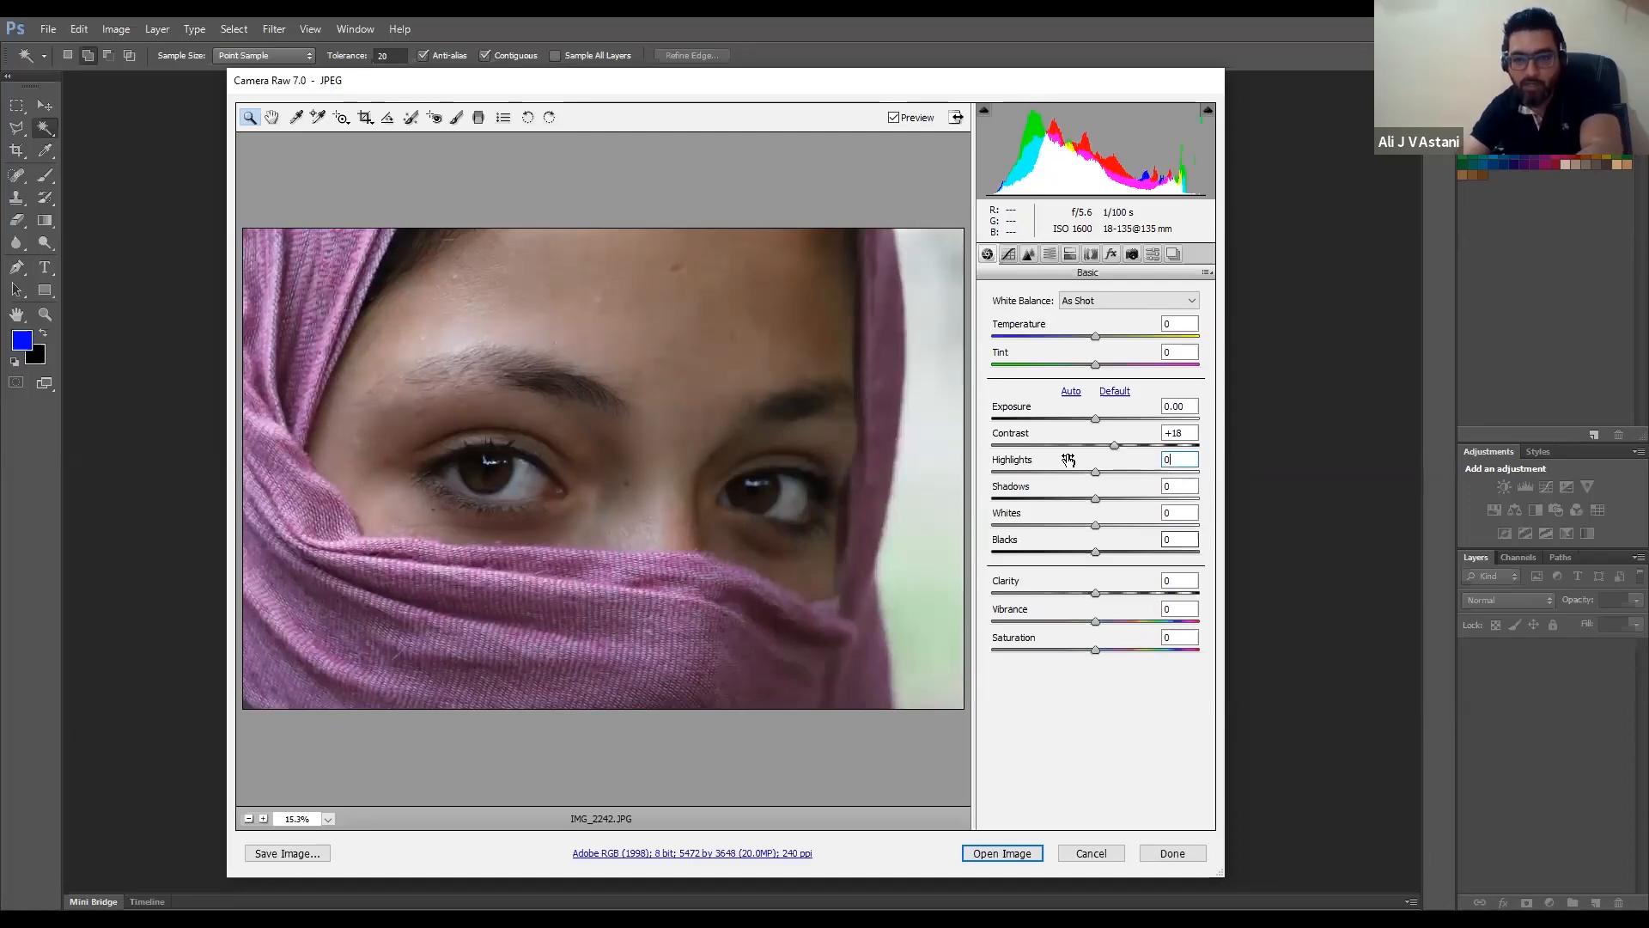
drag(1037, 472, 989, 472)
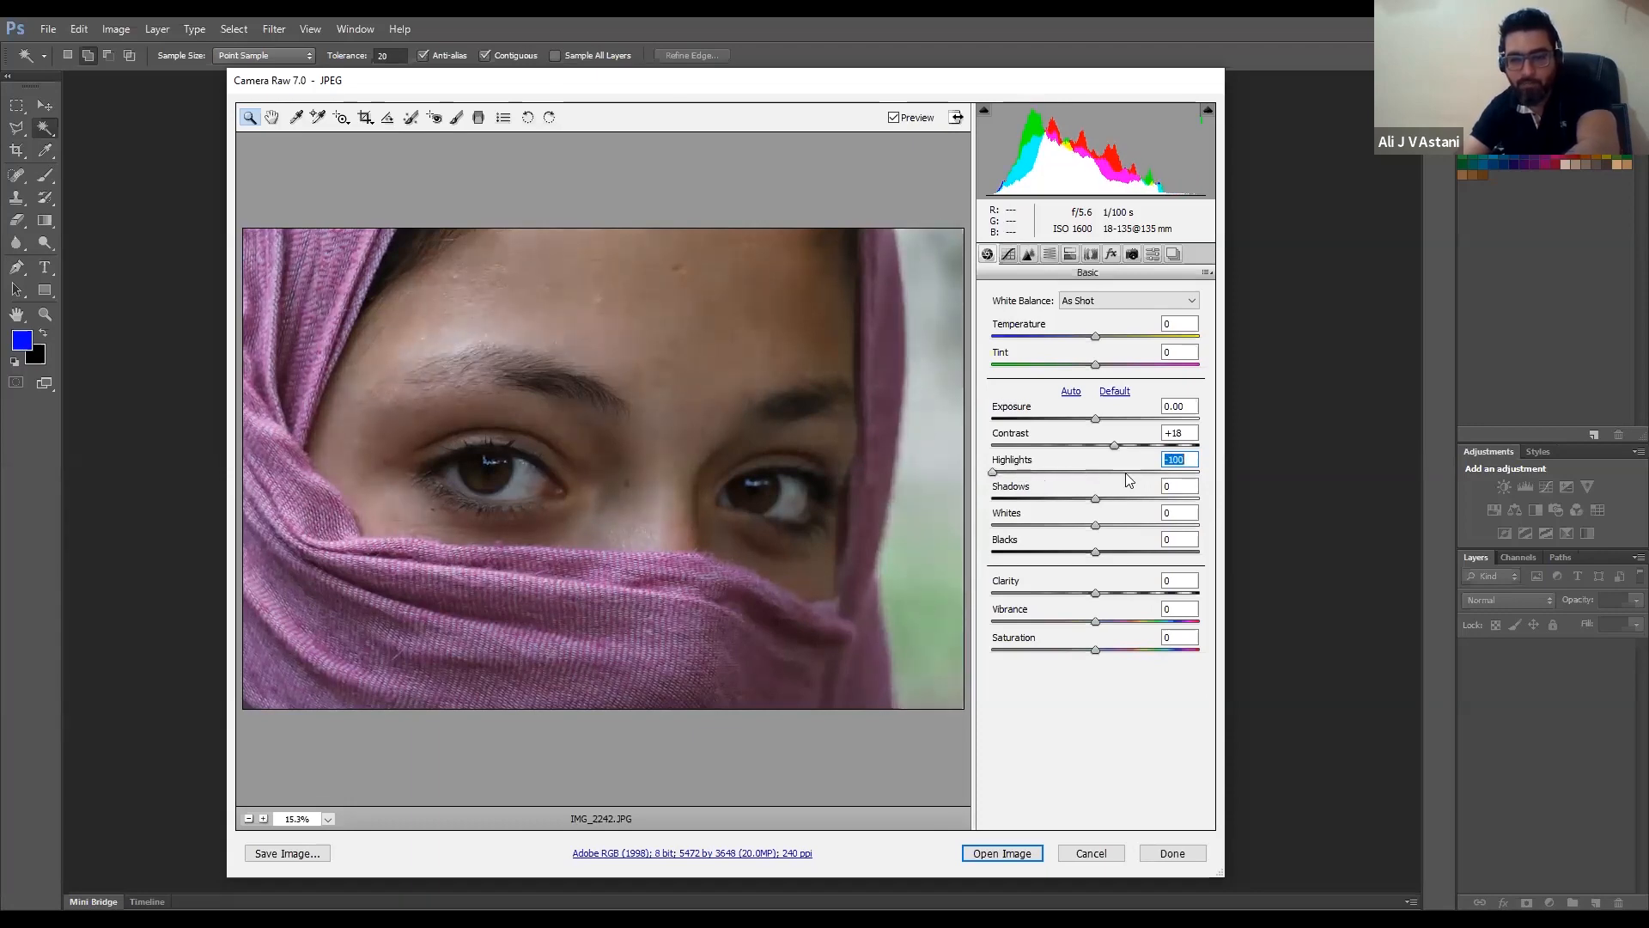
text(0)
- Alternate Highlights between strong positive and strong negative values to compare the effect on the portrait, and return Highlights to 0
click(1197, 473)
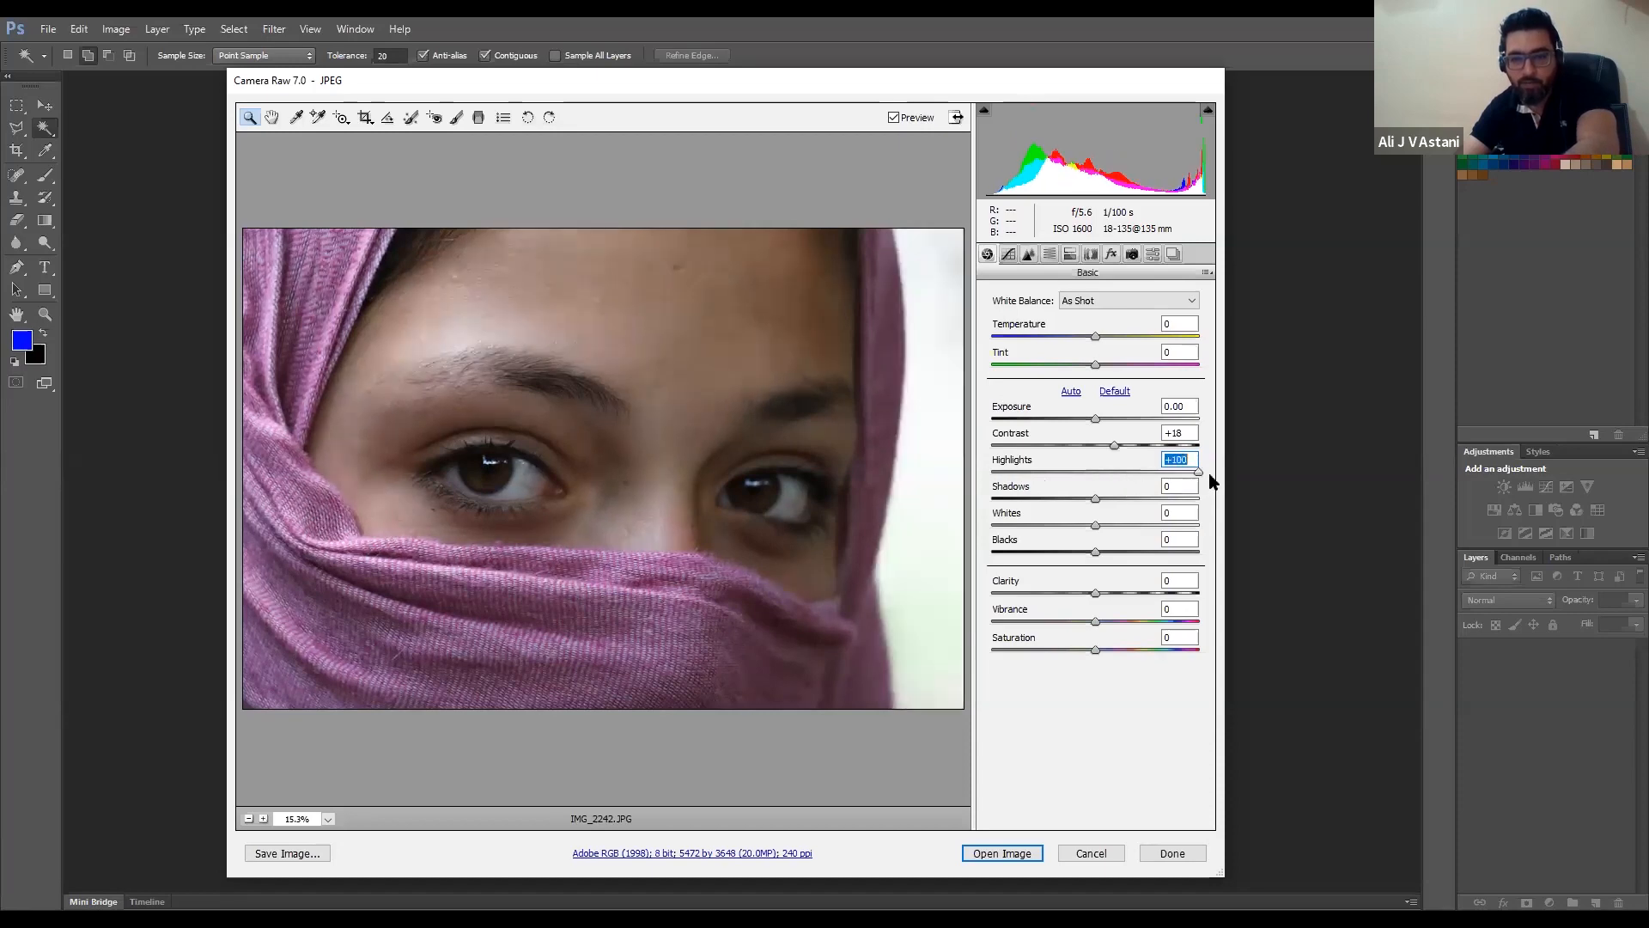
click(998, 472)
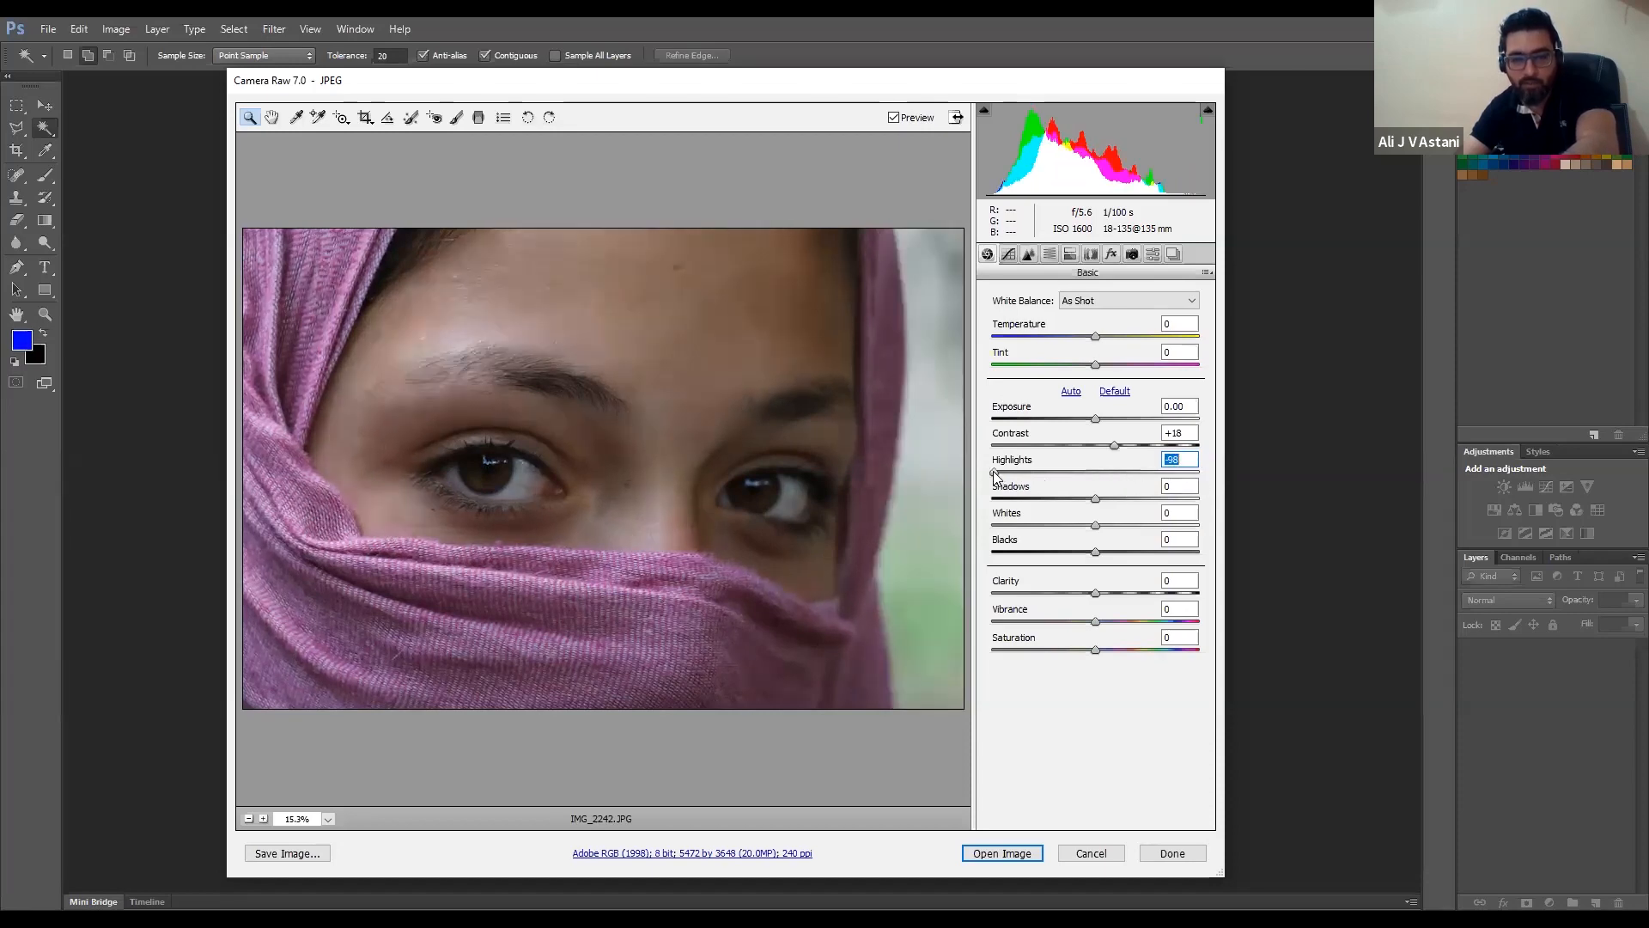
click(1197, 473)
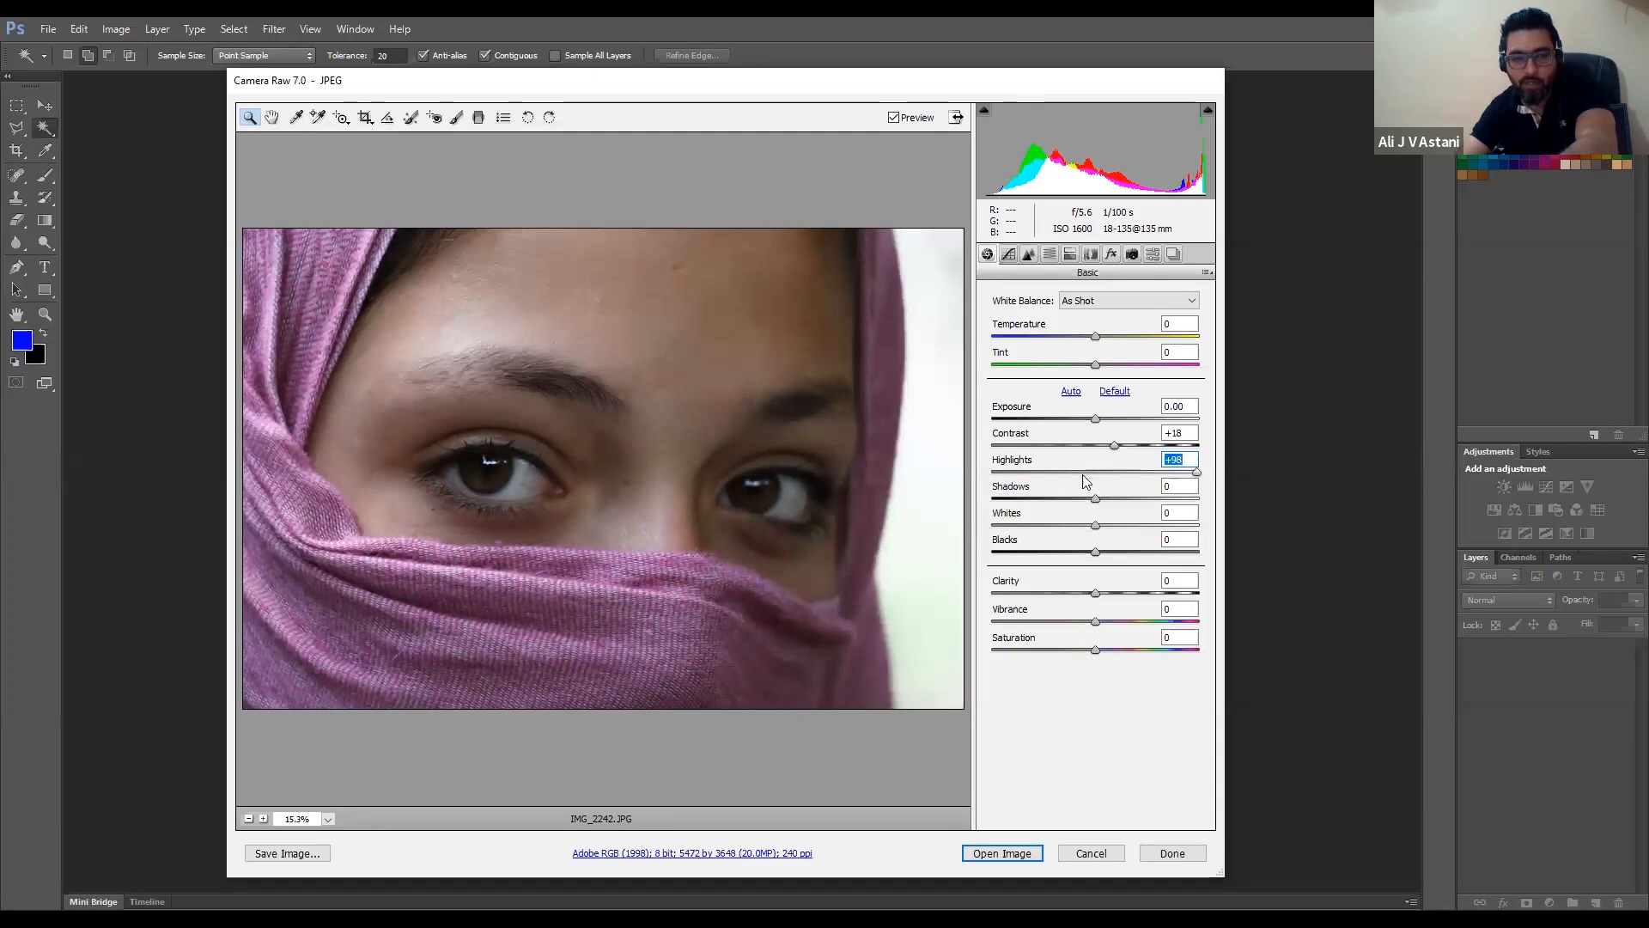
click(1001, 473)
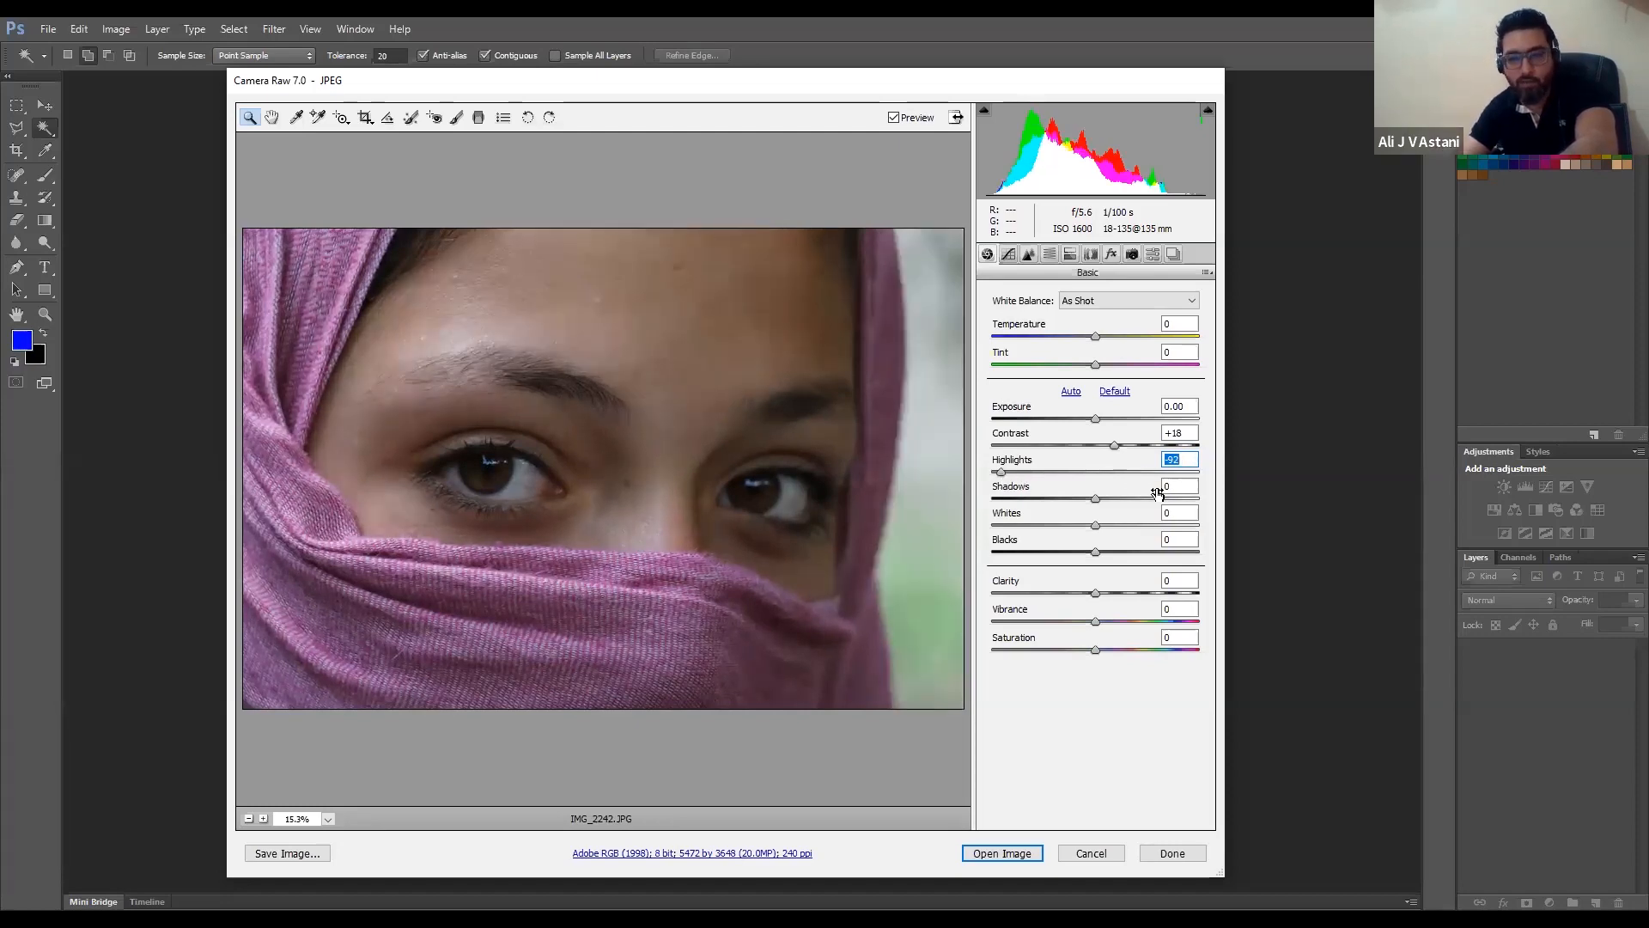
text(0)
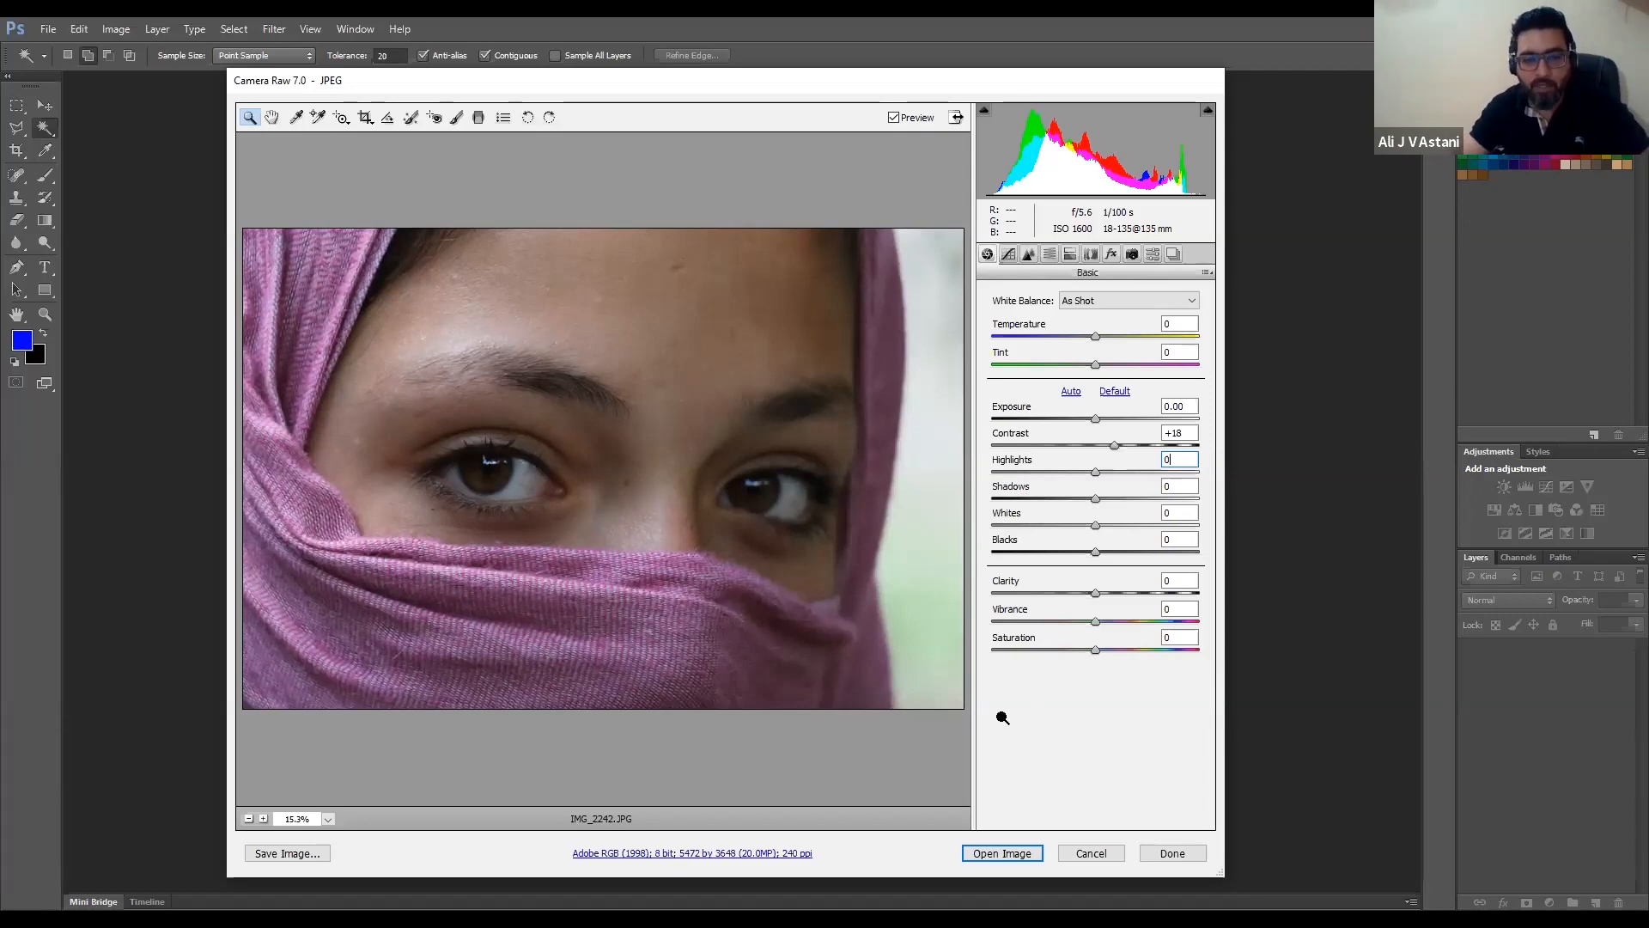
- Examine the Ansel Adams Zone System chart in Photos and compare its tonal zones with the portrait in Photoshop's Camera Raw
click(962, 853)
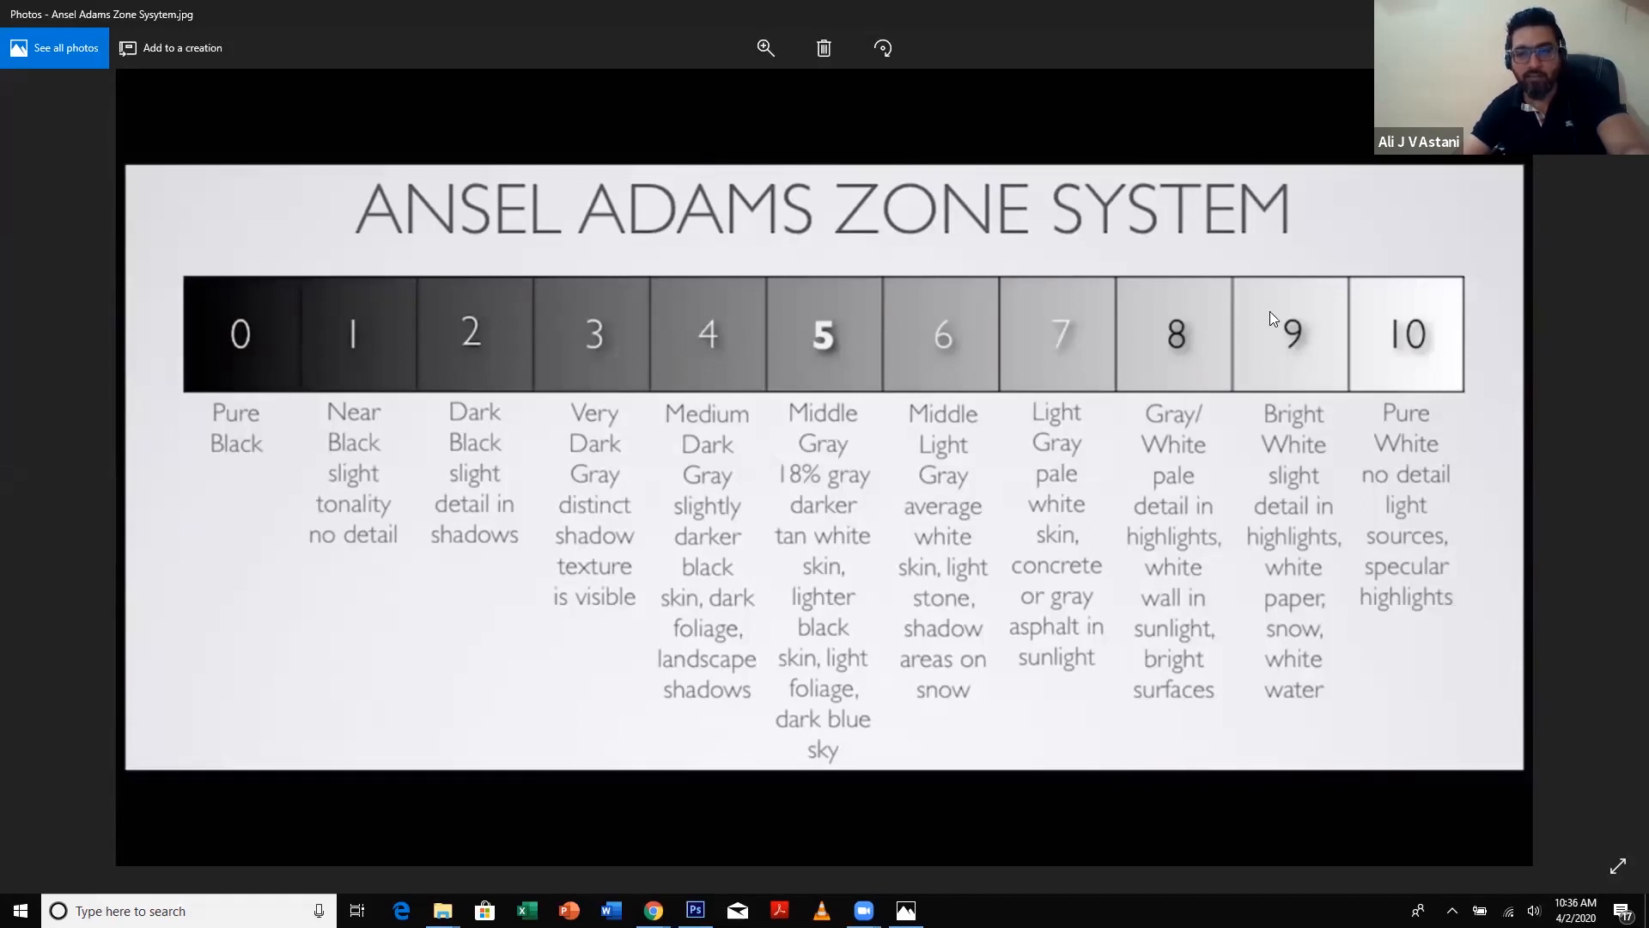
key(alt+Tab)
key(alt+Tab)
key(alt+Tab)
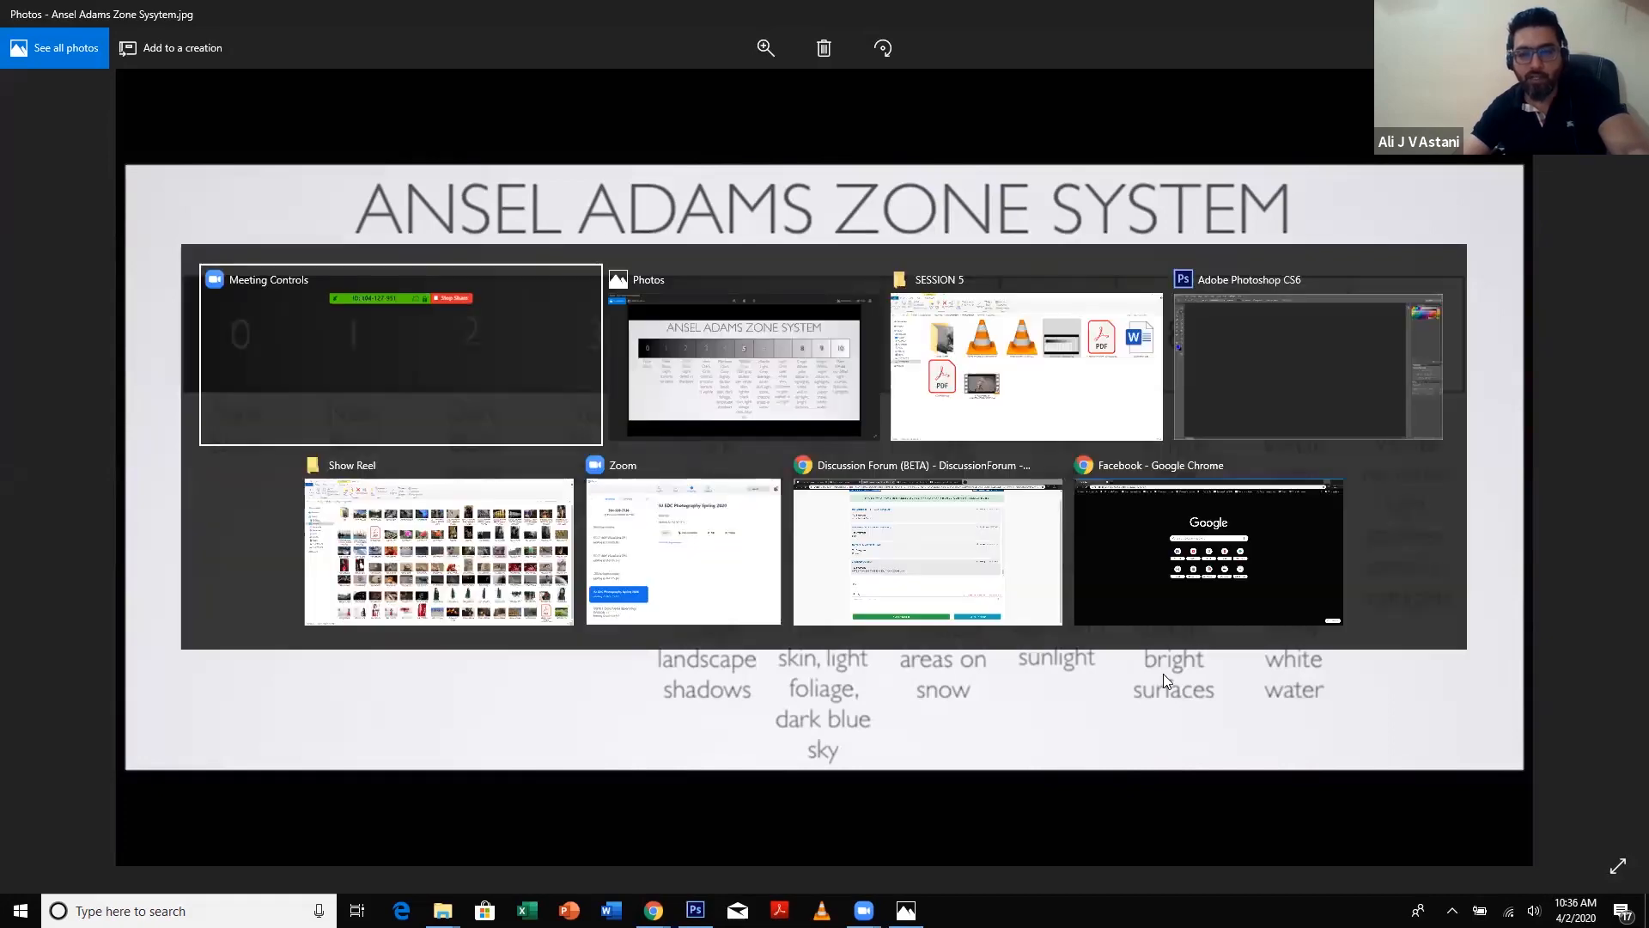
key(alt+Tab)
click(1268, 370)
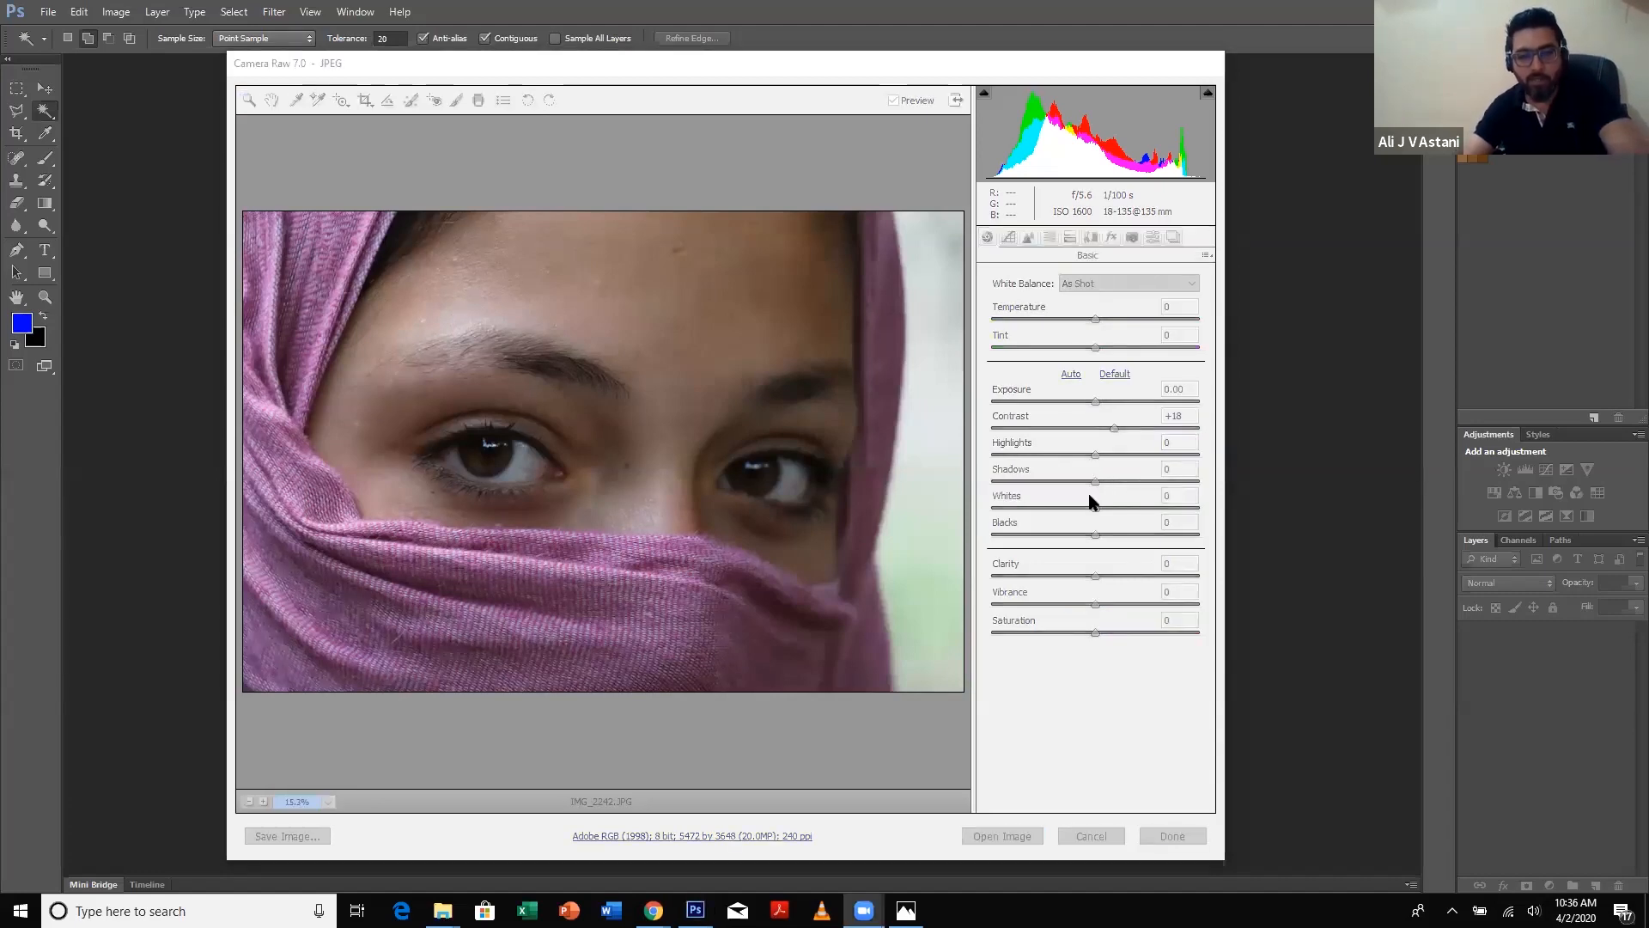
key(alt+Tab)
key(alt+Tab)
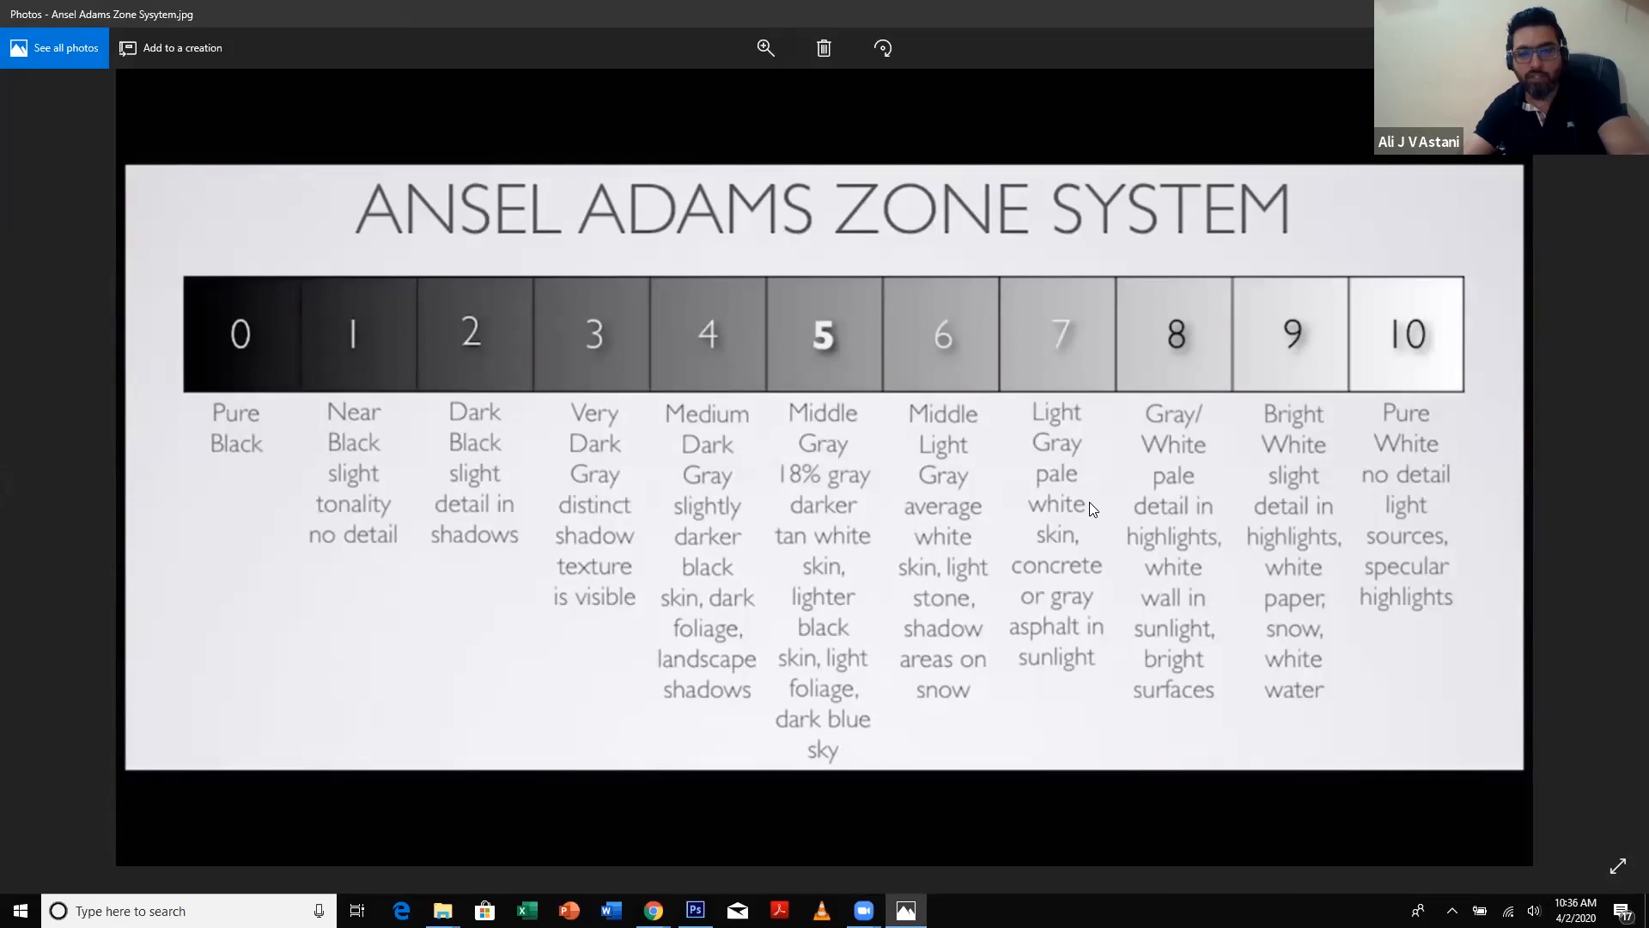
key(alt+Tab)
key(alt+Tab)
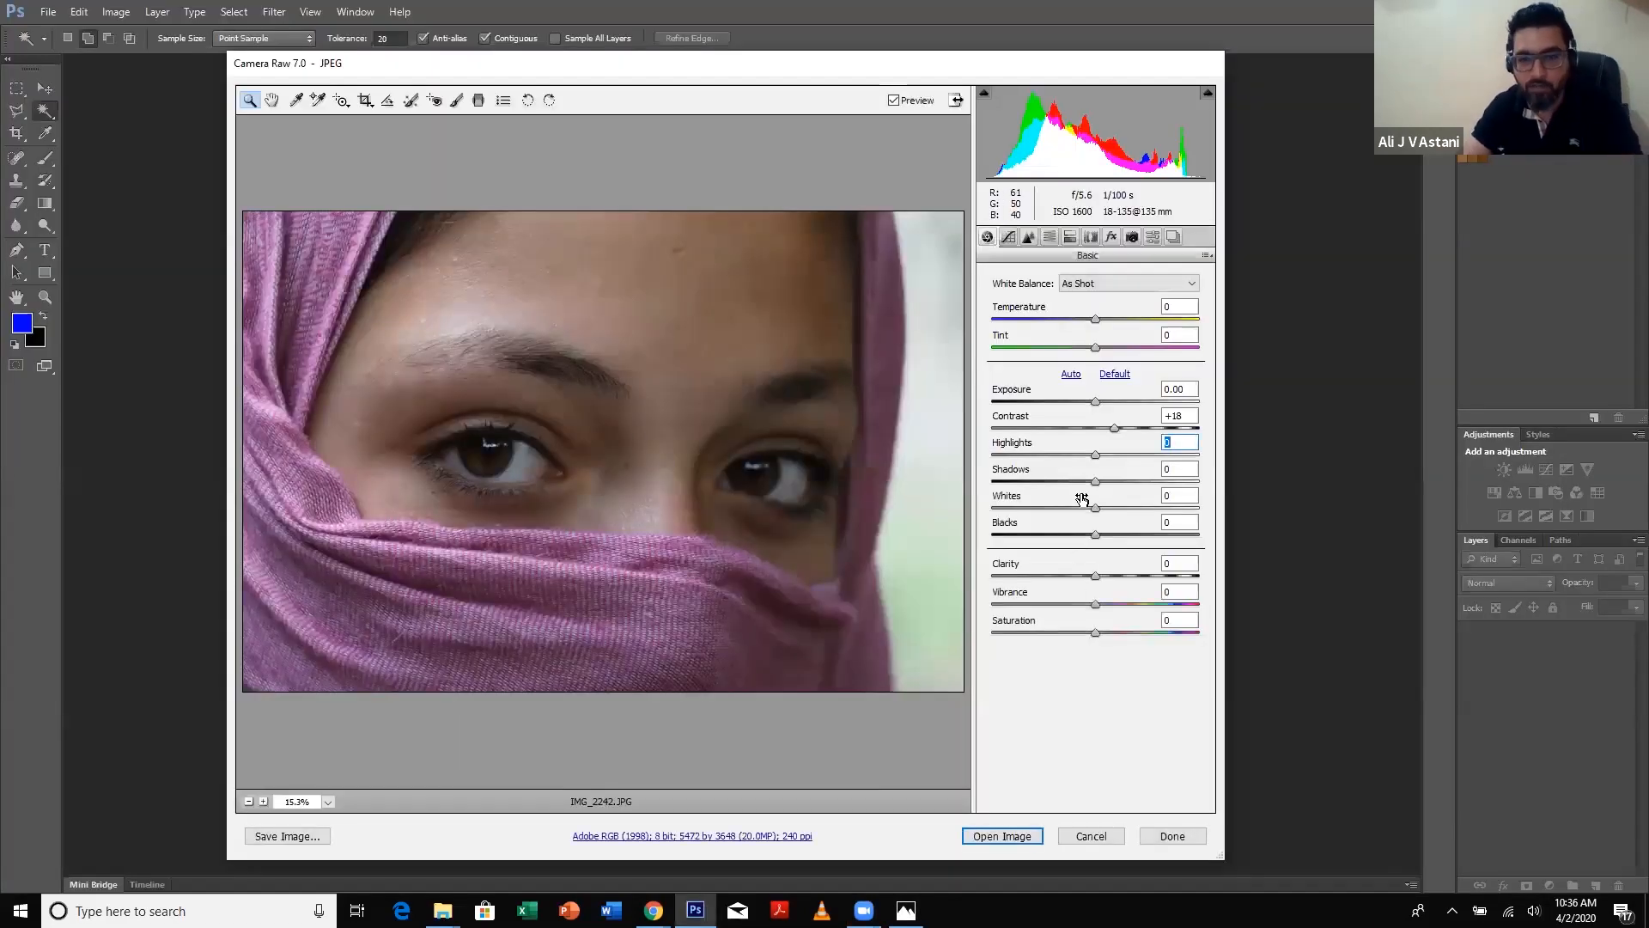
- Try the portrait's Shadows at +100 and -100, and reset Shadows to 0
click(1141, 481)
drag(1164, 485, 1190, 484)
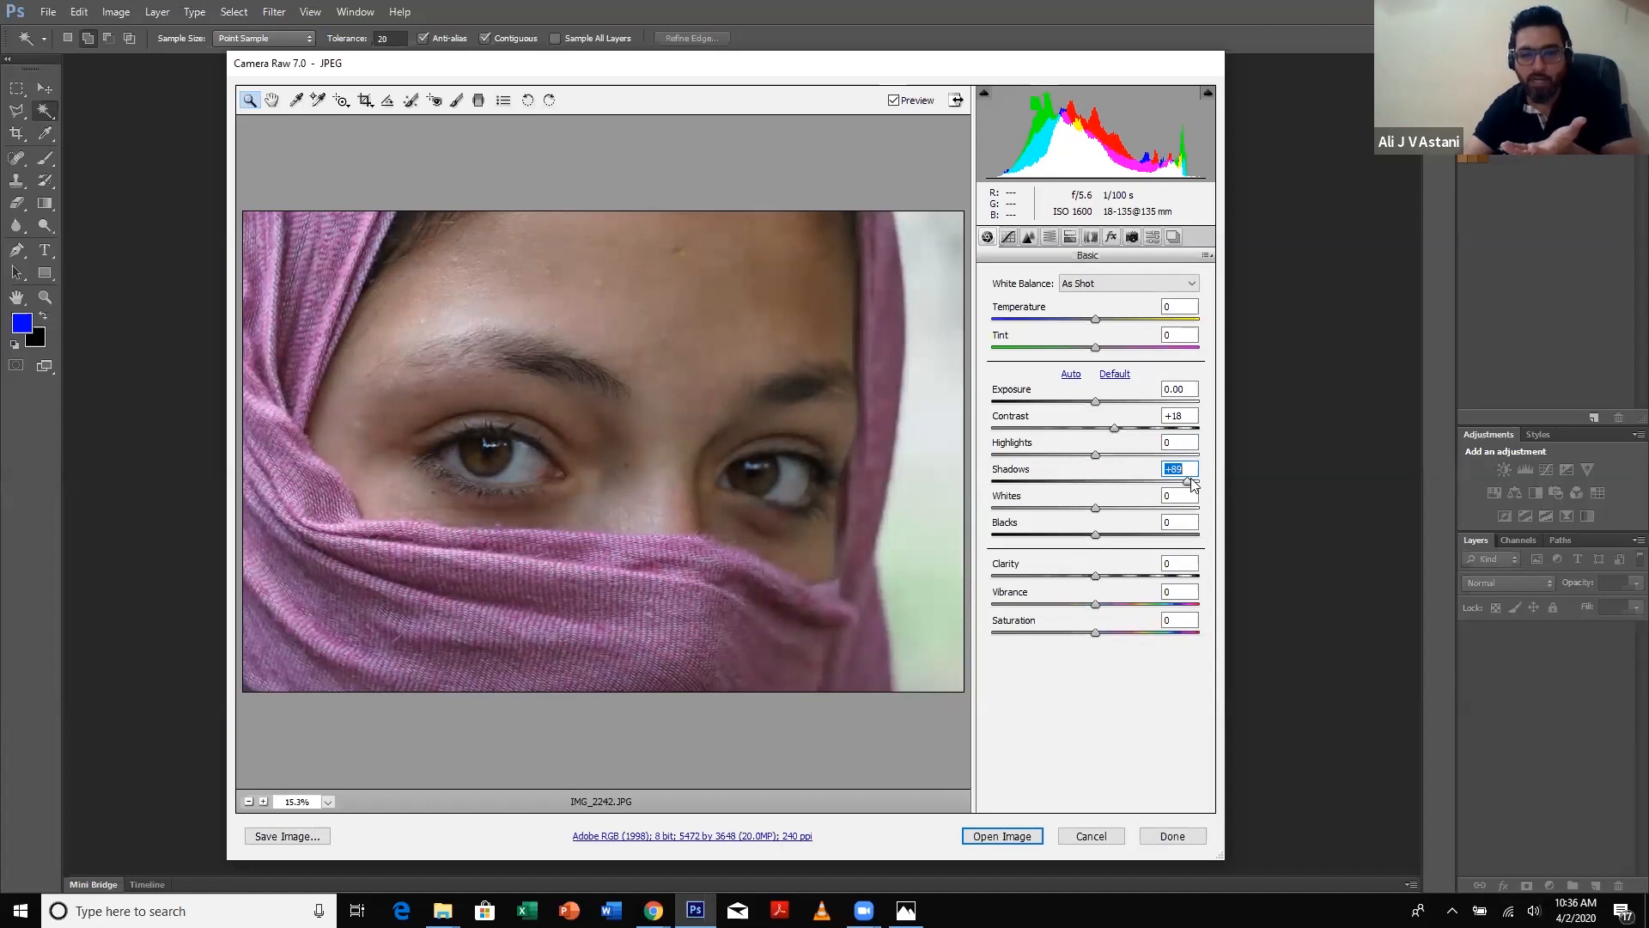
drag(1188, 482, 1216, 484)
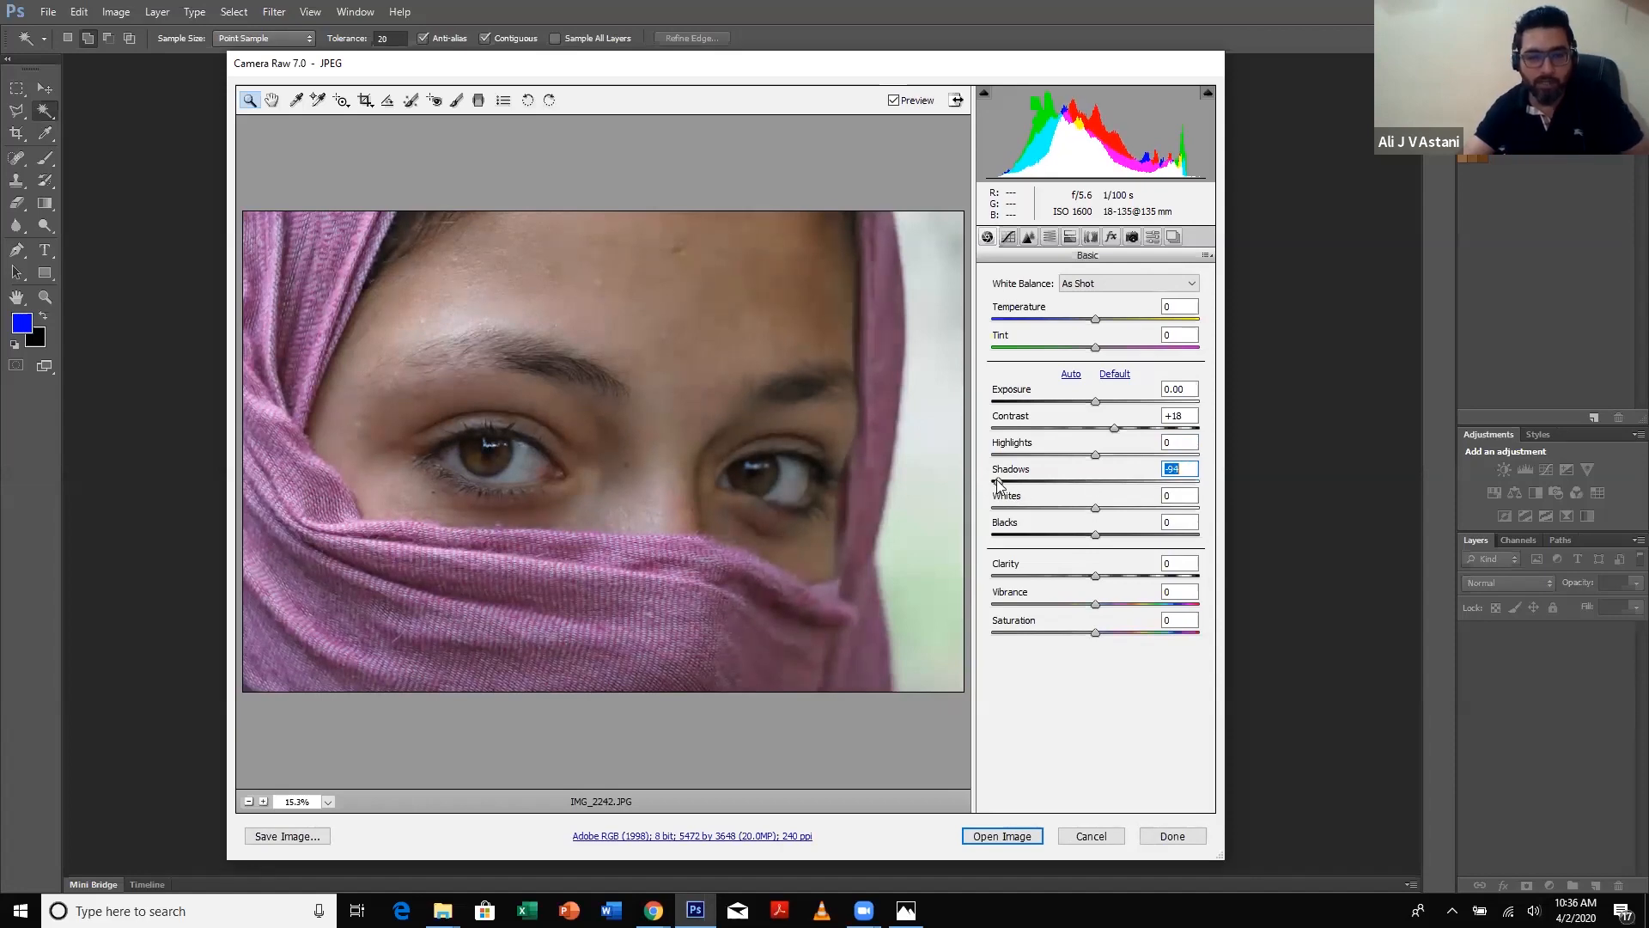
drag(998, 486, 964, 488)
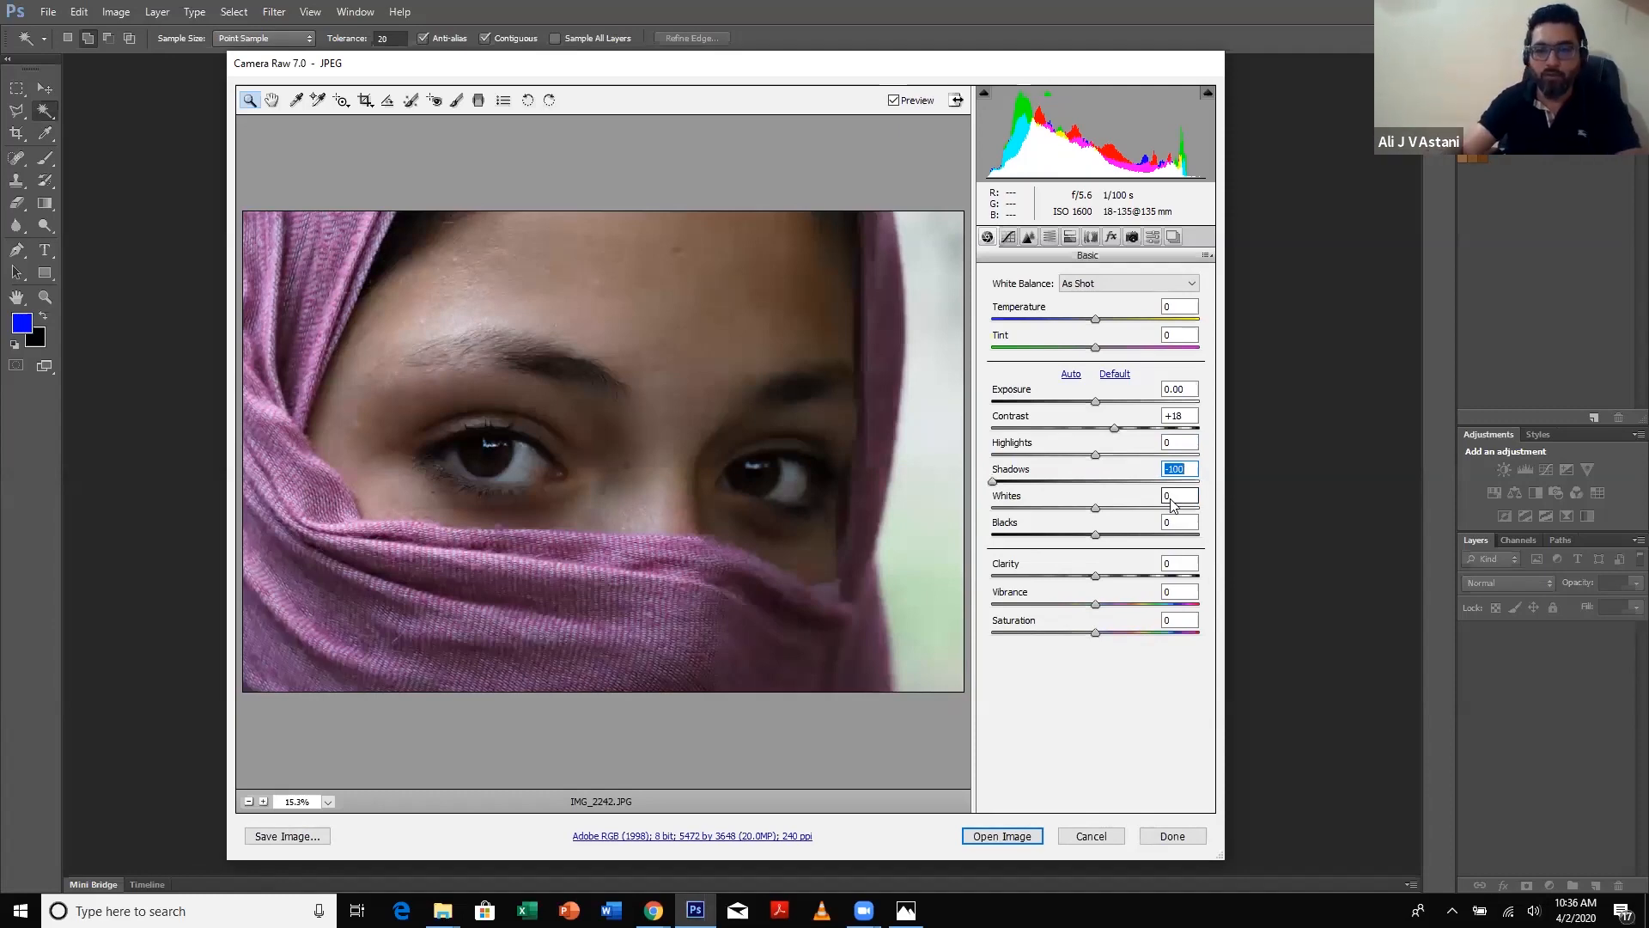
drag(1189, 487, 1223, 487)
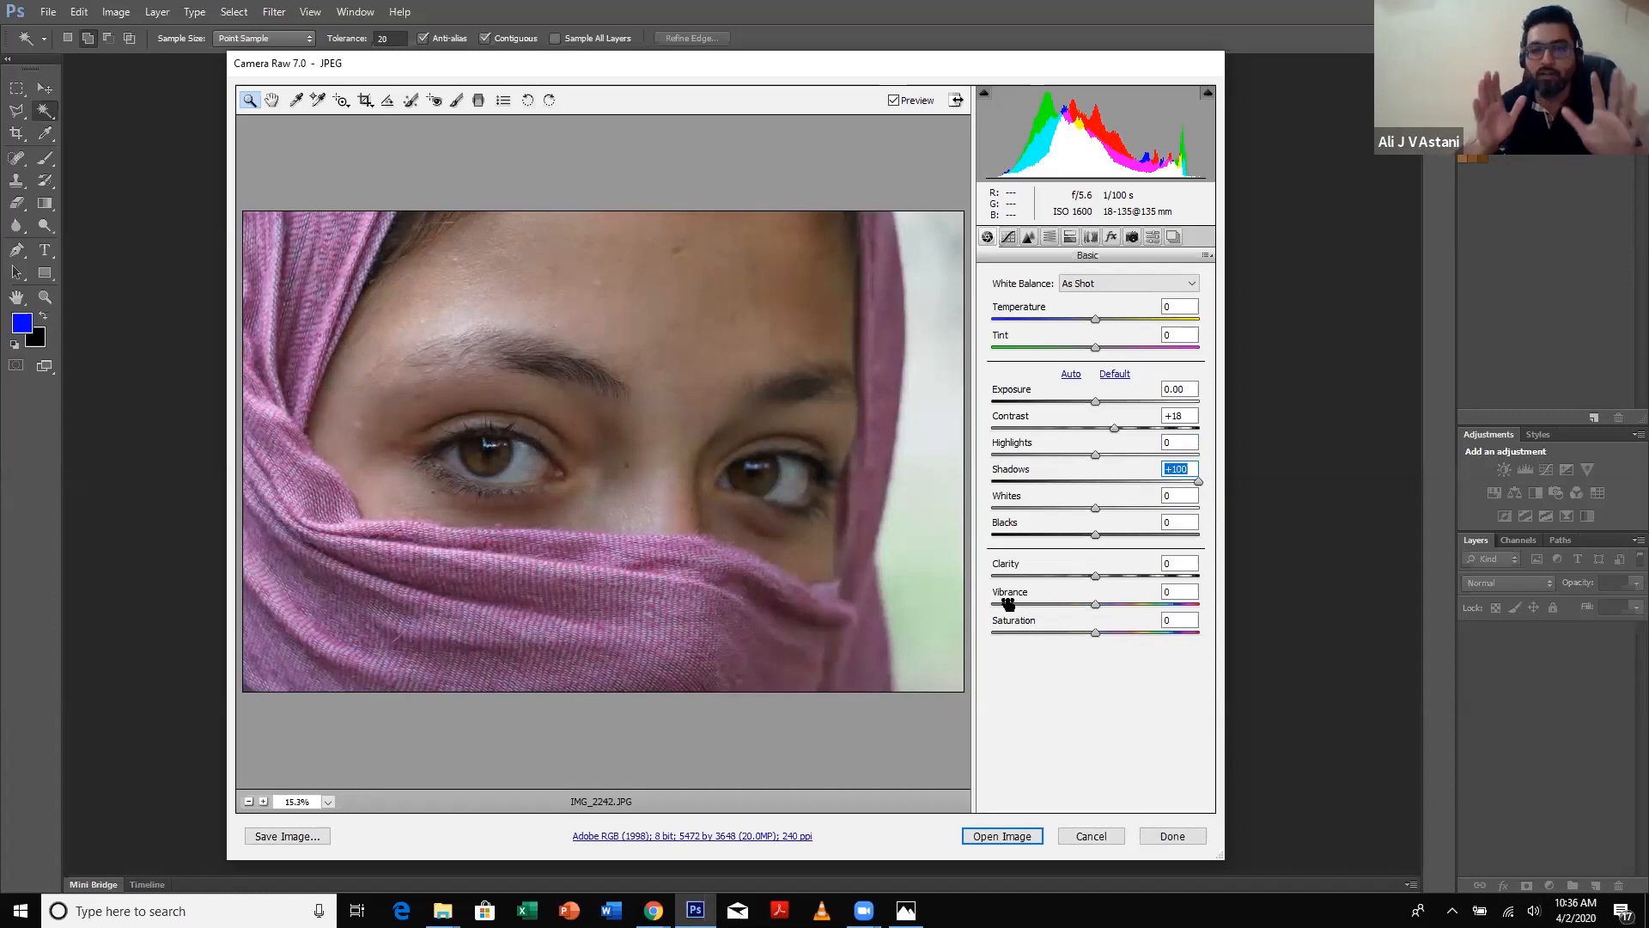
text(0)
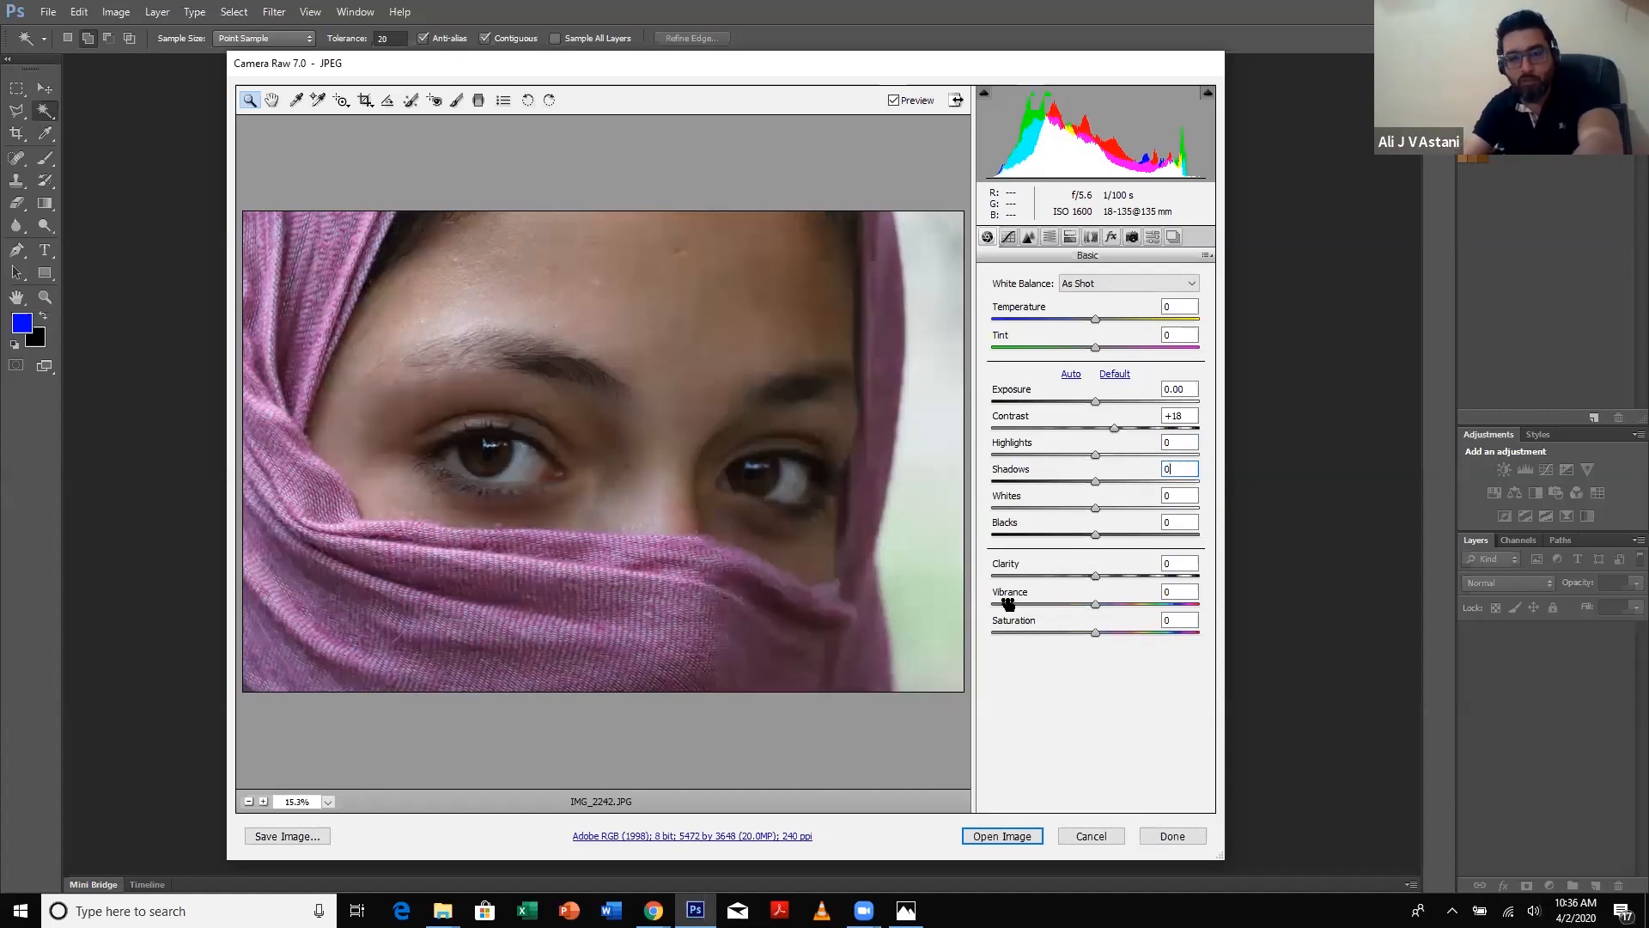
- Lift the portrait's Shadows to +35
click(1115, 482)
click(1123, 481)
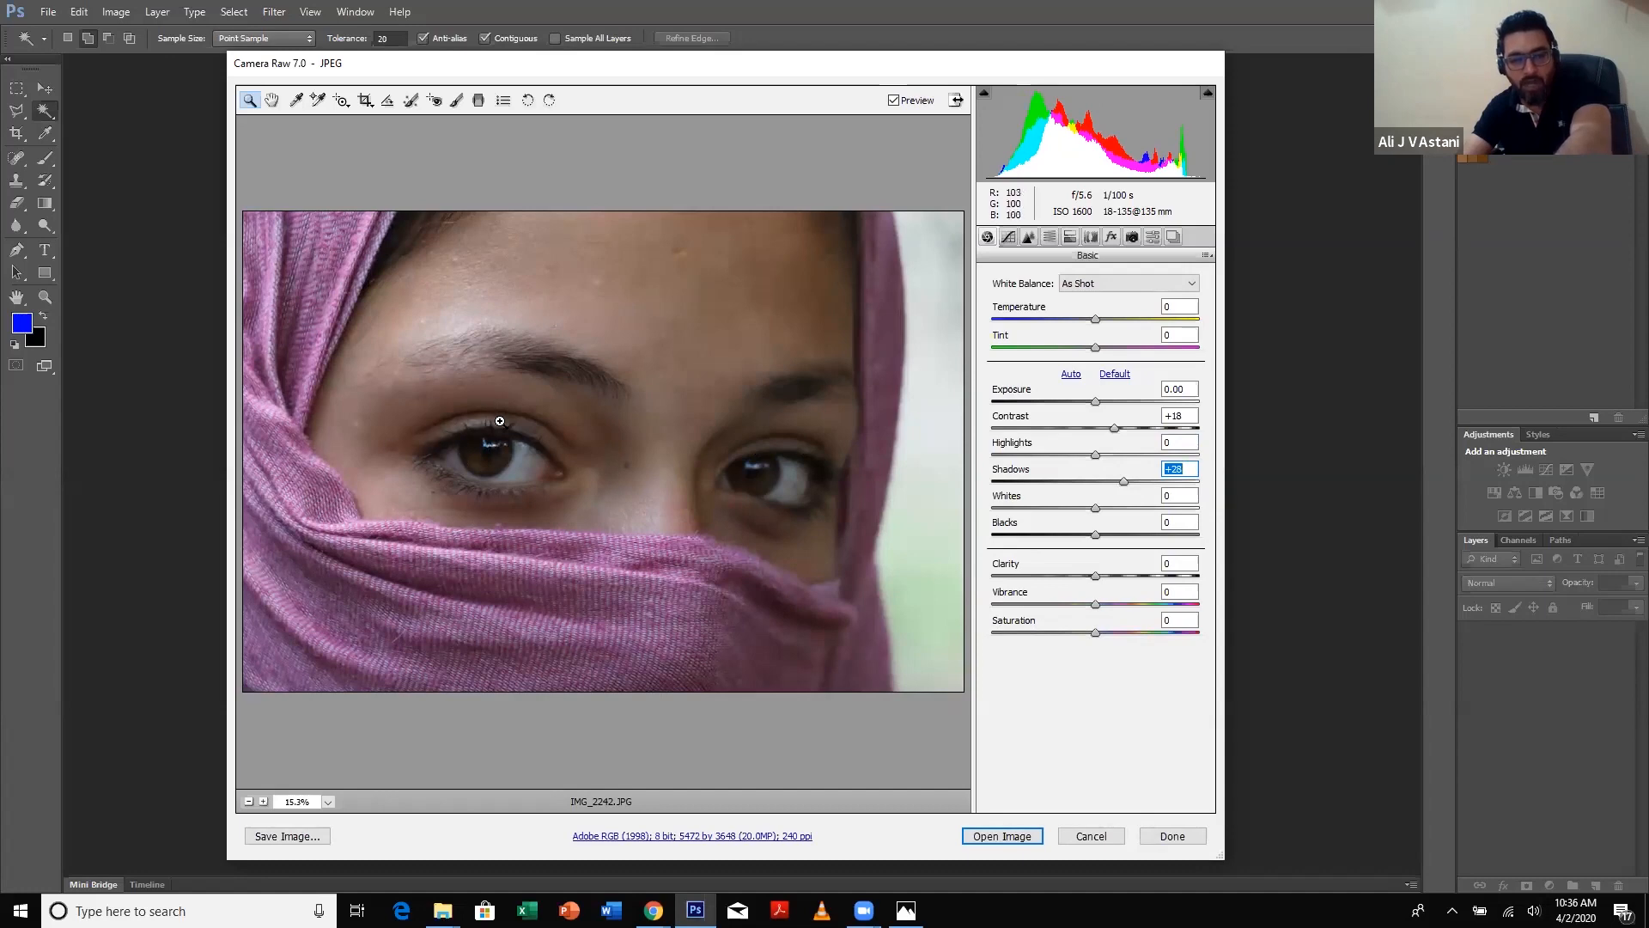
click(1132, 481)
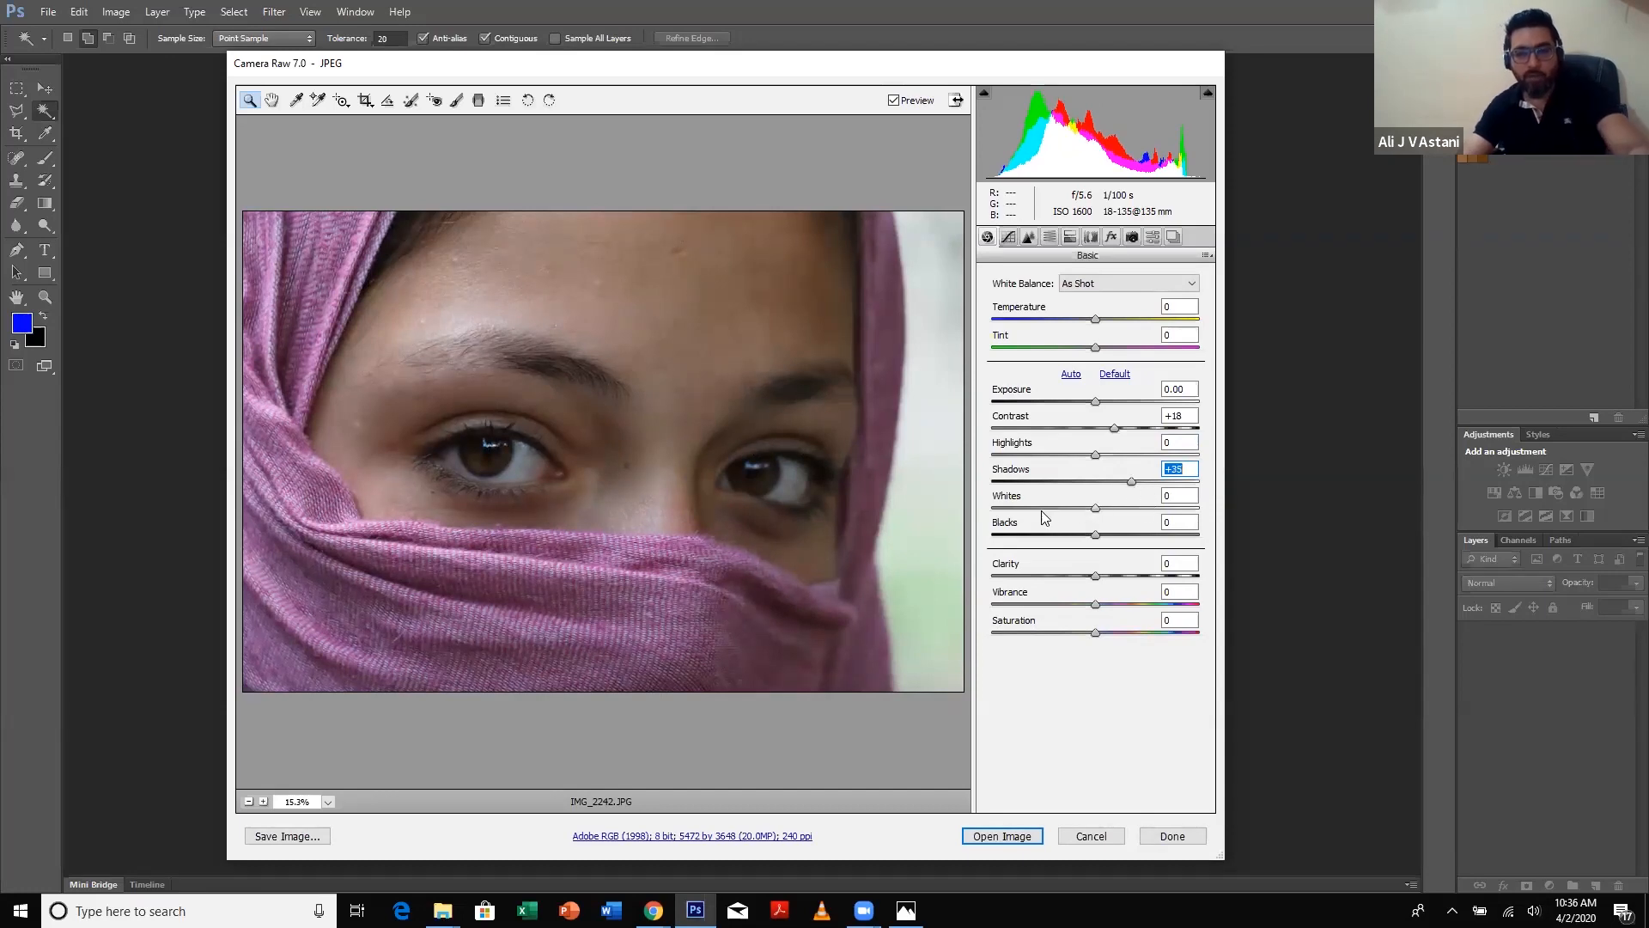
- Review the white and black zones on the Ansel Adams chart in Photos, and return to Photoshop's Camera Raw
key(alt+Tab)
key(alt+Tab)
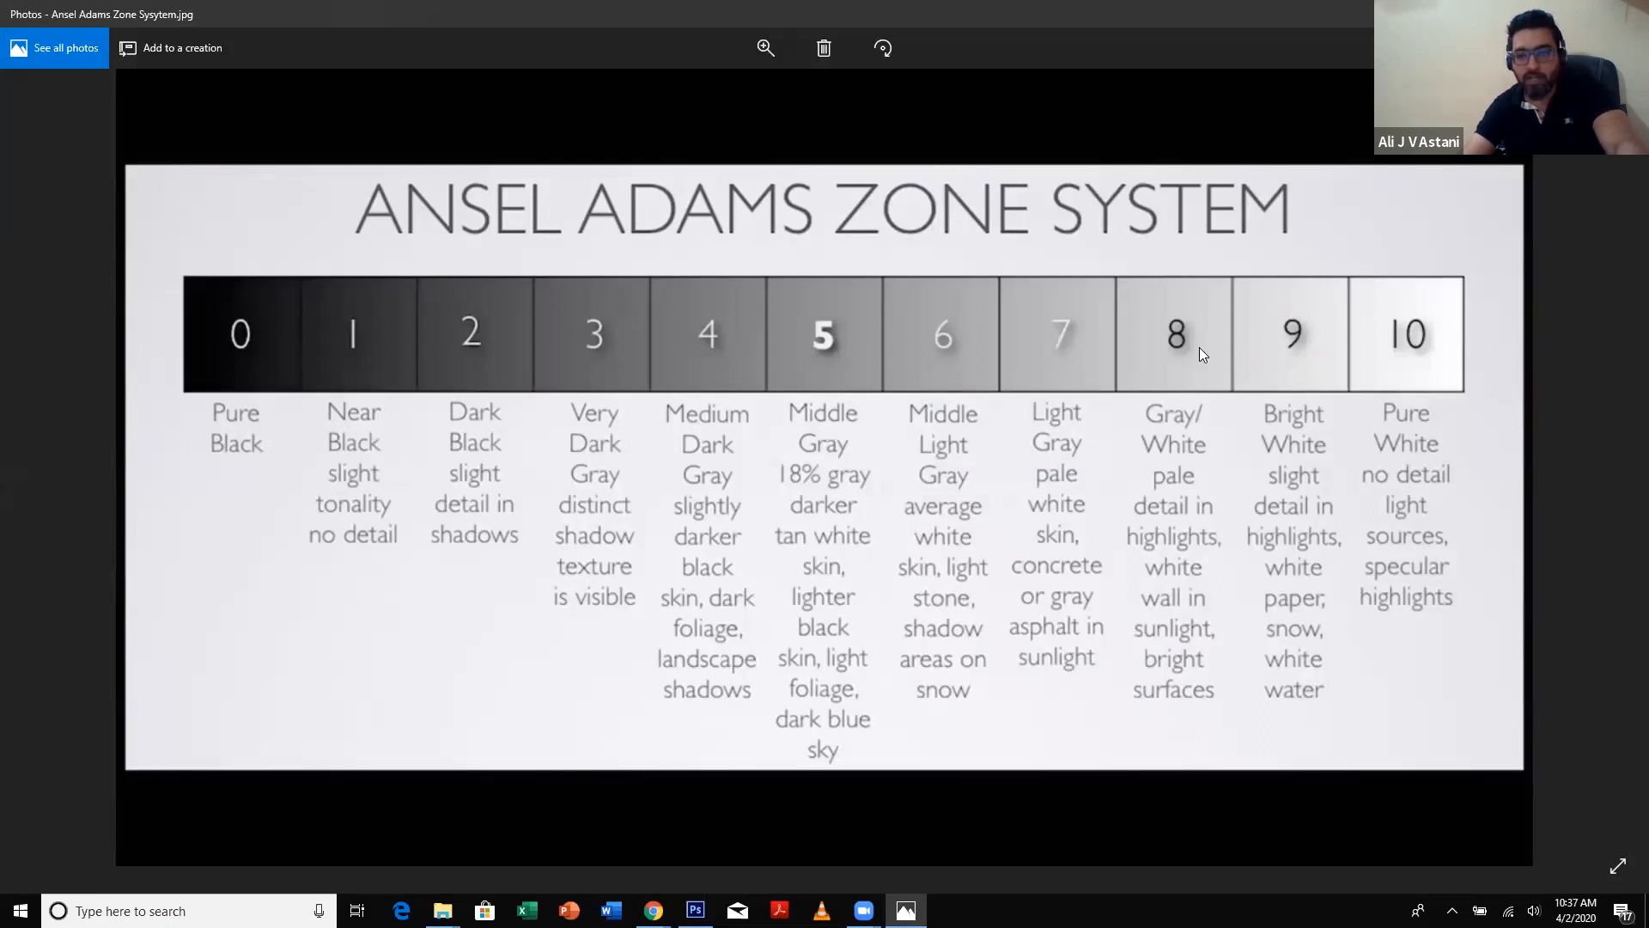
key(alt+Tab)
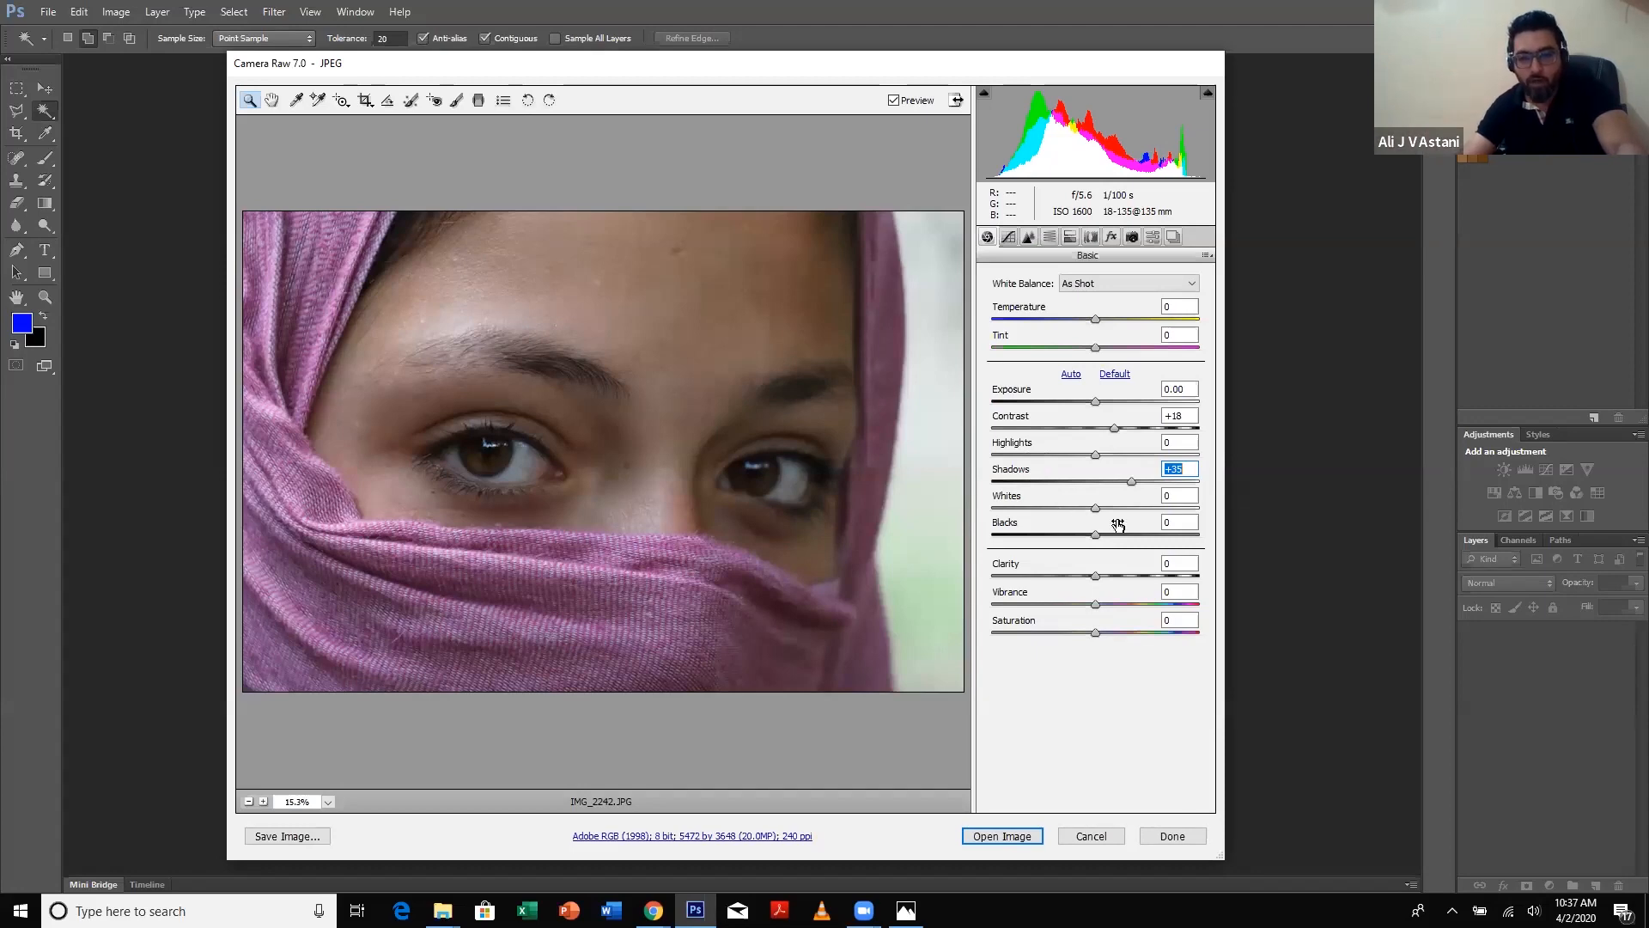
- Try raising the portrait's Whites close to the maximum, and reset Whites to 0
drag(1151, 512, 1218, 513)
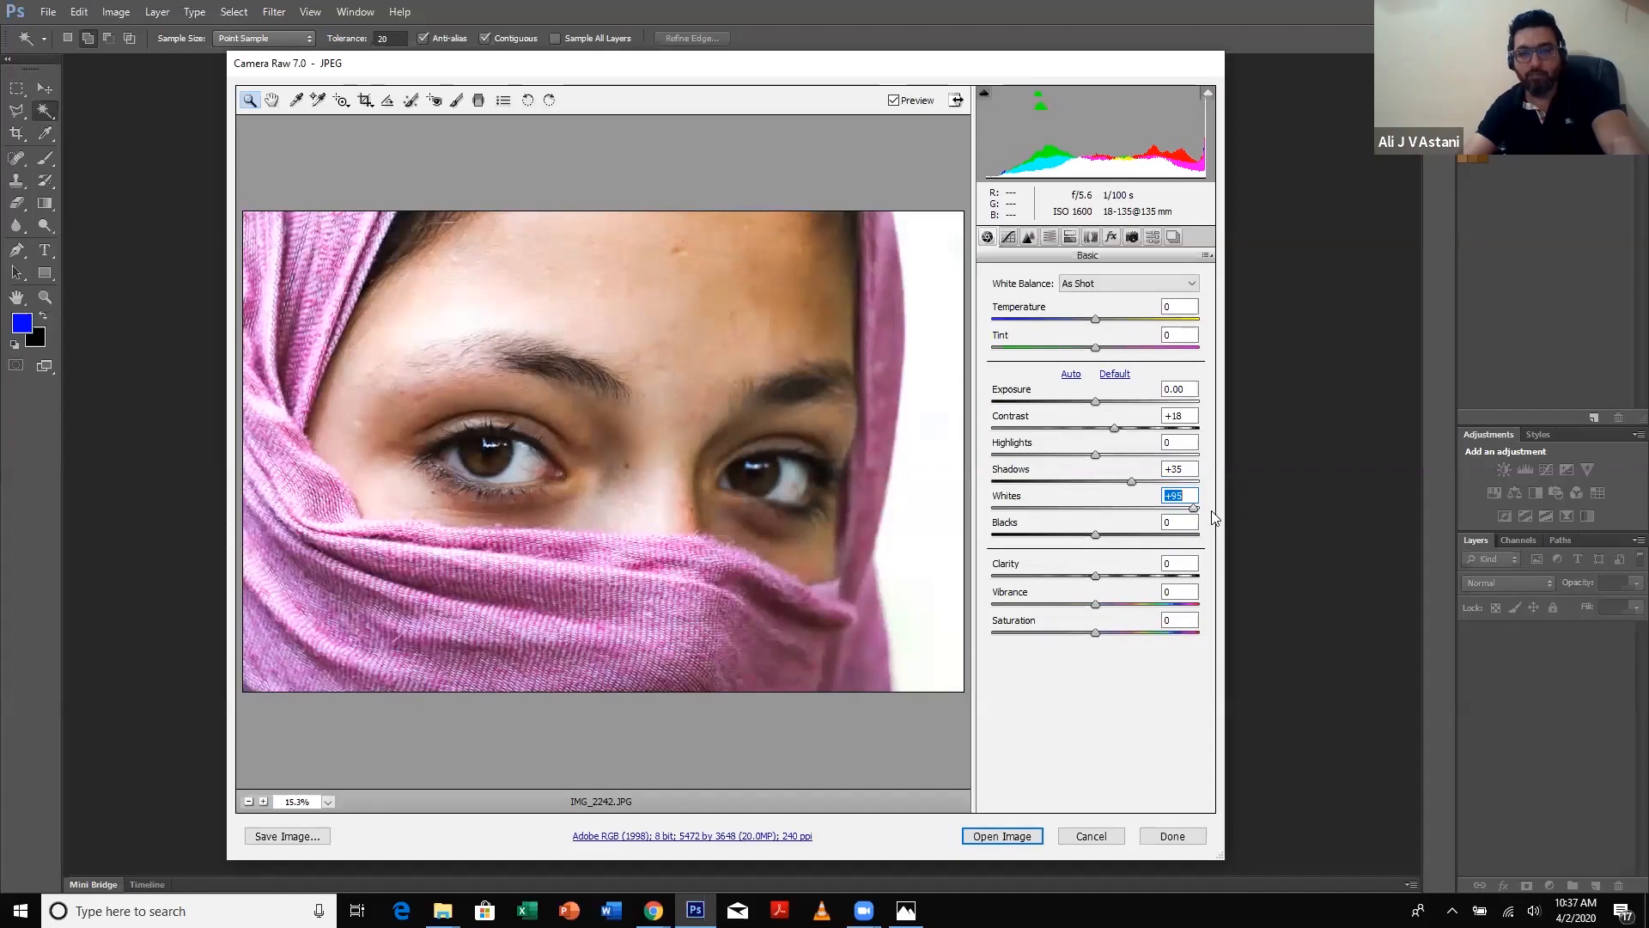
mouse_move(1193, 507)
mouse_down()
mouse_move(1135, 510)
mouse_move(1165, 508)
mouse_up()
text(0)
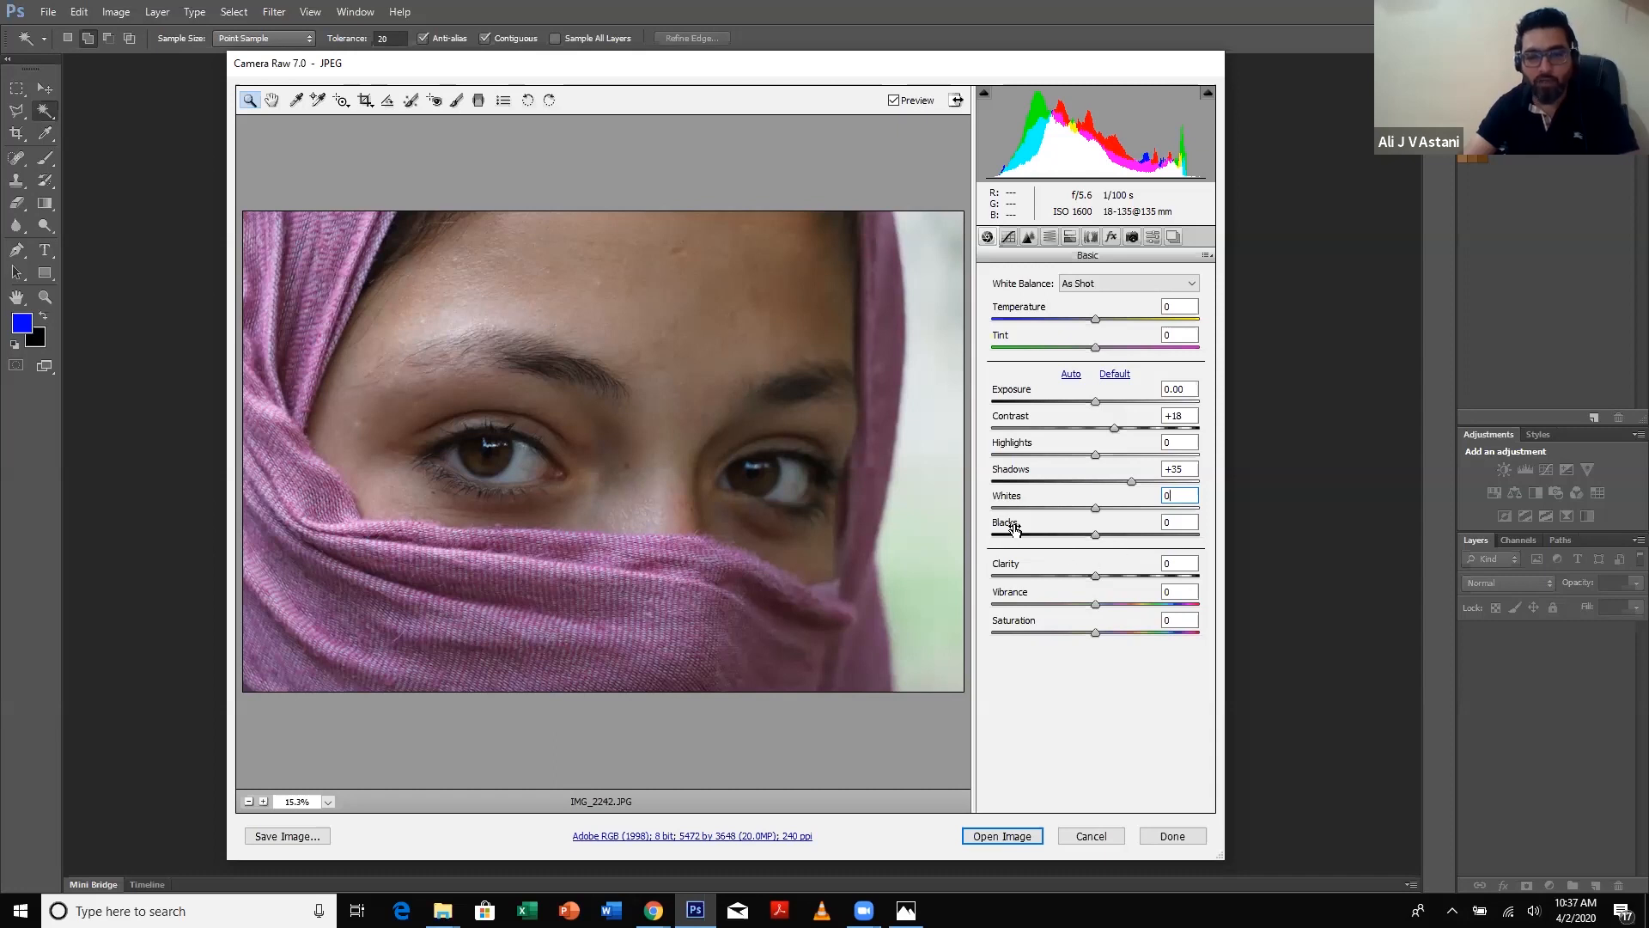
- Try the portrait's Blacks at +100 and -100, and reset Blacks to 0
click(1149, 534)
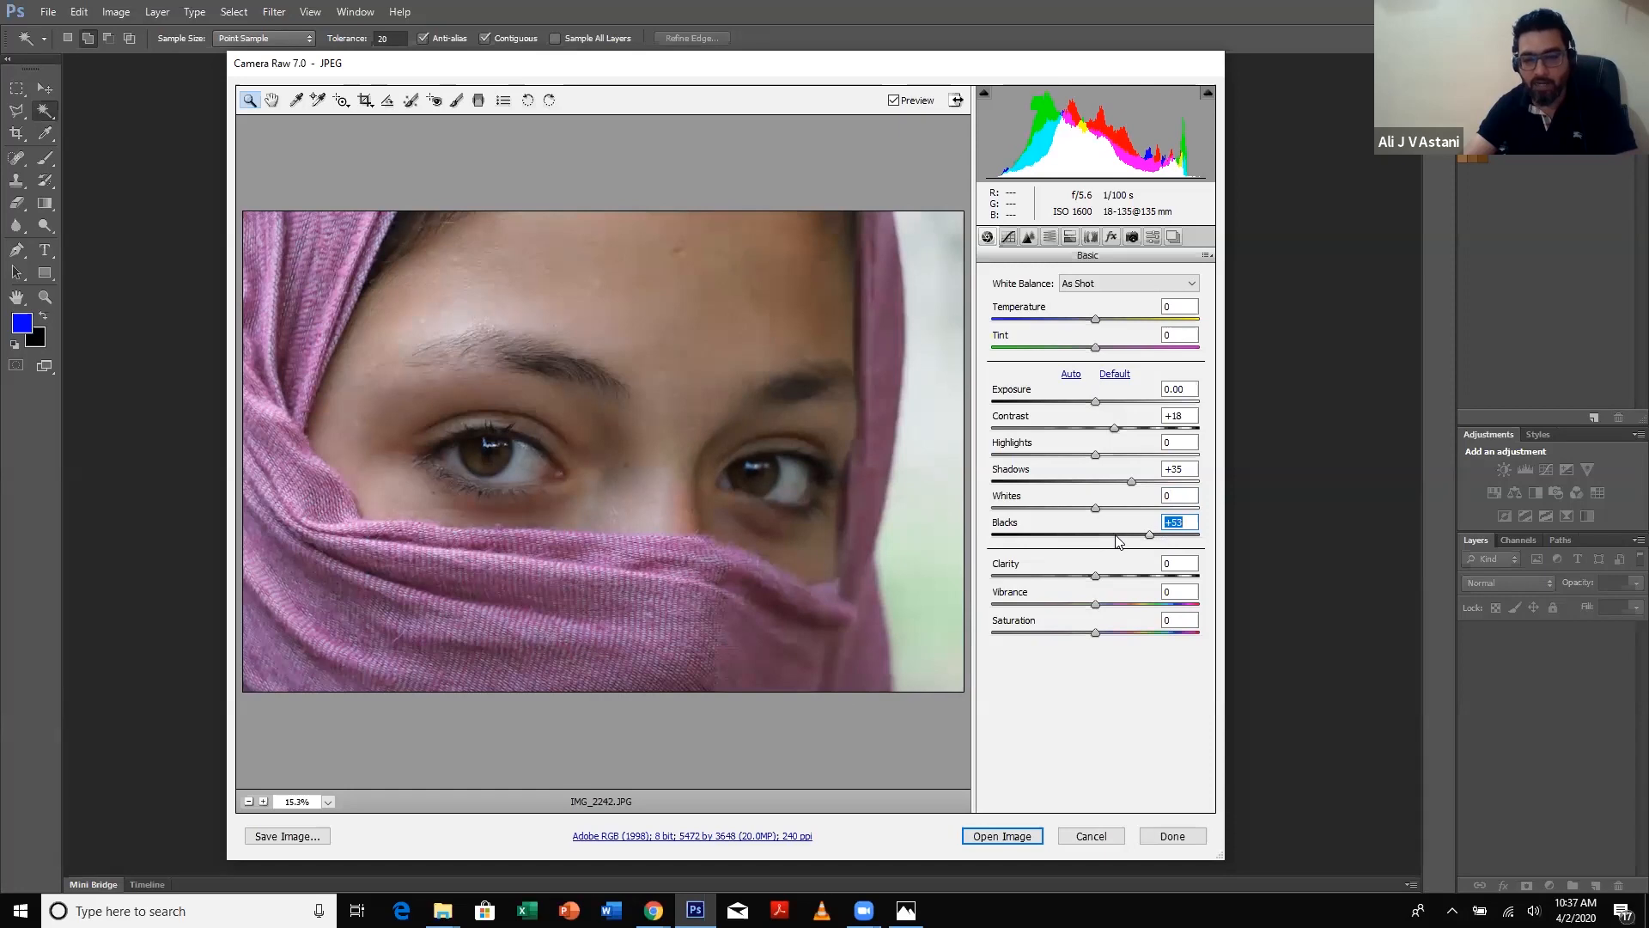
drag(1176, 535, 1202, 535)
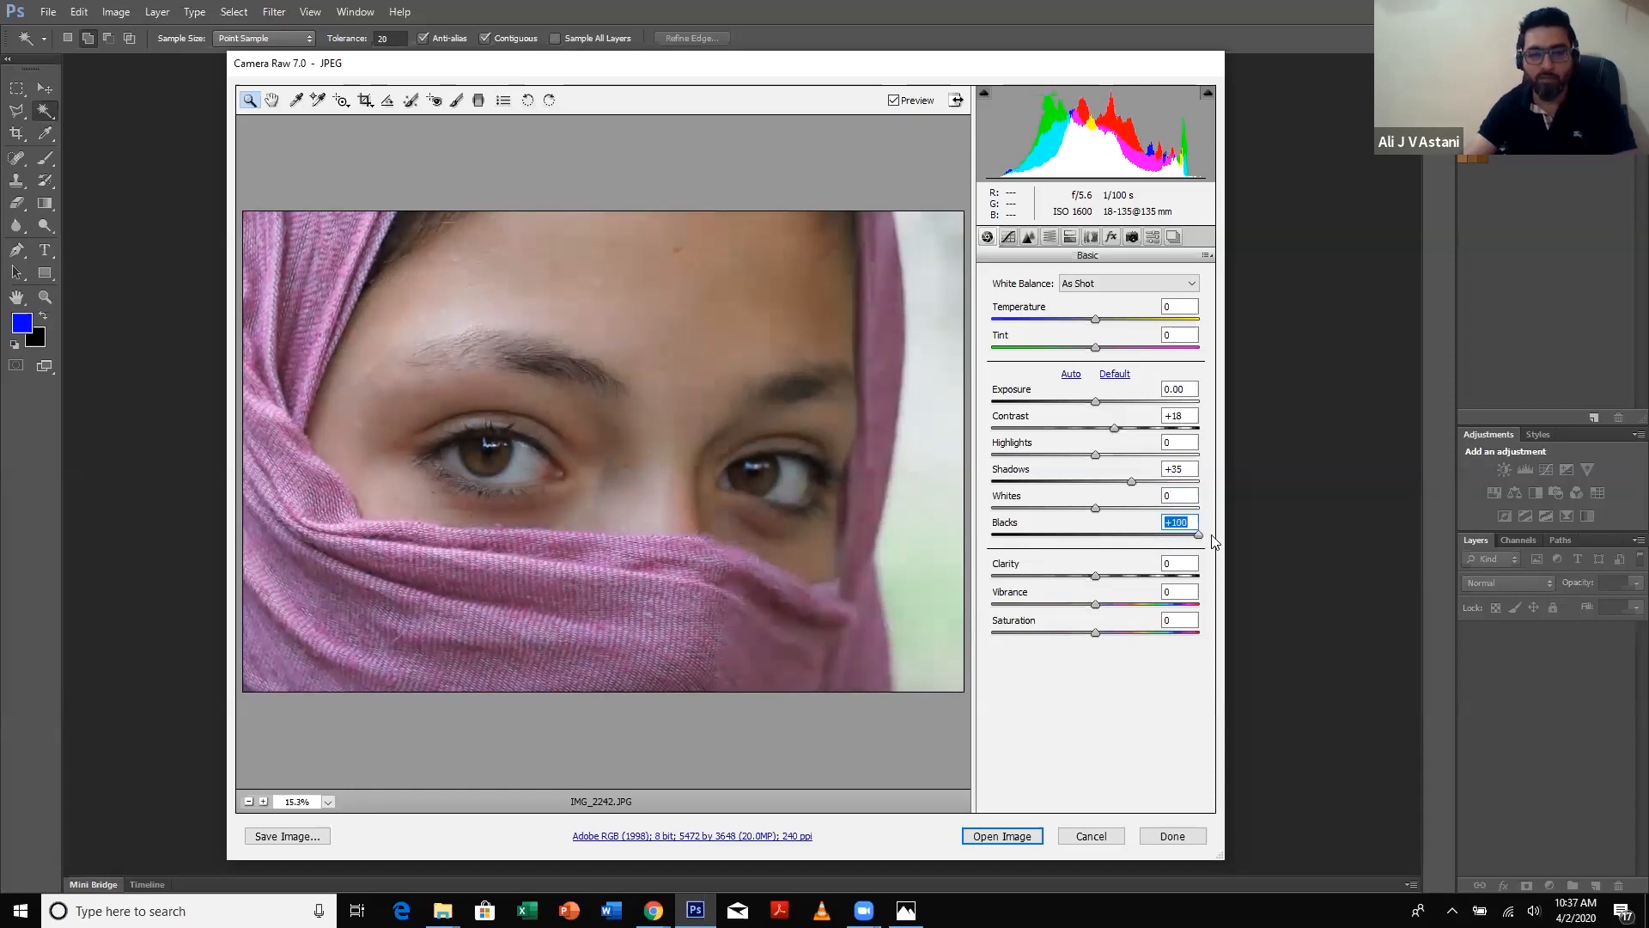
click(1036, 535)
drag(1033, 540, 967, 550)
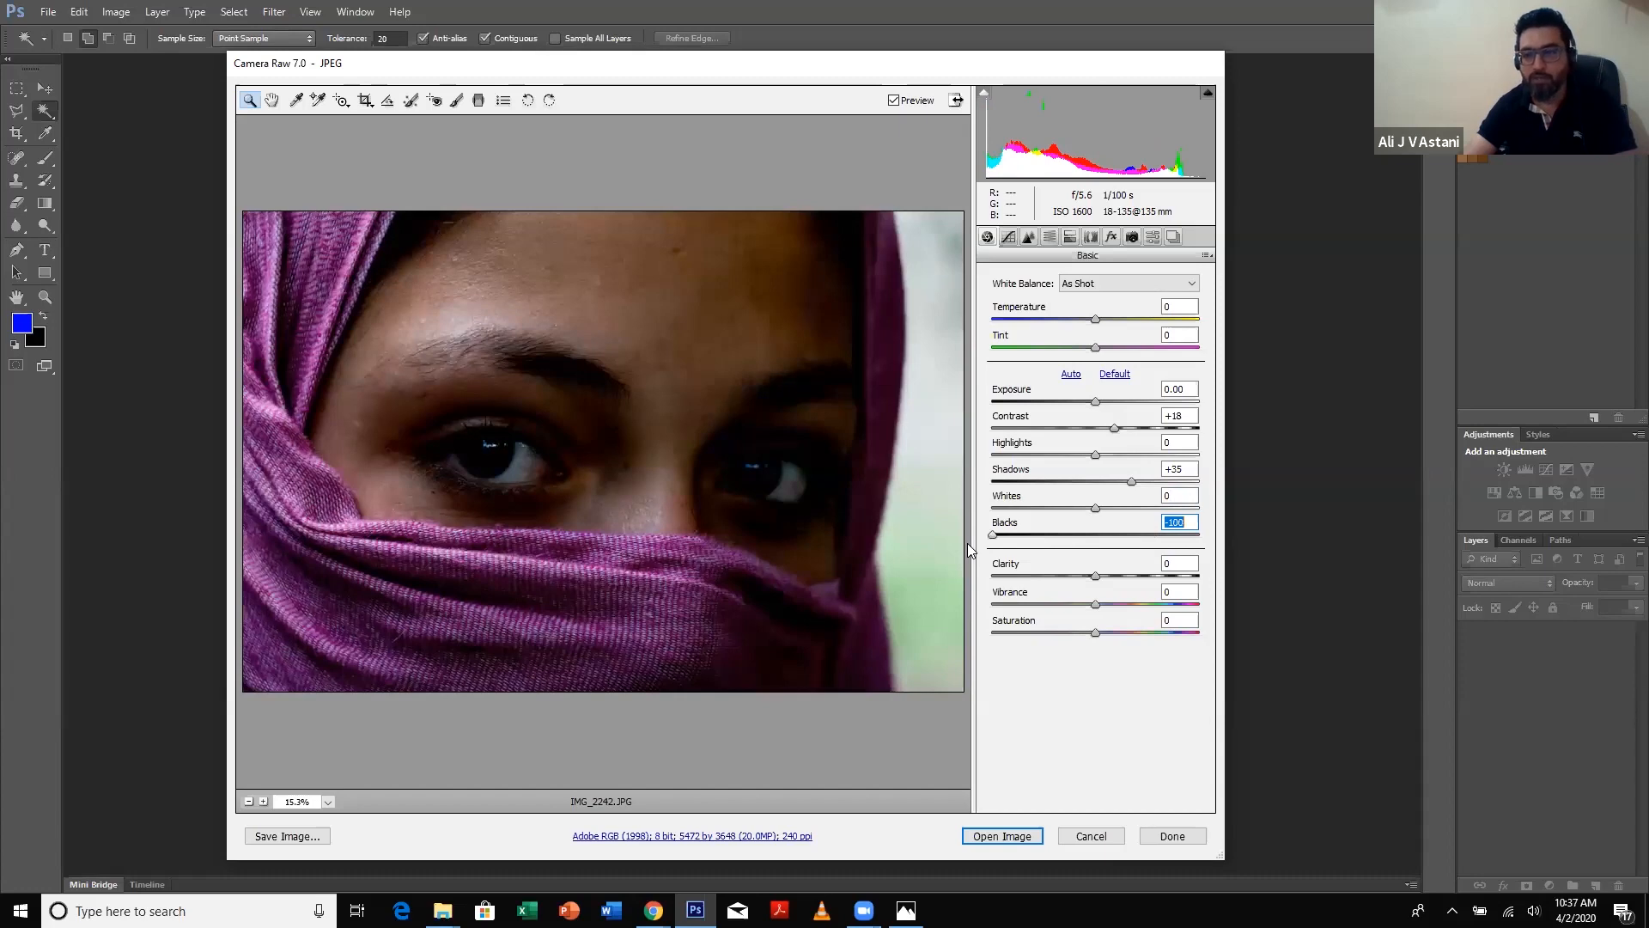
click(1110, 535)
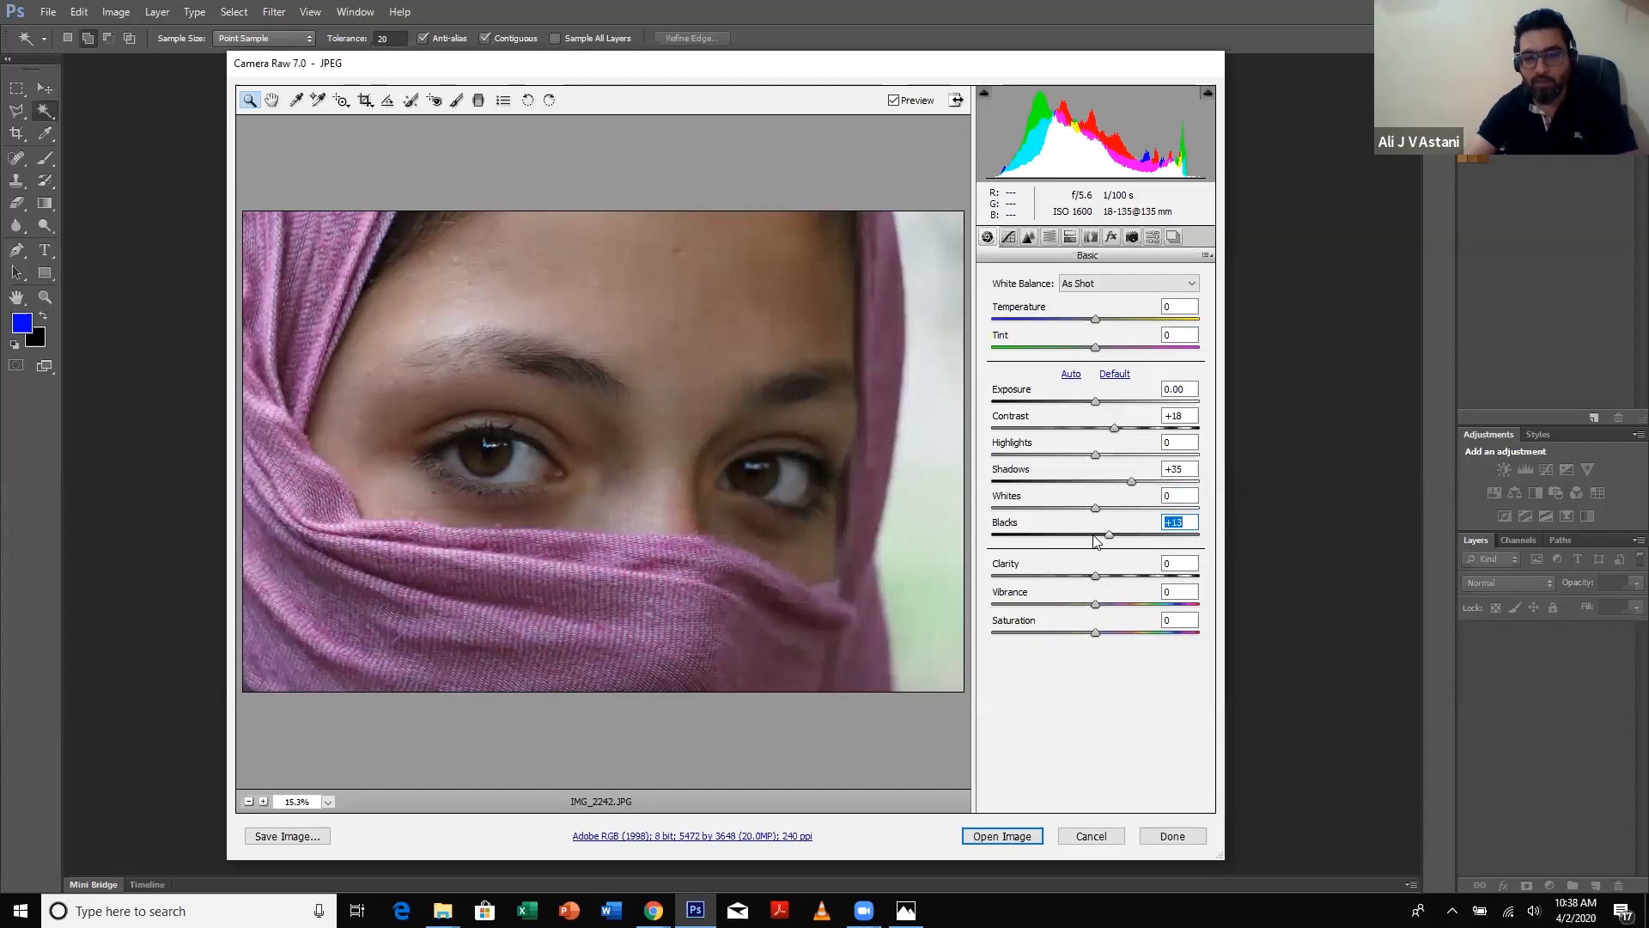
text(0)
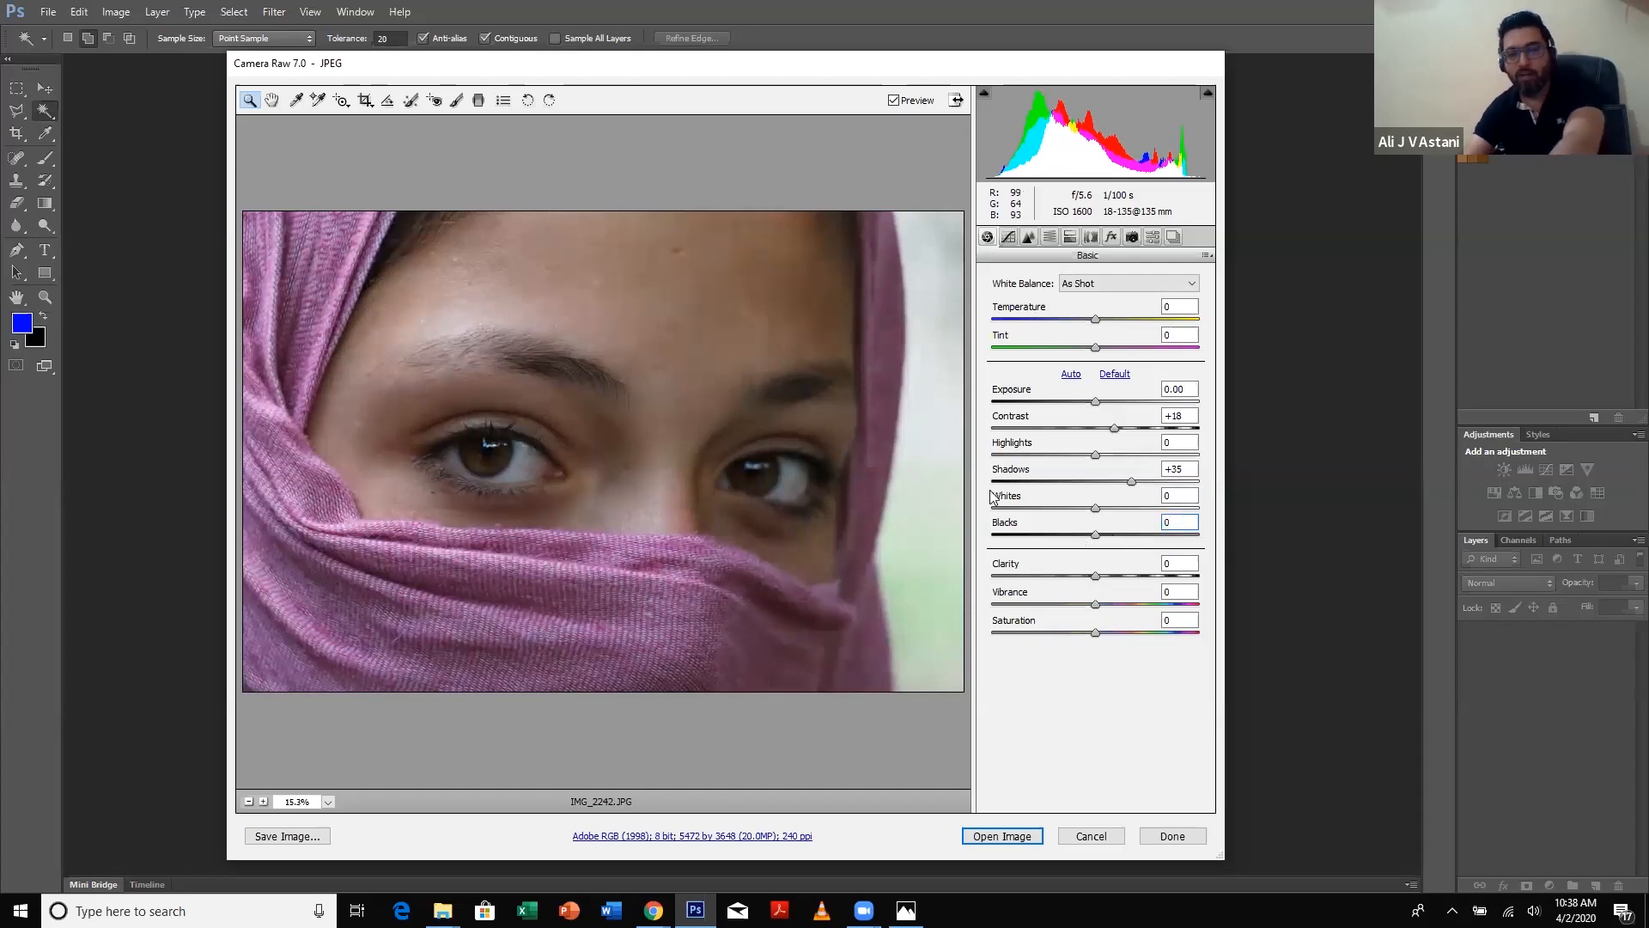
- Lower the portrait's Blacks to -38 and raise its Contrast to +28
drag(1079, 535, 1057, 539)
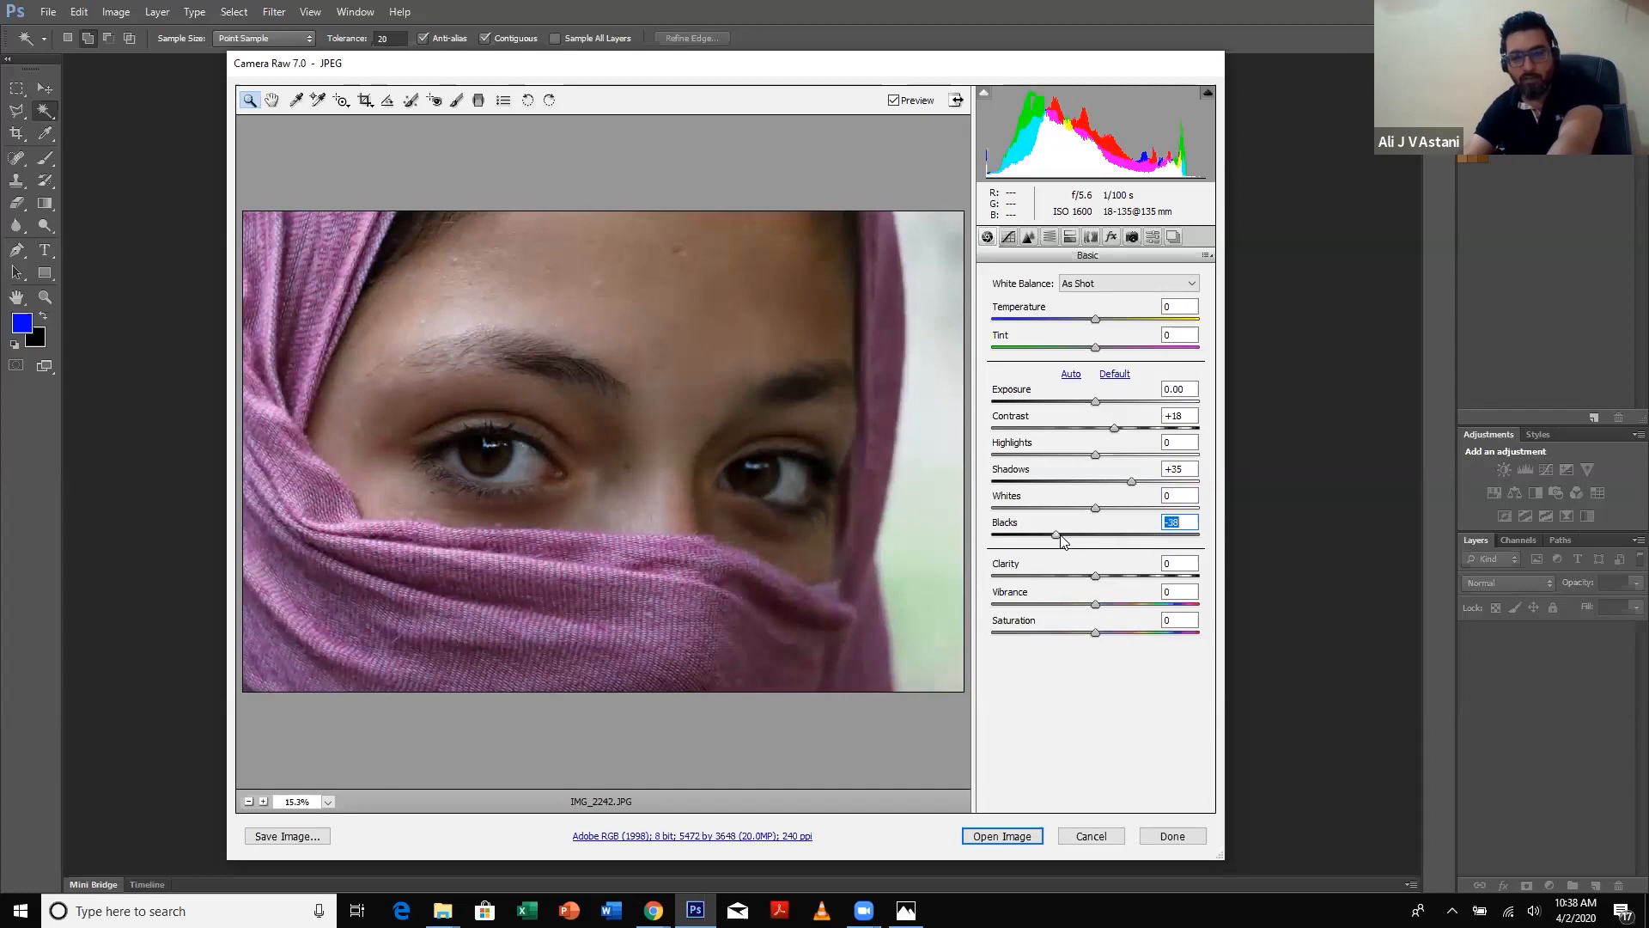
drag(1114, 428, 1123, 427)
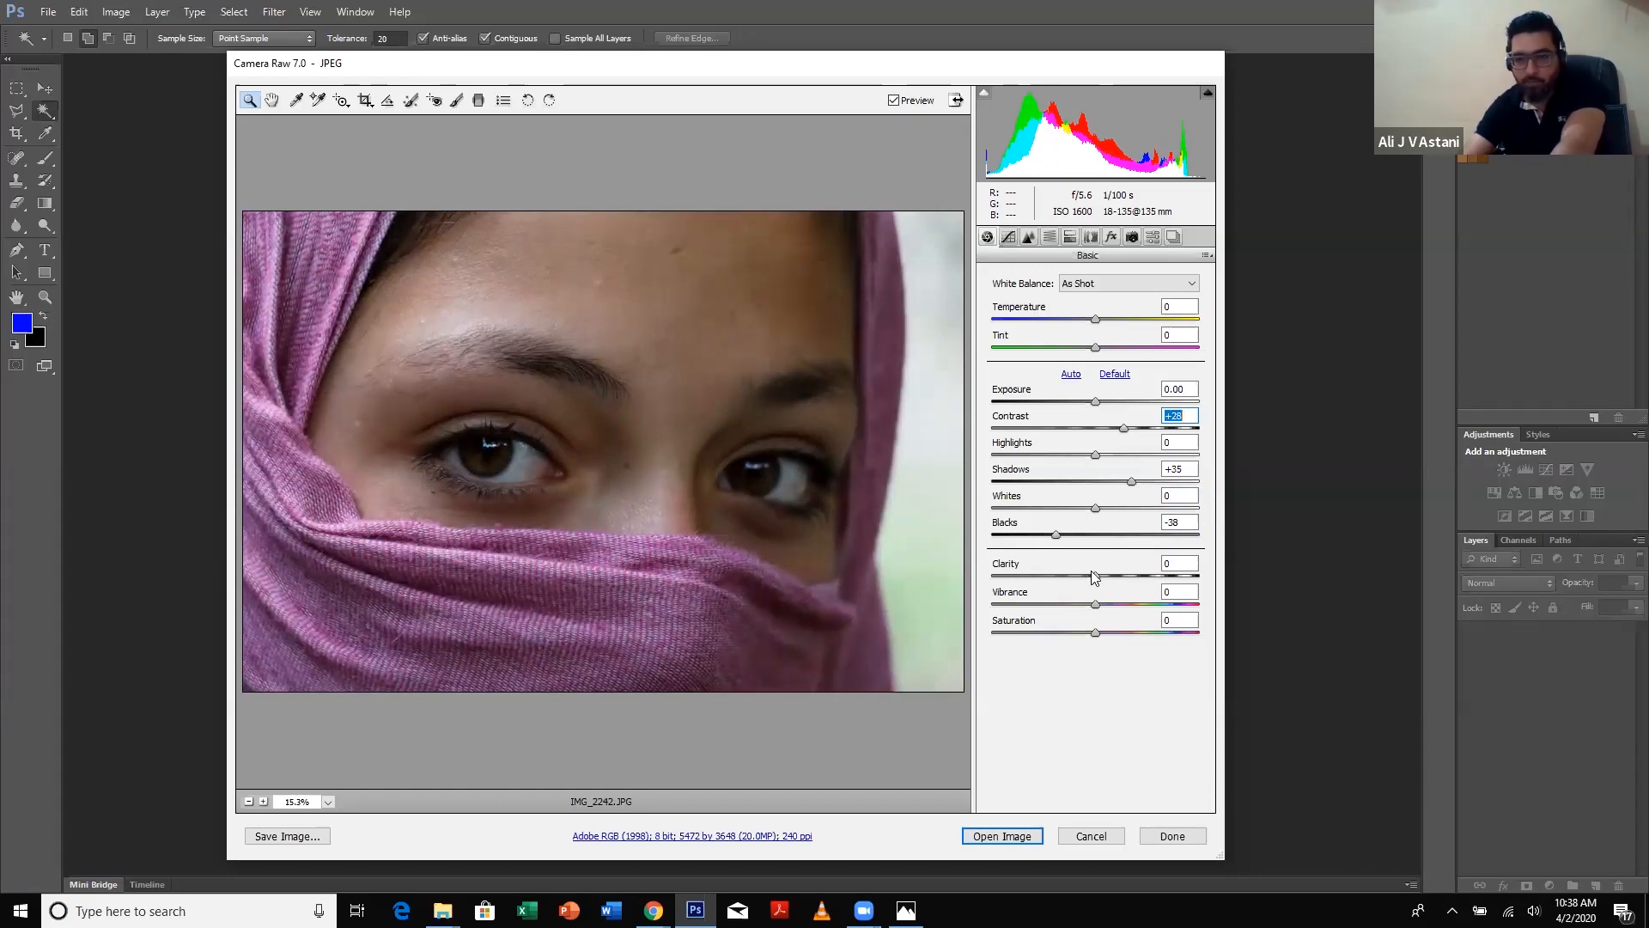
- Try a strong Clarity increase and a Vibrance of about +85 on the portrait, resetting each to 0
drag(1173, 575, 1219, 575)
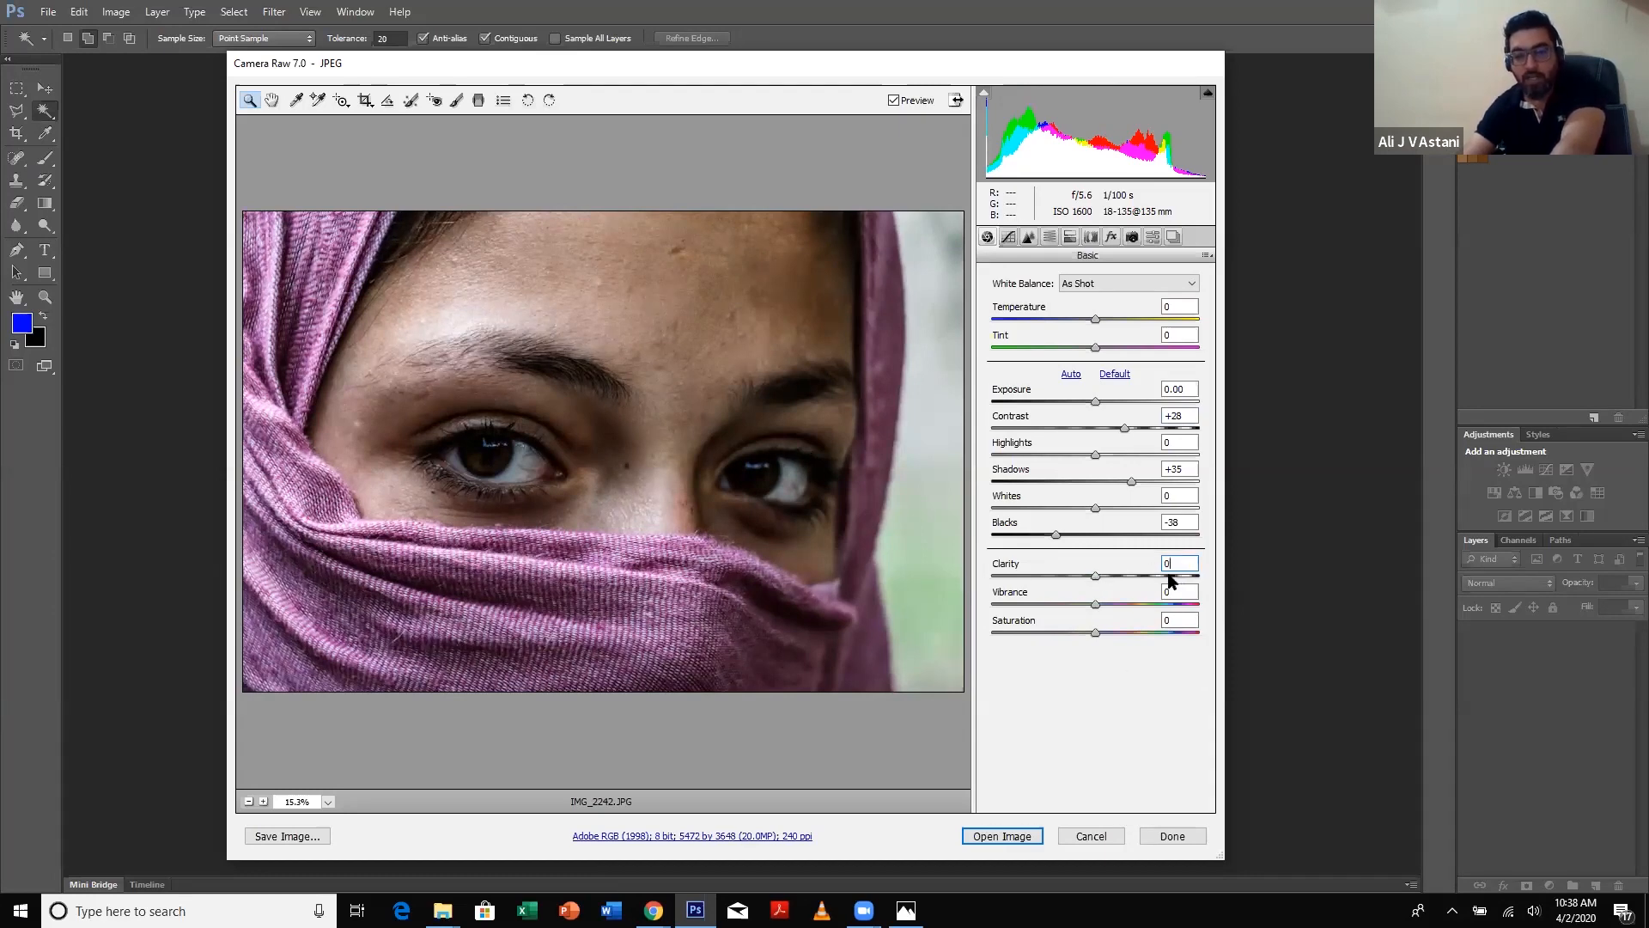
text(0)
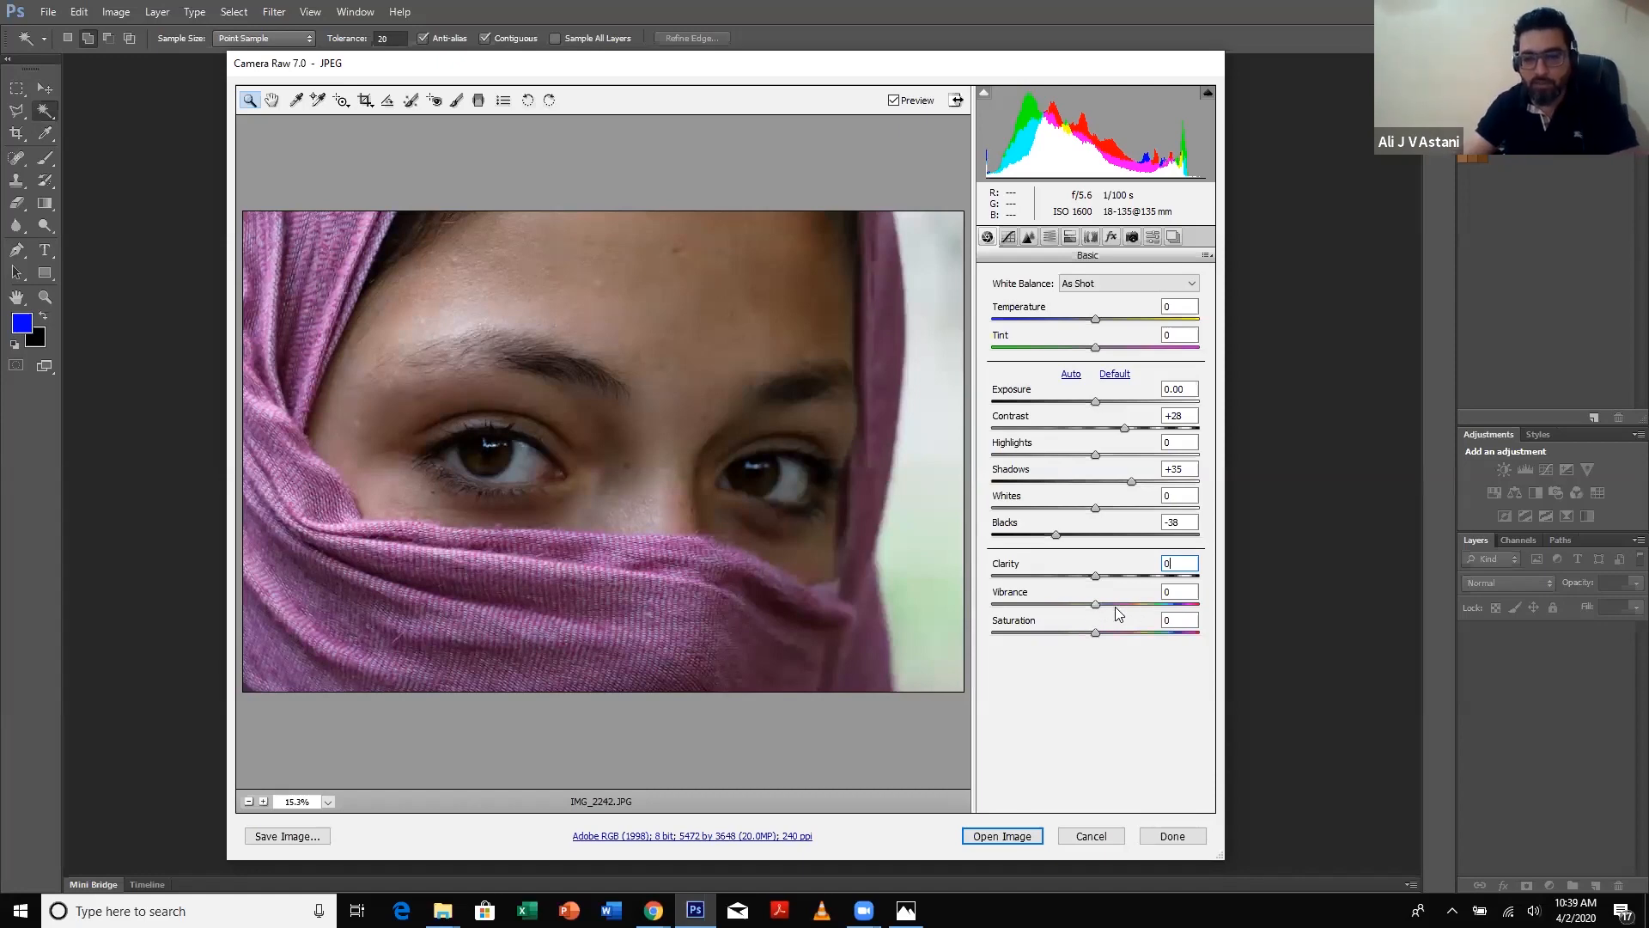
drag(1115, 605, 1146, 606)
click(1183, 605)
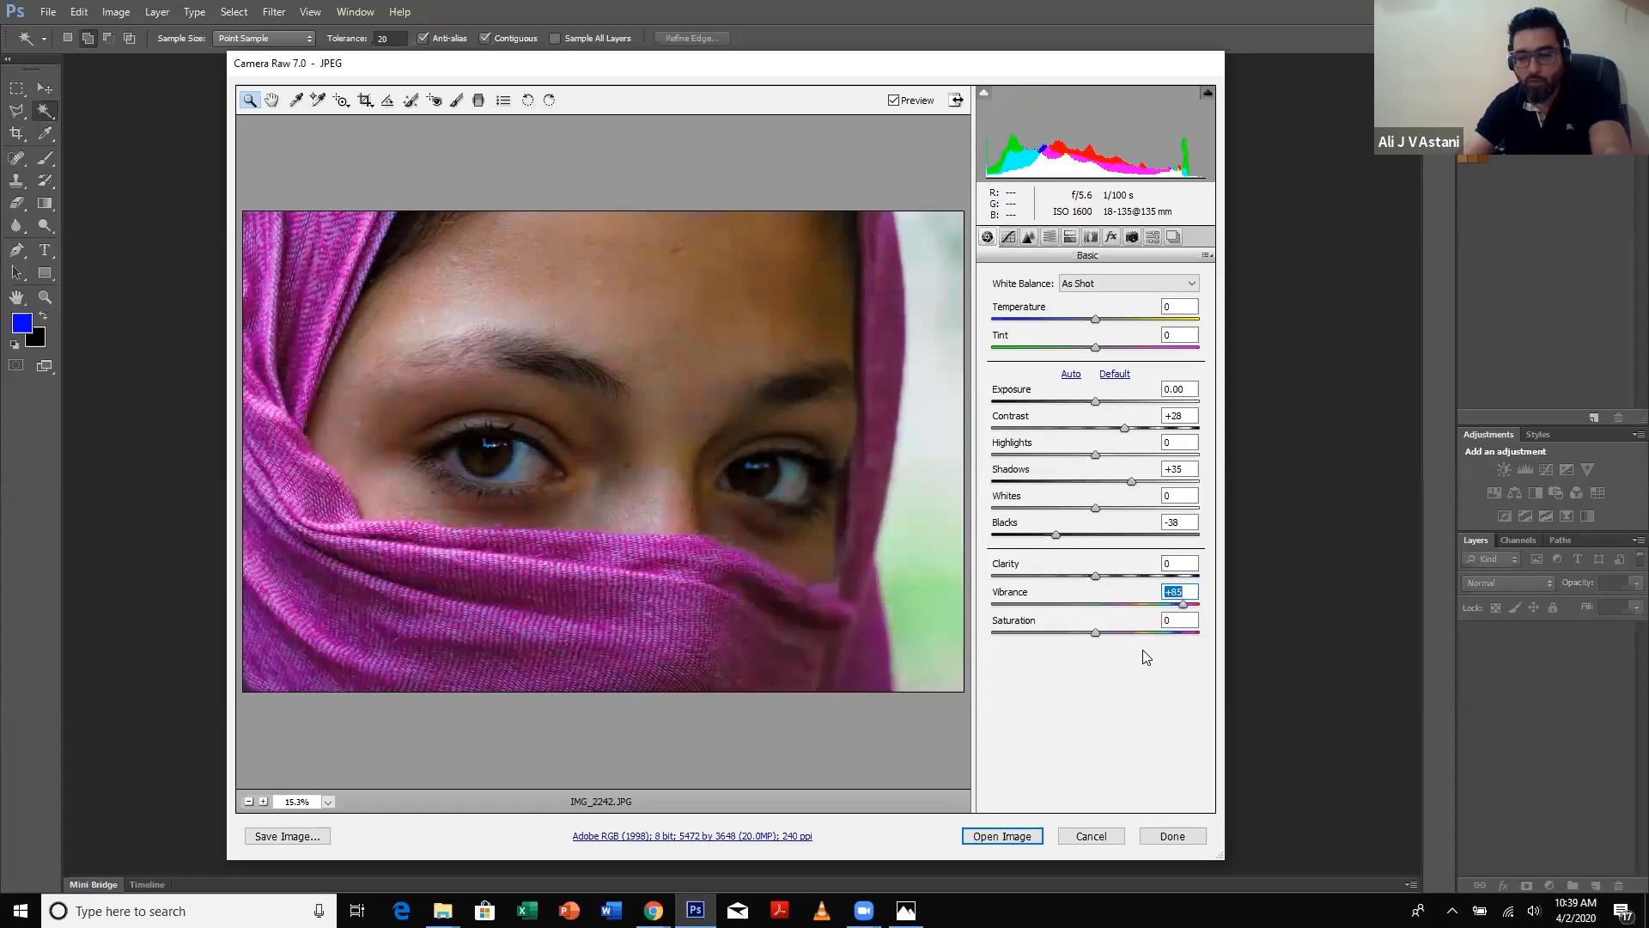
text(0)
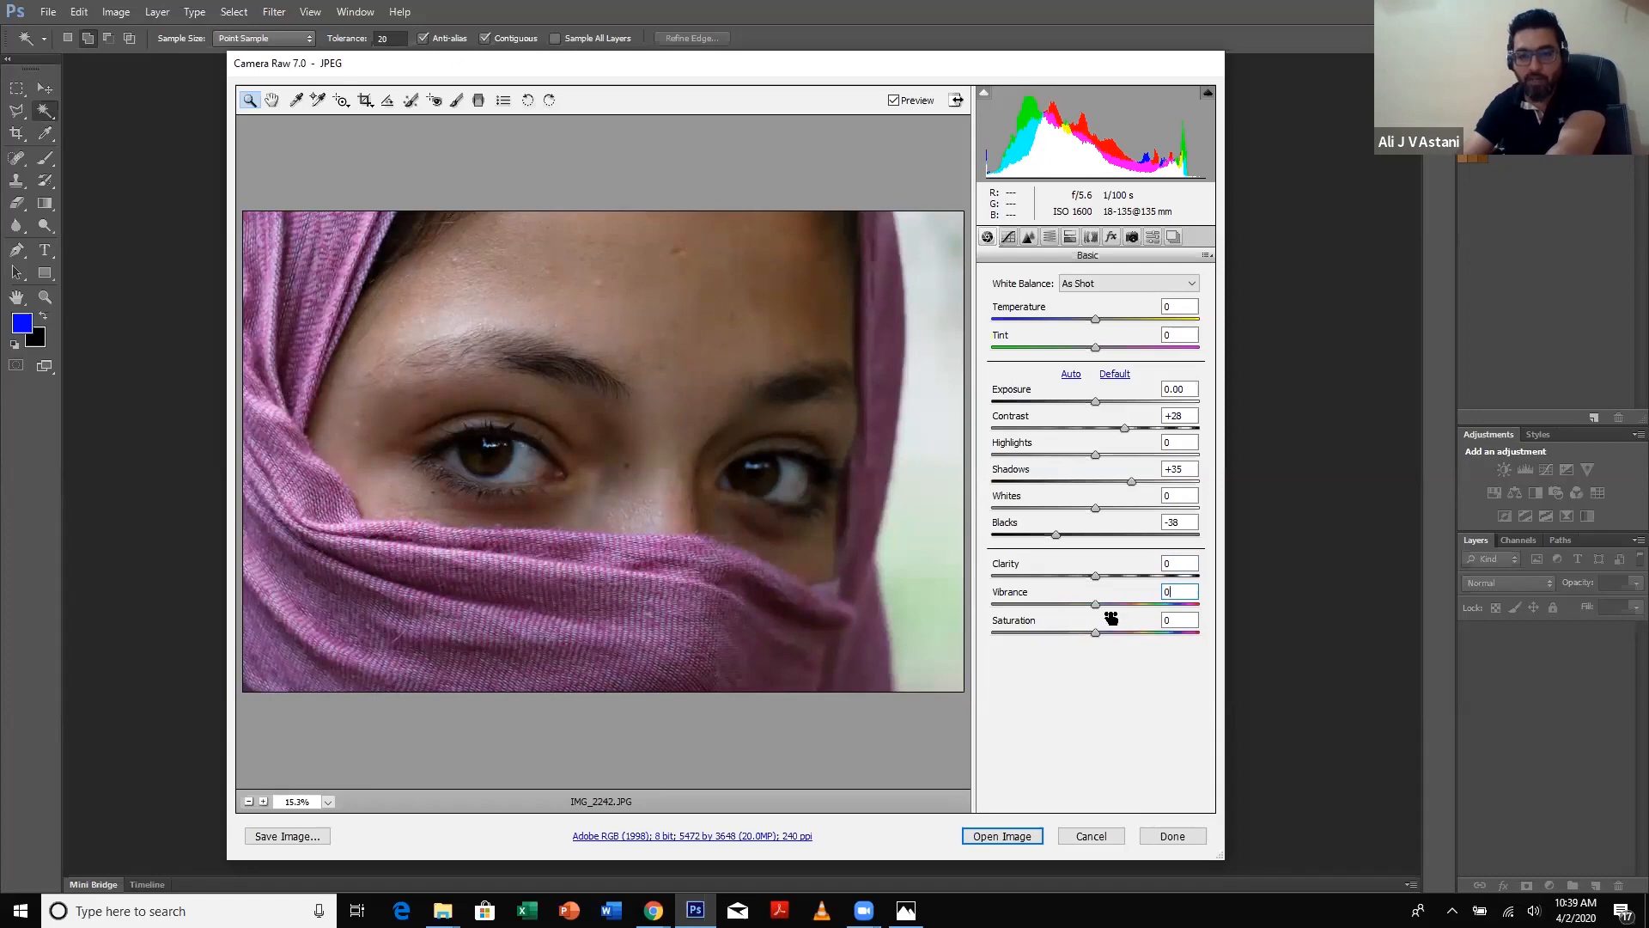
- Try the portrait's Vibrance at +100 and a strong Clarity increase, and reset both to 0
drag(1128, 607, 1195, 608)
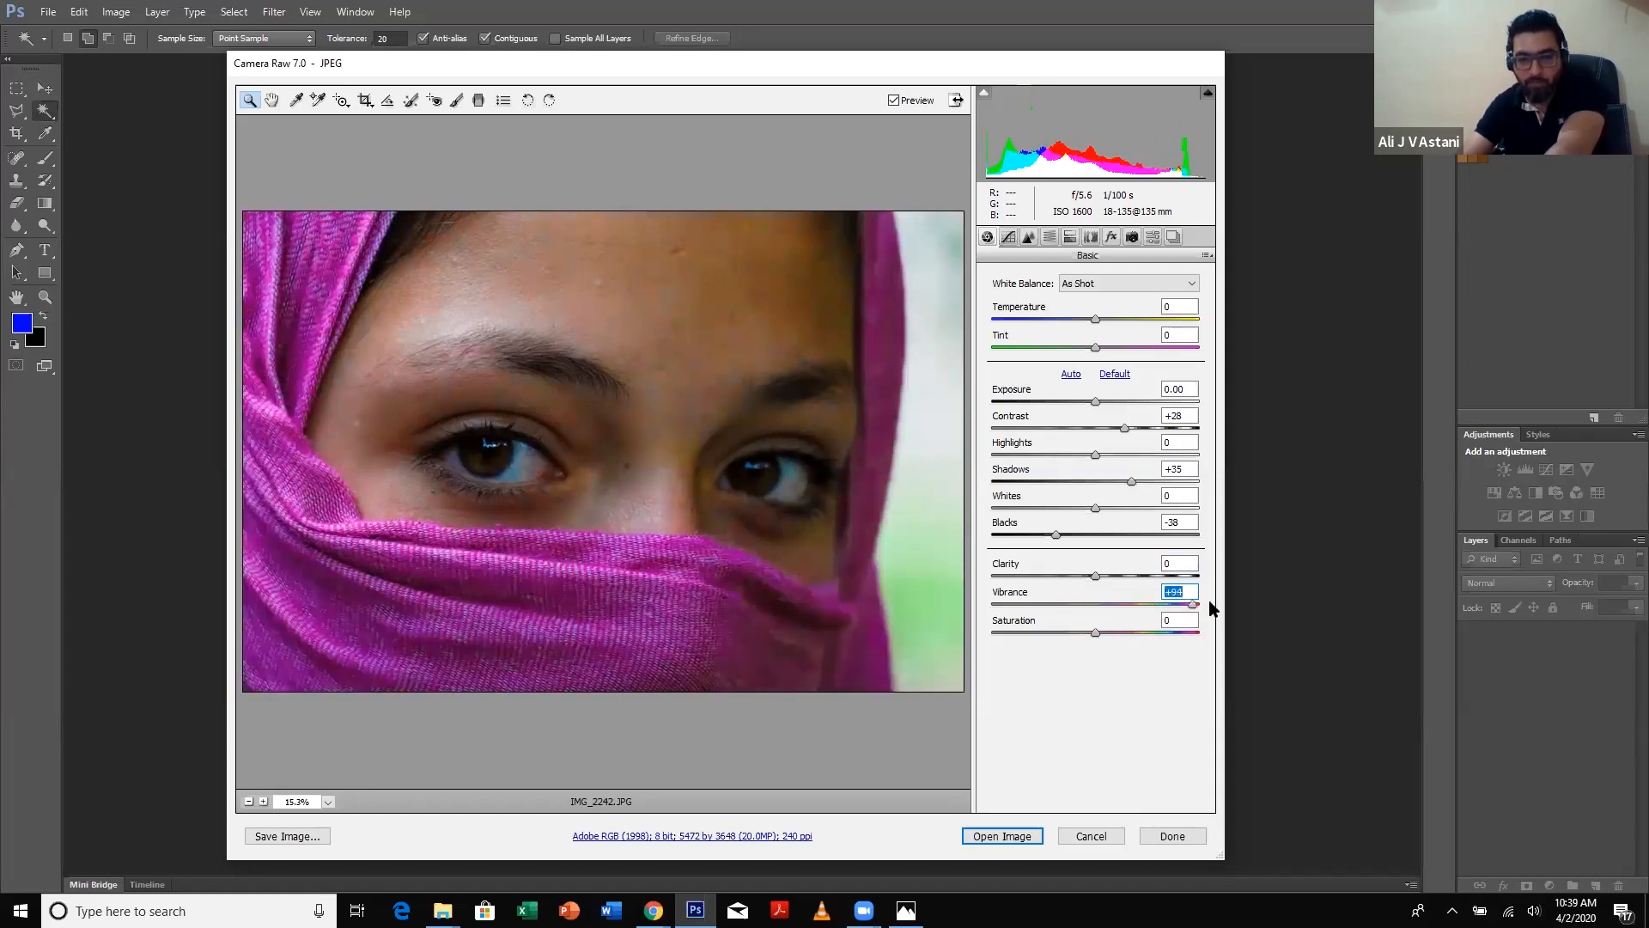
drag(1194, 608, 1200, 610)
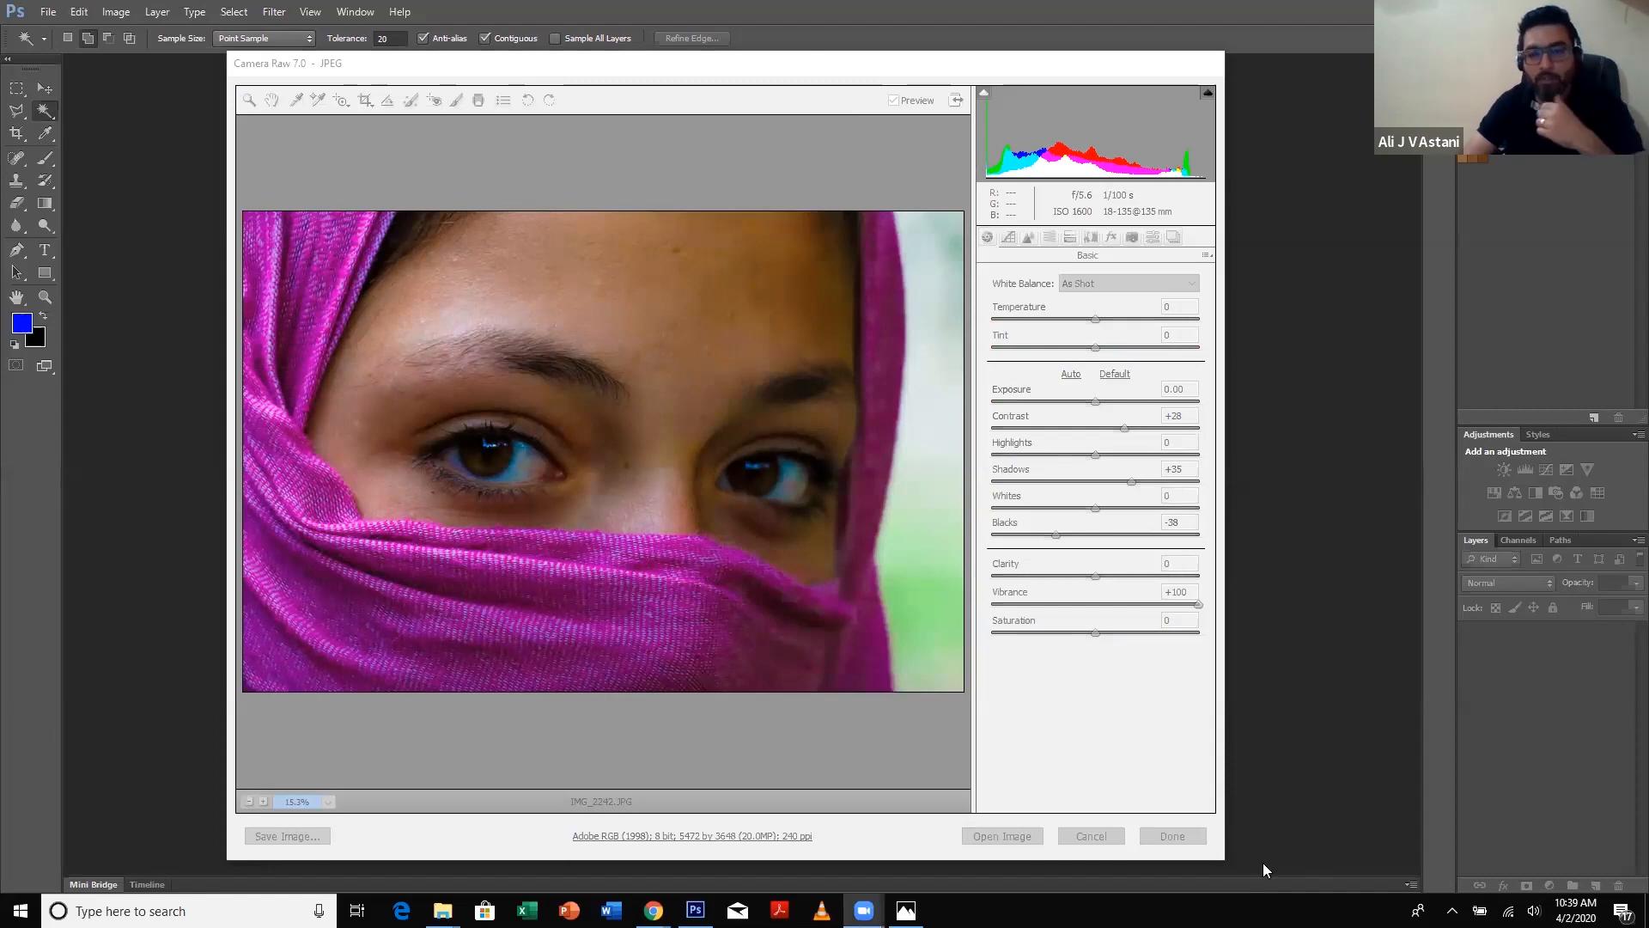
click(1124, 575)
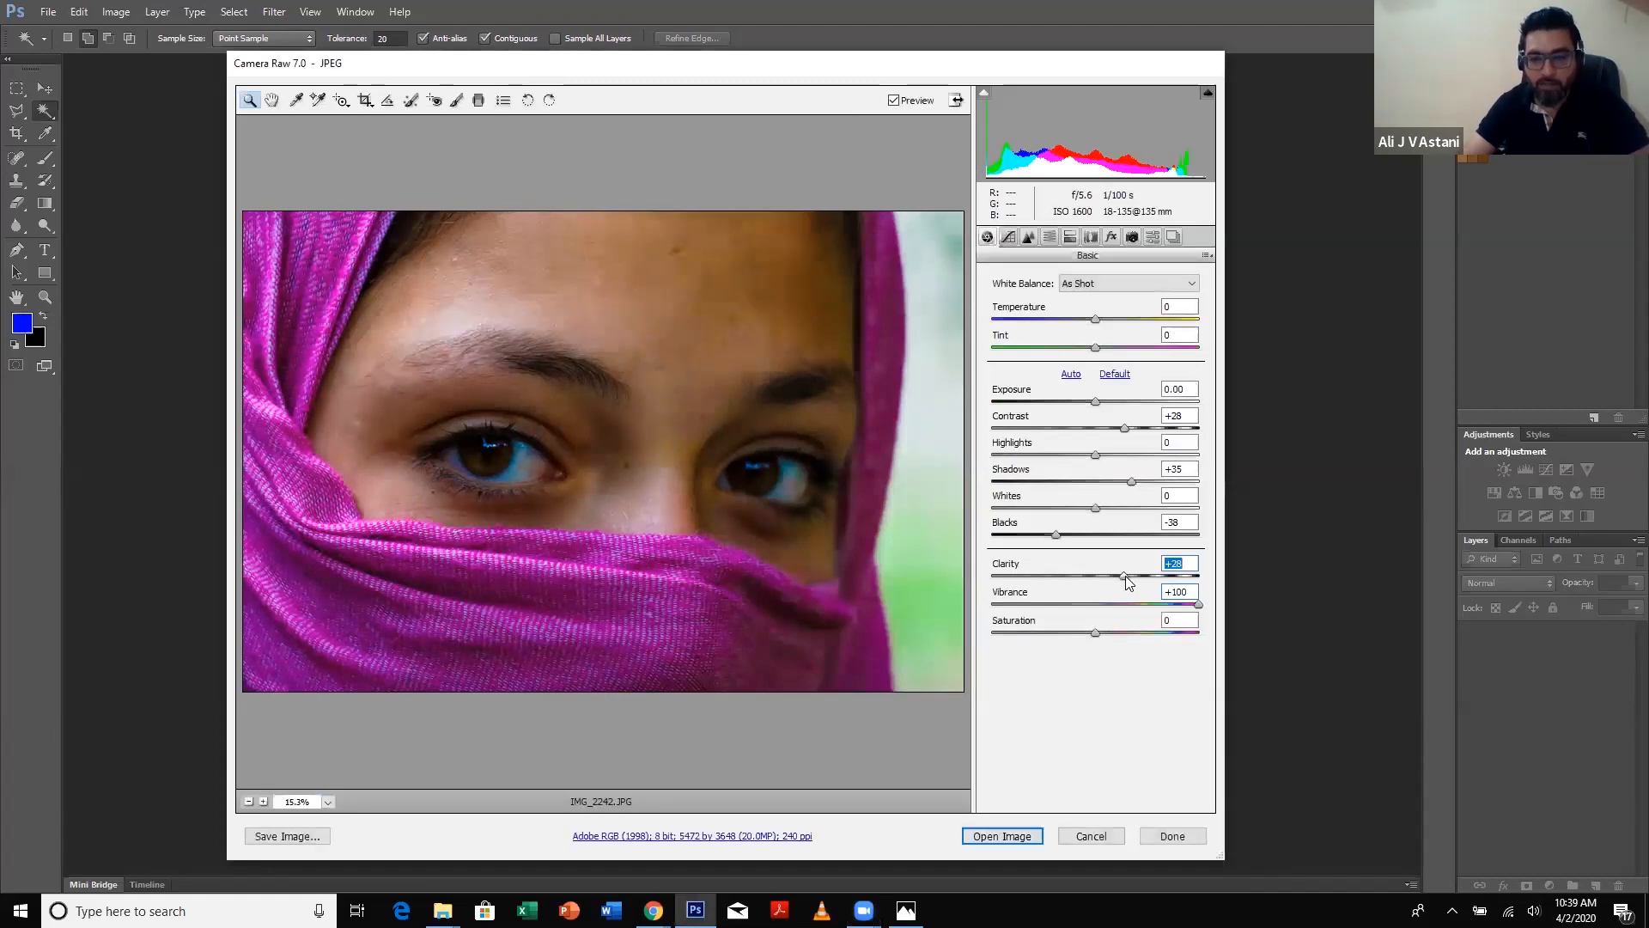
drag(1125, 576, 1176, 577)
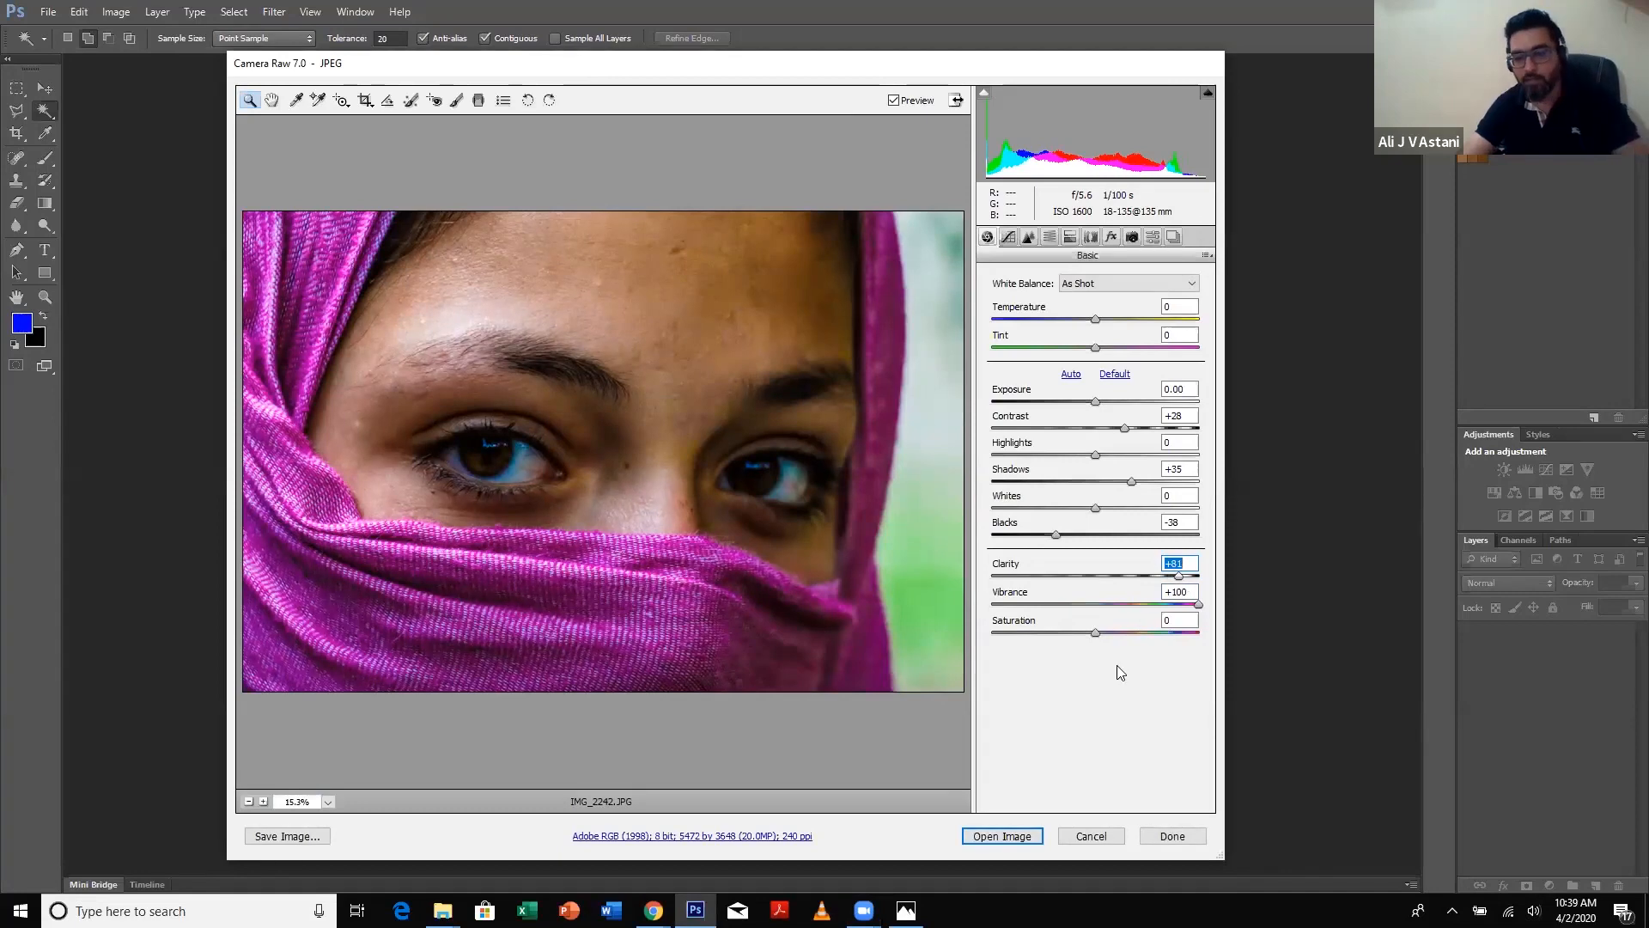
text(0)
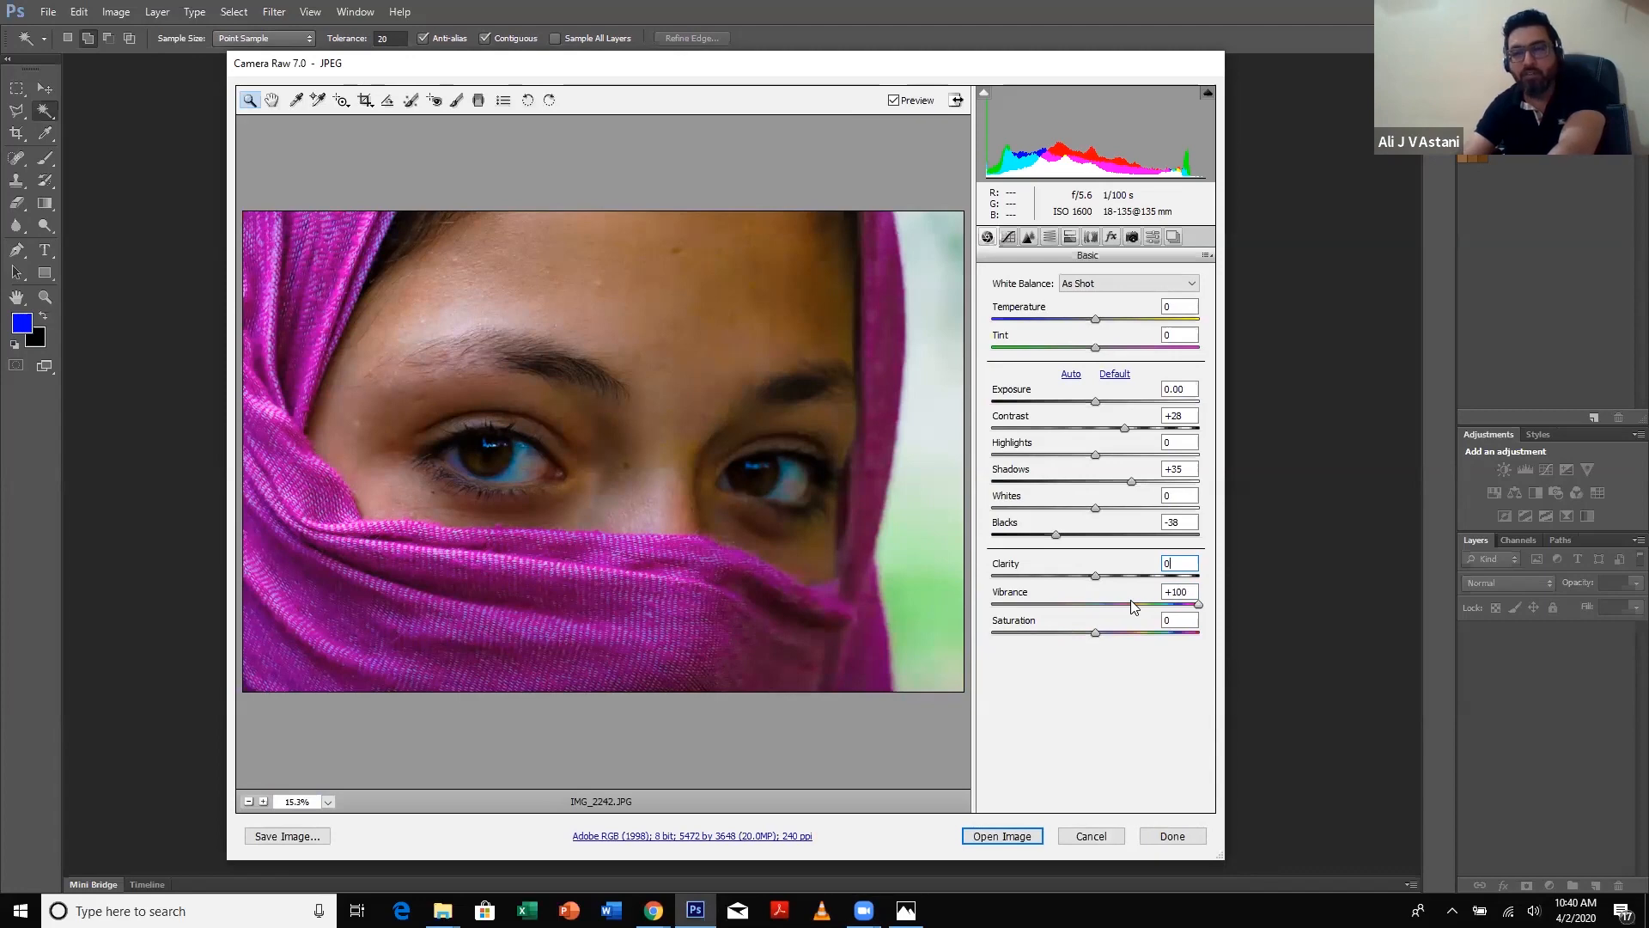
key(Tab)
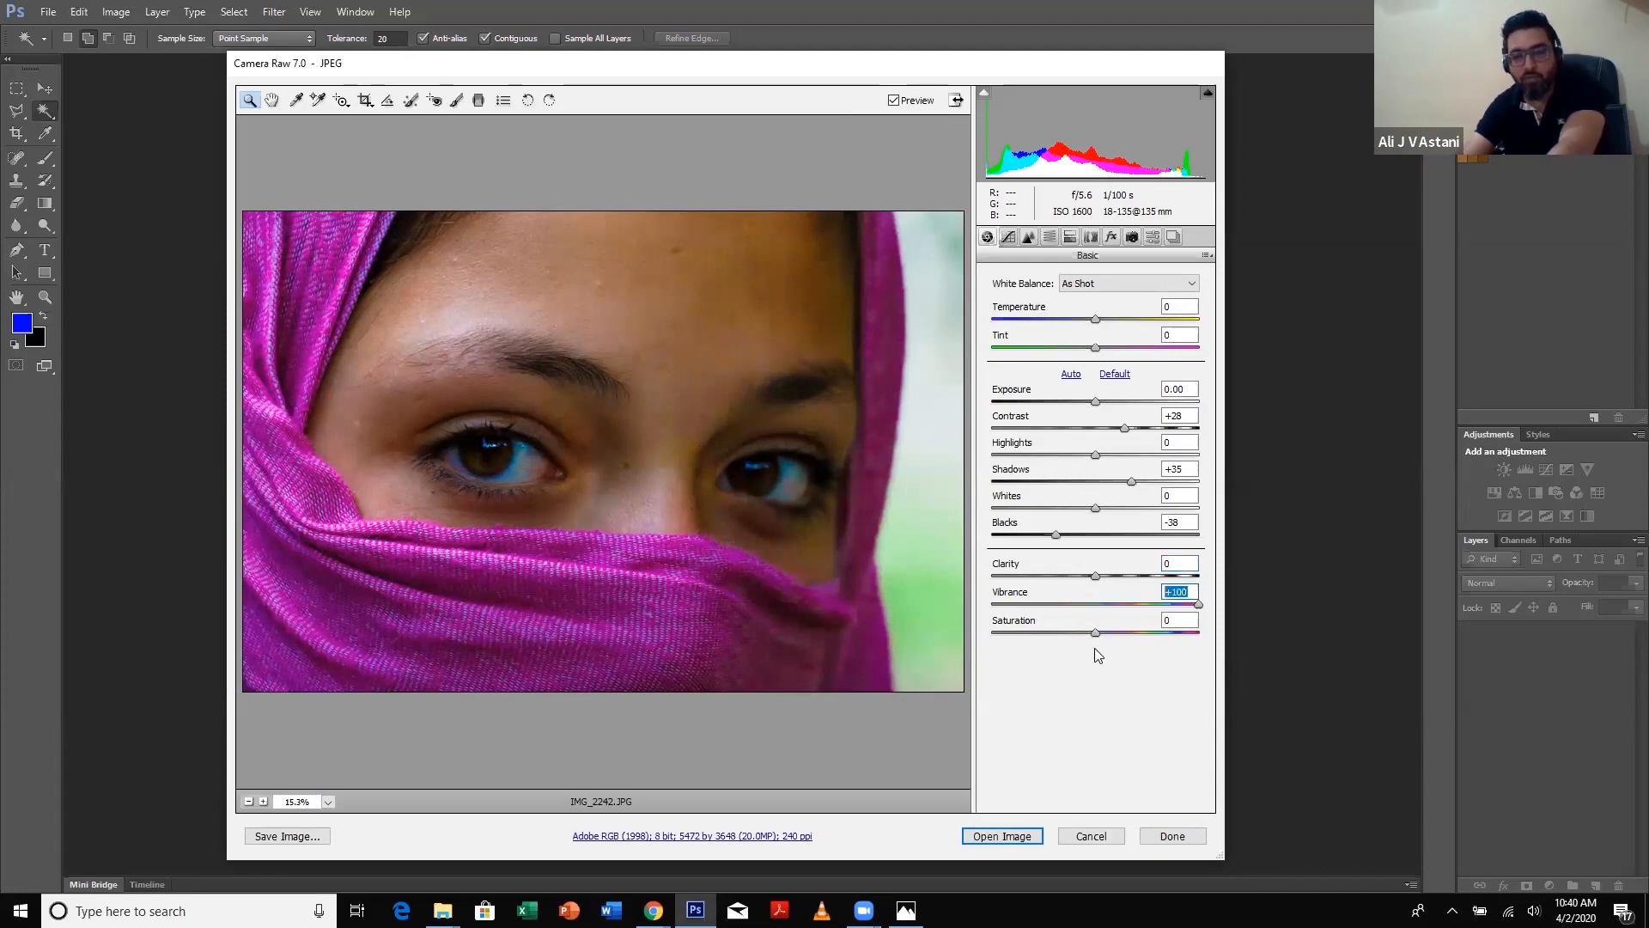
text(0)
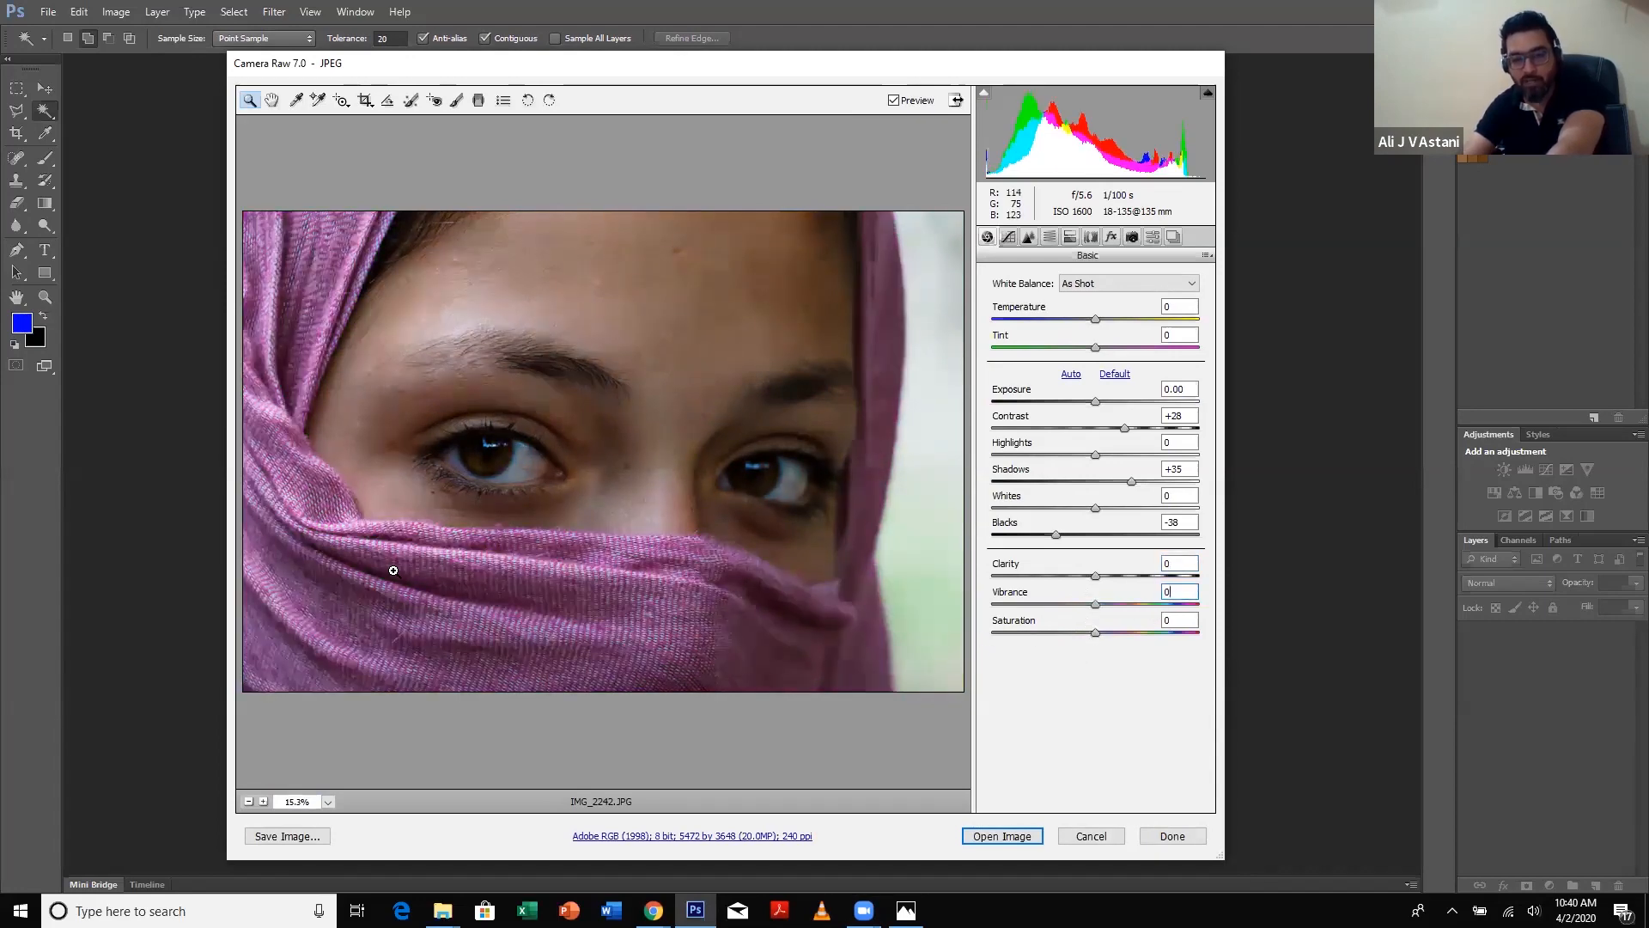
- Raise the portrait's Vibrance to +18, and try its Saturation at +100 and -100 before resetting Saturation to 0
click(1113, 604)
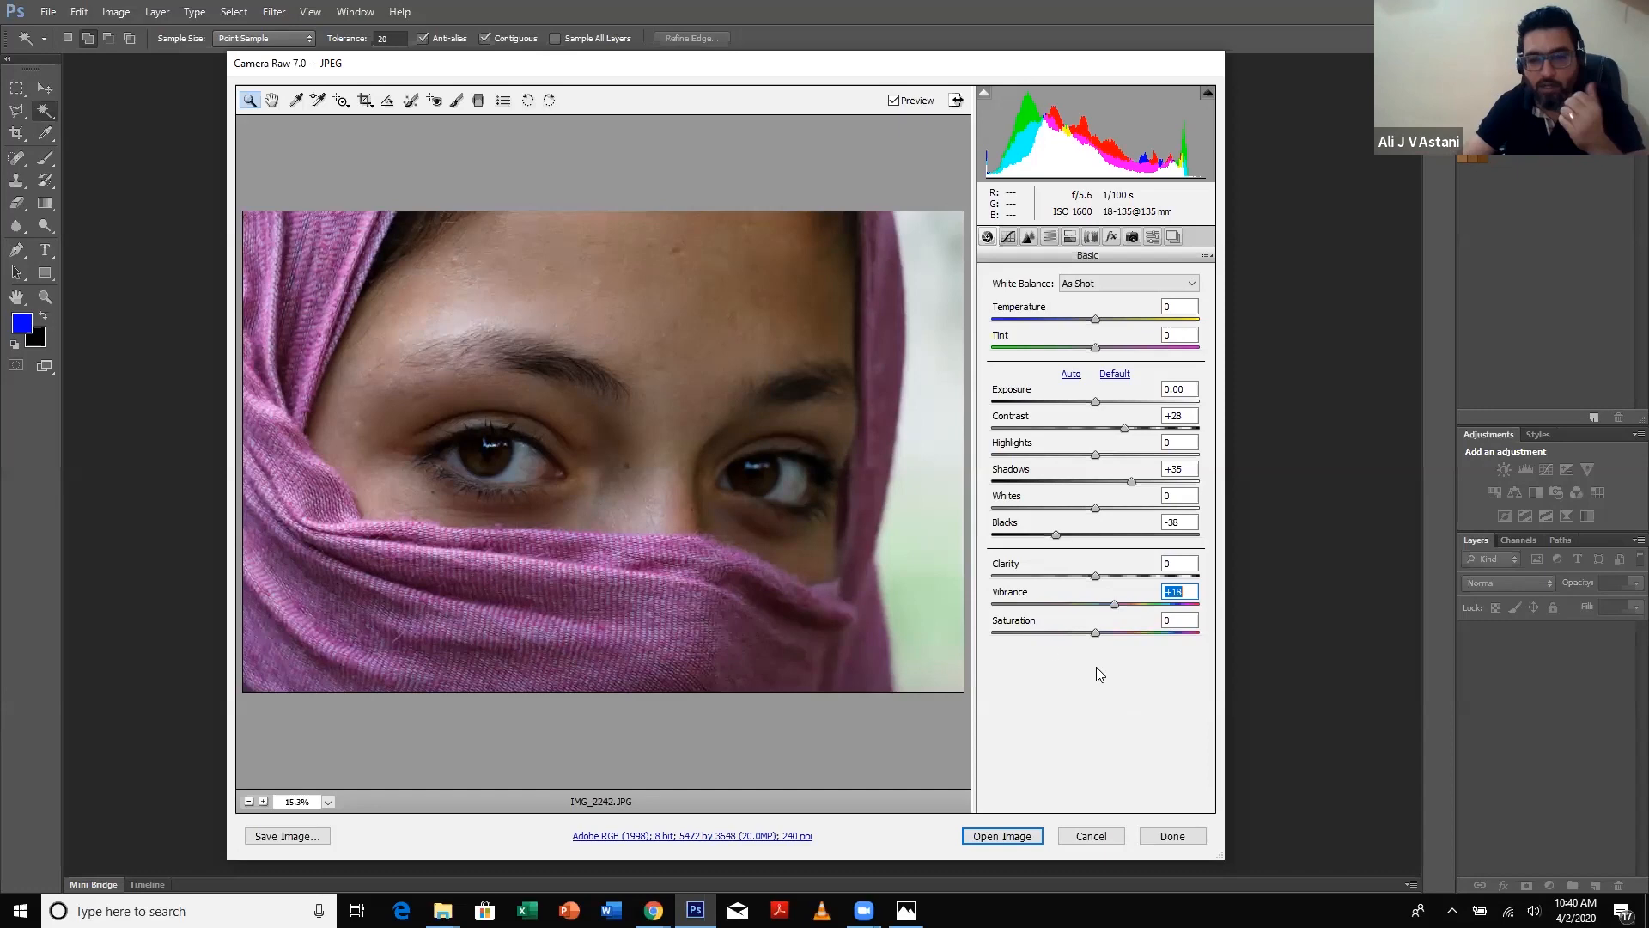
drag(1096, 633, 1256, 640)
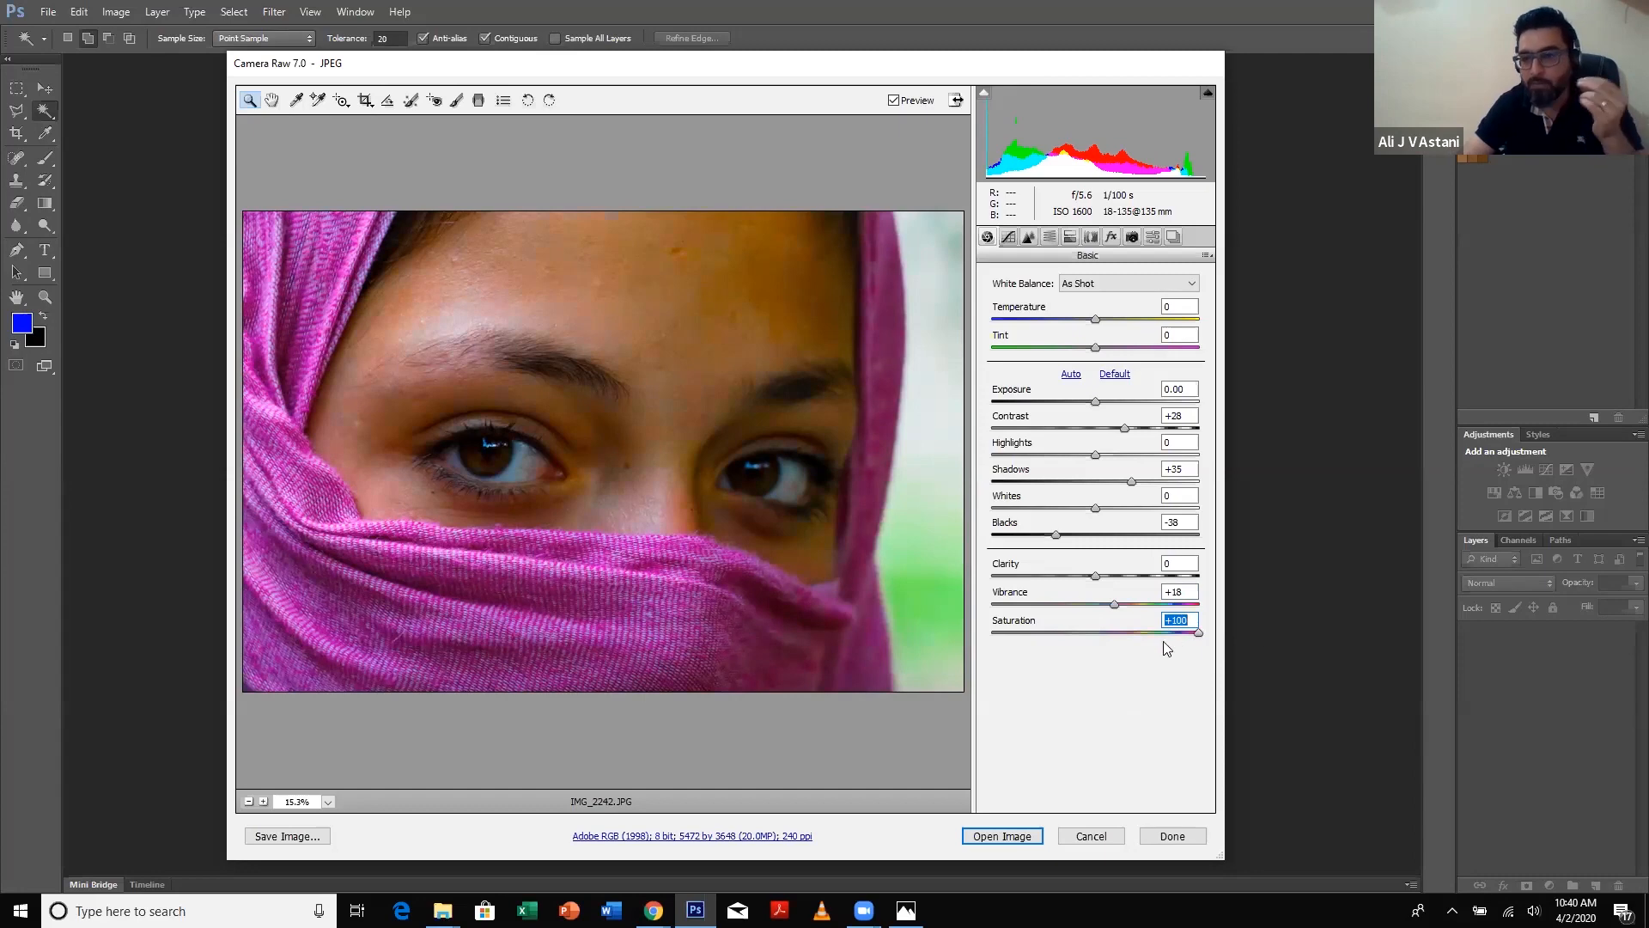
drag(1200, 636, 1006, 633)
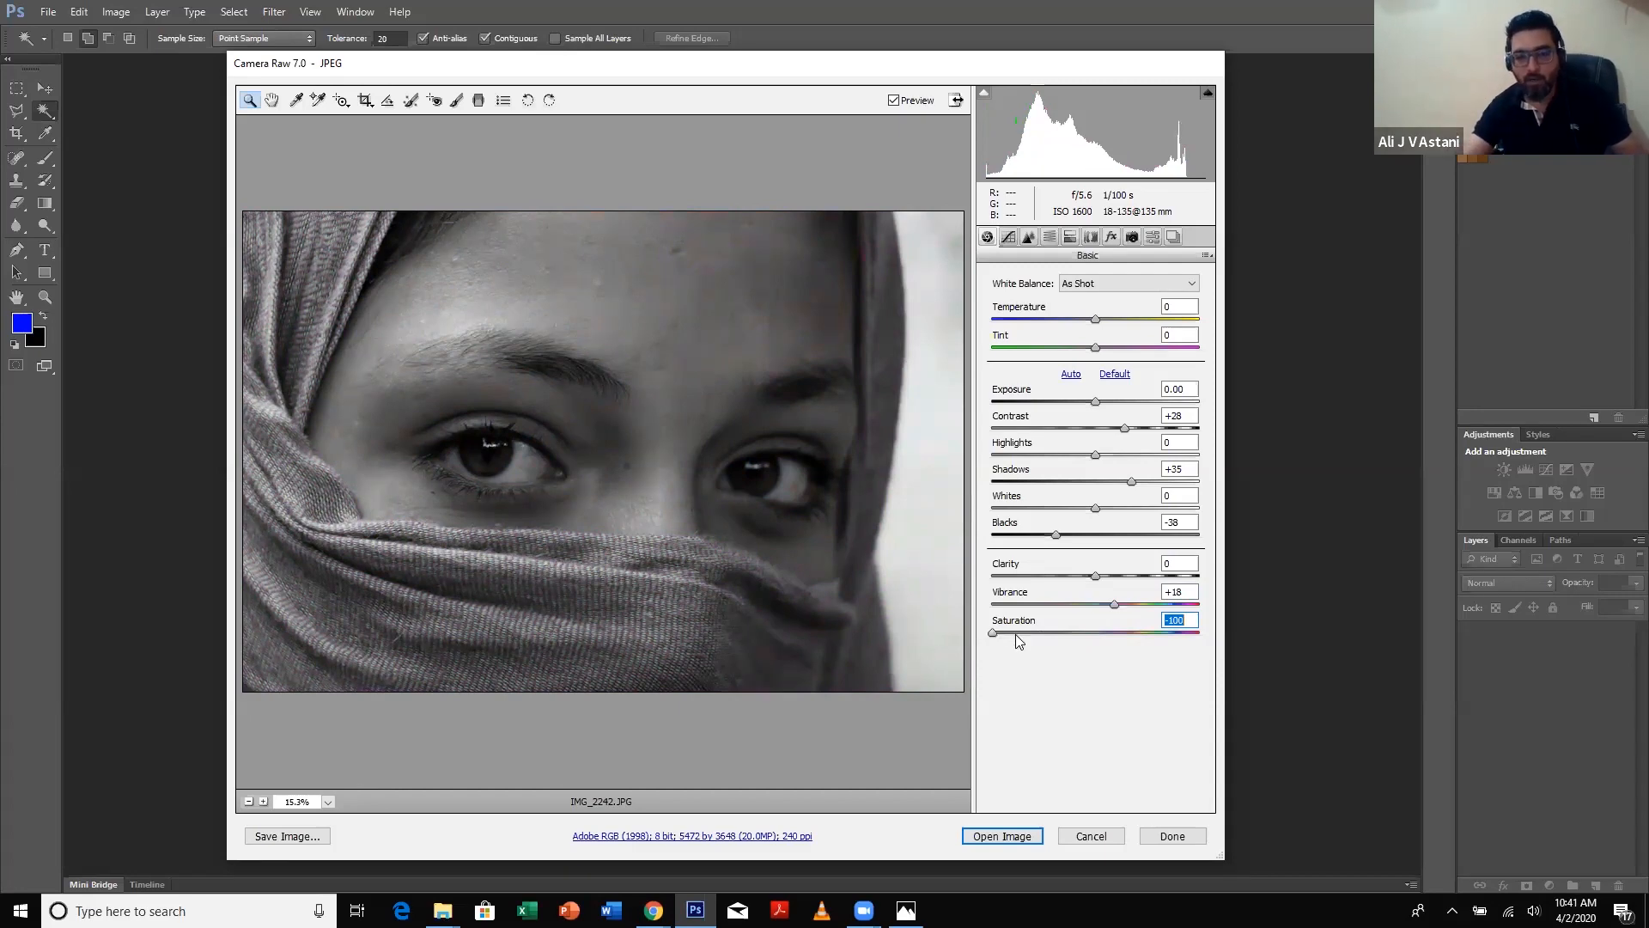
drag(999, 637, 1089, 636)
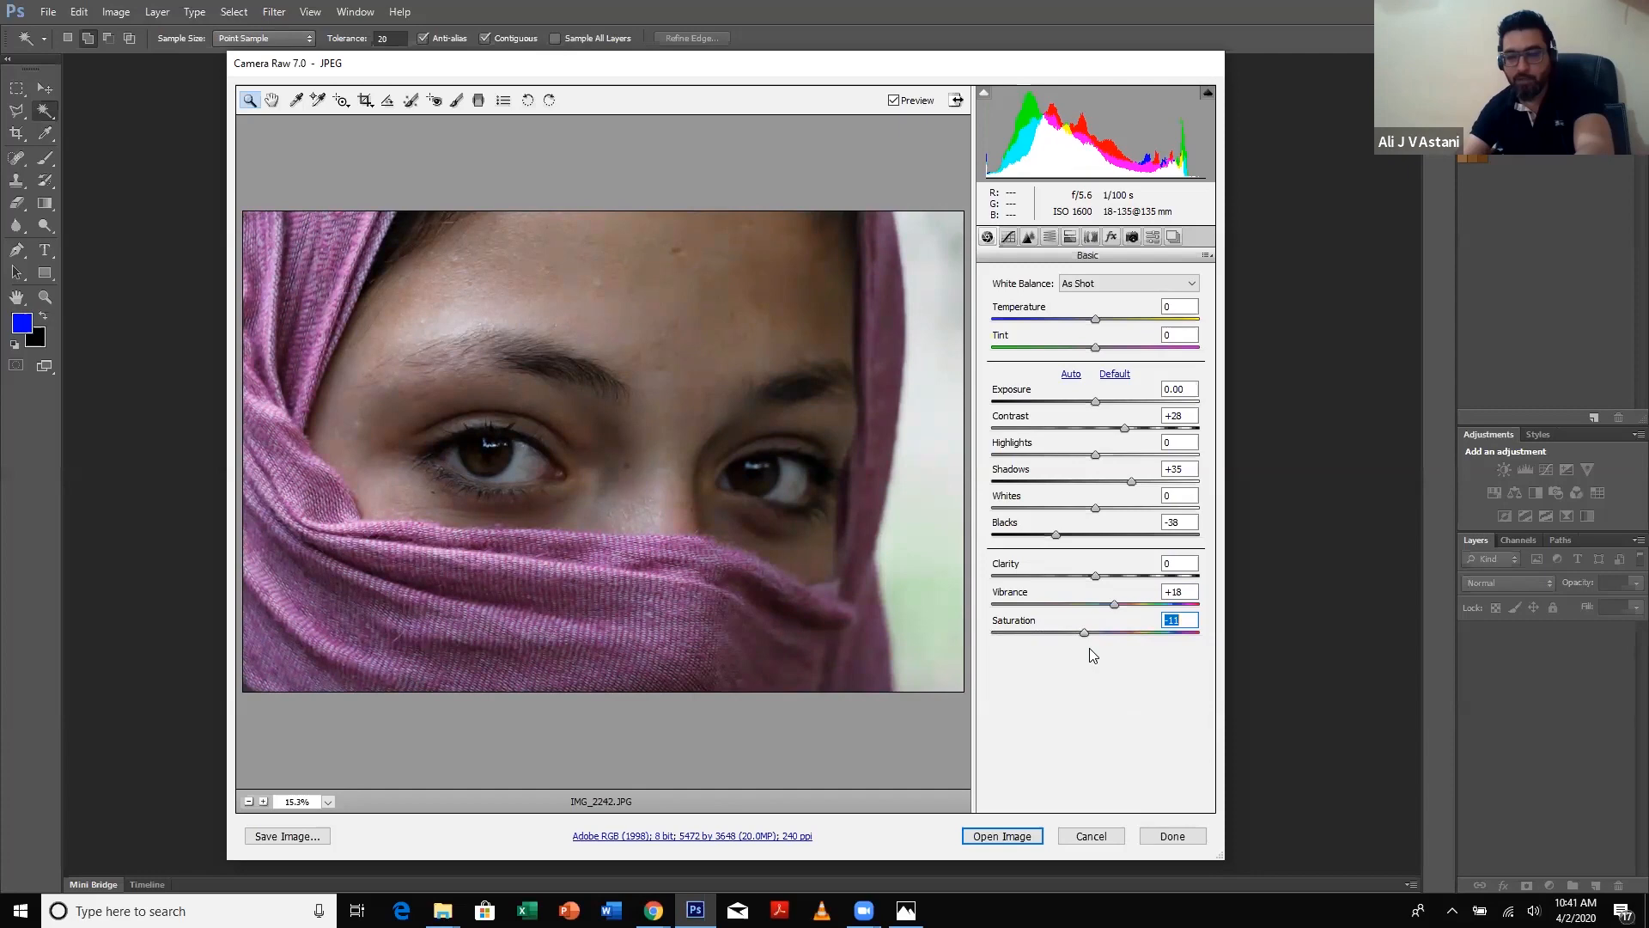
text(0)
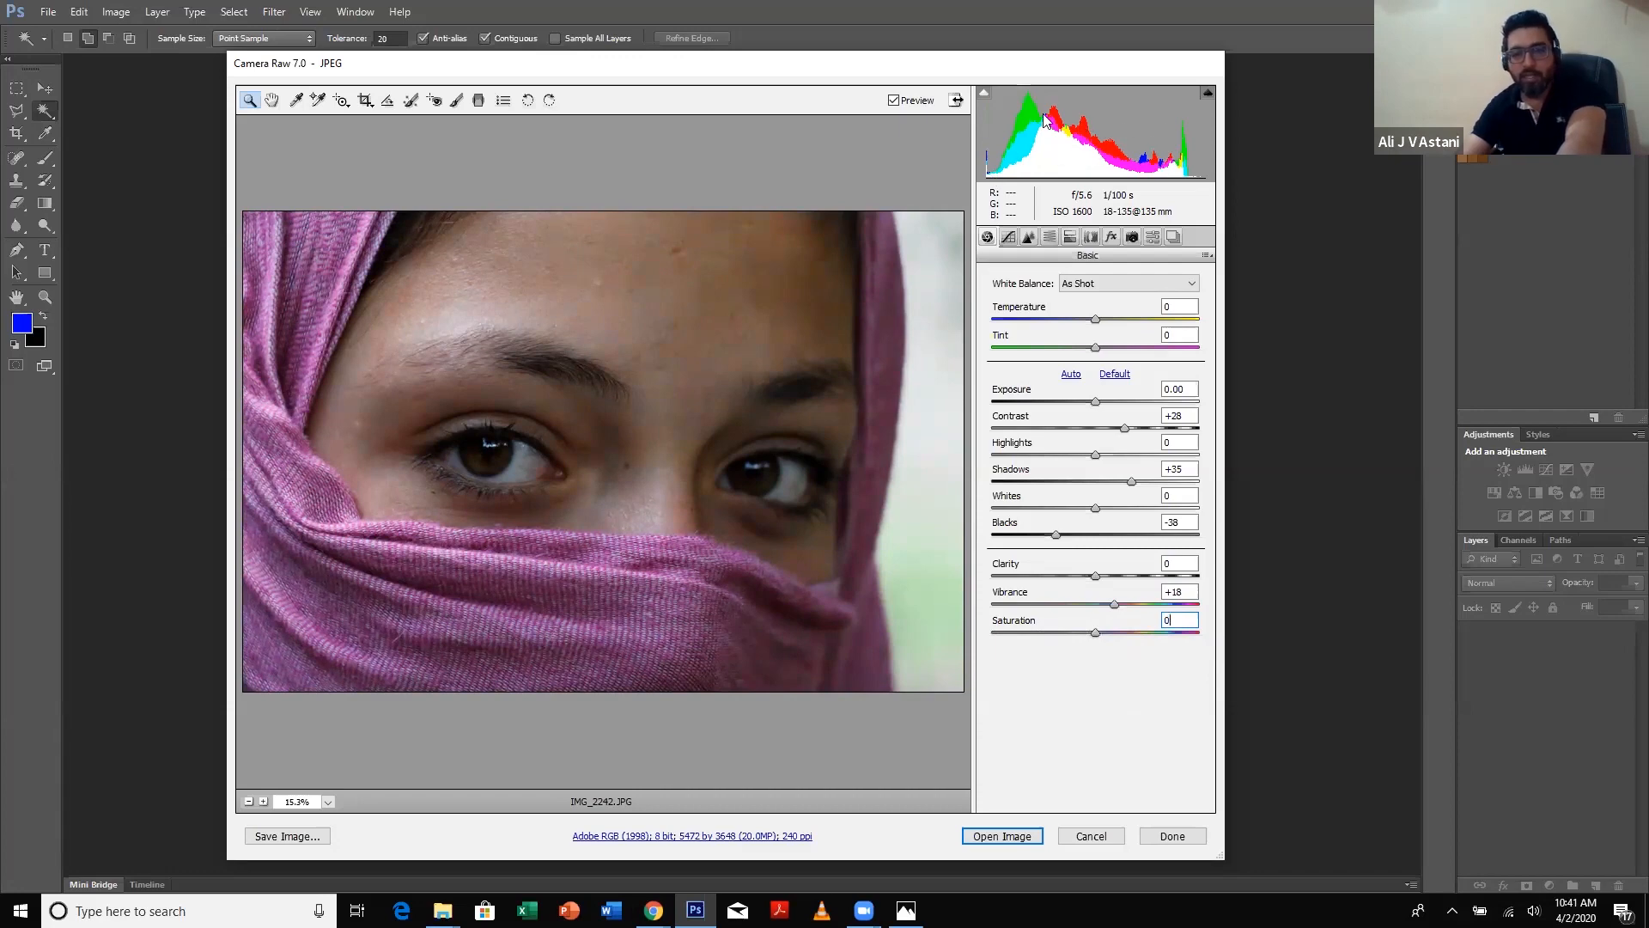
drag(1094, 634, 934, 642)
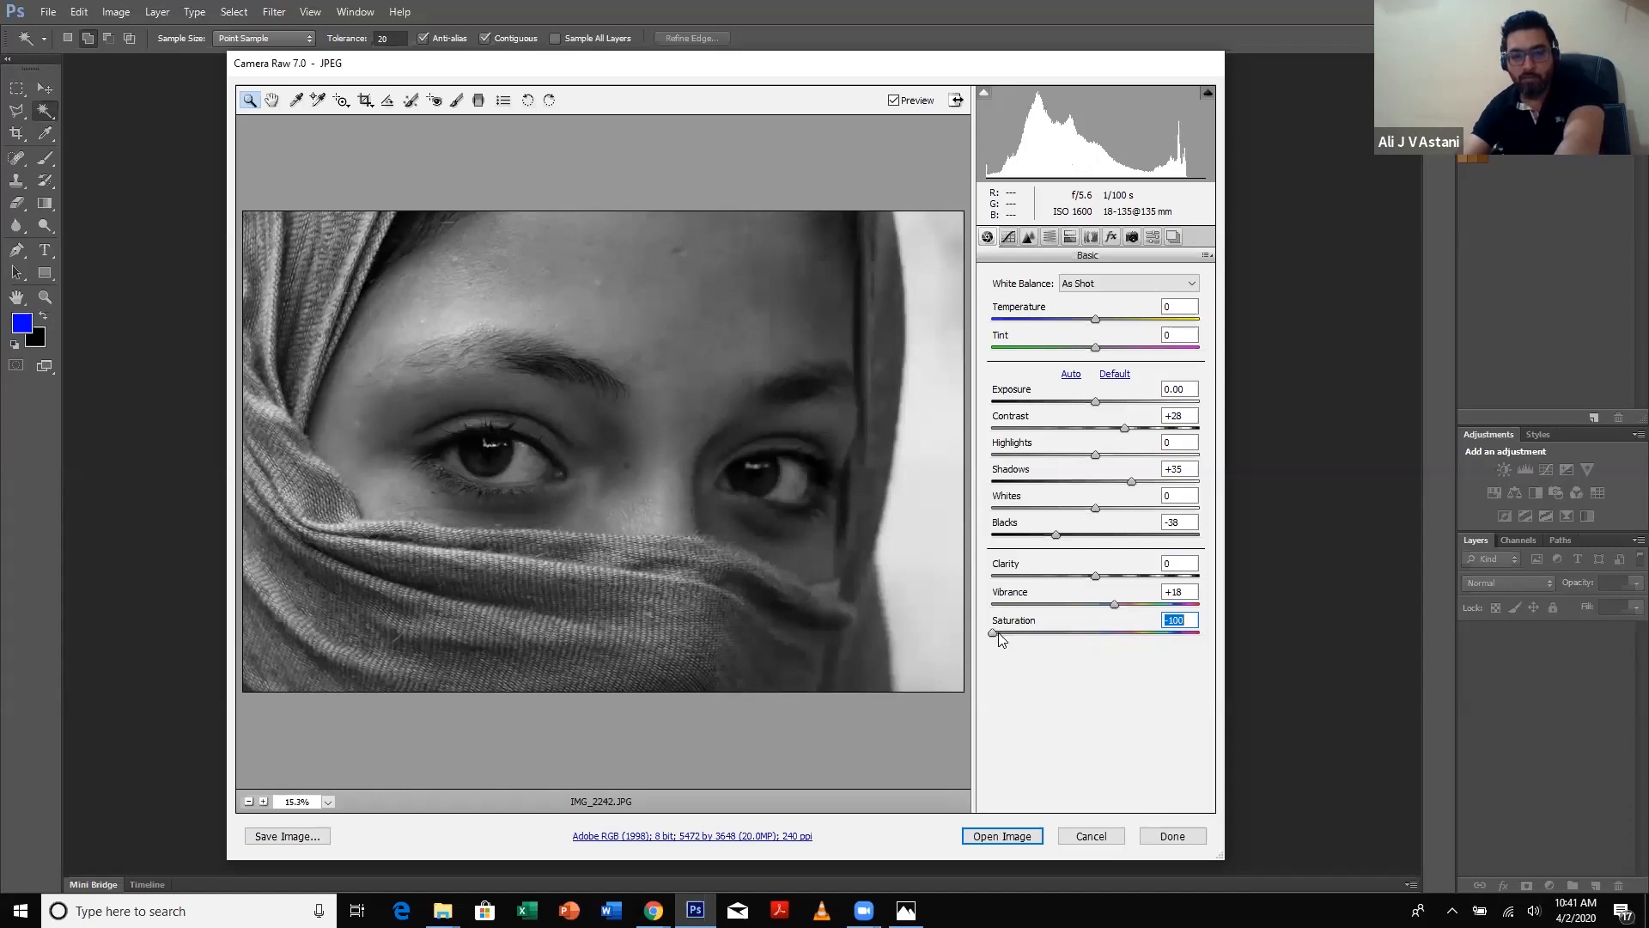
drag(999, 638, 1125, 635)
text(0)
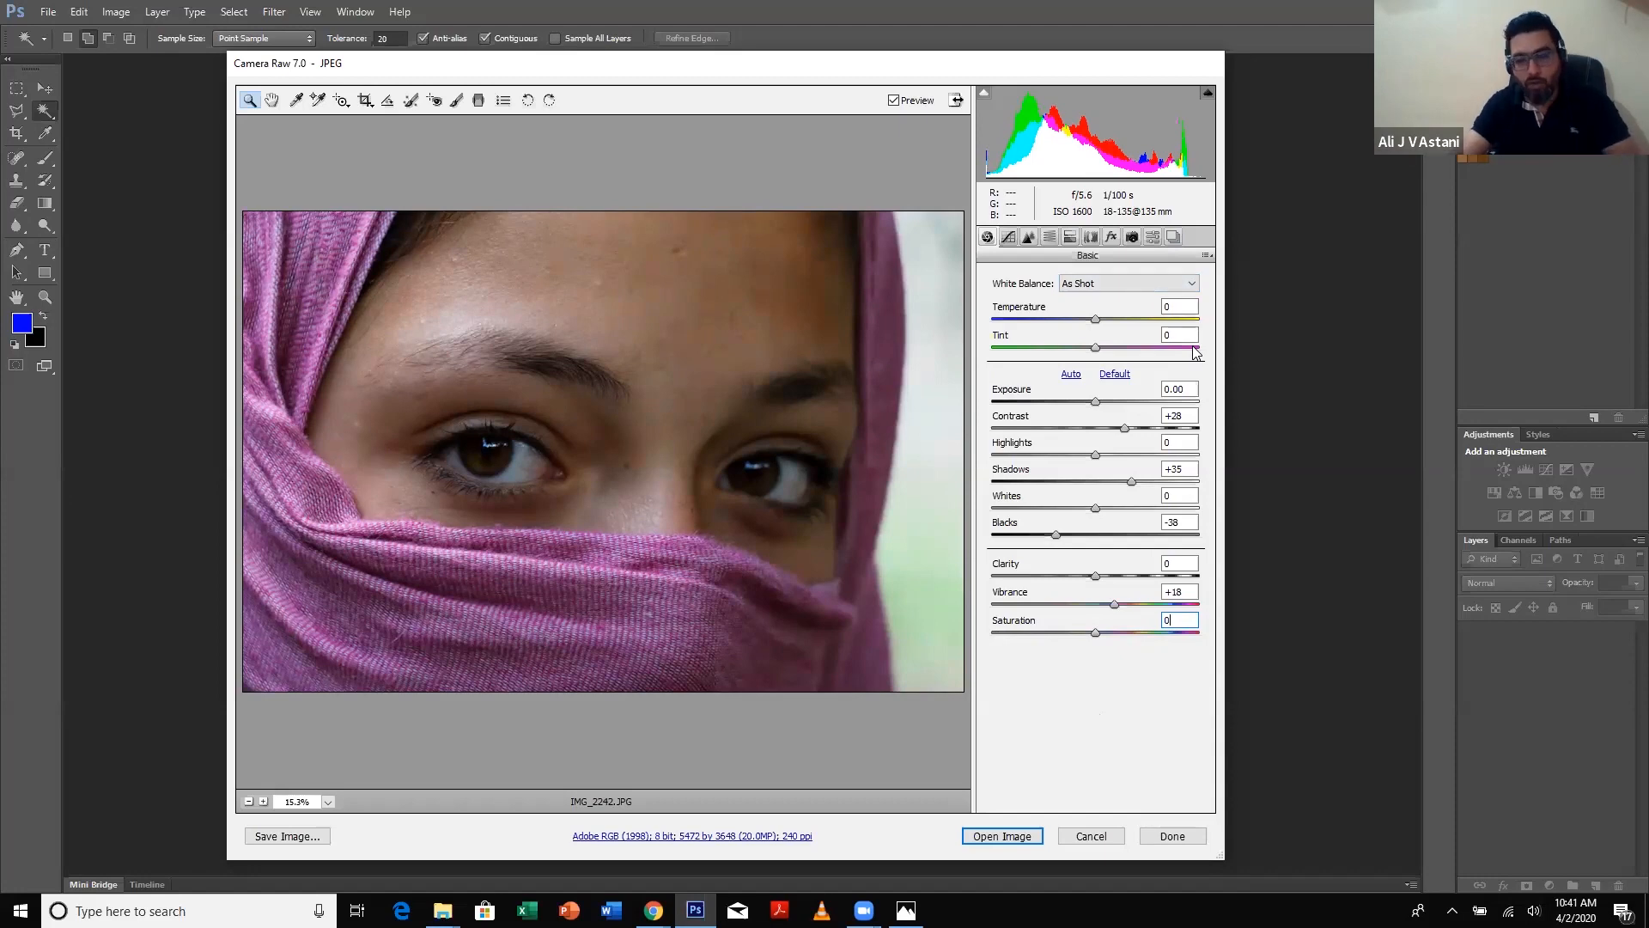
- Turn the portrait black and white with Saturation at -100, and show the Tone Curve settings
click(1103, 632)
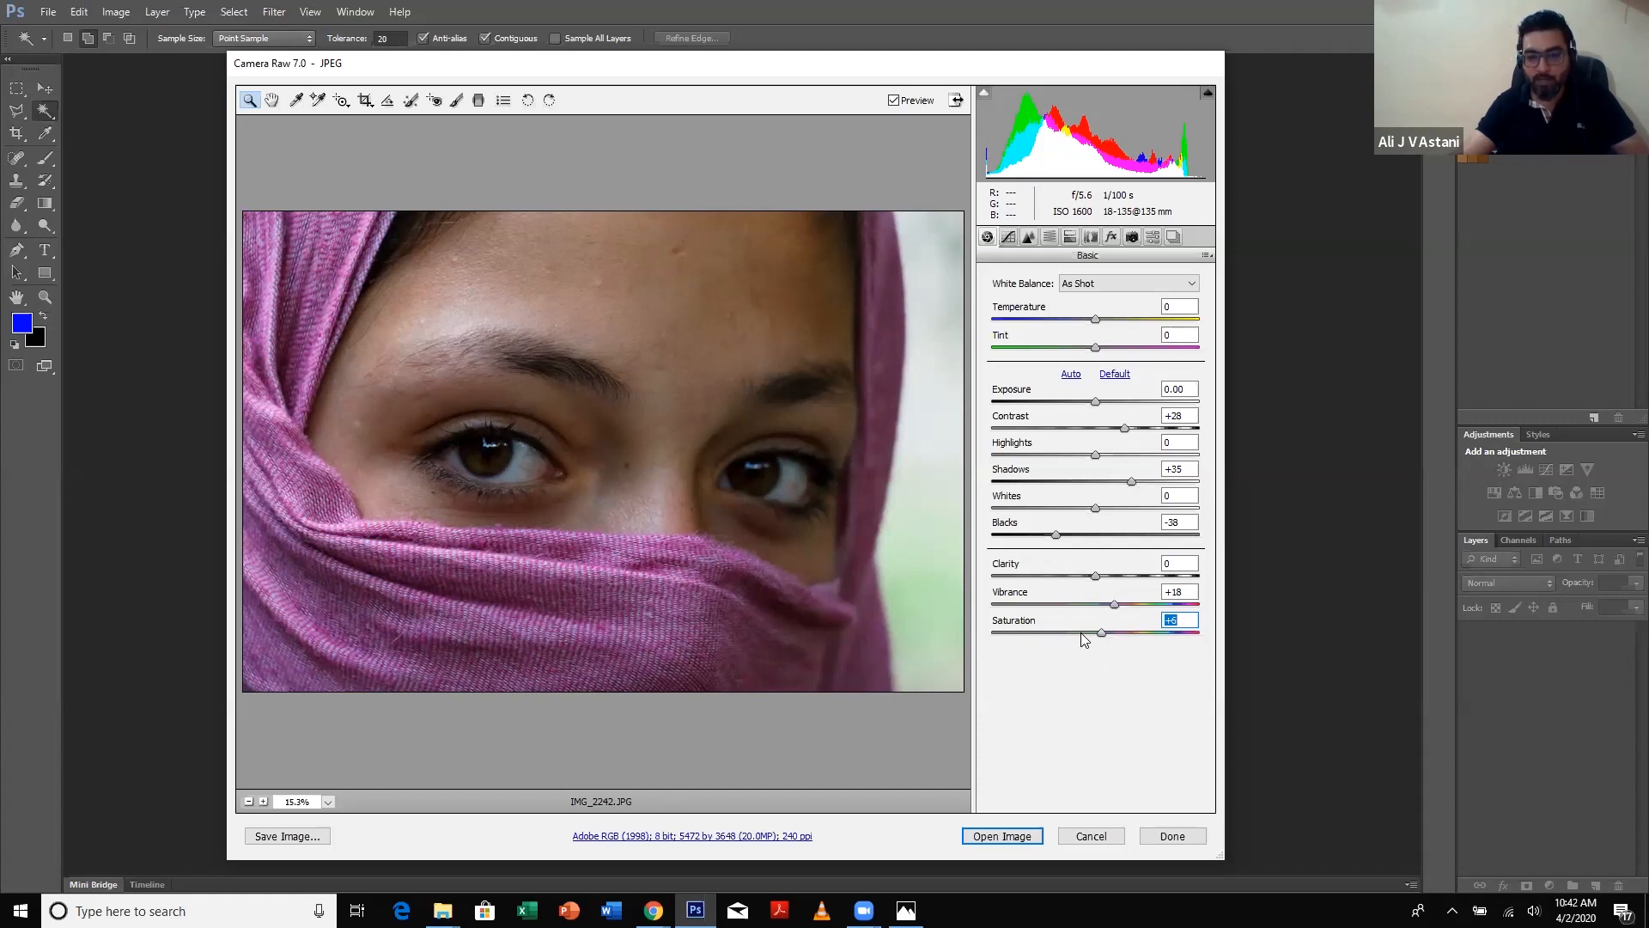
drag(1084, 635, 962, 641)
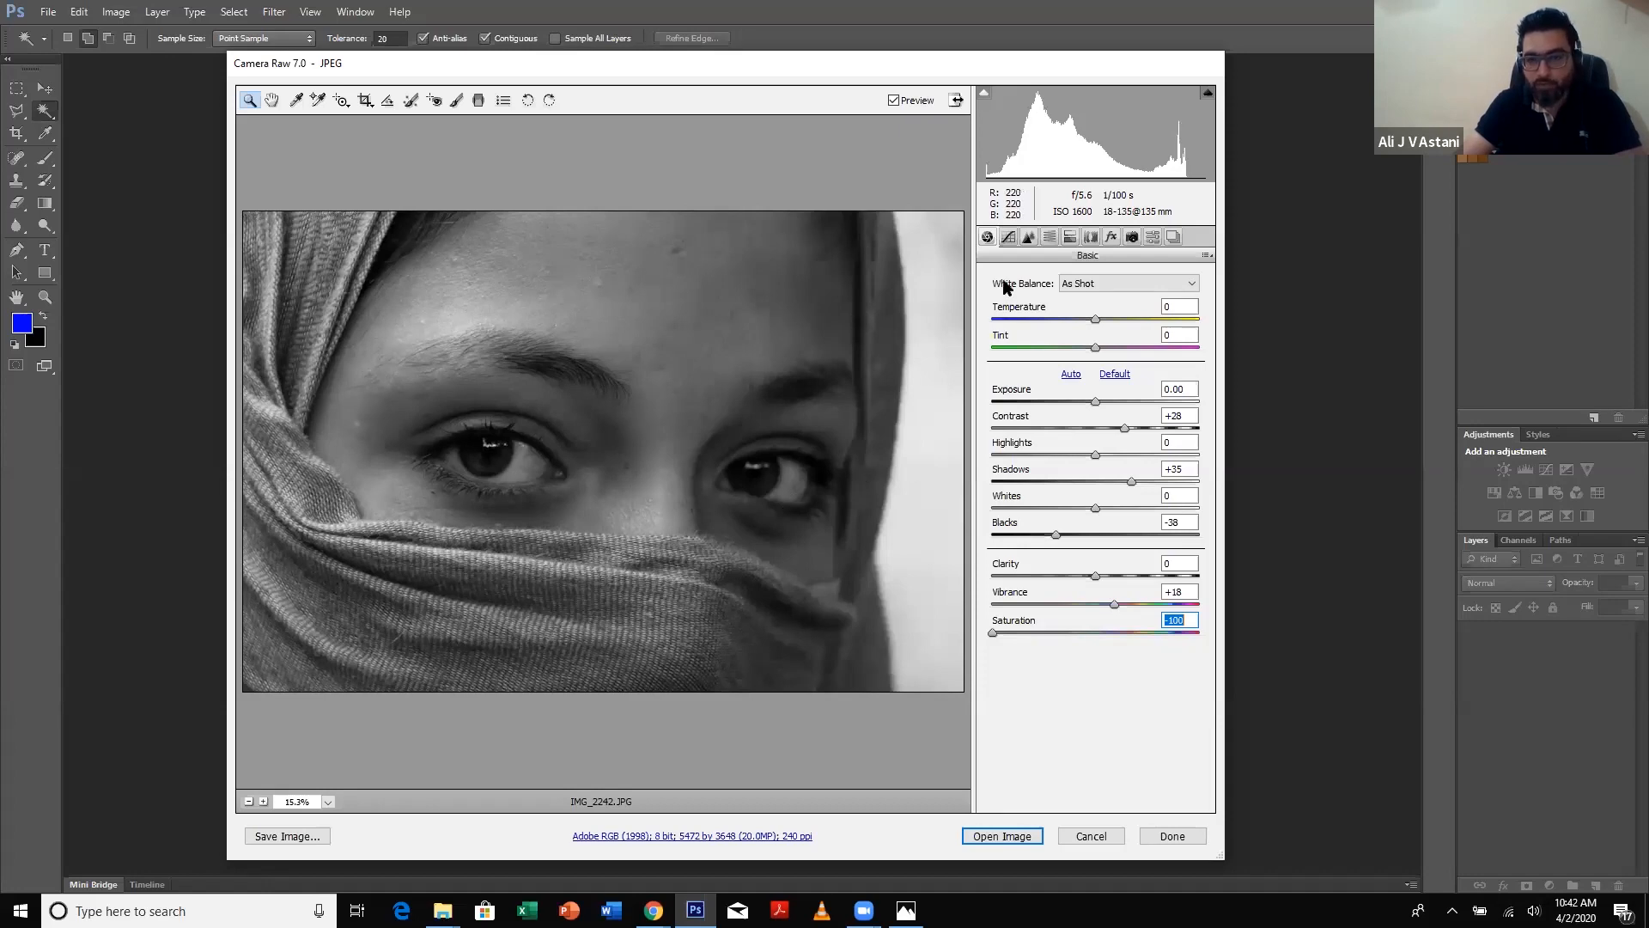
click(1009, 238)
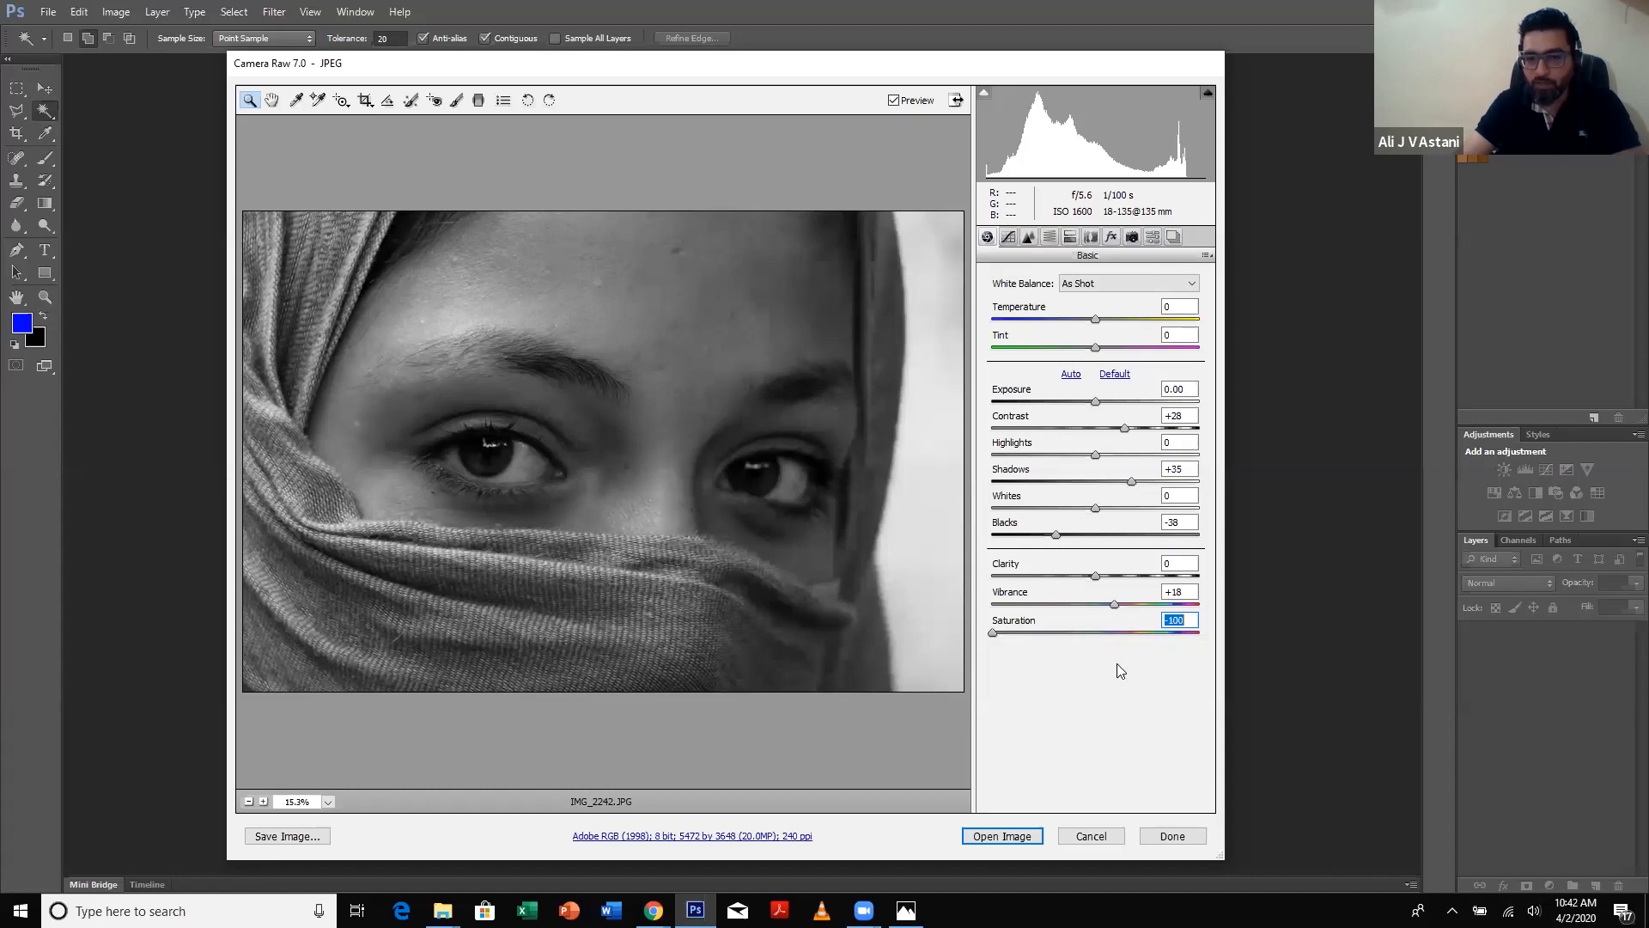
click(1008, 237)
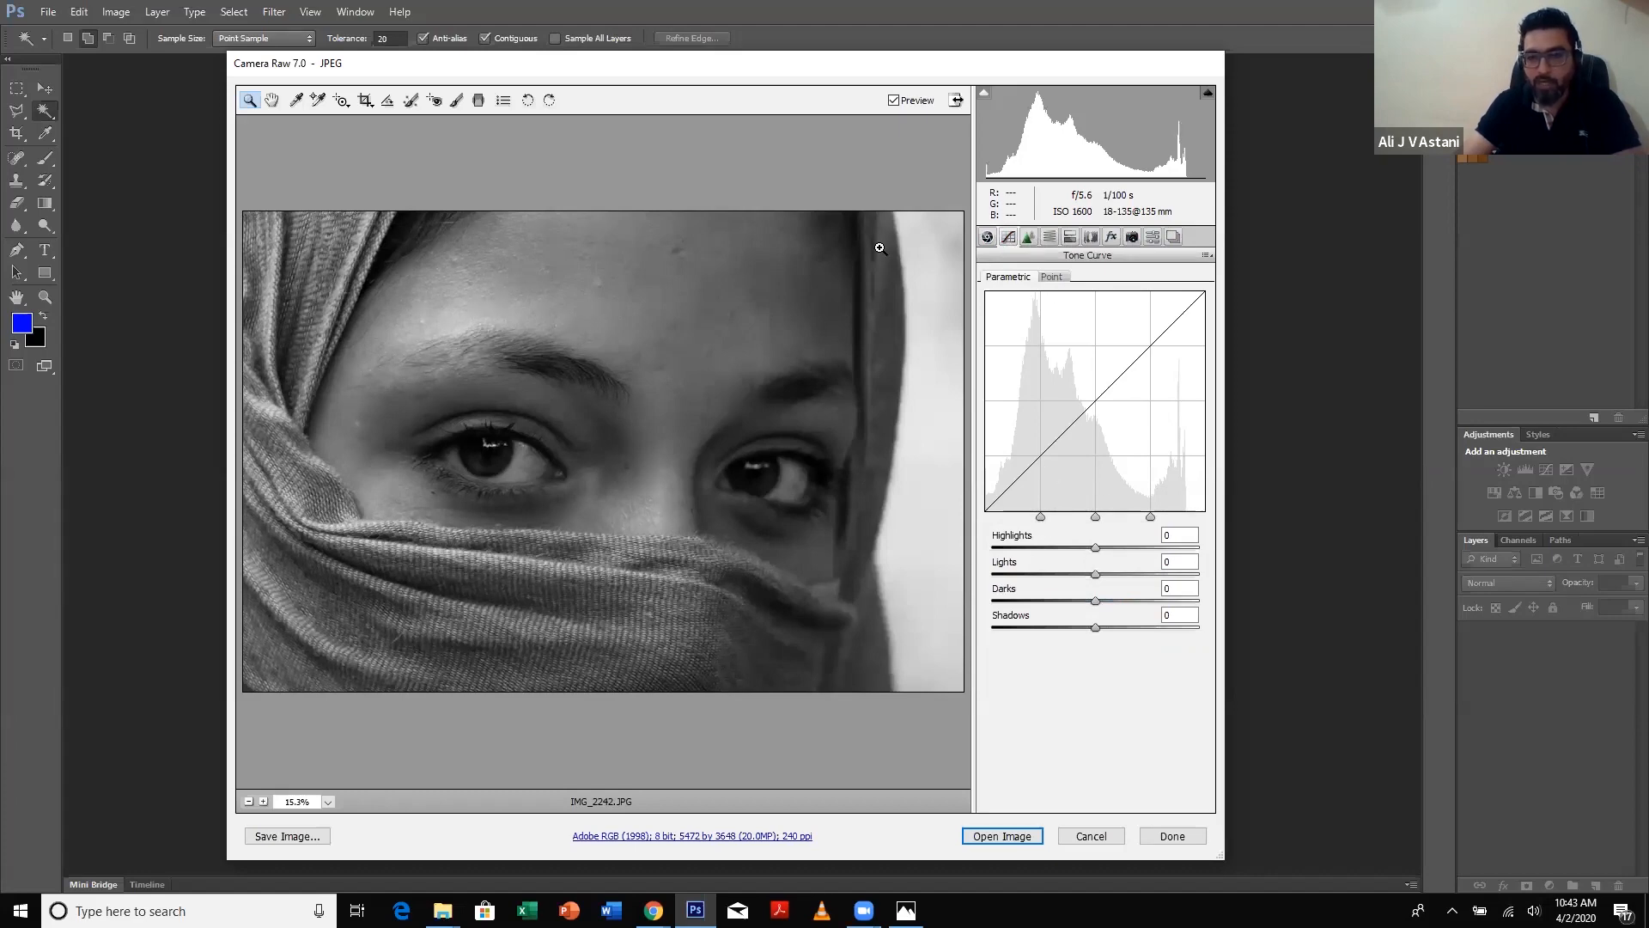
- Apply noise reduction to the portrait with Luminance 35, Luminance Detail 25 and Luminance Contrast 10
click(1029, 237)
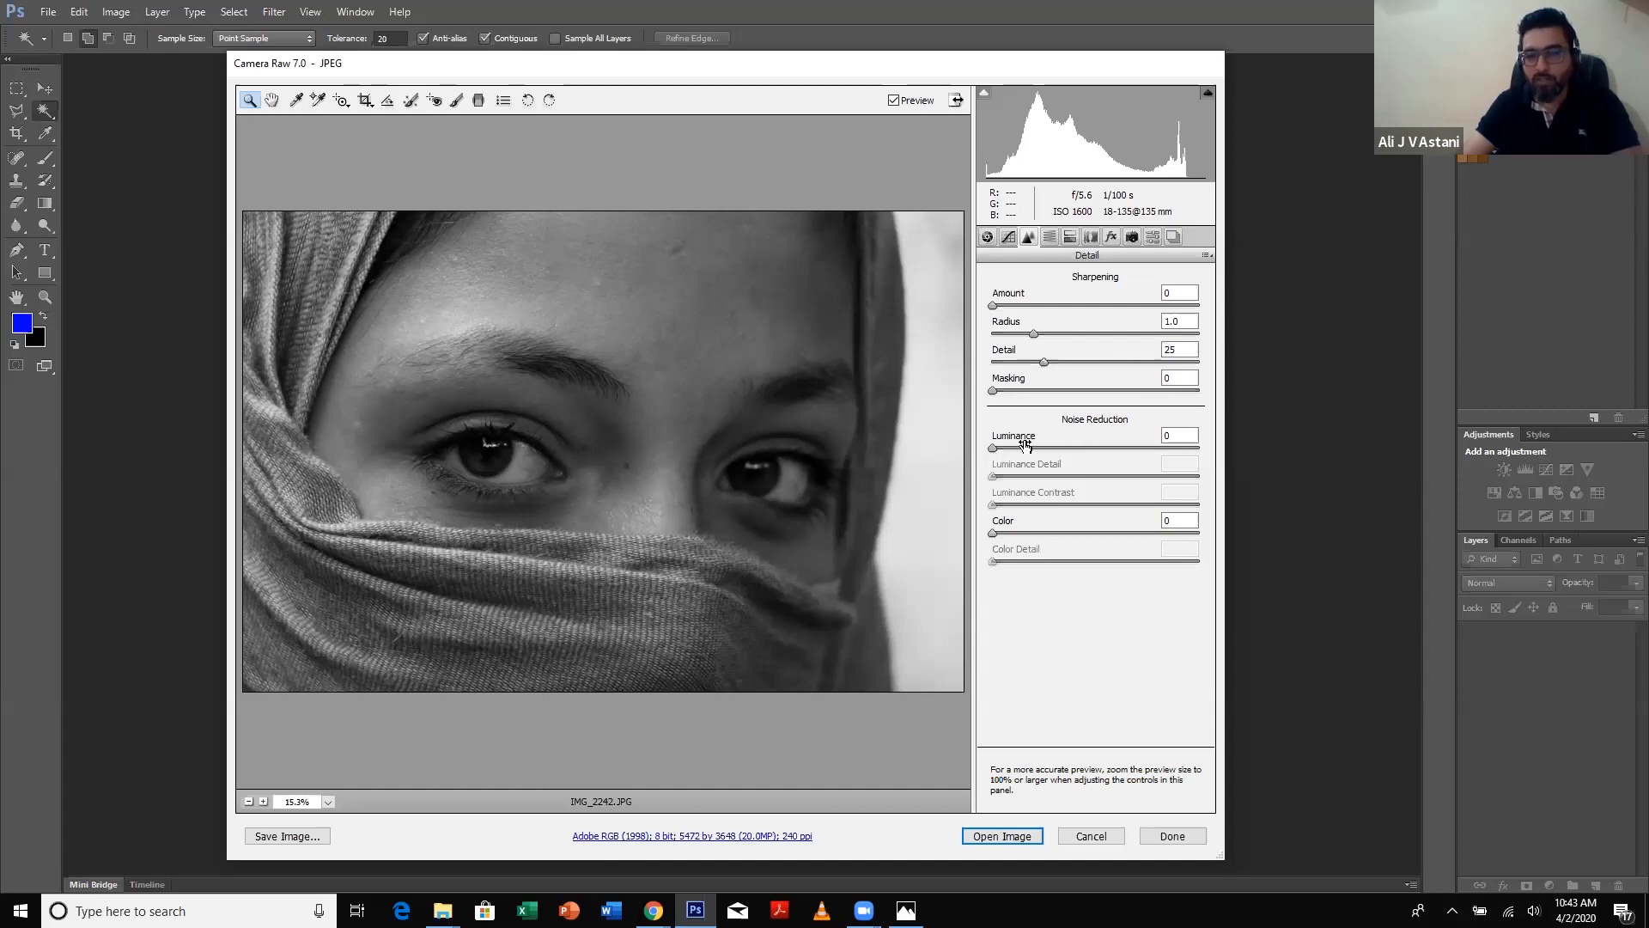
drag(996, 452, 1058, 462)
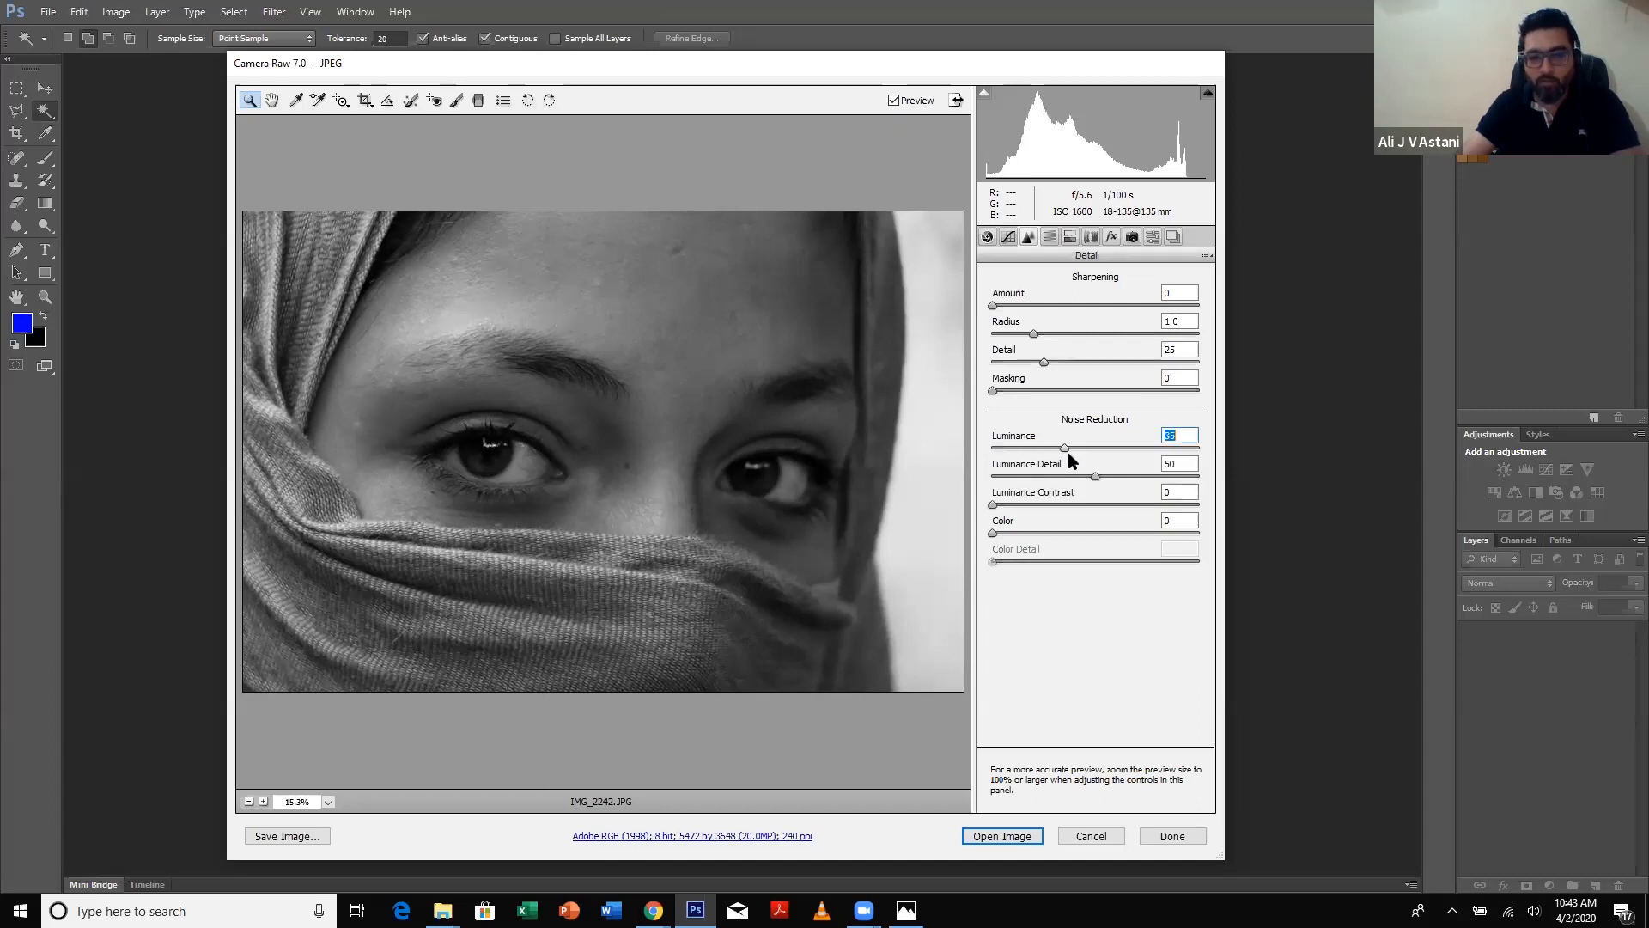
click(1043, 476)
click(1013, 505)
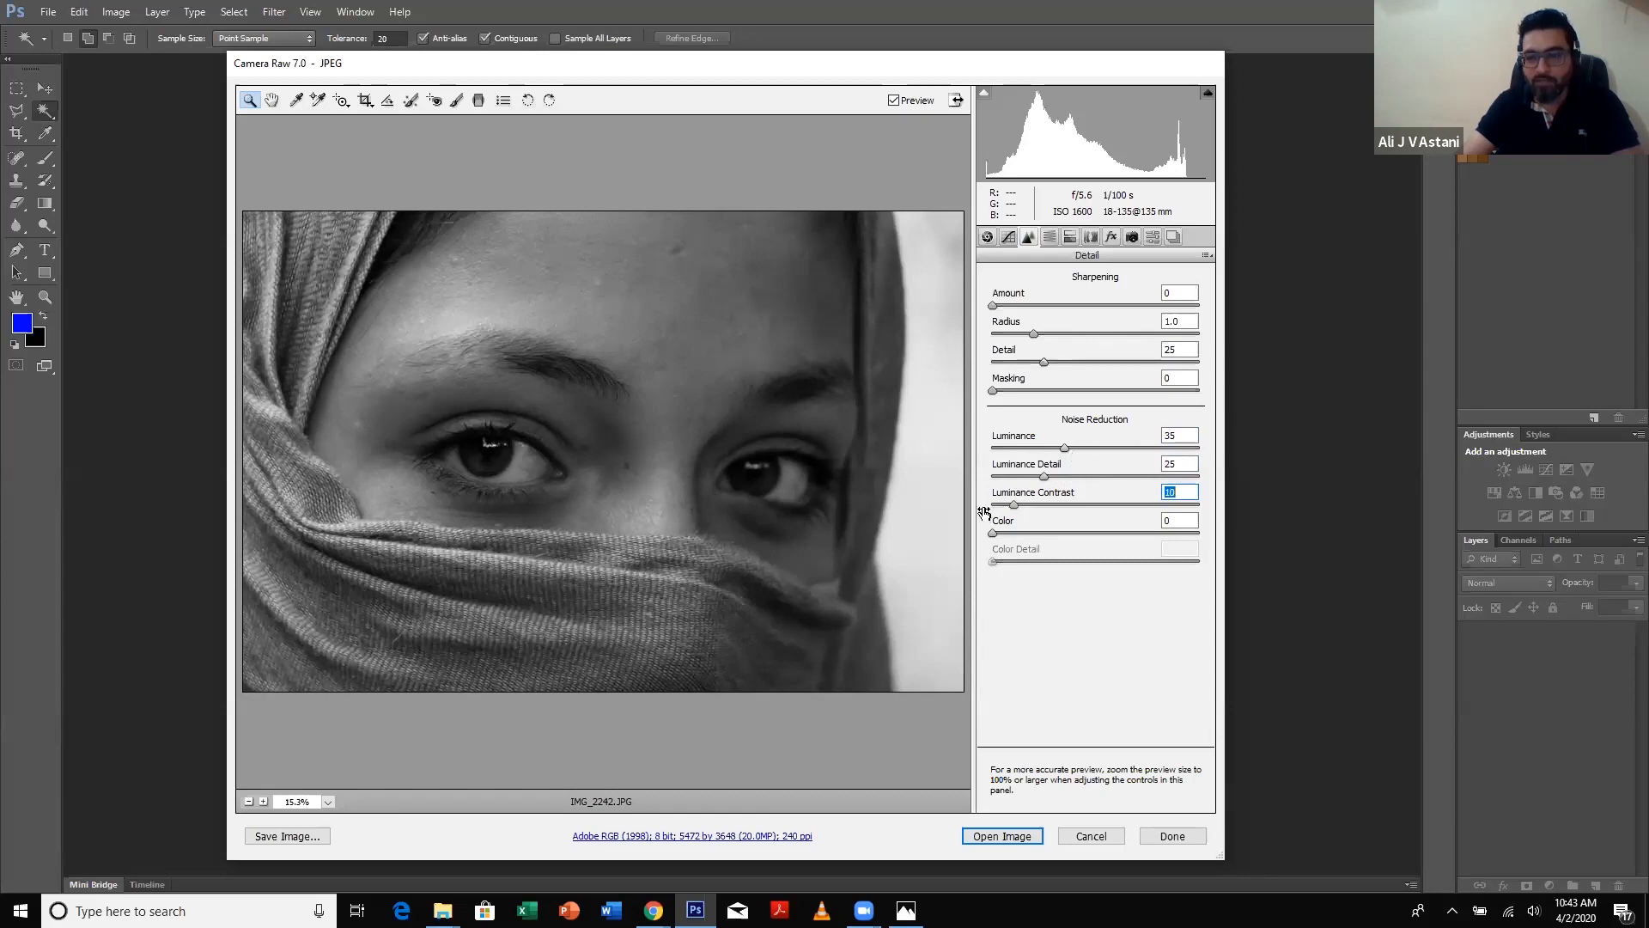
- Try Luminance noise reduction at 100 and 0, and settle on Luminance 23 with Luminance Detail 17
drag(1064, 448, 1269, 454)
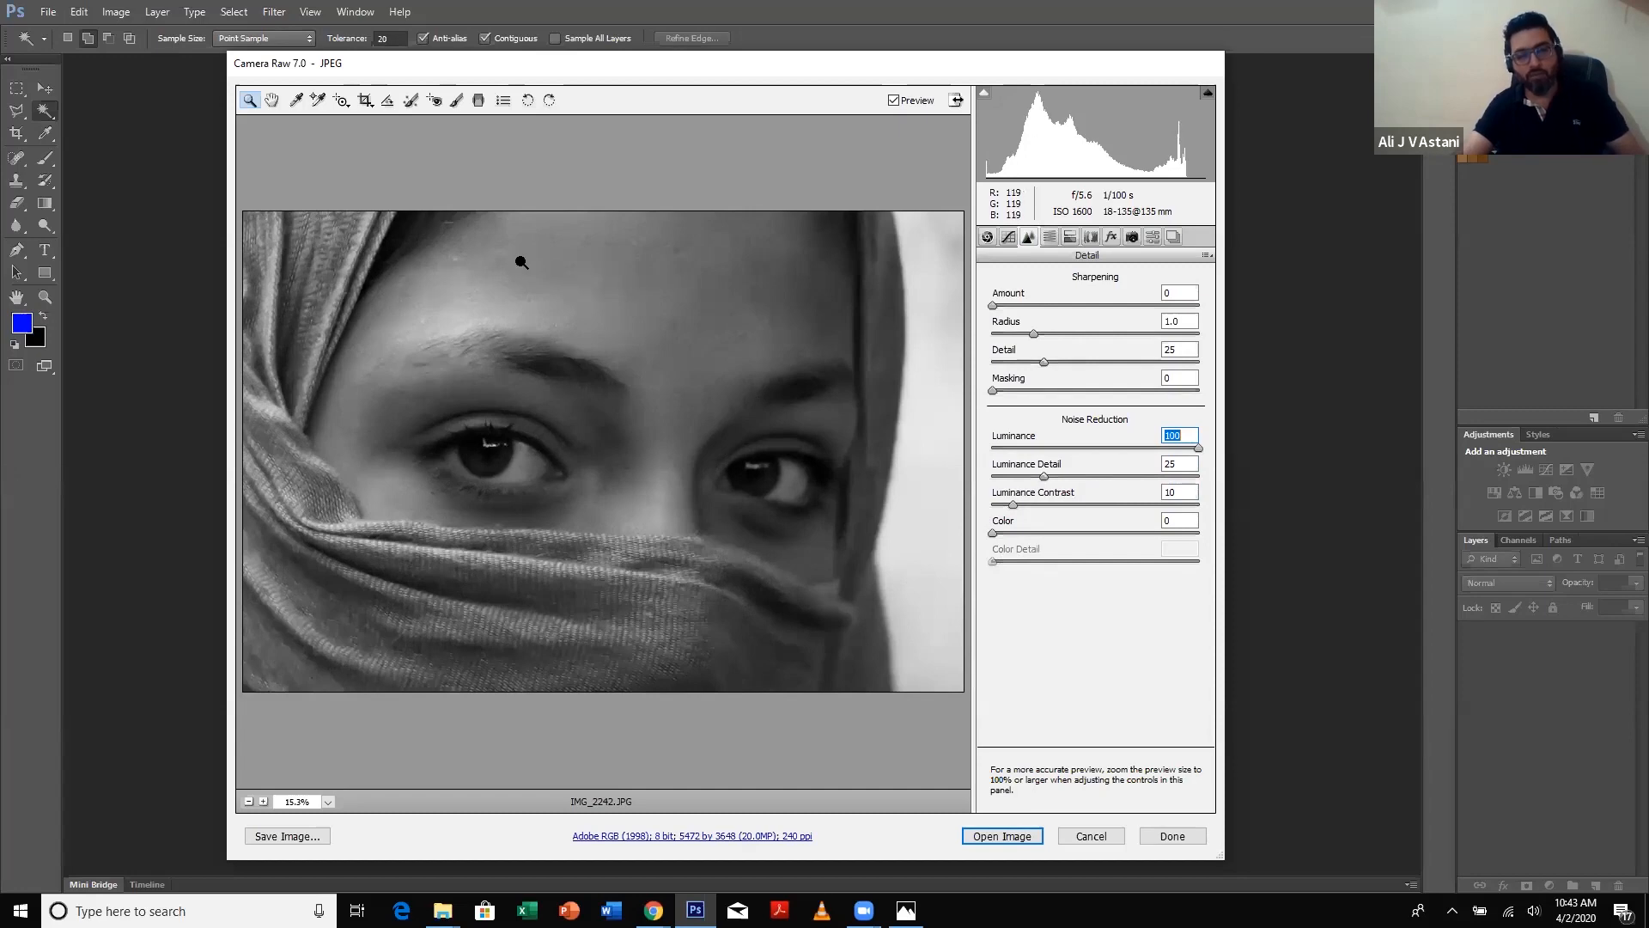
drag(1106, 443, 996, 453)
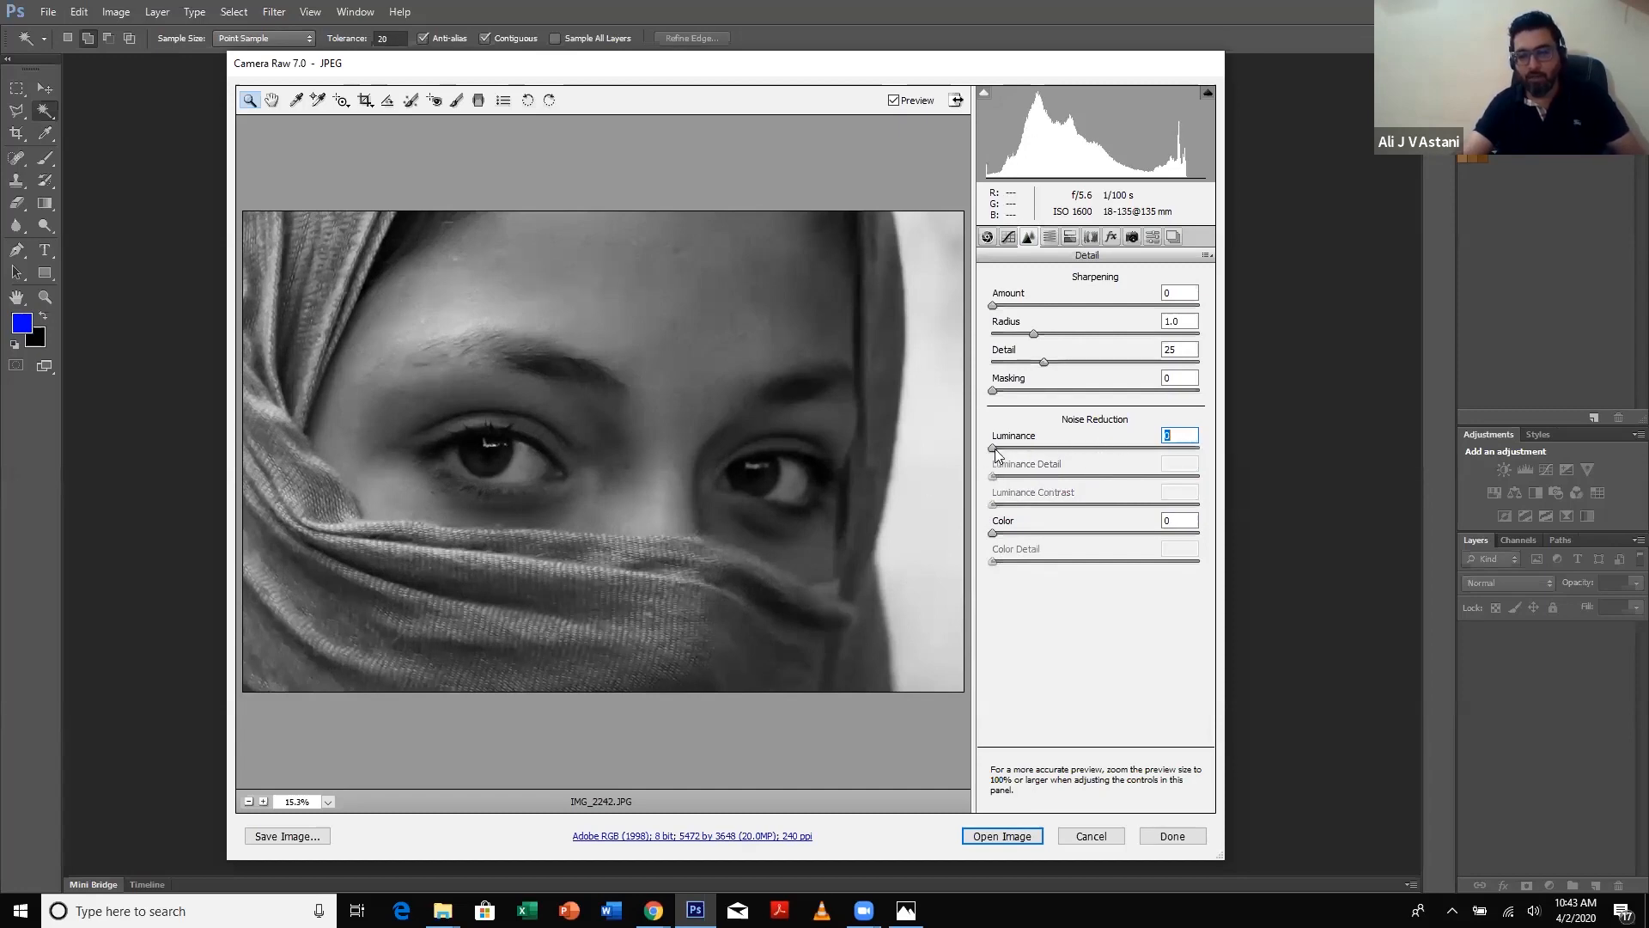
click(1039, 449)
click(1027, 476)
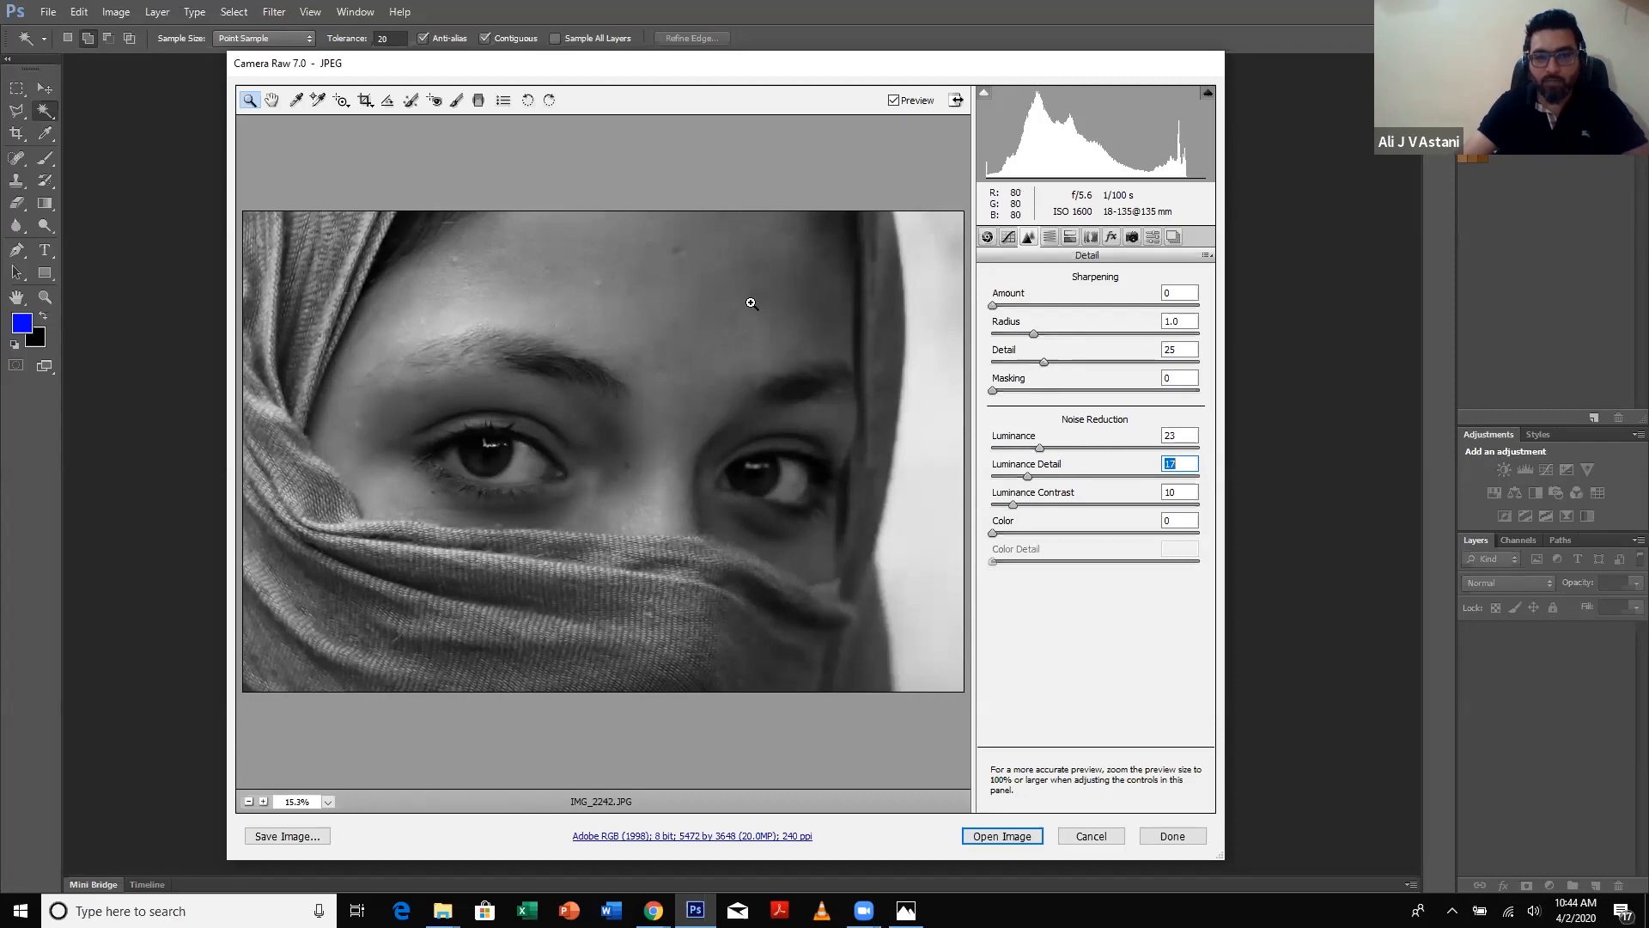
- Return to the Basic adjustments and inspect the skin on the forehead up close, and the area around both eyes at 25% zoom
click(987, 237)
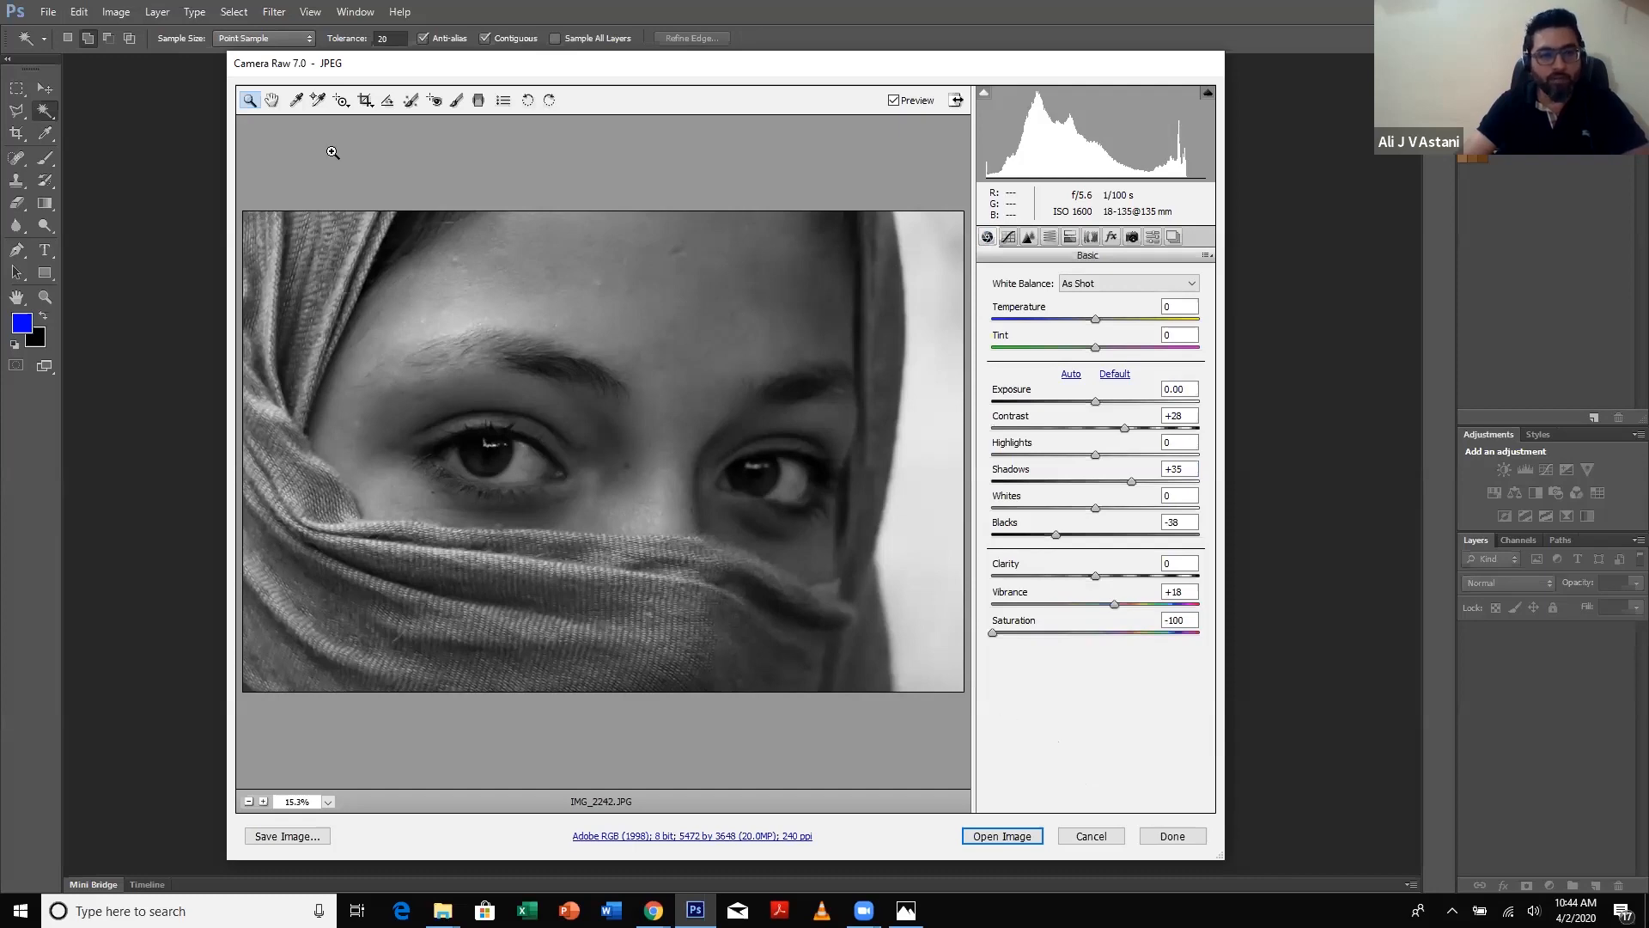
drag(646, 233, 732, 379)
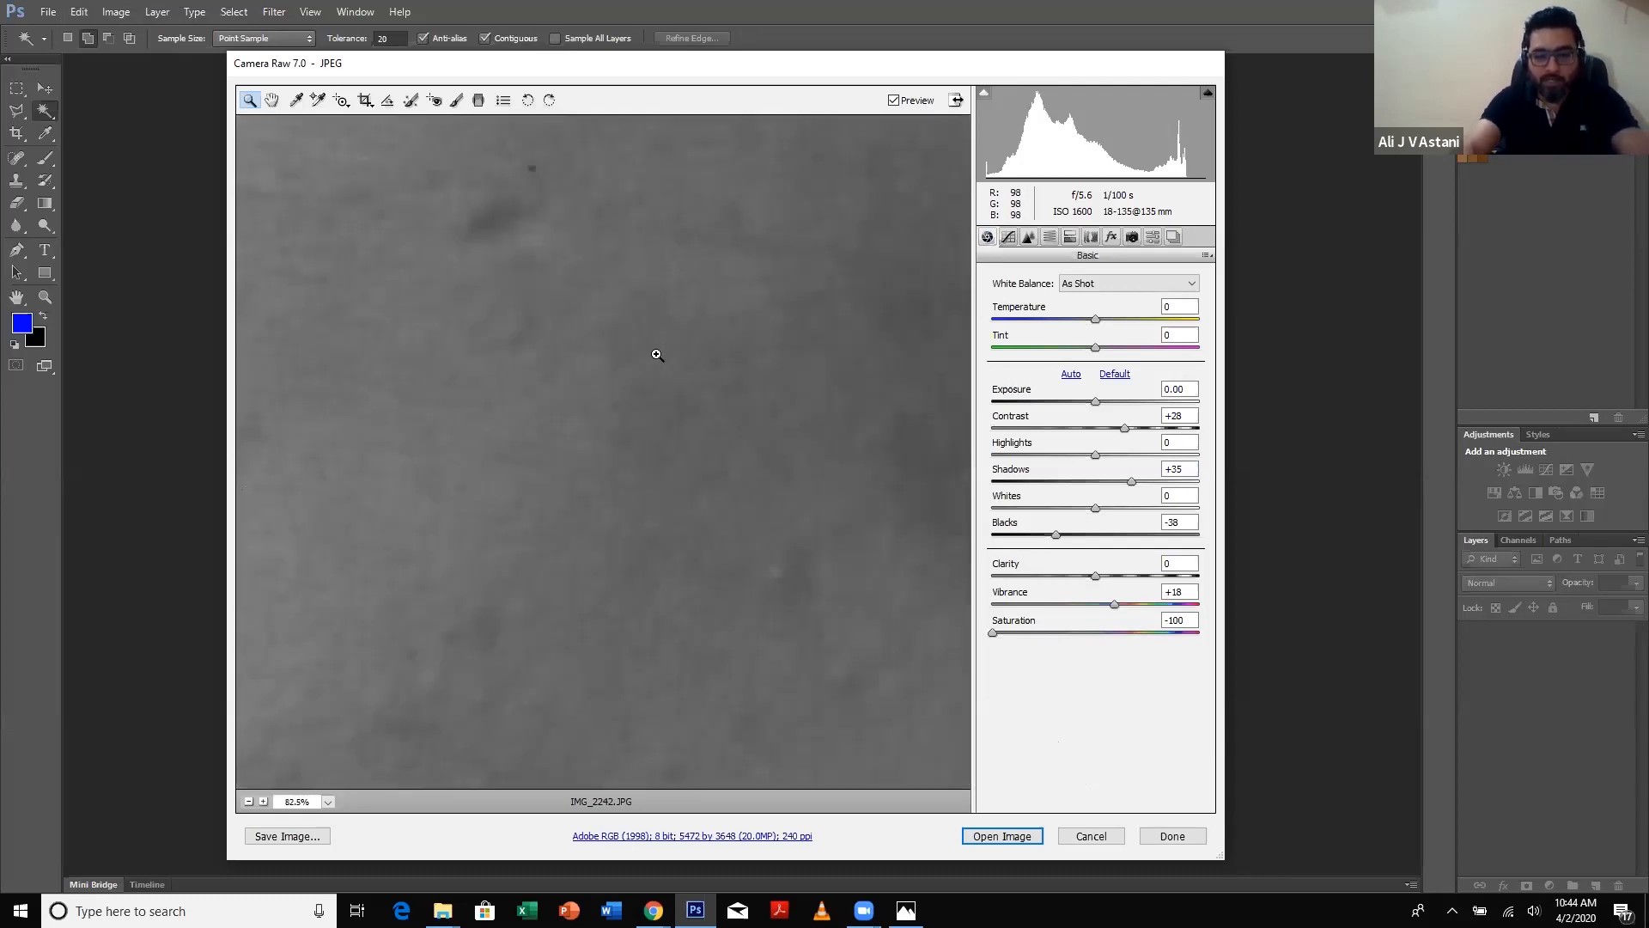
key(ctrl+minus)
key(ctrl+minus)
key(ctrl+minus)
key(ctrl+minus)
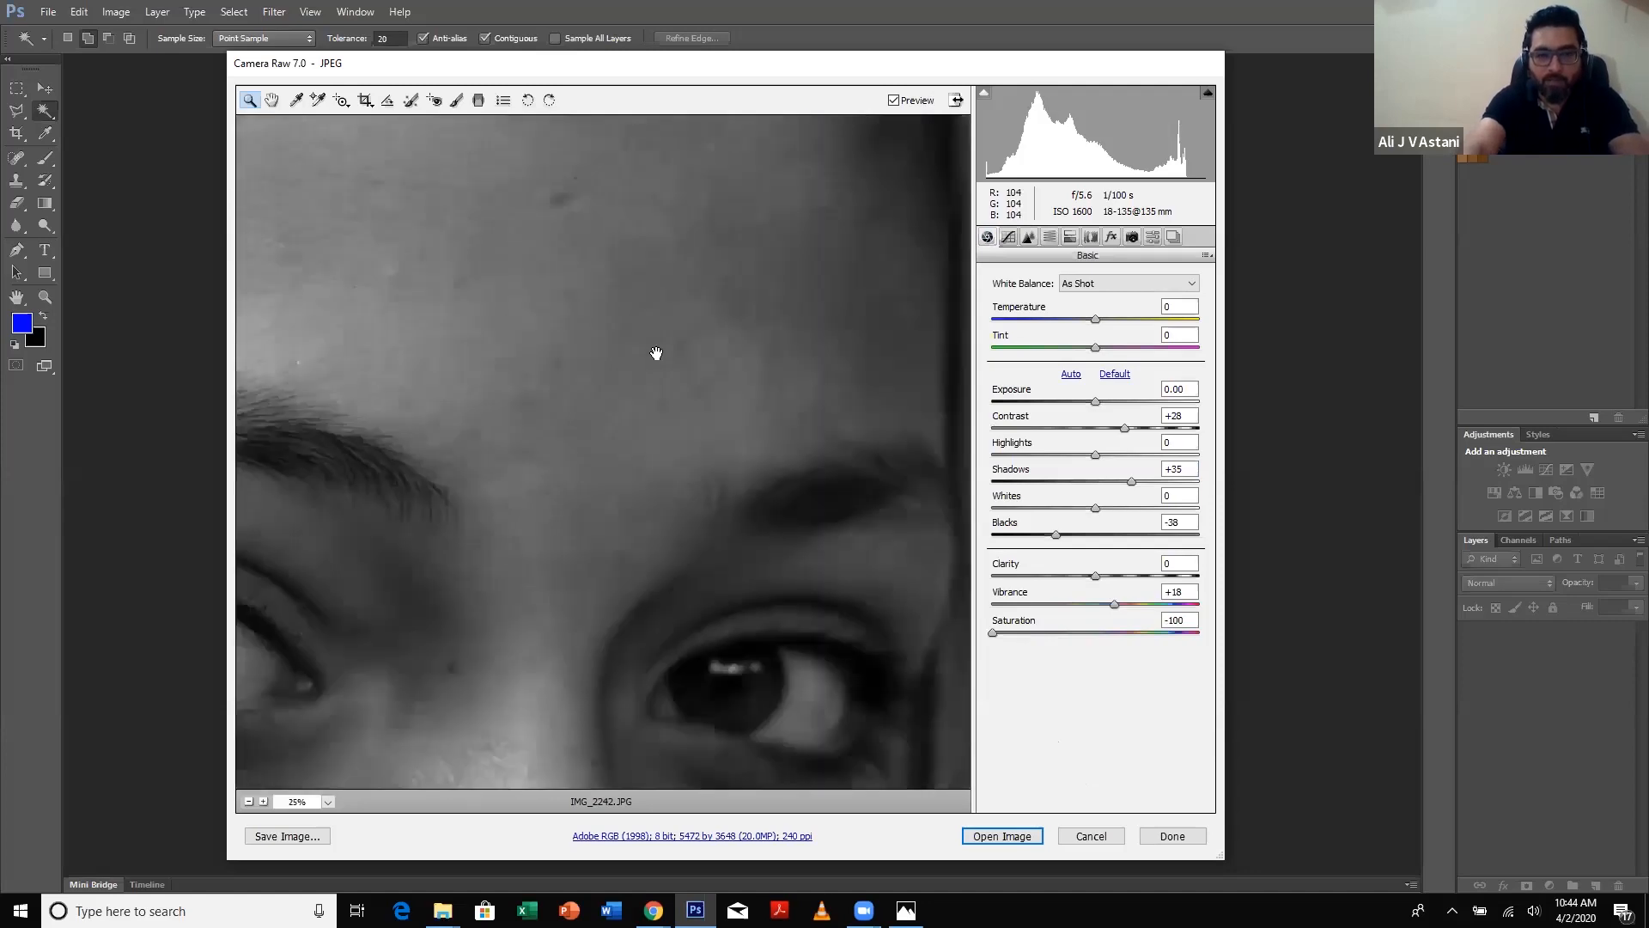
drag(597, 275, 714, 343)
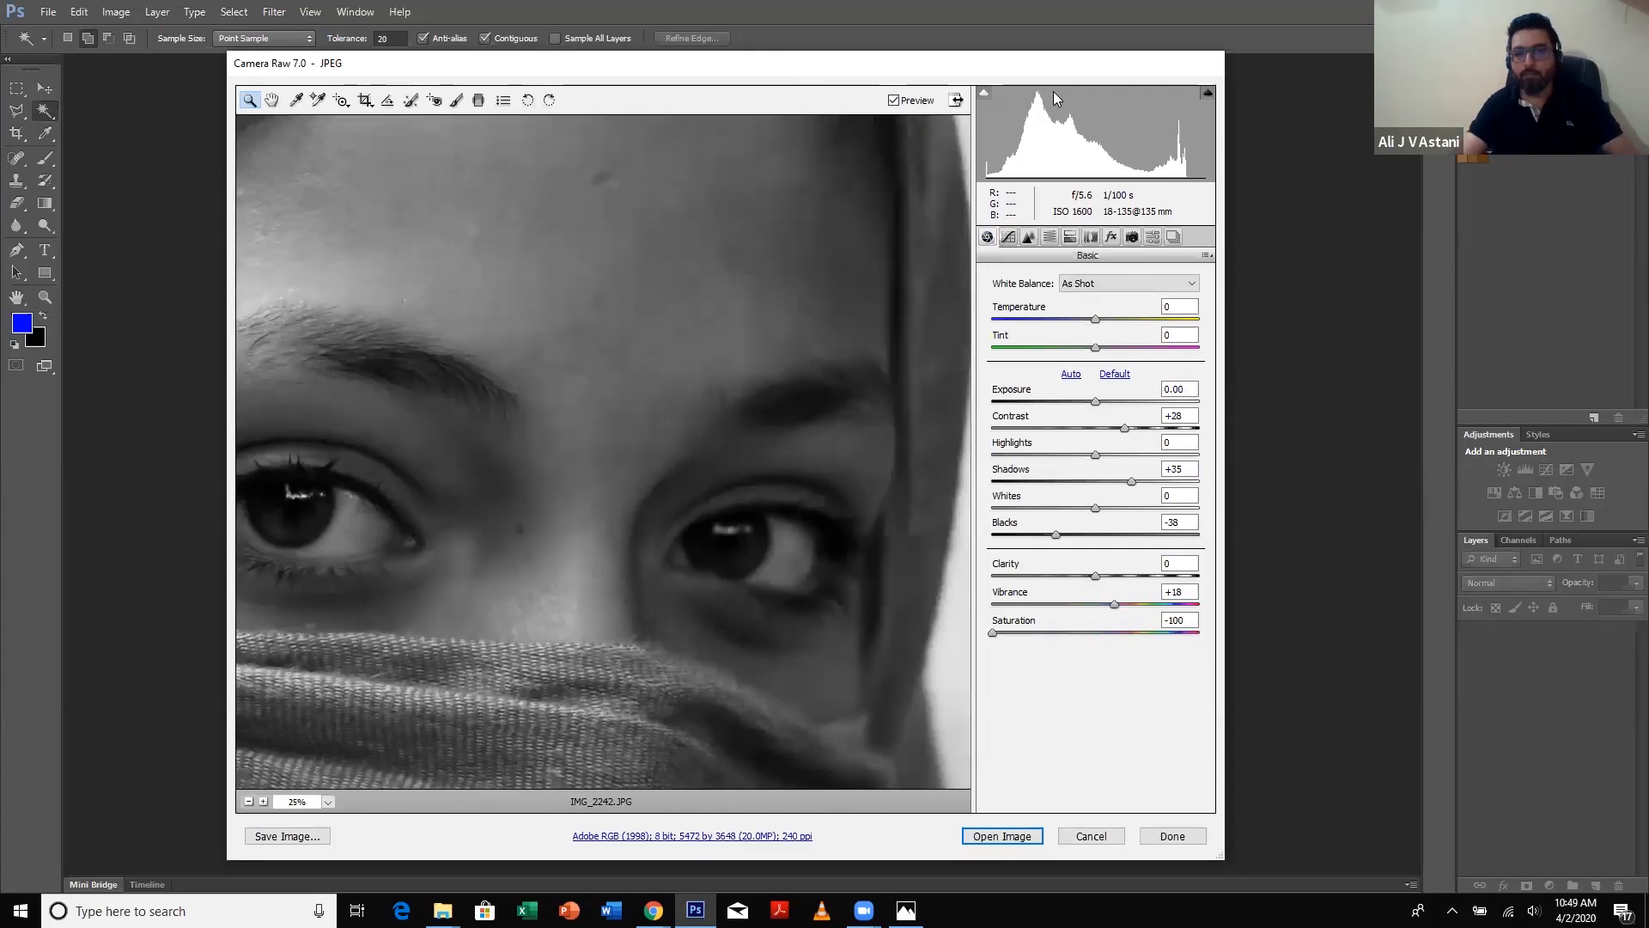
key(Return)
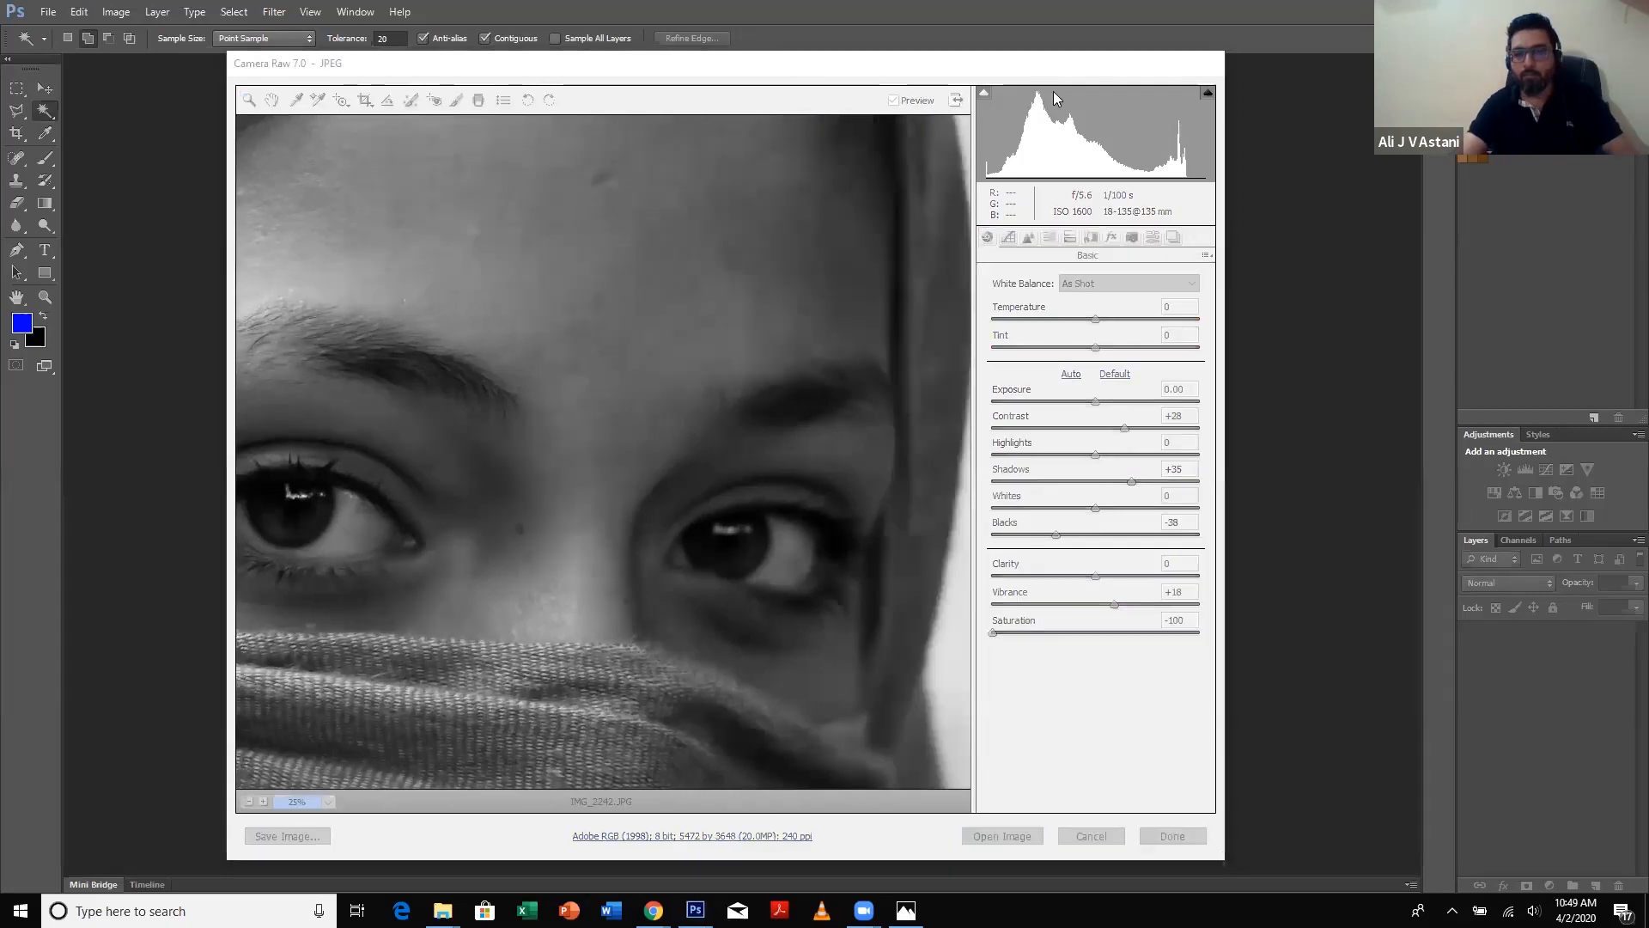
click(1053, 91)
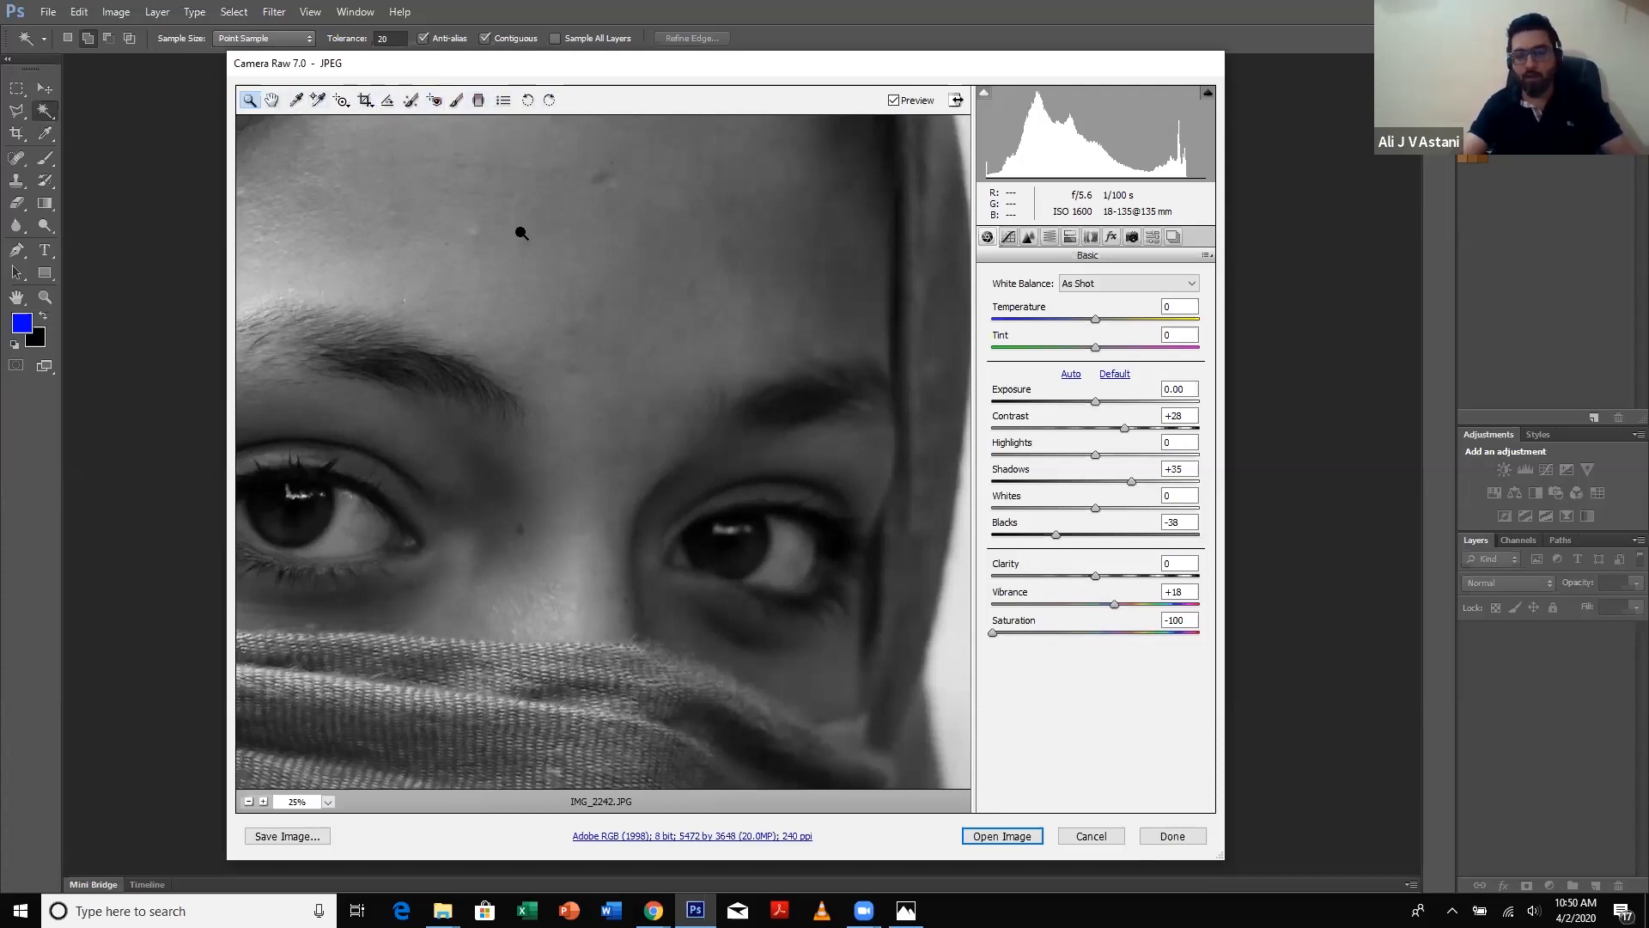
- Heal the dark blemish on the upper forehead using Spot Removal with a Radius of 10
click(410, 104)
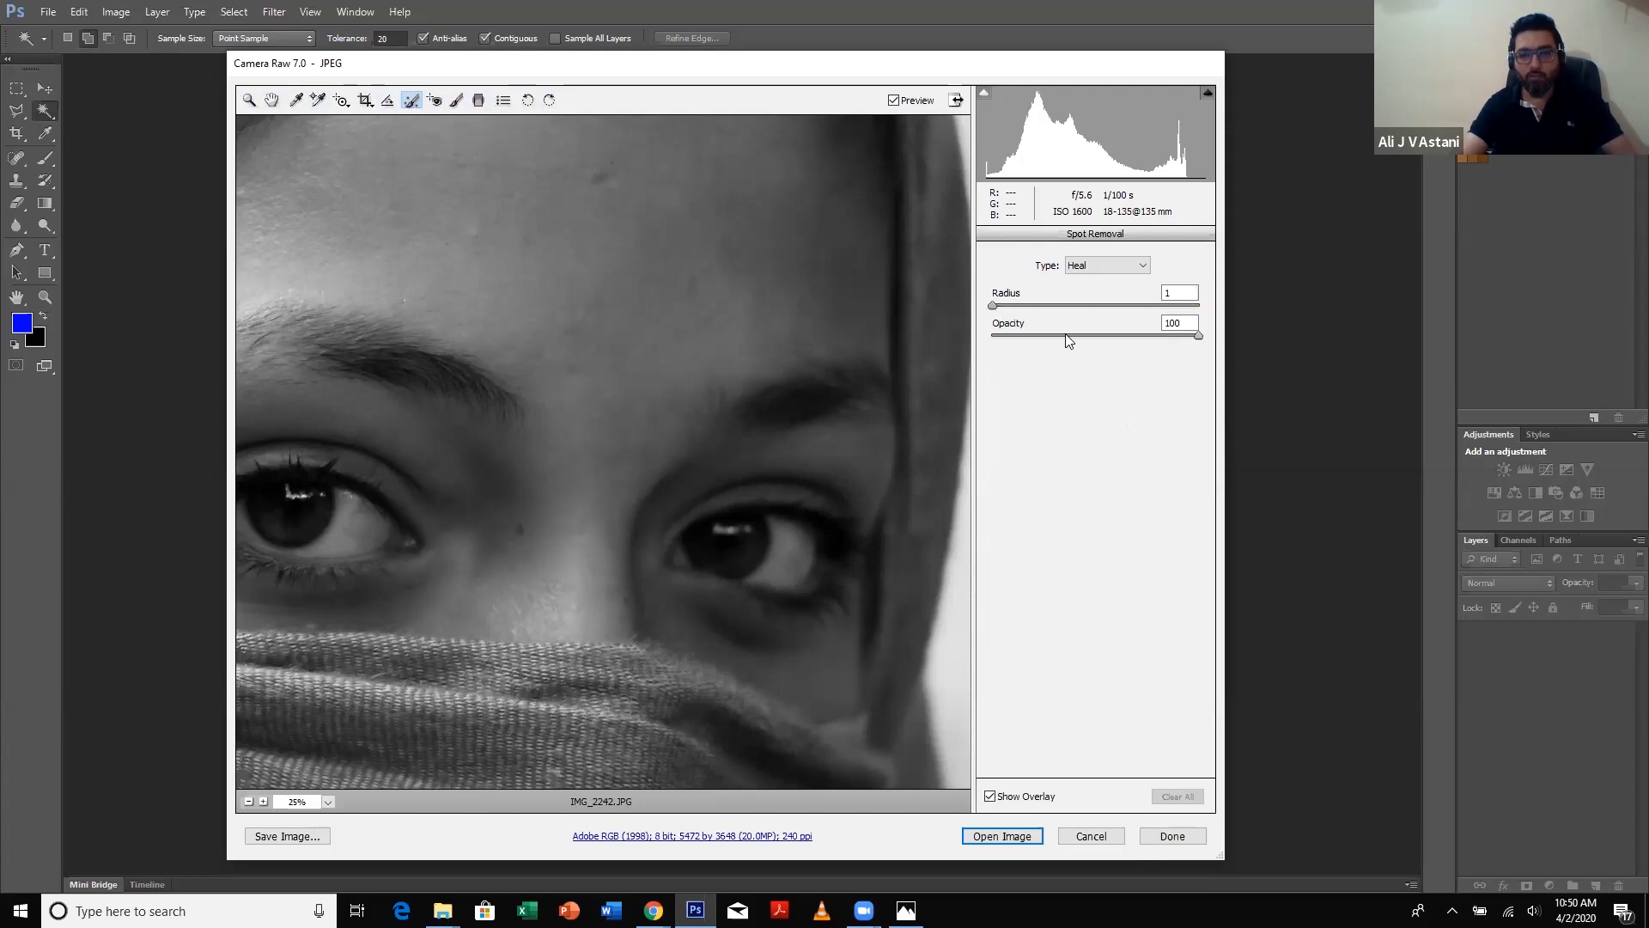
drag(992, 306, 1006, 306)
drag(1025, 302, 1011, 304)
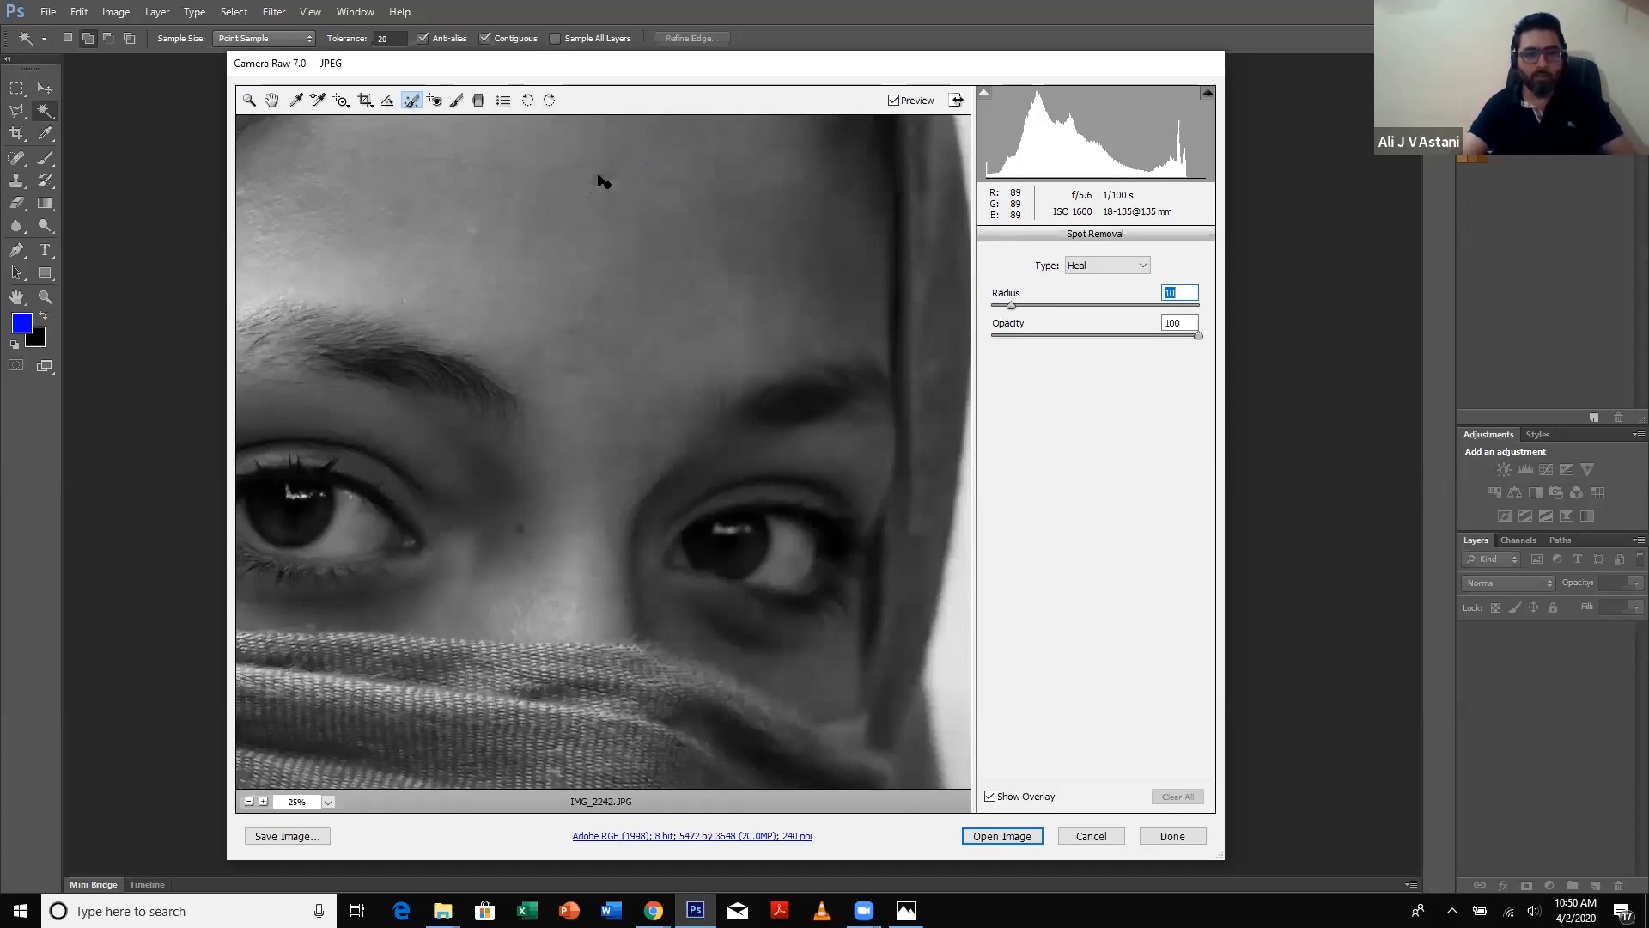
click(644, 157)
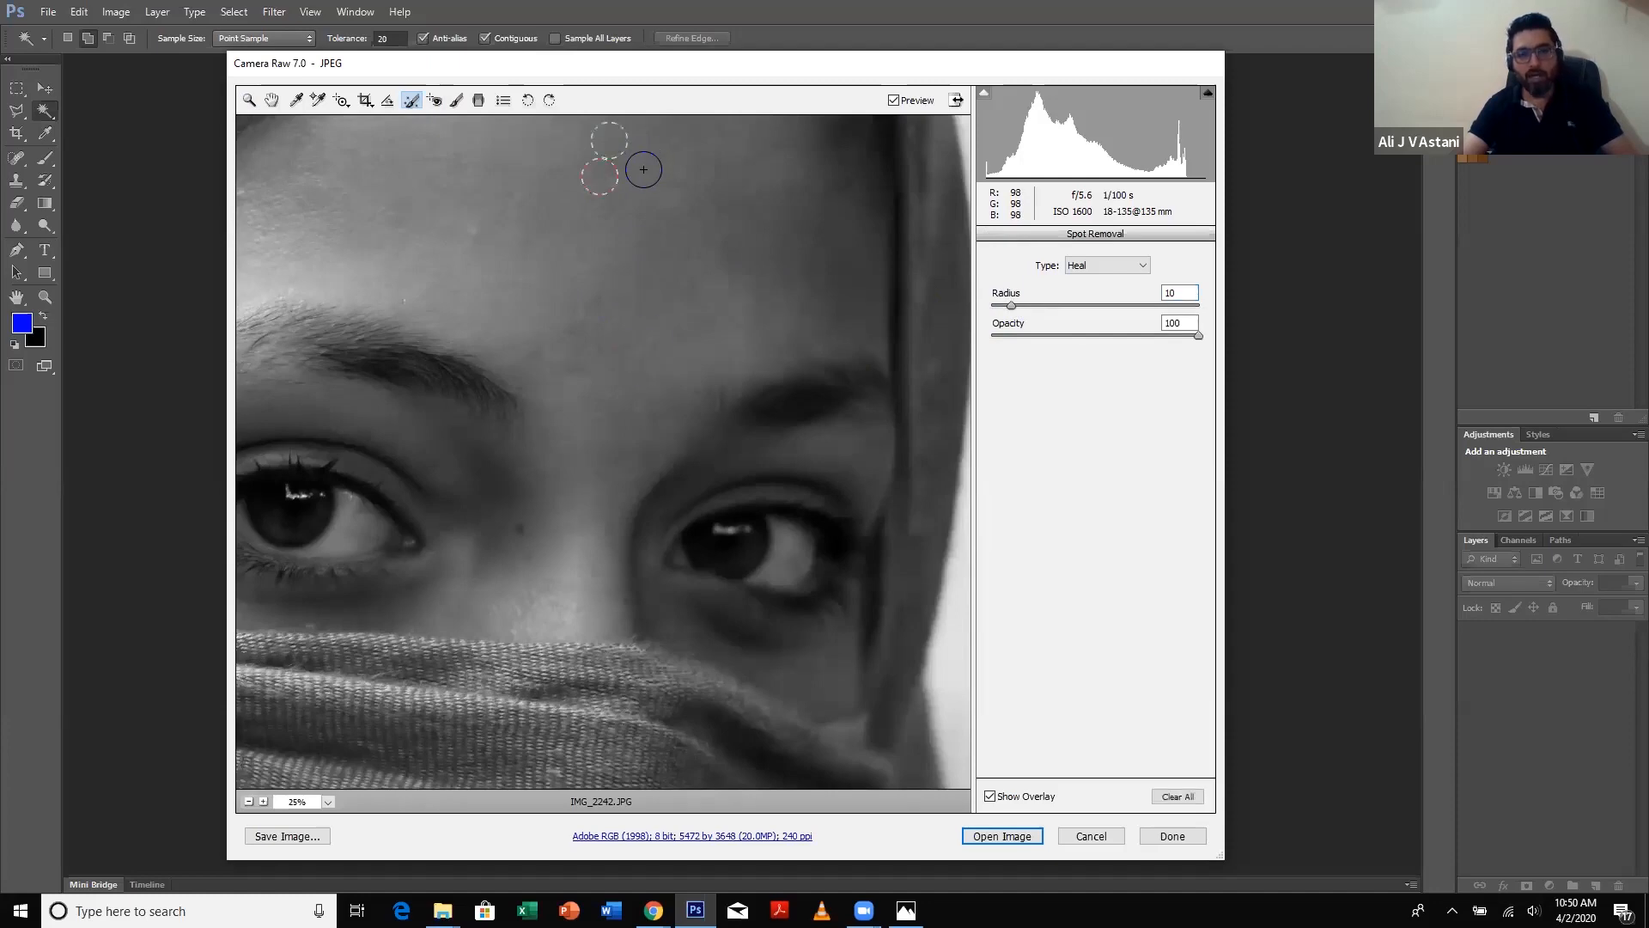
drag(766, 303, 809, 435)
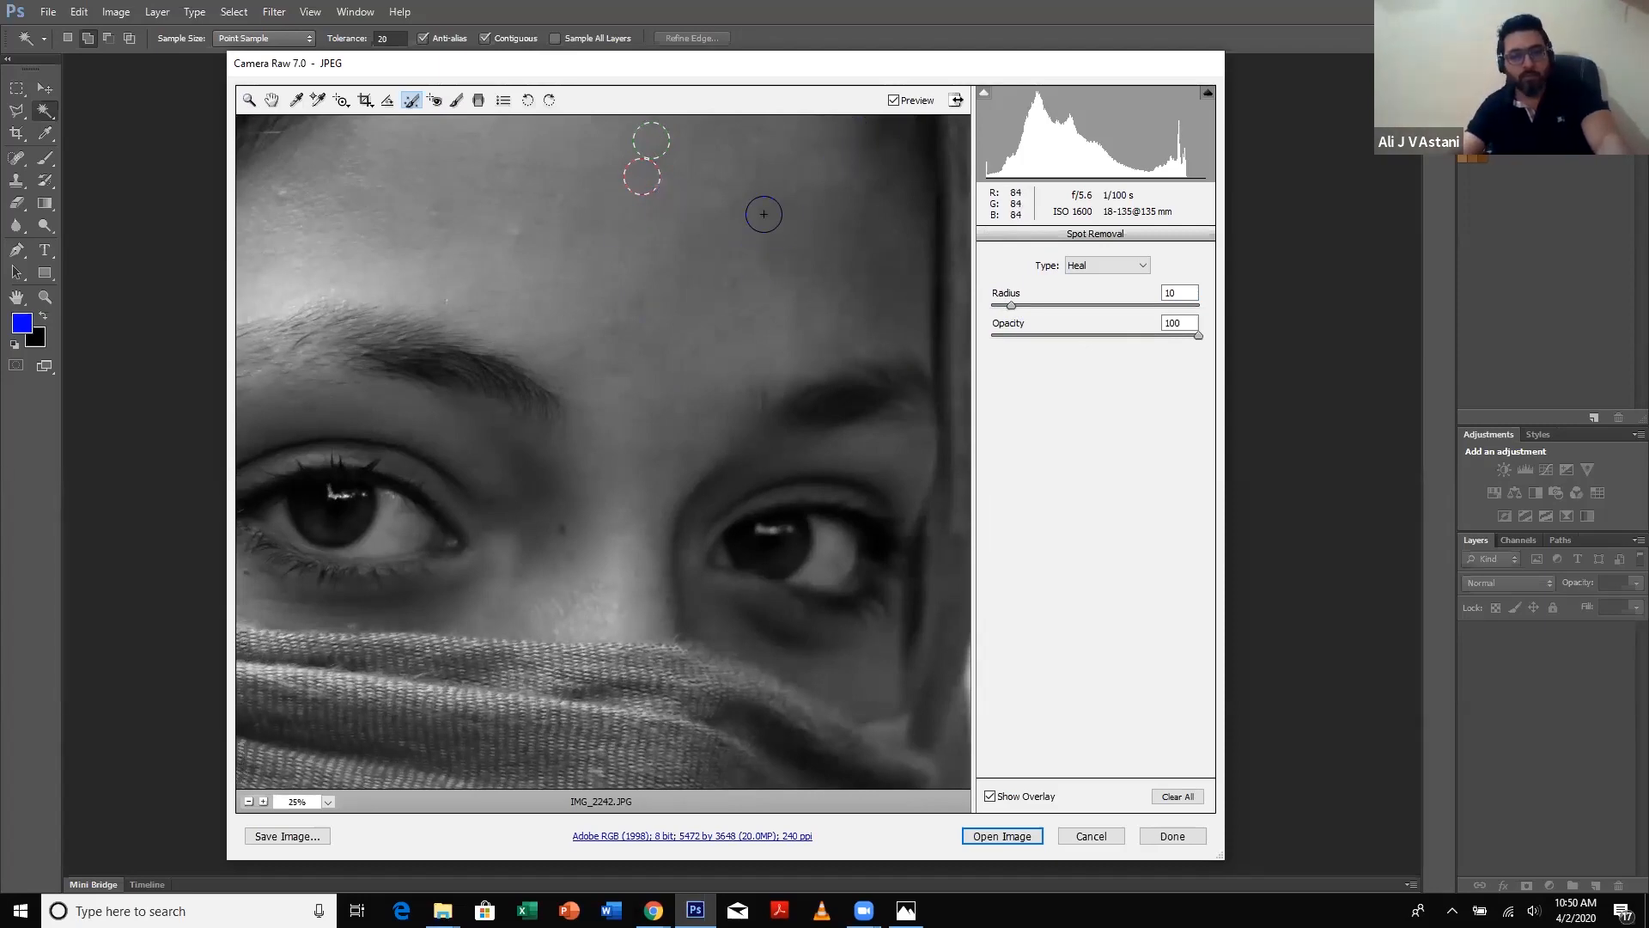
drag(464, 232, 647, 274)
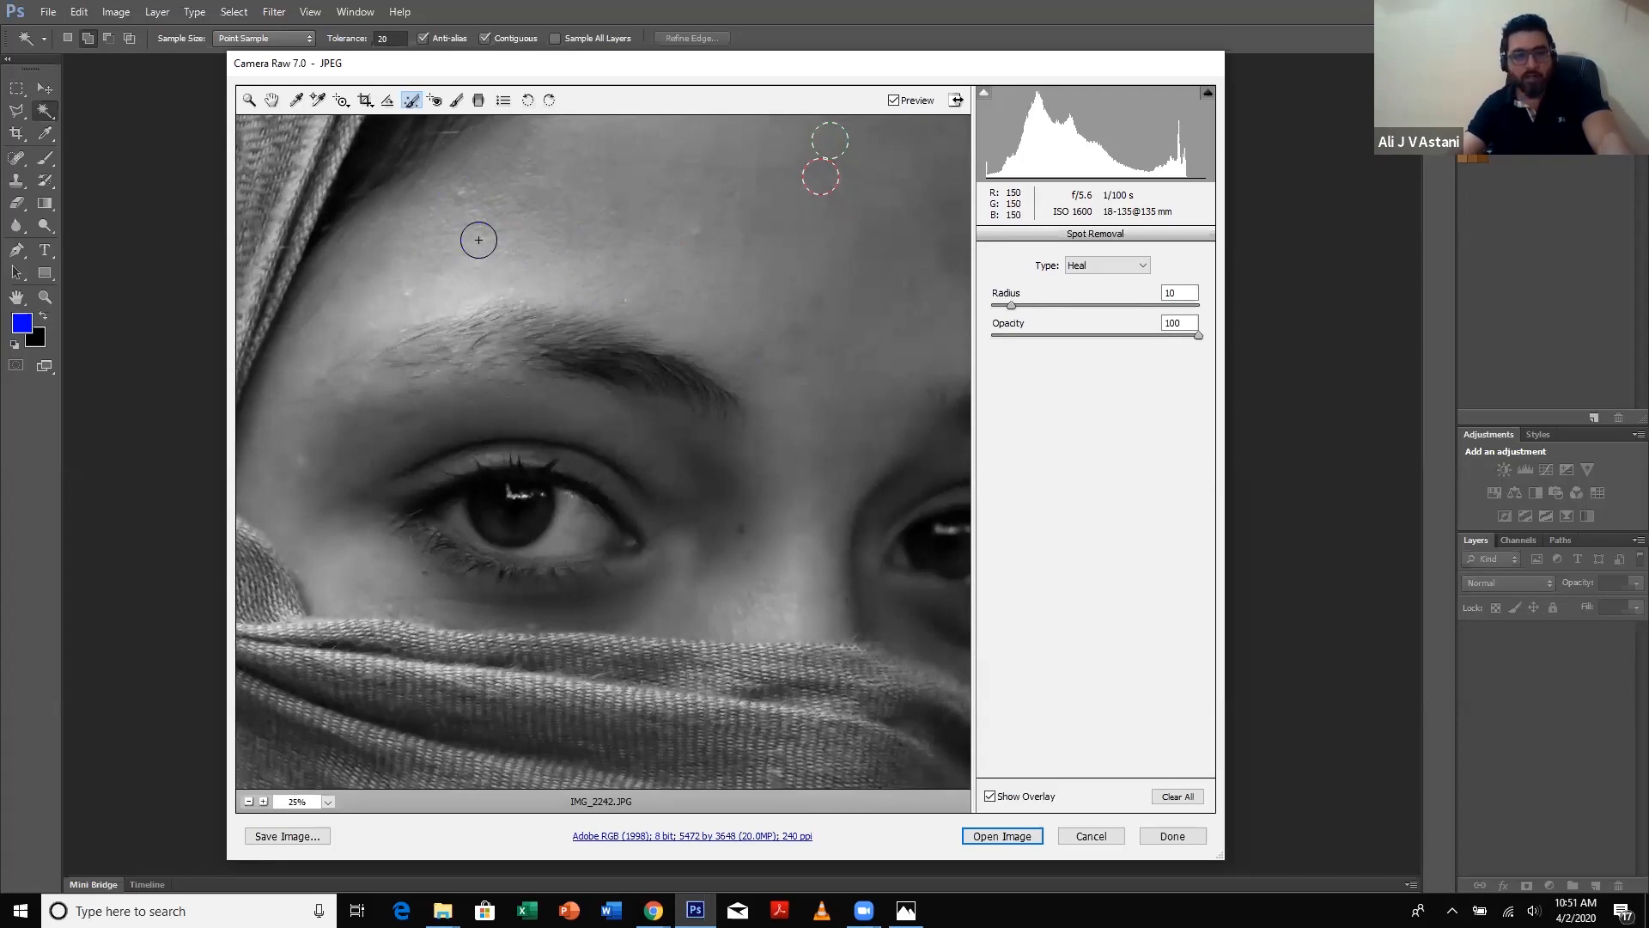
- Heal the small spot on the forehead above the eyebrow with Radius 10 and the mole beside the nose with Radius 6
click(459, 195)
key(space)
drag(807, 408, 732, 206)
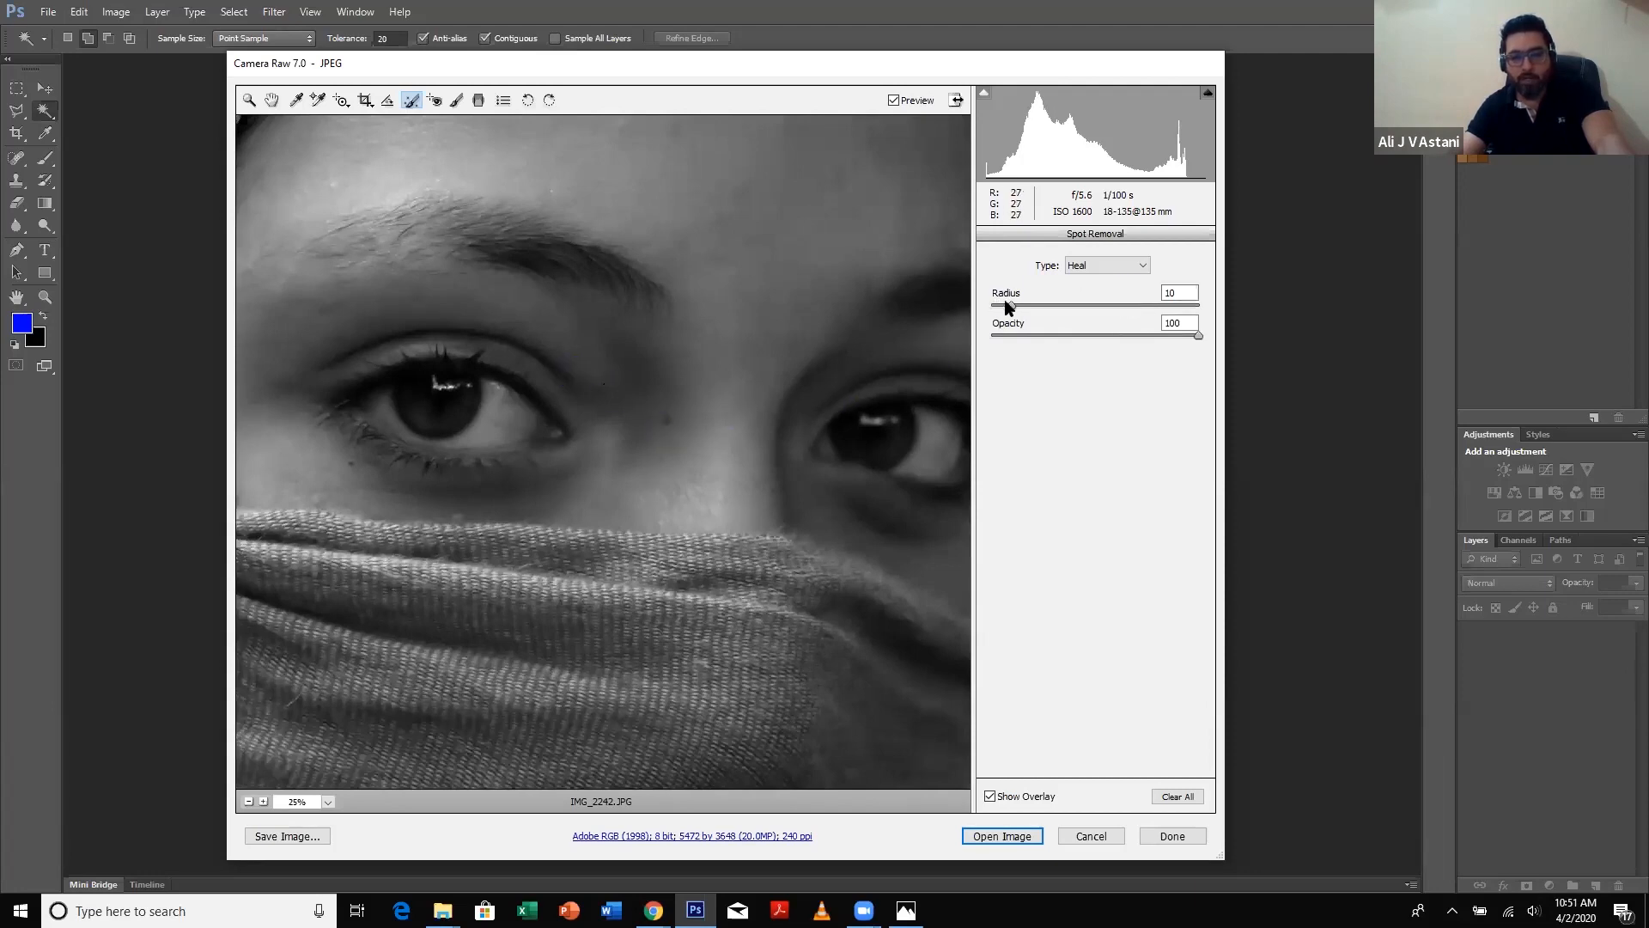
drag(1005, 309, 995, 308)
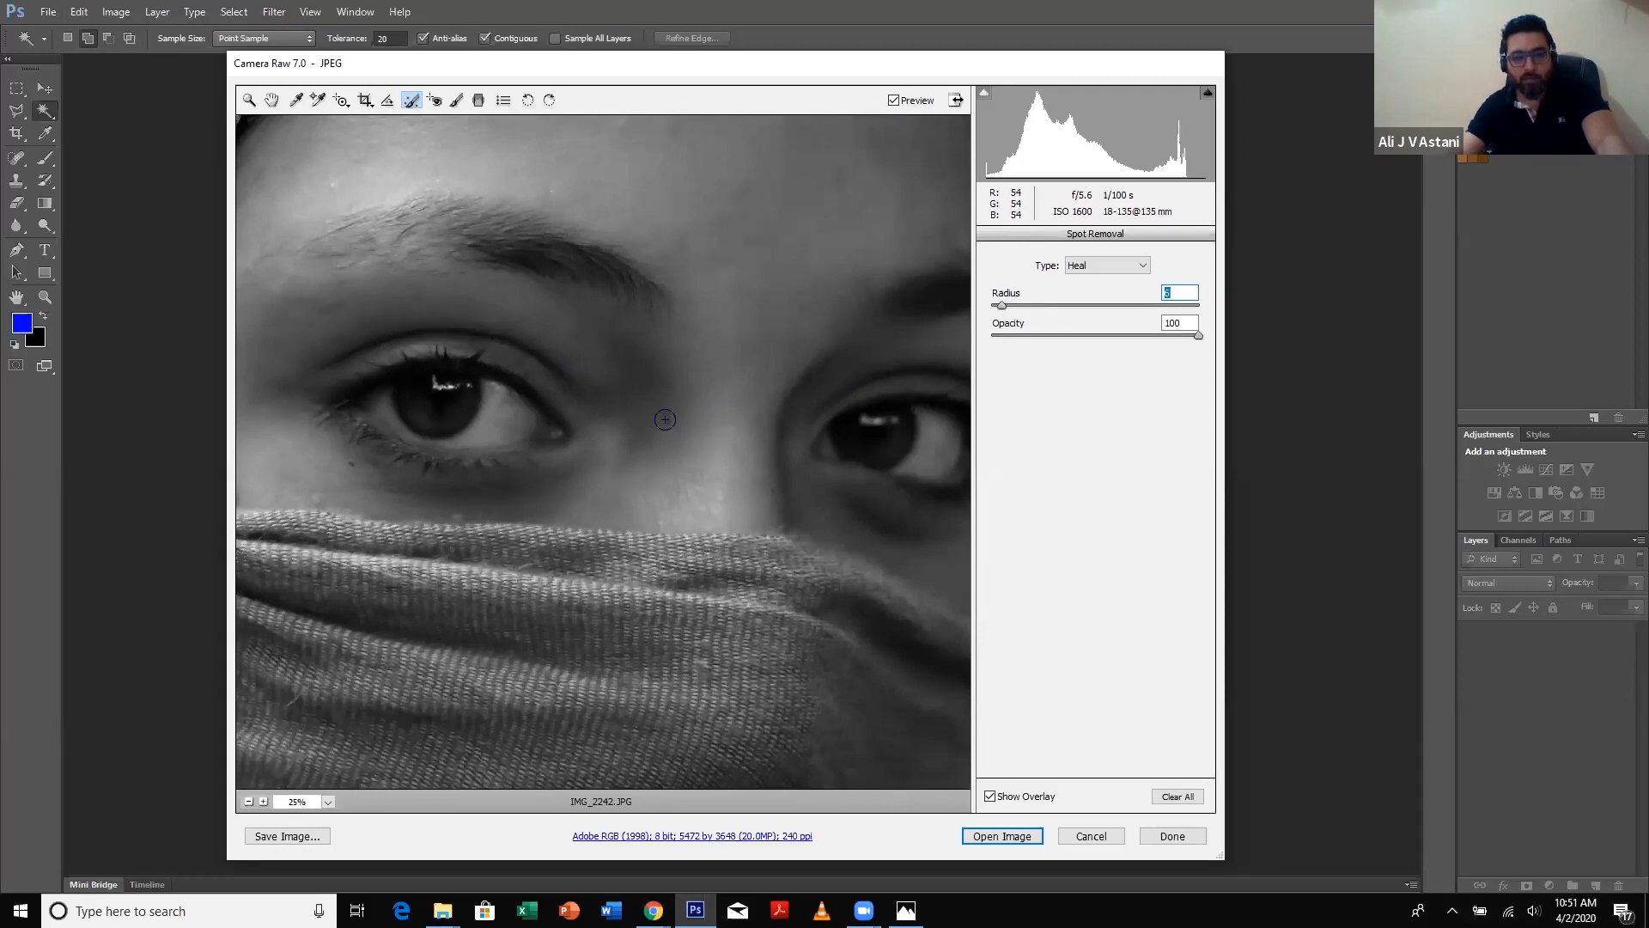
key(ctrl+plus)
key(ctrl+plus)
key(ctrl+plus)
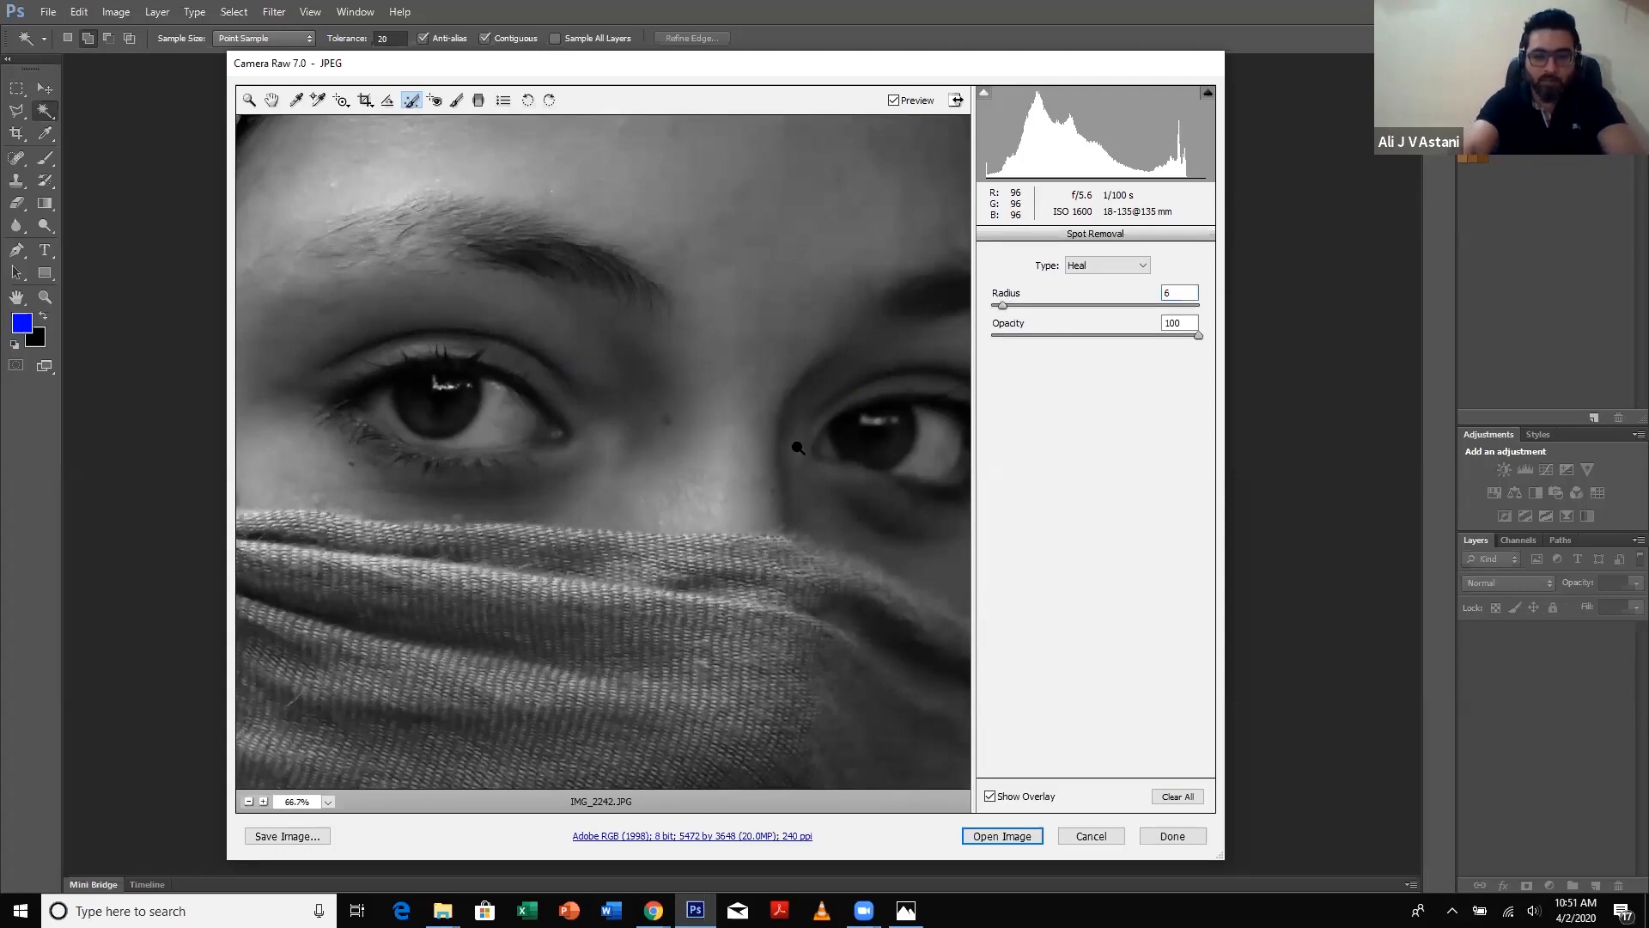
click(775, 370)
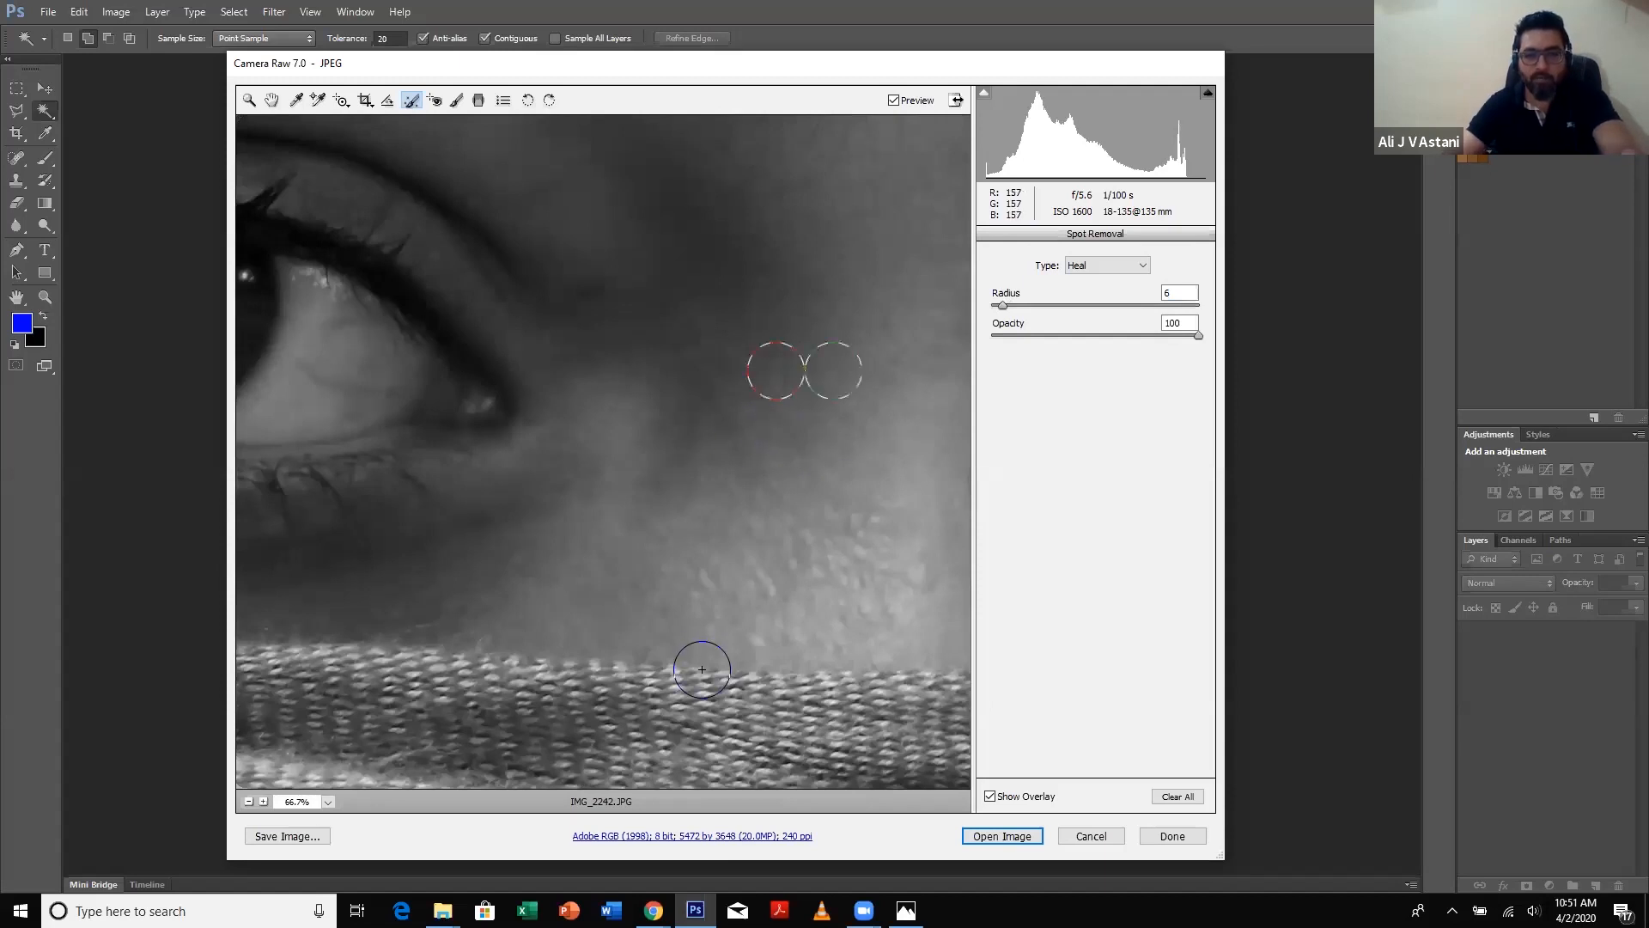
key(ctrl+0)
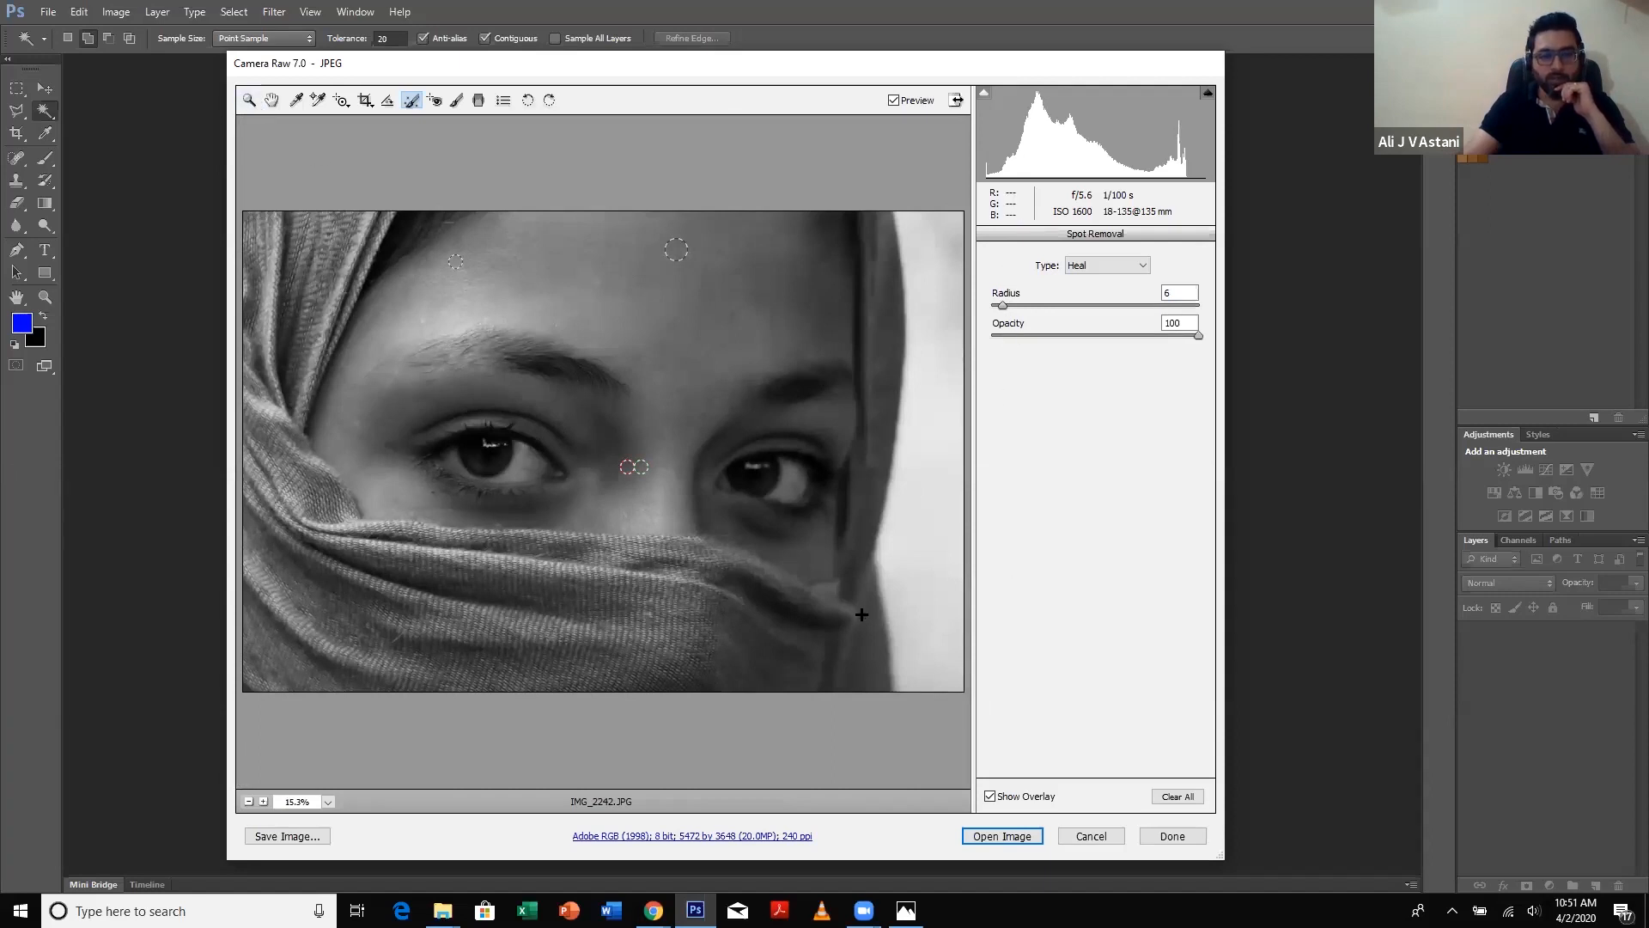
- Leave Spot Removal and open the adjusted portrait from Camera Raw in the main Photoshop workspace
click(249, 100)
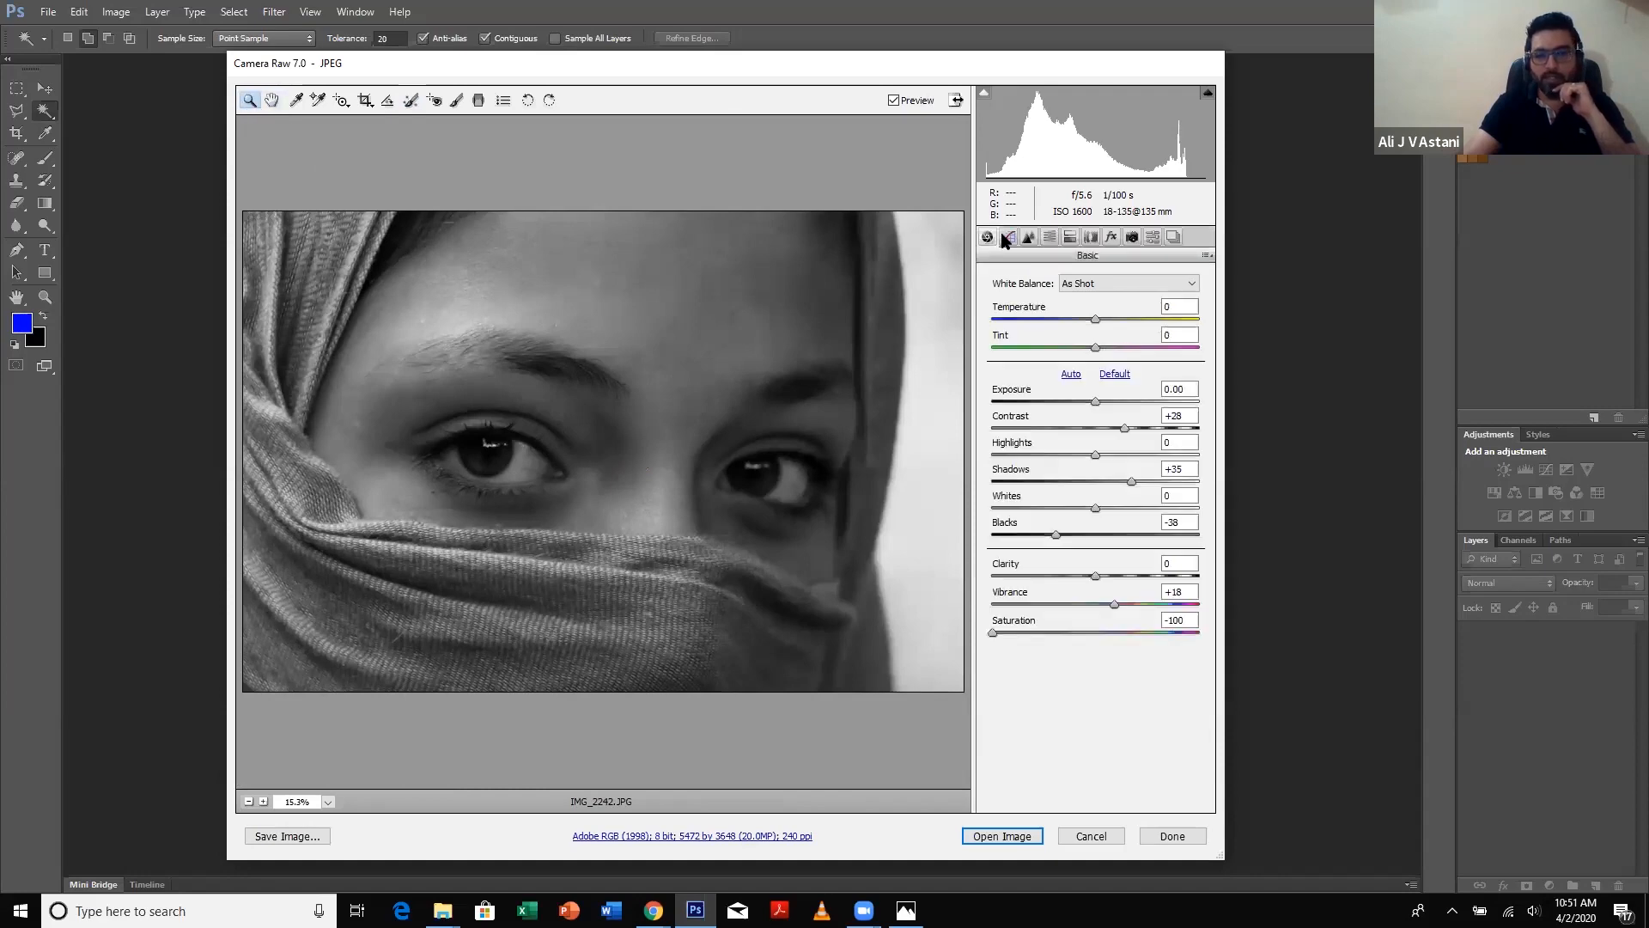
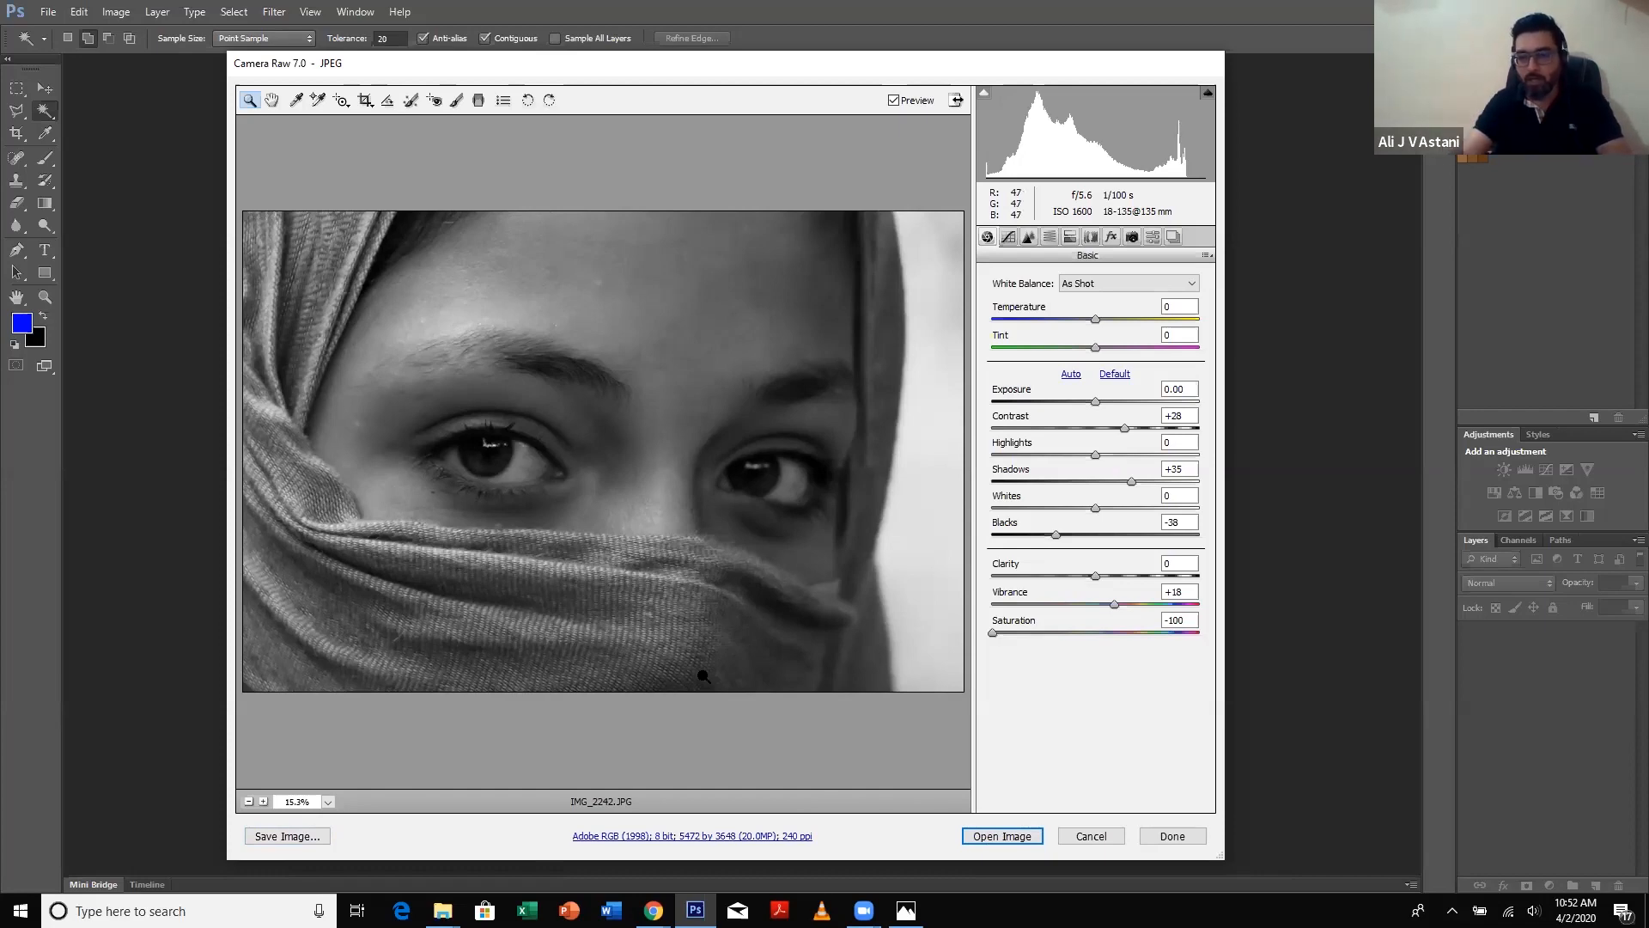
click(1003, 834)
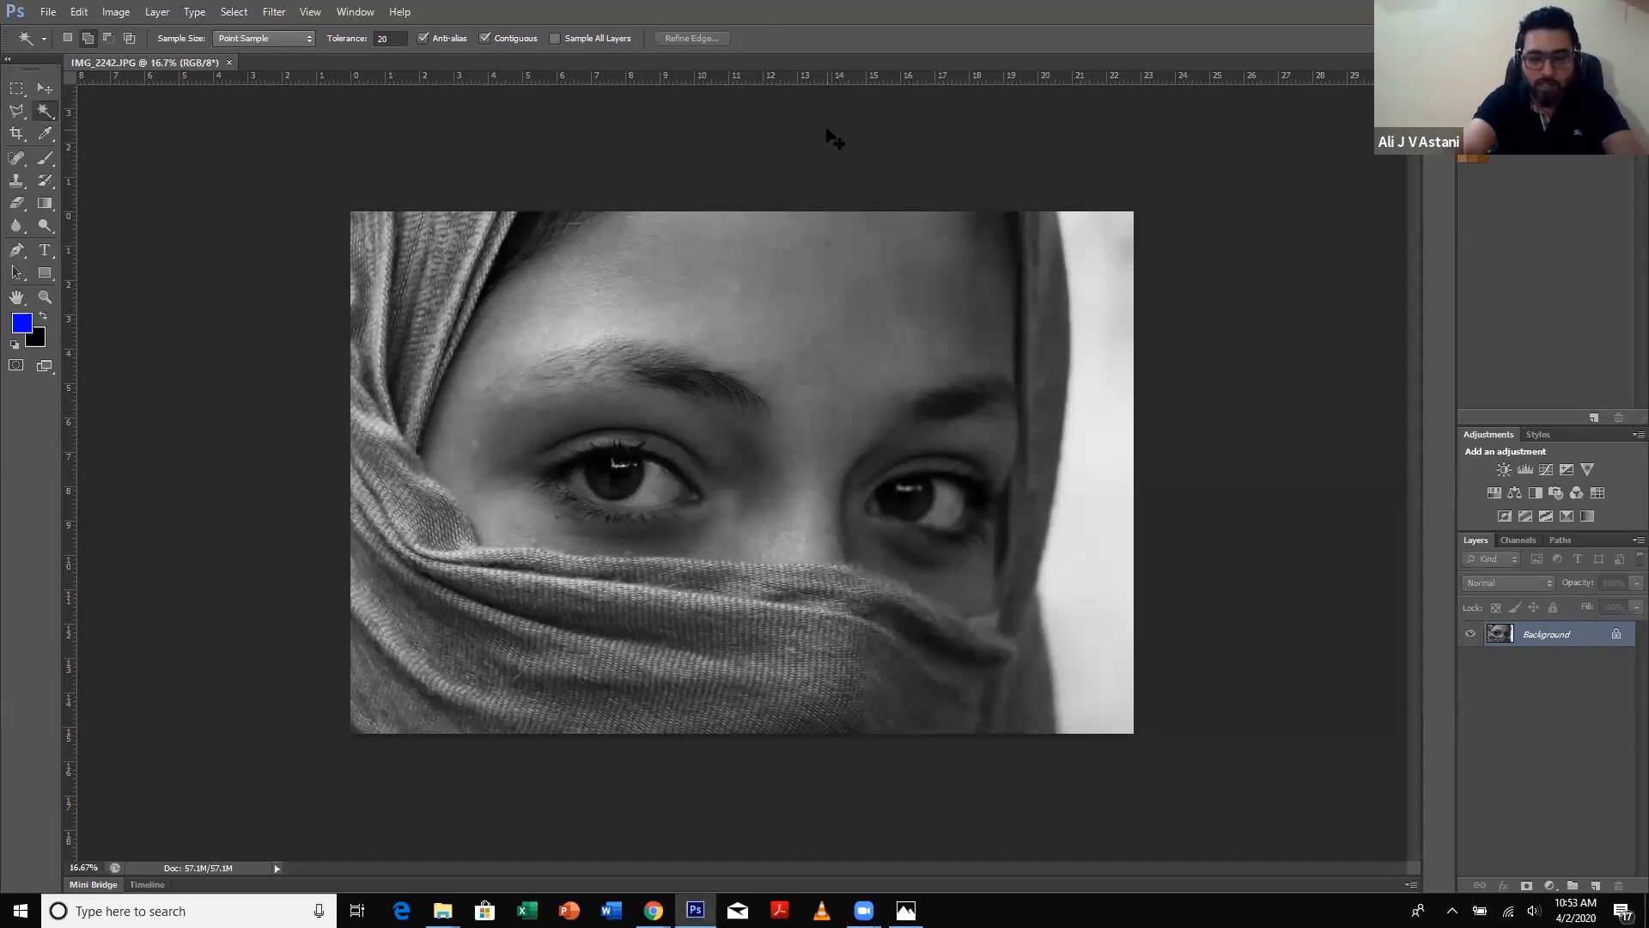
scroll(832, 140, up, 3)
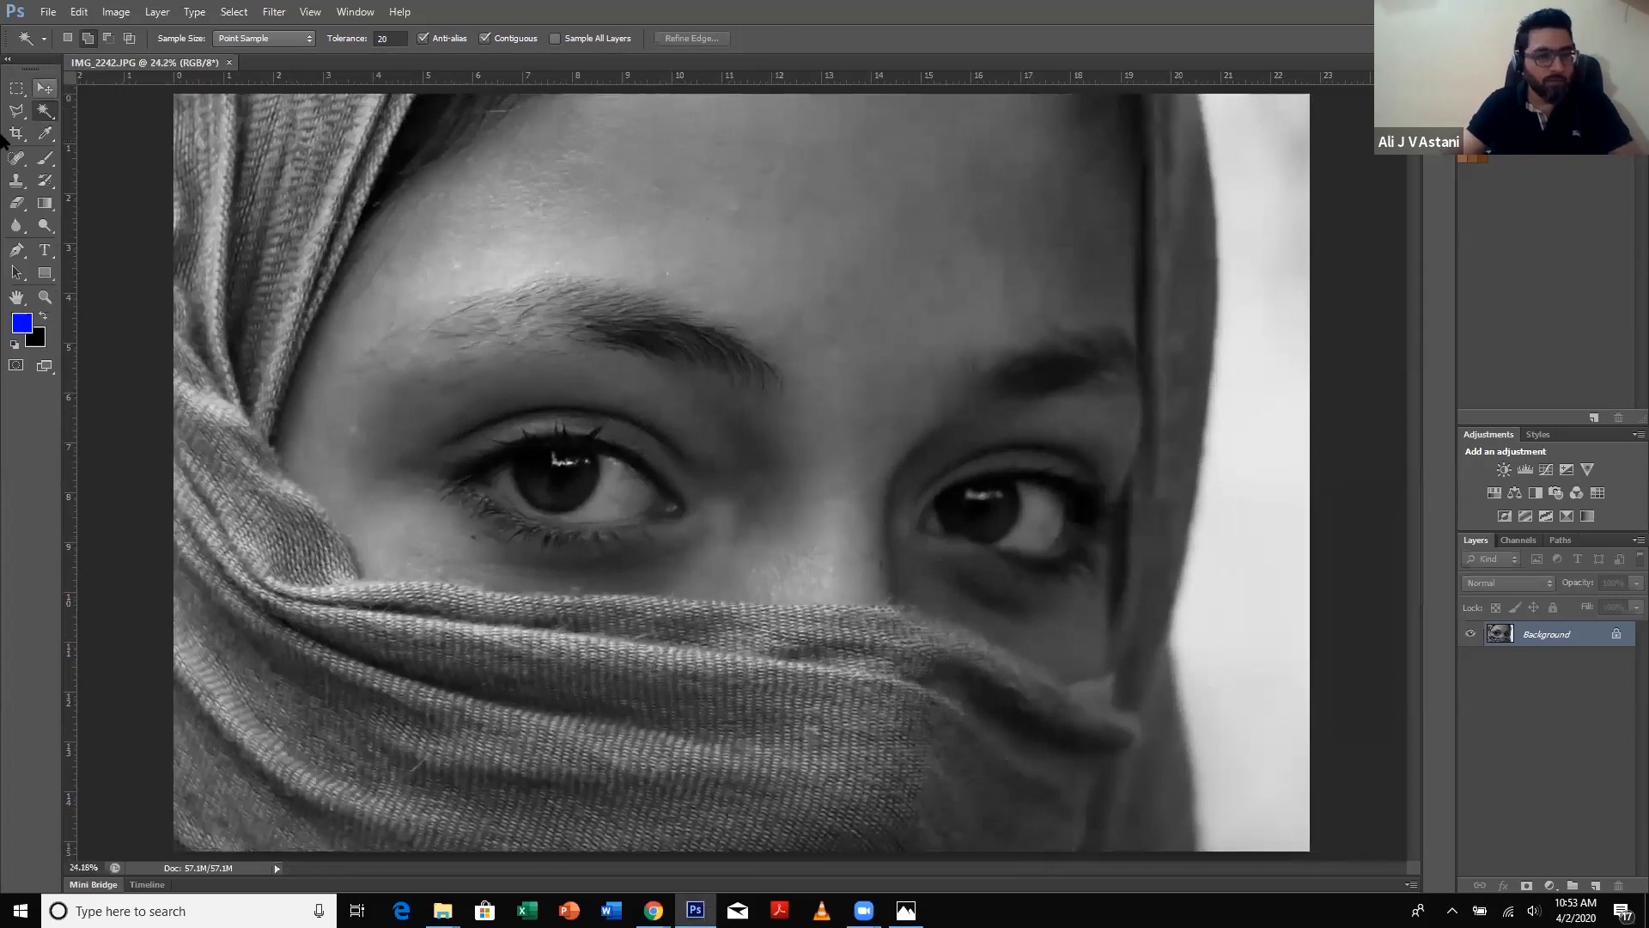
- Compare the options offered by the Dodge, Move, Rectangular Marquee and Eraser tools, and see which tools are grouped with Dodge
click(44, 226)
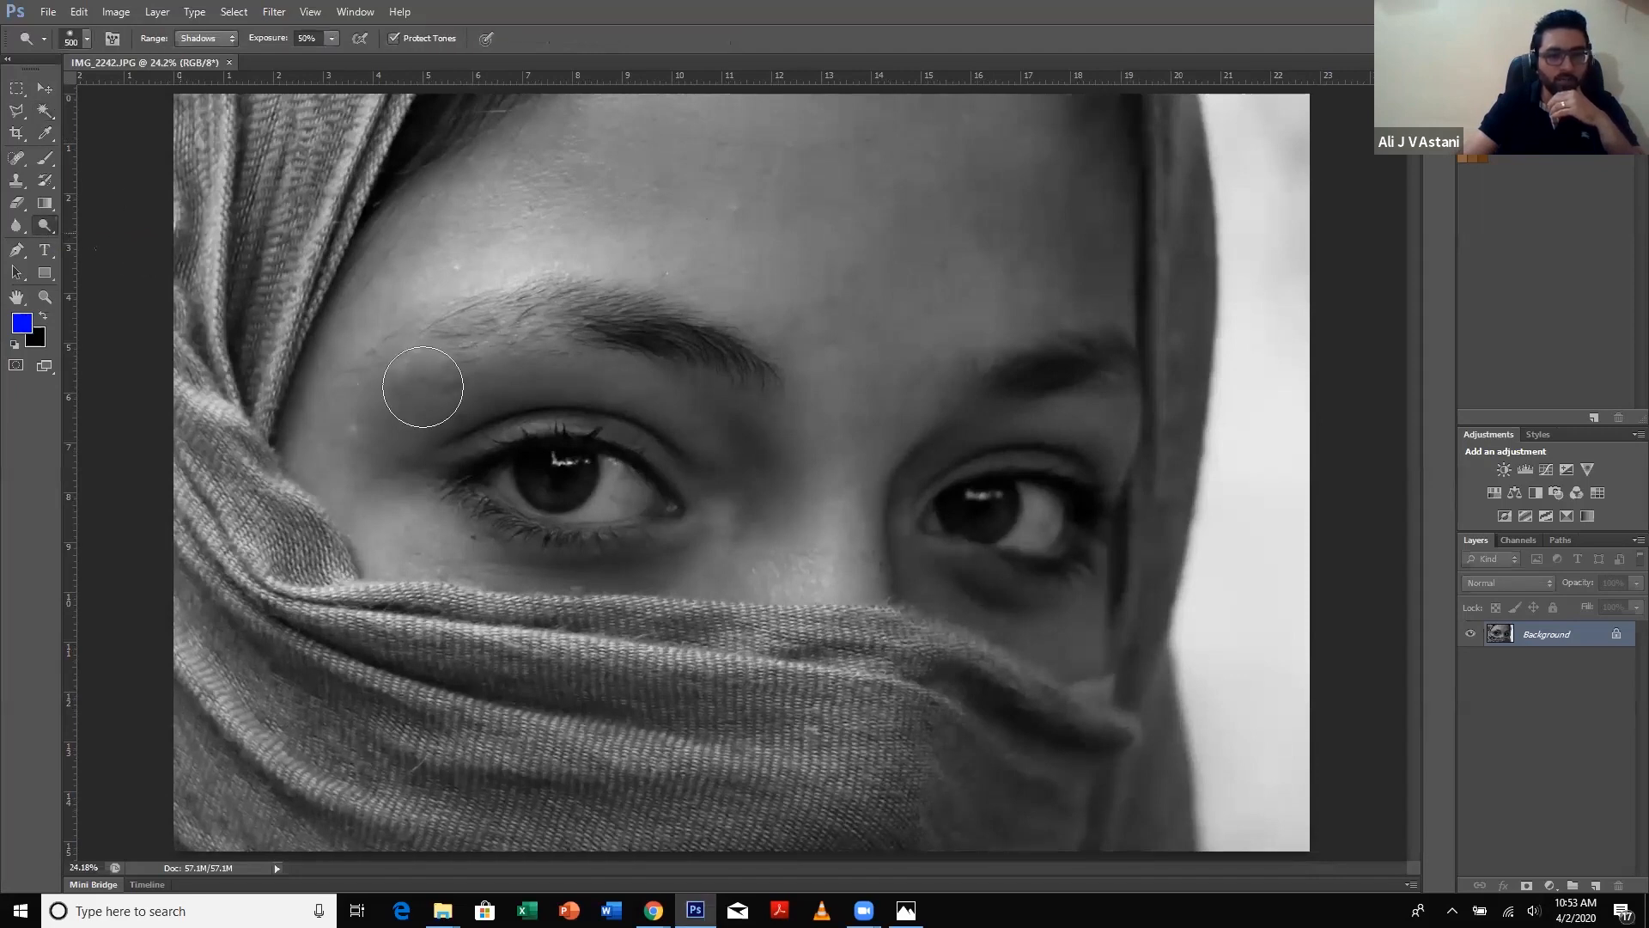
right_click(46, 227)
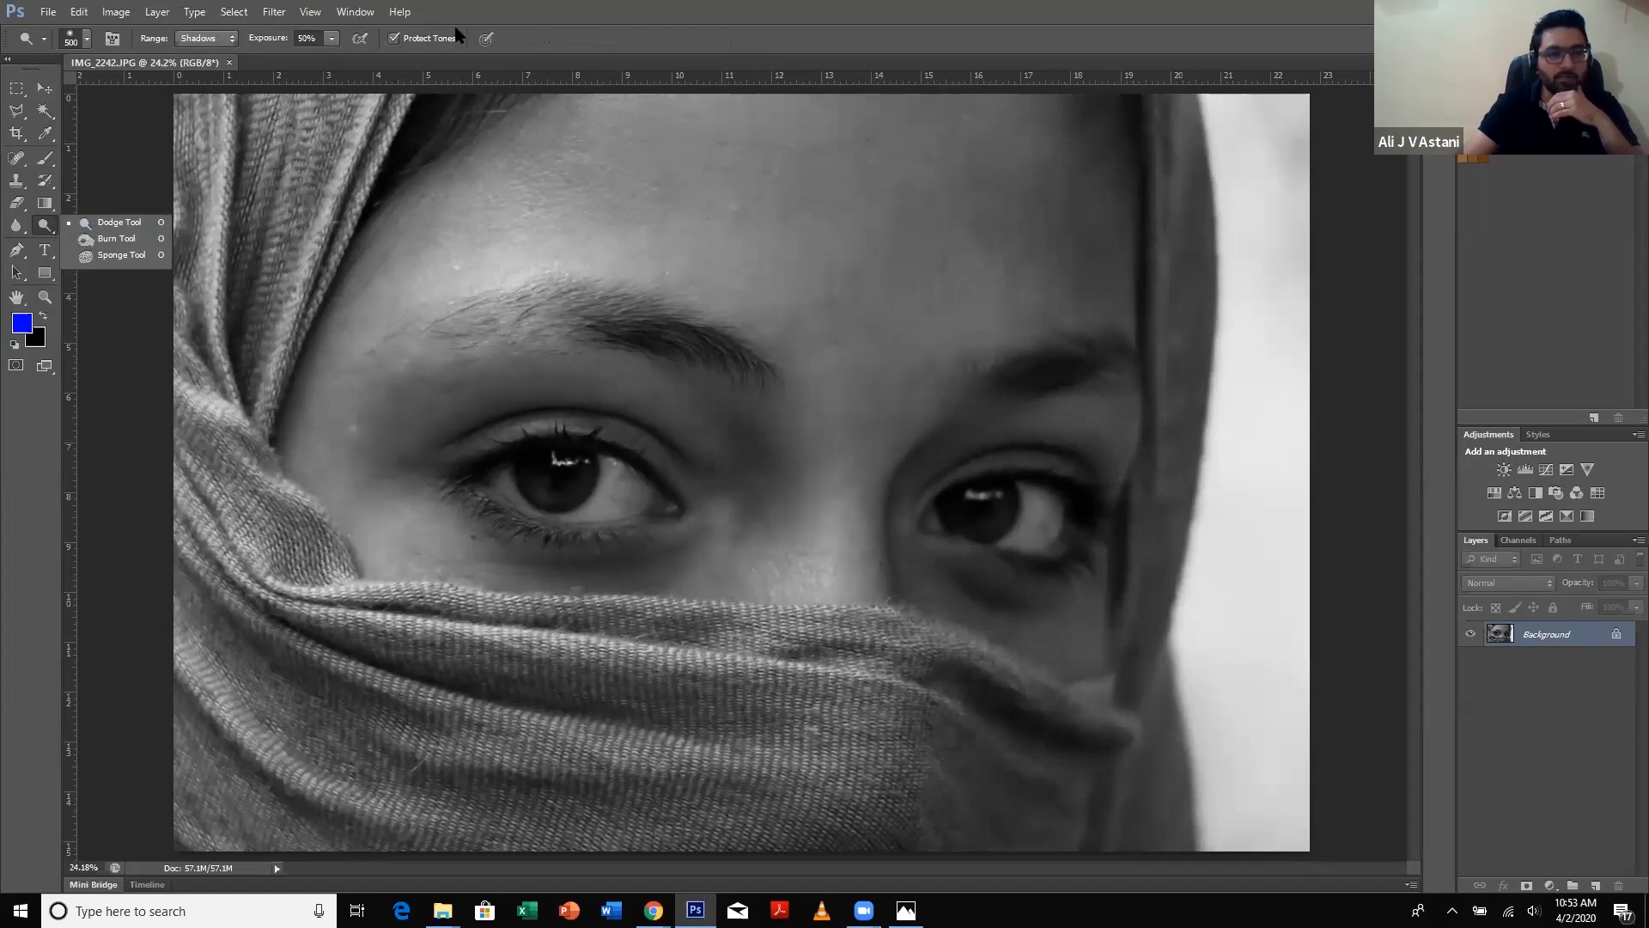
click(405, 46)
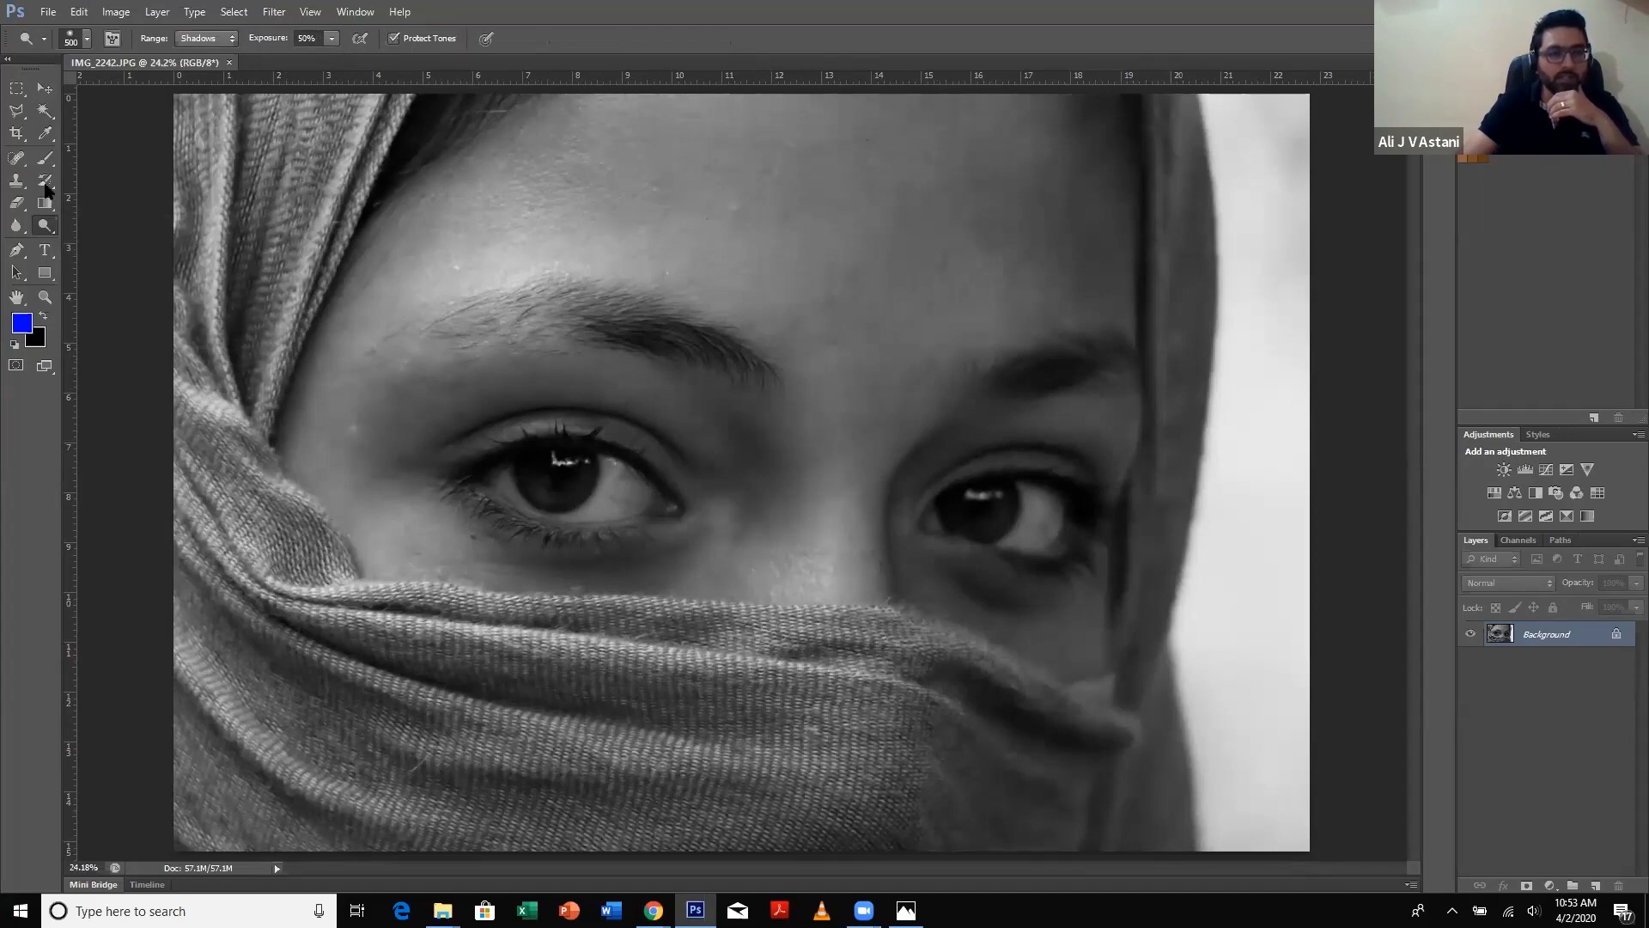
click(43, 90)
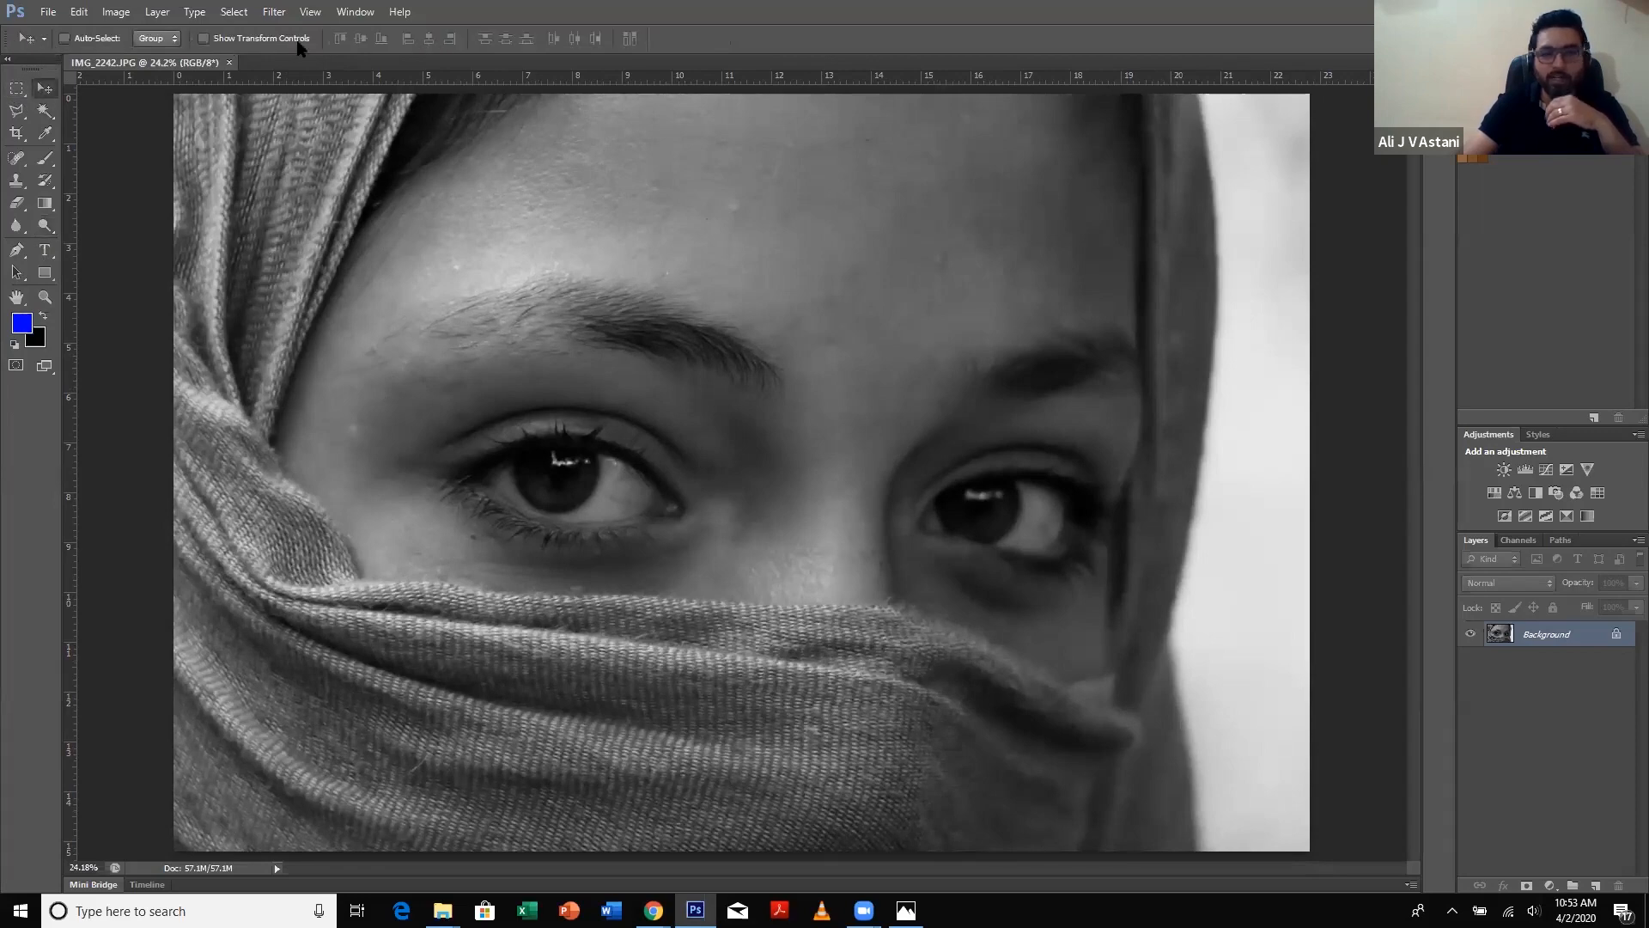
click(44, 225)
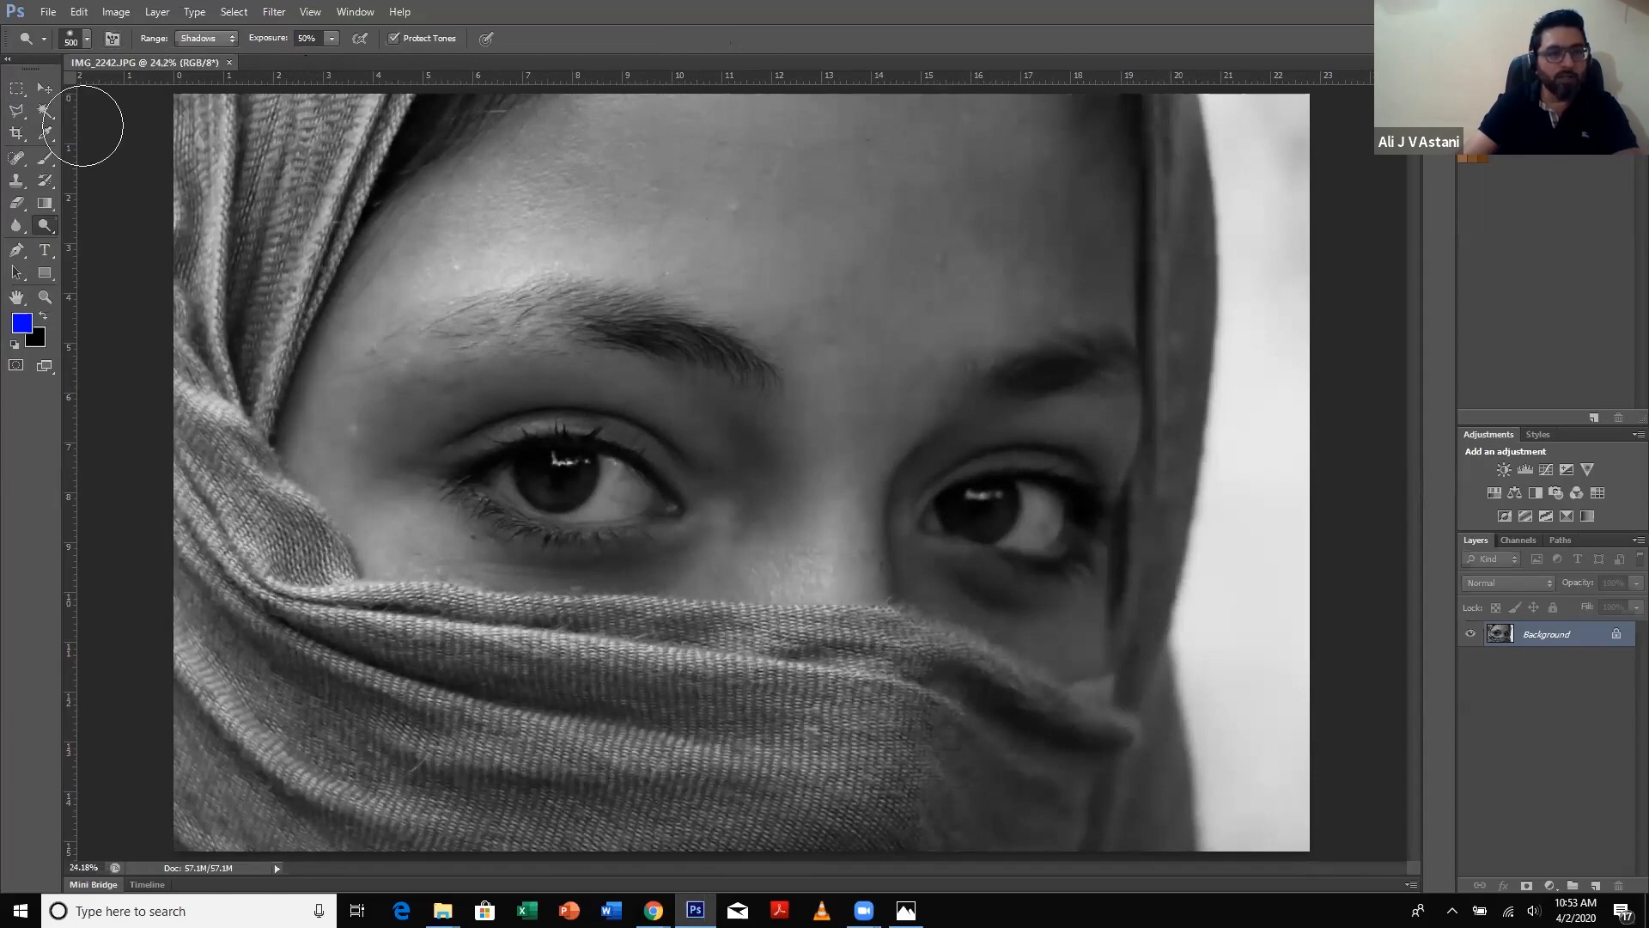
click(19, 90)
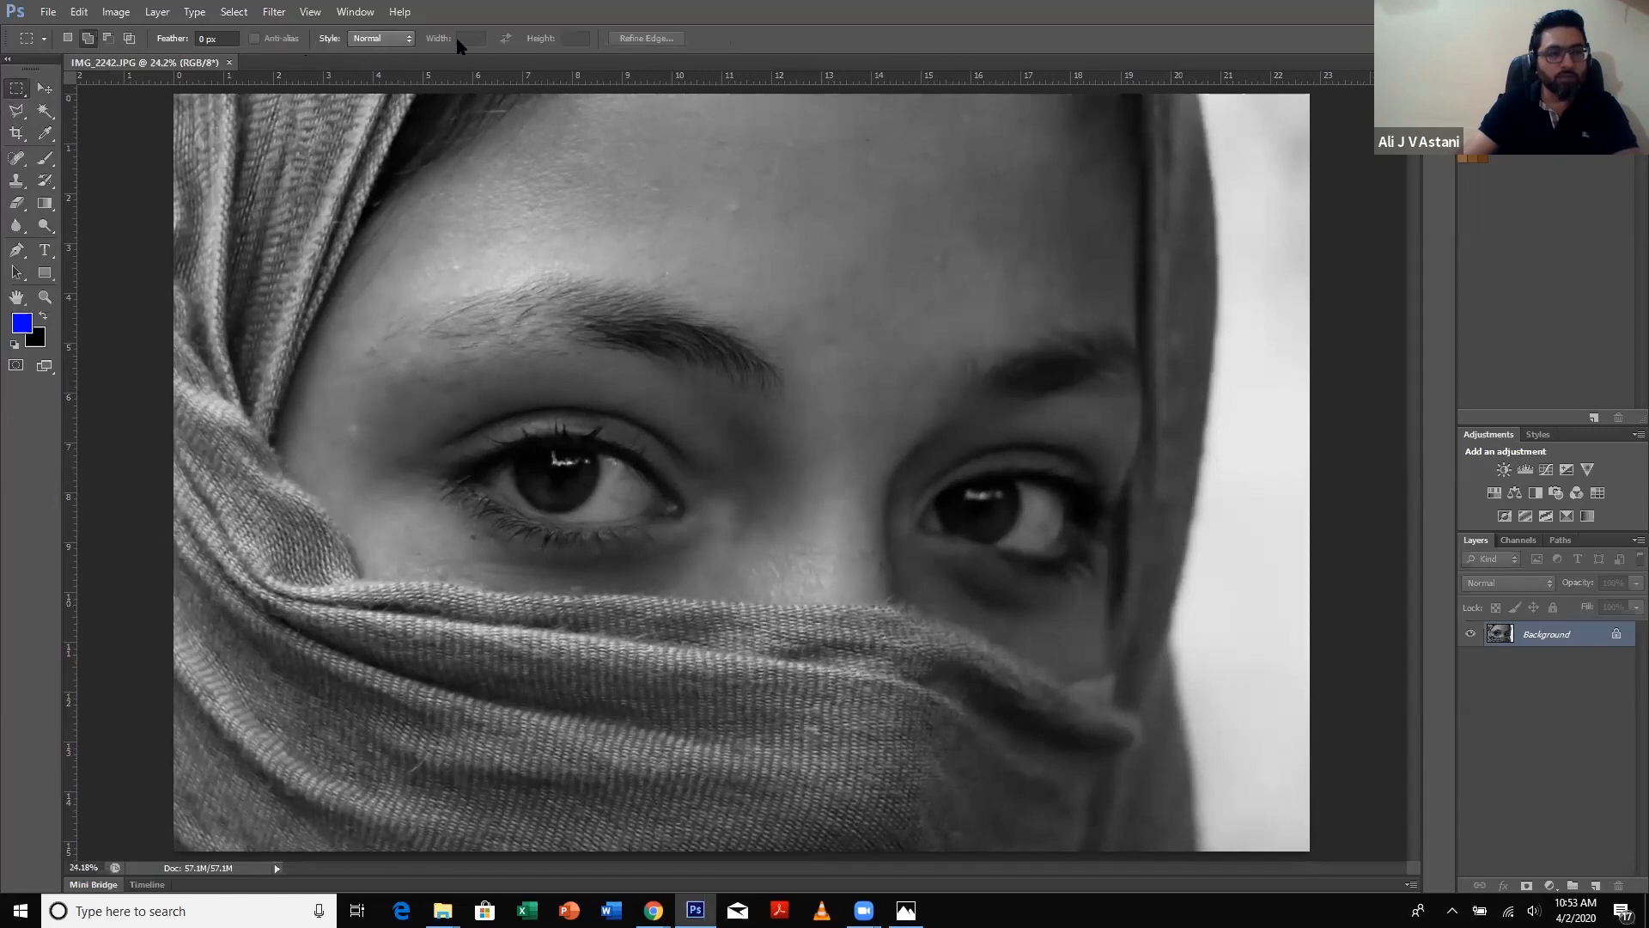
click(17, 203)
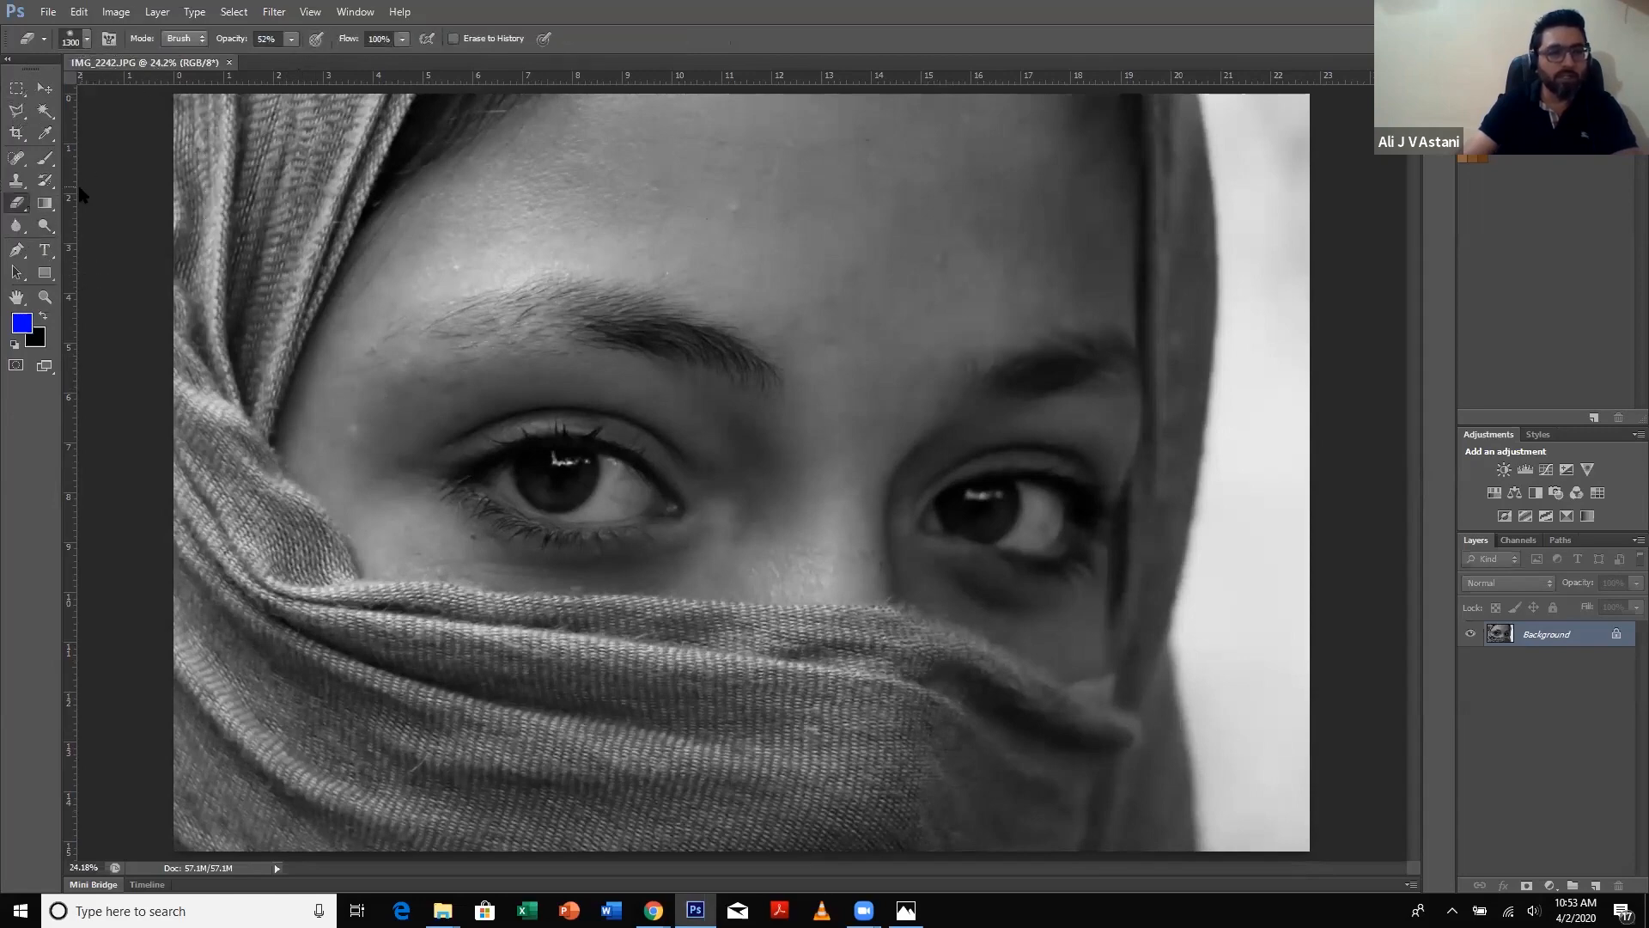
- Activate the Dodge Tool with its Range set to Shadows
click(43, 226)
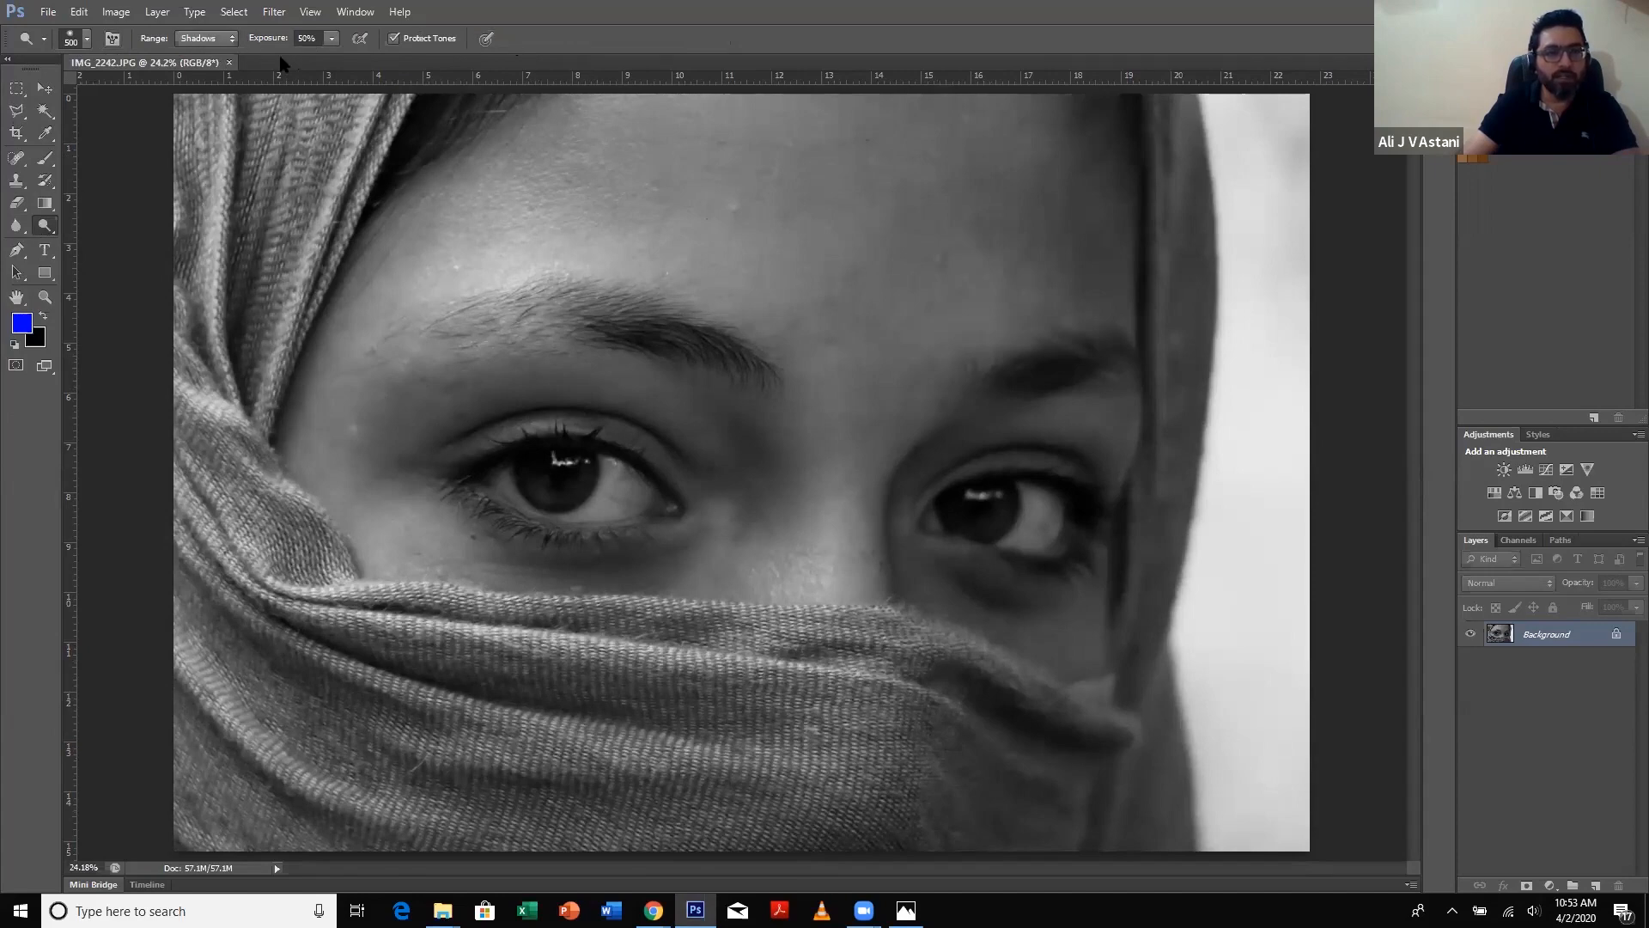
click(217, 43)
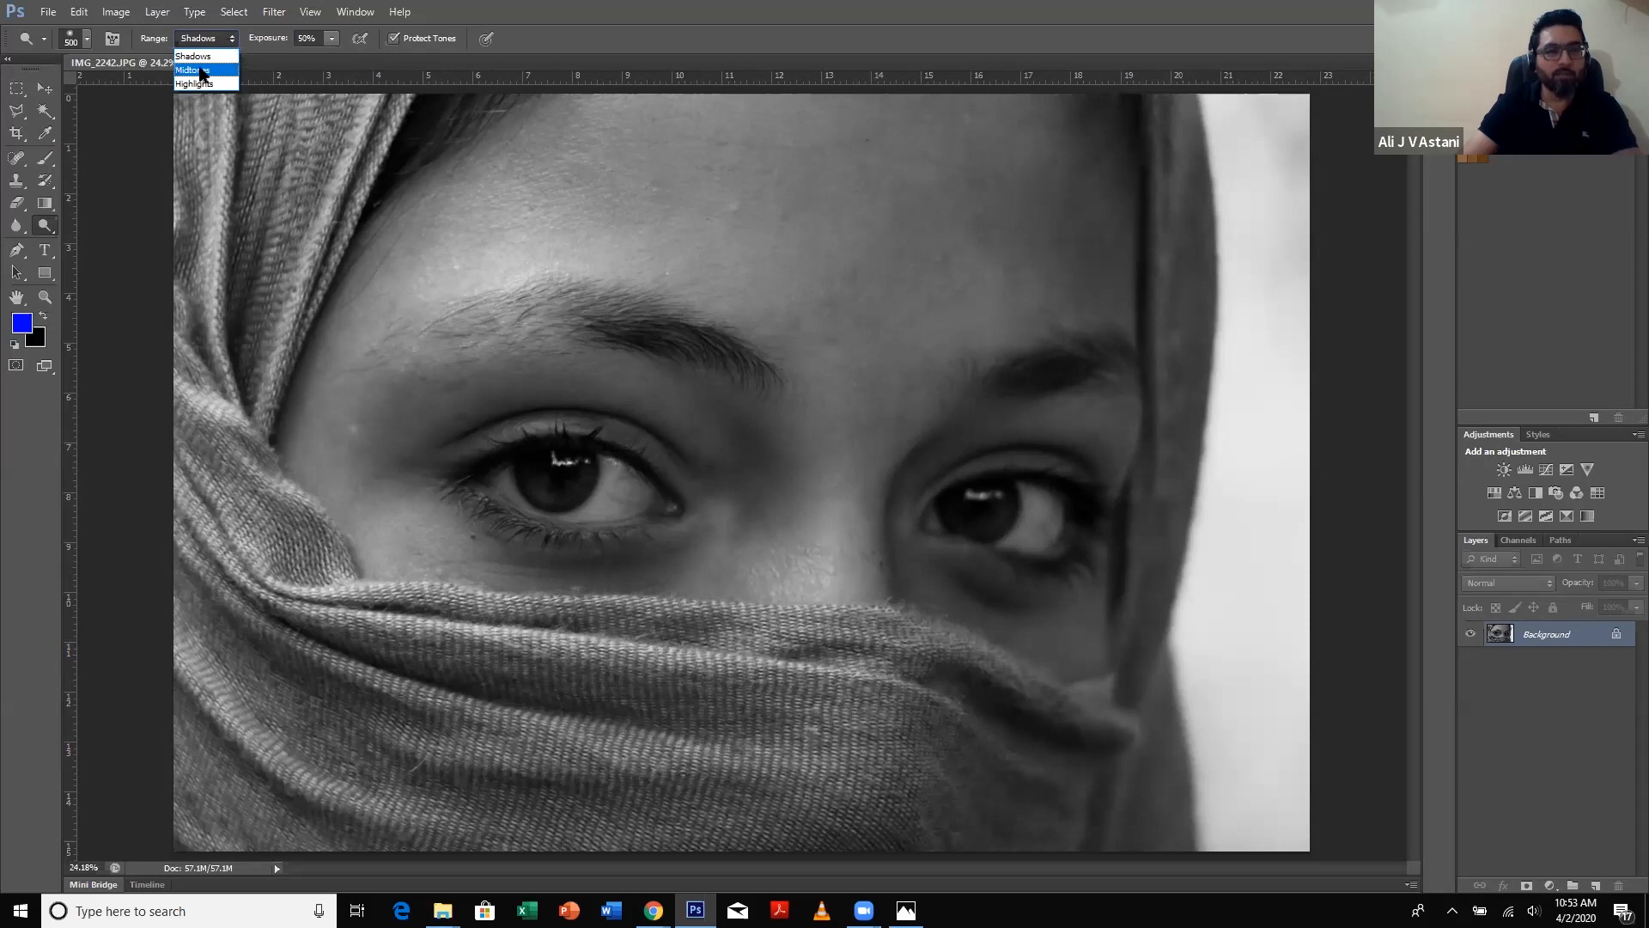
click(204, 60)
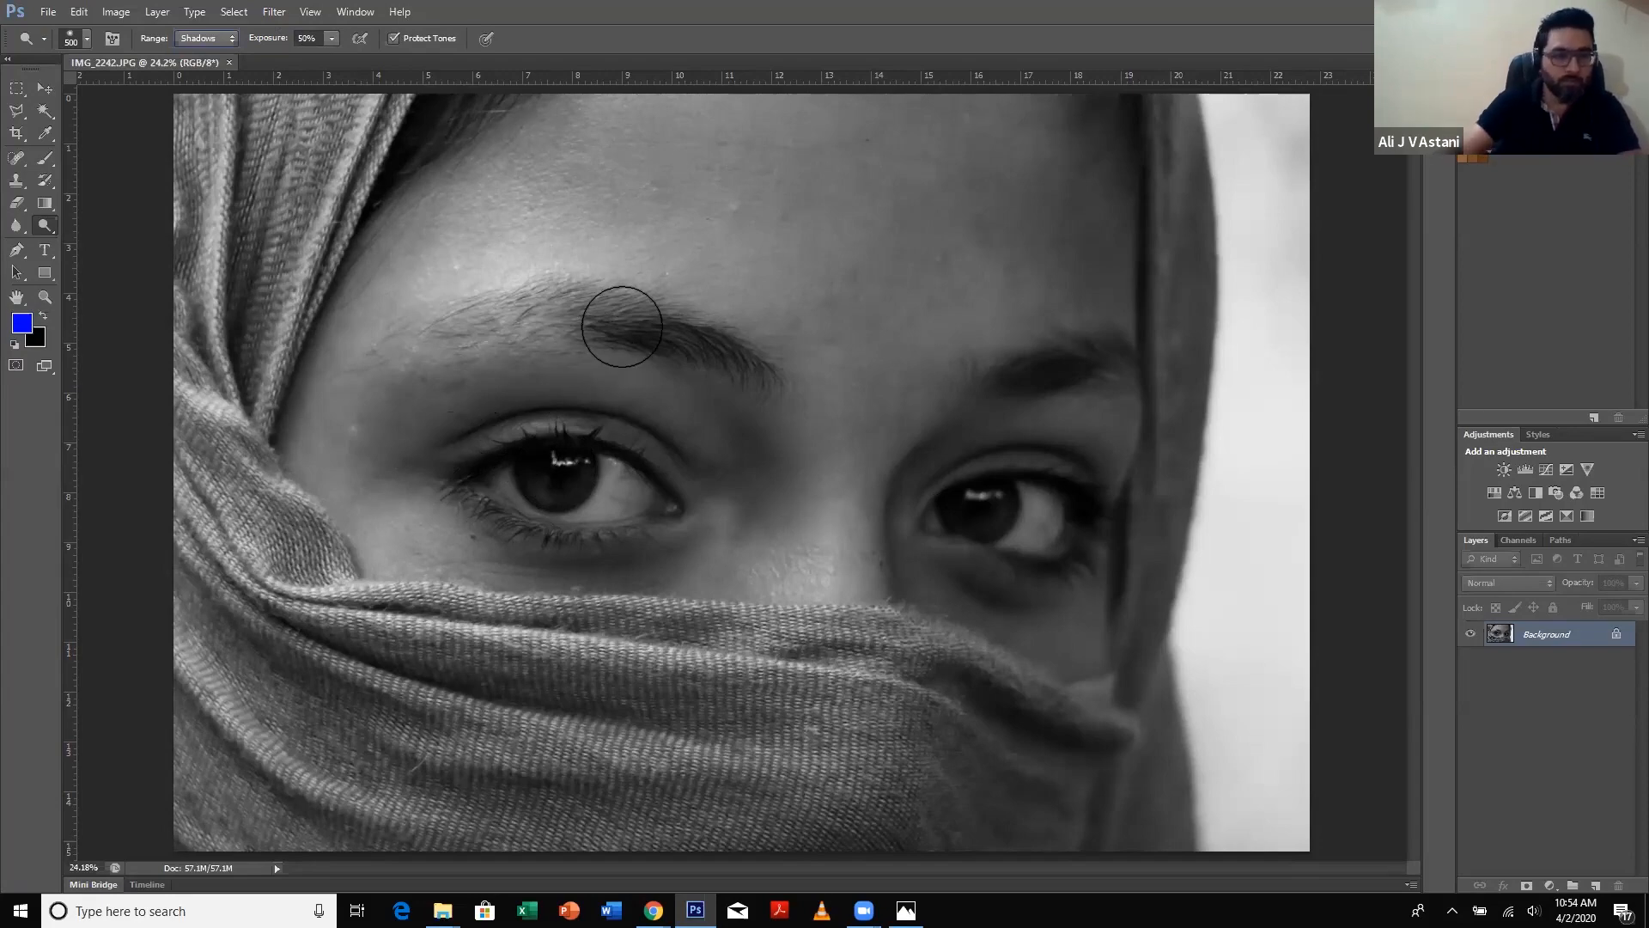
click(51, 87)
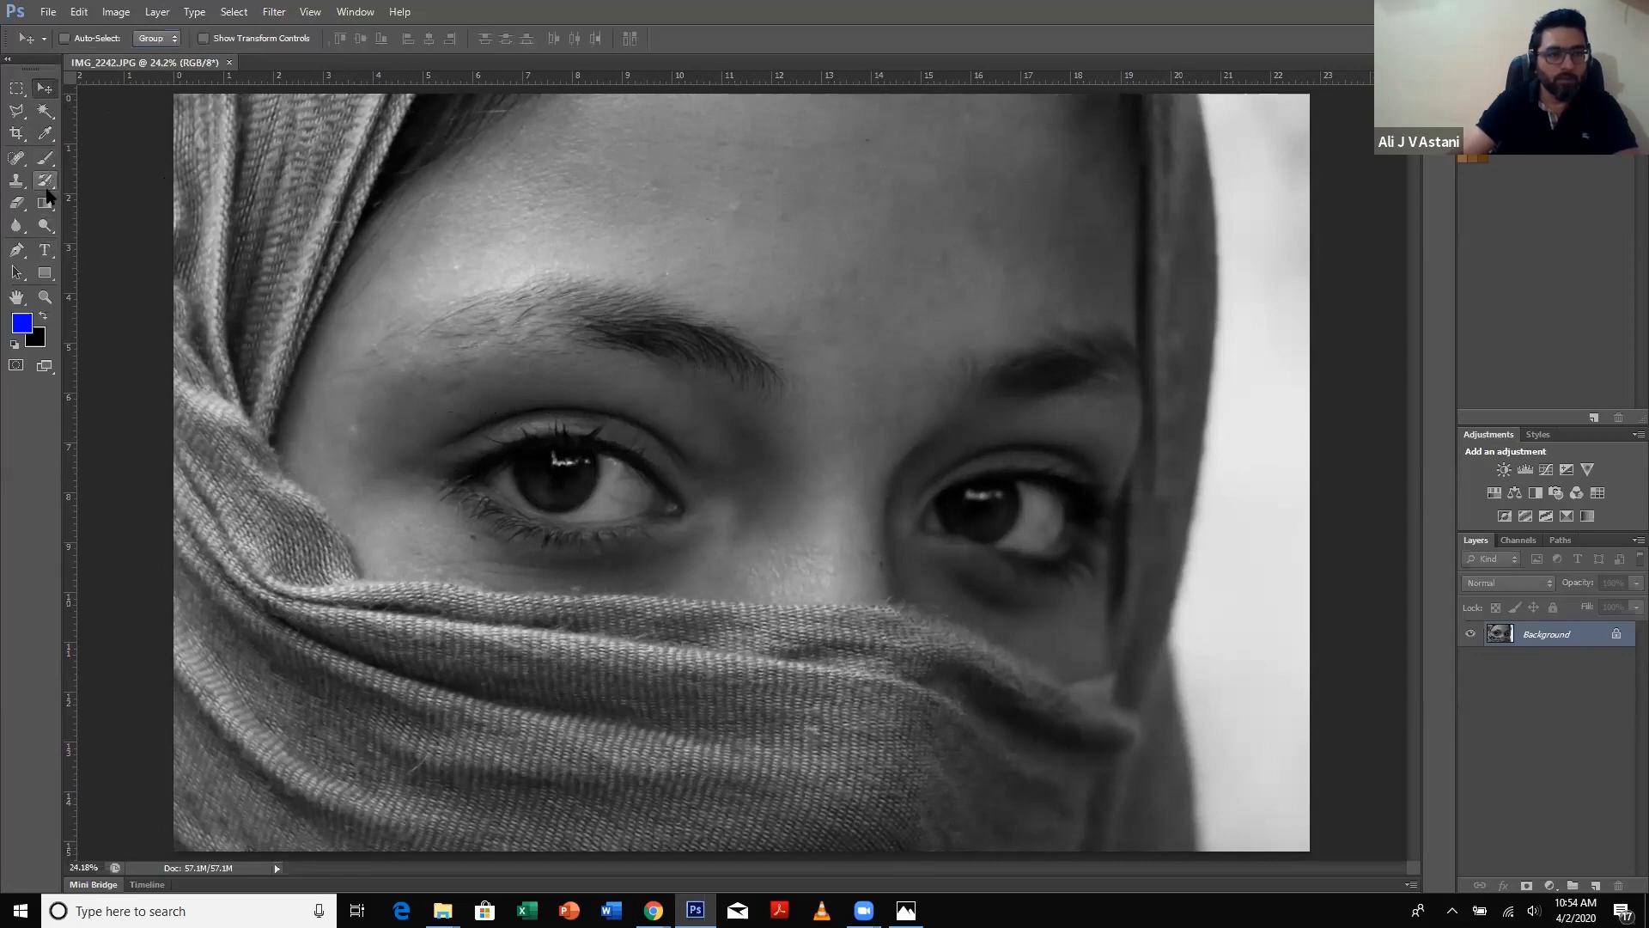
click(45, 225)
- Try enlarging the Dodge brush beyond 2200 px, and settle on a size of 600 px
key(bracketright)
key(bracketright)
key(bracketright)
key(bracketright)
key(bracketright)
key(bracketright)
key(bracketright)
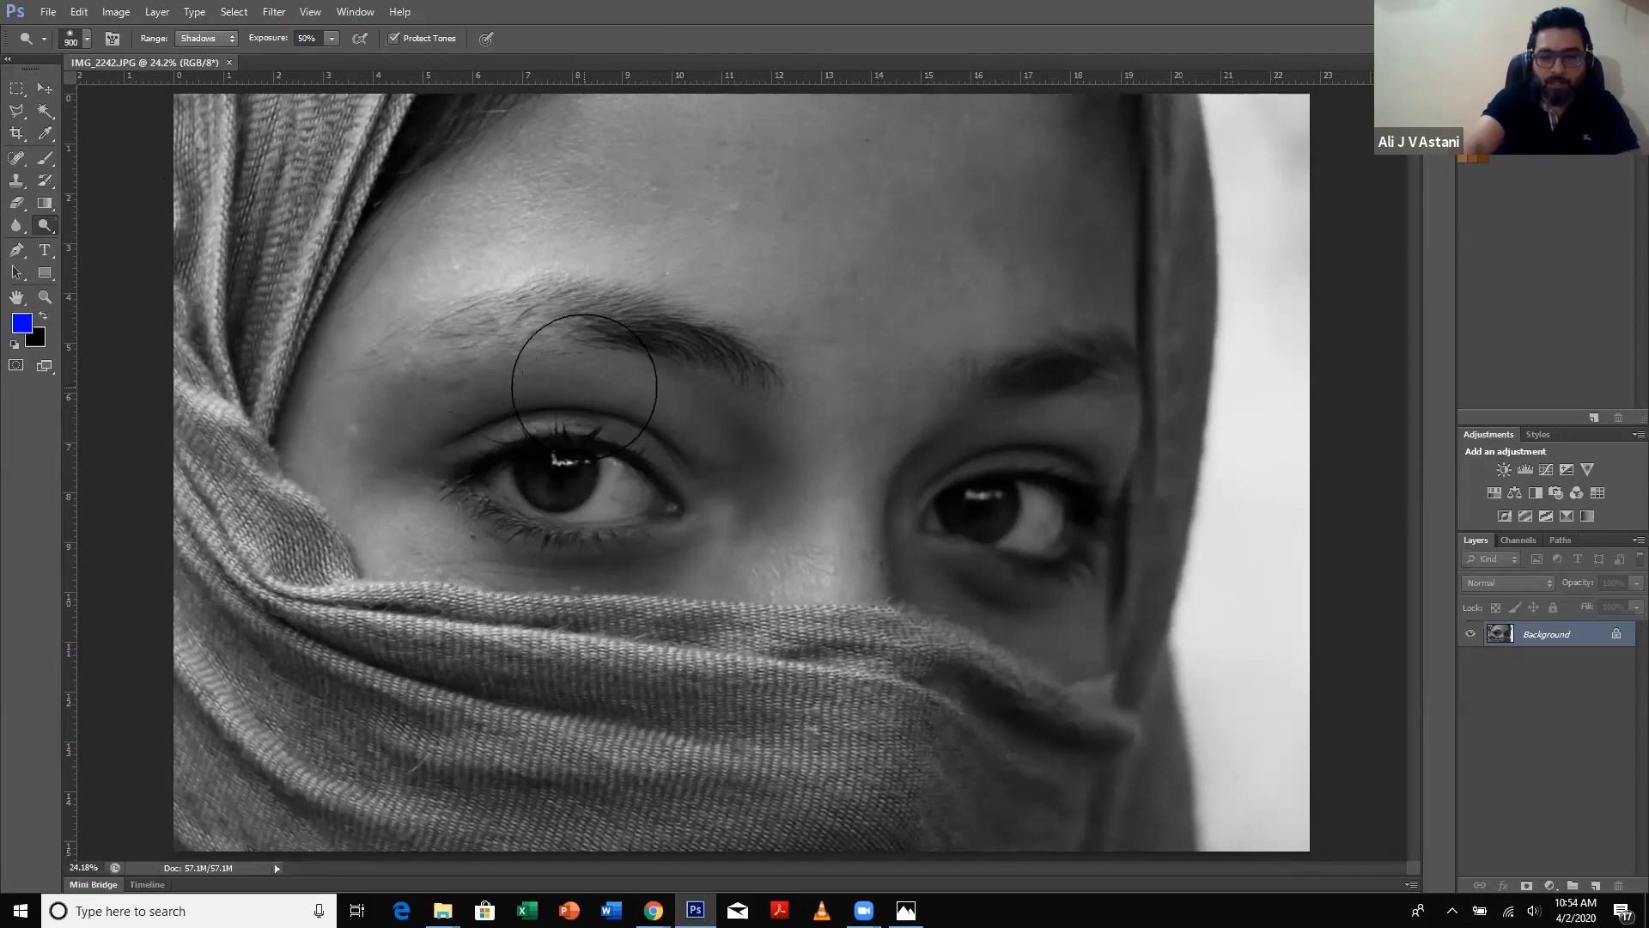
key(bracketright)
key(bracketright)
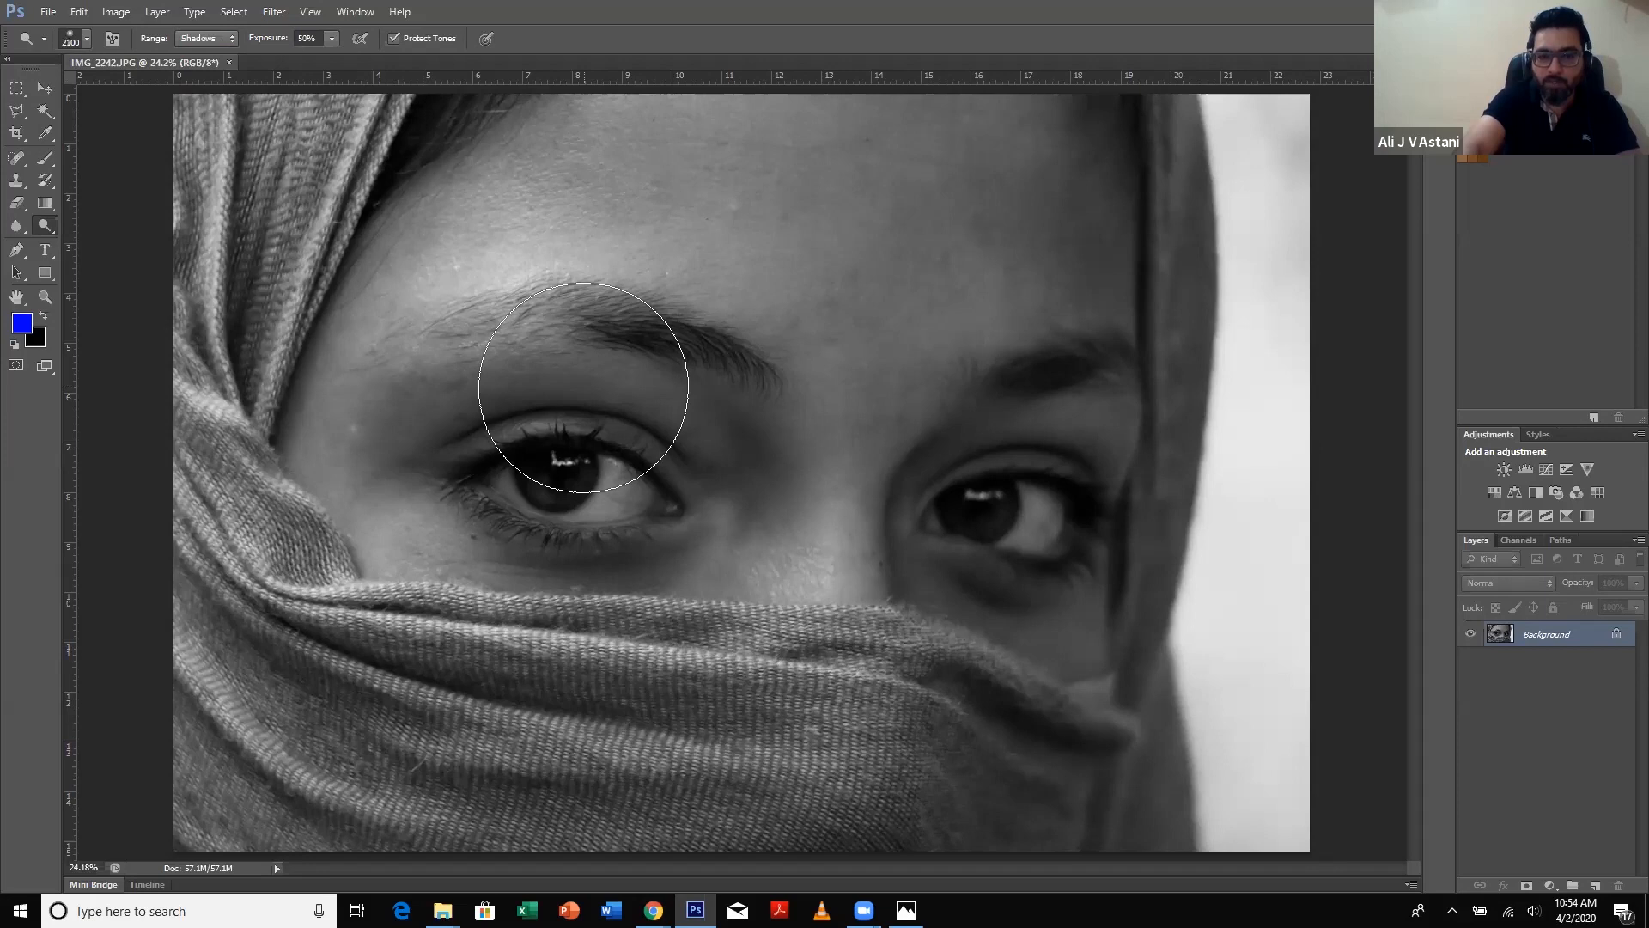
key(bracketright)
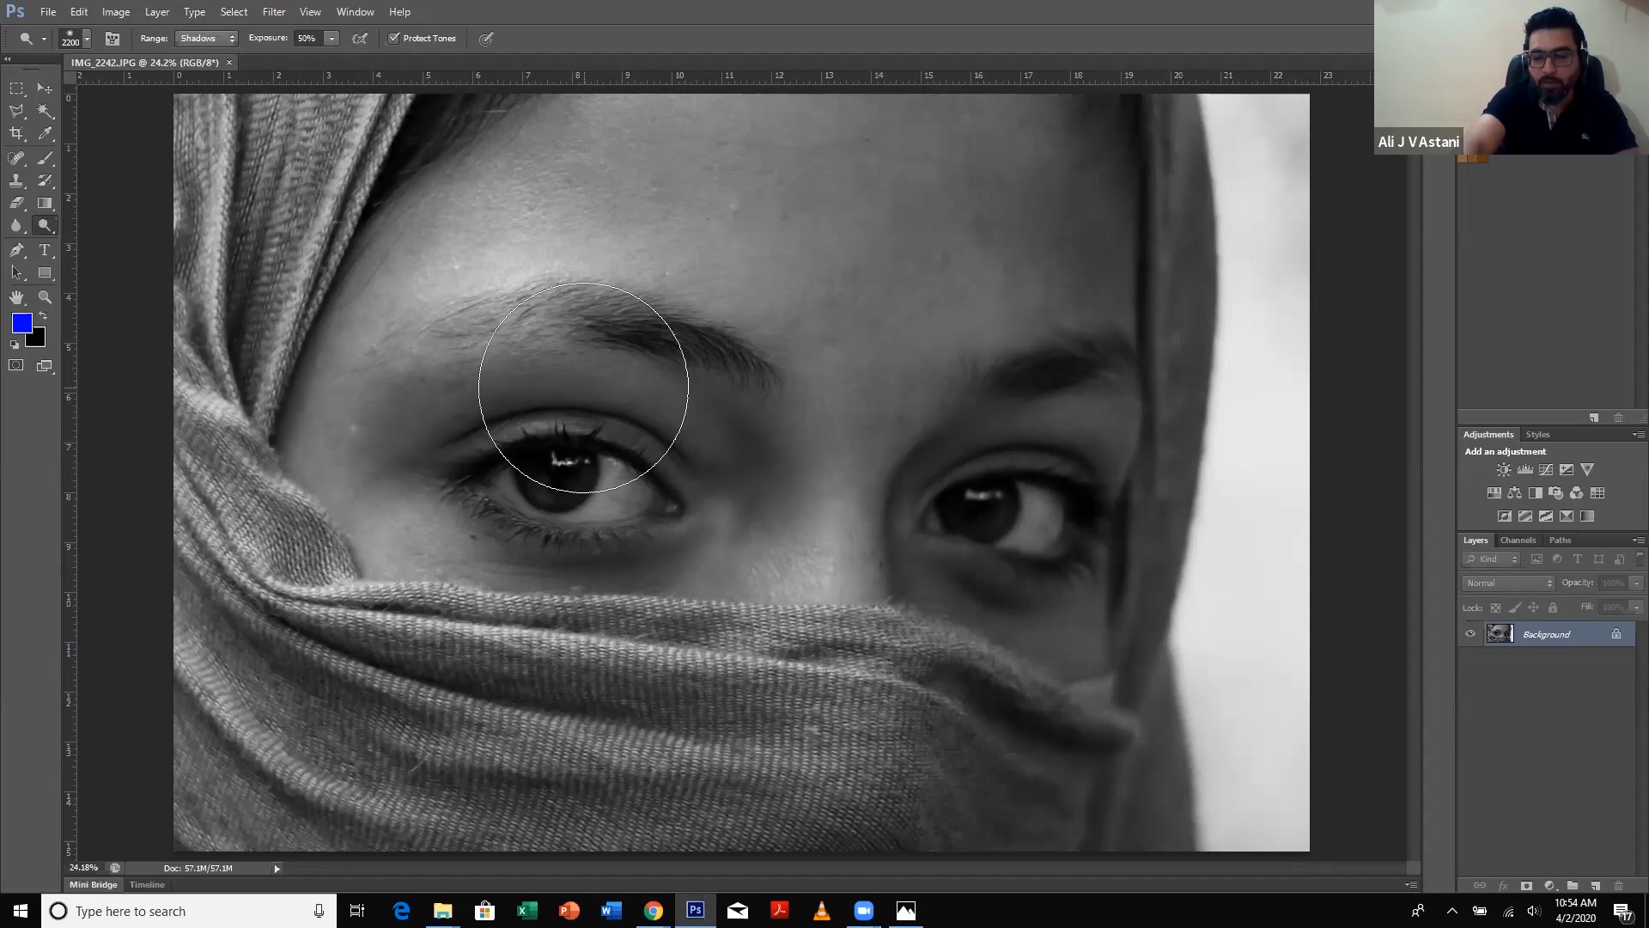
key(bracketright)
key(bracketright)
key(bracketright)
key(bracketleft)
key(bracketleft)
key(bracketleft)
key(bracketleft)
key(bracketleft)
key(bracketleft)
key(bracketleft)
key(bracketleft)
key(bracketleft)
key(bracketleft)
key(bracketleft)
key(bracketleft)
key(bracketleft)
key(bracketleft)
key(bracketleft)
key(bracketleft)
key(bracketleft)
key(bracketleft)
key(bracketleft)
key(bracketleft)
key(bracketleft)
key(bracketright)
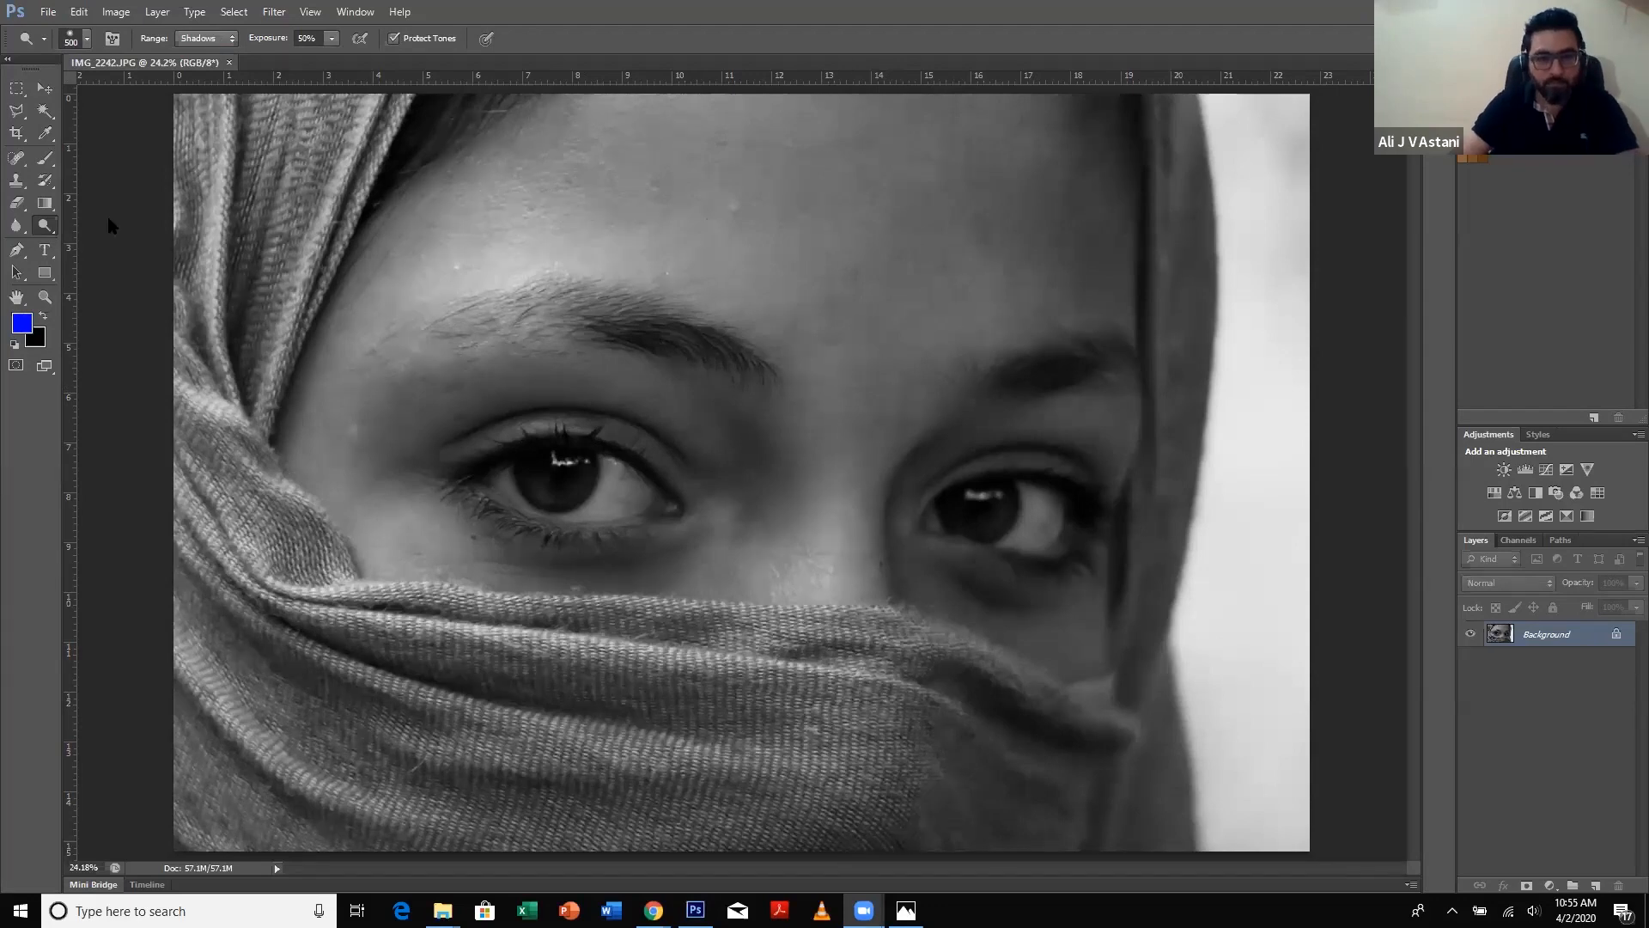
- Lighten the iris of the eye on the photo's left with Dodge strokes at brush sizes 600 and 400 px
click(587, 470)
drag(558, 468, 555, 466)
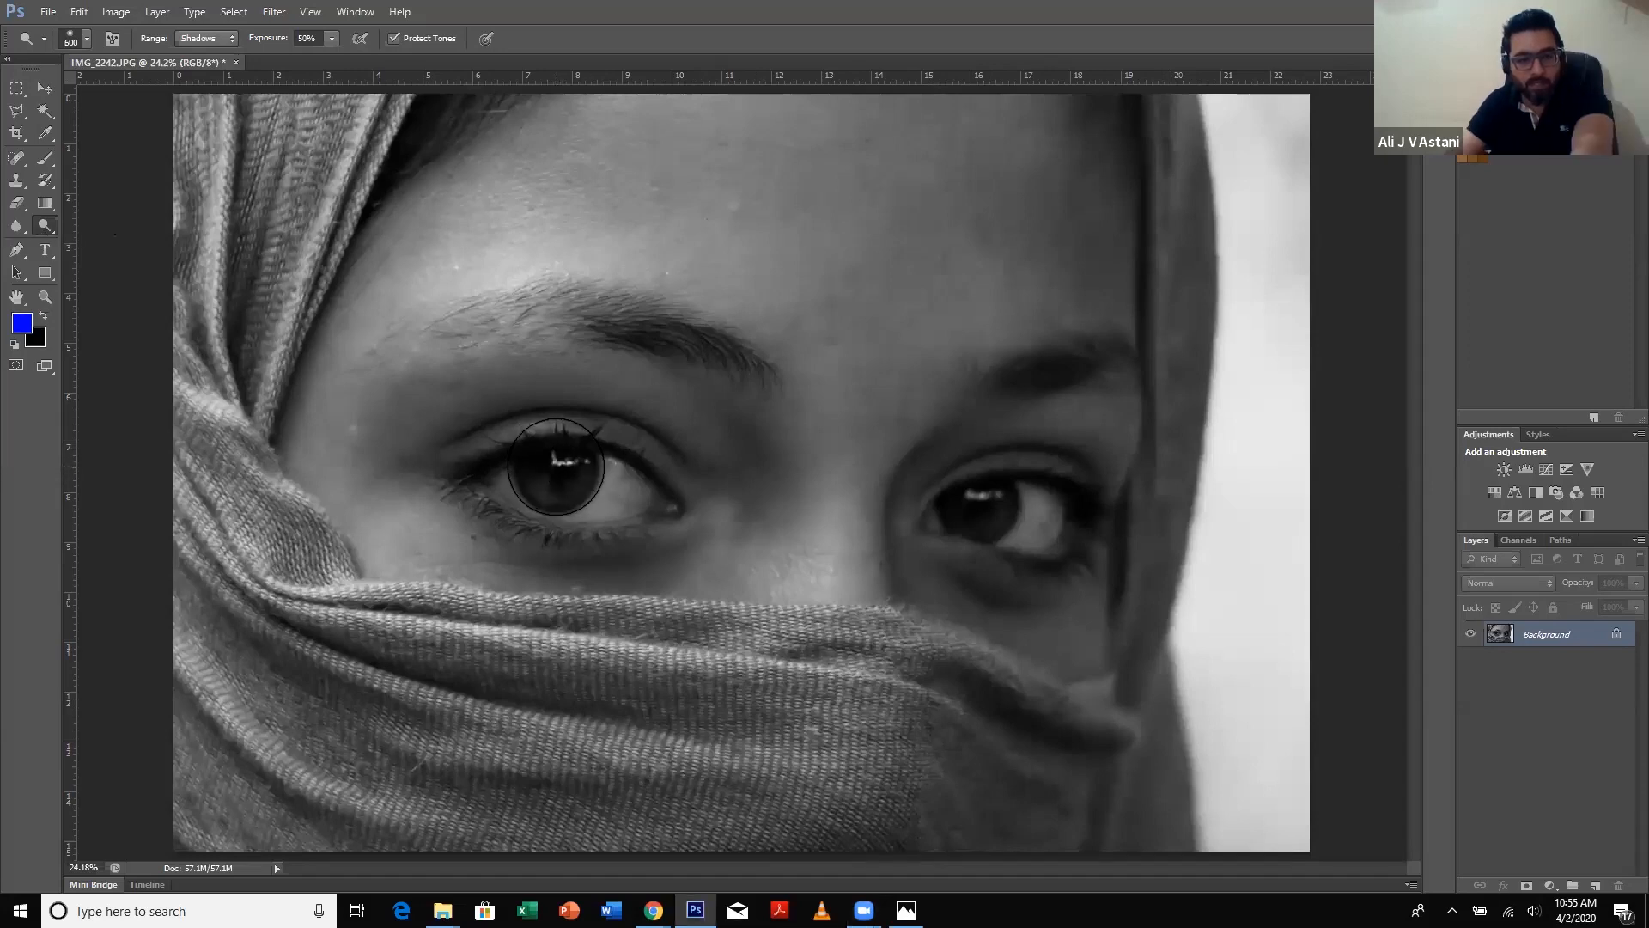
key([)
key([)
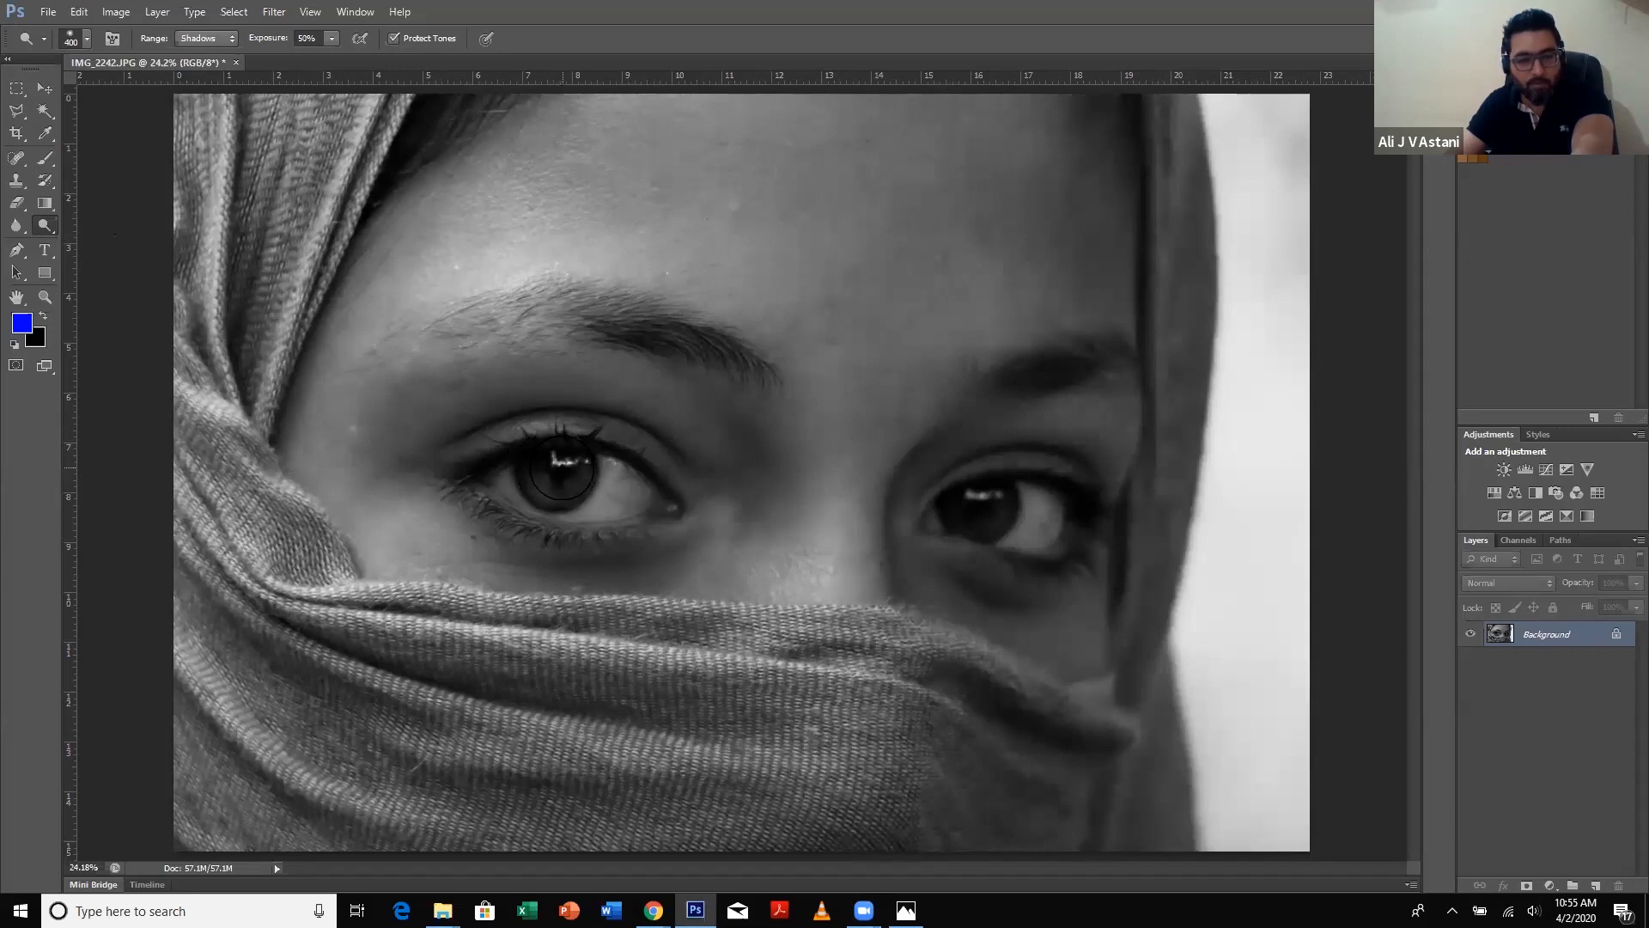
drag(548, 474, 558, 475)
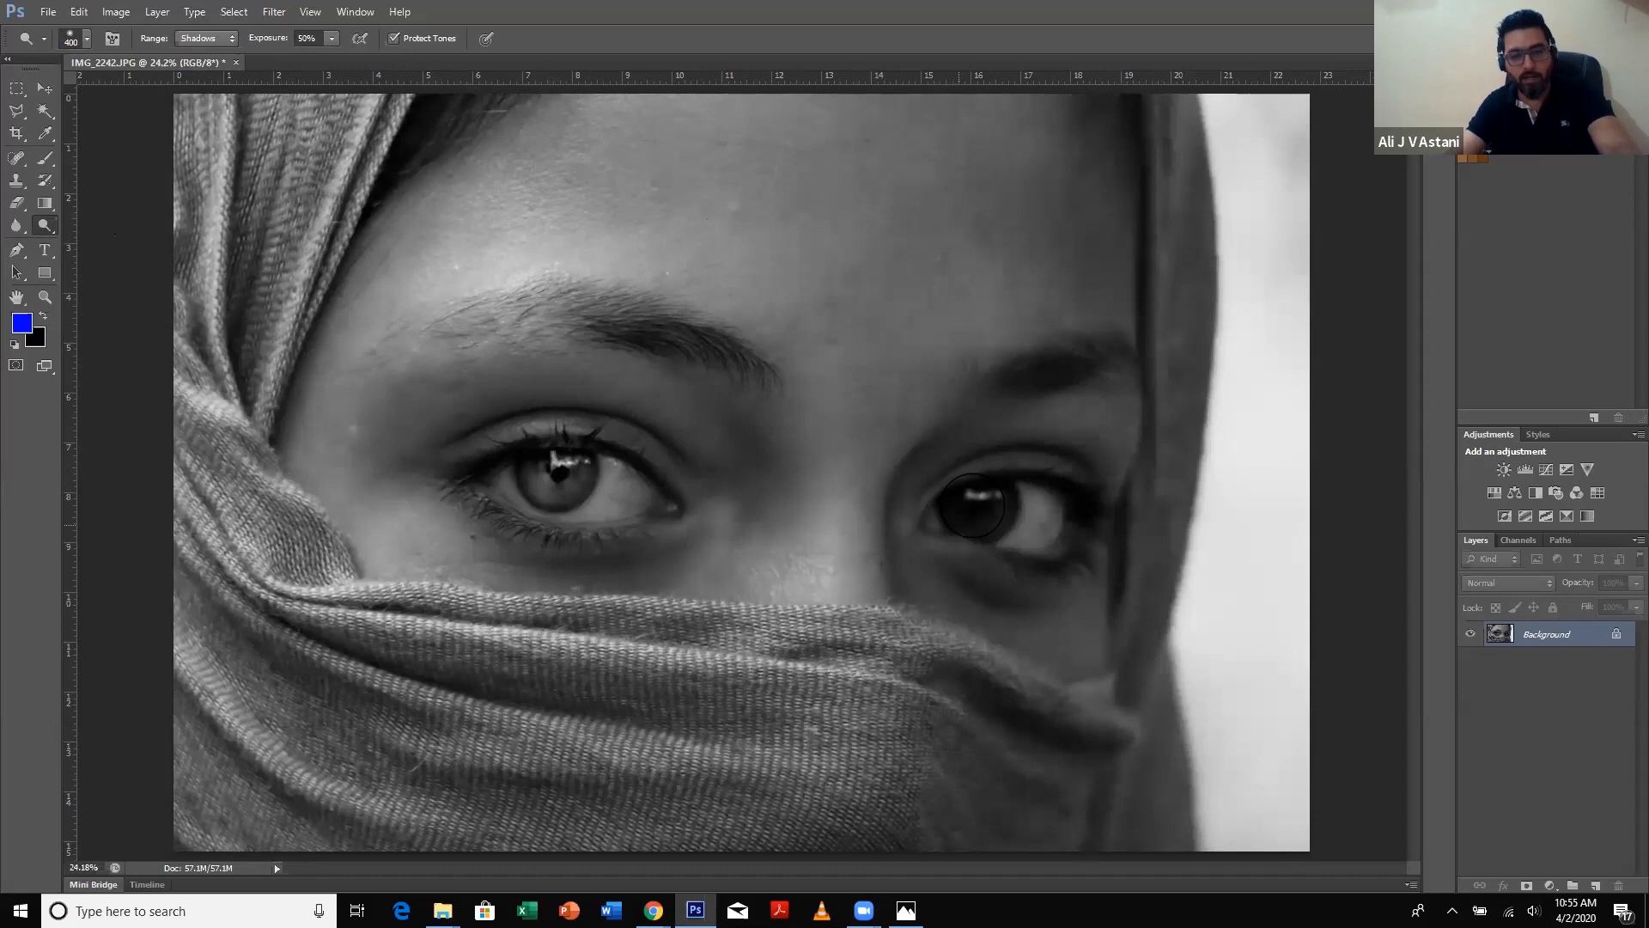
- Lighten the iris of the eye on the photo's right with the 400 px Dodge brush, and switch to the Move tool
drag(983, 506, 972, 514)
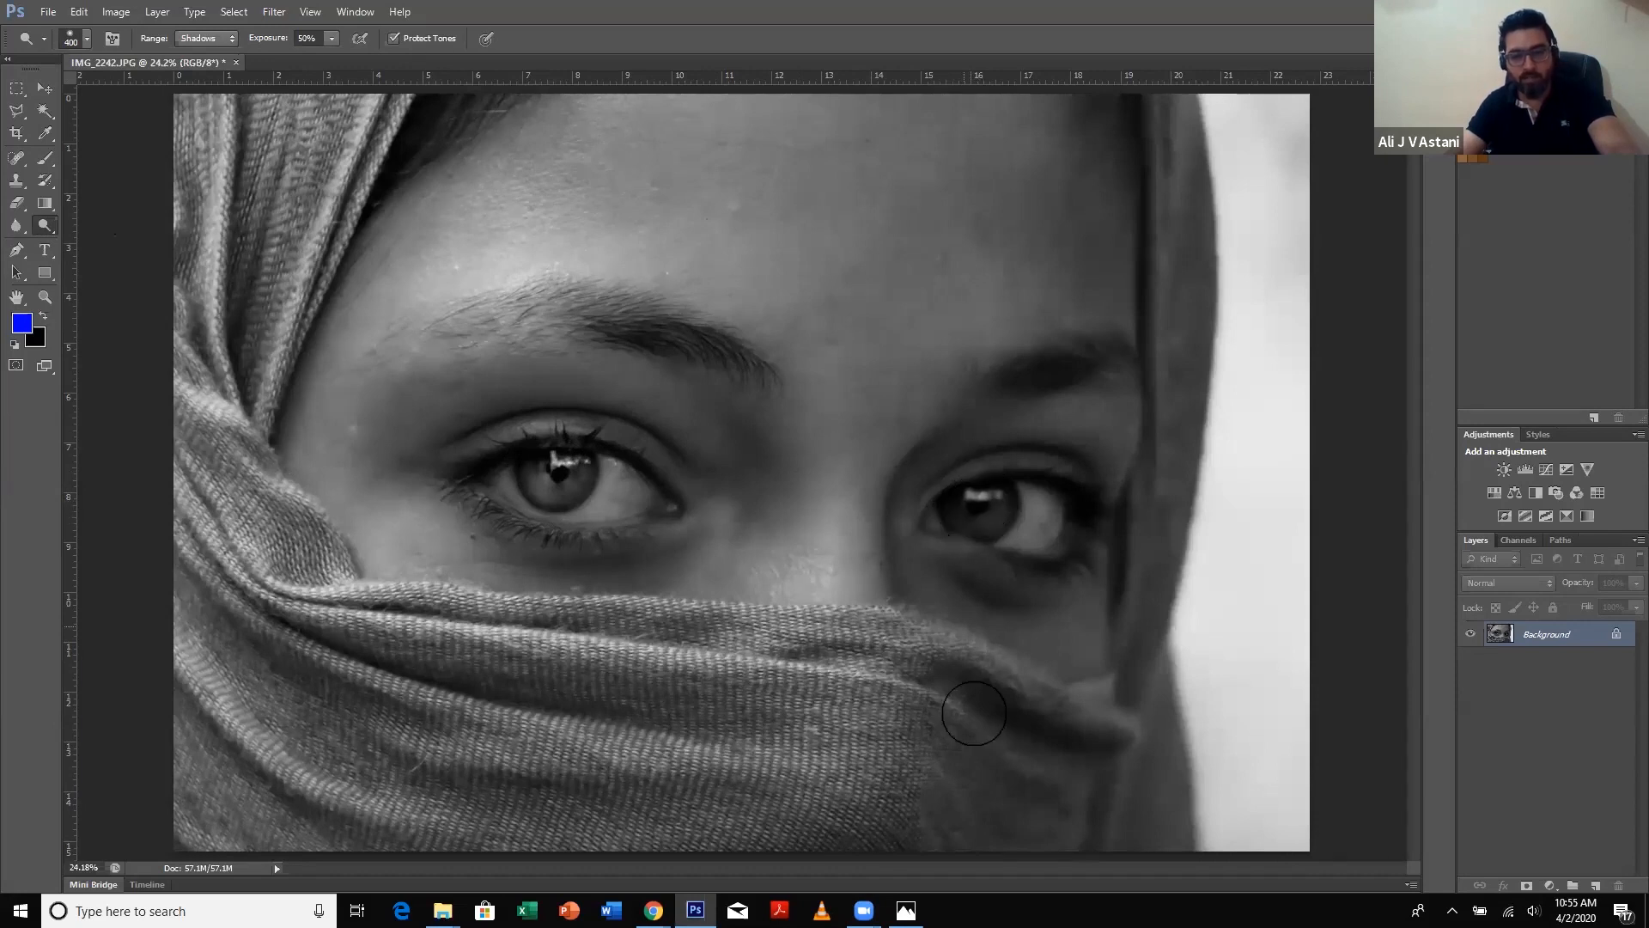
drag(969, 506, 971, 503)
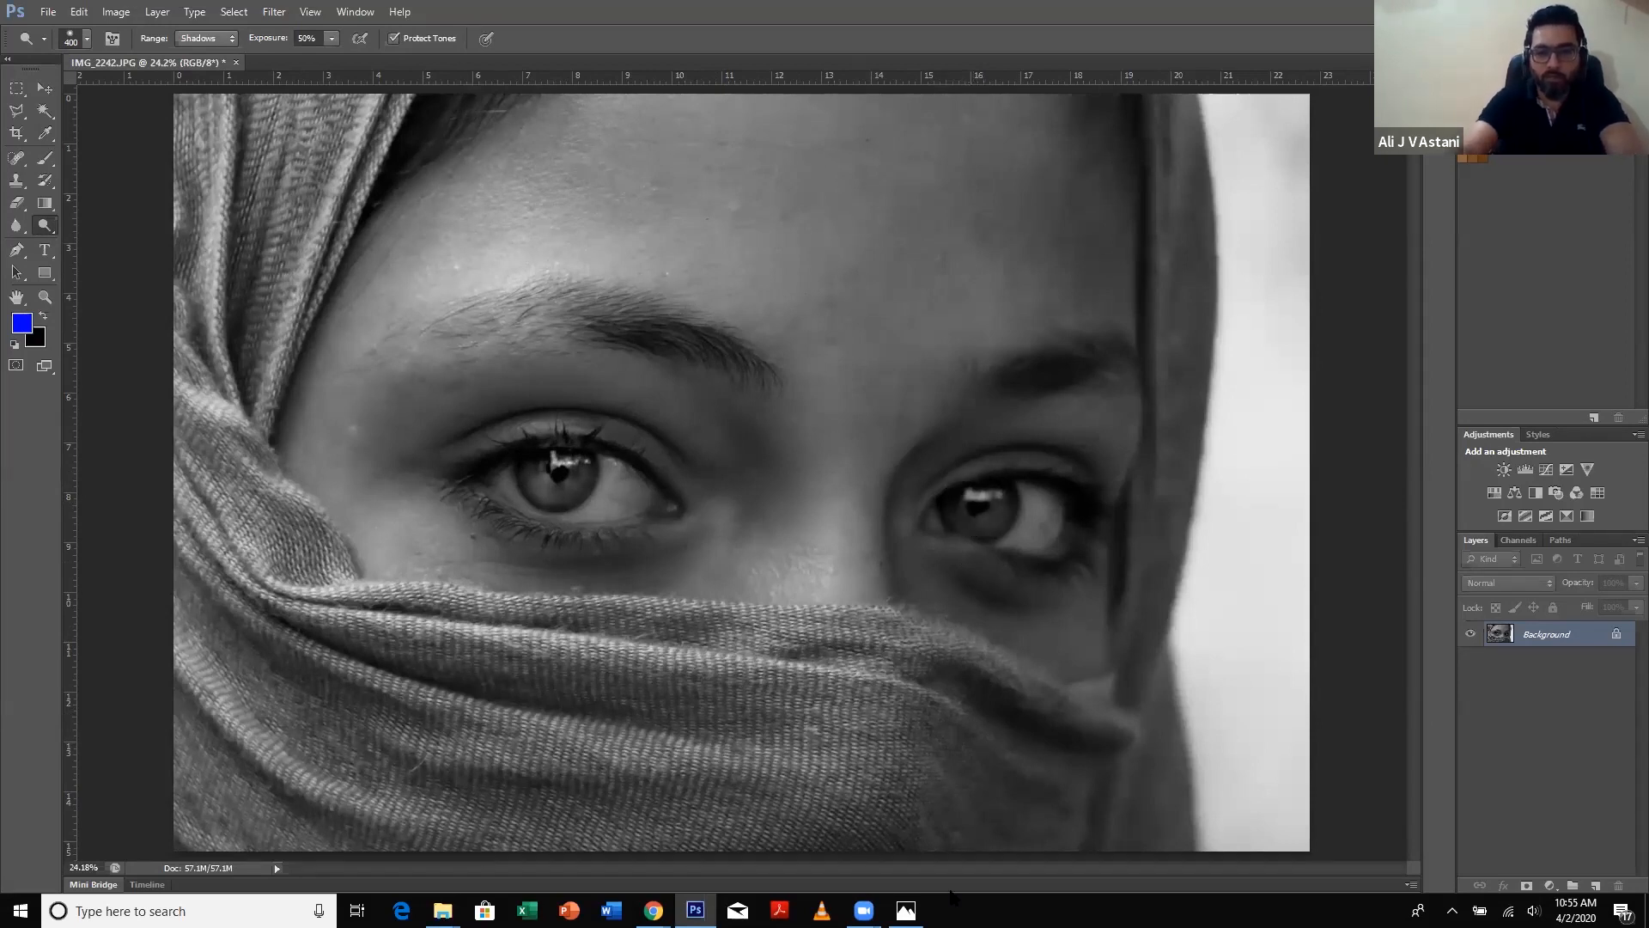
click(44, 88)
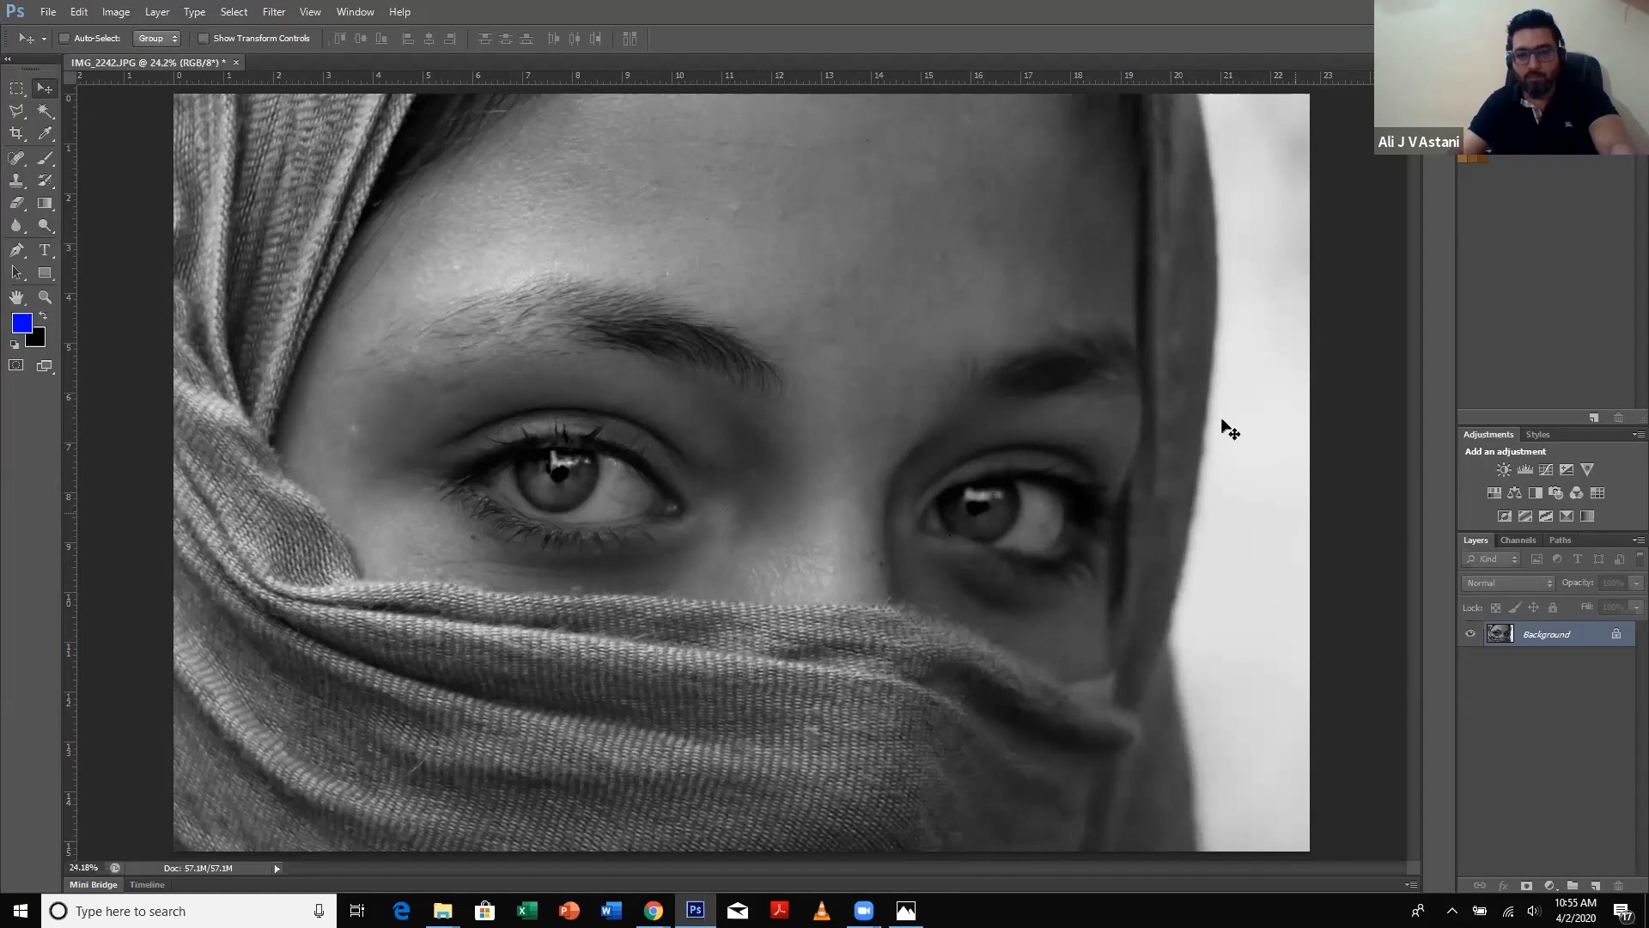
- Show the History and compare the eyes between the photo's original opened state and the dodged result
click(274, 12)
mouse_move(311, 14)
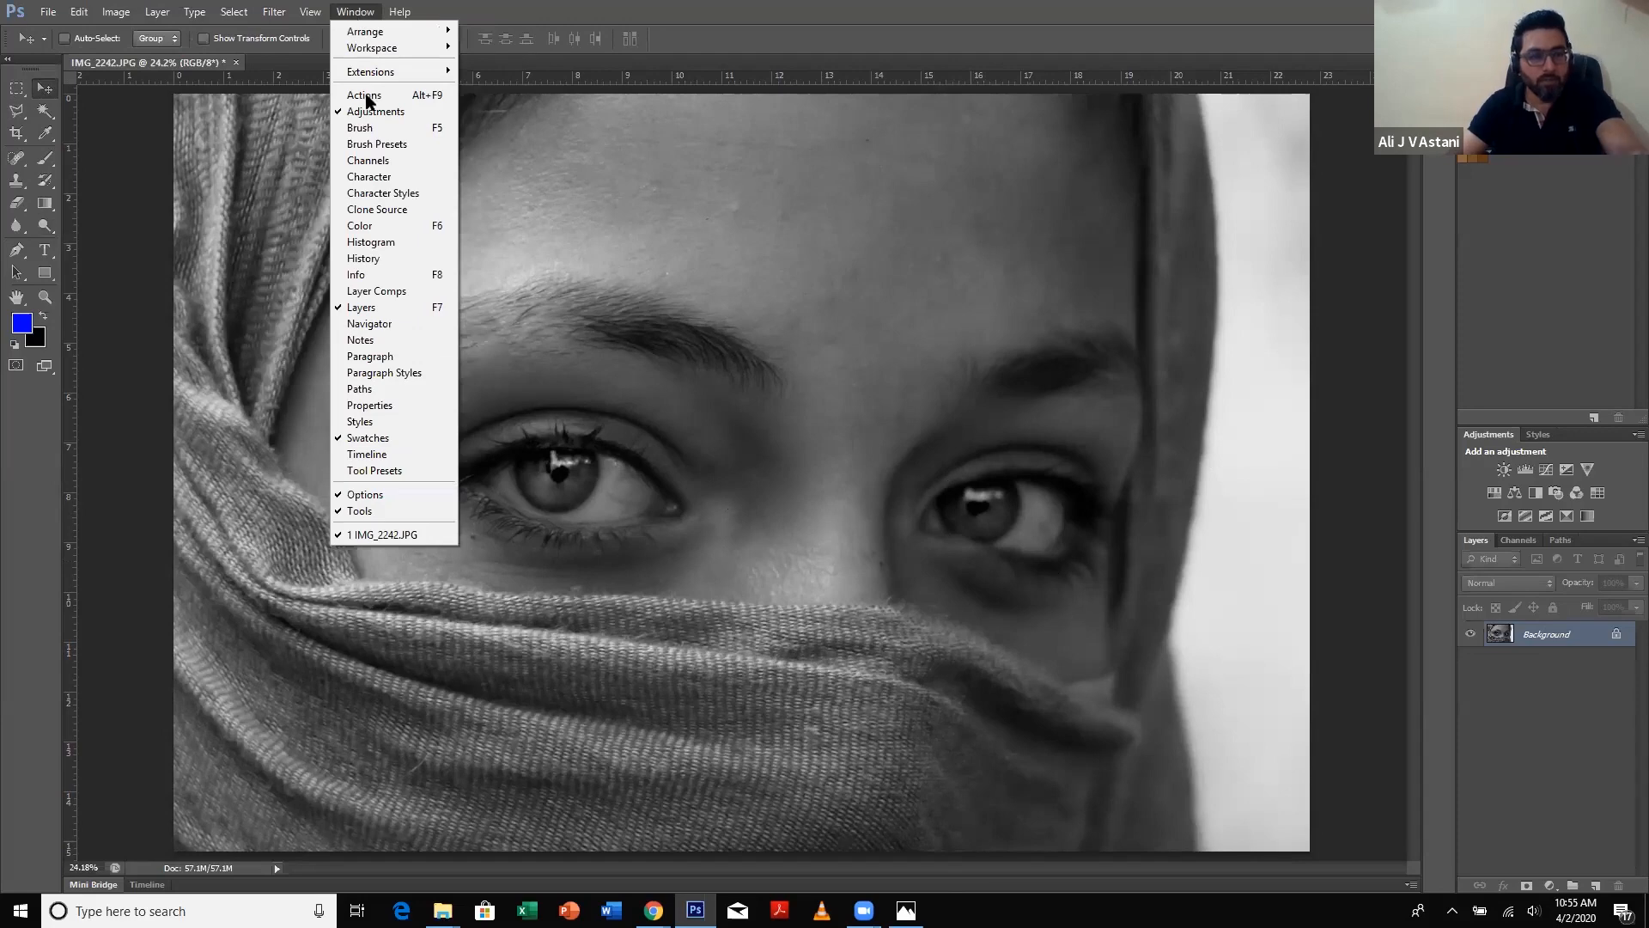
click(395, 258)
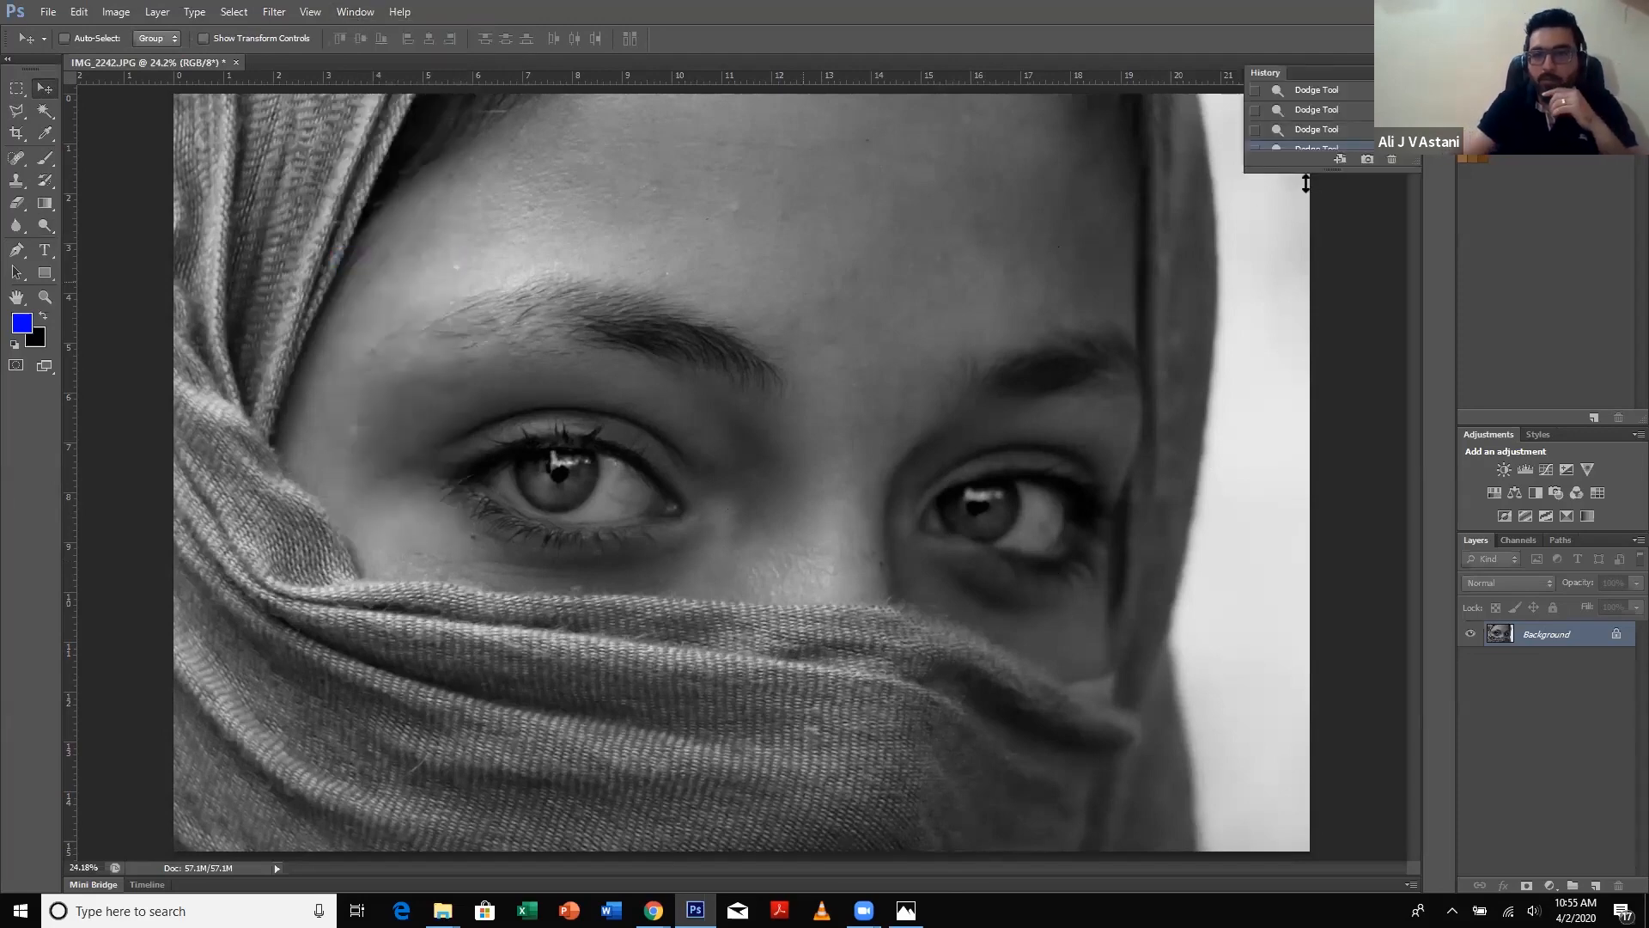
scroll(1350, 120, up, 3)
click(1344, 93)
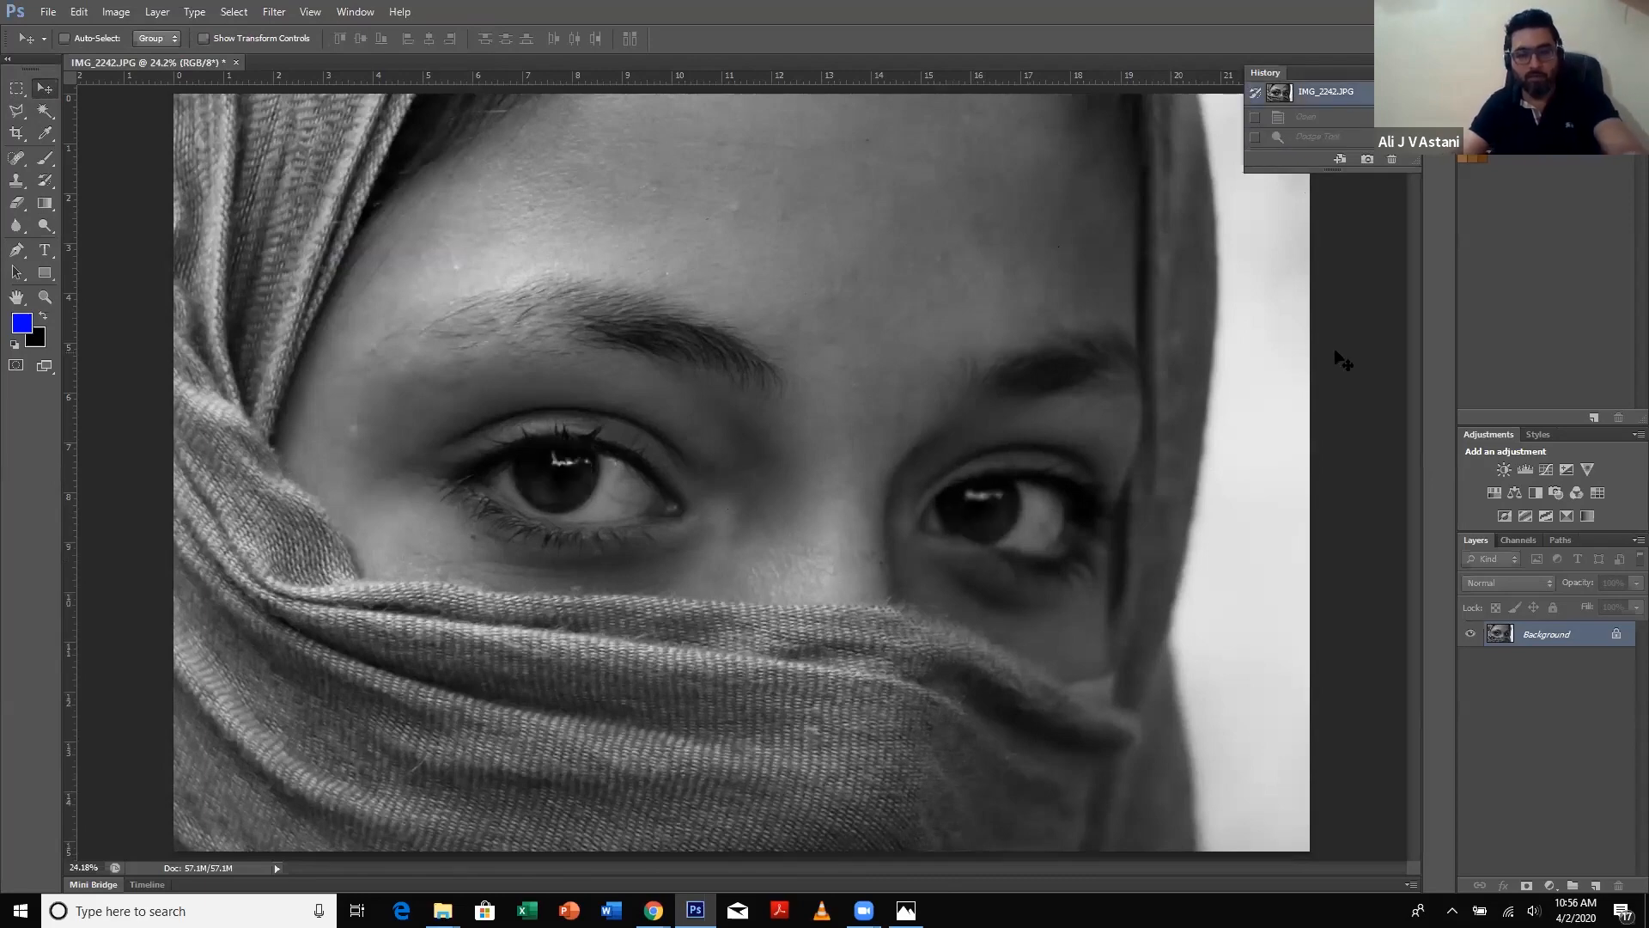
key(ctrl+z)
key(ctrl+z)
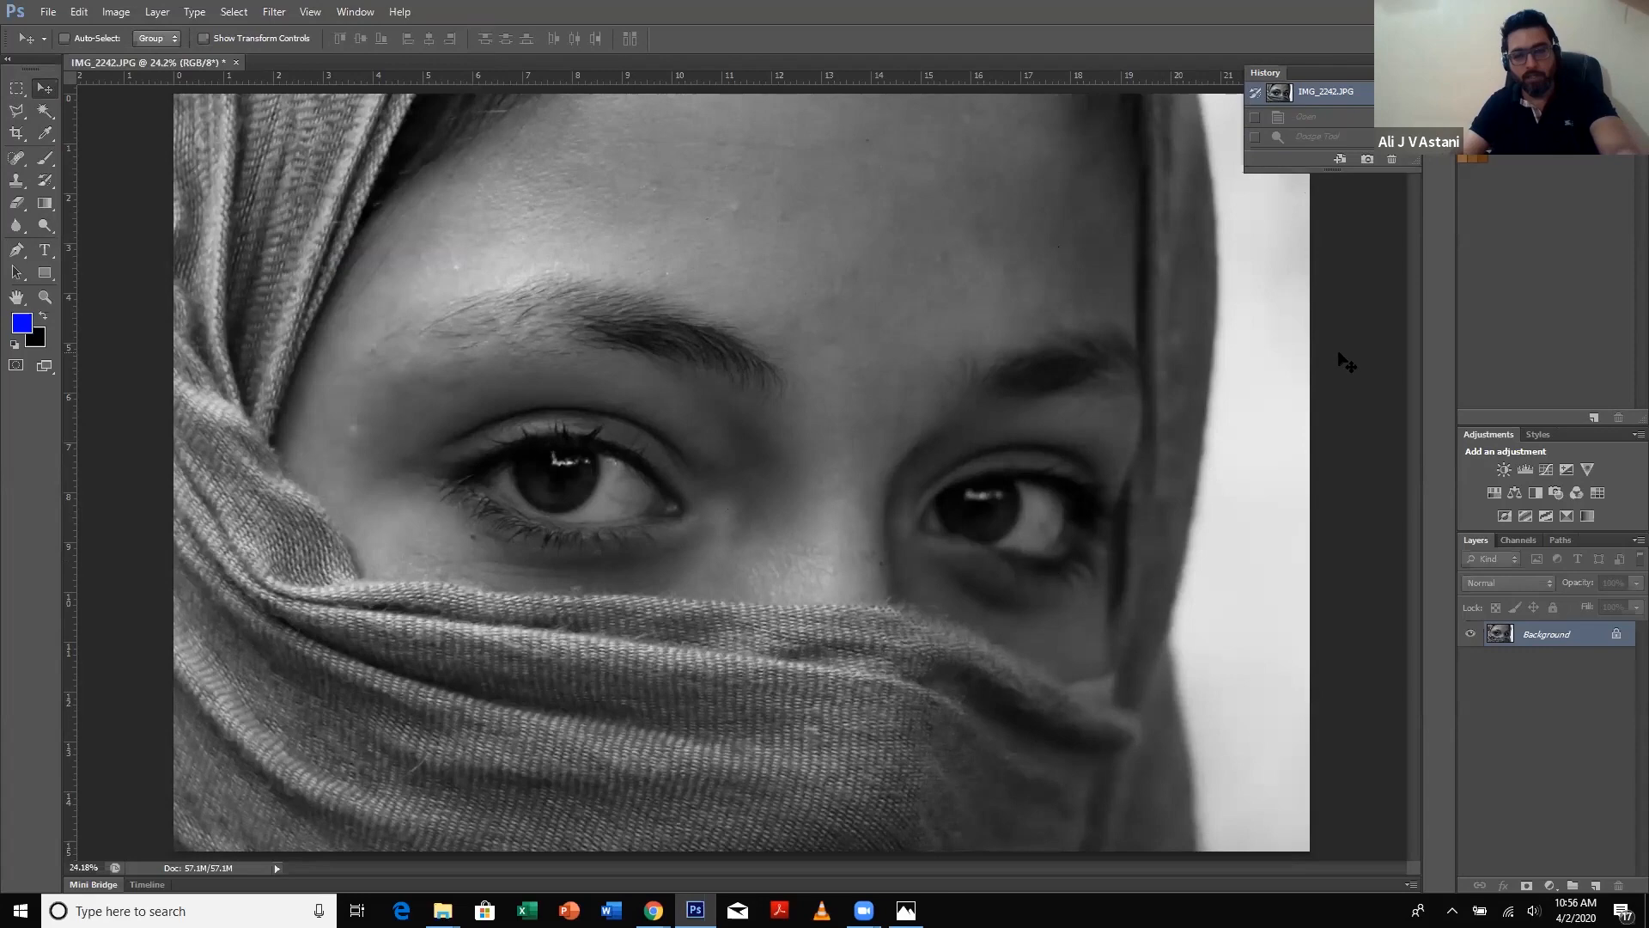
key(ctrl+z)
key(ctrl+z)
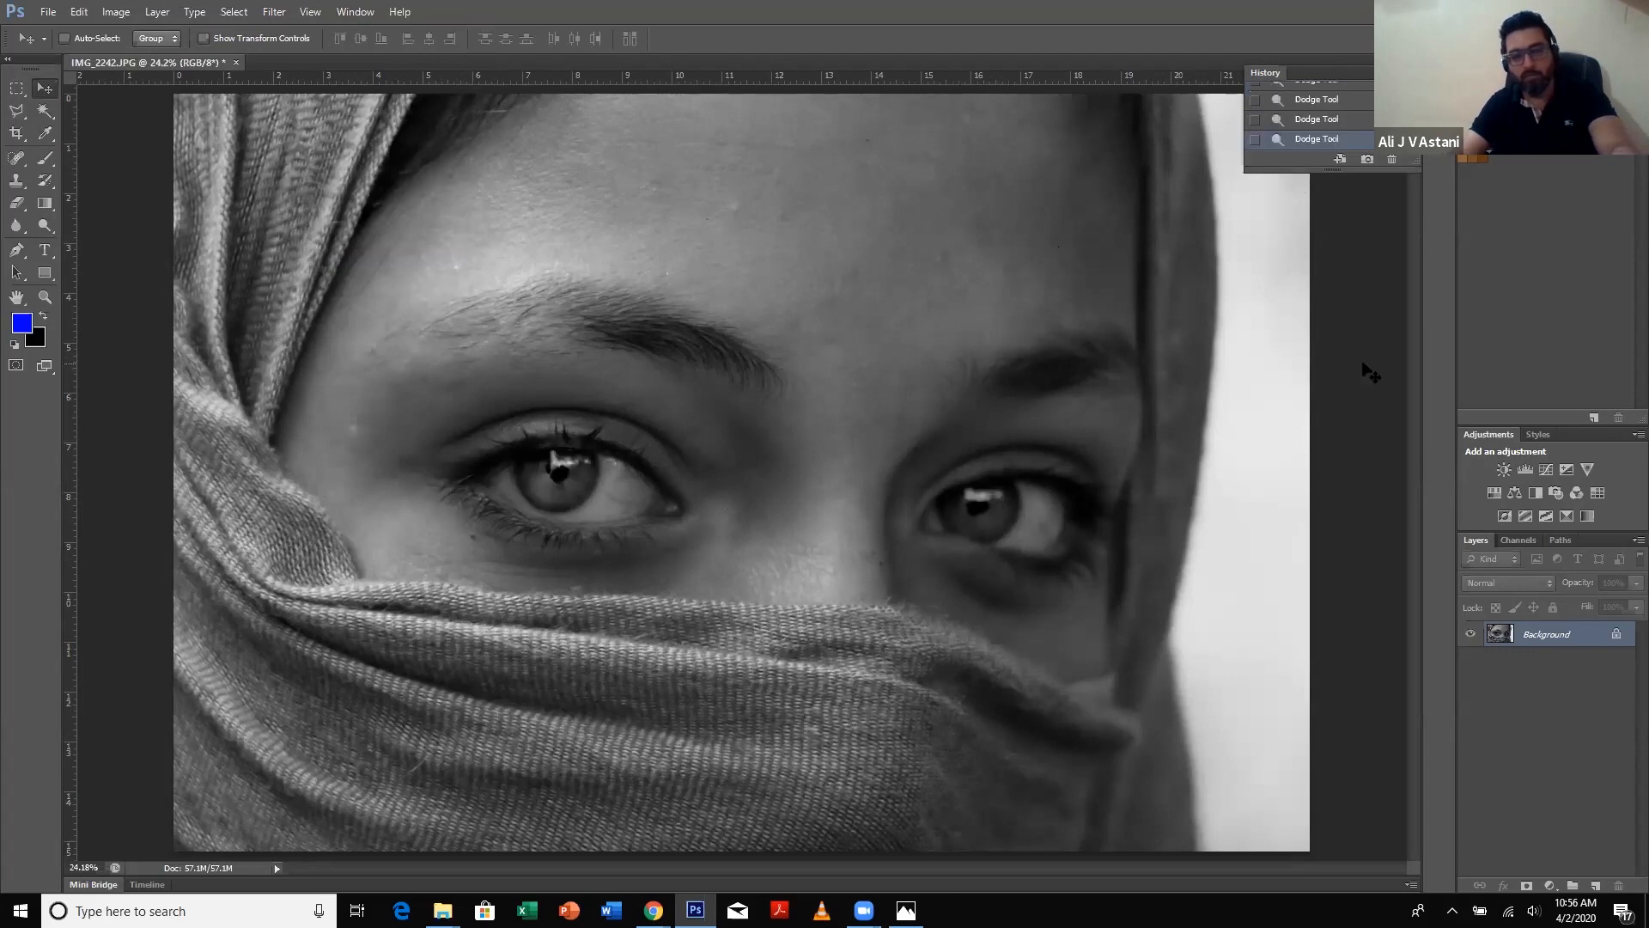
- Check the portrait's originally opened state against the dodged result once more
key(ctrl+z)
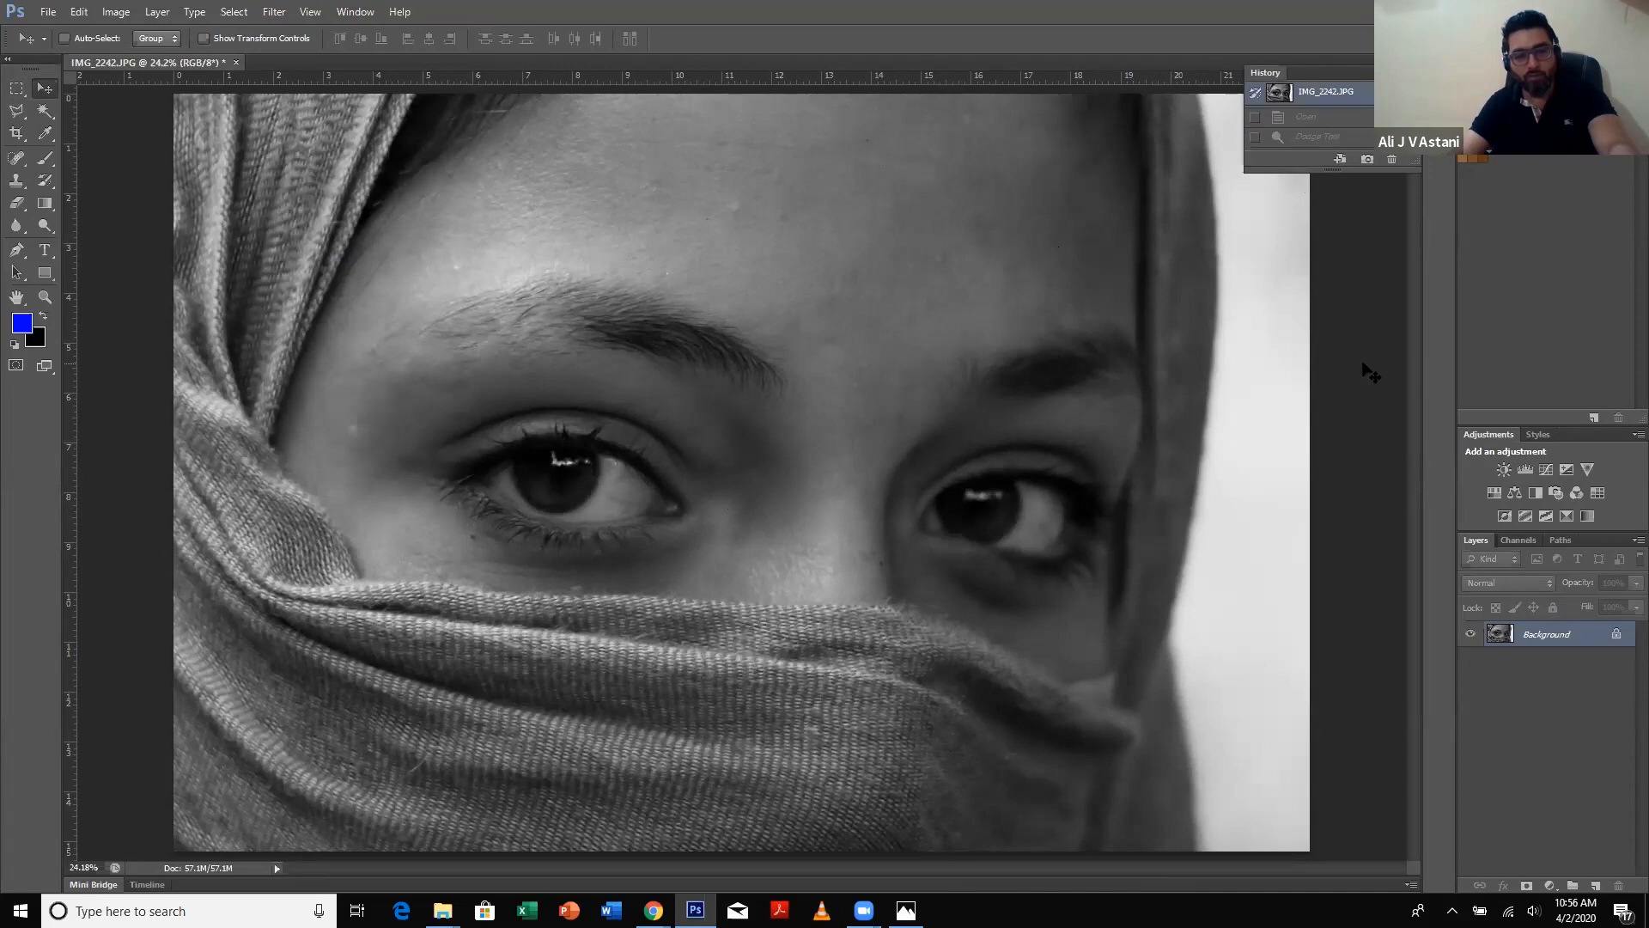
key(ctrl+z)
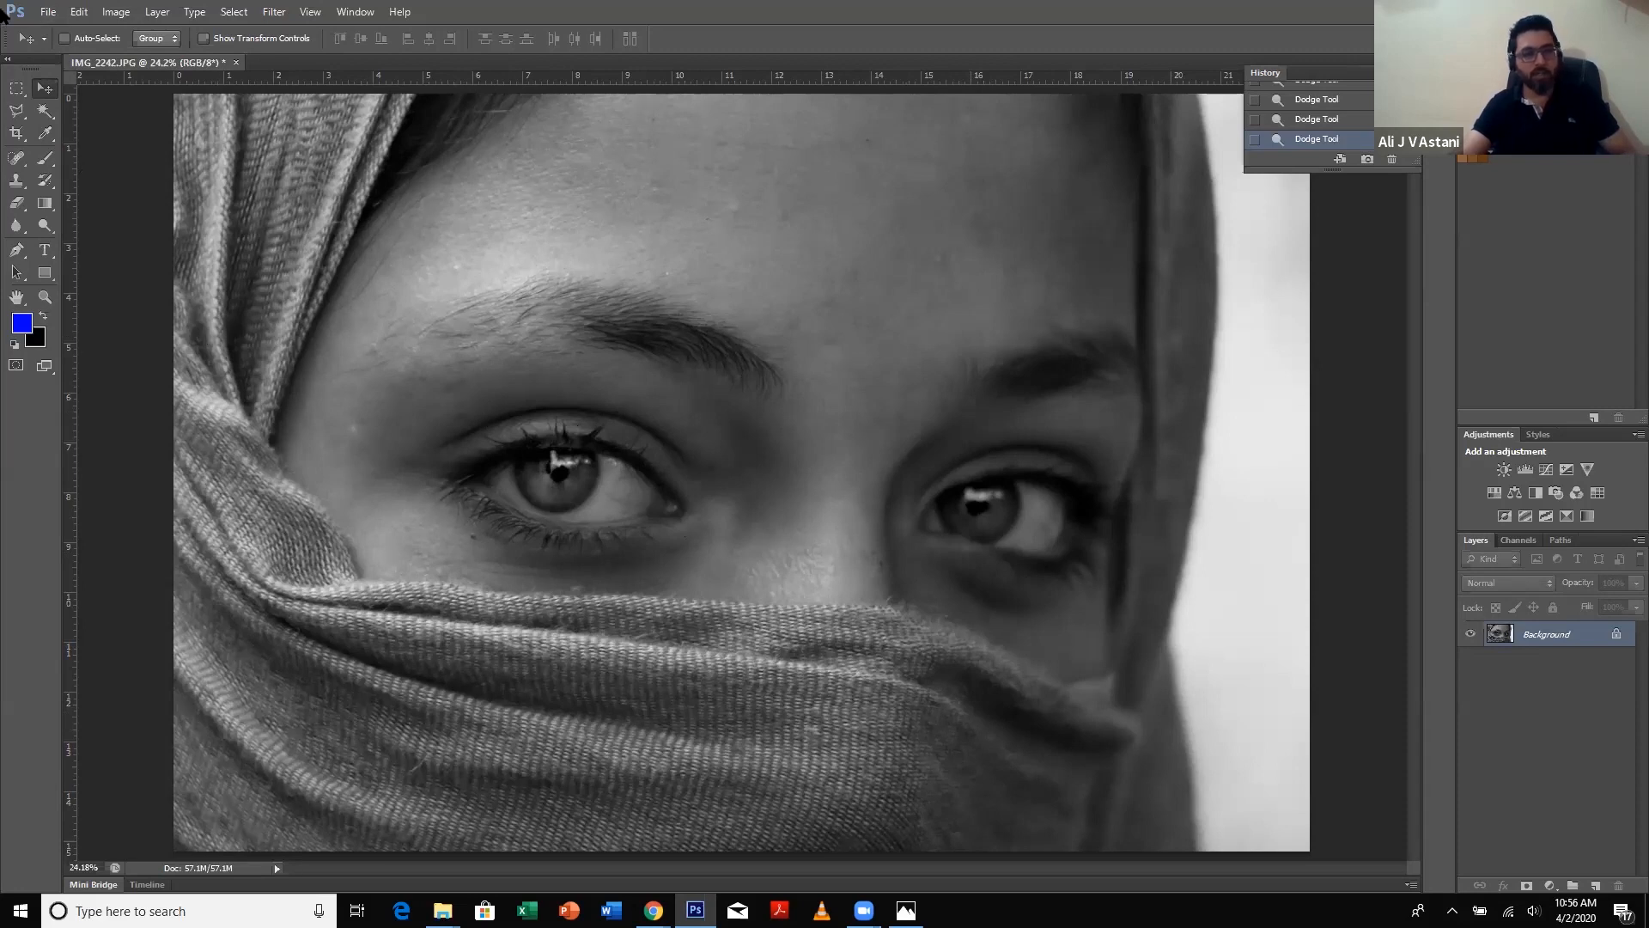
- Begin saving the portrait under a new name, trying the Photoshop PSD format before setting the format back to JPEG
click(49, 12)
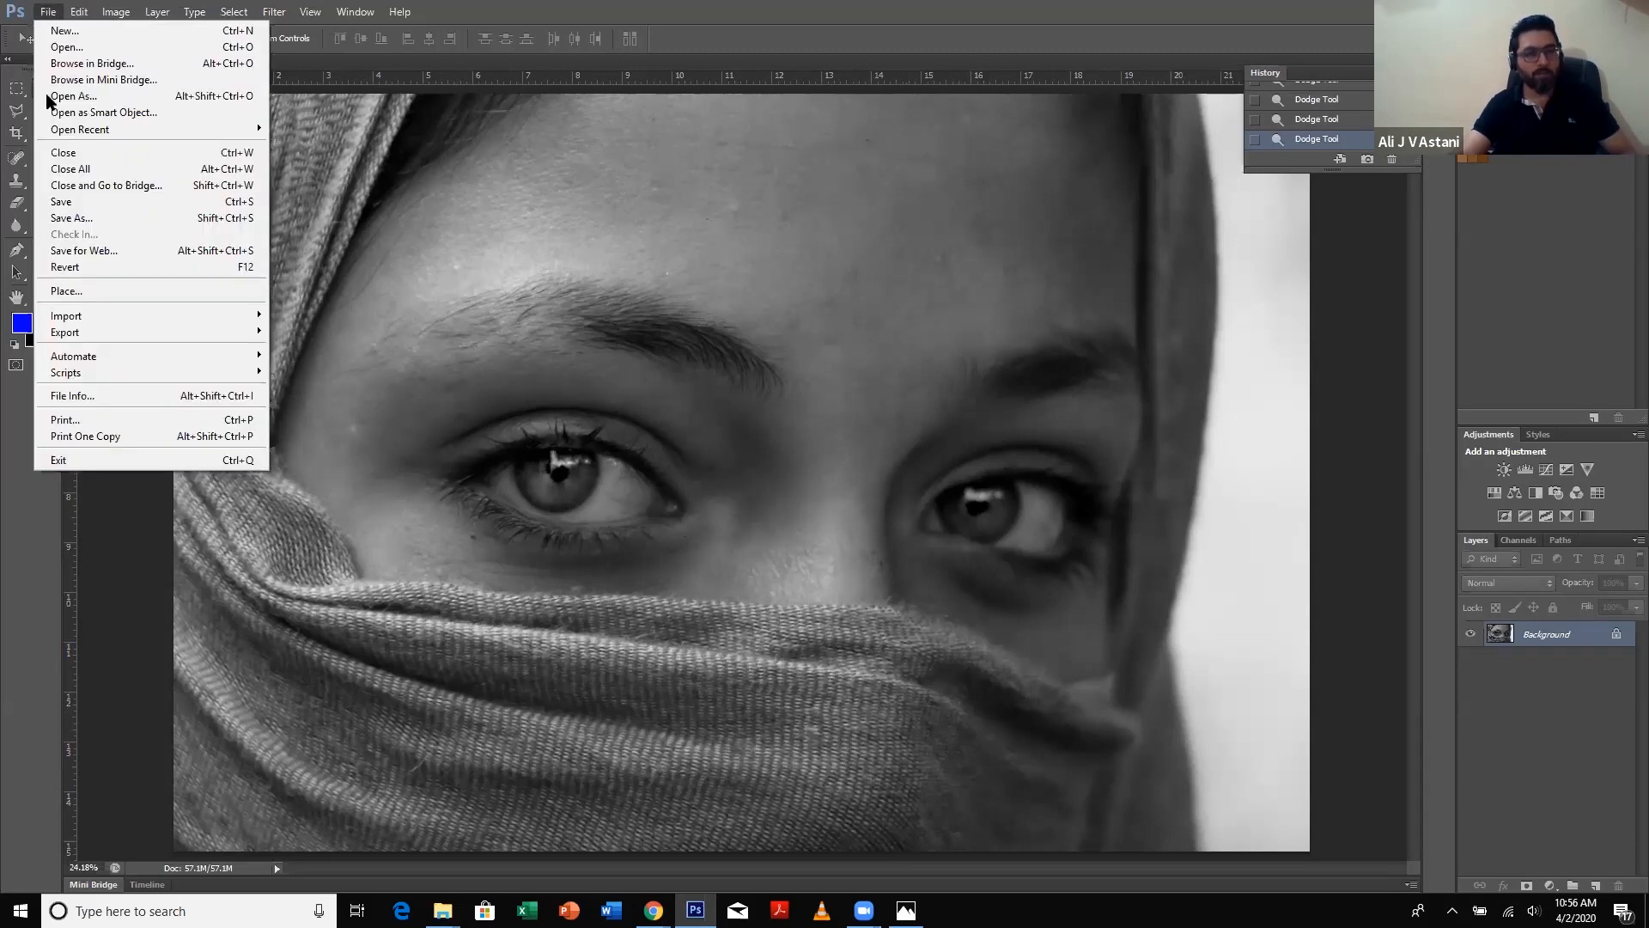
click(71, 222)
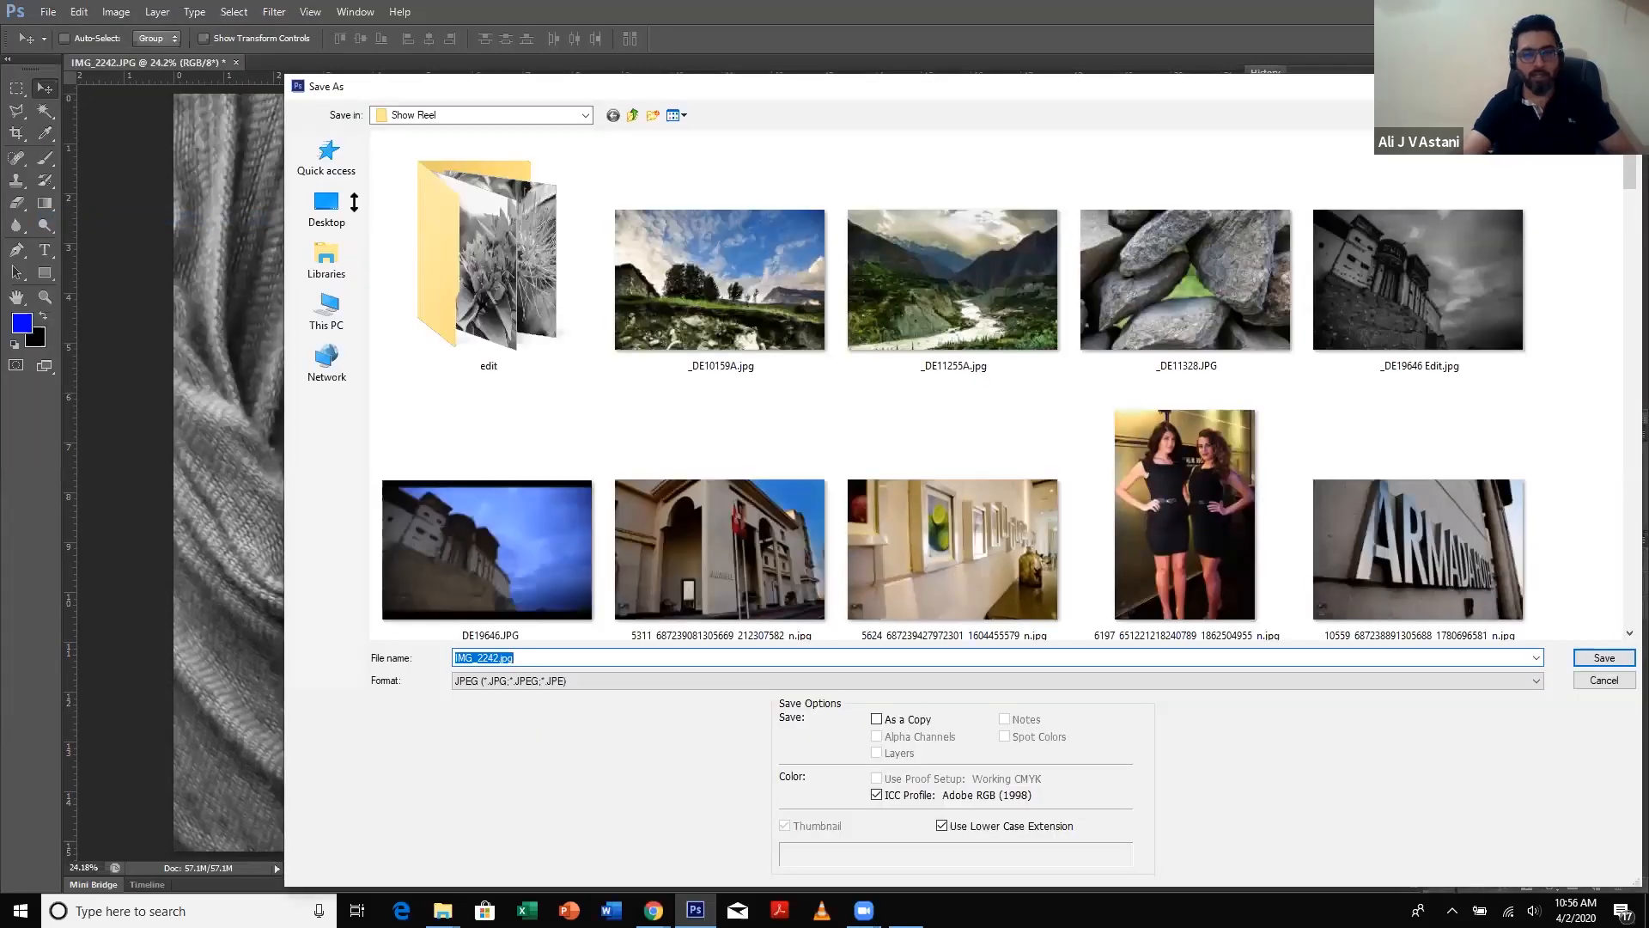
drag(748, 91, 647, 65)
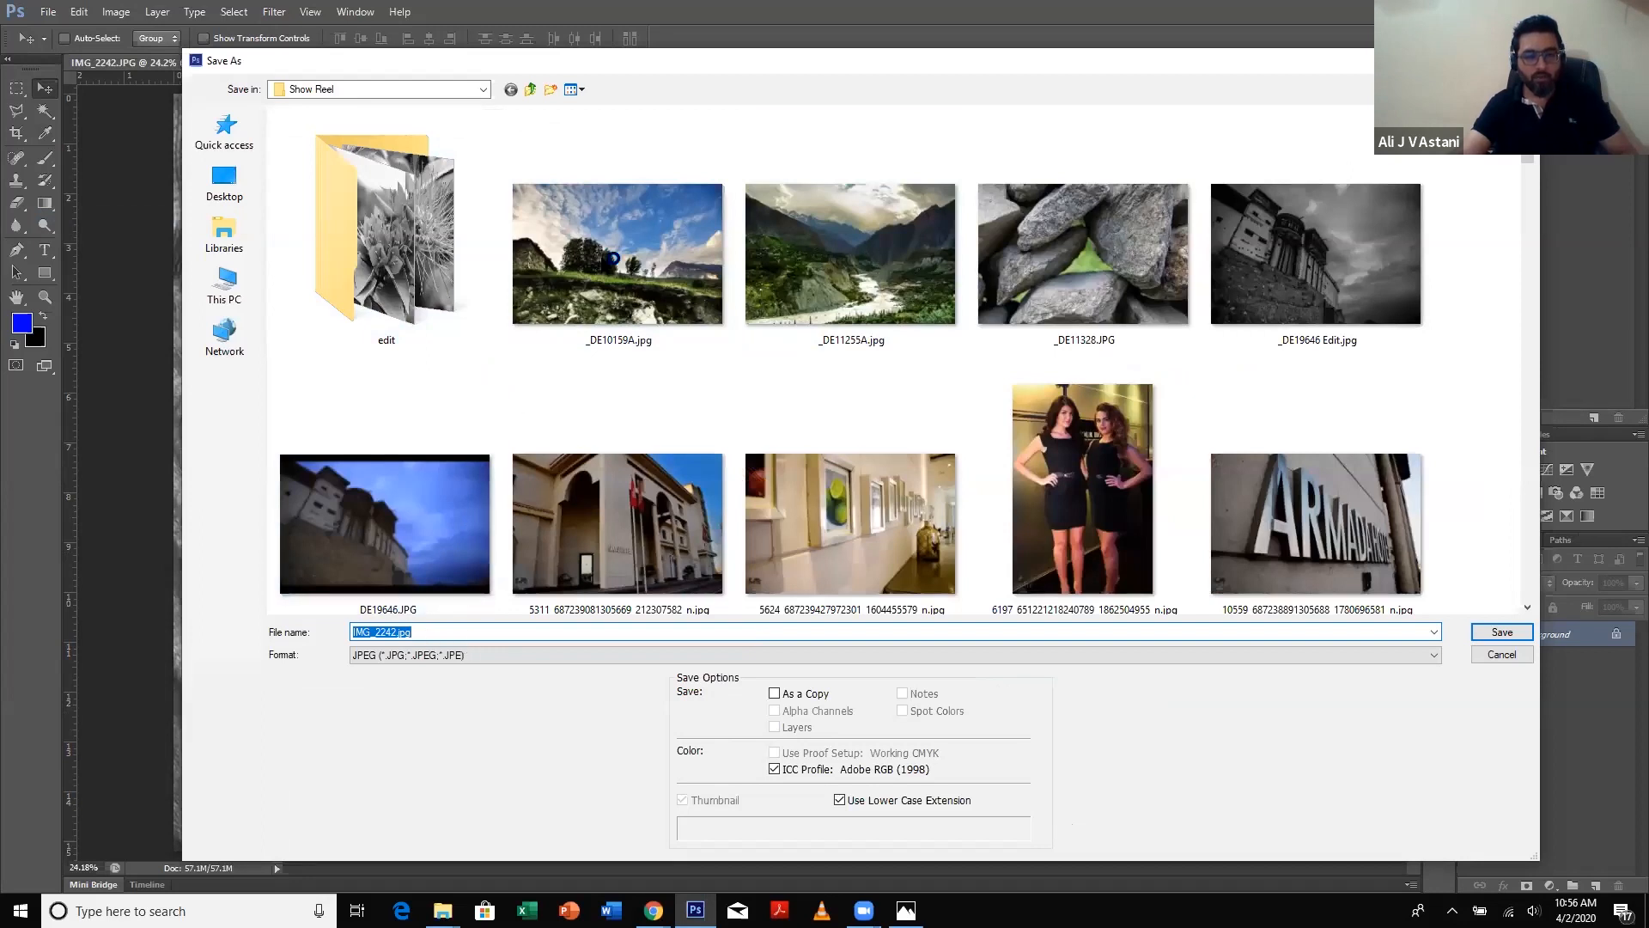
drag(652, 64, 589, 20)
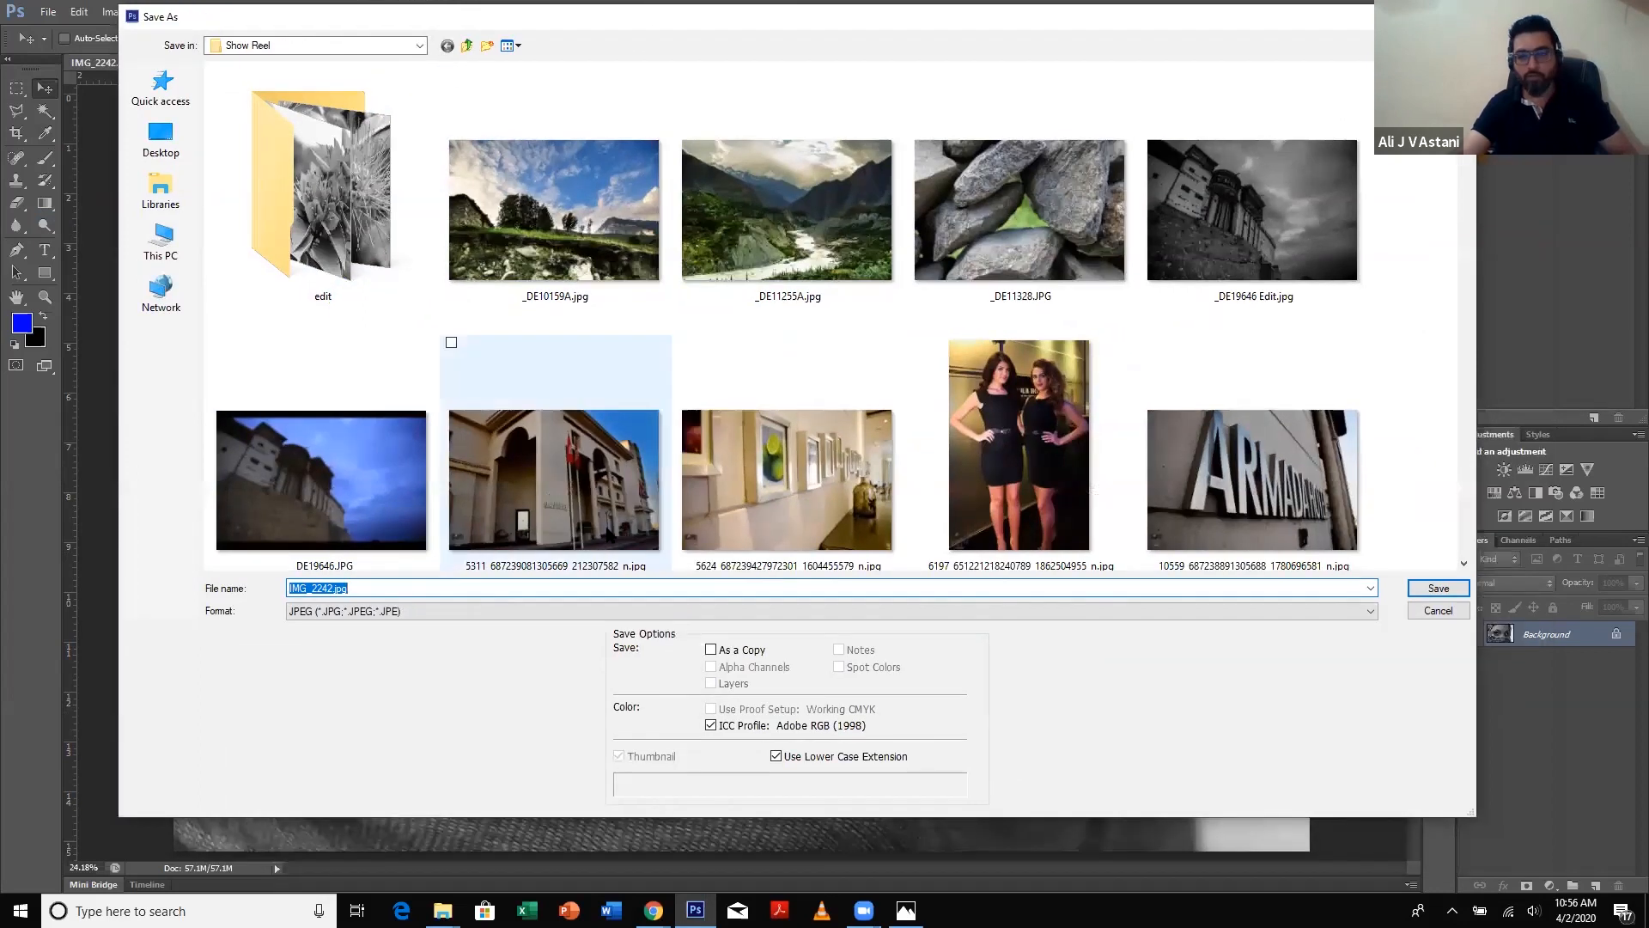
click(357, 612)
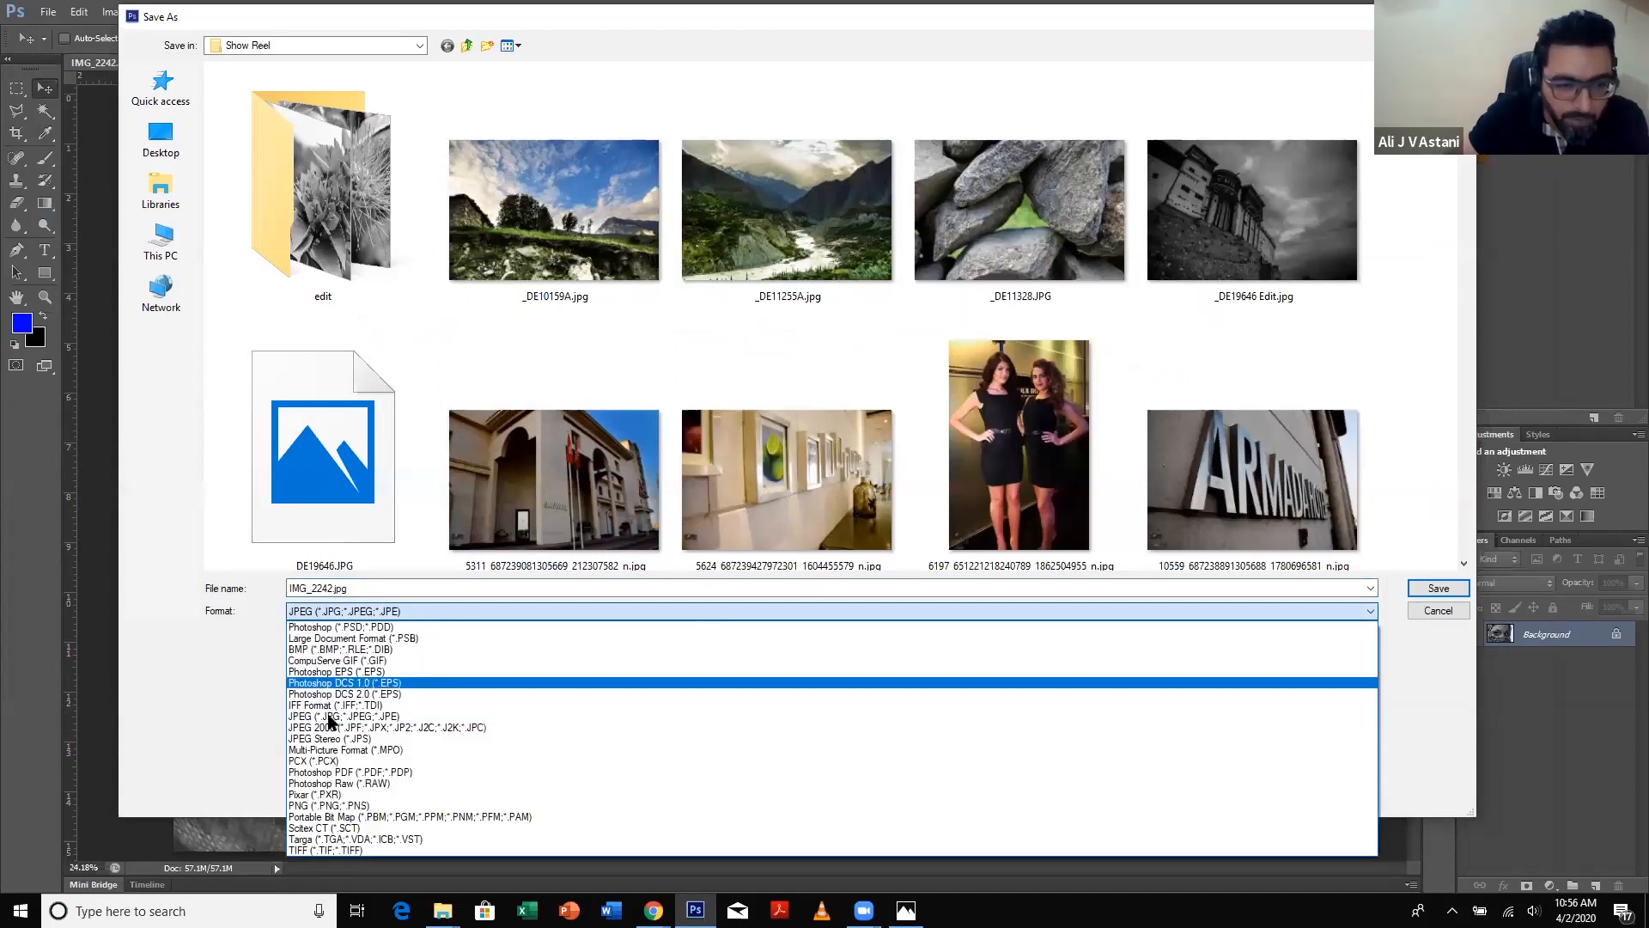
click(375, 628)
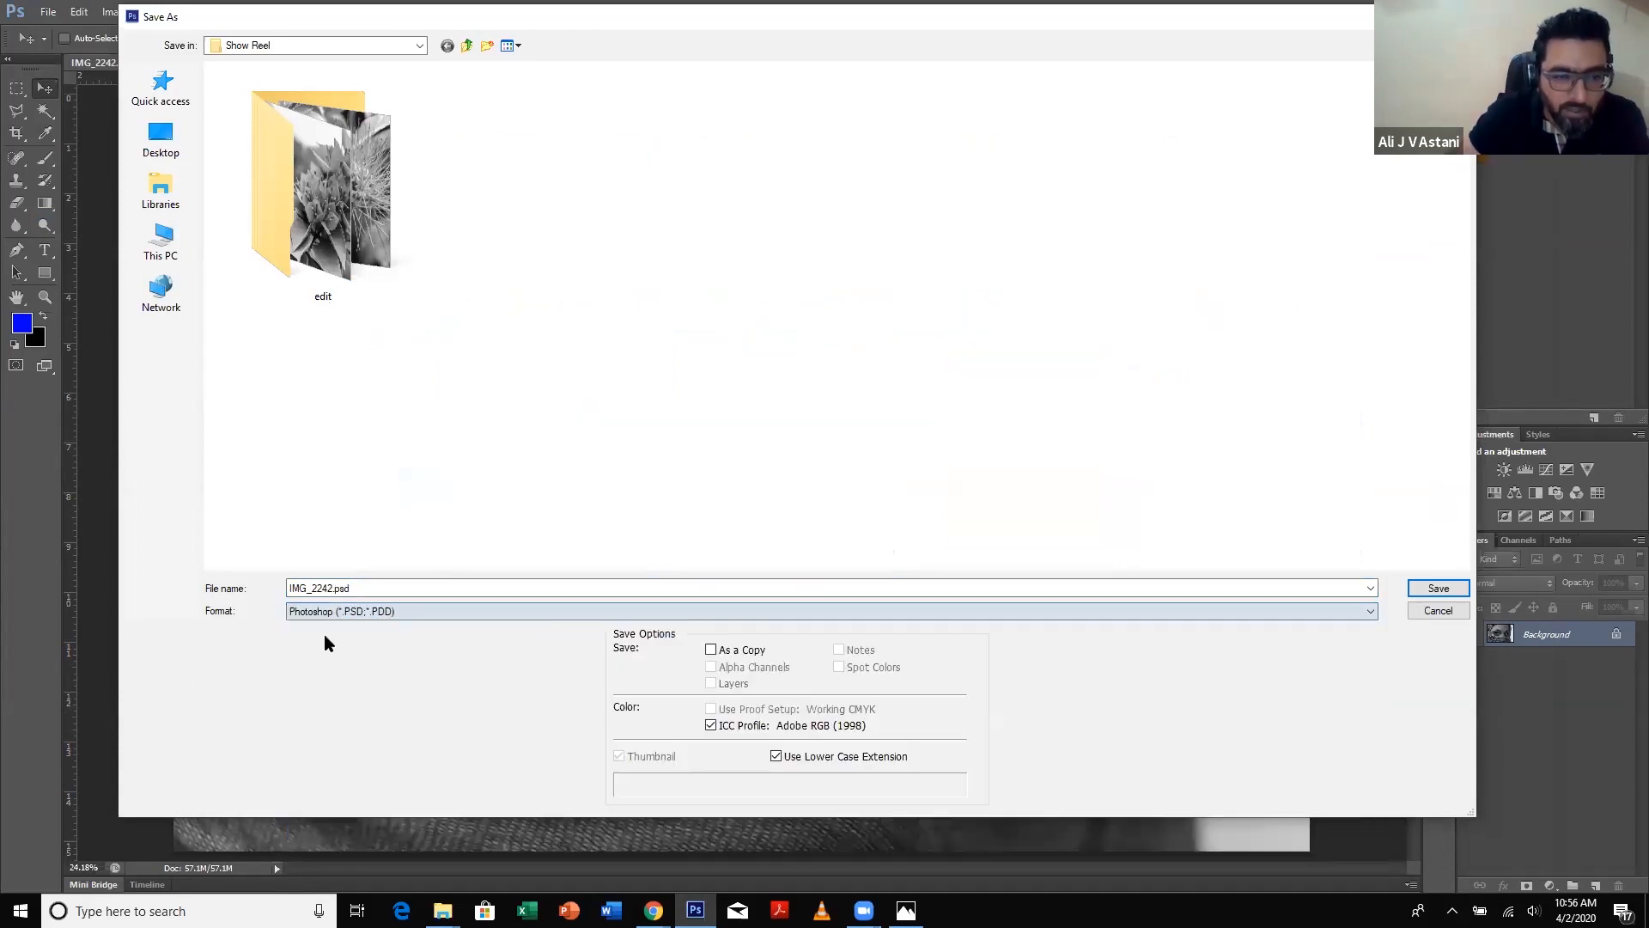
click(420, 609)
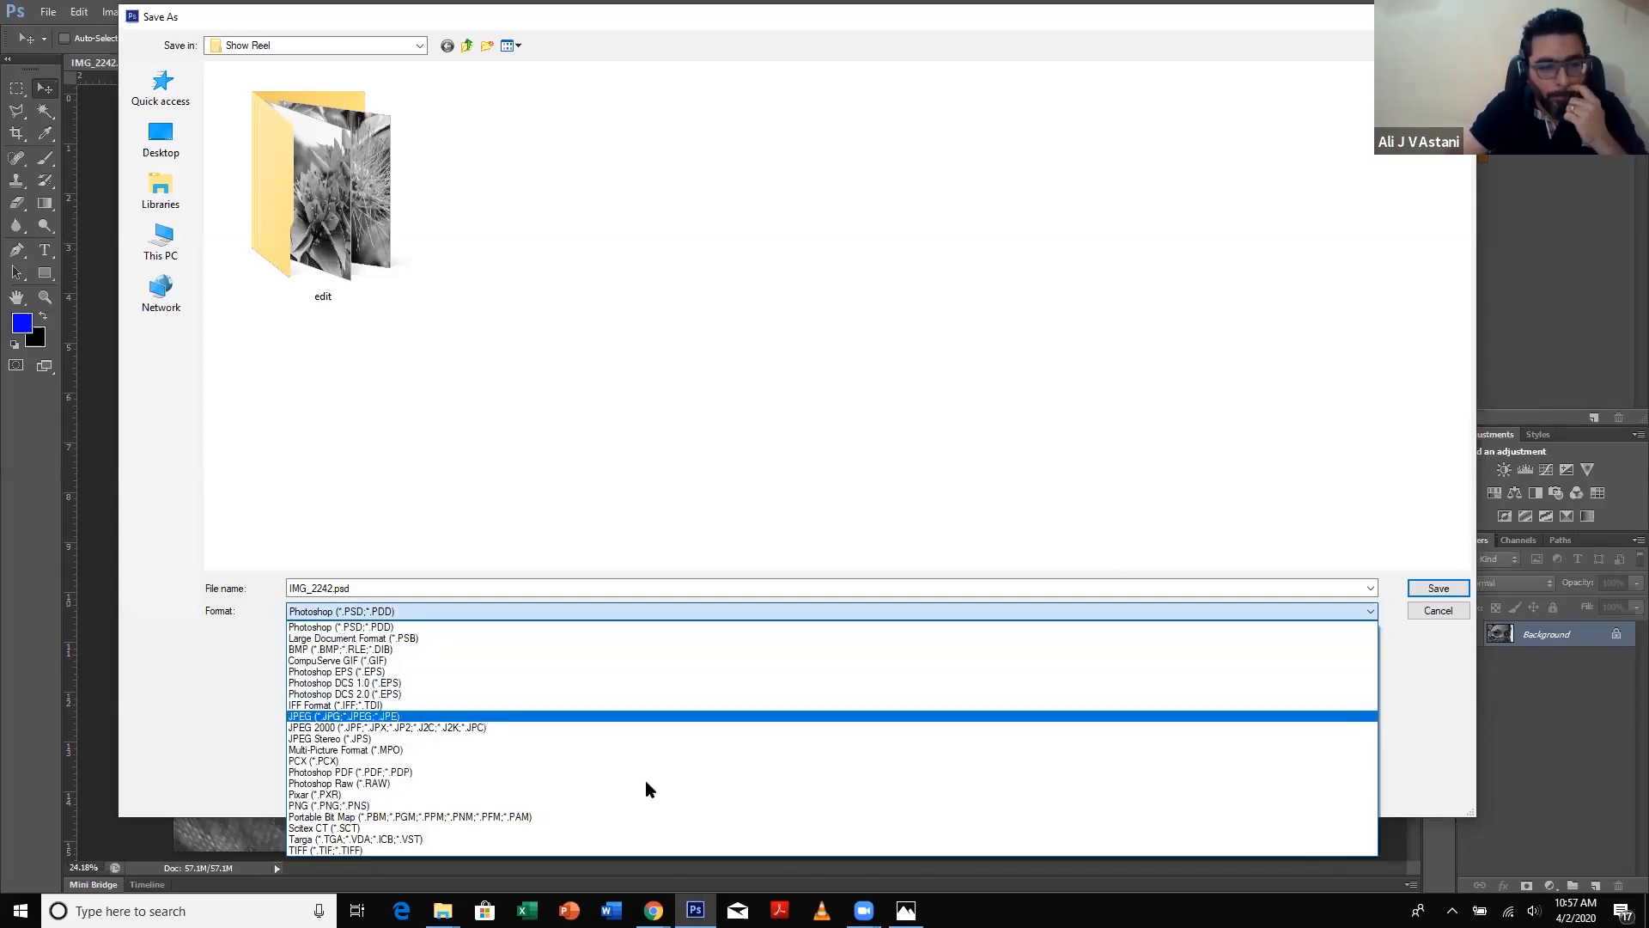
key(Return)
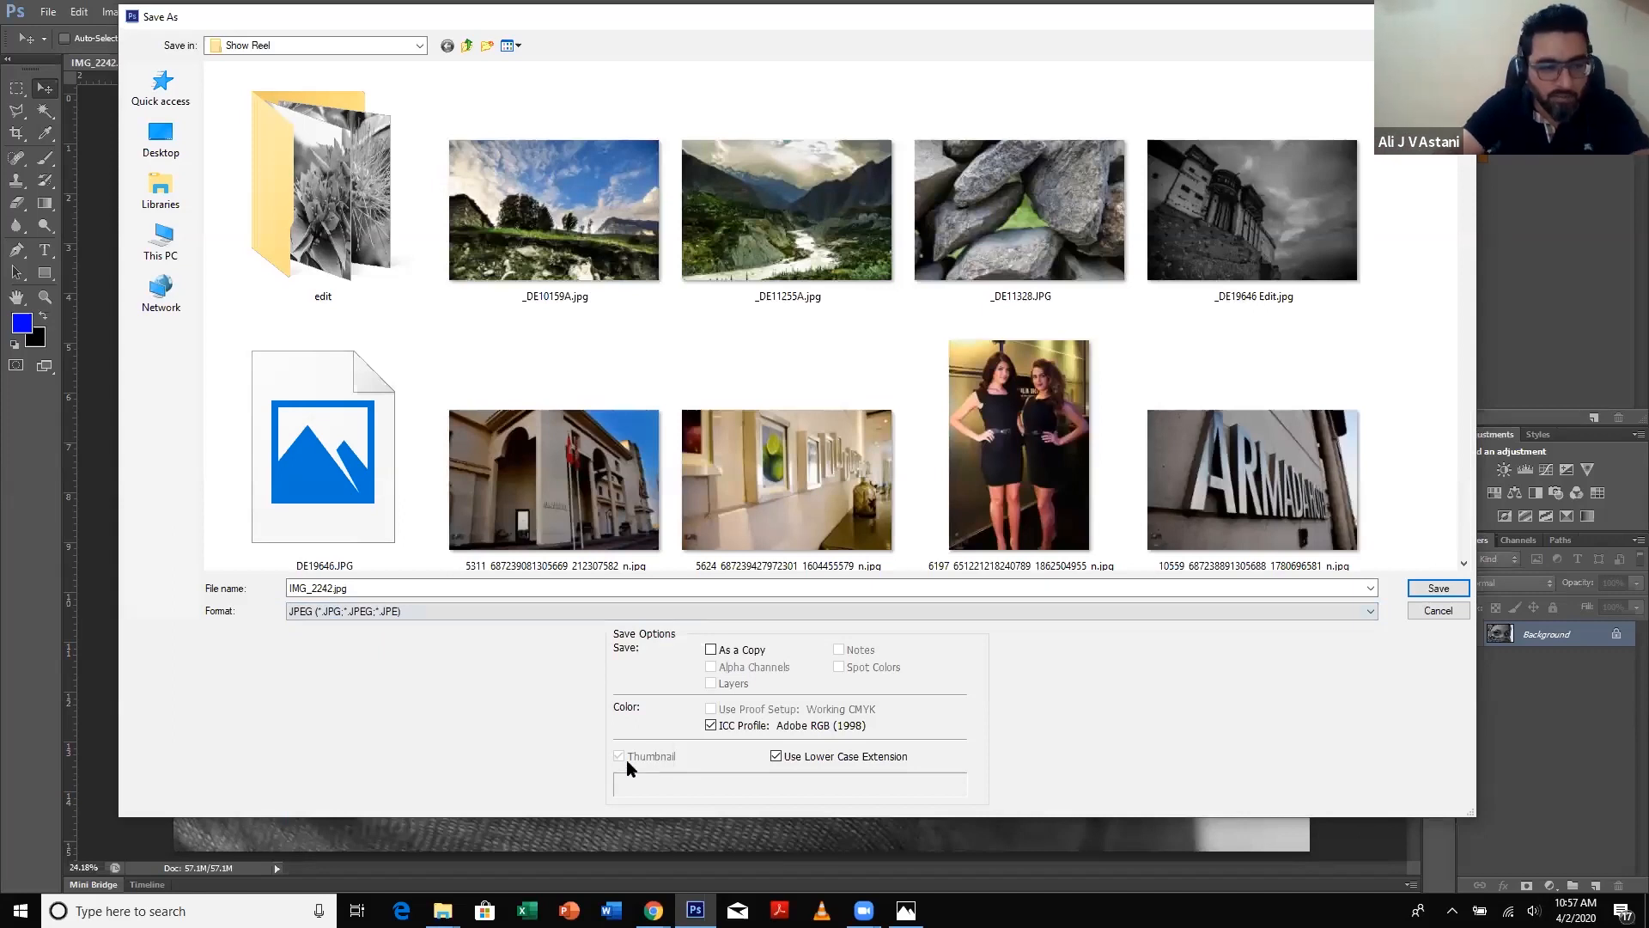
- Name the file IMG_2242 E.jpg and save it as a JPEG at quality 12 (Maximum), Baseline ("Standard")
click(383, 588)
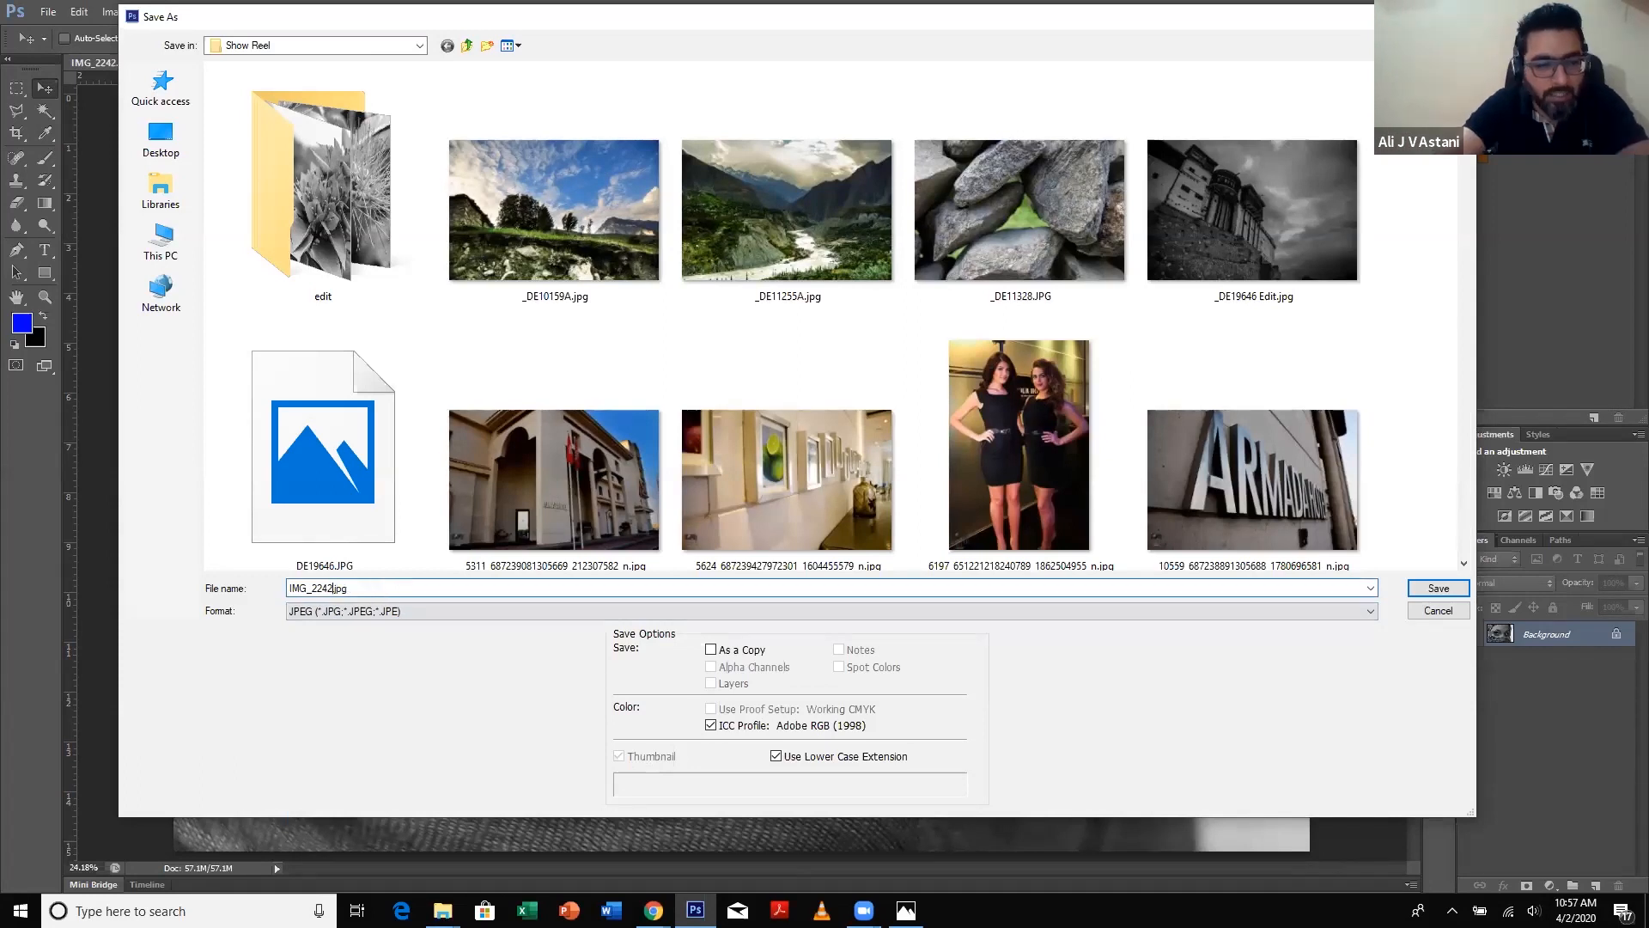
text(E)
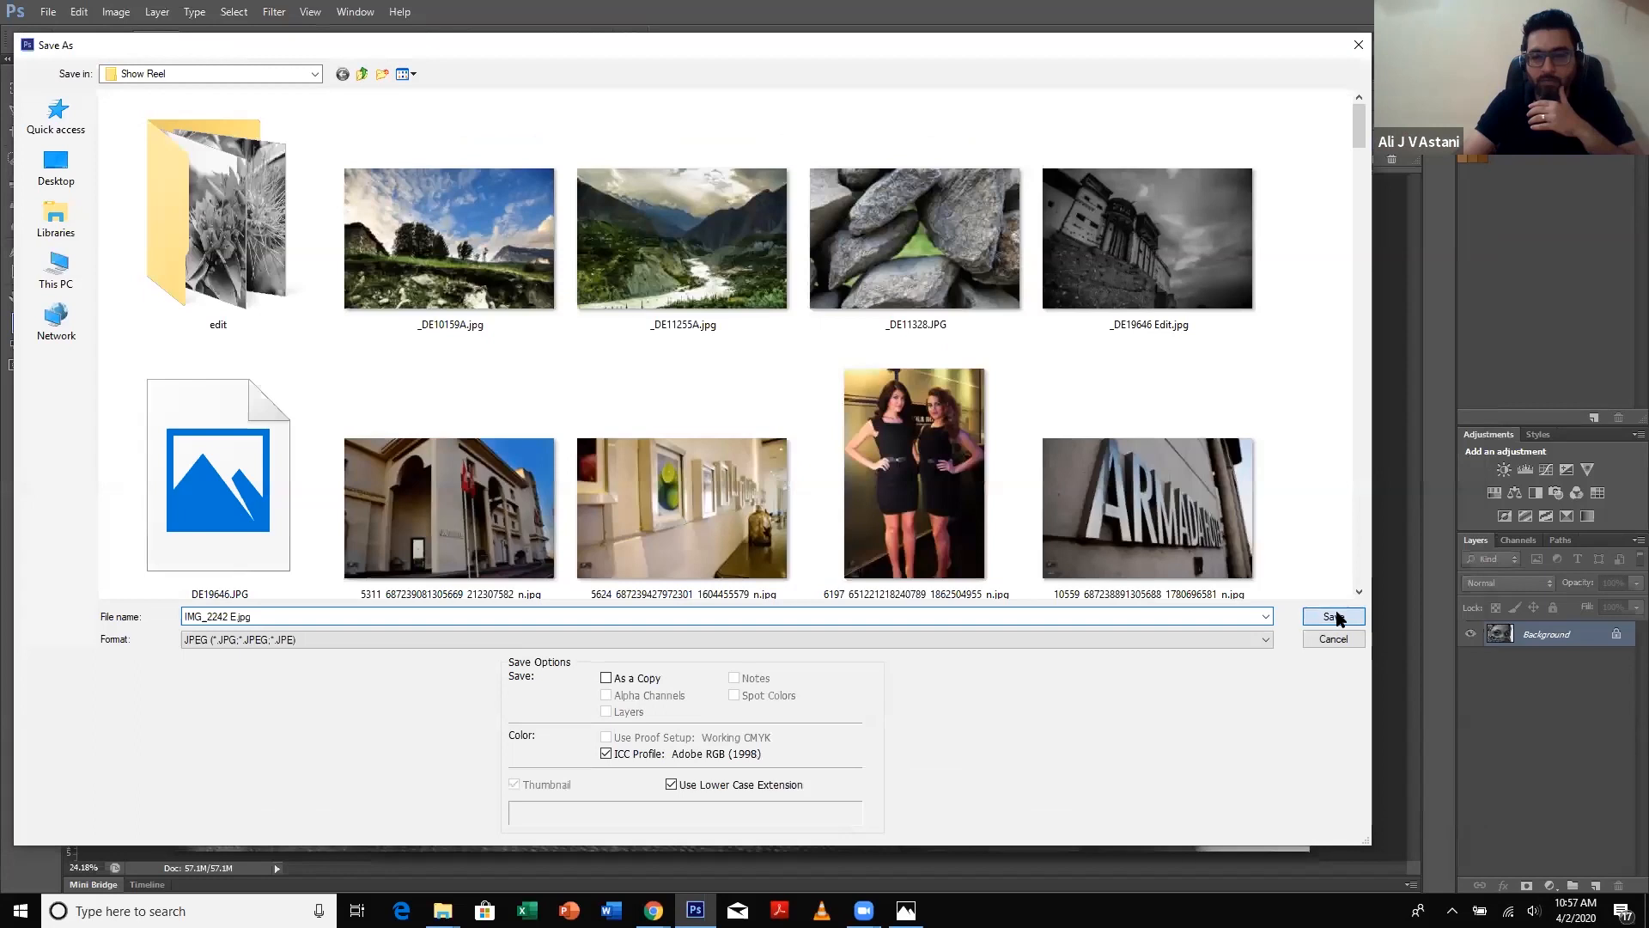
click(1333, 617)
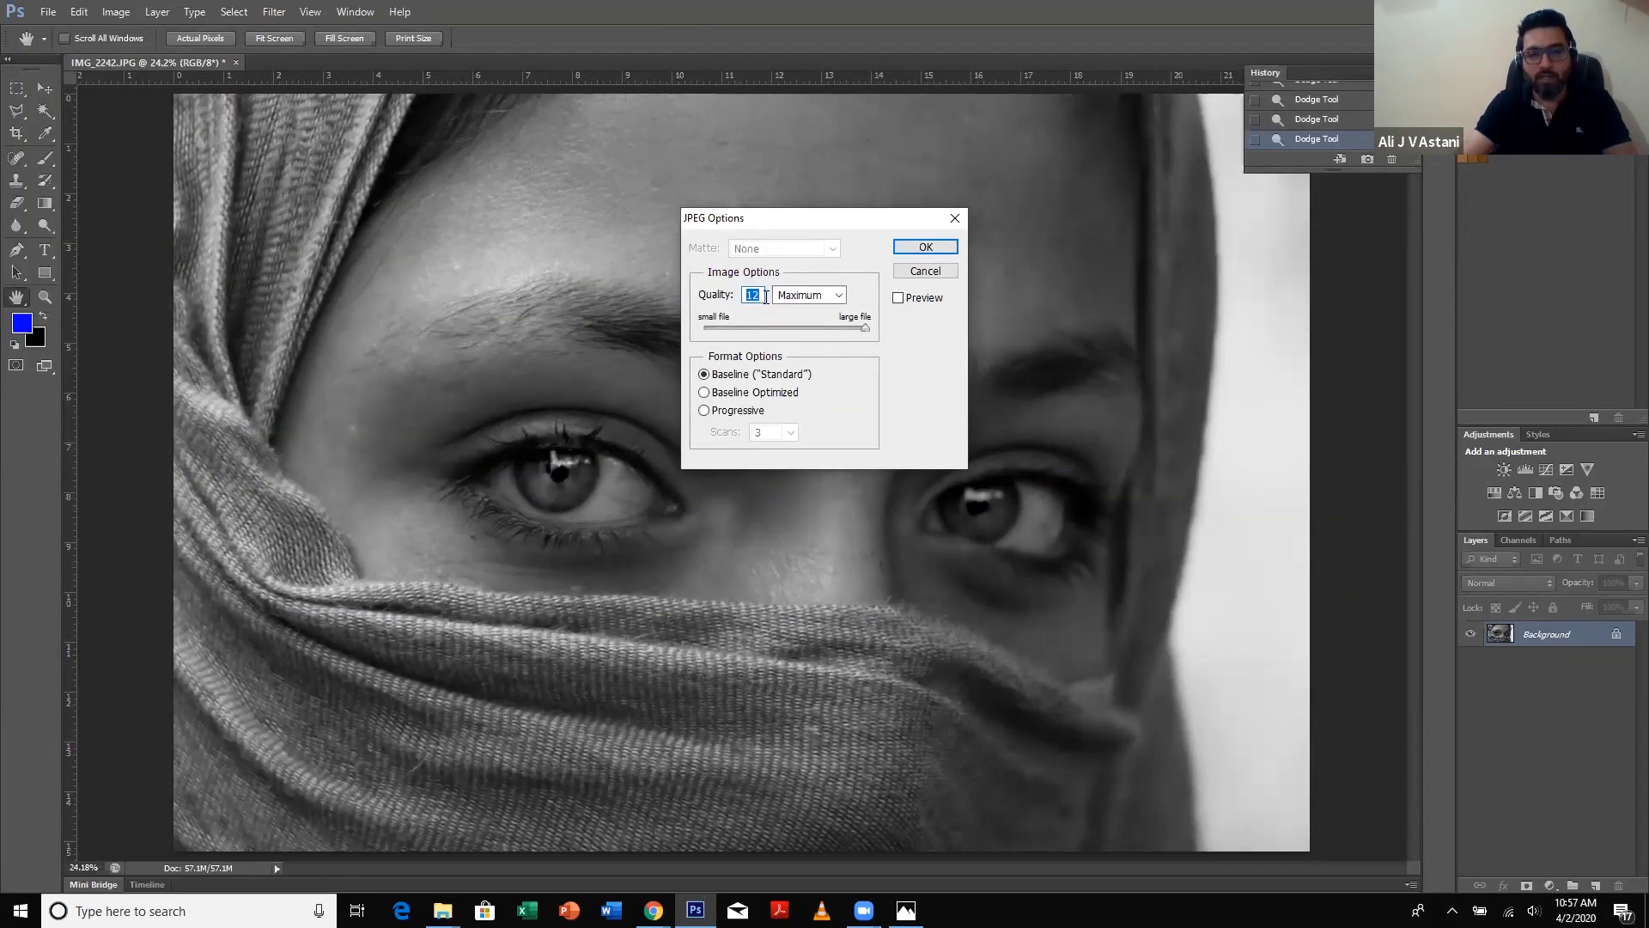
click(924, 247)
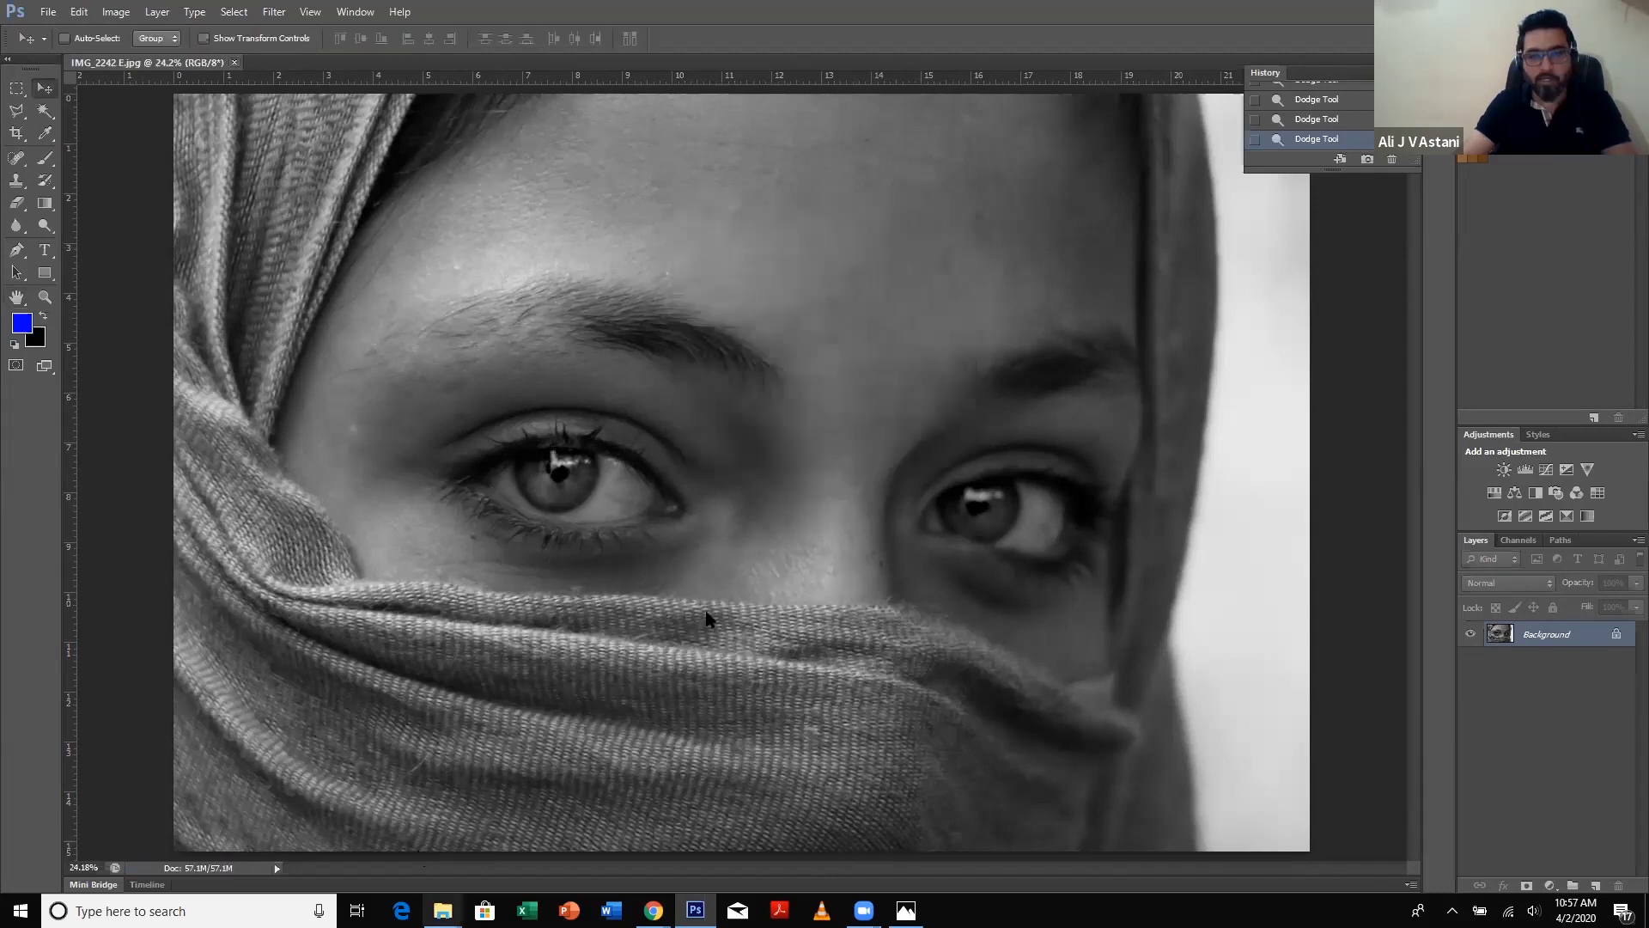
- Switch to the Show Reel folder and compare the original IMG_2242.JPG with the edited IMG_2242 E.jpg in Photos
mouse_move(442, 910)
click(352, 833)
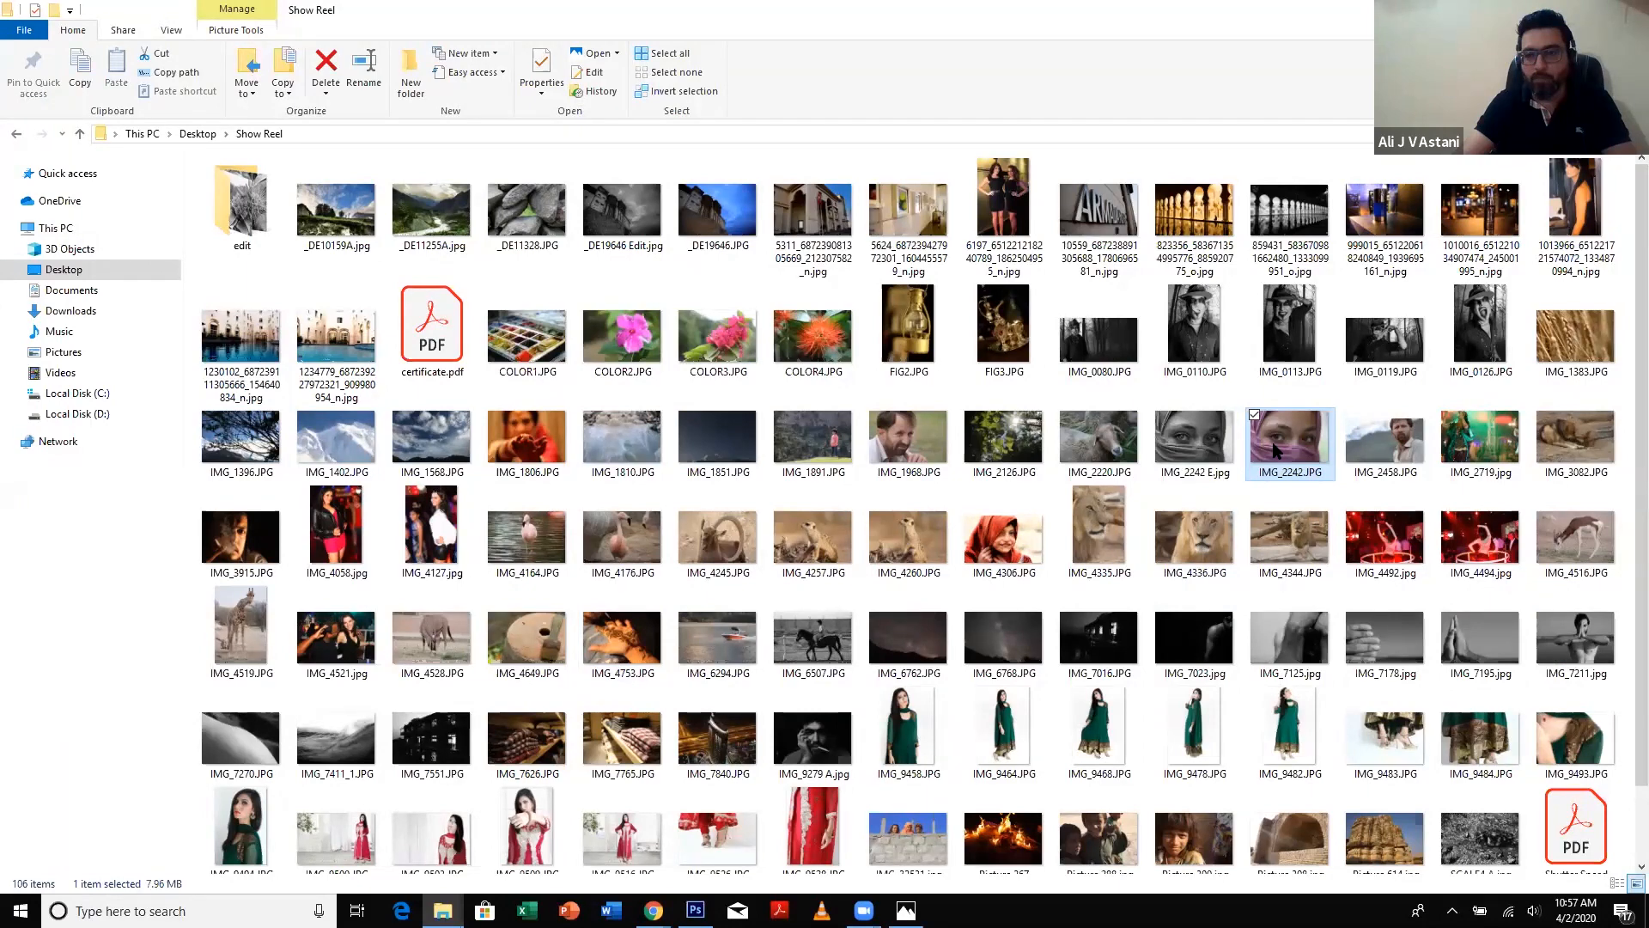
double_click(1274, 450)
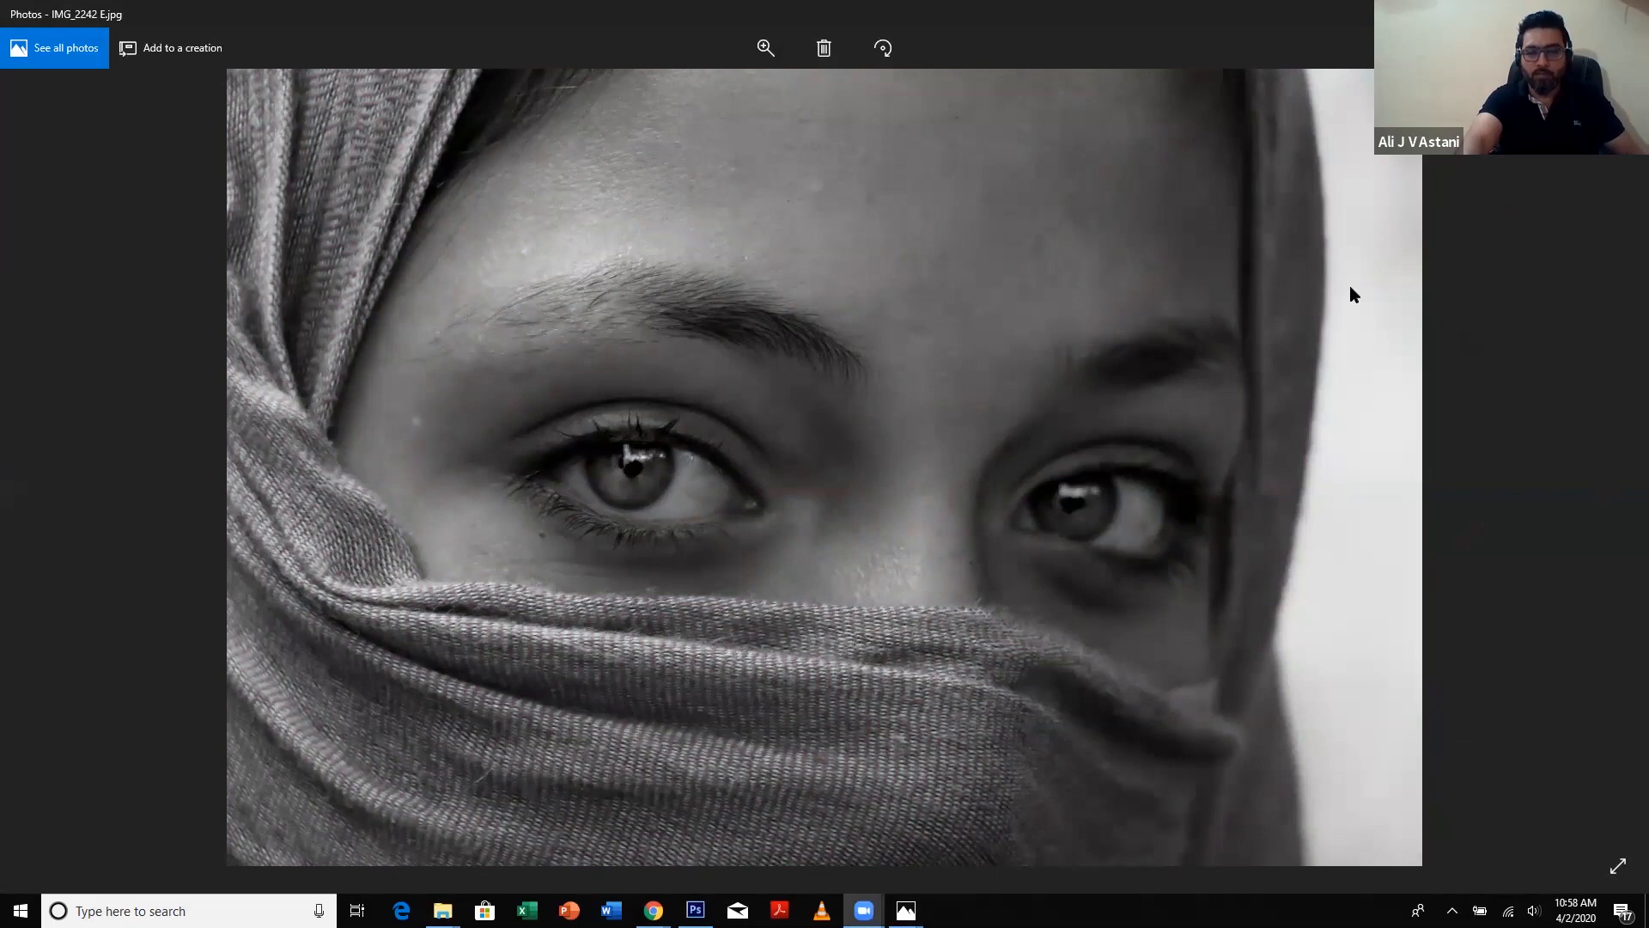
key(alt+Tab)
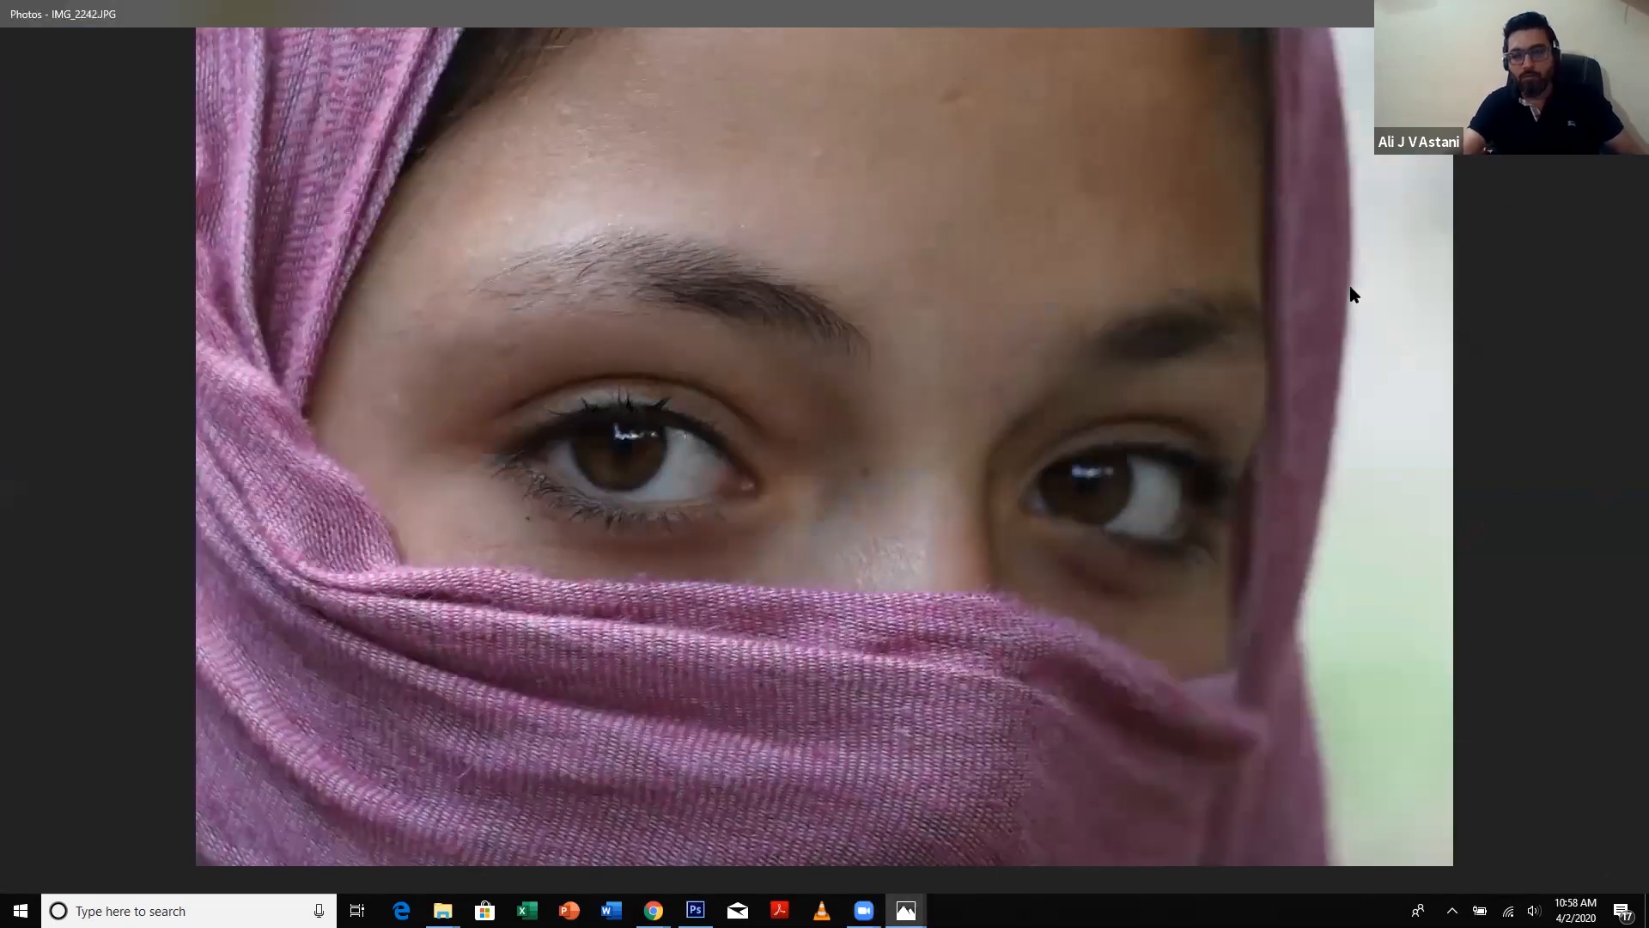
key(alt+Tab)
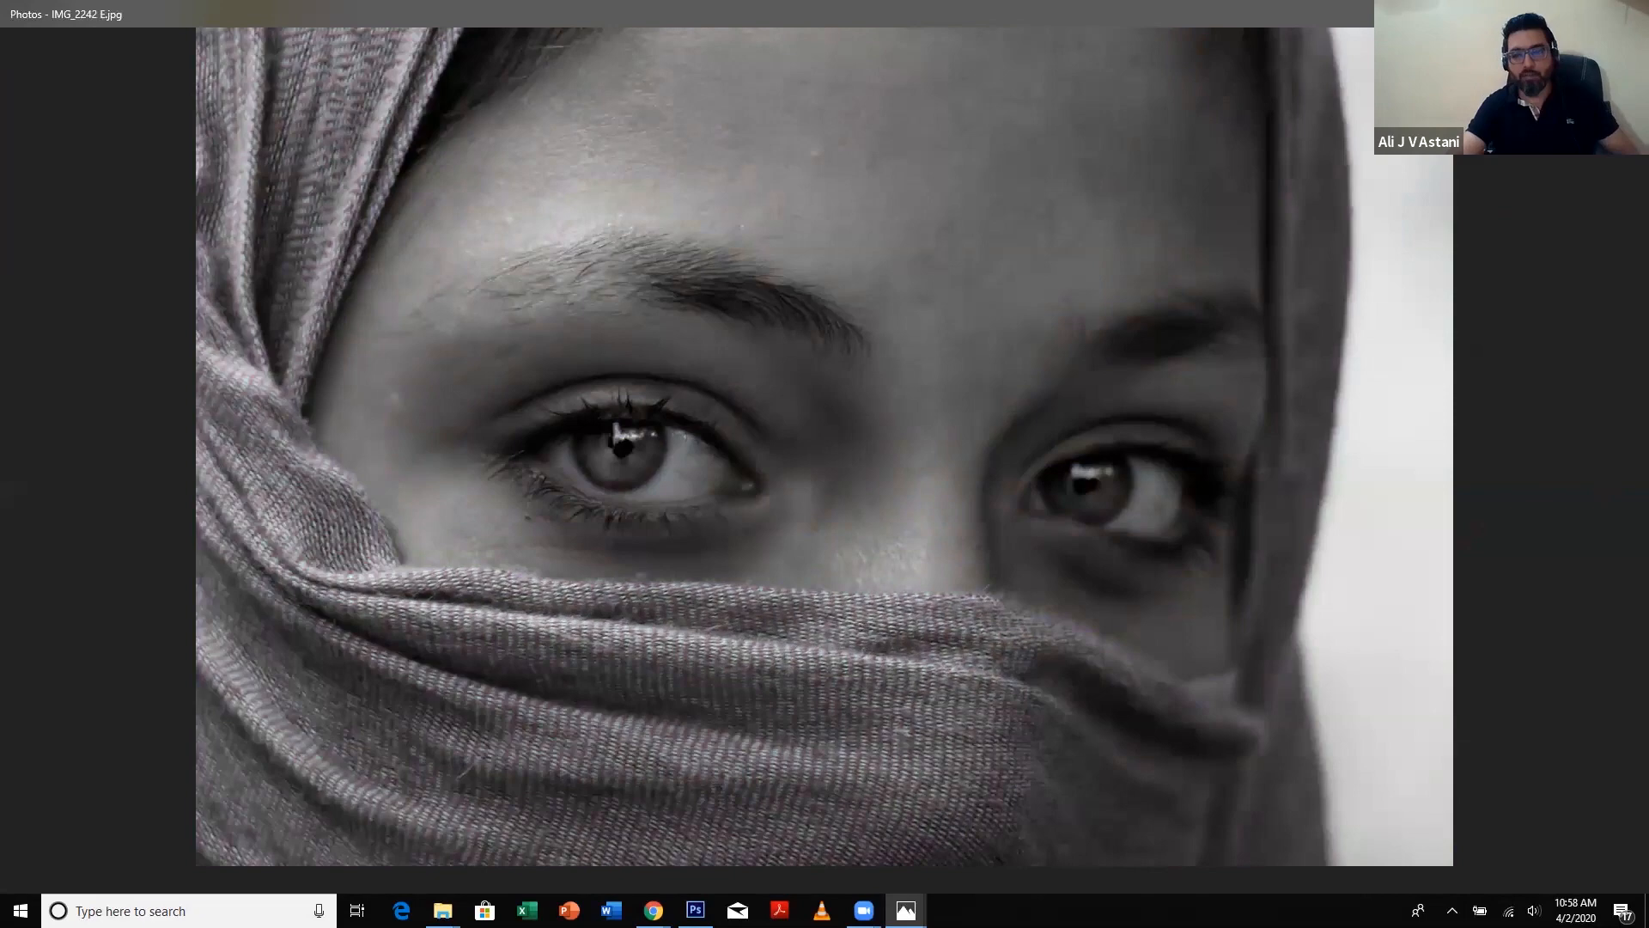
key(alt+Tab)
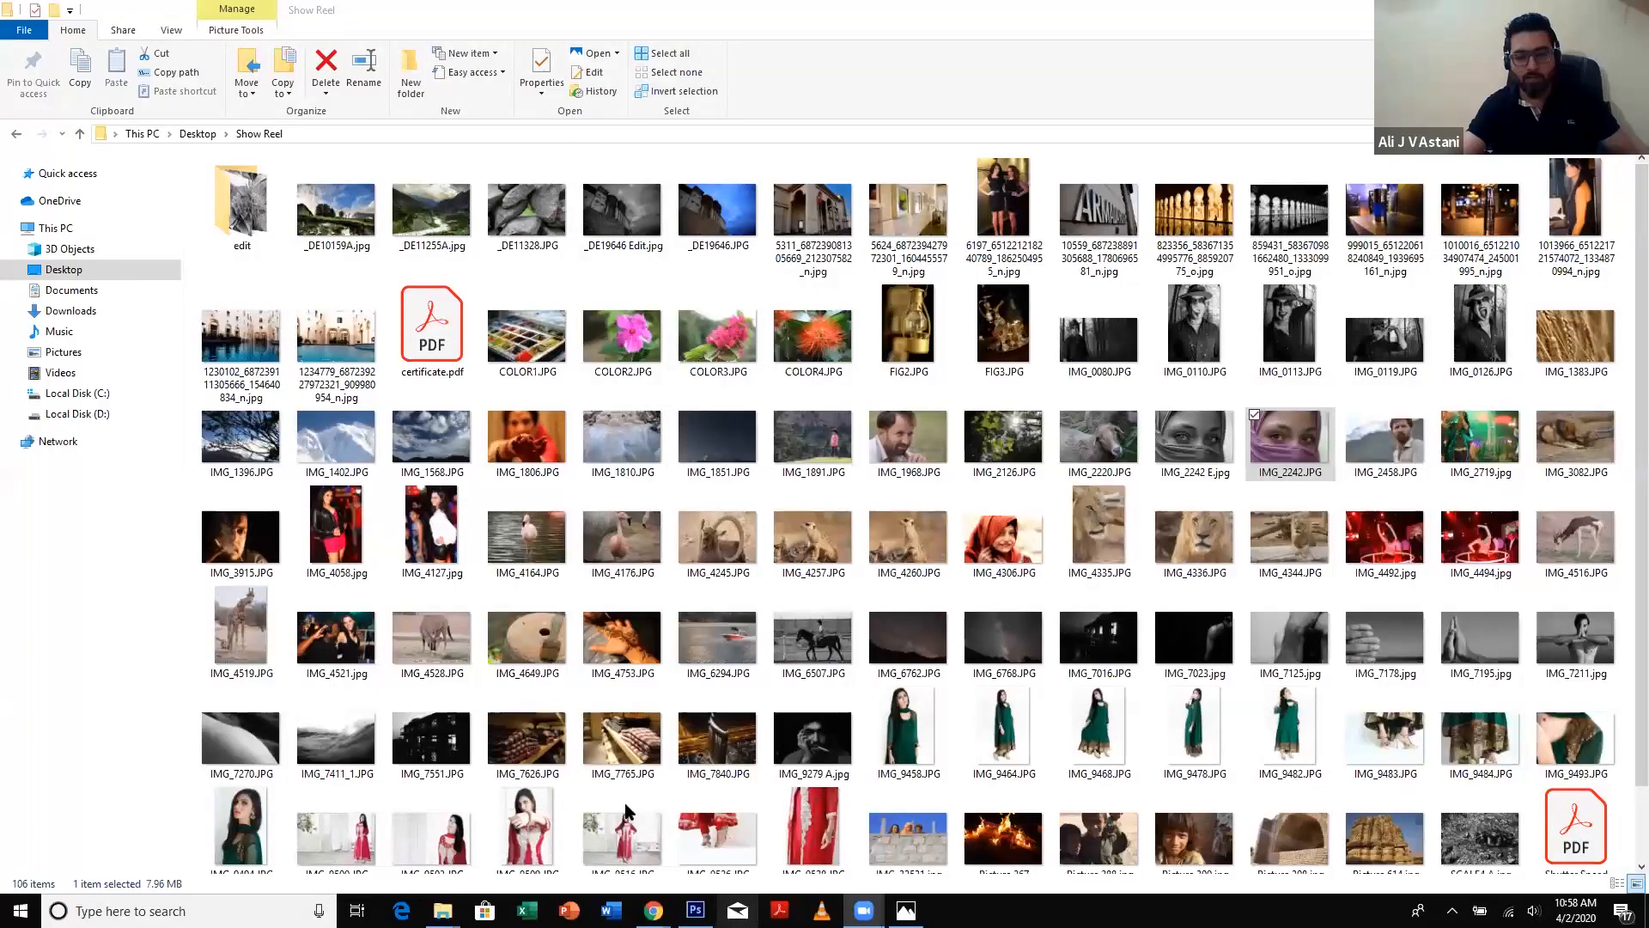
- Return to the Show Reel folder and view the cloudy mountain photo IMG_1568.JPG in Photos
key(alt+Tab)
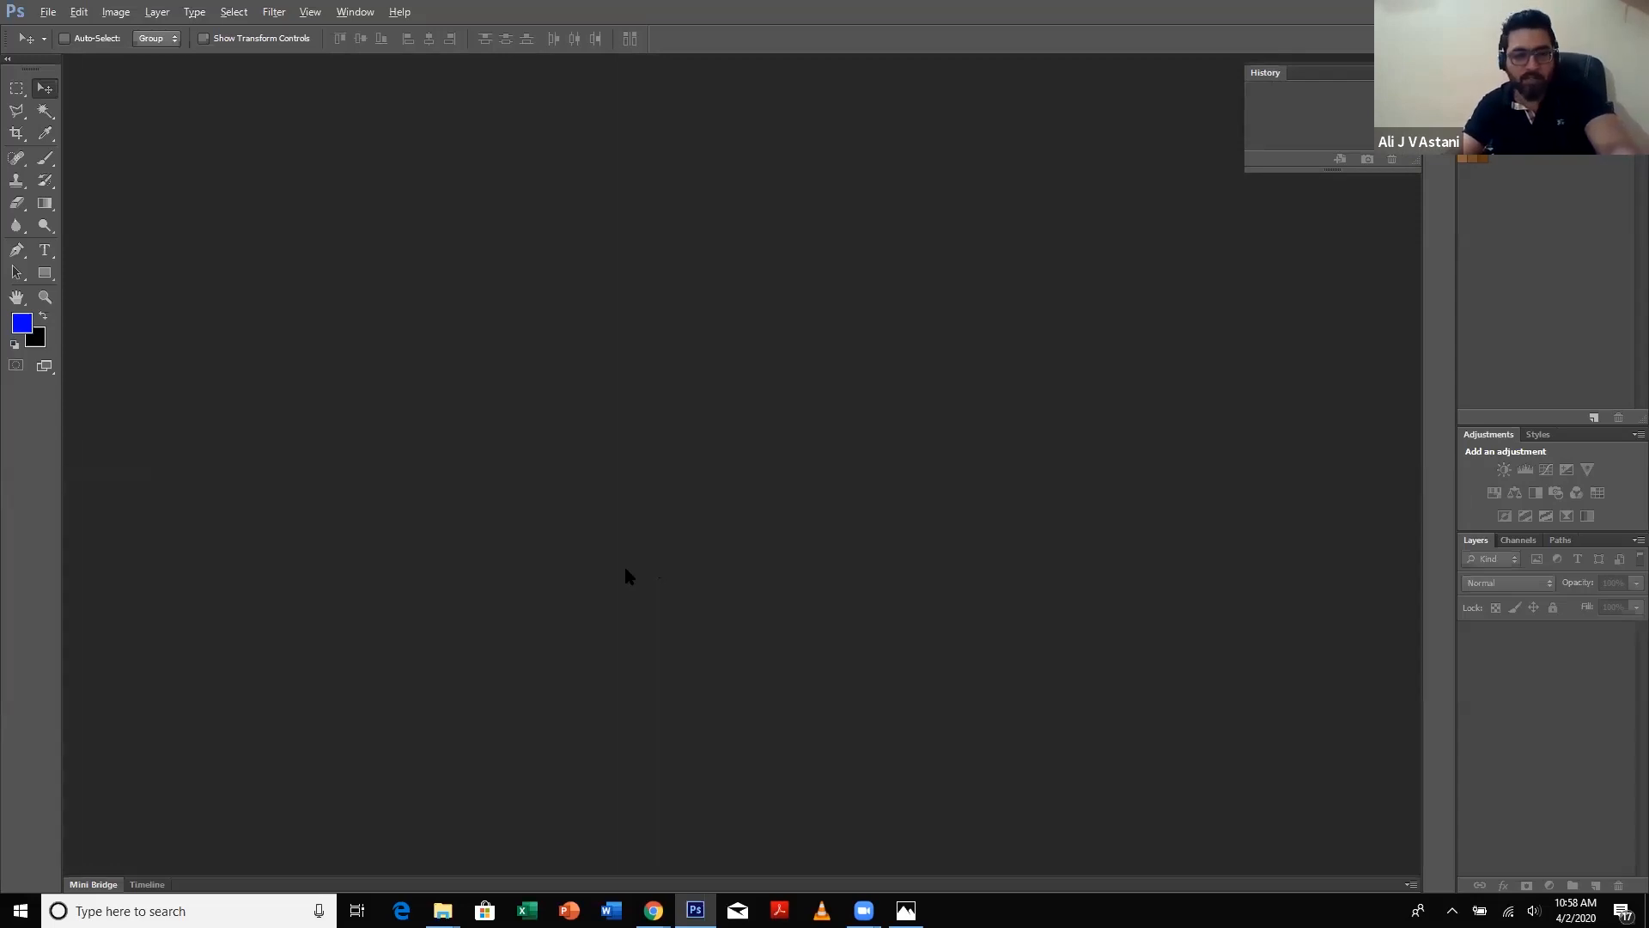
key(alt+Tab)
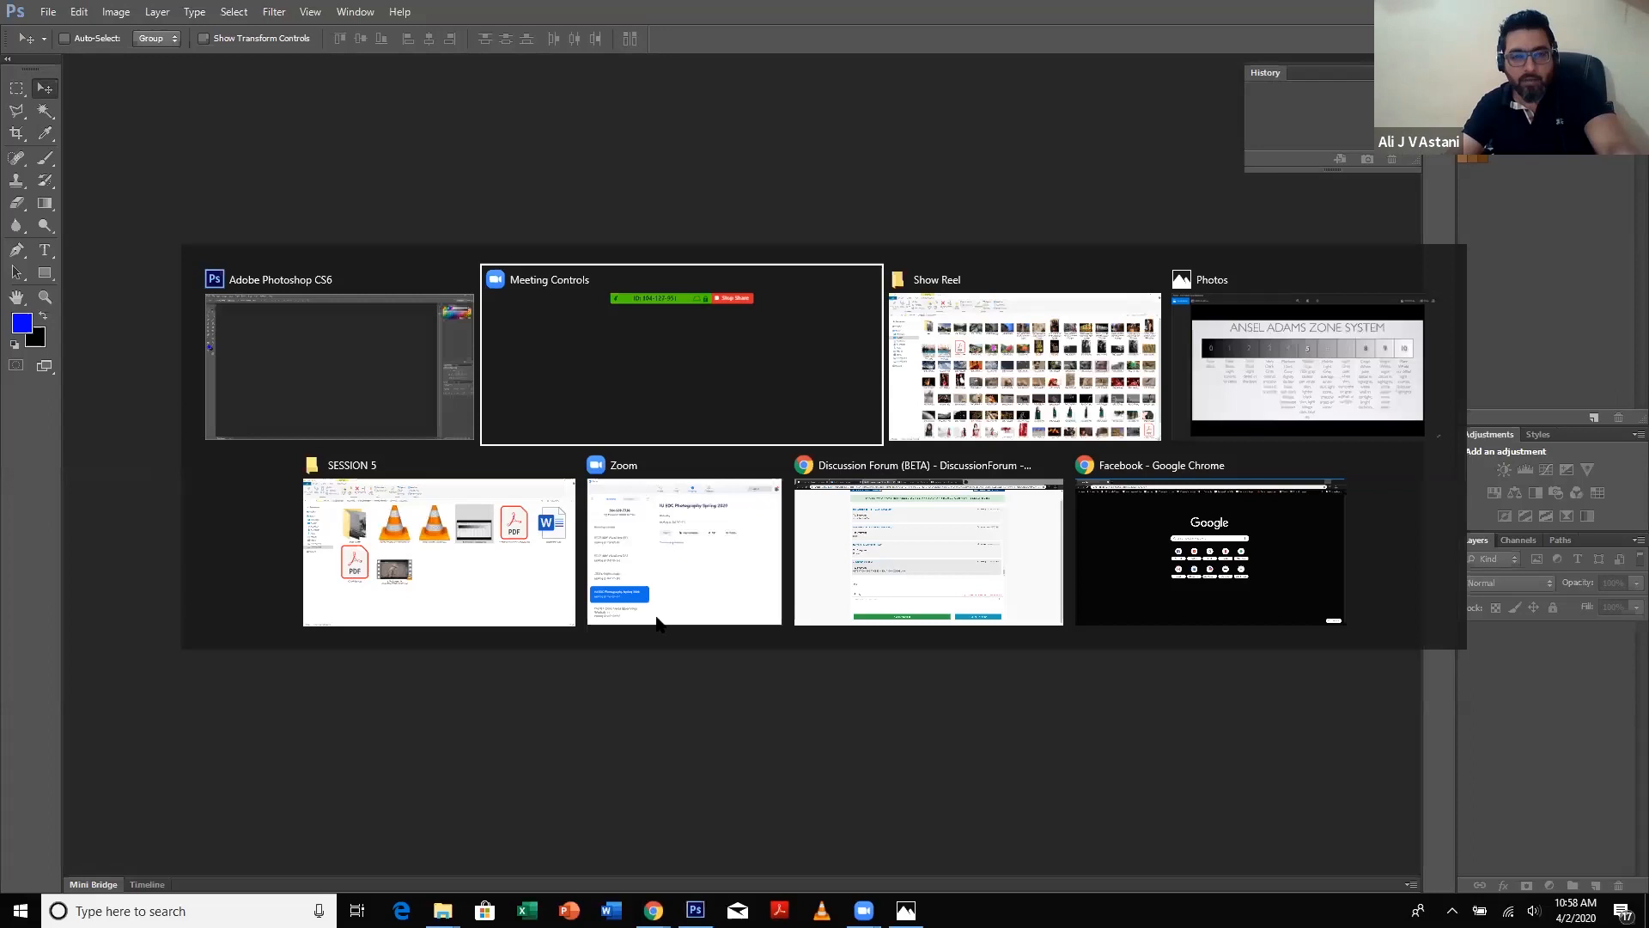
key(alt+Tab)
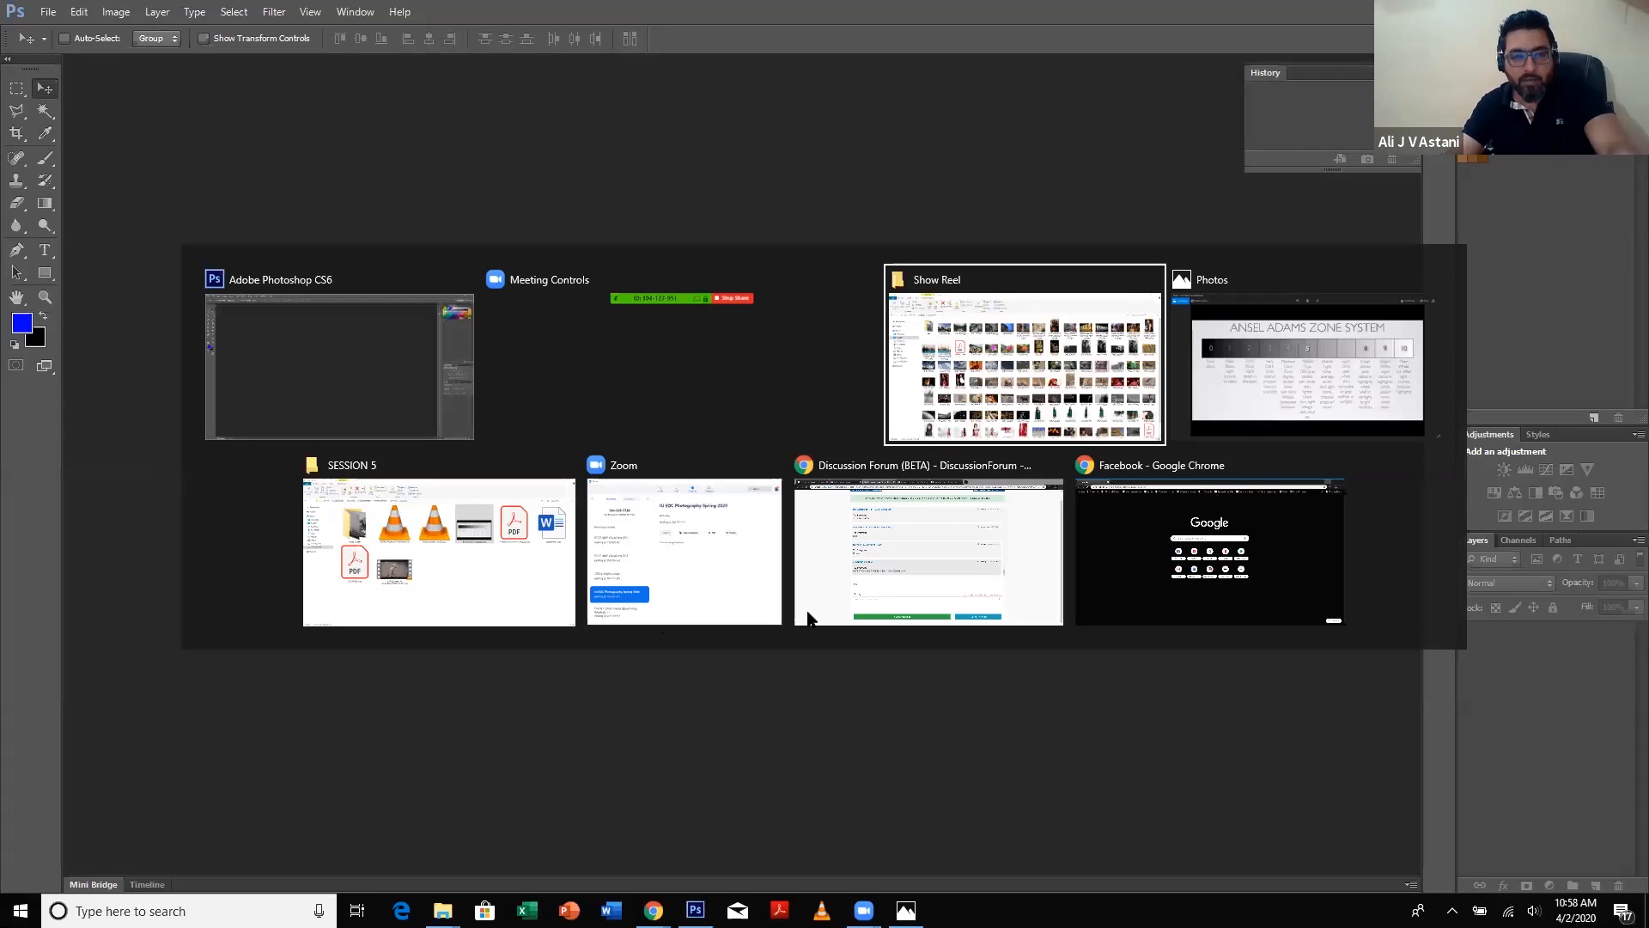
key(alt+Tab)
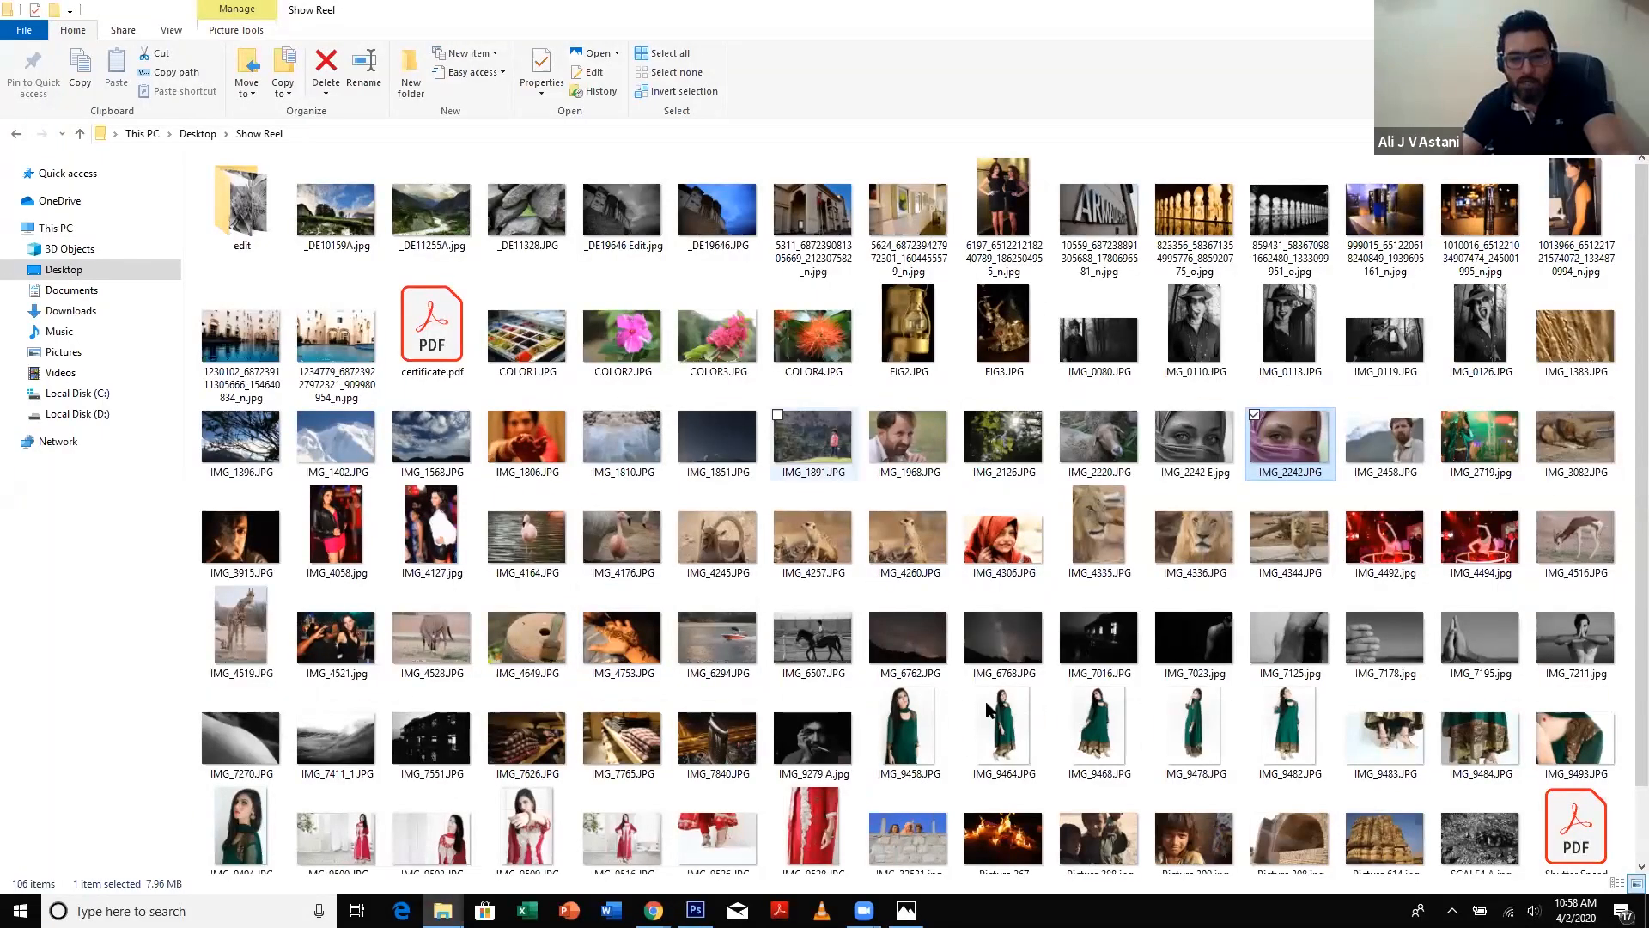
click(442, 438)
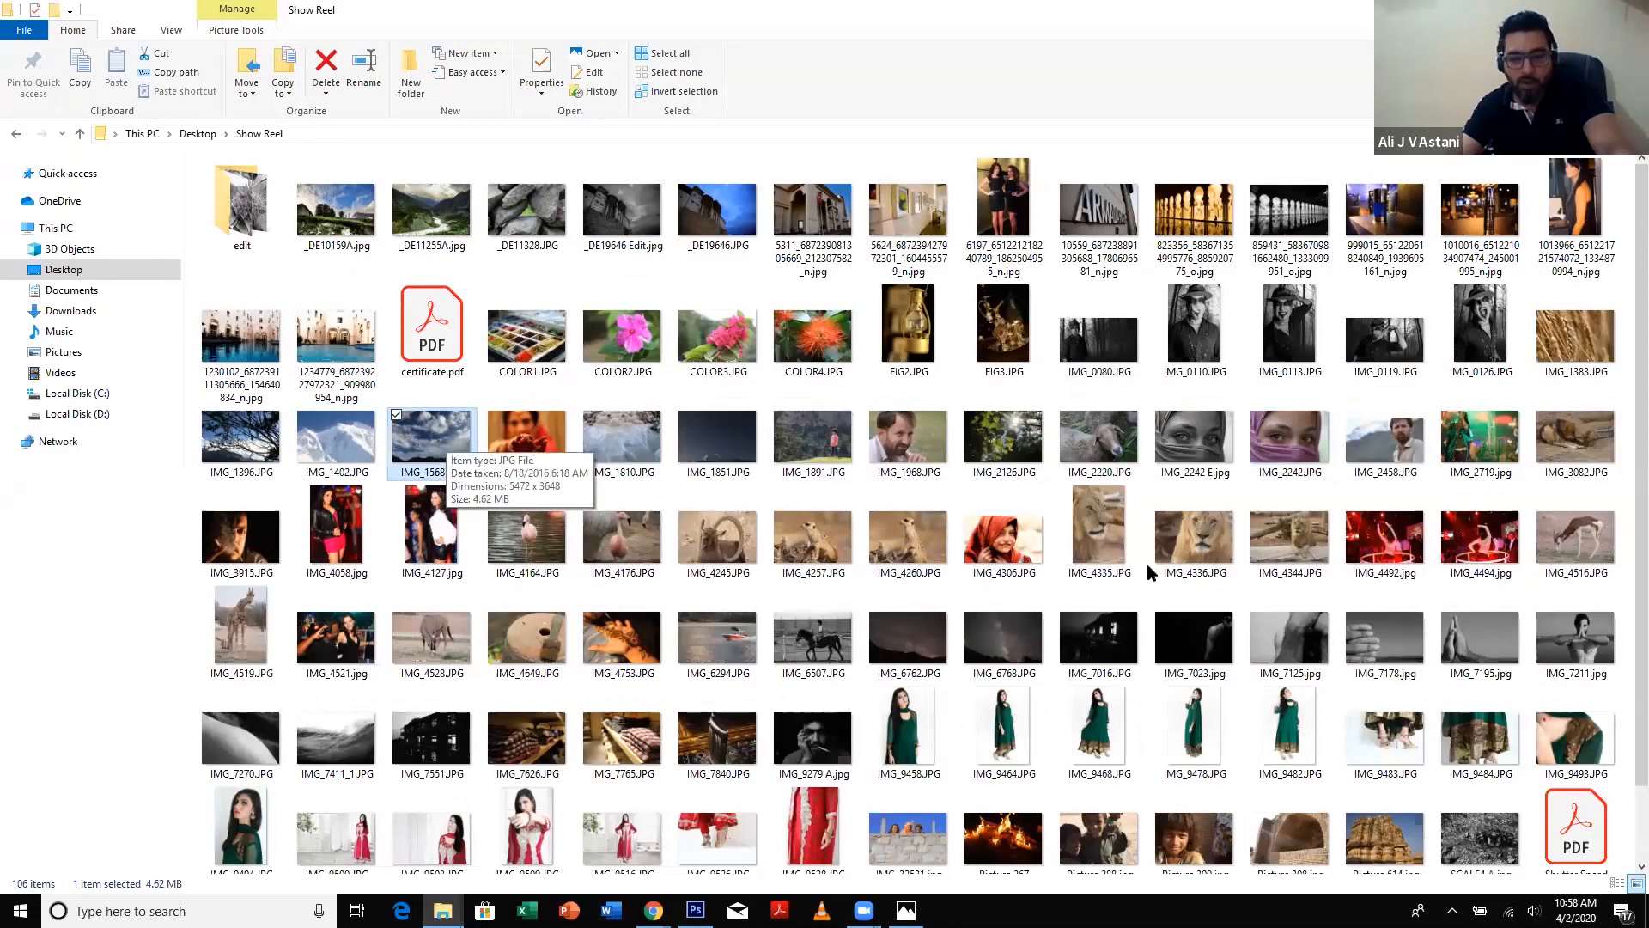
key(Return)
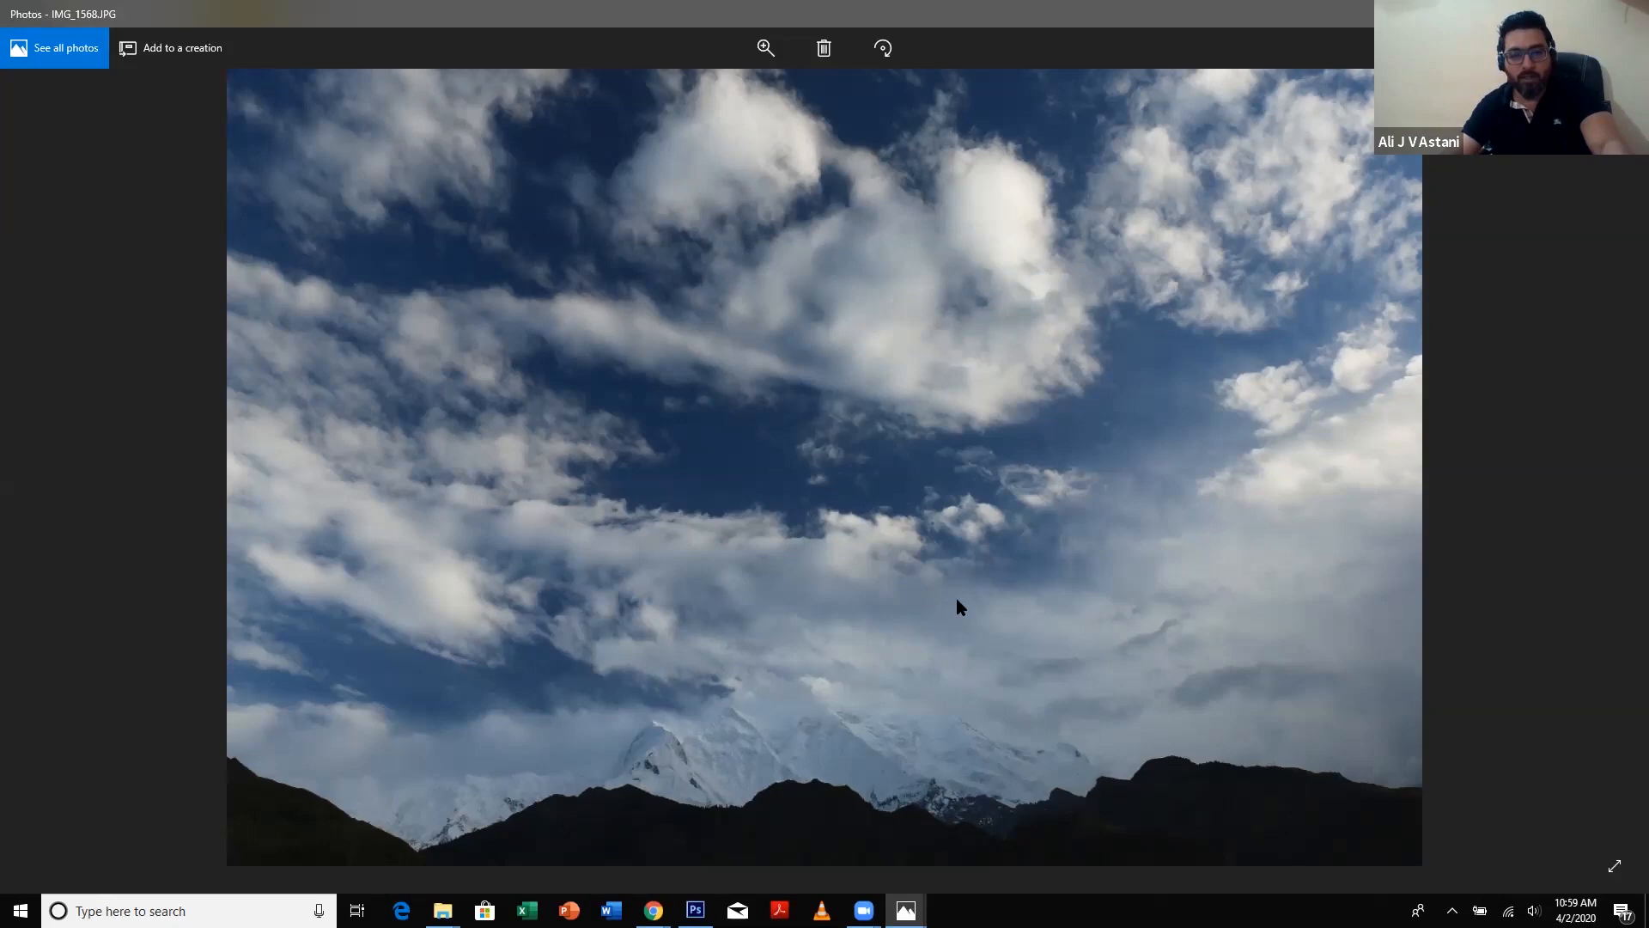
- Open IMG_1568.JPG from the Show Reel folder in Photoshop's Camera Raw, and close the photo's two Photos windows
key(alt+Tab)
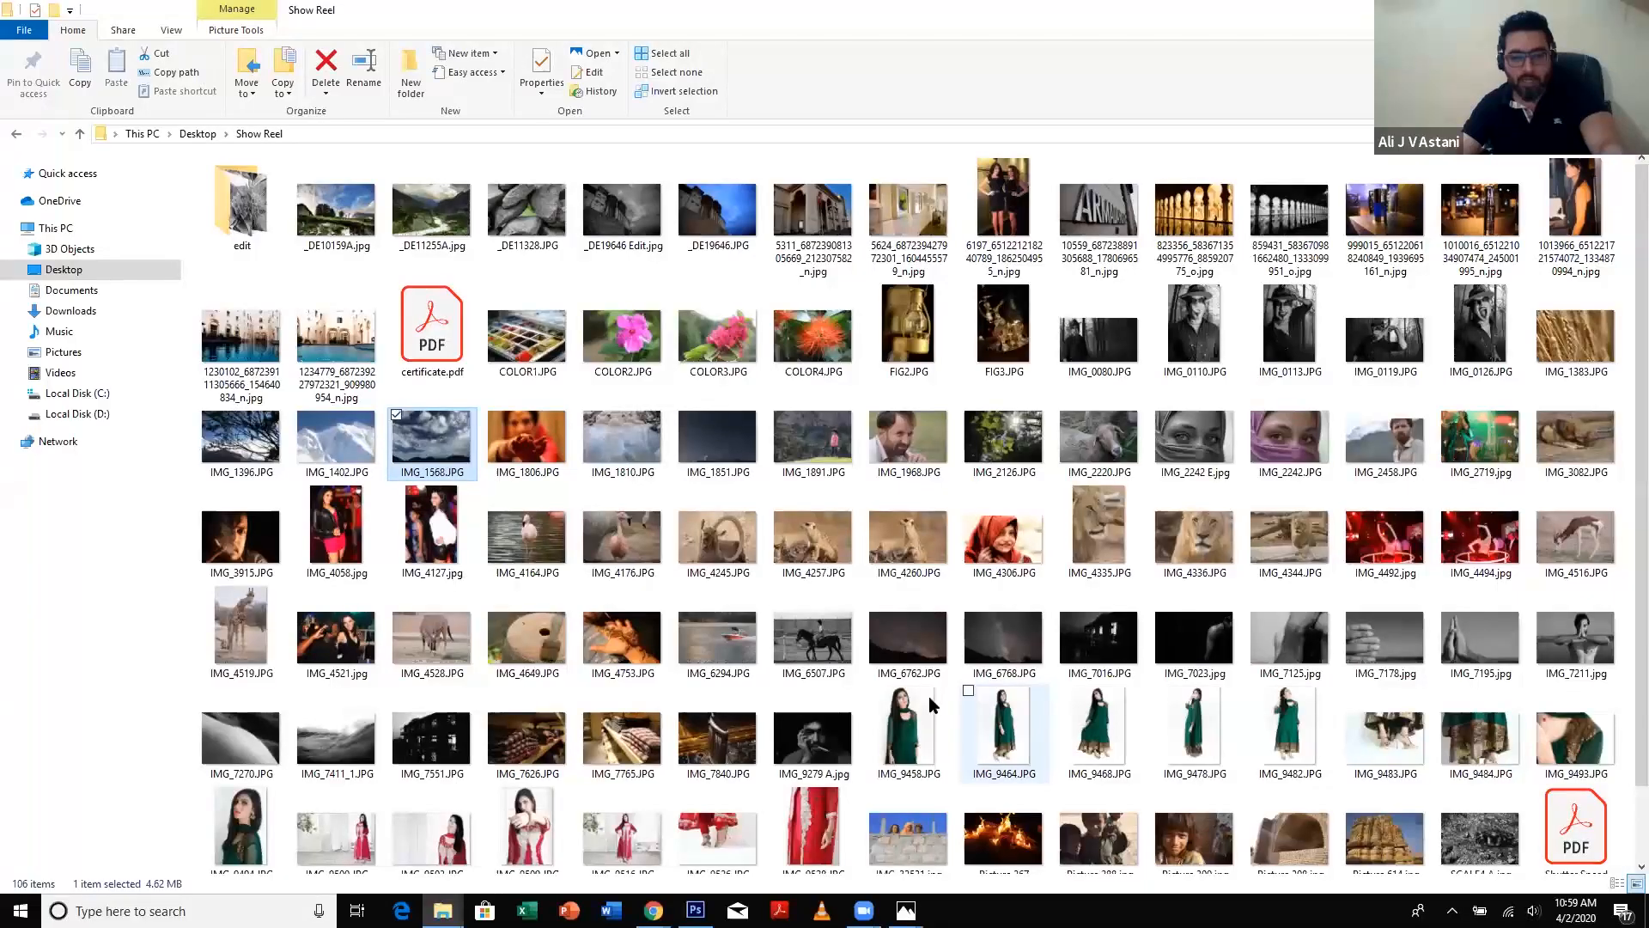
right_click(429, 425)
click(715, 440)
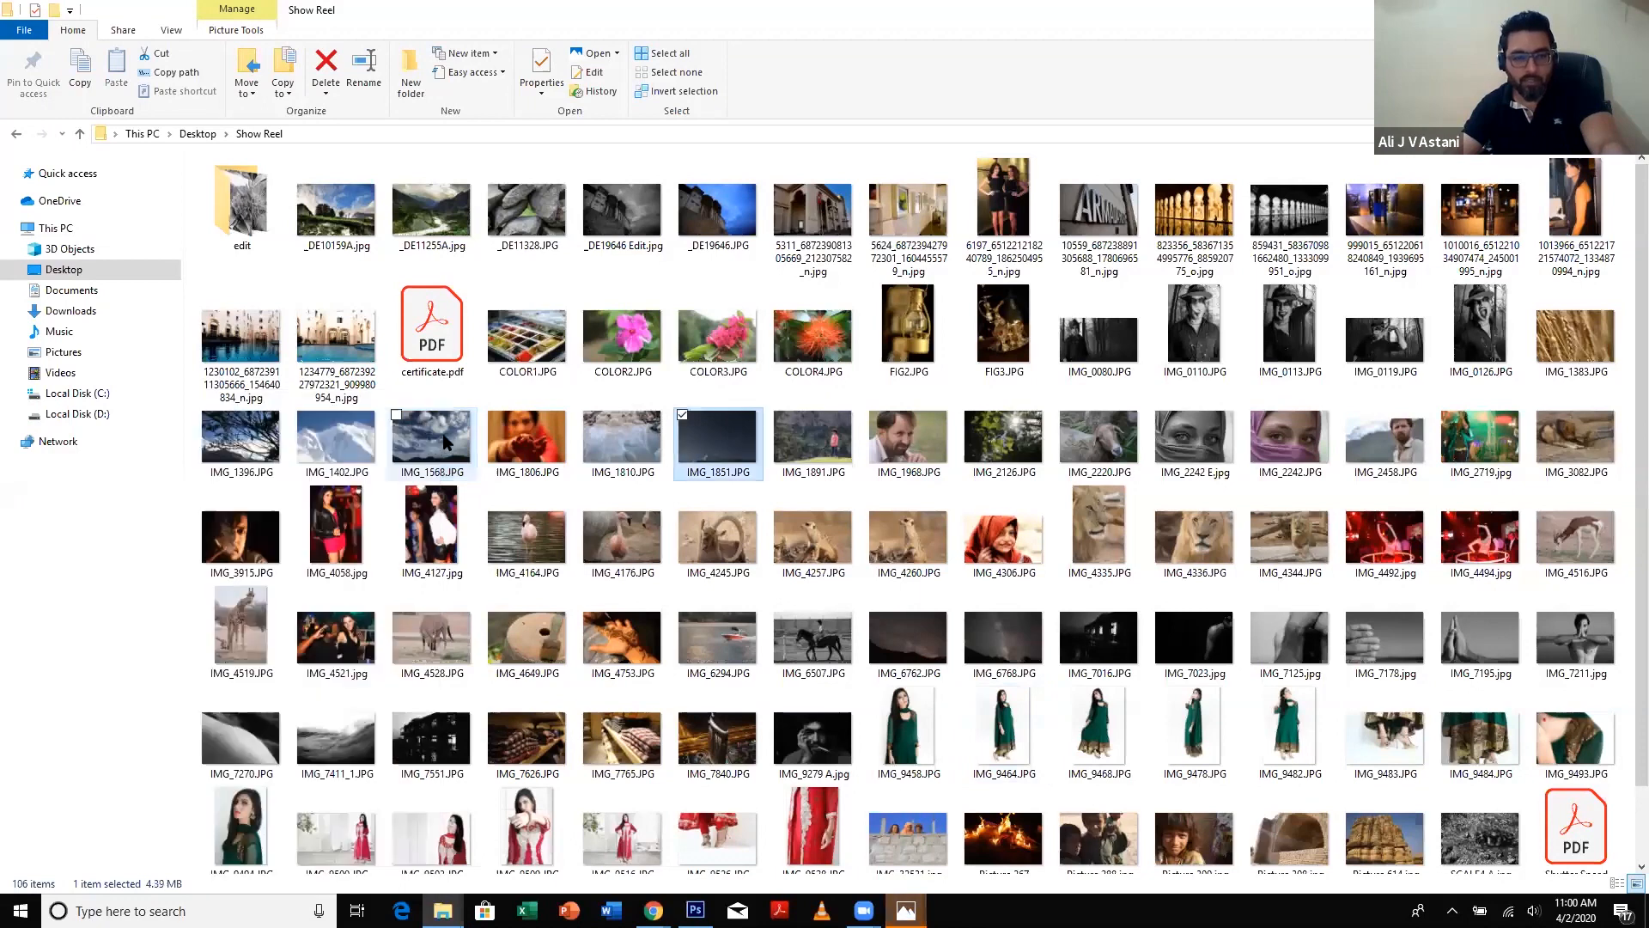
drag(444, 435, 839, 469)
drag(970, 189, 1058, 34)
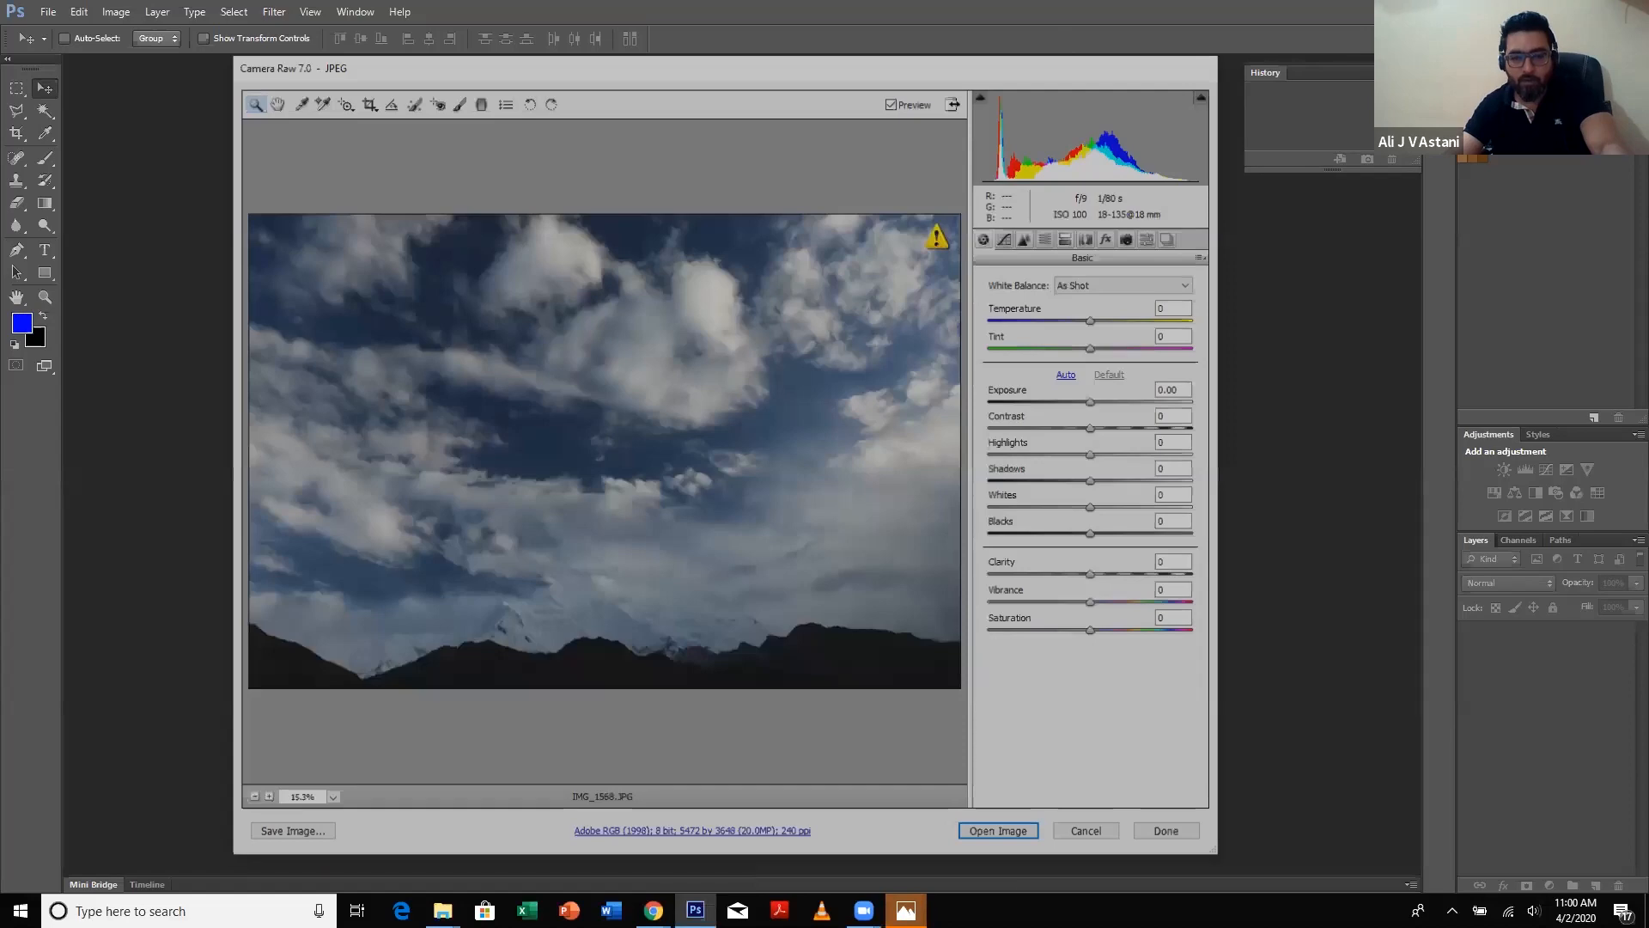
click(906, 910)
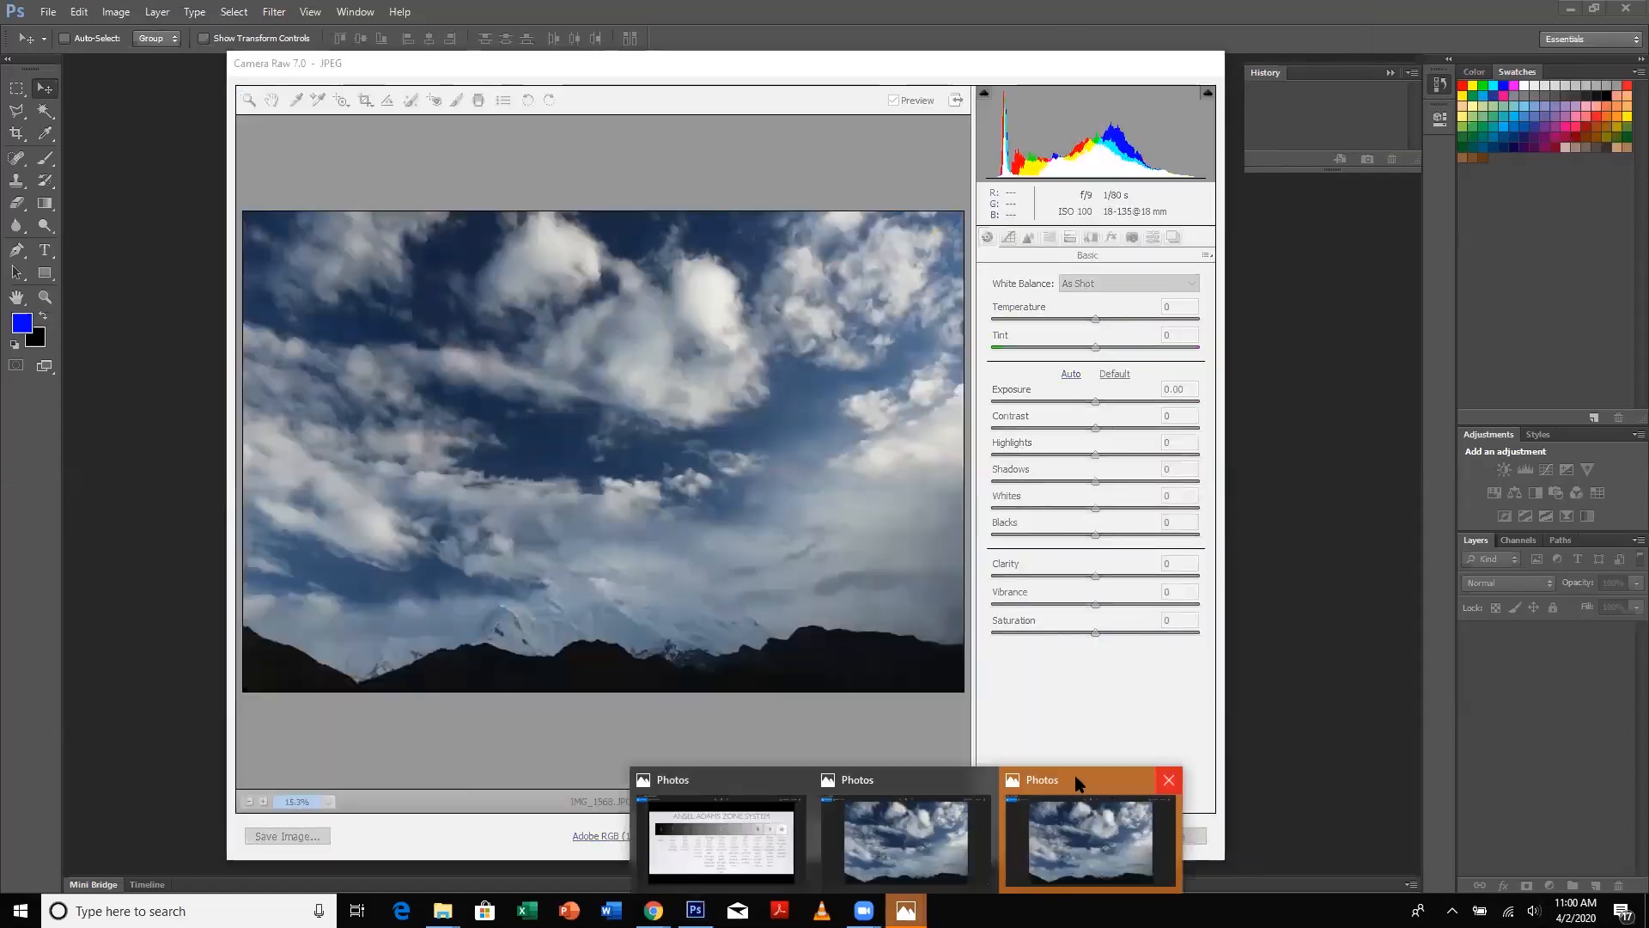
click(1079, 783)
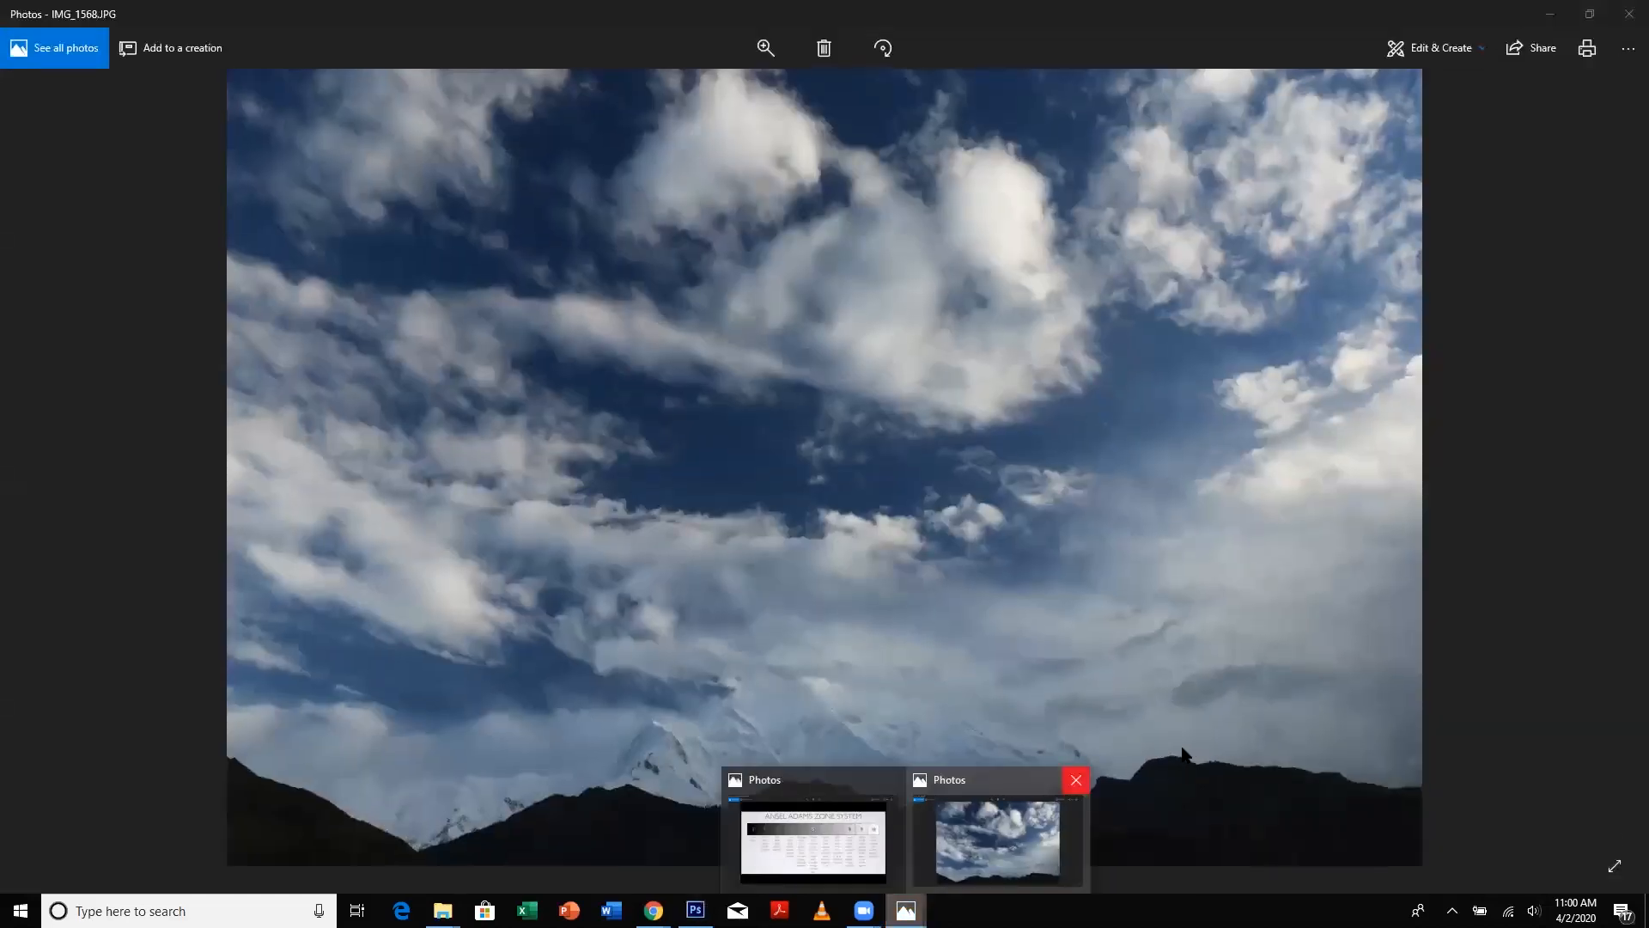
click(1076, 780)
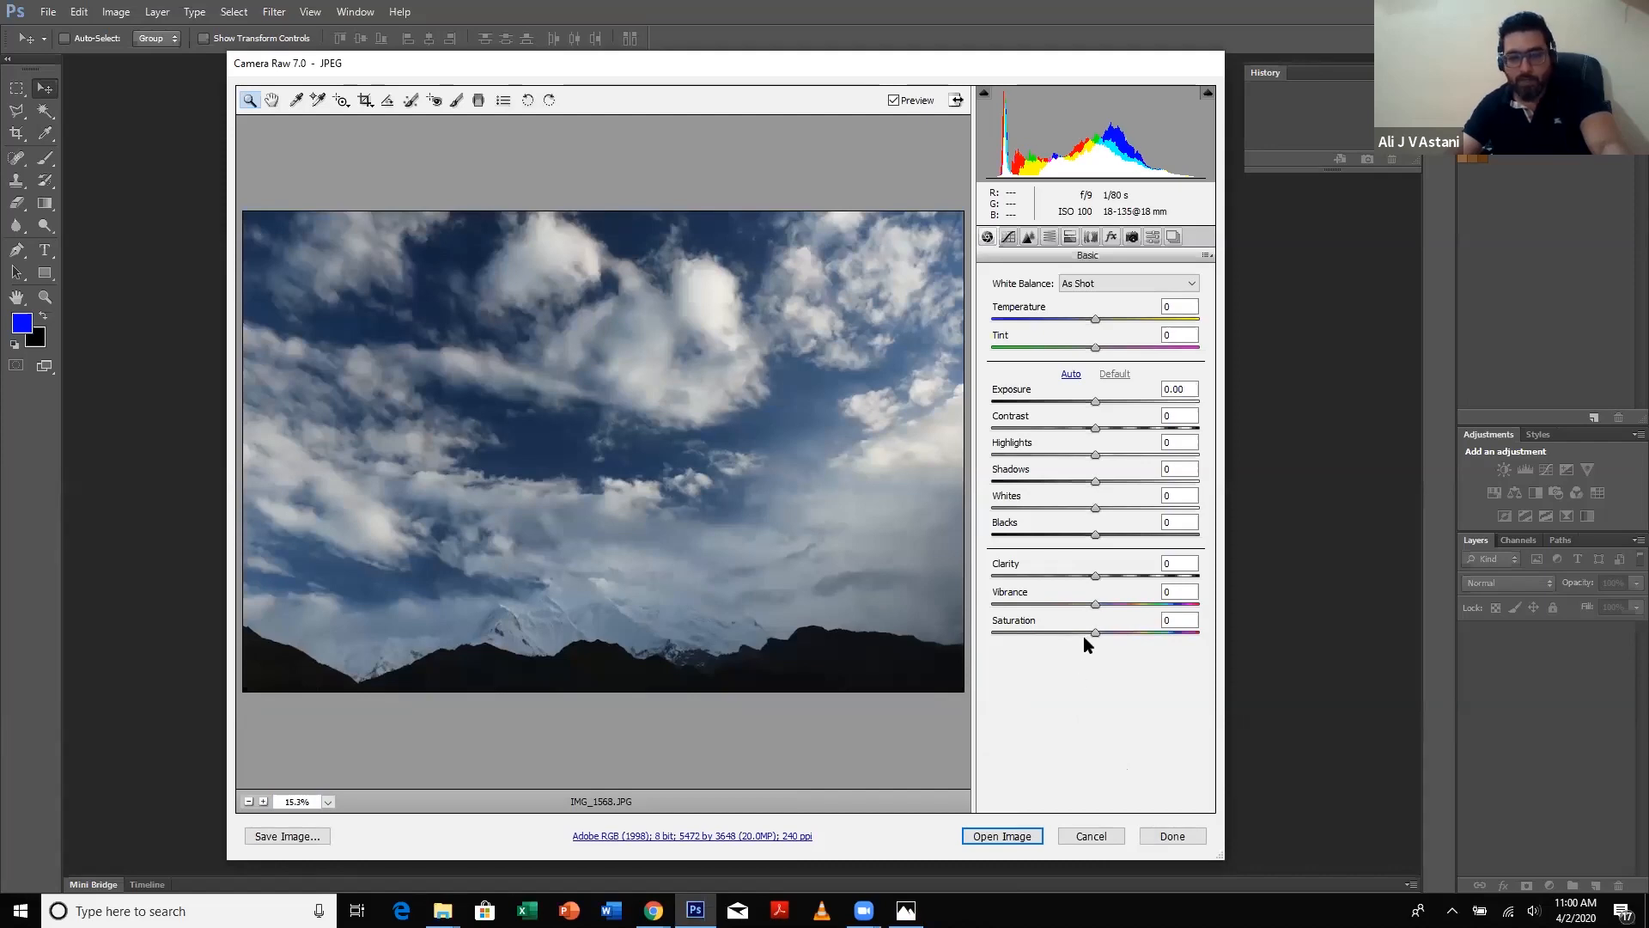
- Set the landscape's Saturation to -100 in Camera Raw, and compare its tones with the Ansel Adams Zone System chart in Photos
drag(1094, 633, 975, 633)
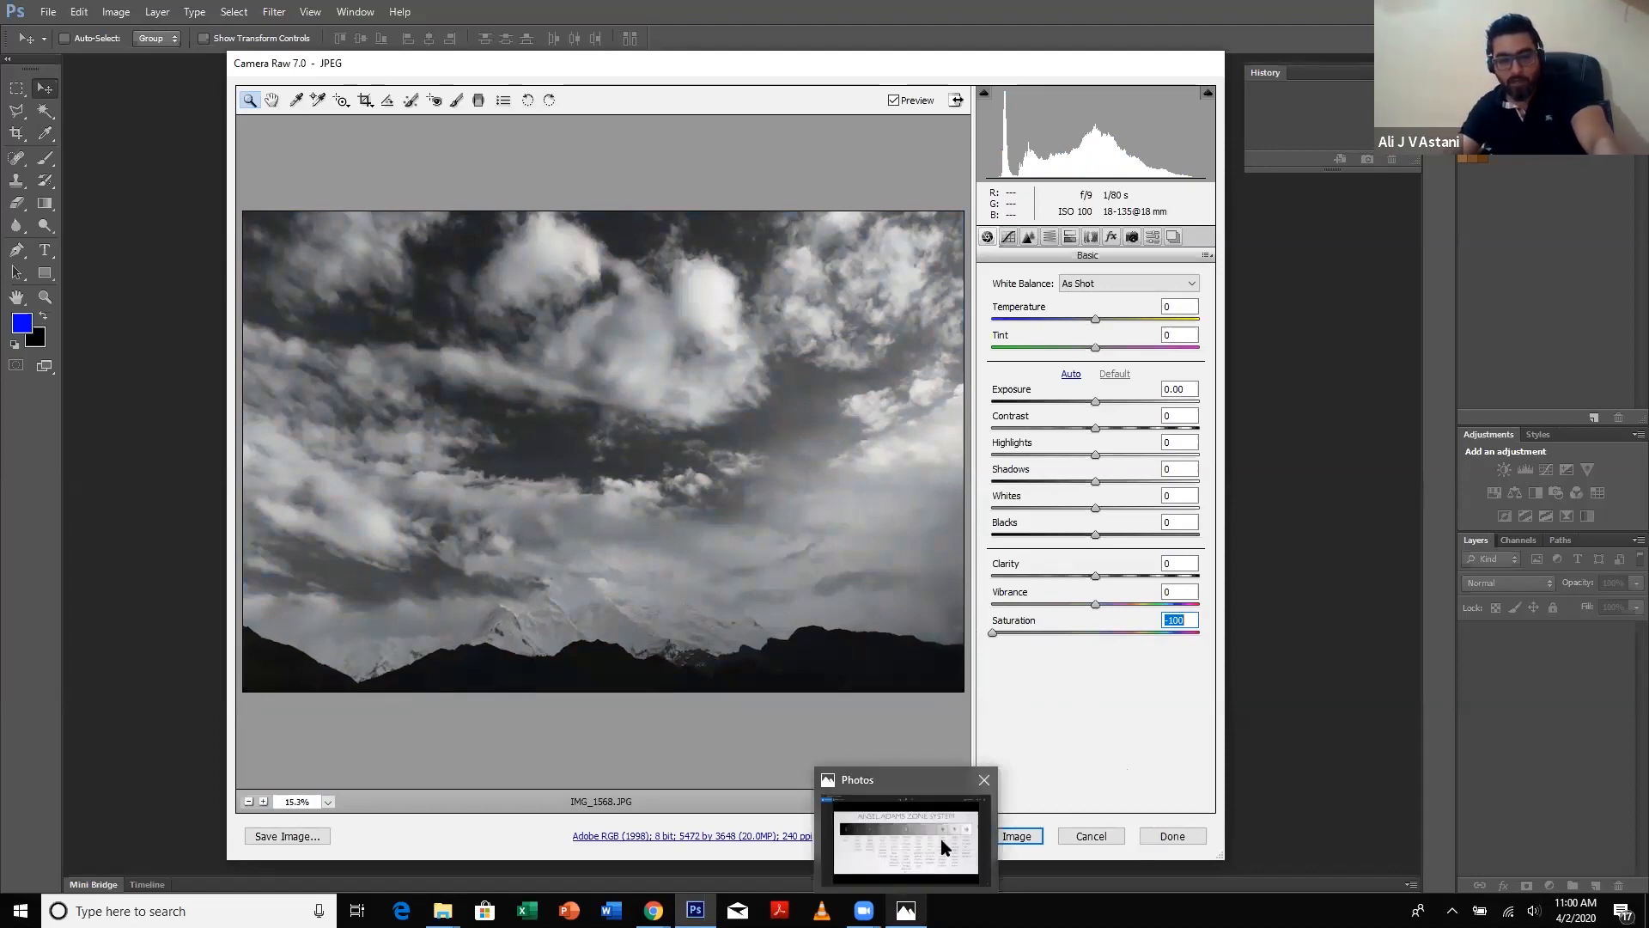
click(906, 840)
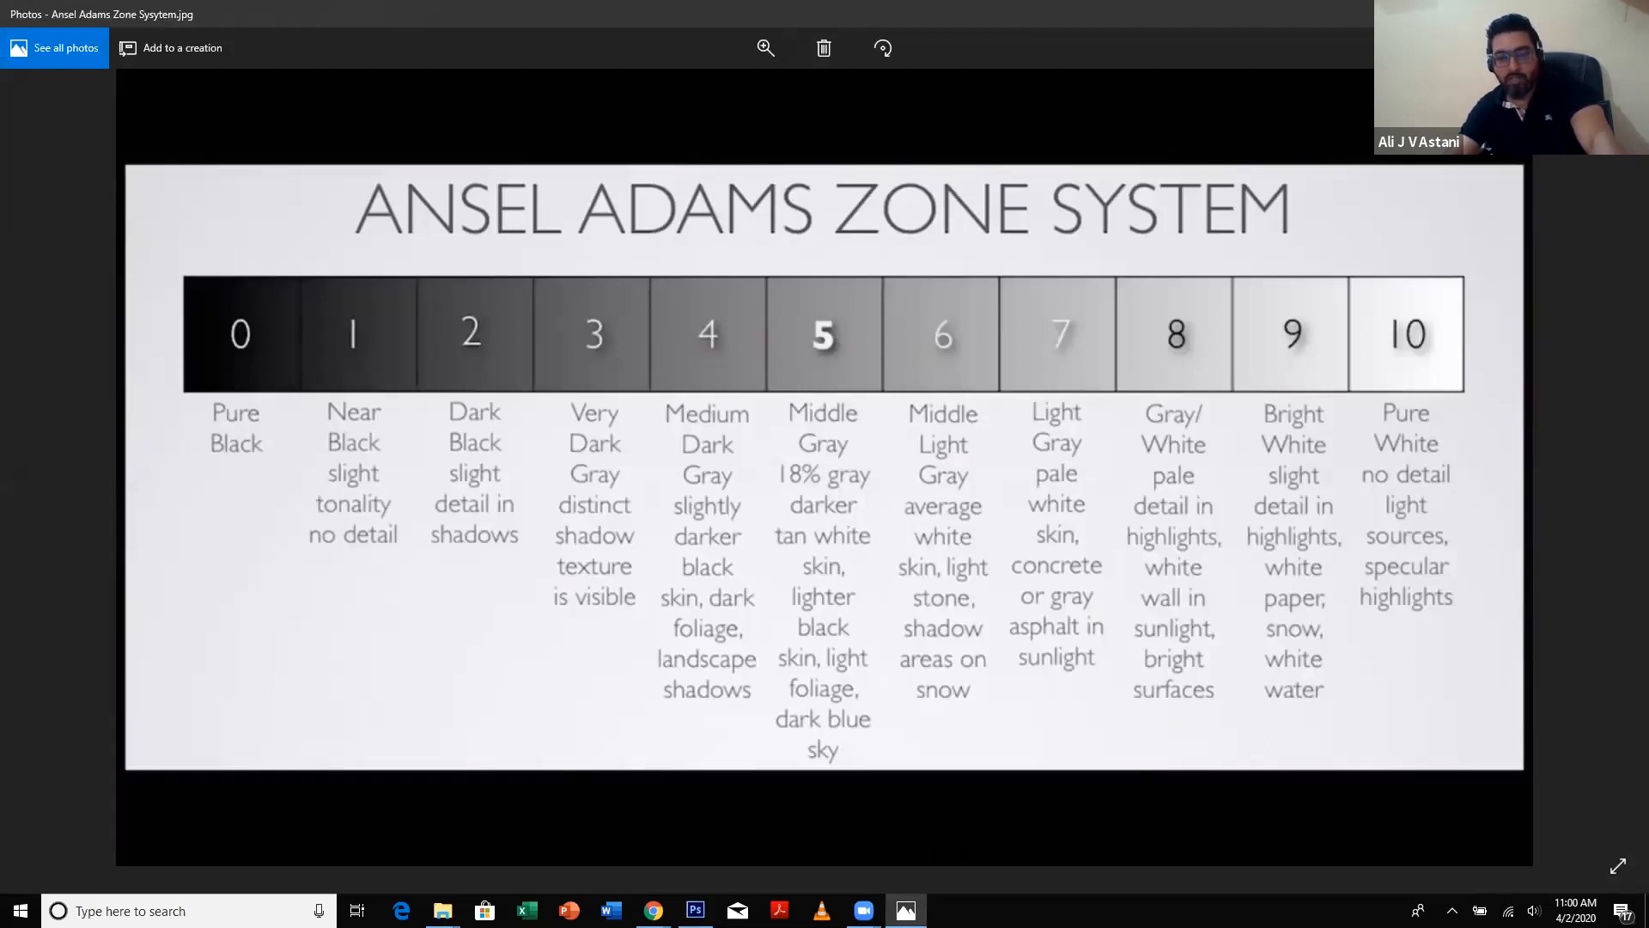
key(alt+Tab)
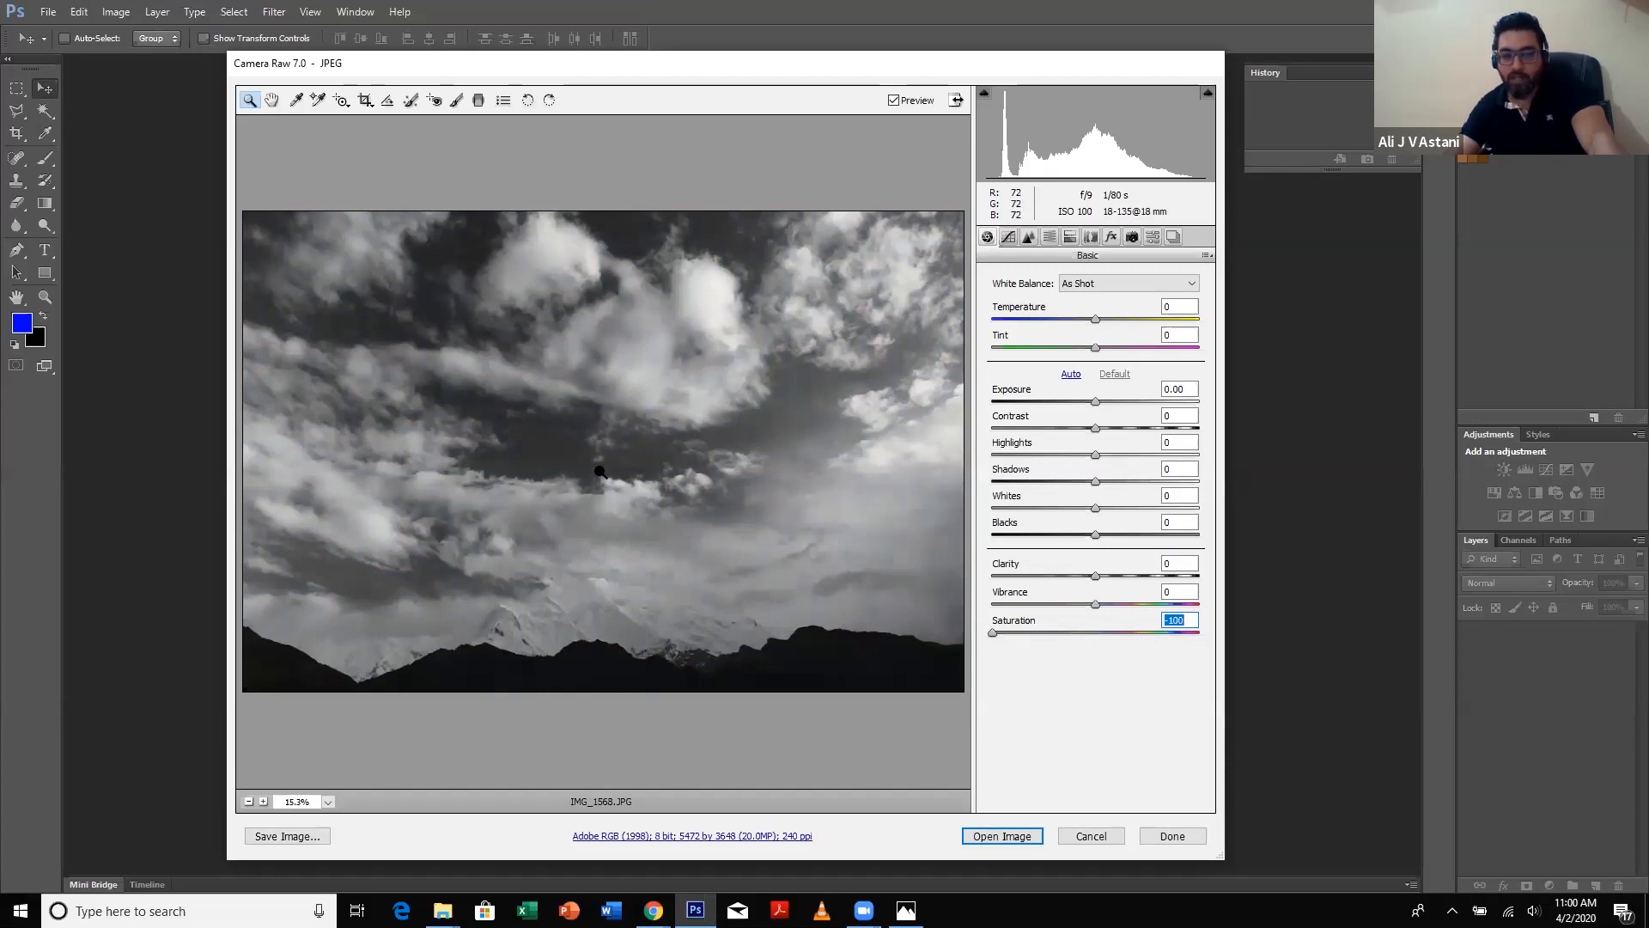
key(alt+Tab)
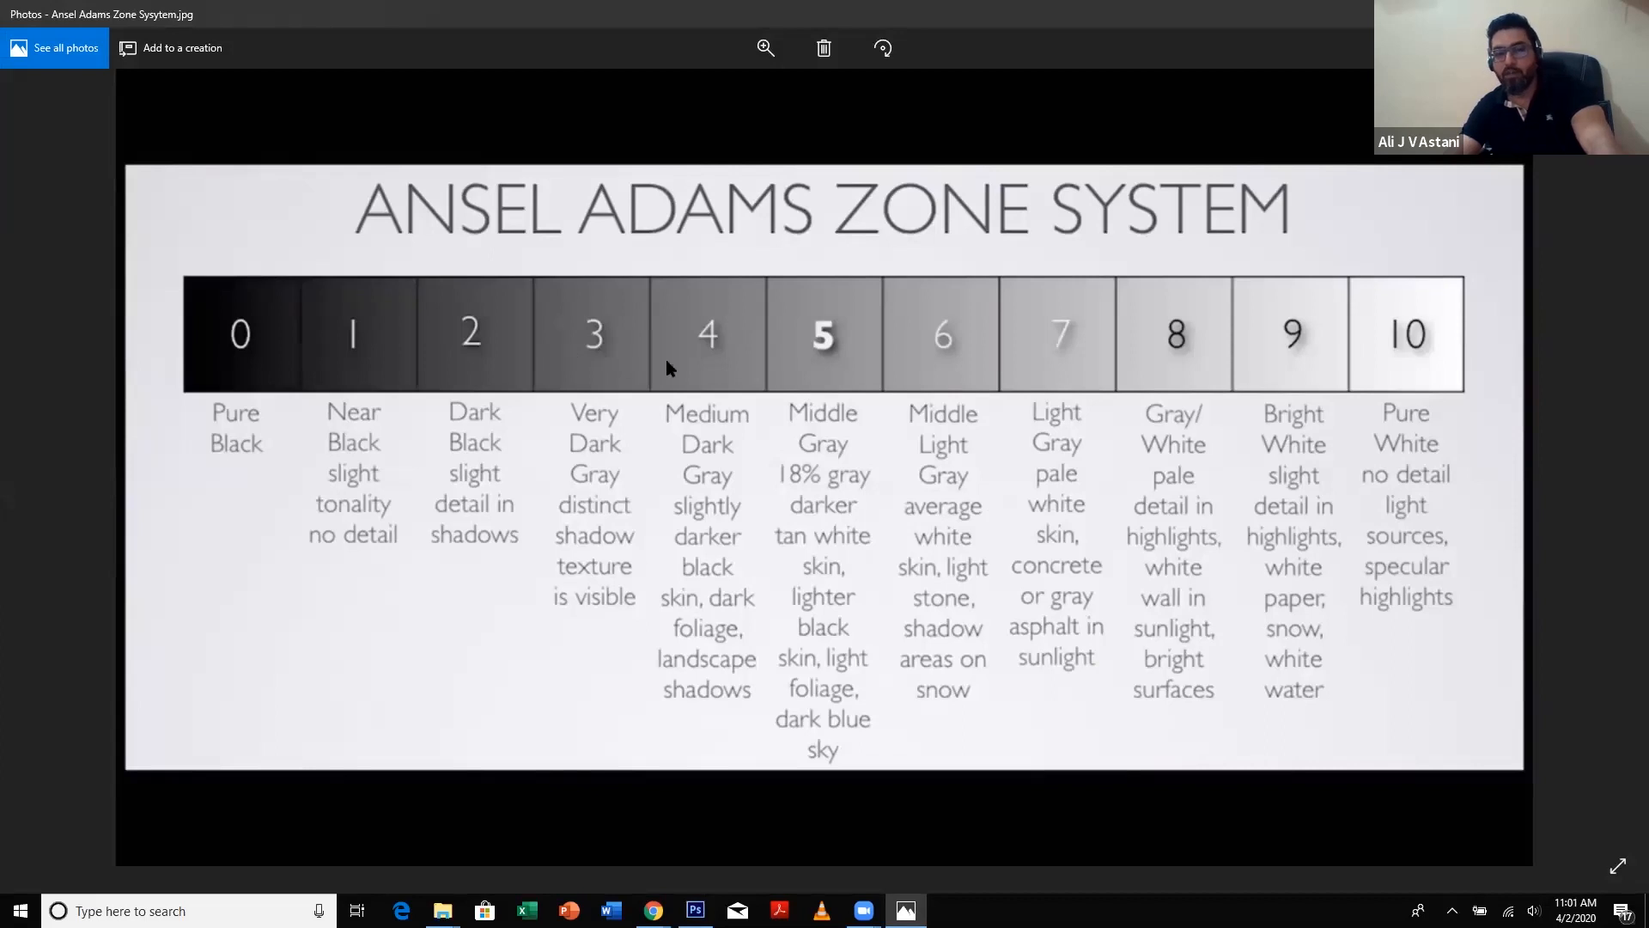
- Return to Camera Raw from the zone chart and lift the landscape's Blacks to +43 and Shadows to +24
key(alt+Tab)
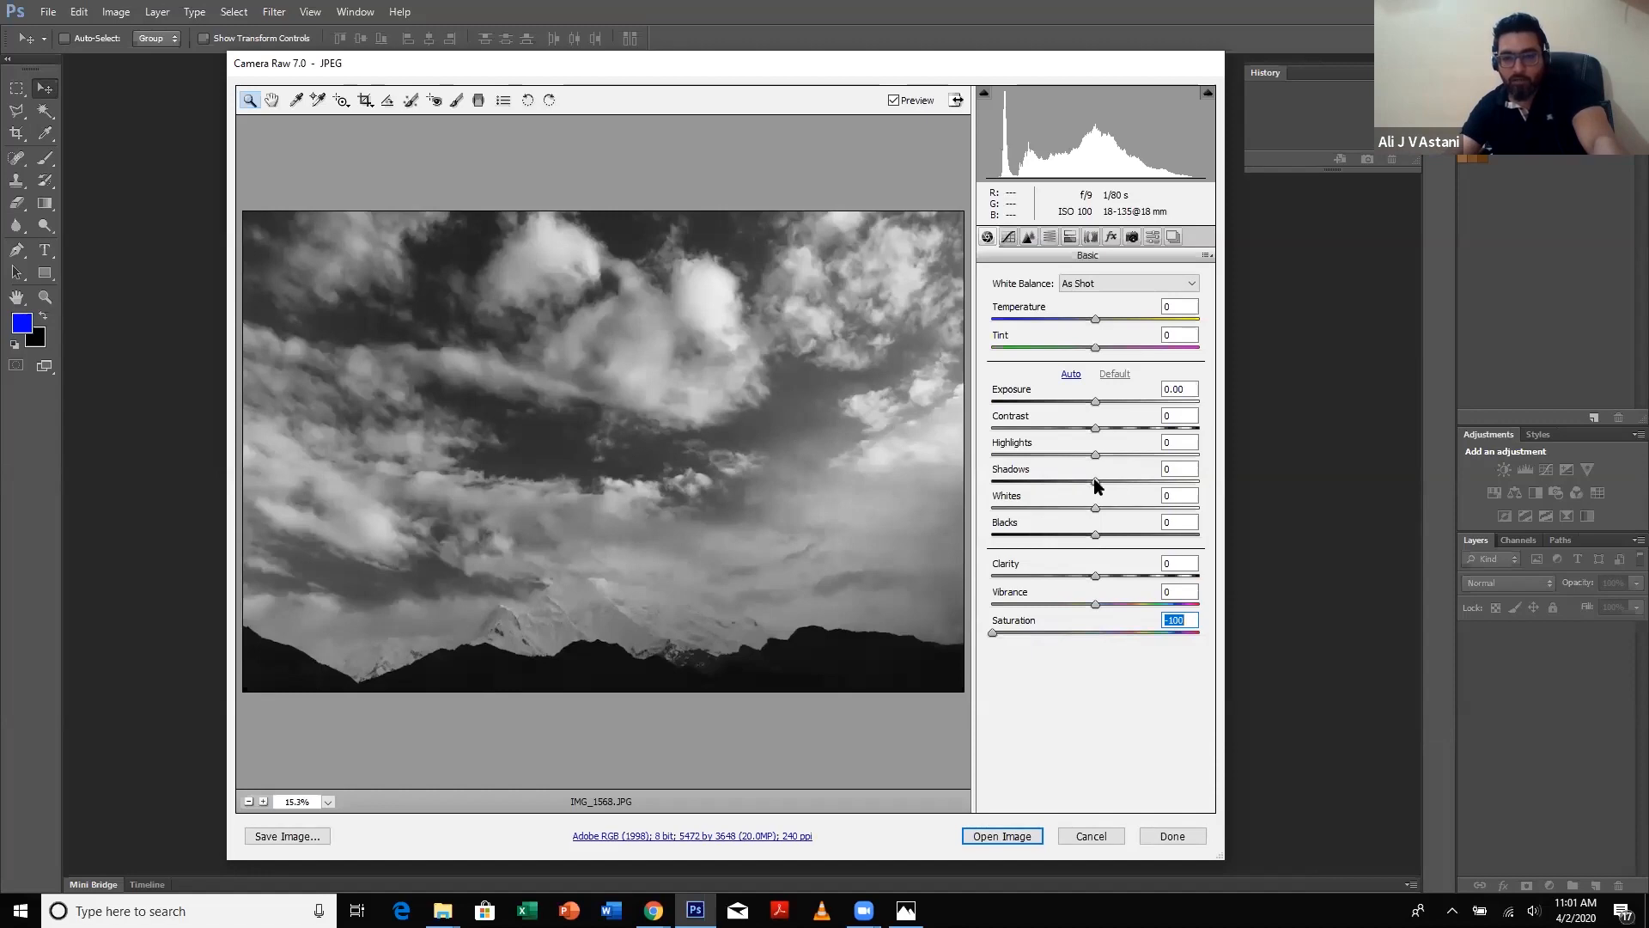
drag(1106, 481, 1171, 488)
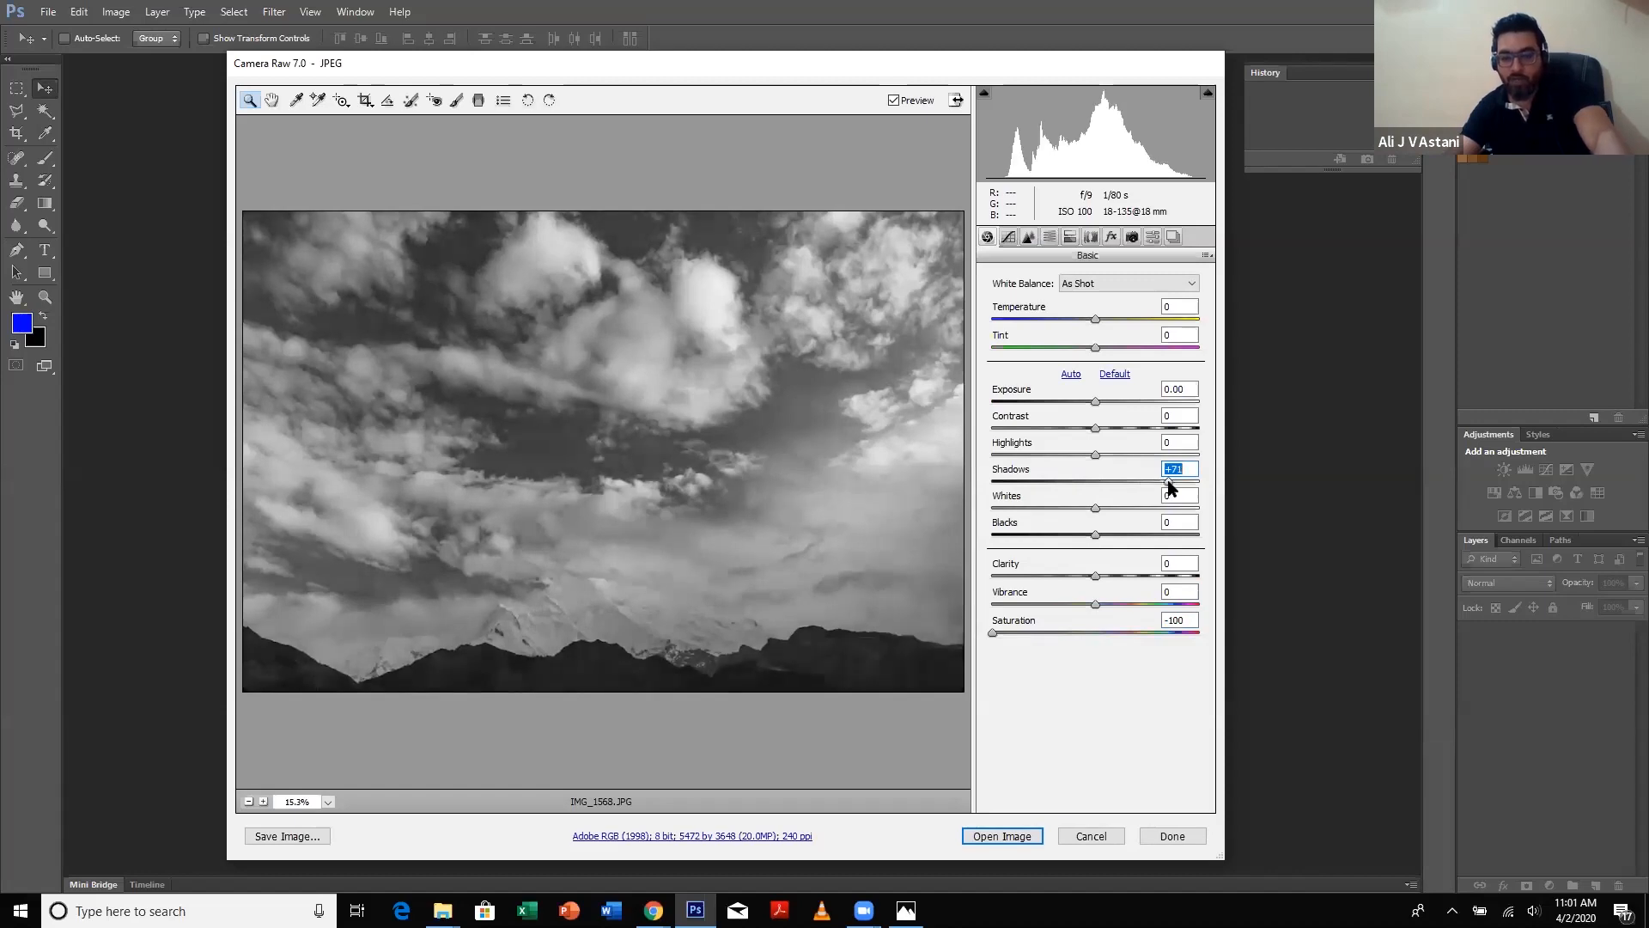
double_click(1162, 483)
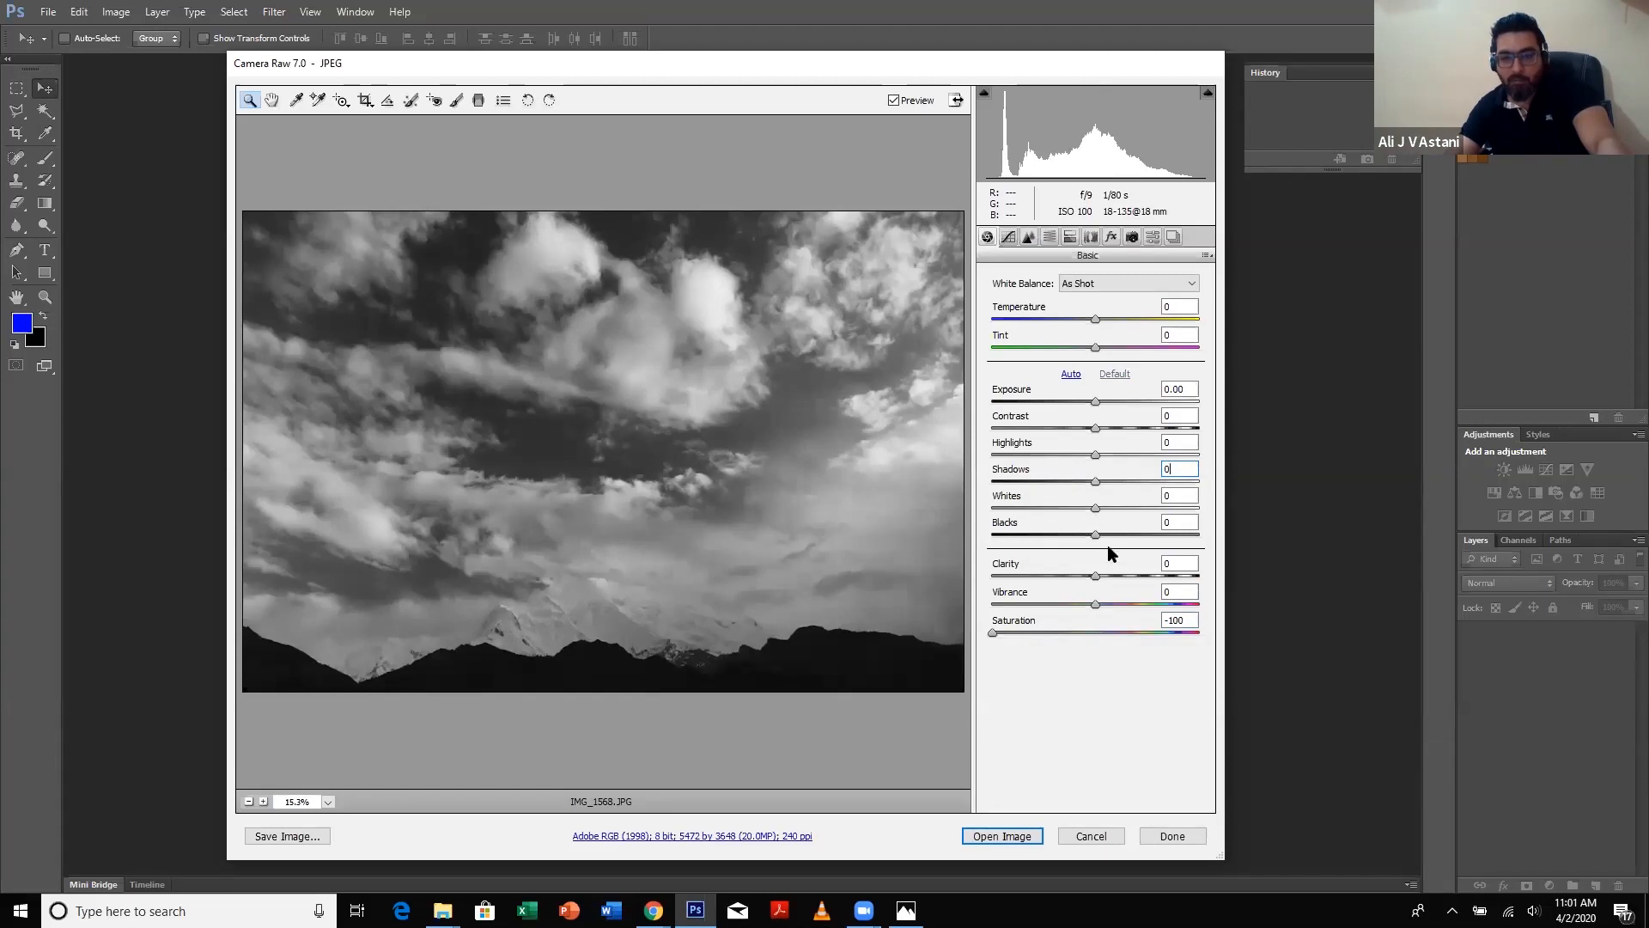
drag(1112, 537, 1160, 538)
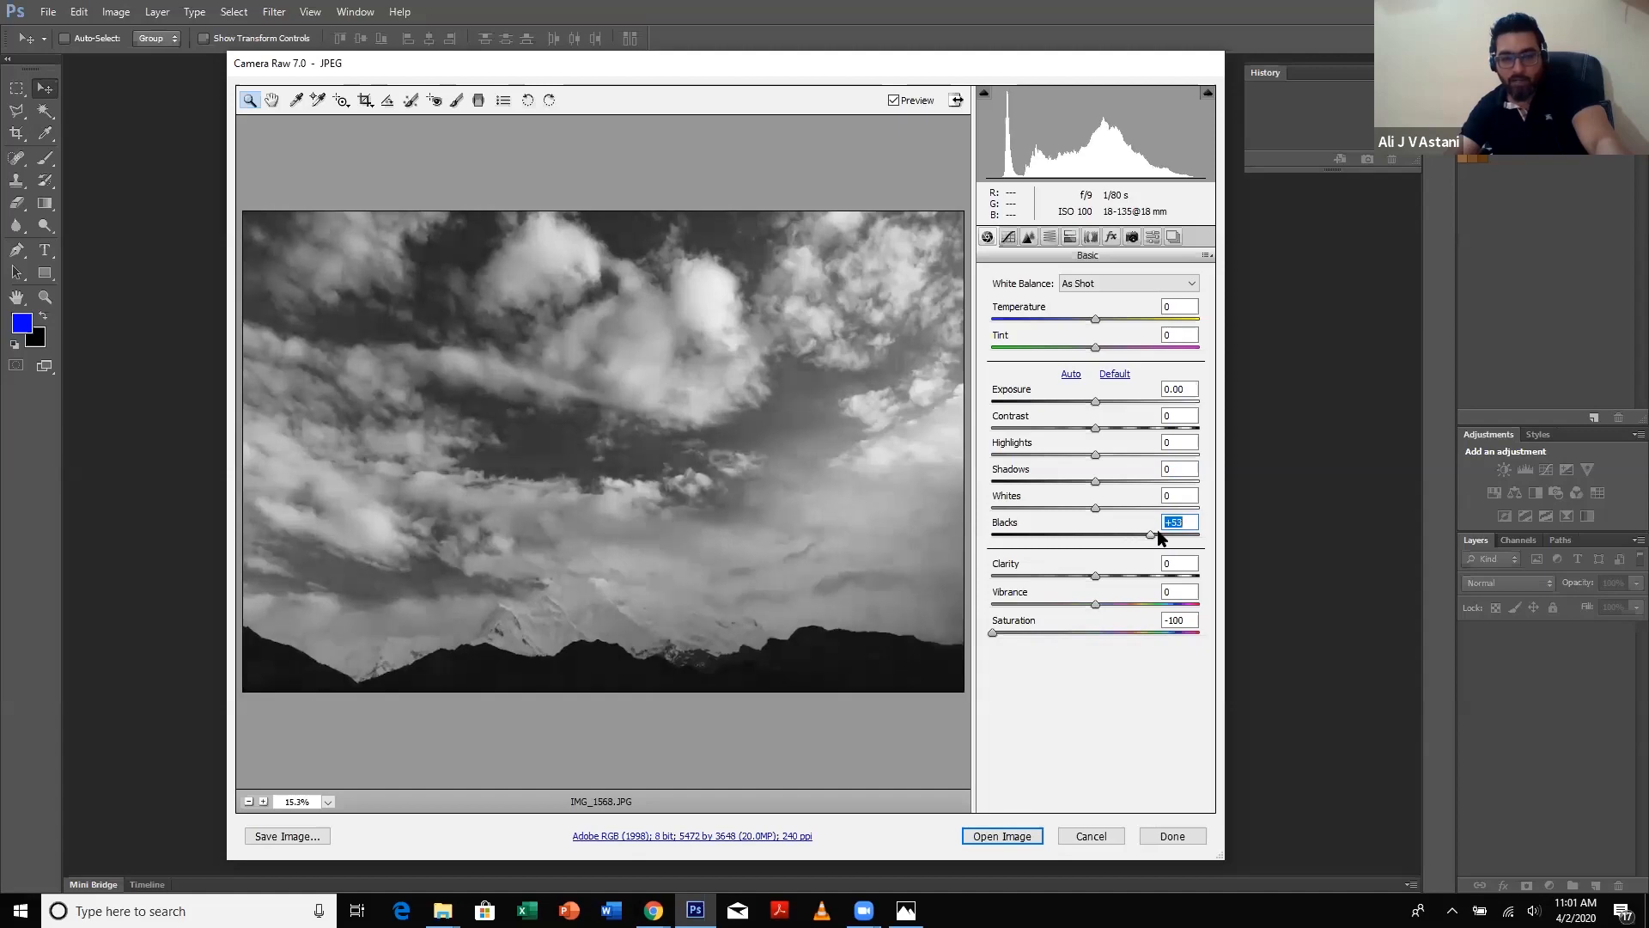
drag(1134, 539, 1142, 540)
drag(1116, 486, 1121, 486)
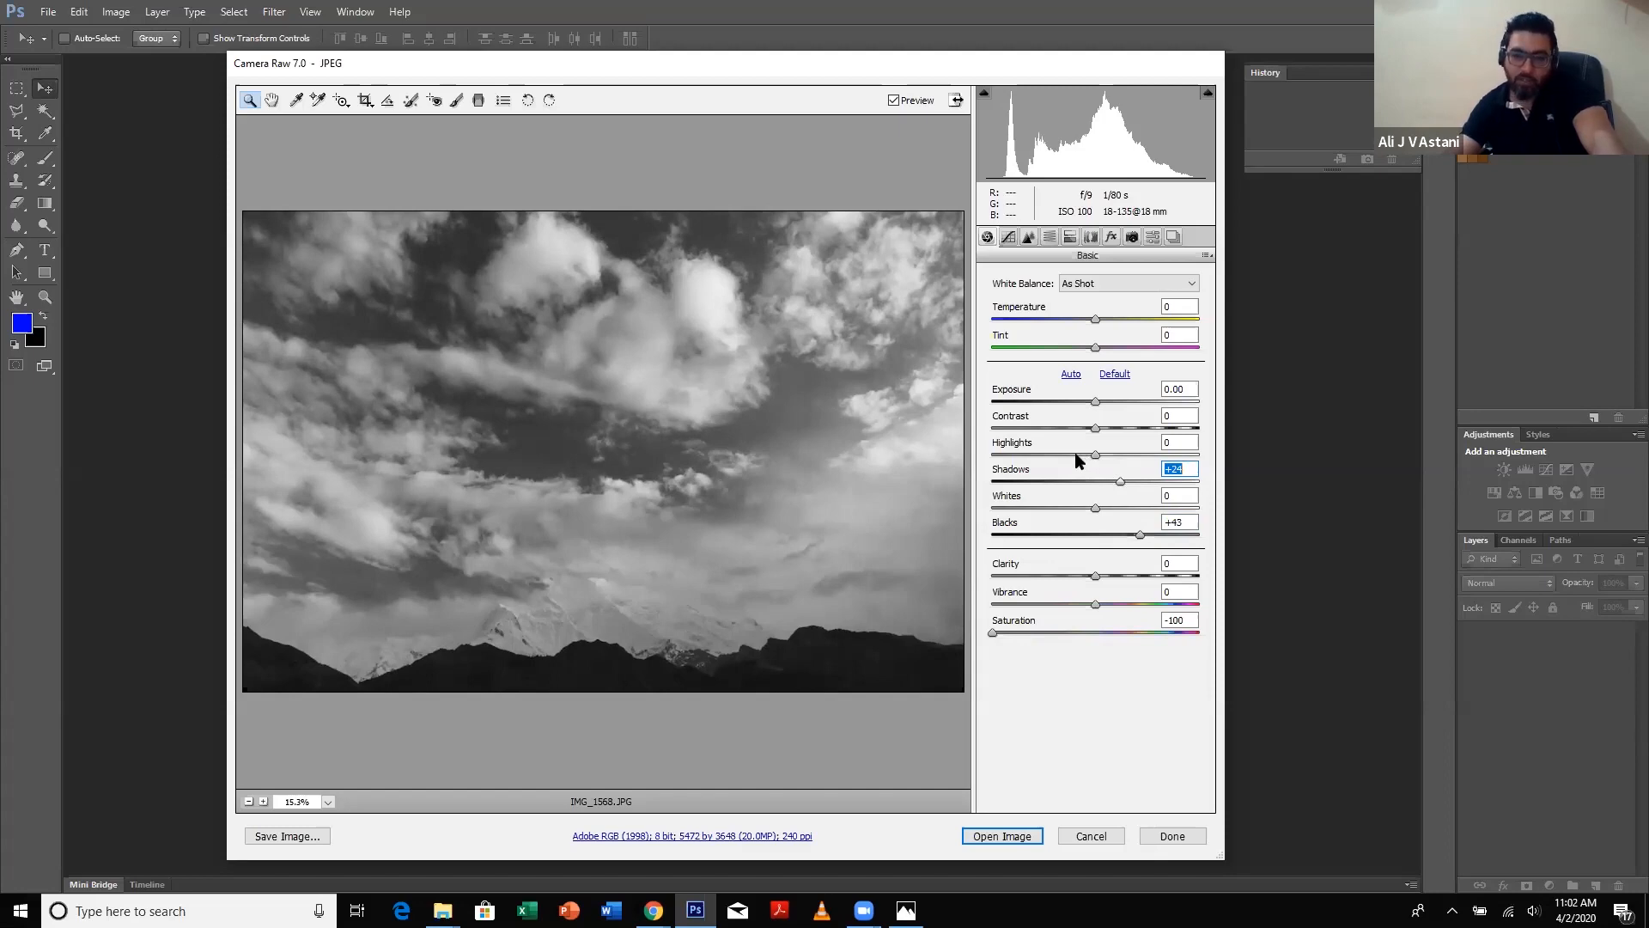
- Balance the landscape's tones with Highlights at -69, Shadows at +39 and Blacks at +58
click(1199, 455)
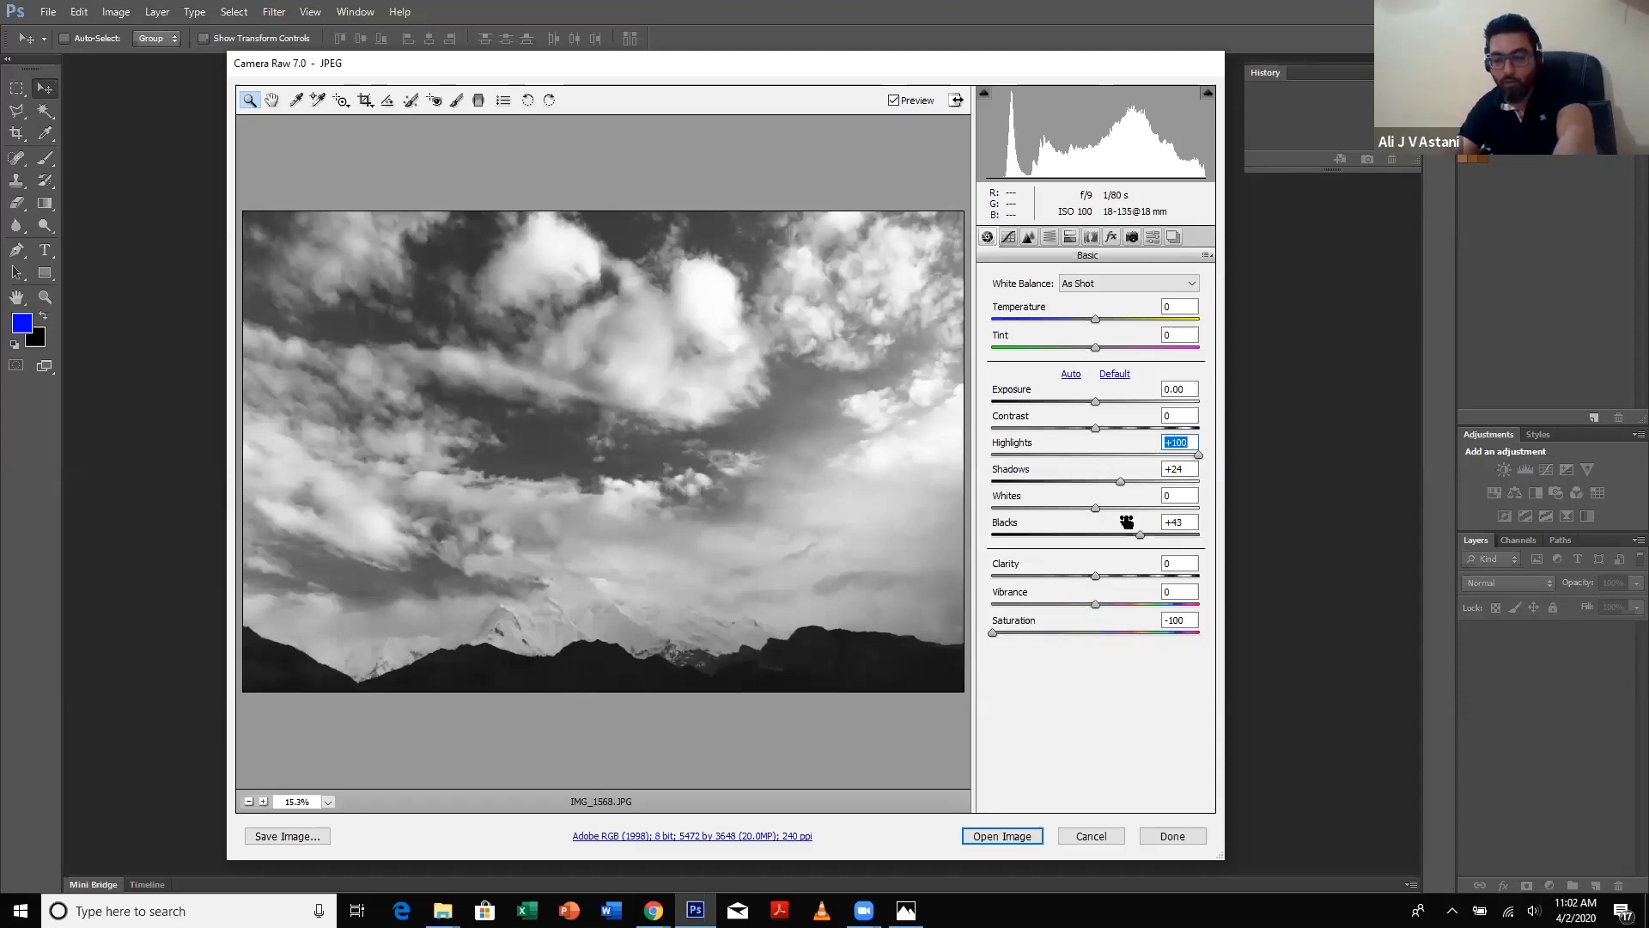
text(0)
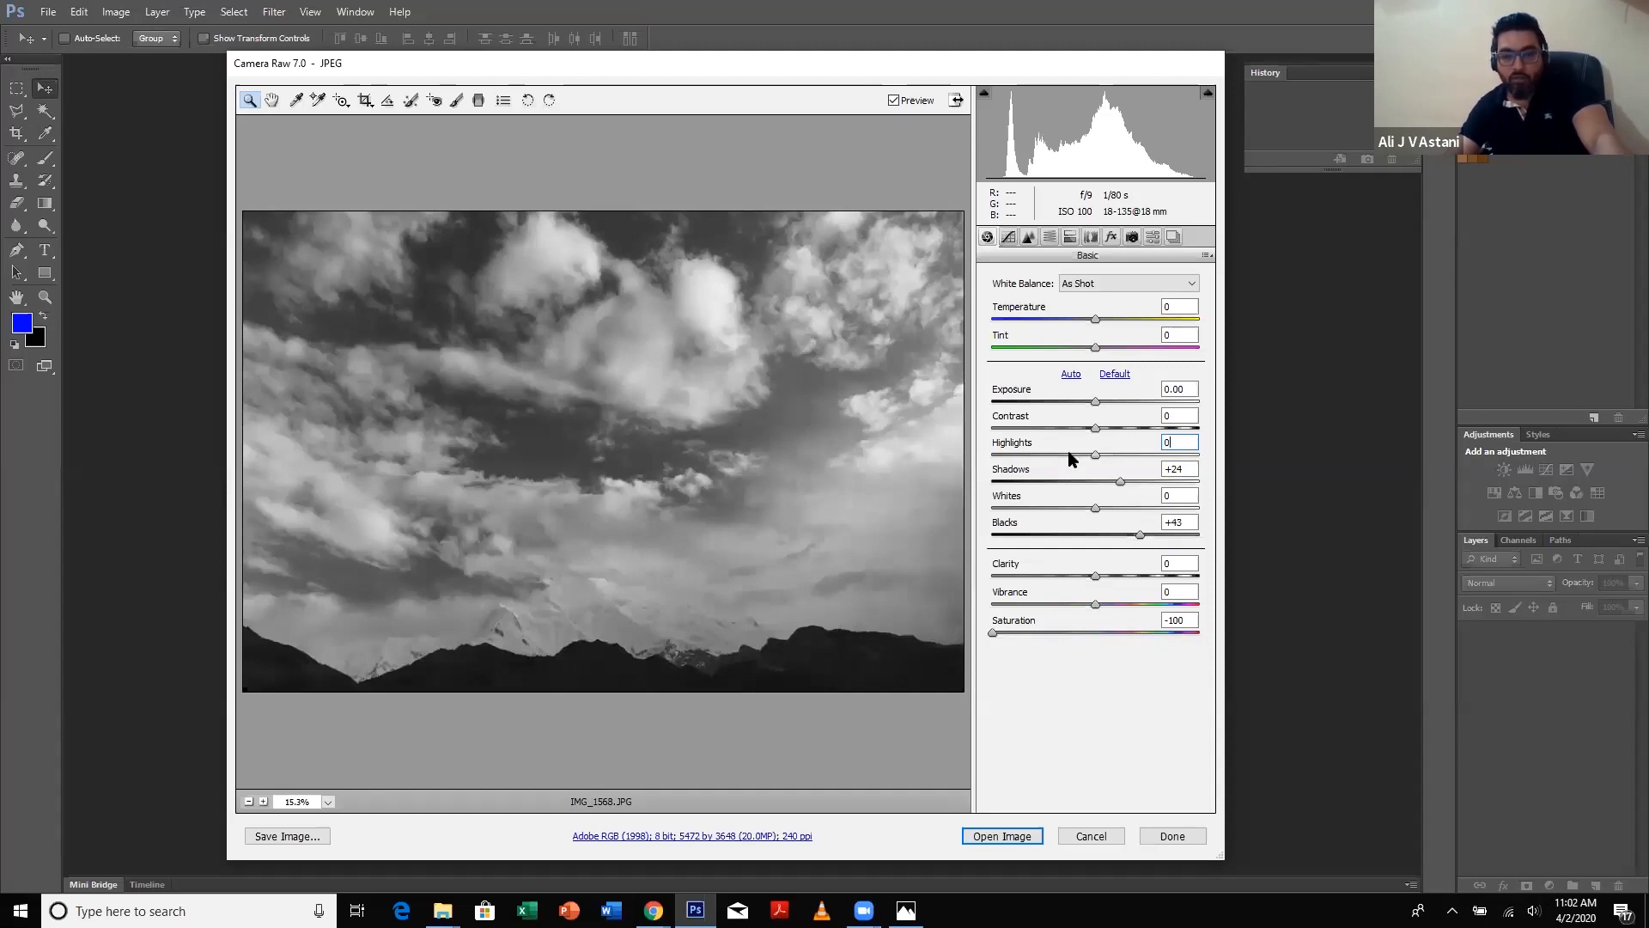
drag(1064, 461, 1026, 457)
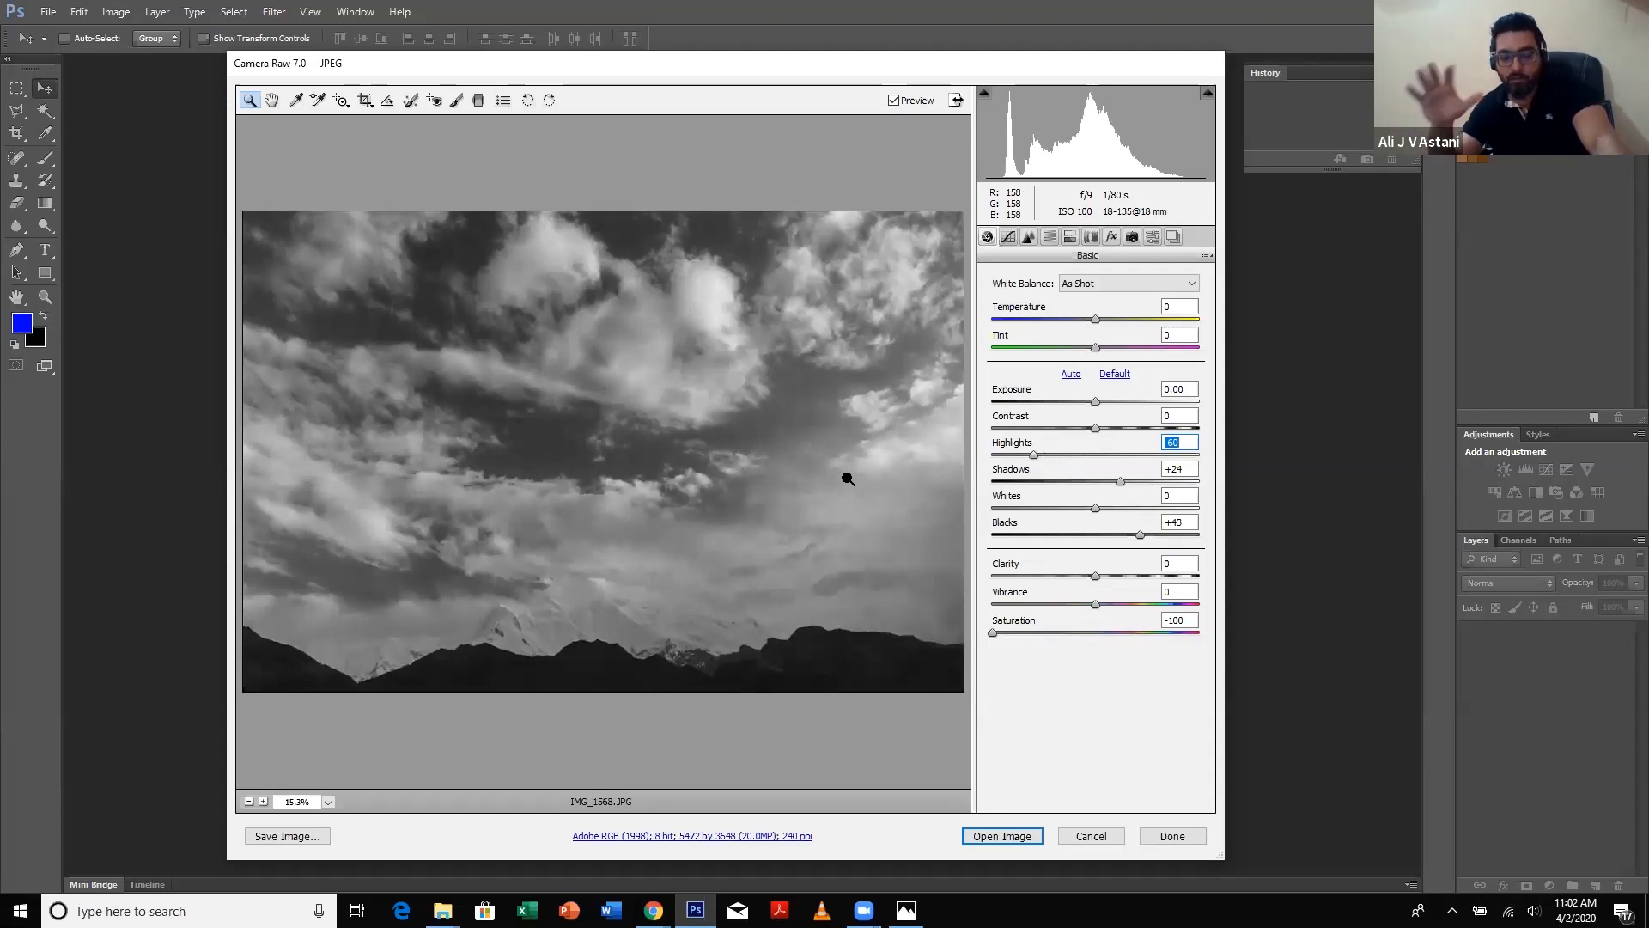
click(1135, 482)
click(1154, 535)
click(1024, 456)
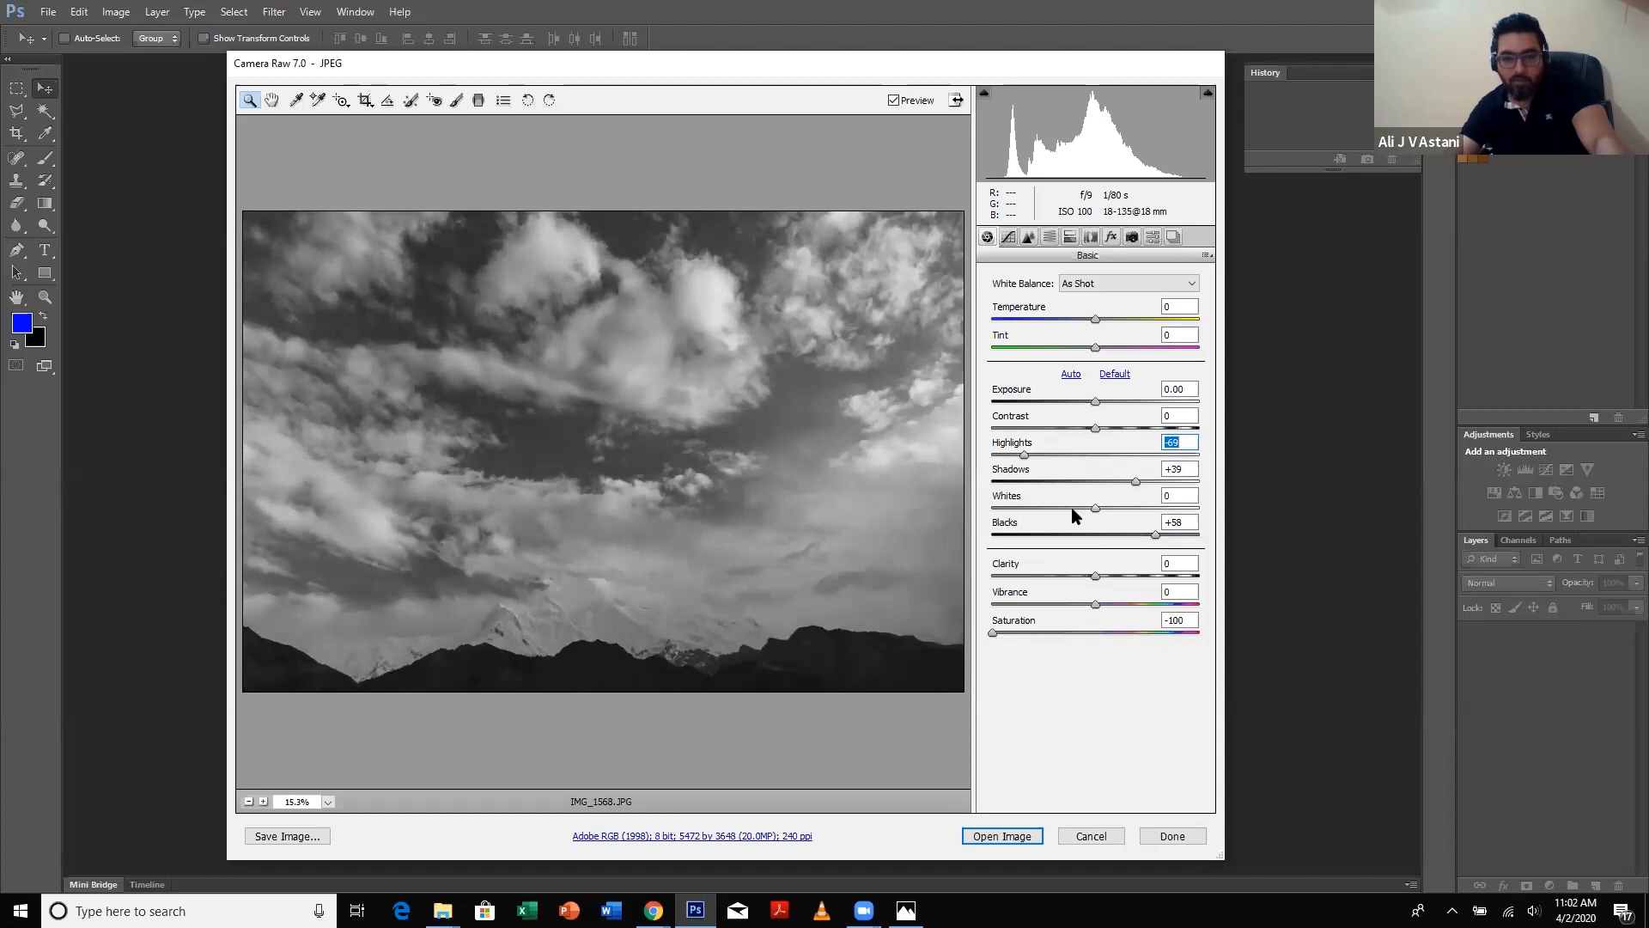
- Lower the landscape's Whites to -46 and raise its Contrast to +9
click(1066, 509)
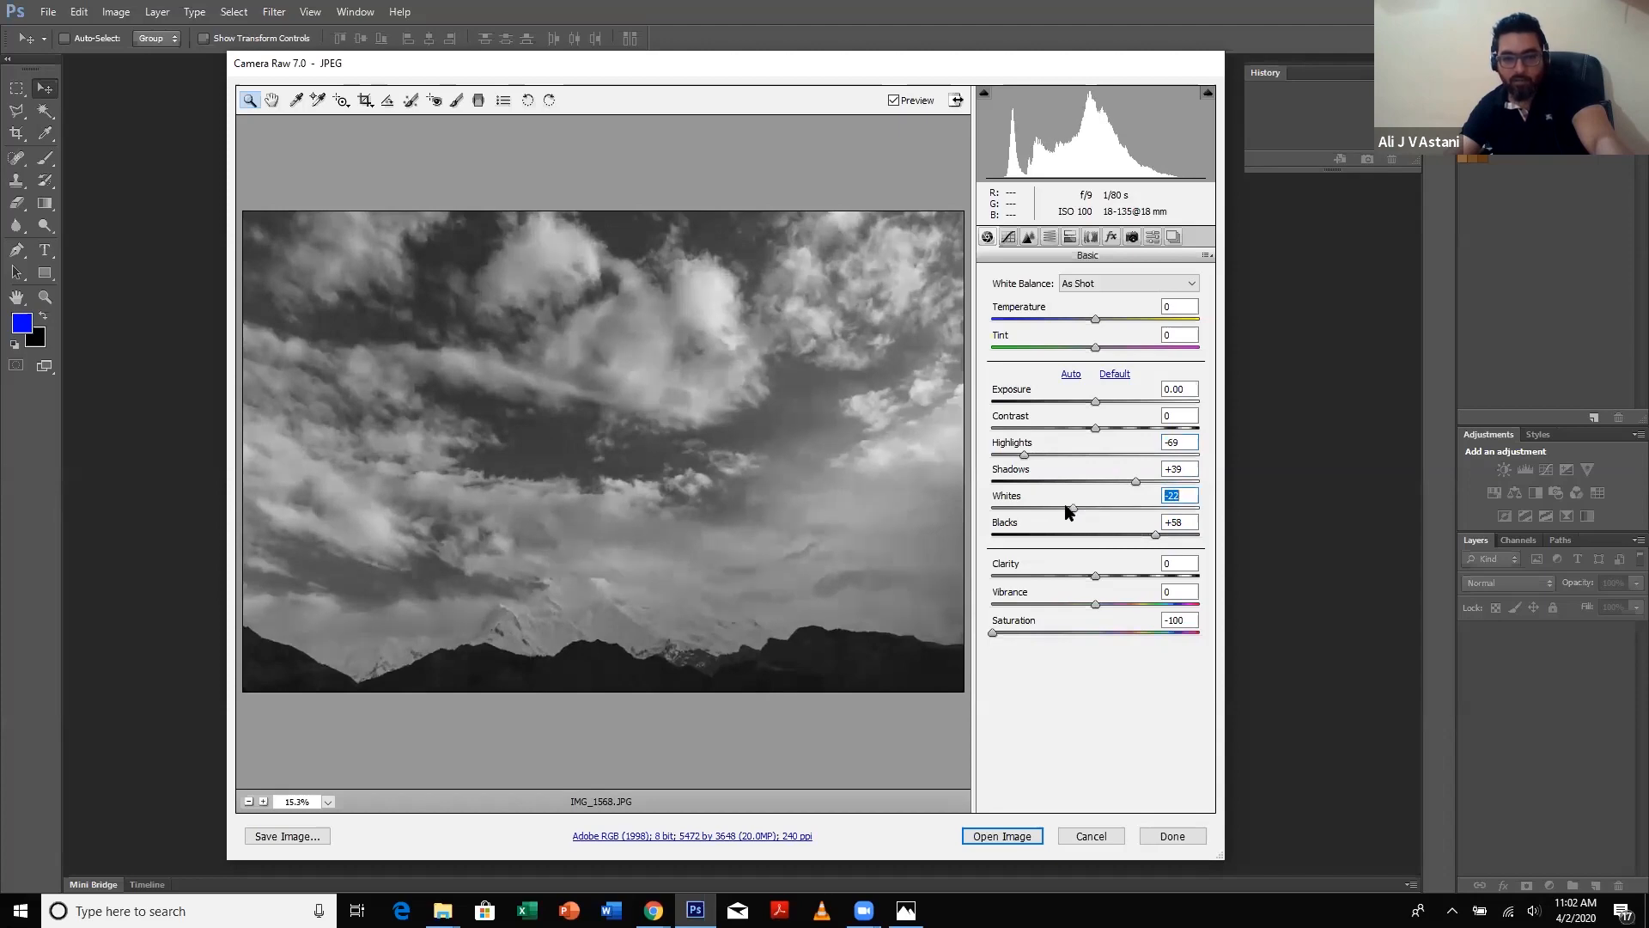
drag(1066, 510, 1057, 509)
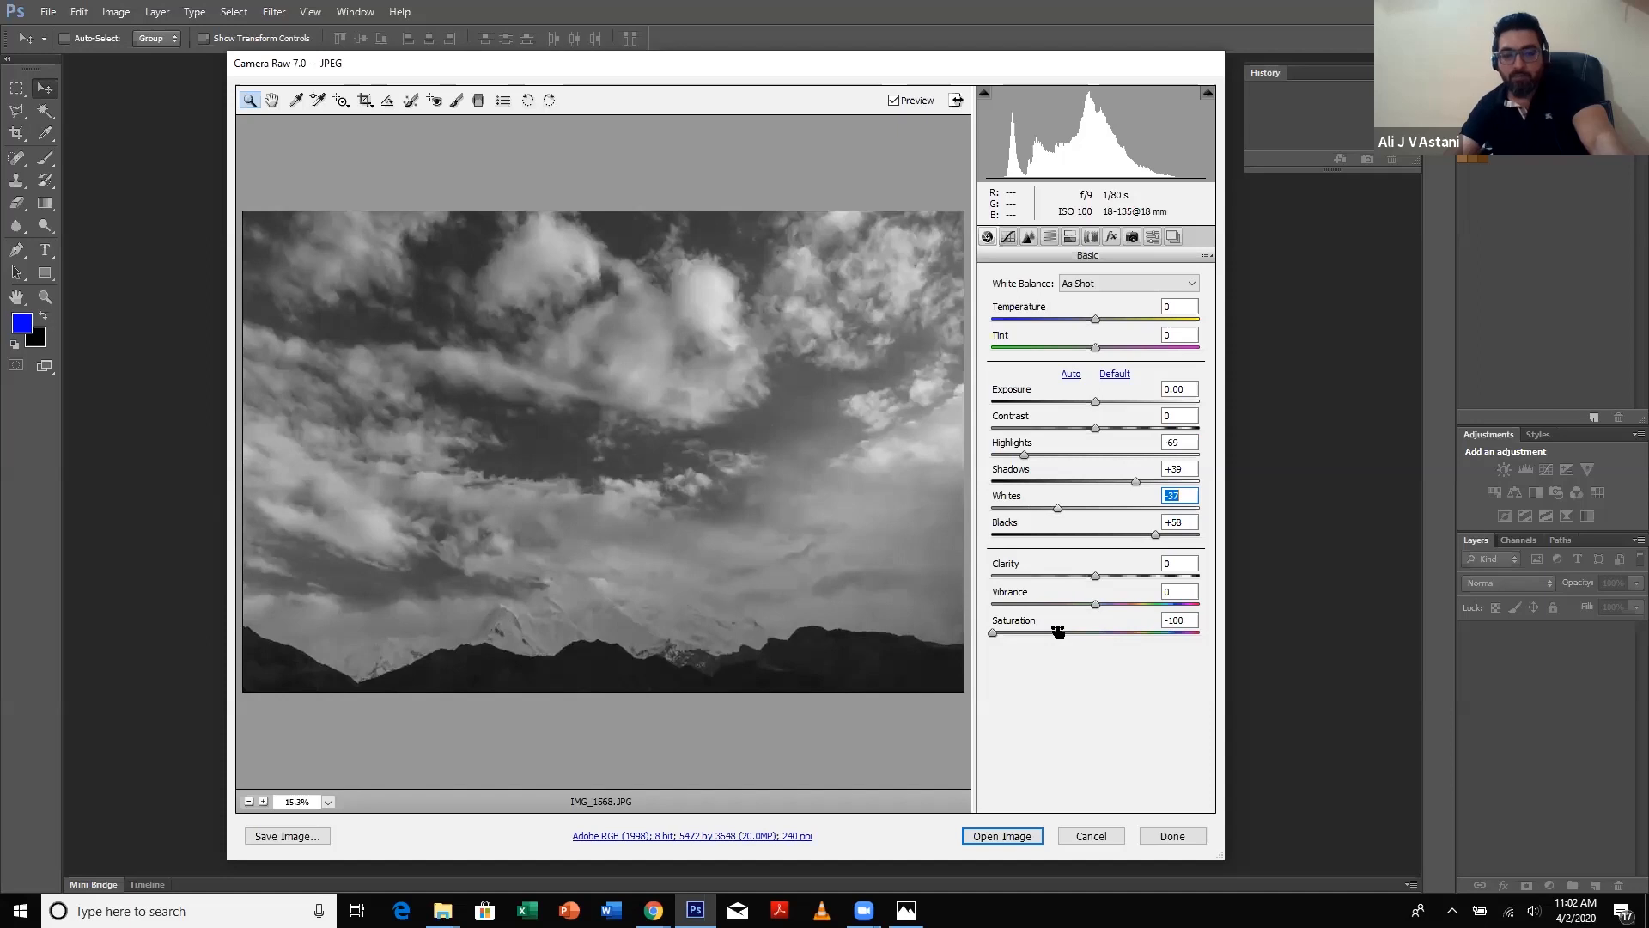
key(Down)
key(Down)
key(Down)
key(Down)
key(Down)
key(Down)
key(Down)
key(Down)
key(Down)
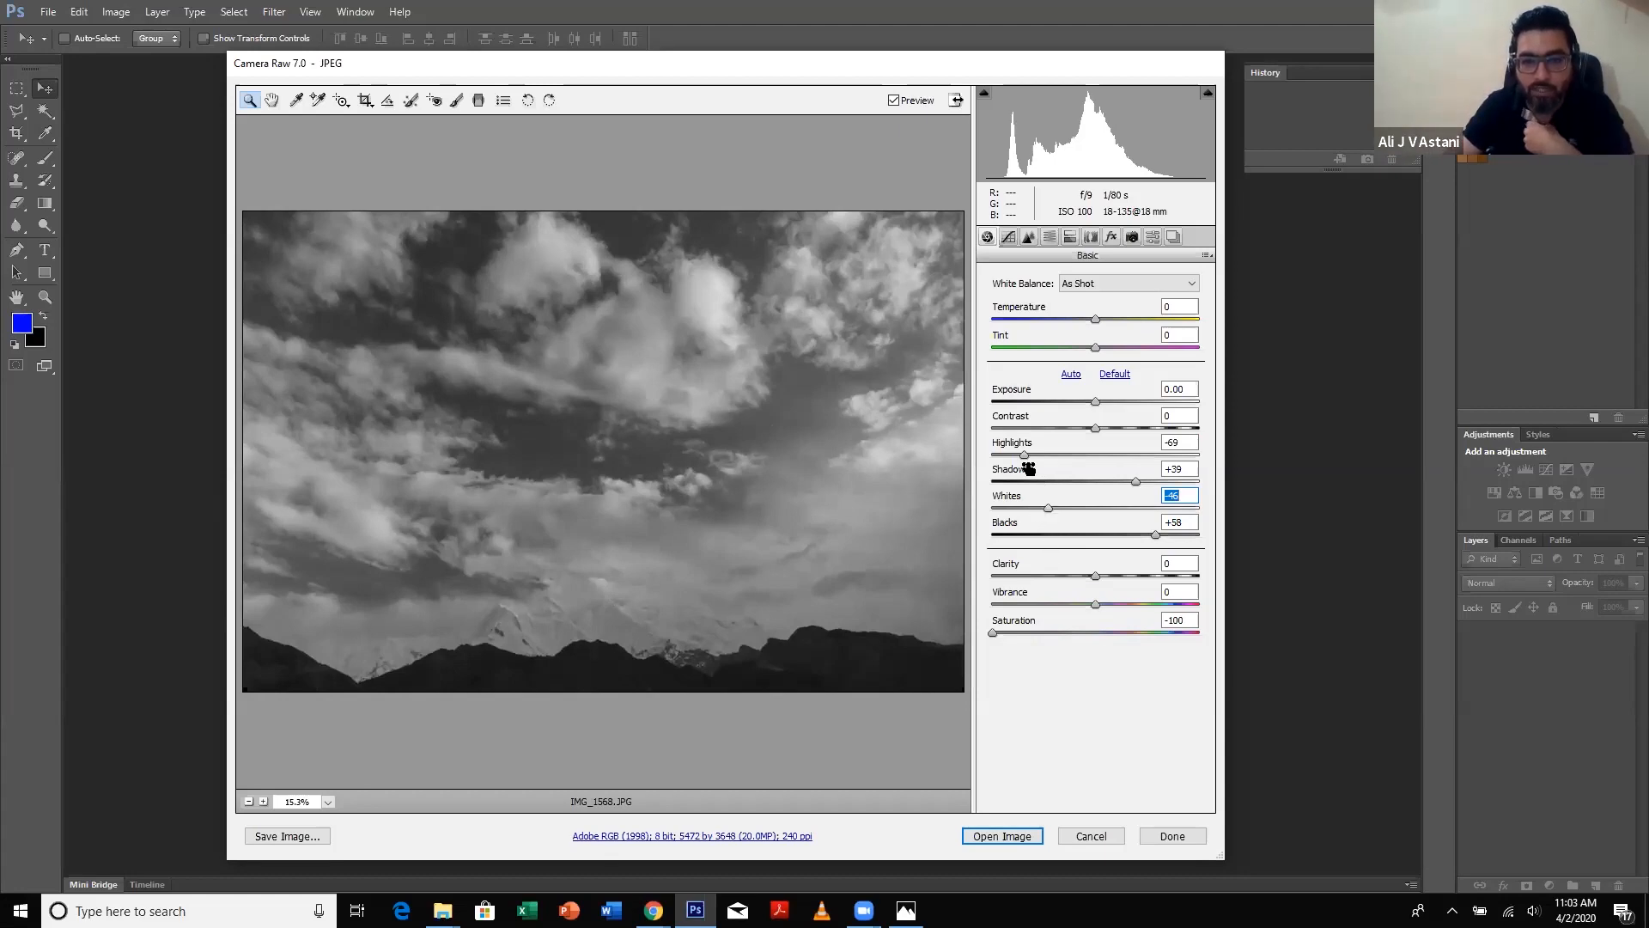
click(1114, 427)
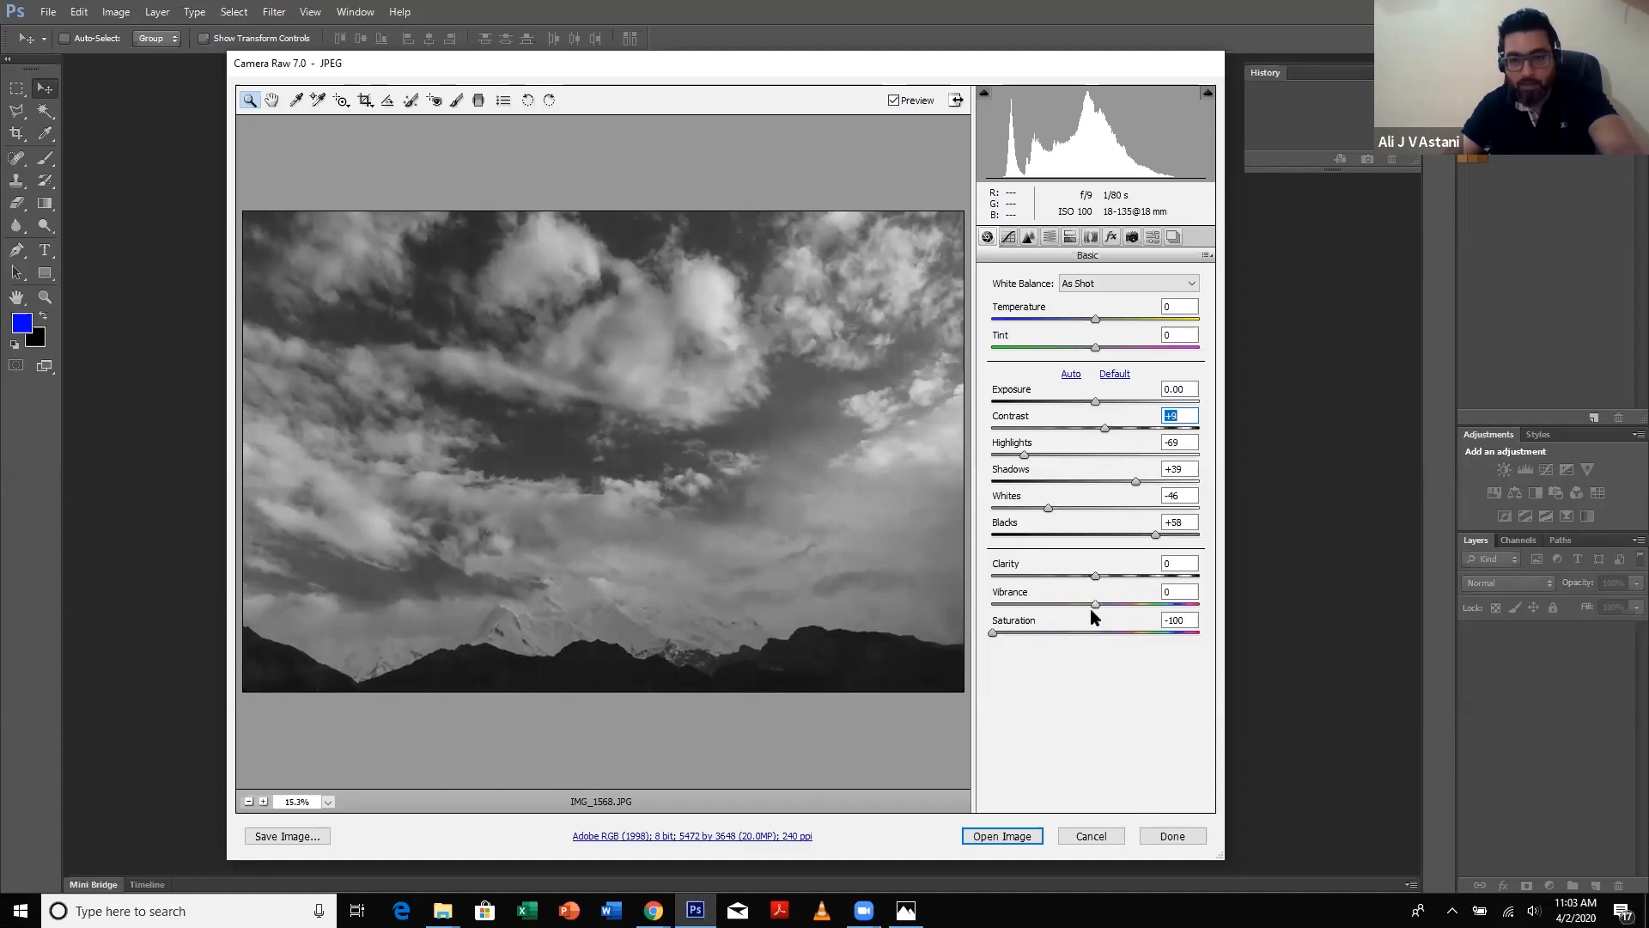
- Try strong positive and negative Vibrance values on the desaturated landscape, and reset Vibrance to 0
drag(1114, 606, 982, 602)
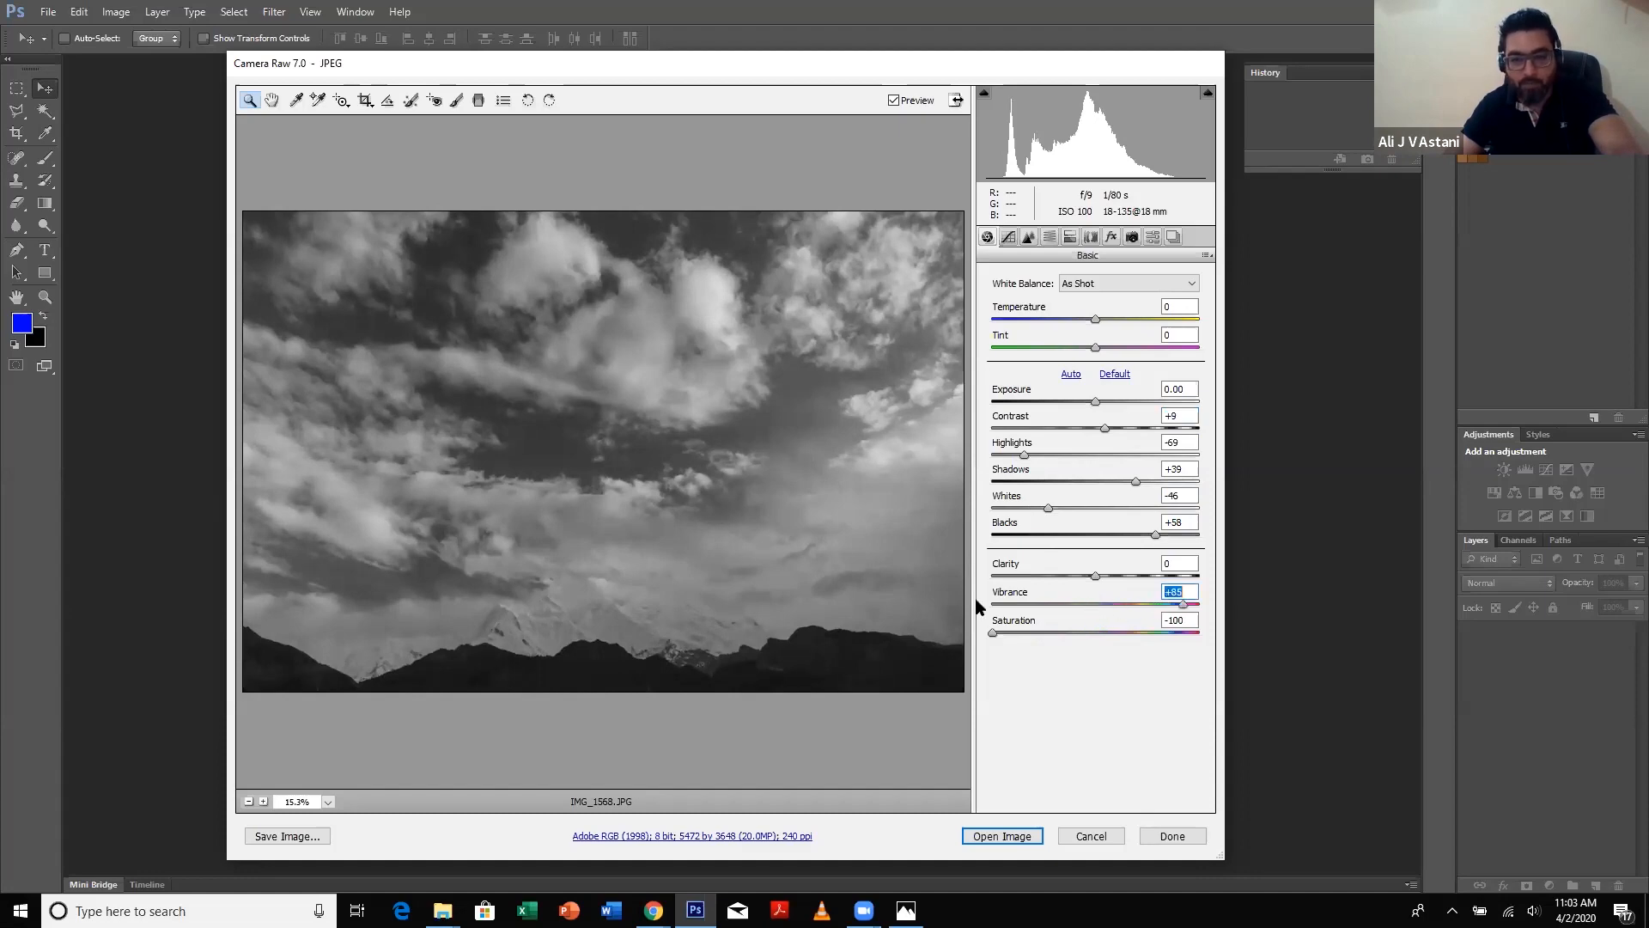
click(1045, 604)
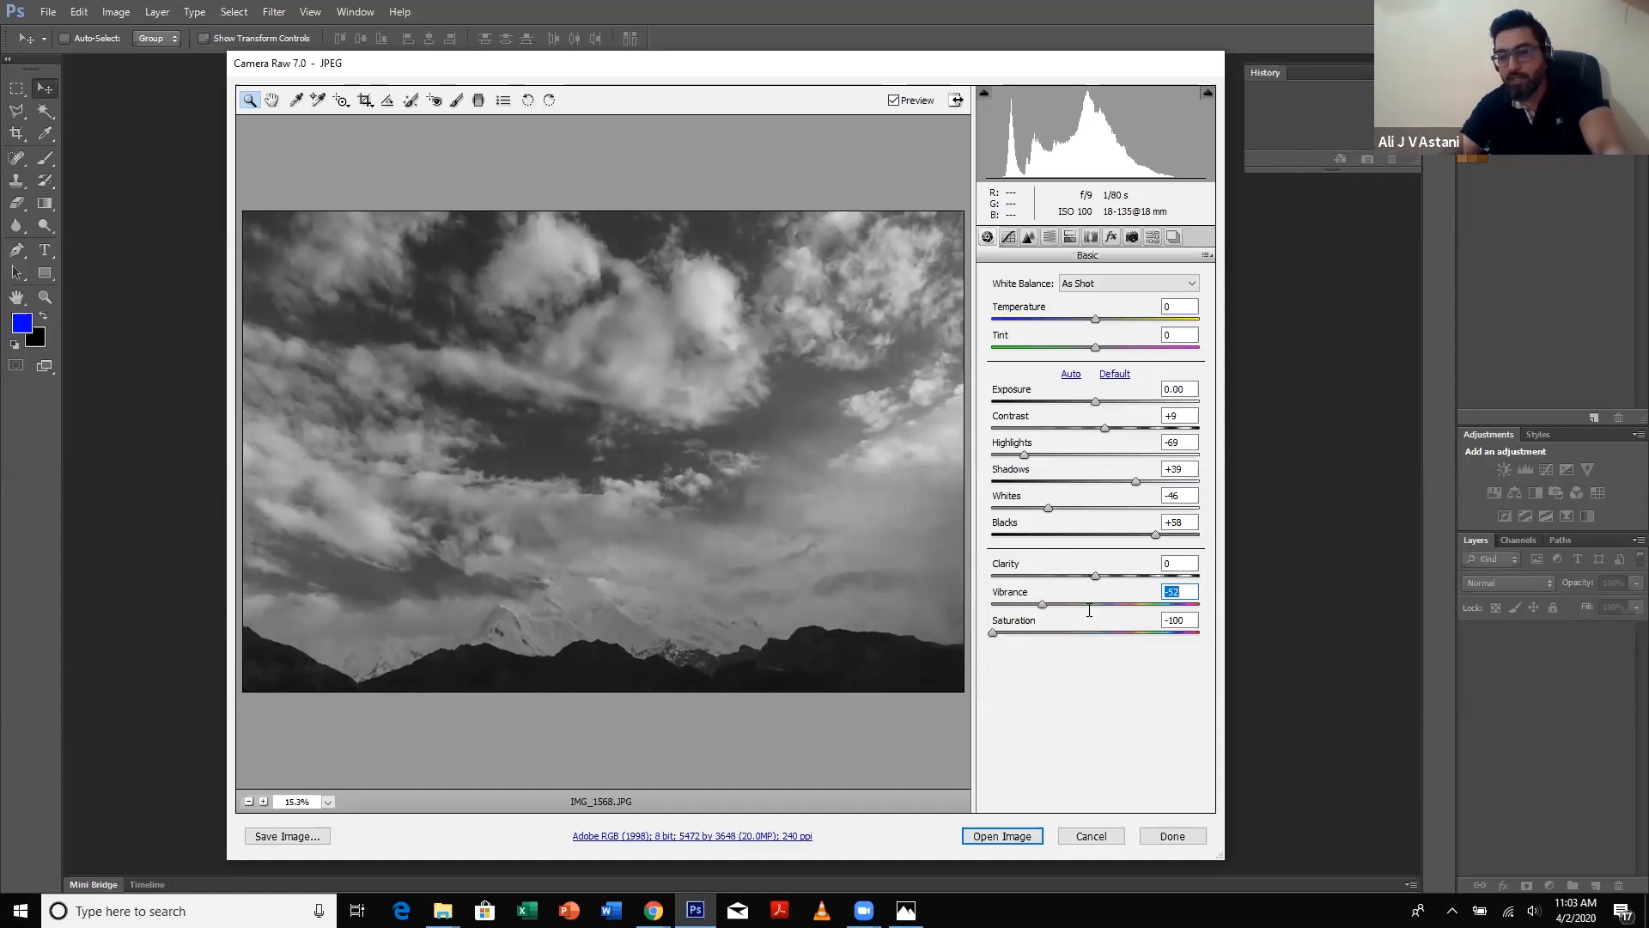
text(0)
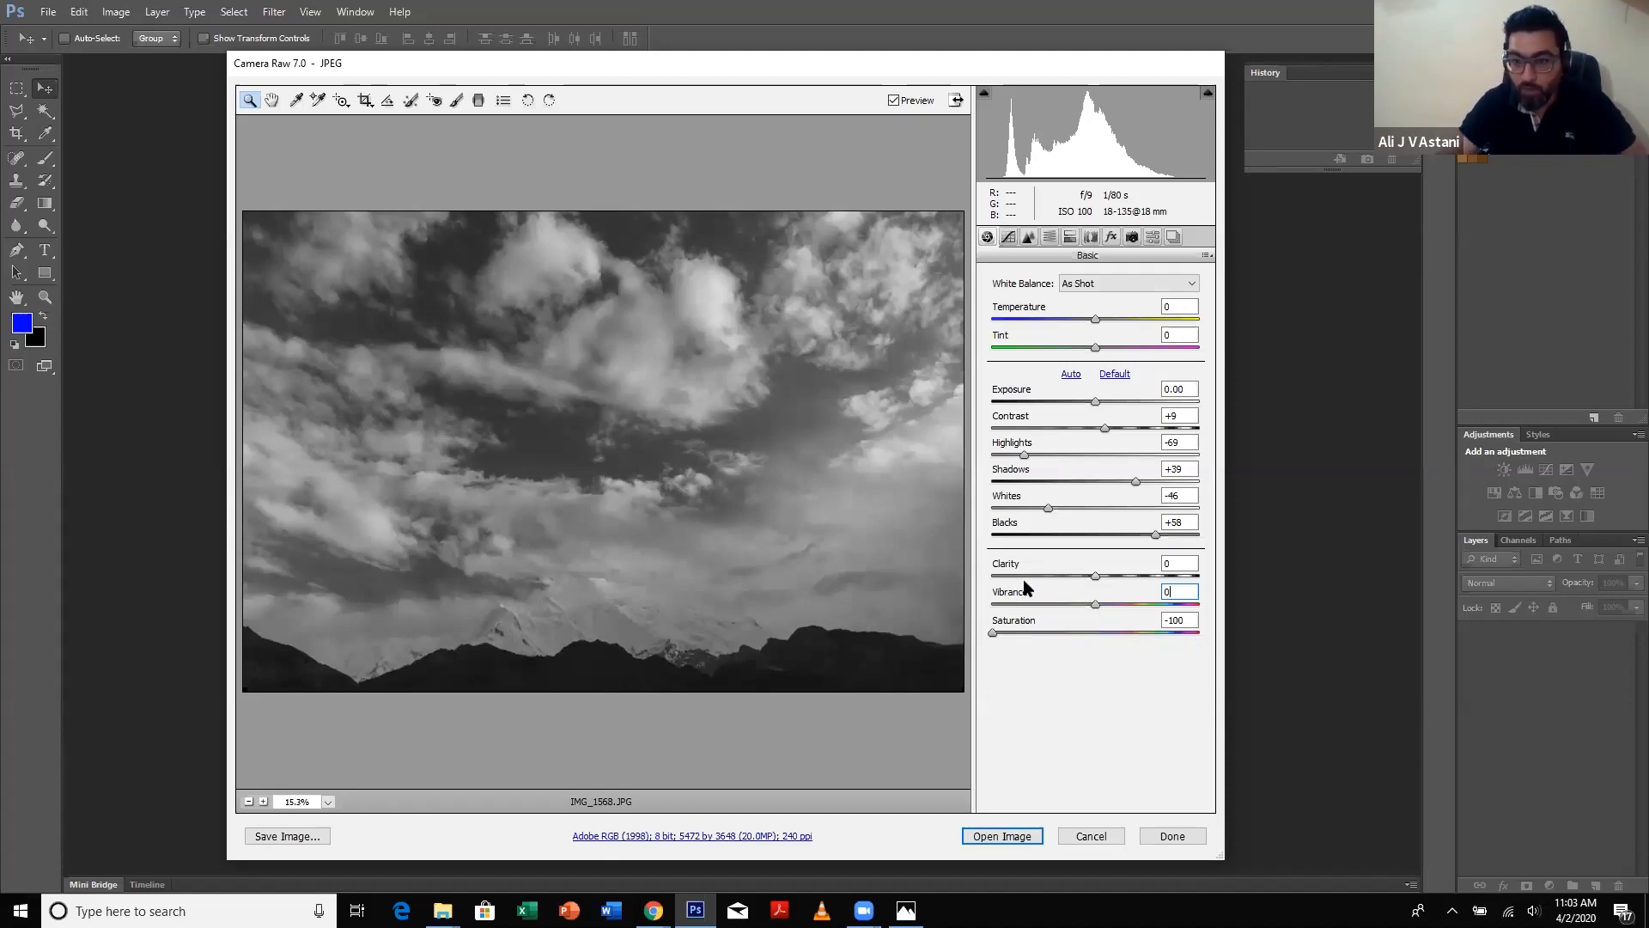
- Compare several Clarity strengths up to +100 on the landscape and settle on Clarity +12
click(1111, 575)
drag(1125, 580, 1137, 577)
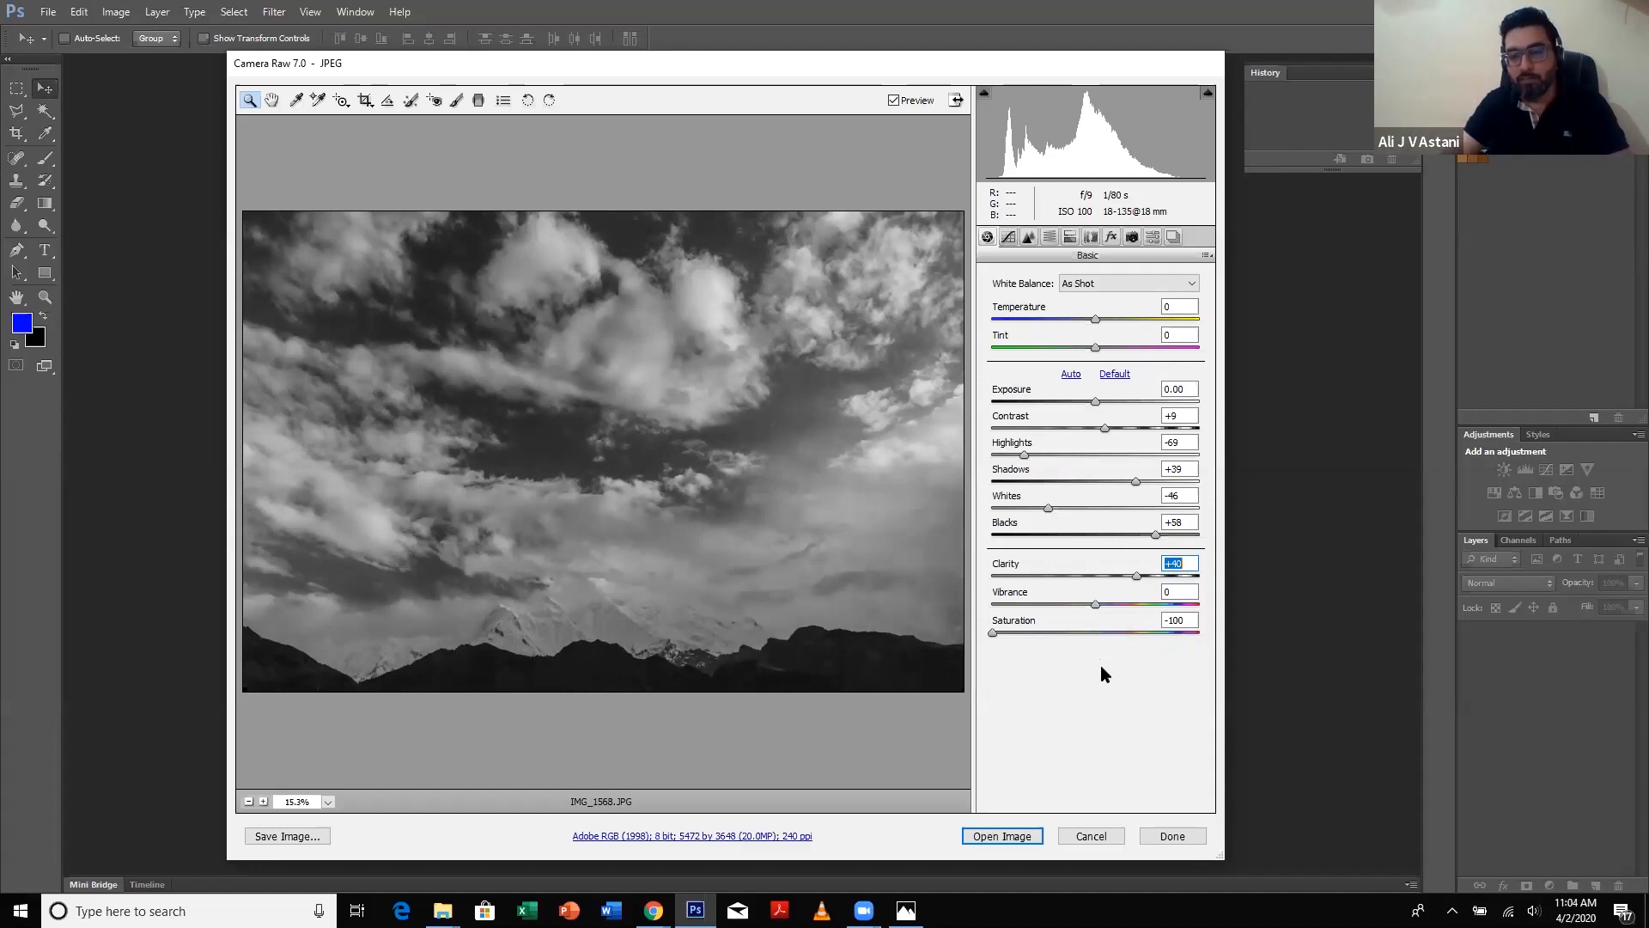
click(1115, 575)
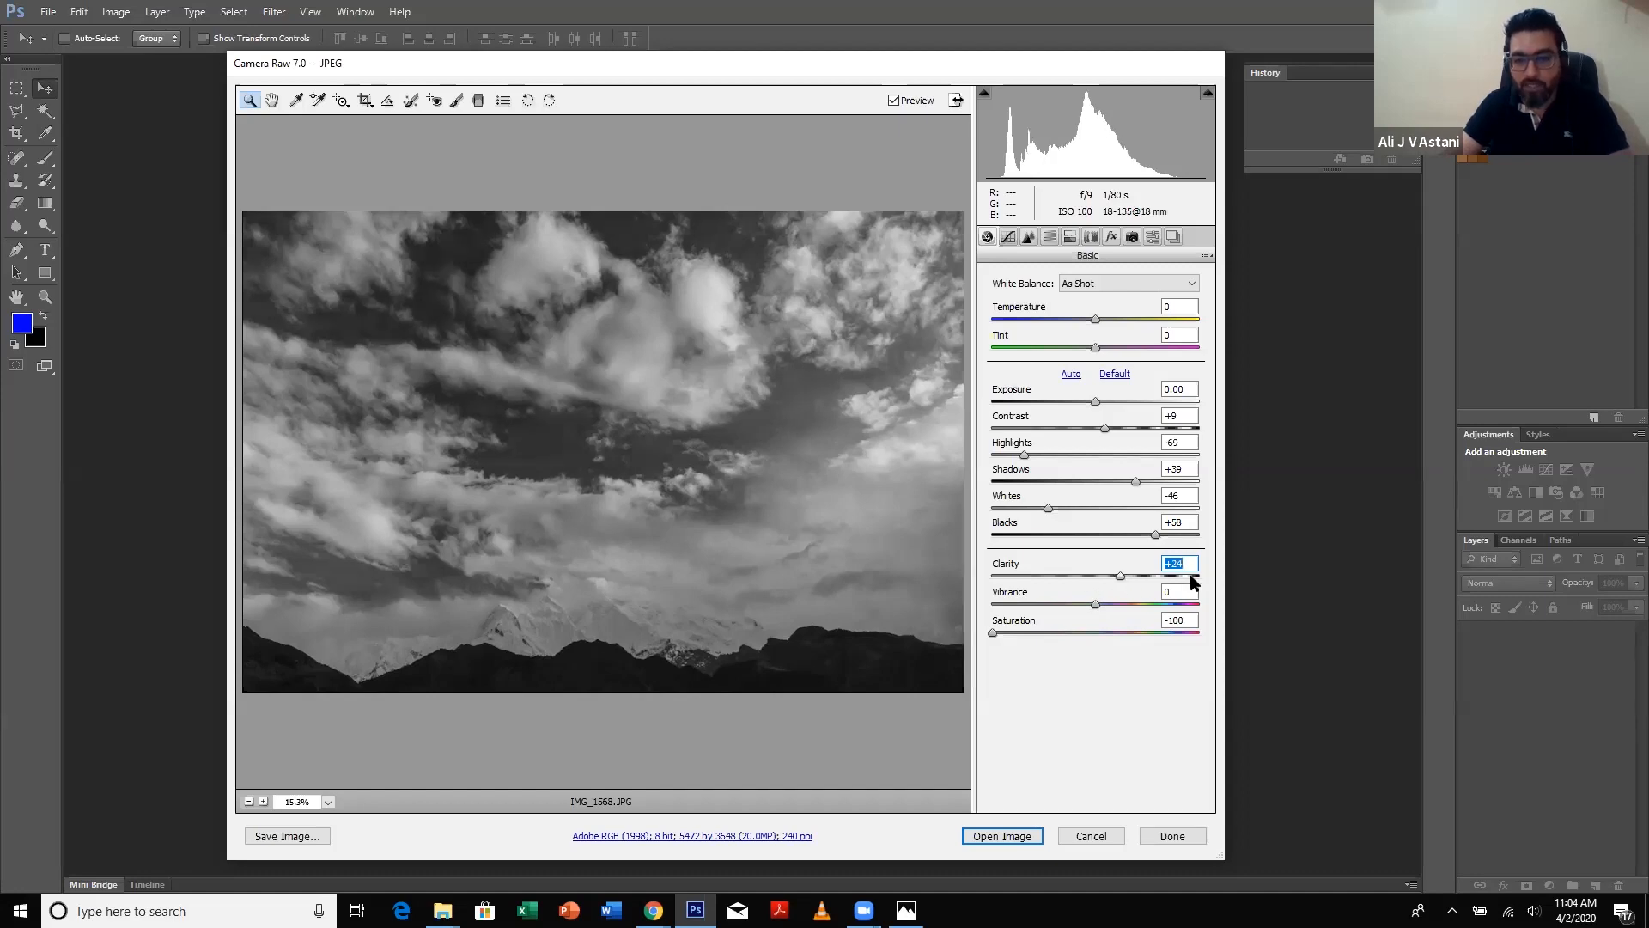
drag(1191, 577, 1222, 578)
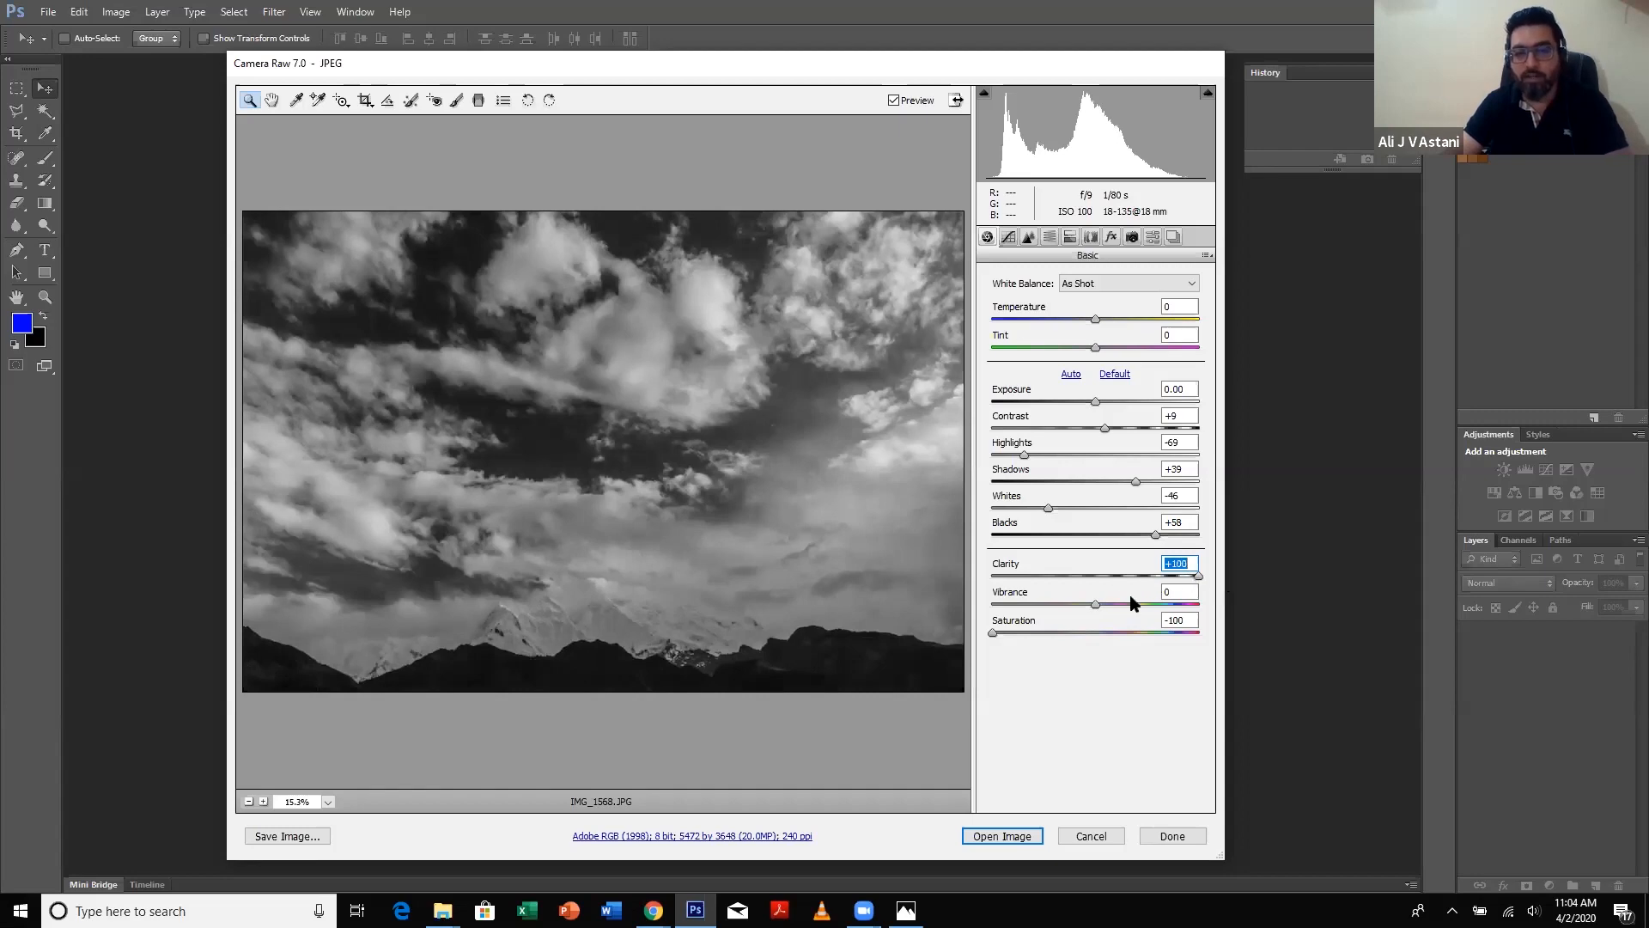
click(1107, 576)
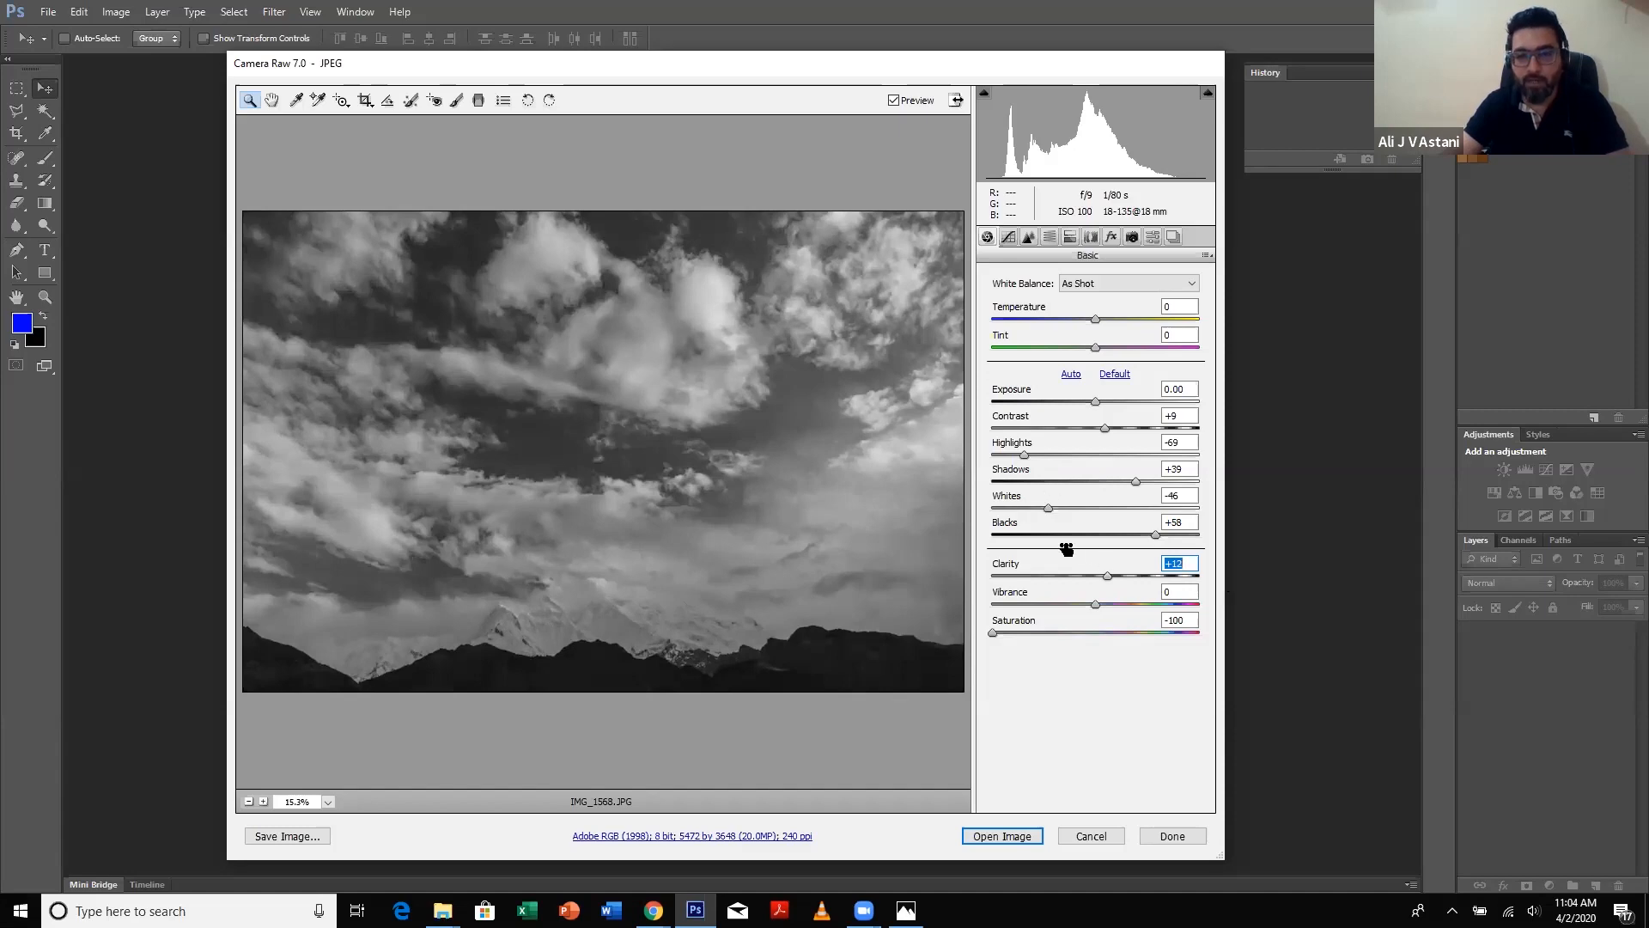
- Sharpen the landscape with Amount 91, Radius 1.8, Detail 45 and Masking 9
click(1028, 236)
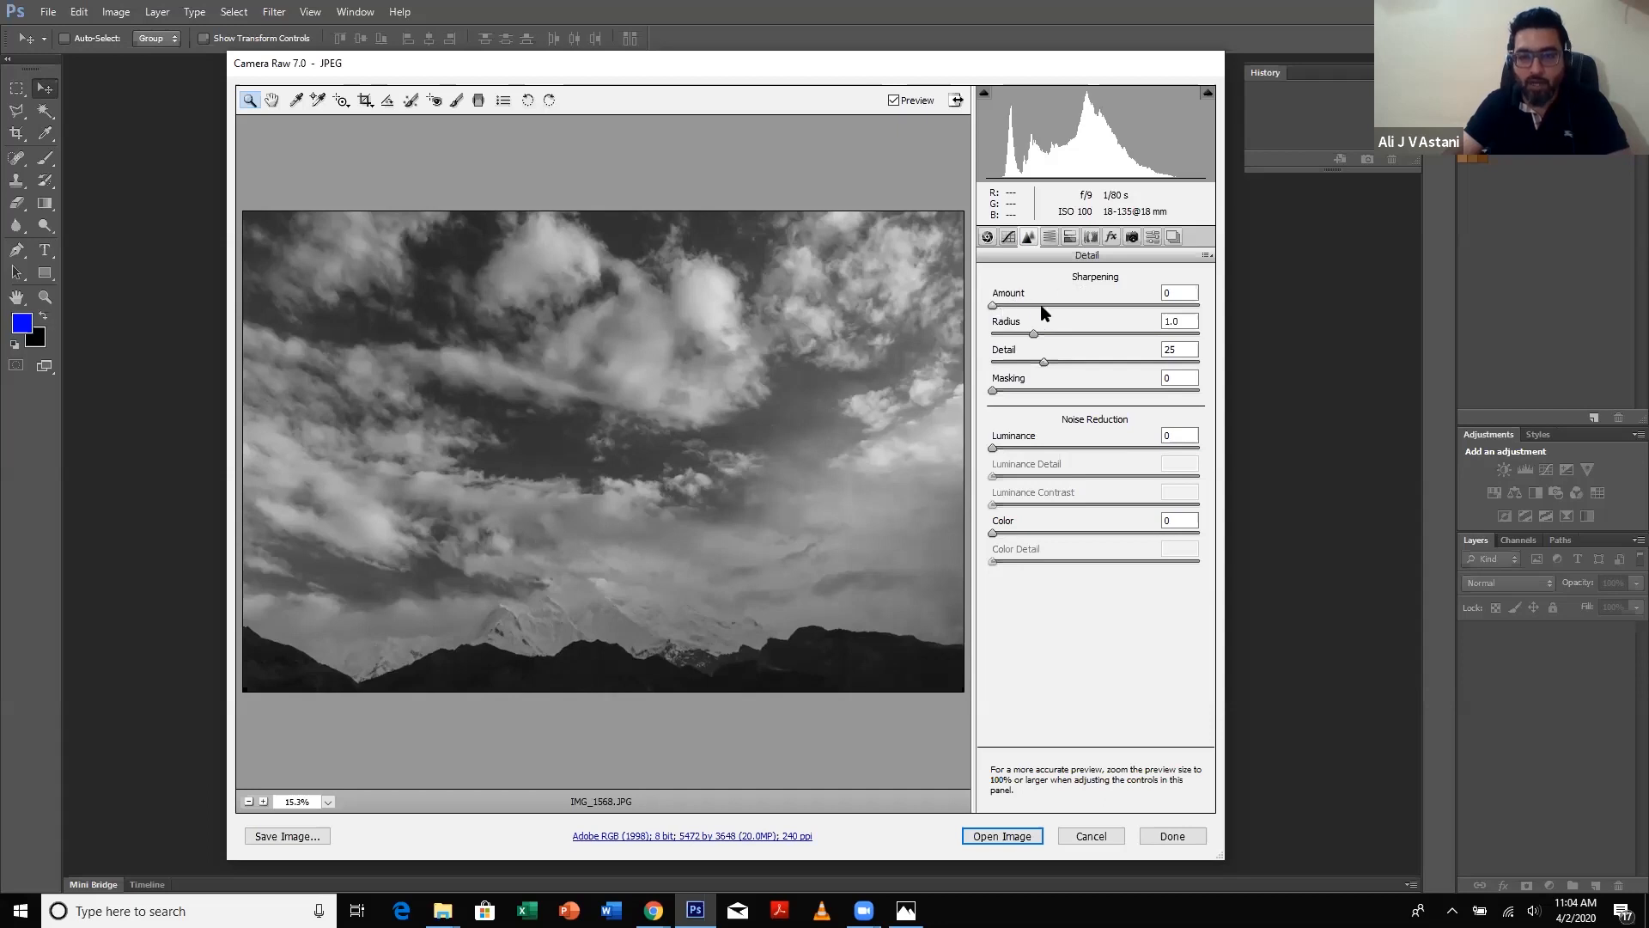
drag(1050, 306, 1080, 306)
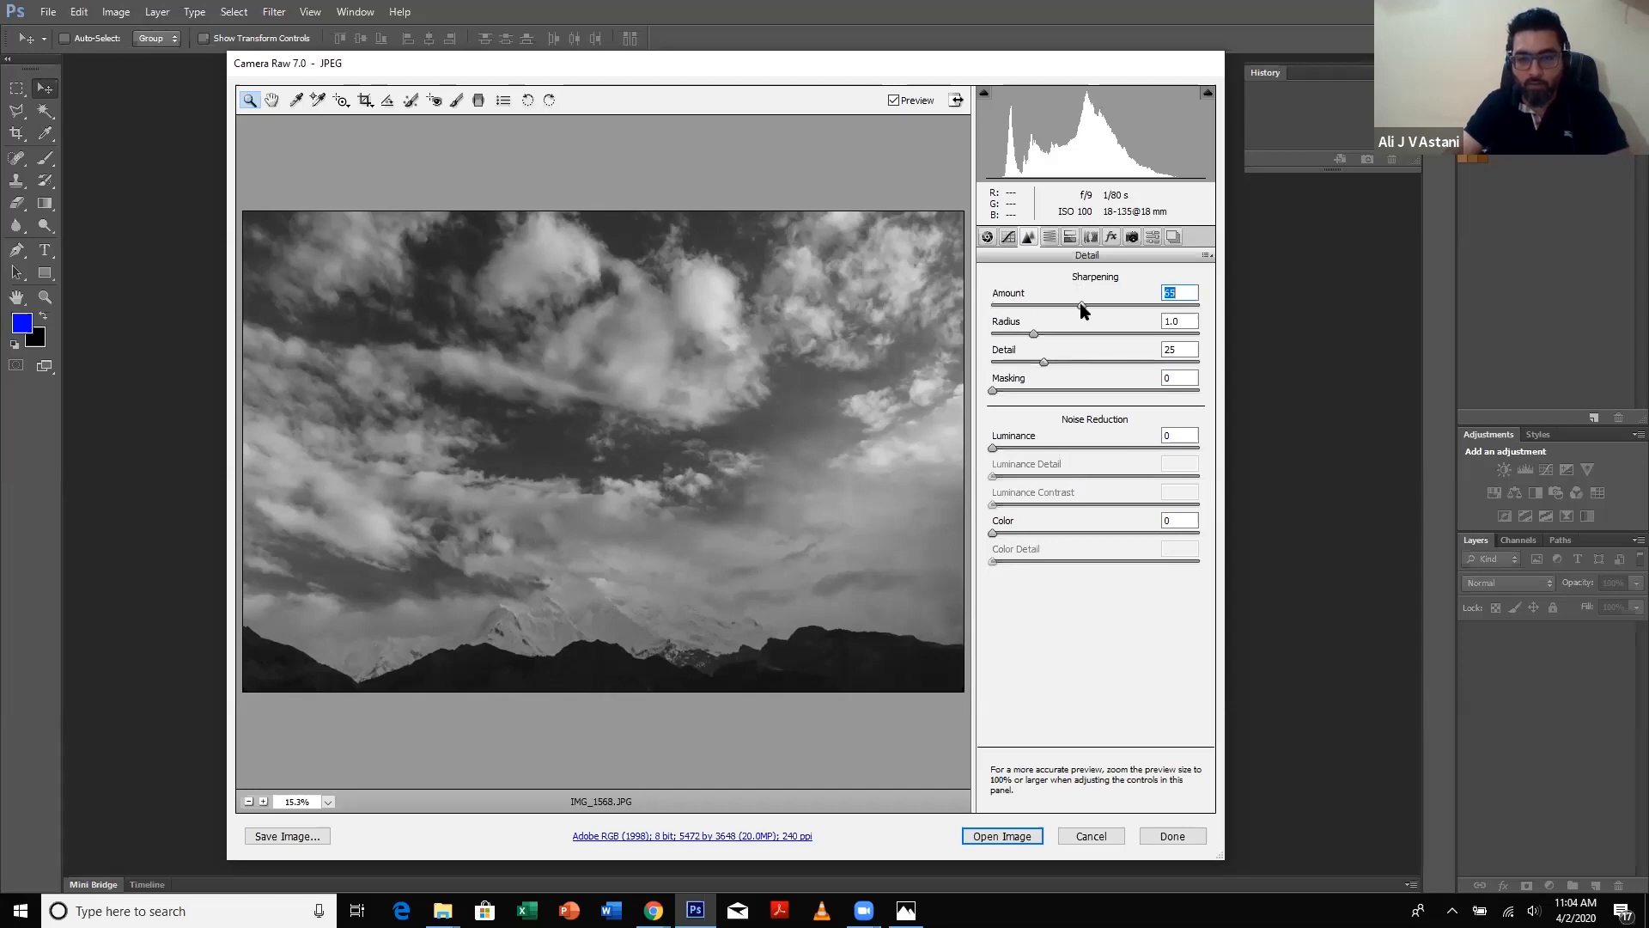
click(1063, 335)
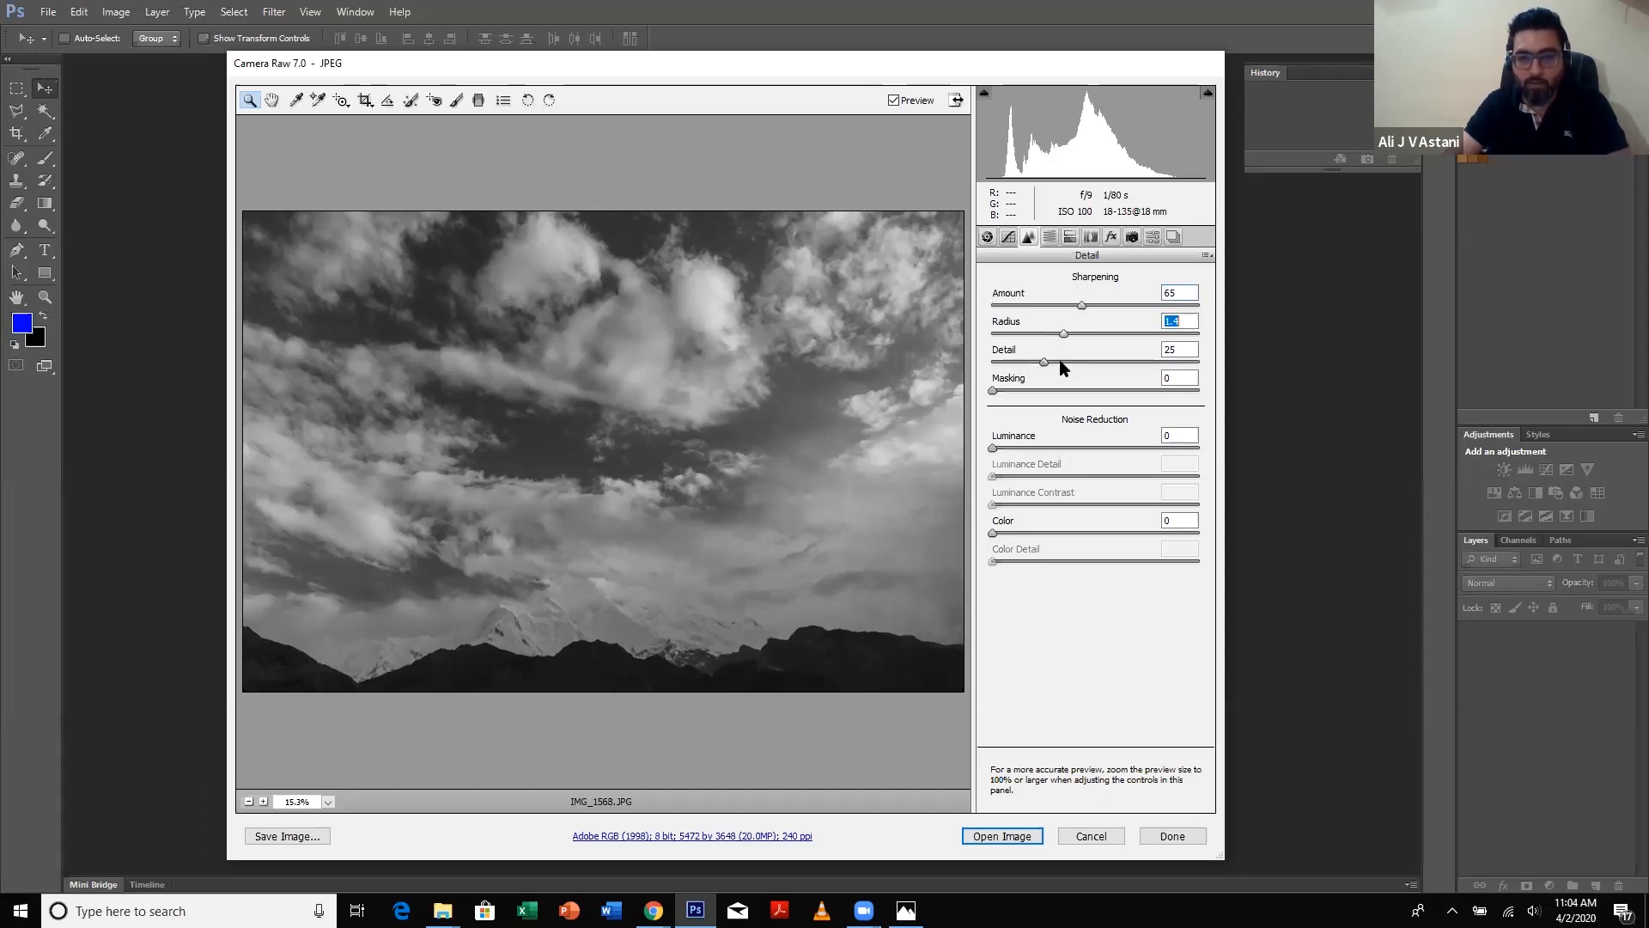
click(1013, 391)
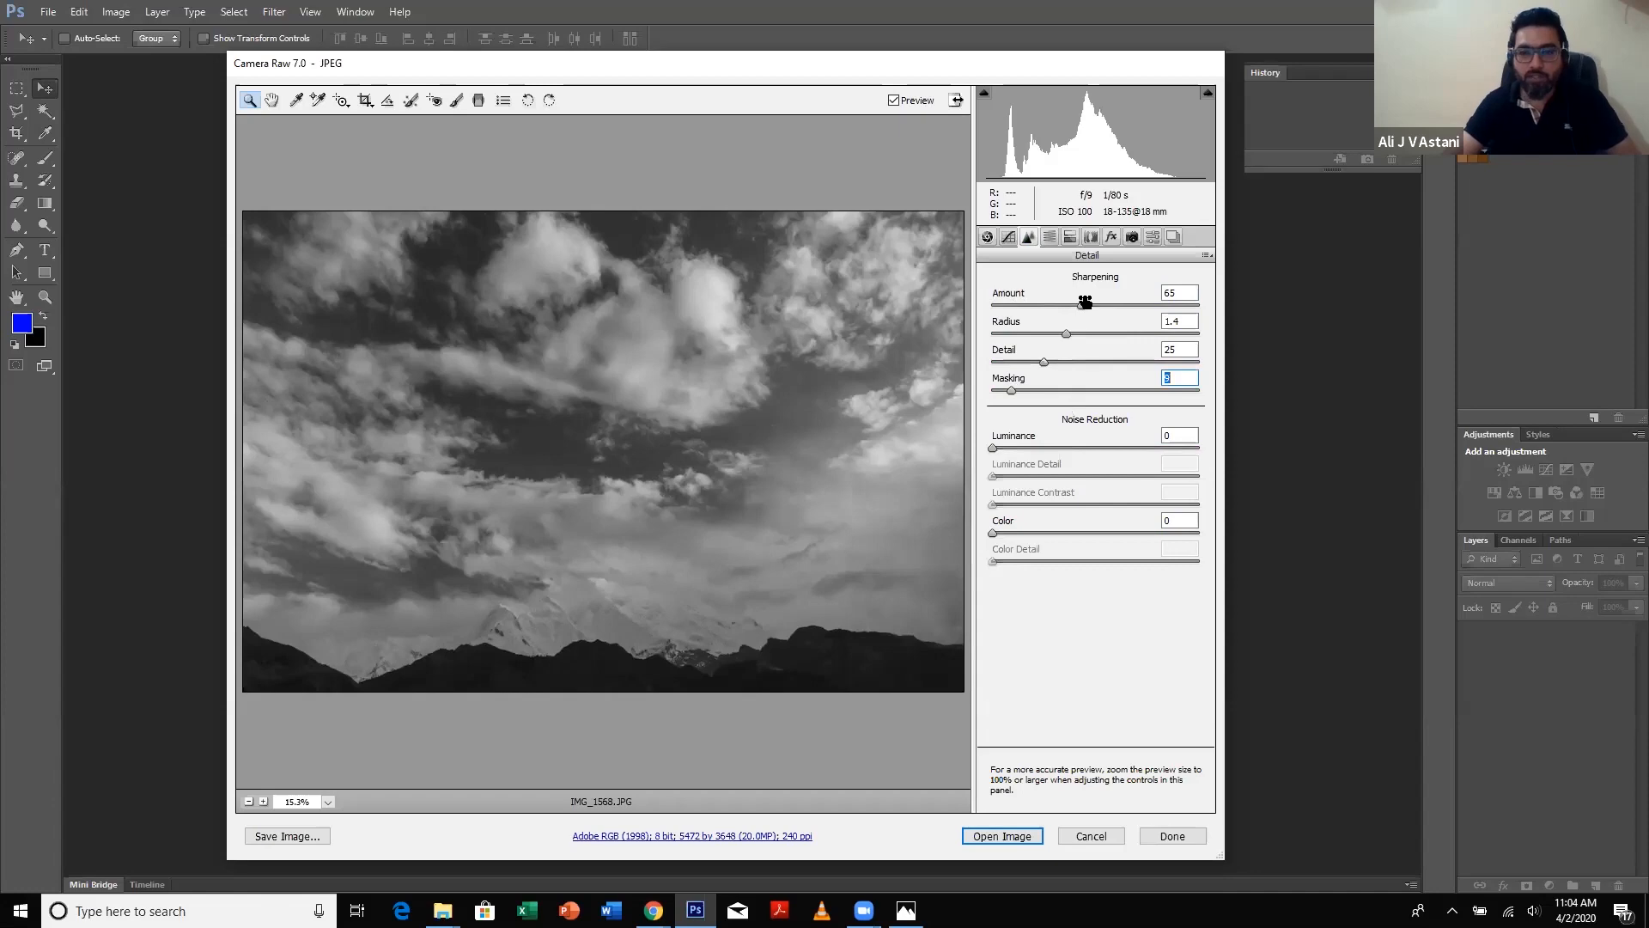
drag(1085, 301, 1100, 304)
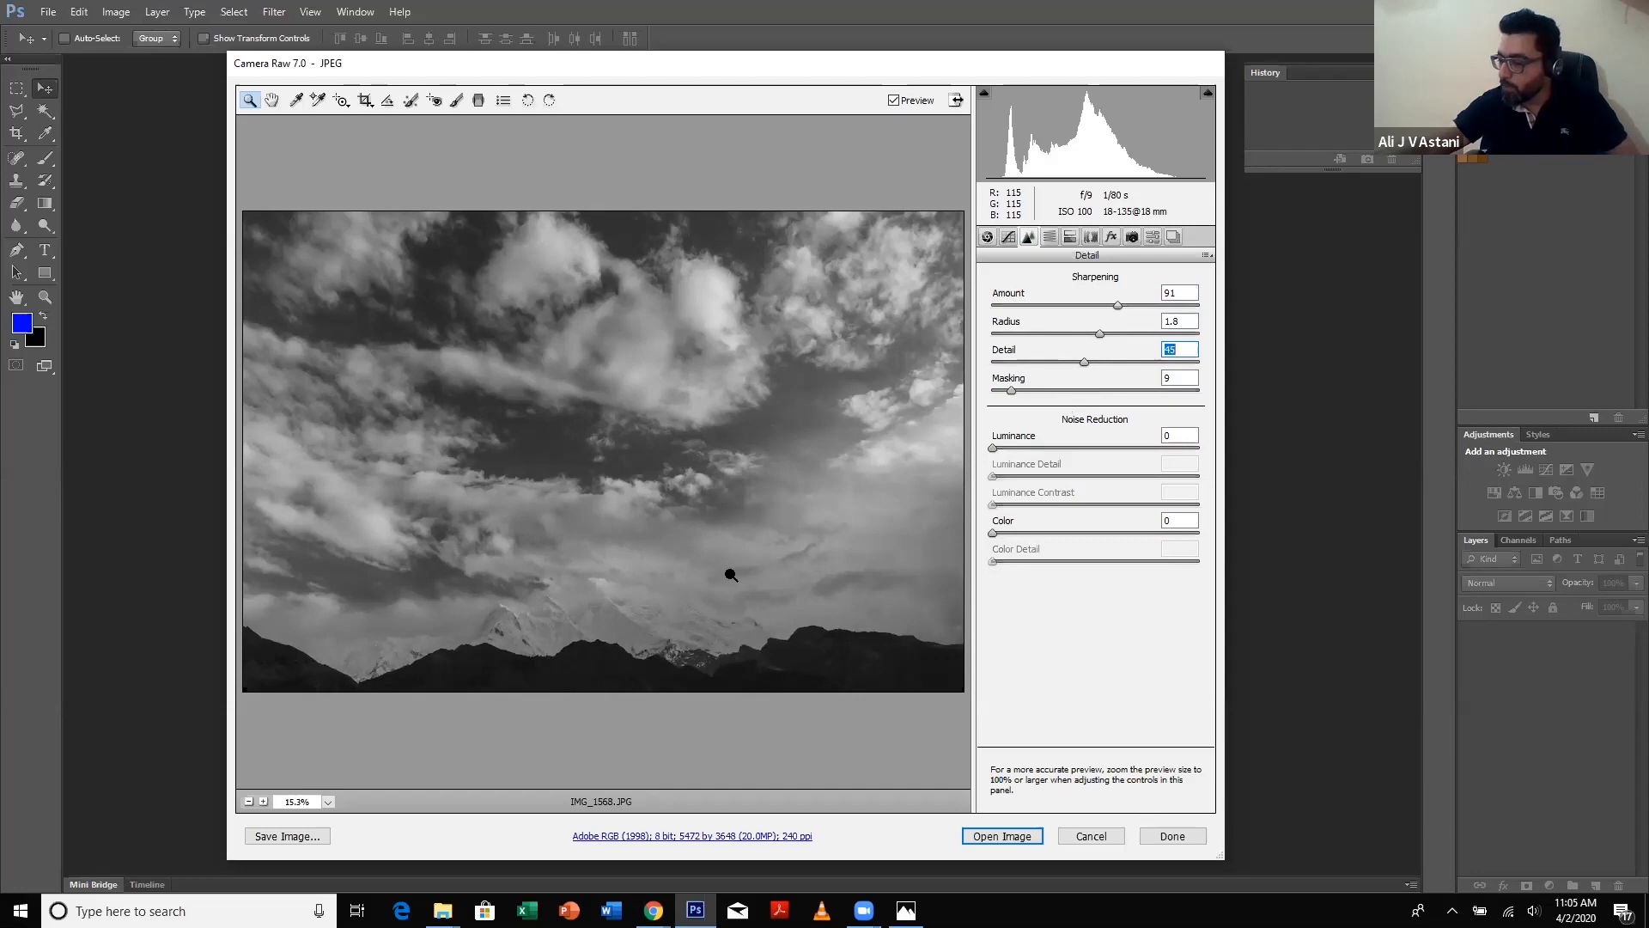
- Examine the sharpened snowy peaks and dark ridge up close, and return to the Basic adjustments with the whole photo in view
drag(499, 420, 781, 678)
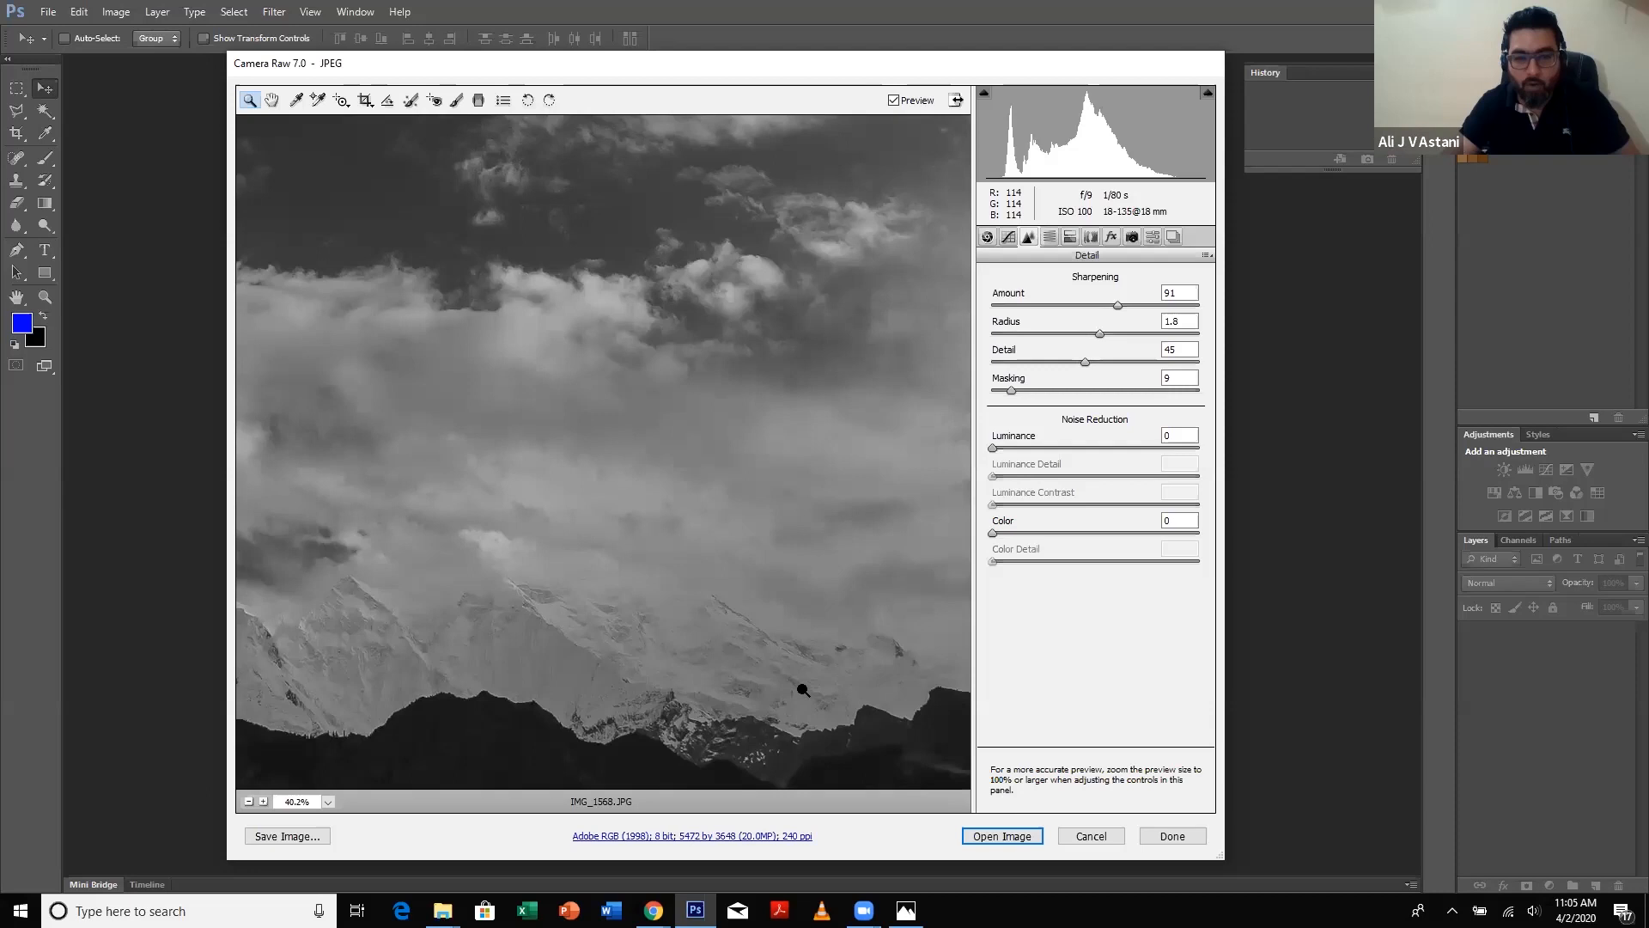
drag(803, 690, 619, 673)
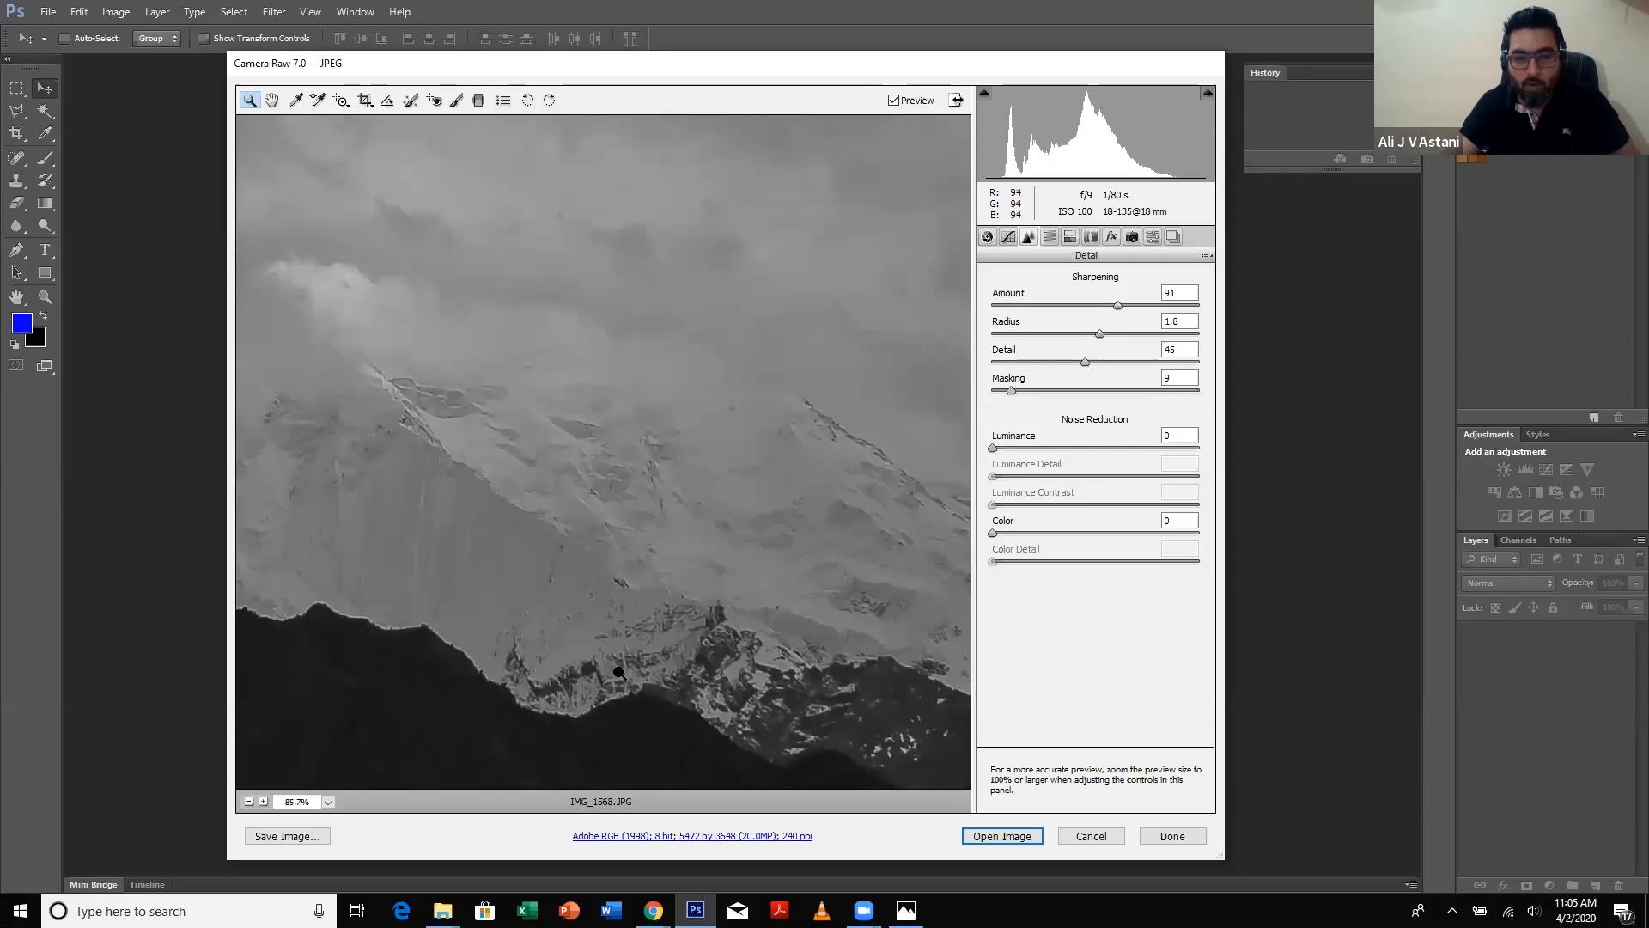
scroll(579, 542, down, 5)
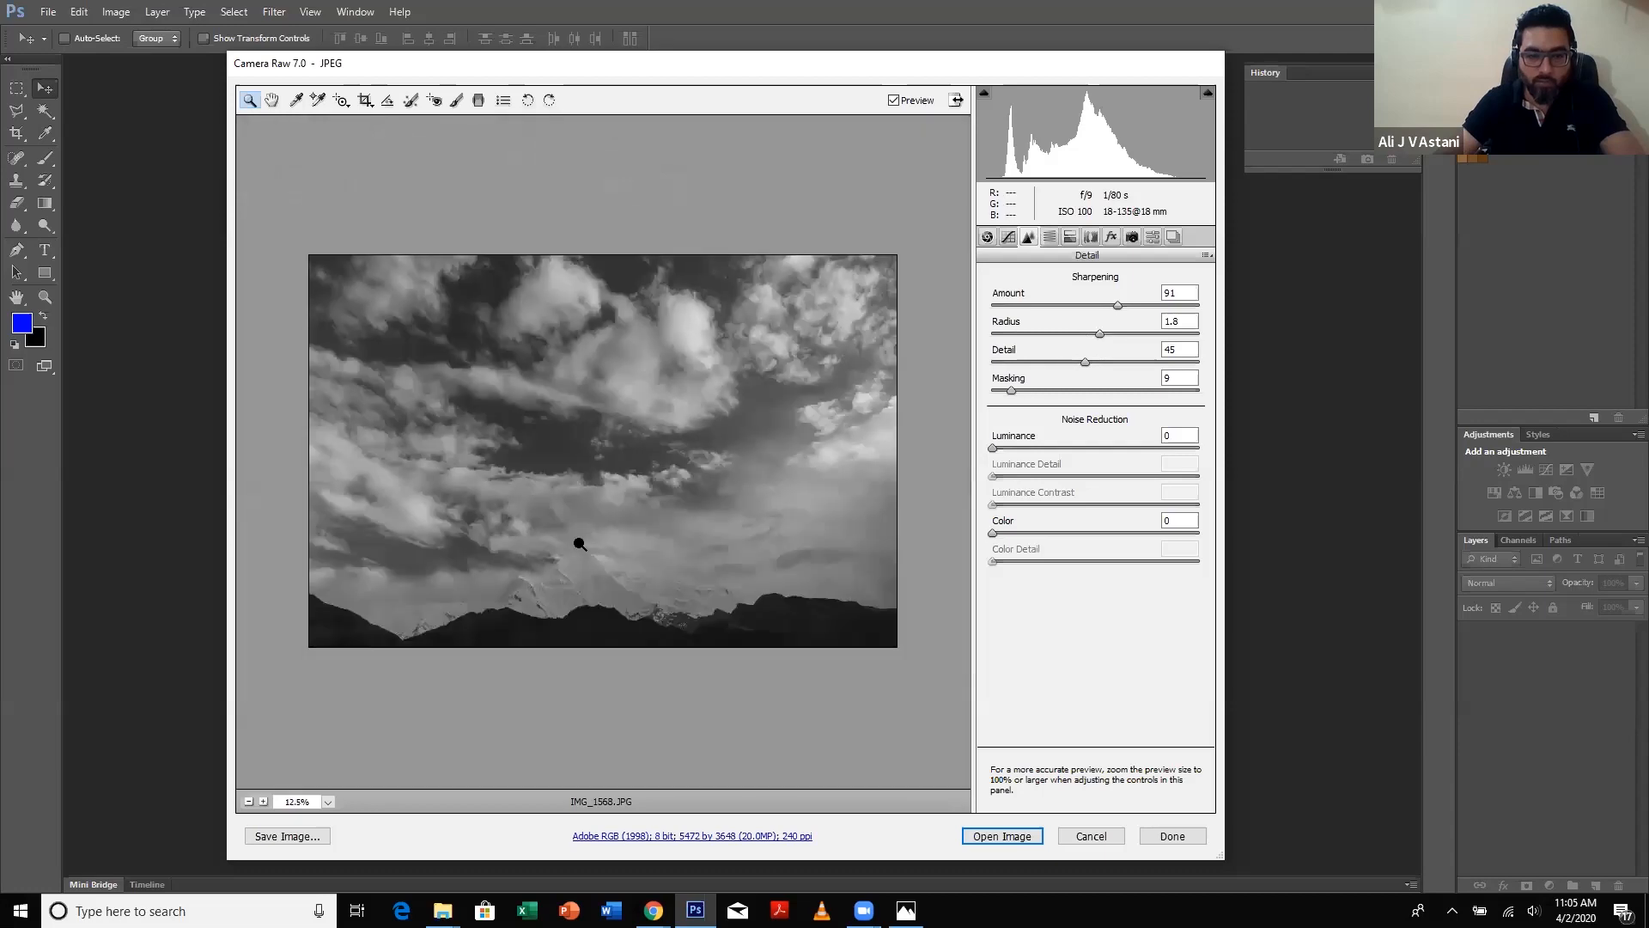
scroll(579, 542, up, 4)
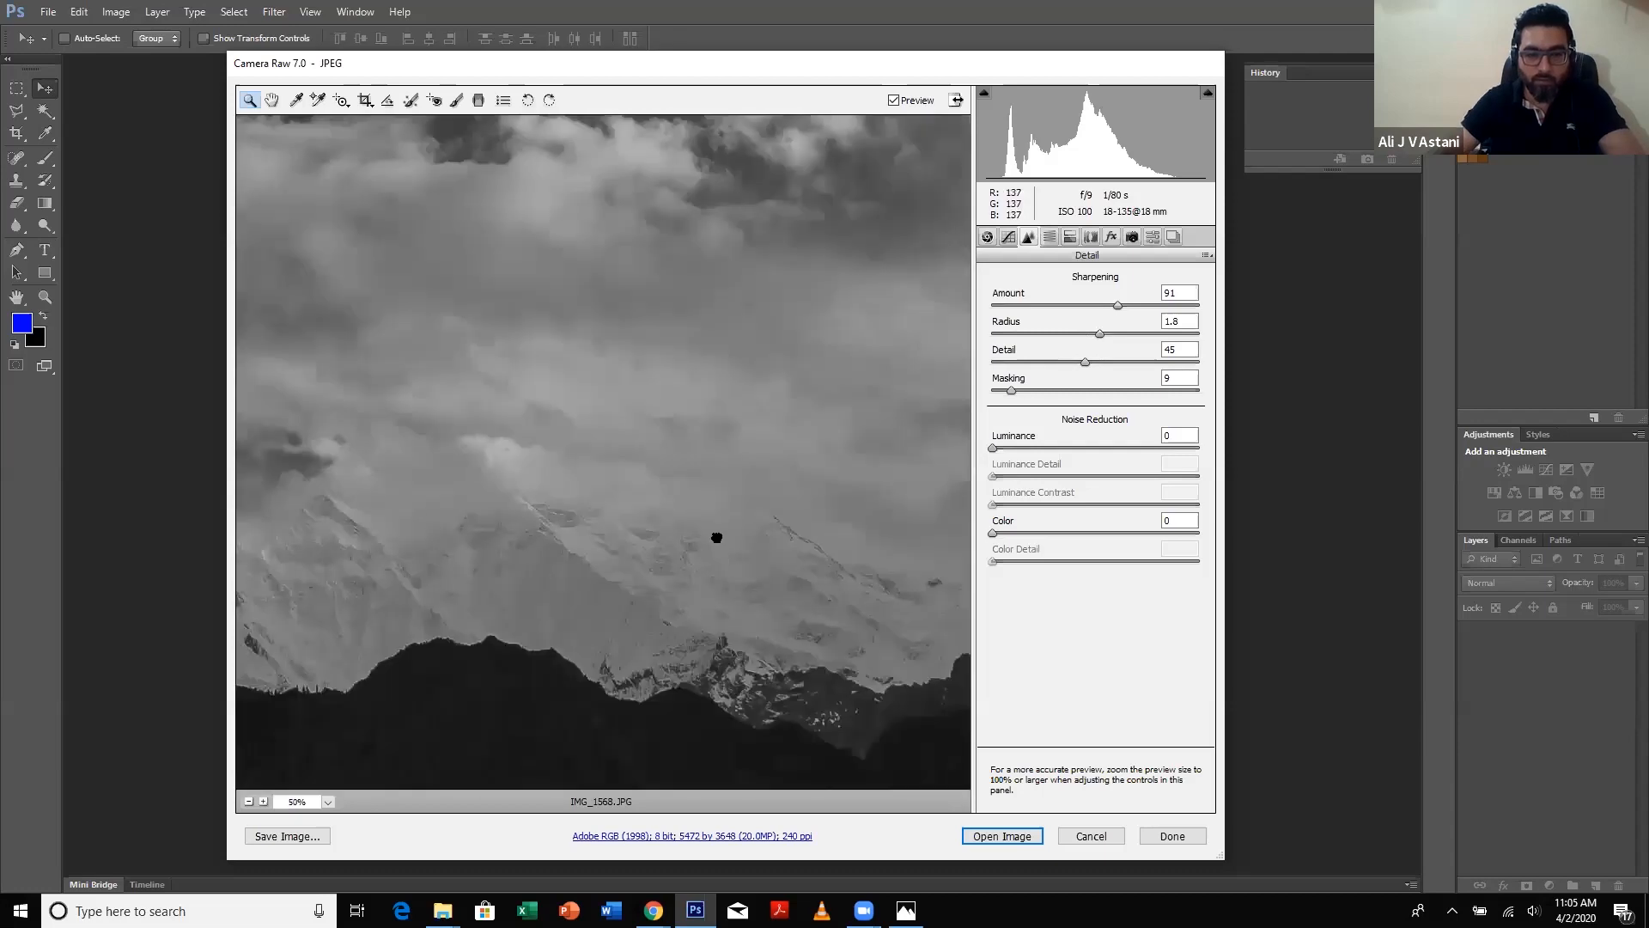
scroll(751, 693, up, 1)
drag(750, 693, 828, 713)
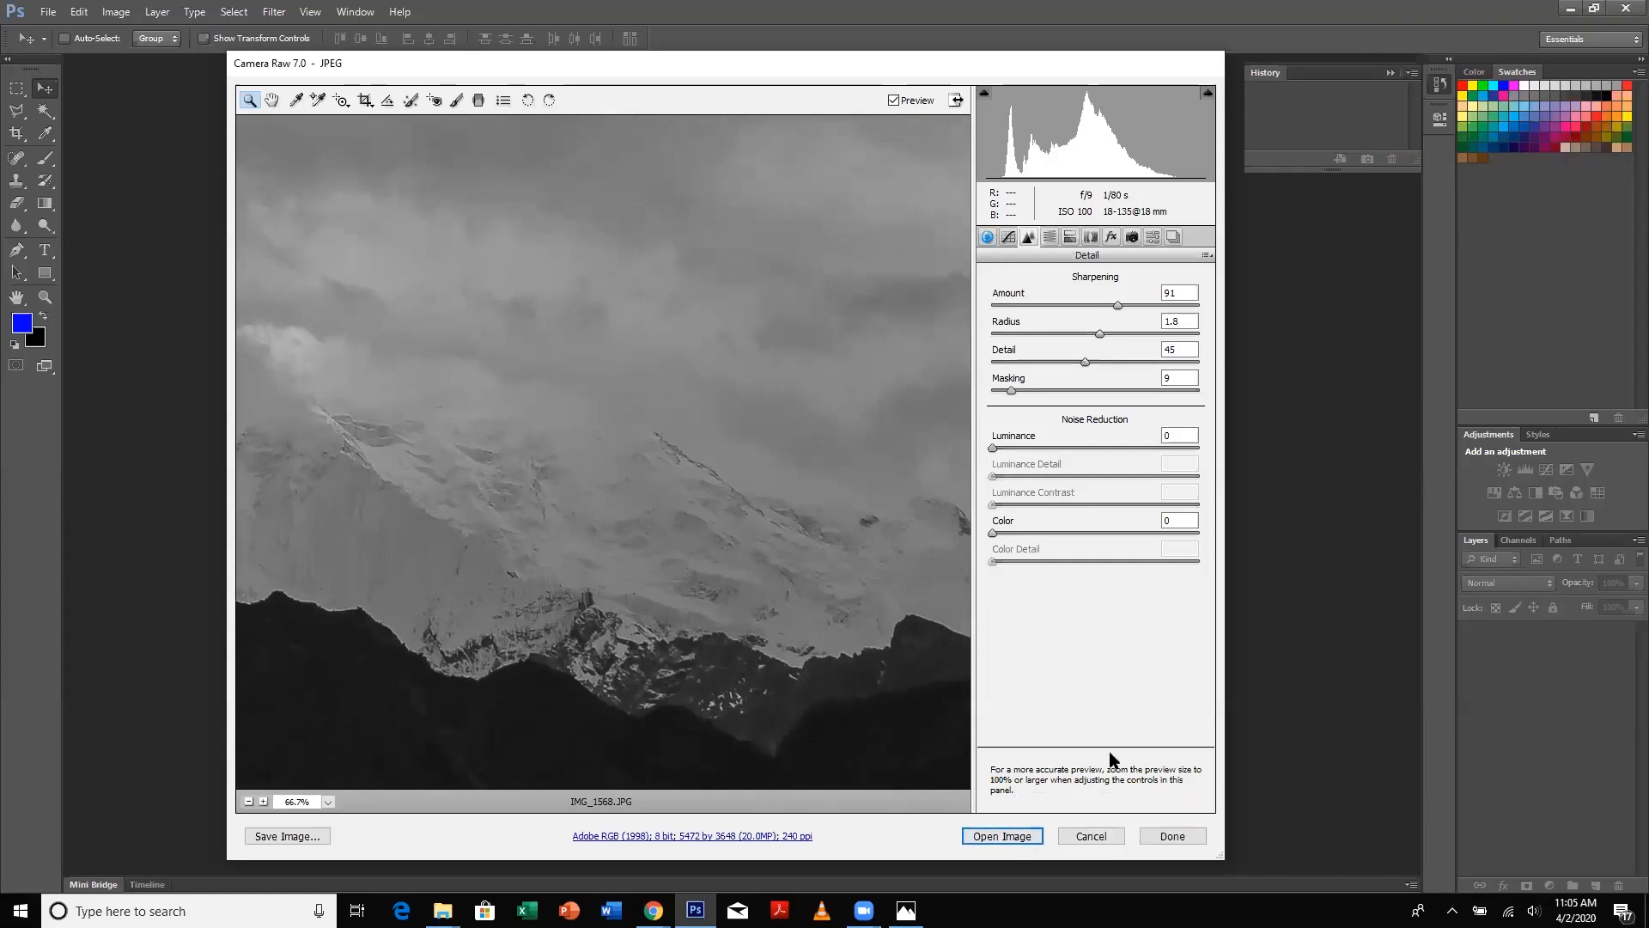
key(ctrl+alt+1)
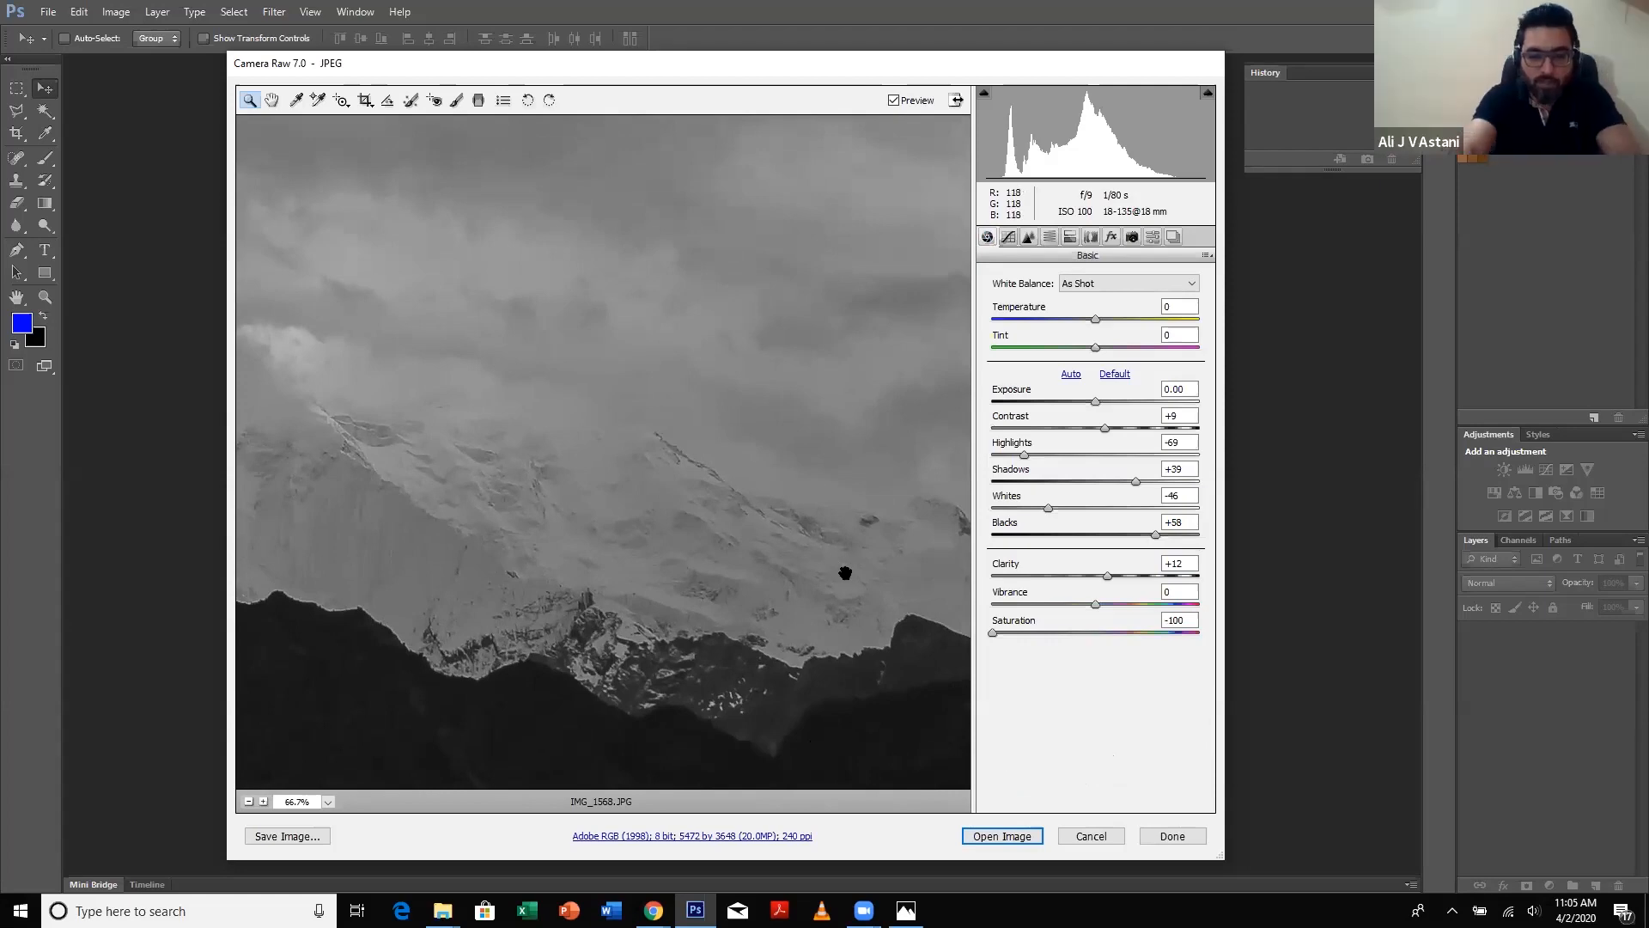
key(ctrl+0)
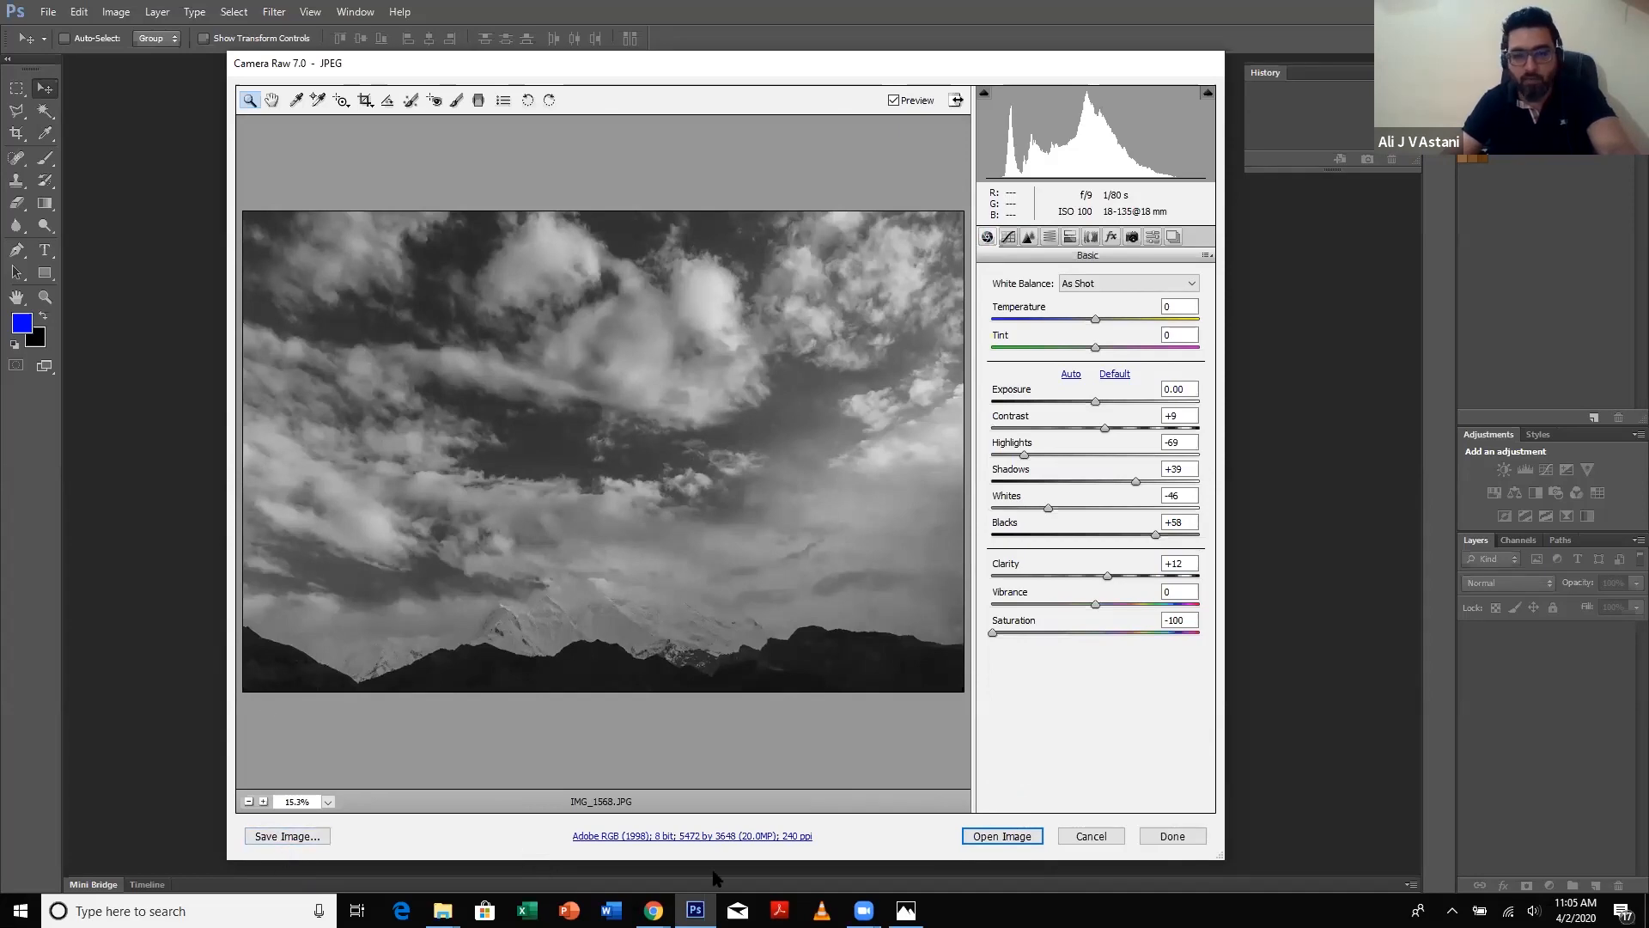
- Open the adjusted landscape from Camera Raw, save it as IMG_1568 E.jpg at JPEG quality 12 (Maximum), and close it
click(1004, 837)
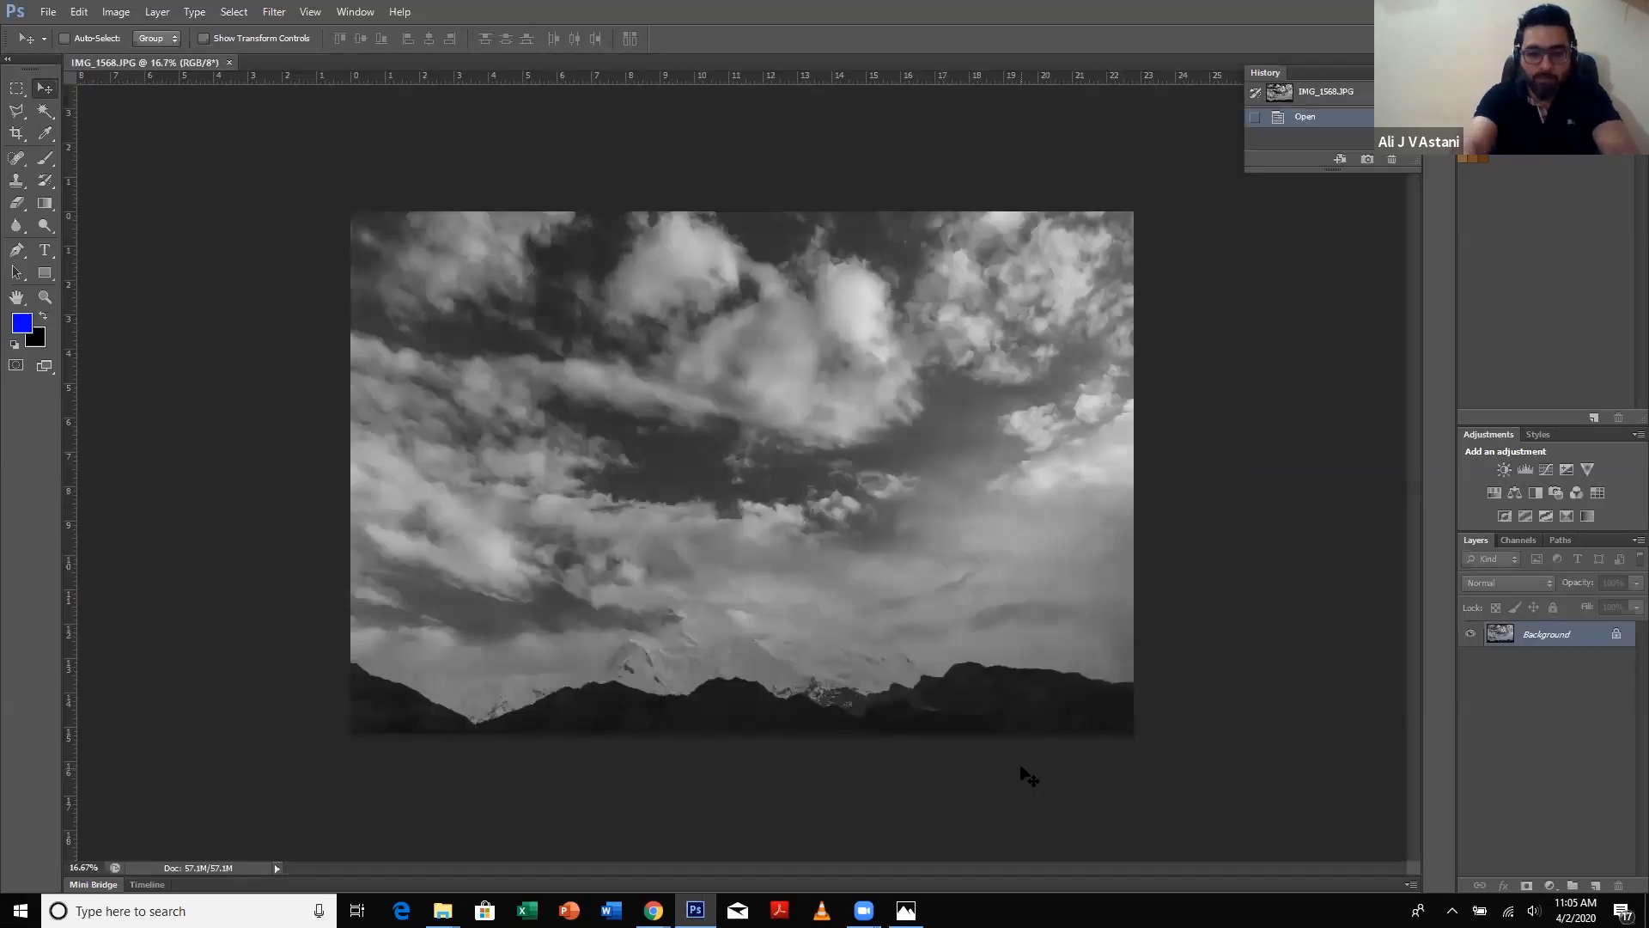
key(ctrl+0)
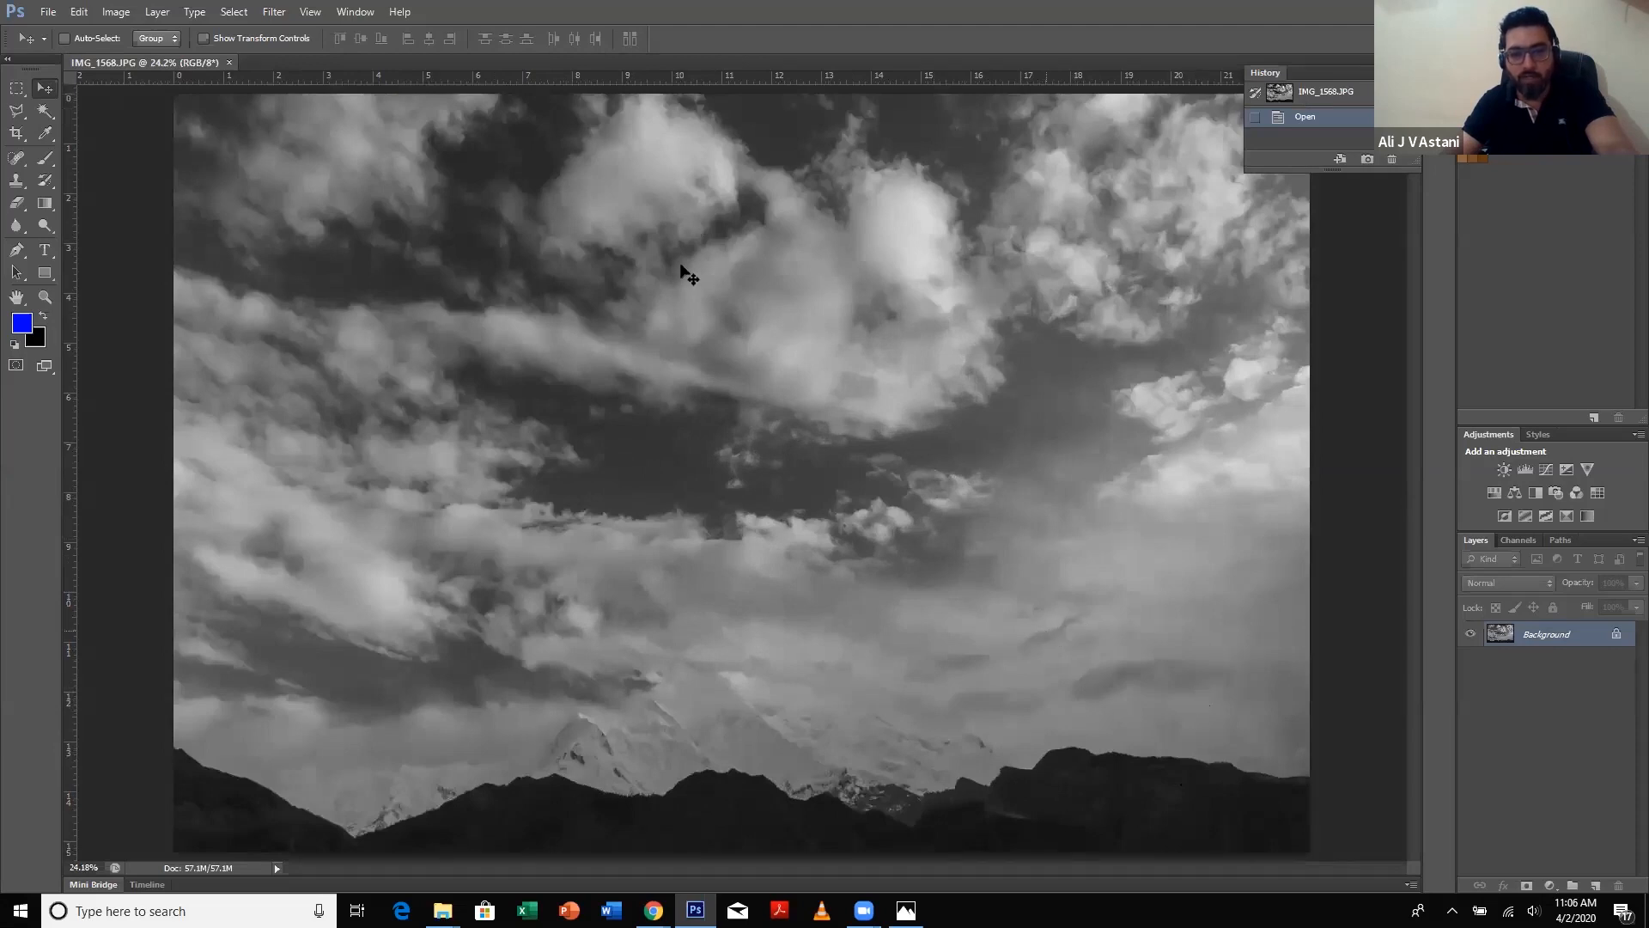
click(48, 12)
click(77, 220)
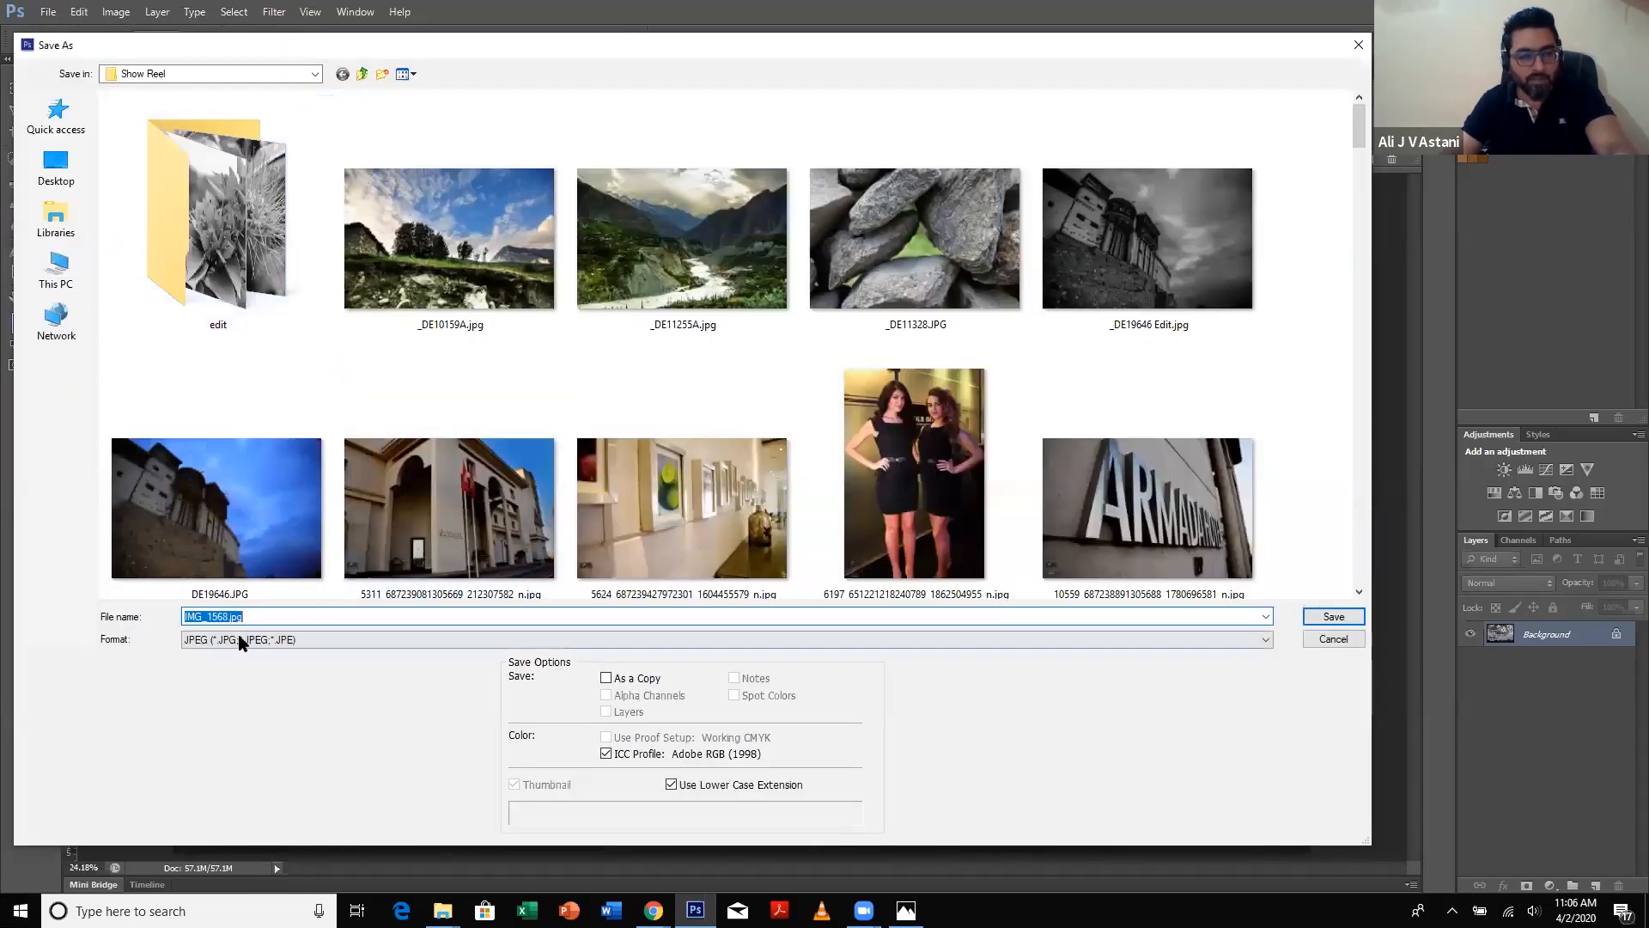
click(240, 642)
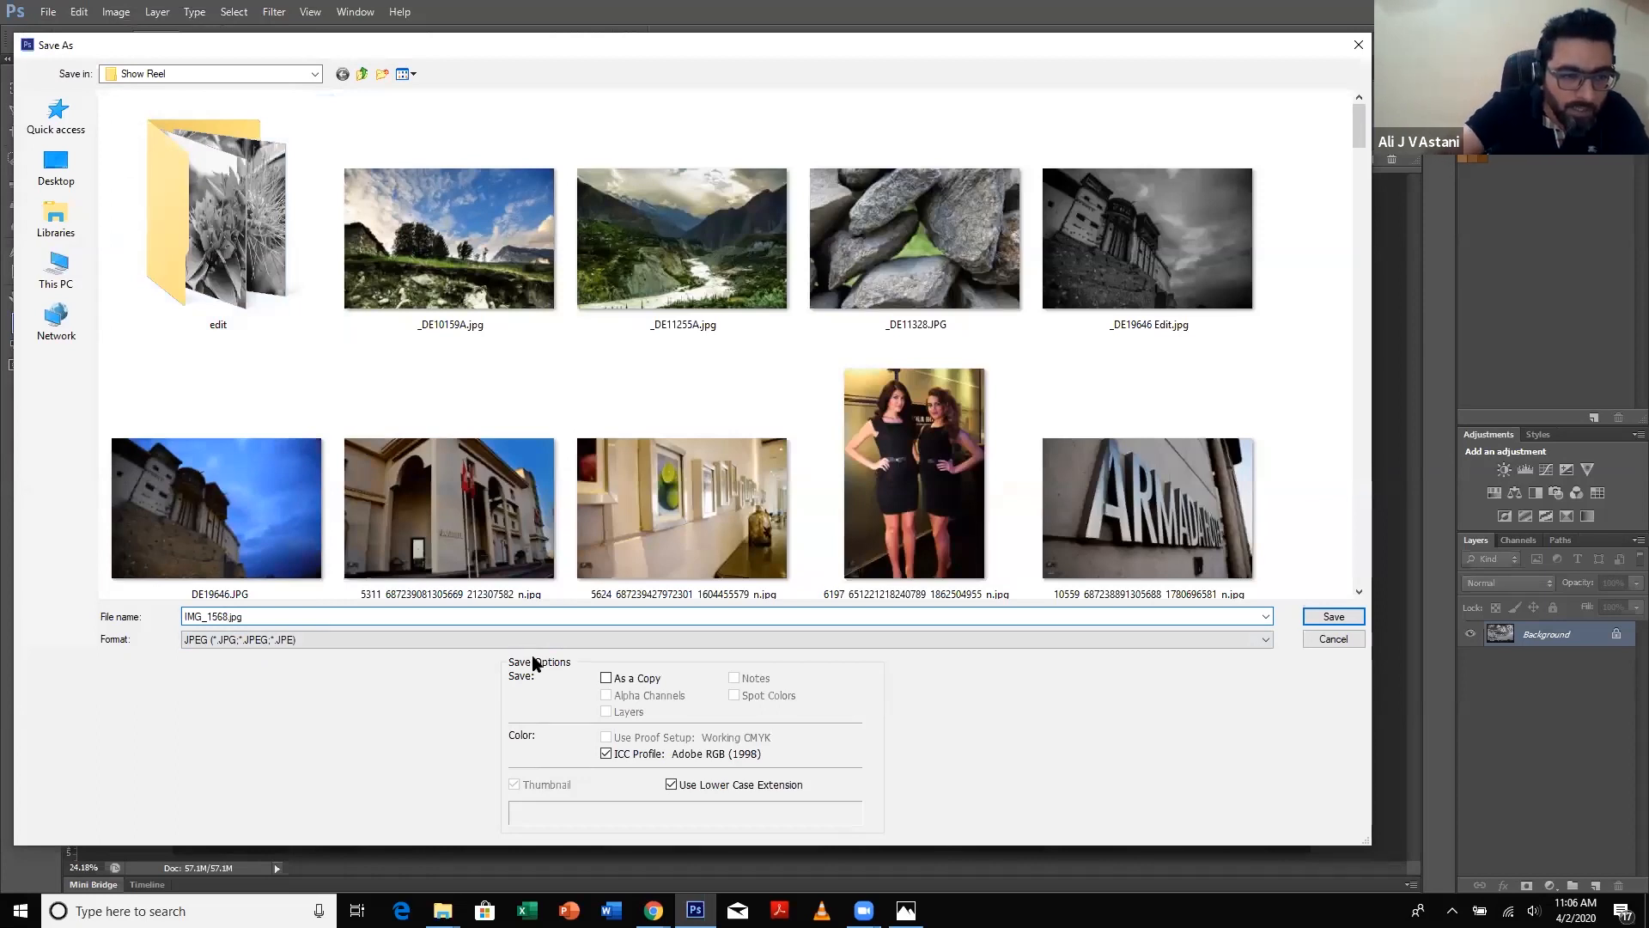
click(230, 616)
text(E)
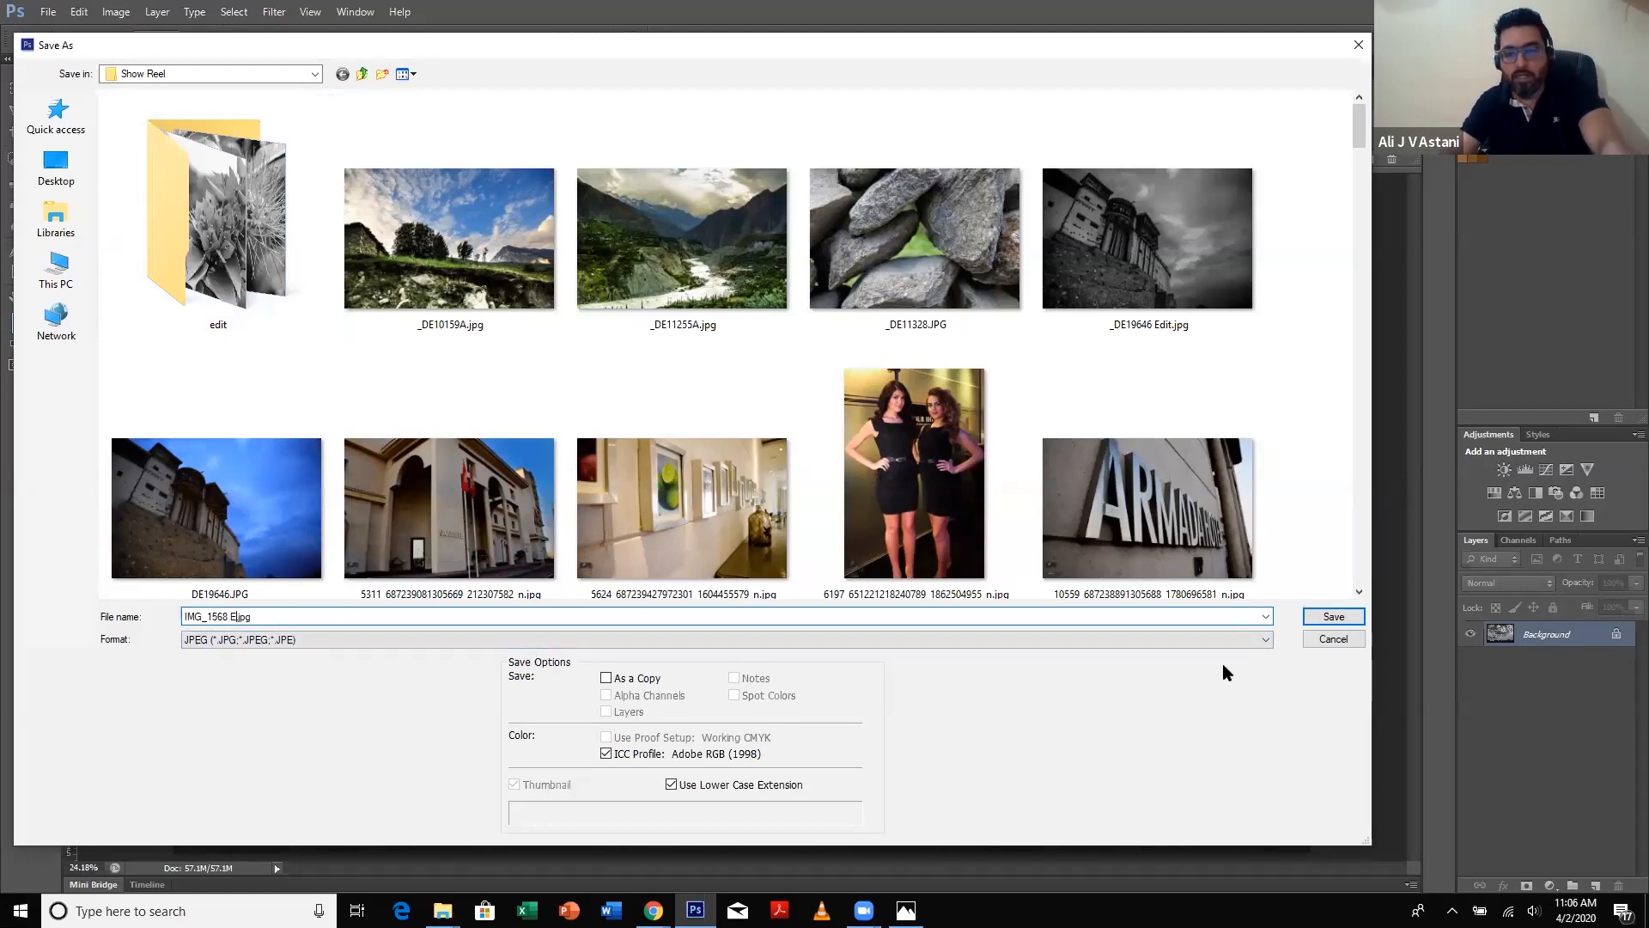
click(1330, 617)
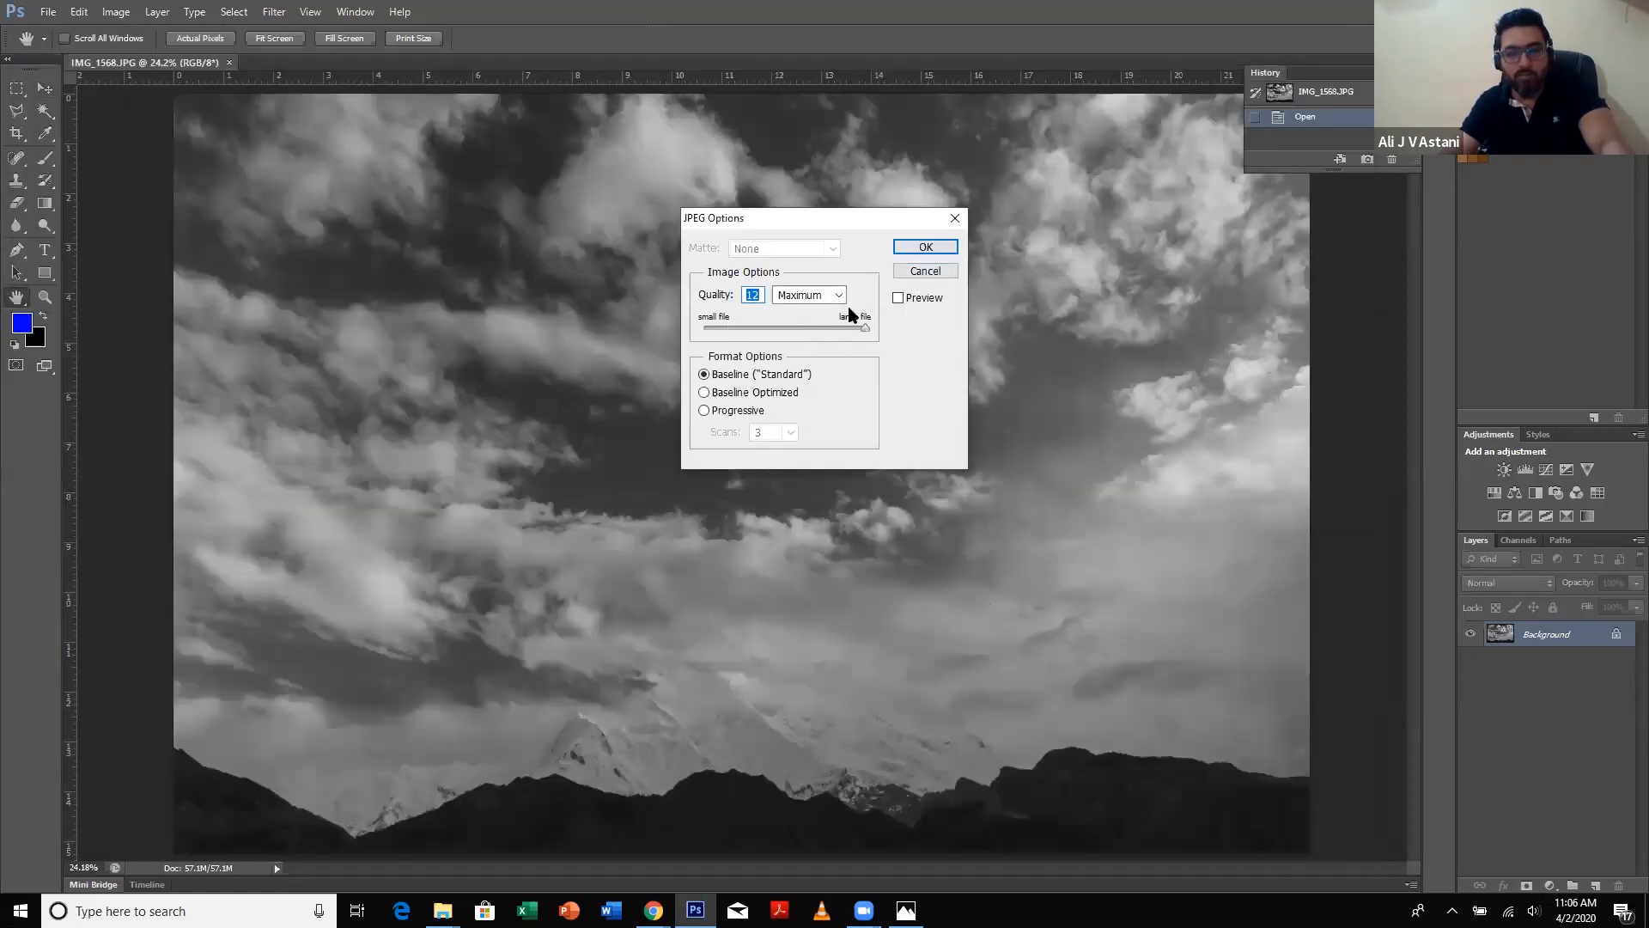
click(926, 247)
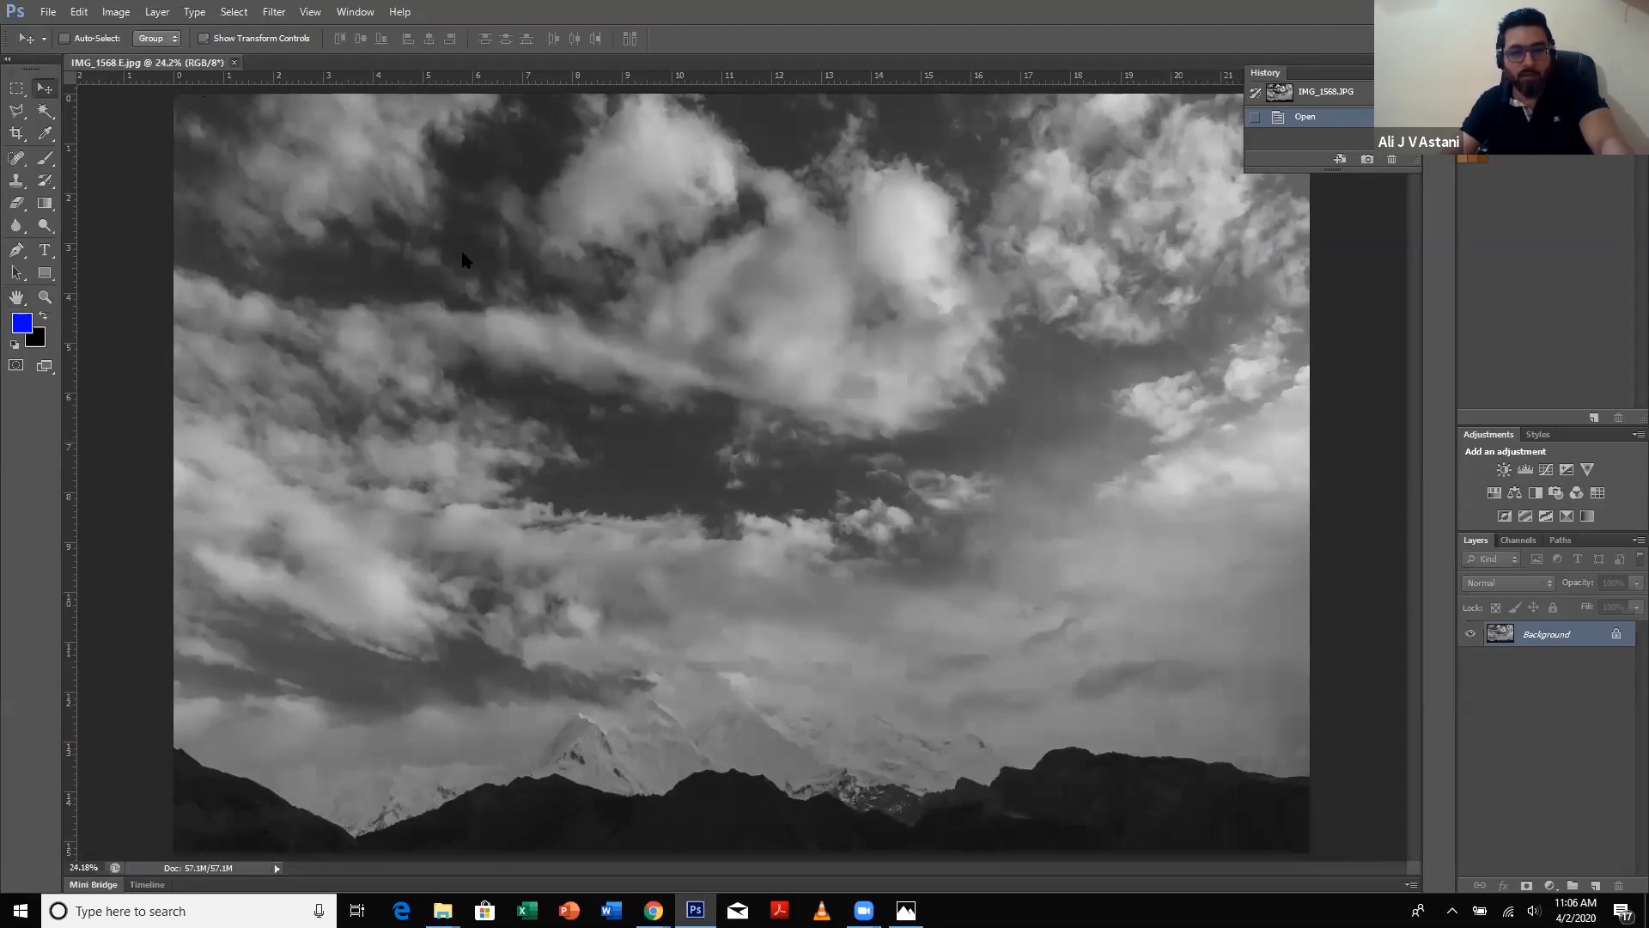
click(234, 63)
- Compare the original IMG_1568 with its black-and-white edit in the Photos viewer, and consult the Ansel Adams Zone System chart
key(alt+Tab)
key(alt+Tab)
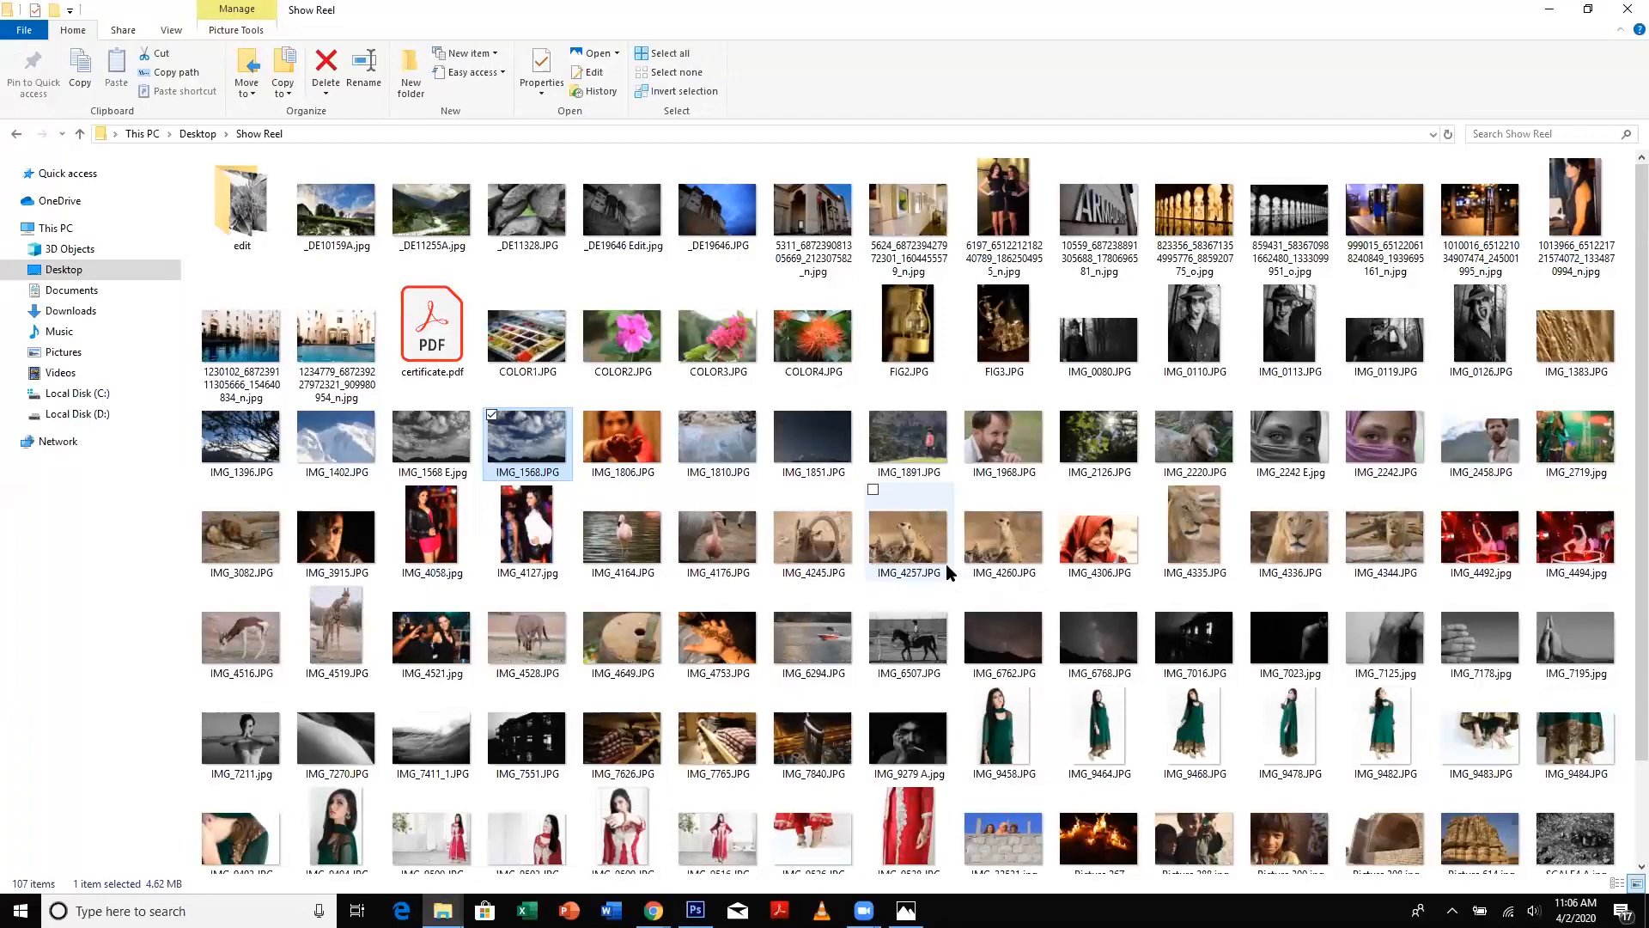
mouse_move(1045, 551)
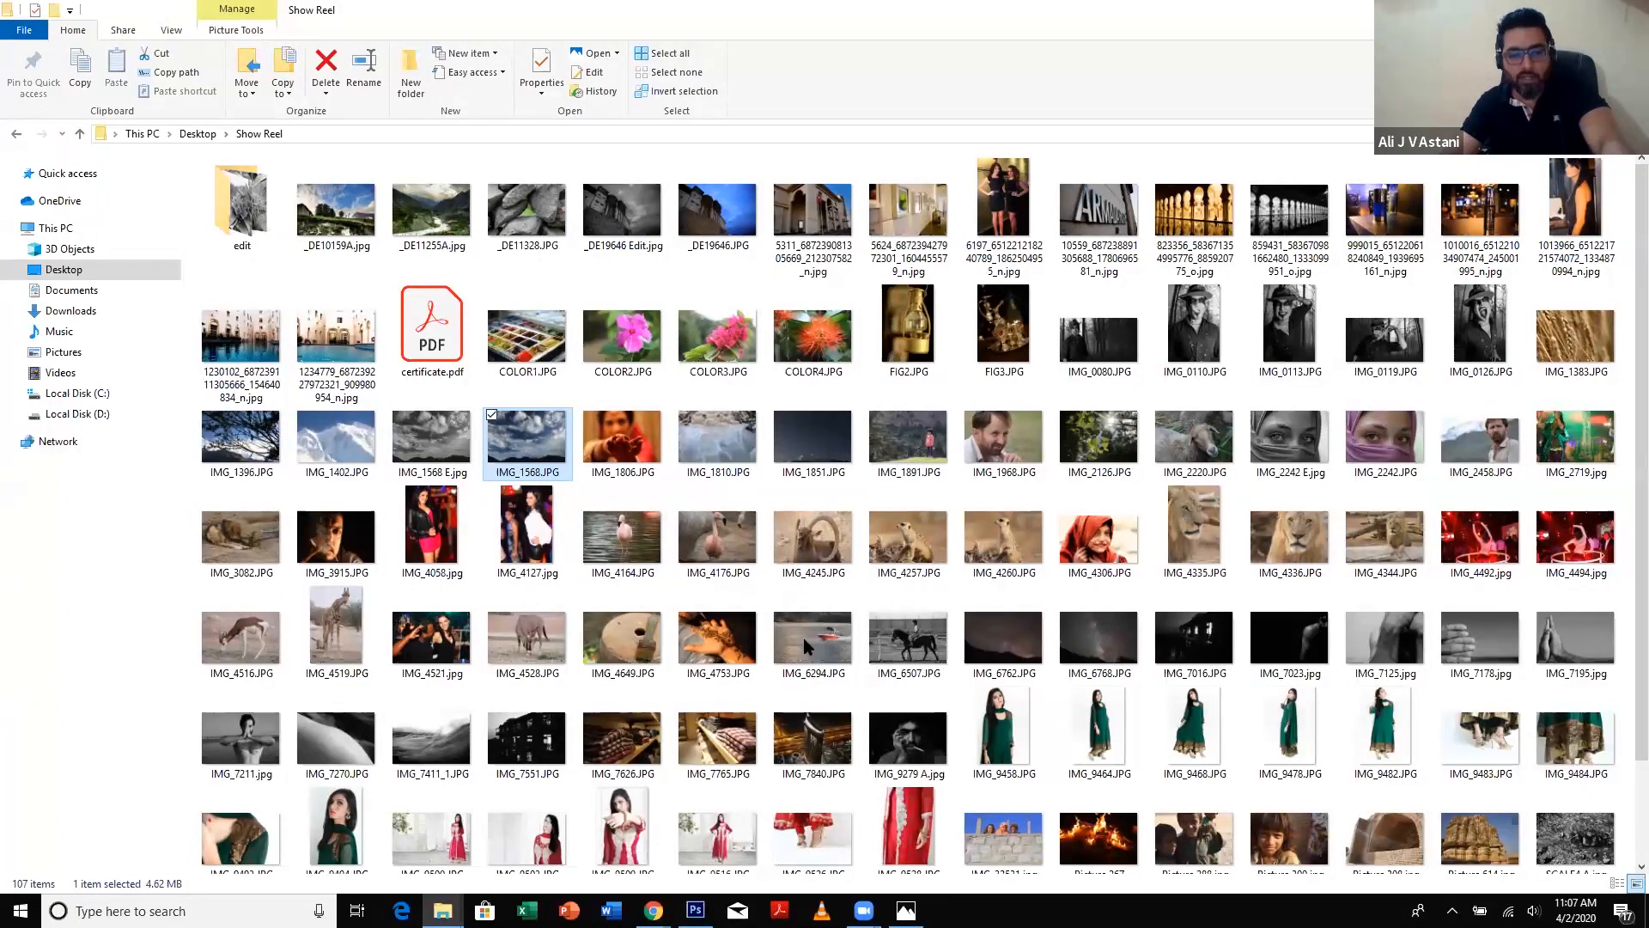
key(Return)
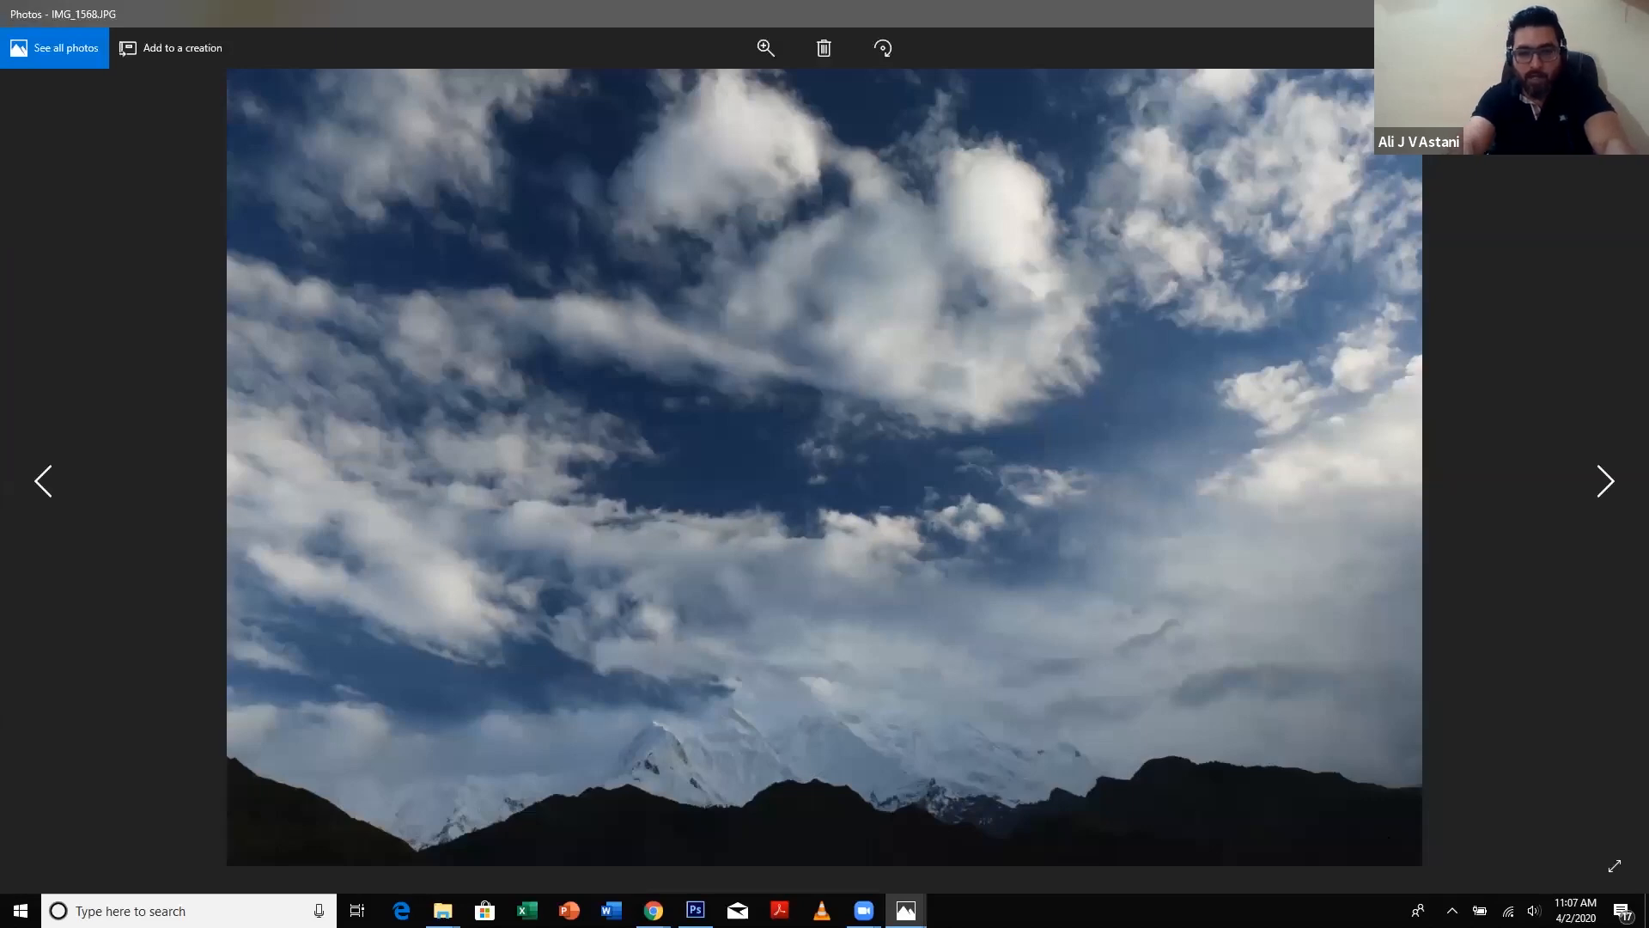
key(Right)
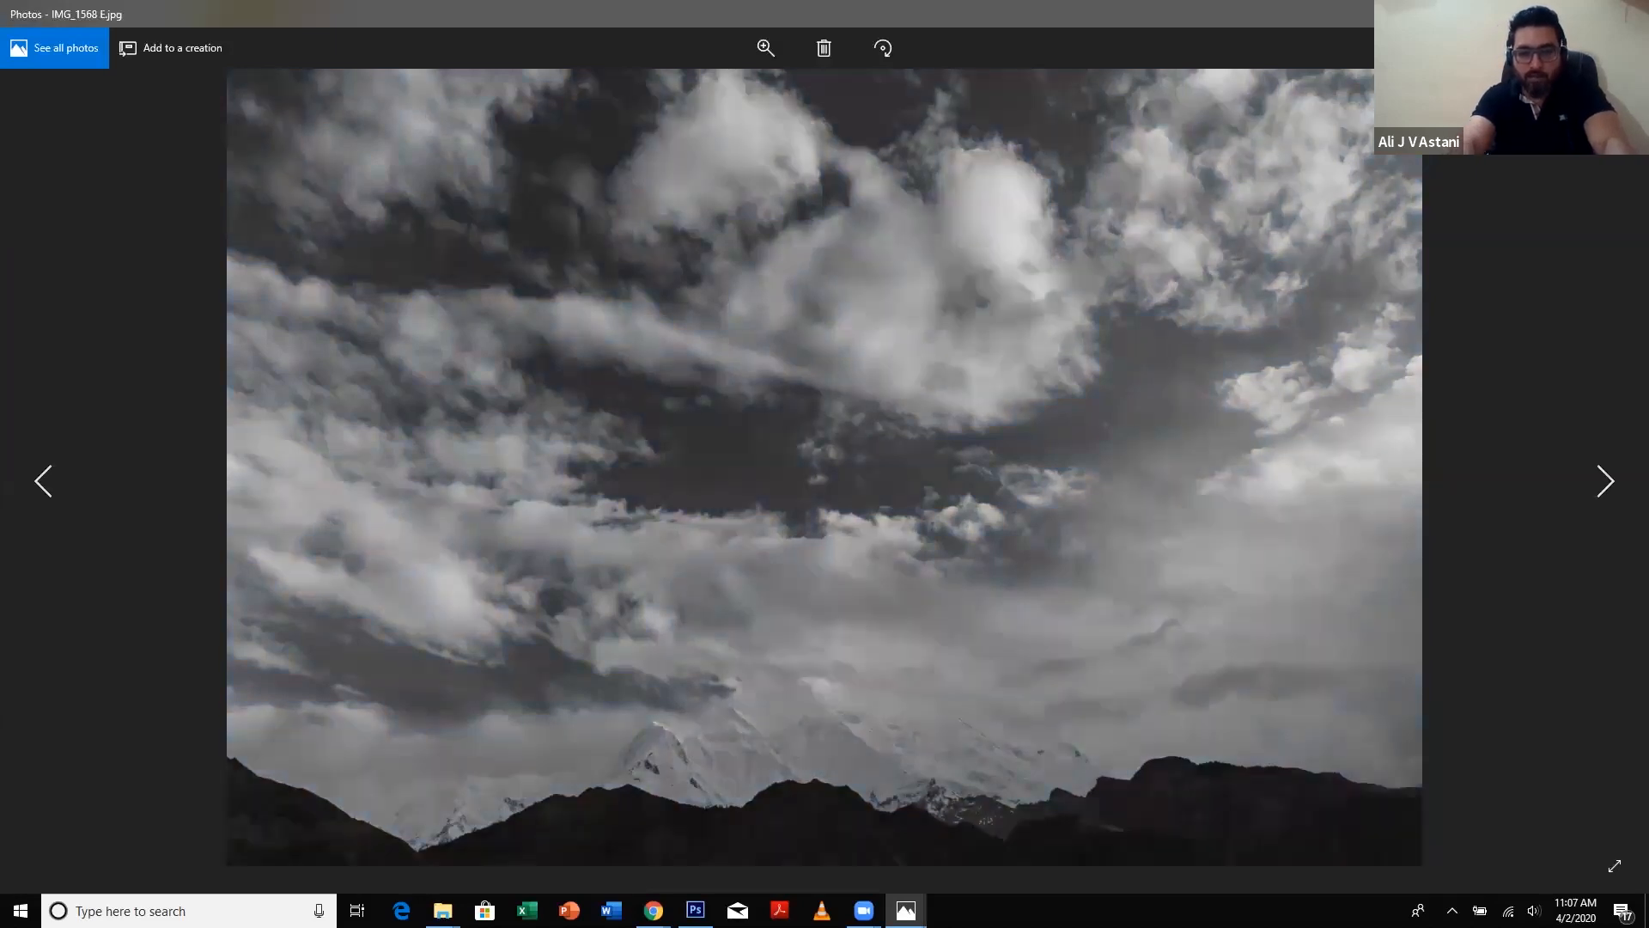
key(Left)
key(Right)
key(Left)
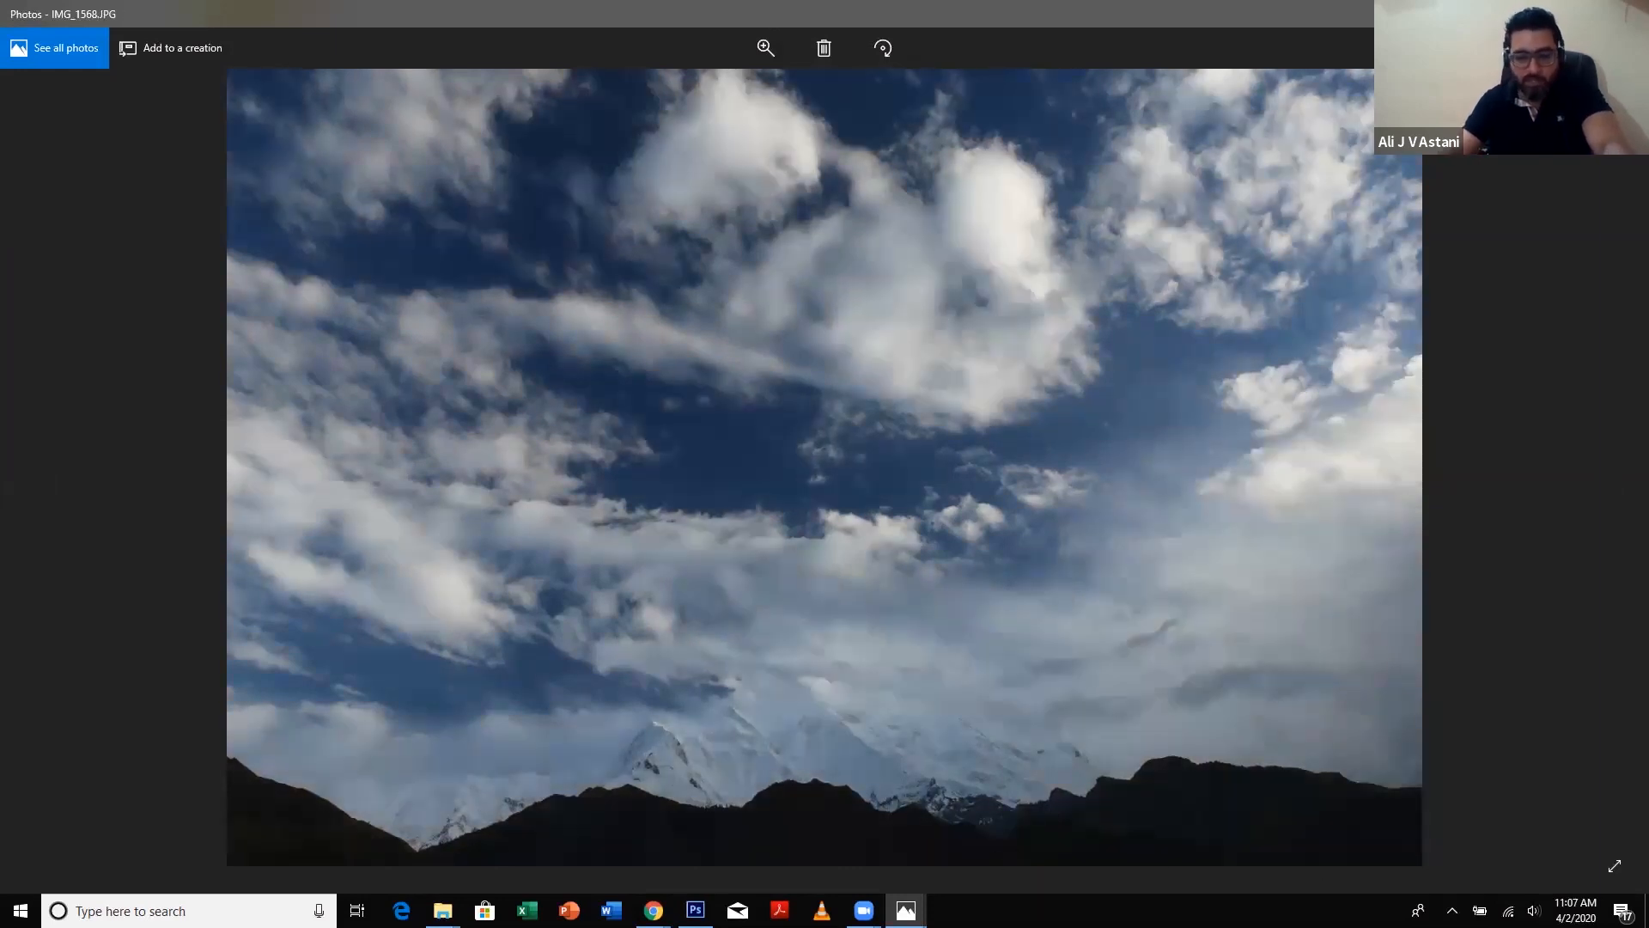
key(Right)
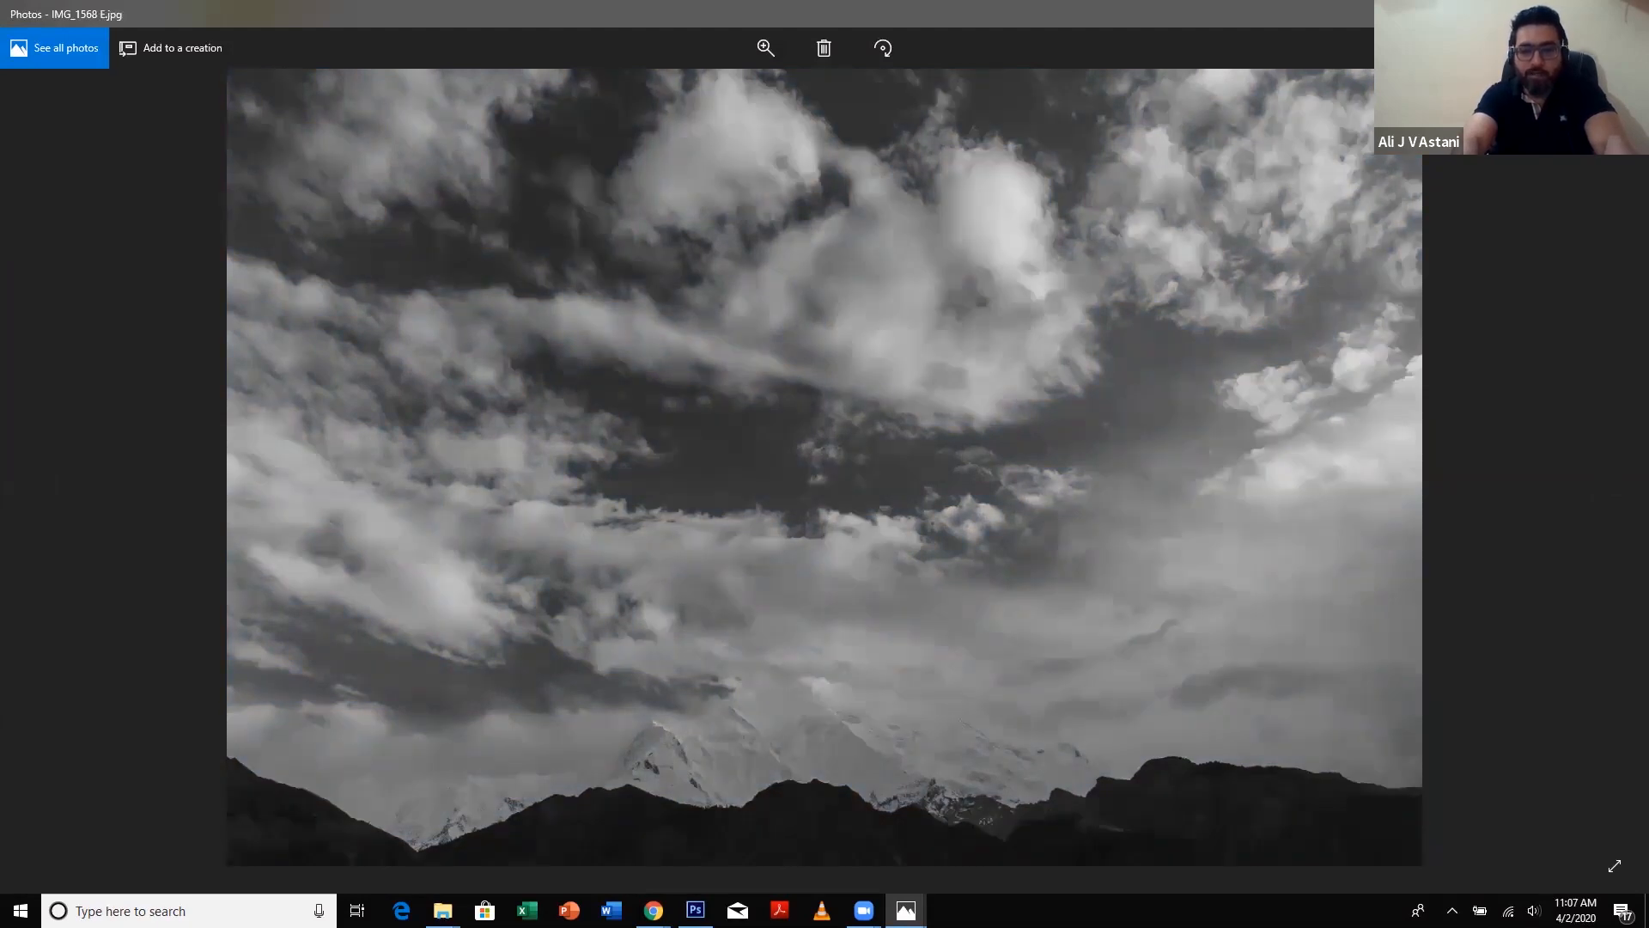
key(Left)
key(Right)
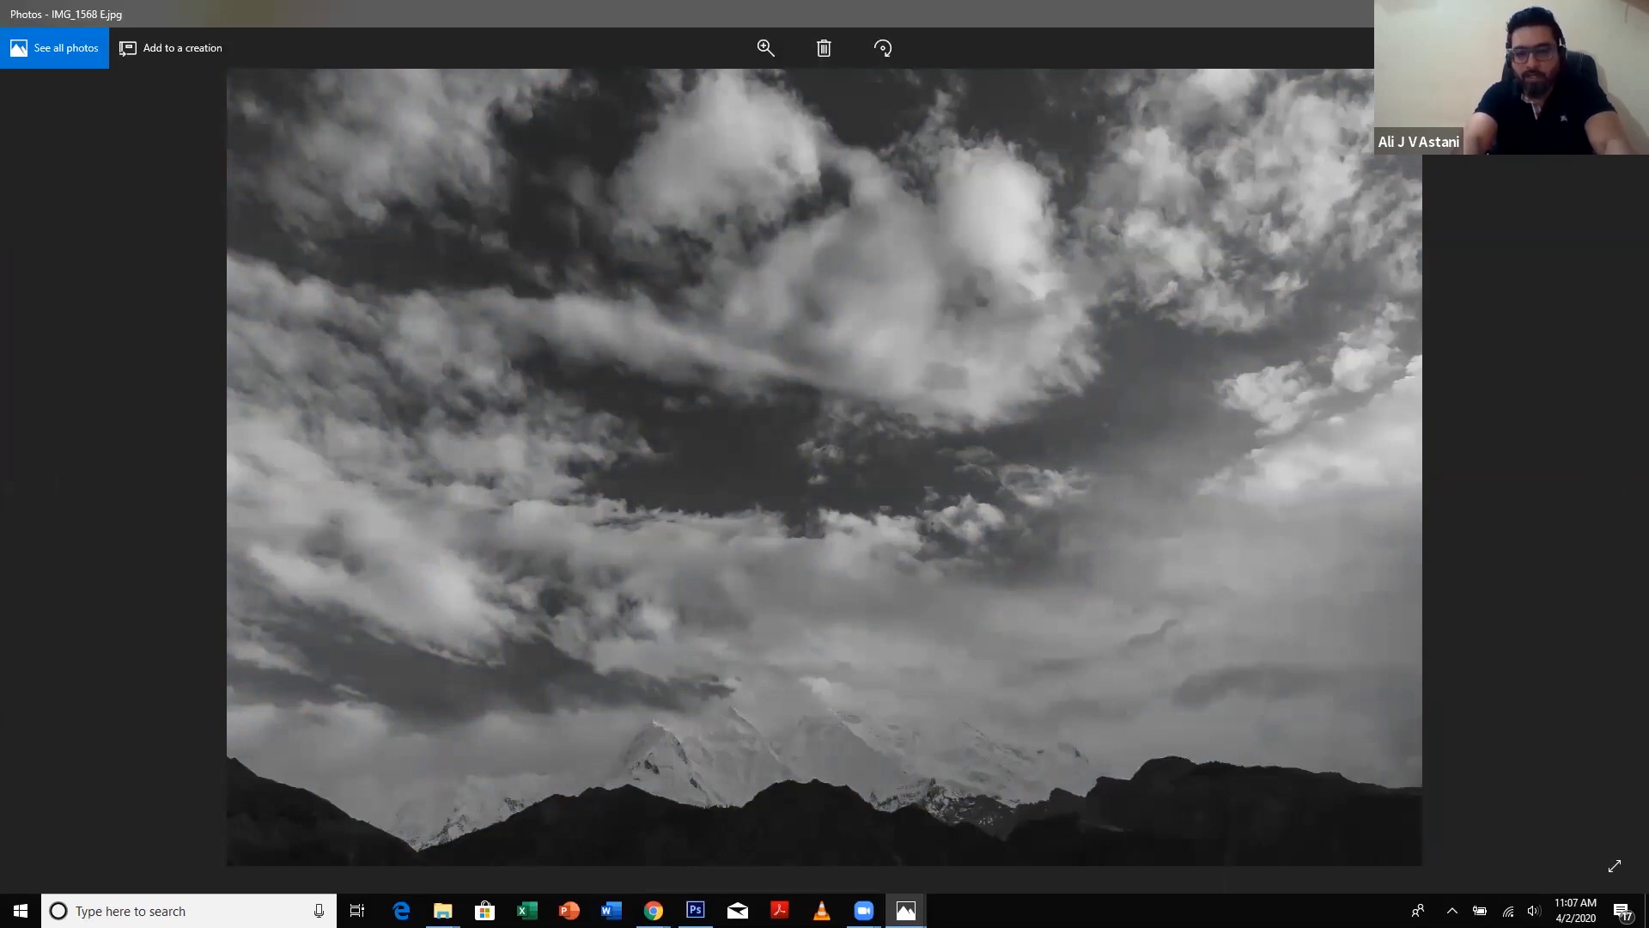
key(Left)
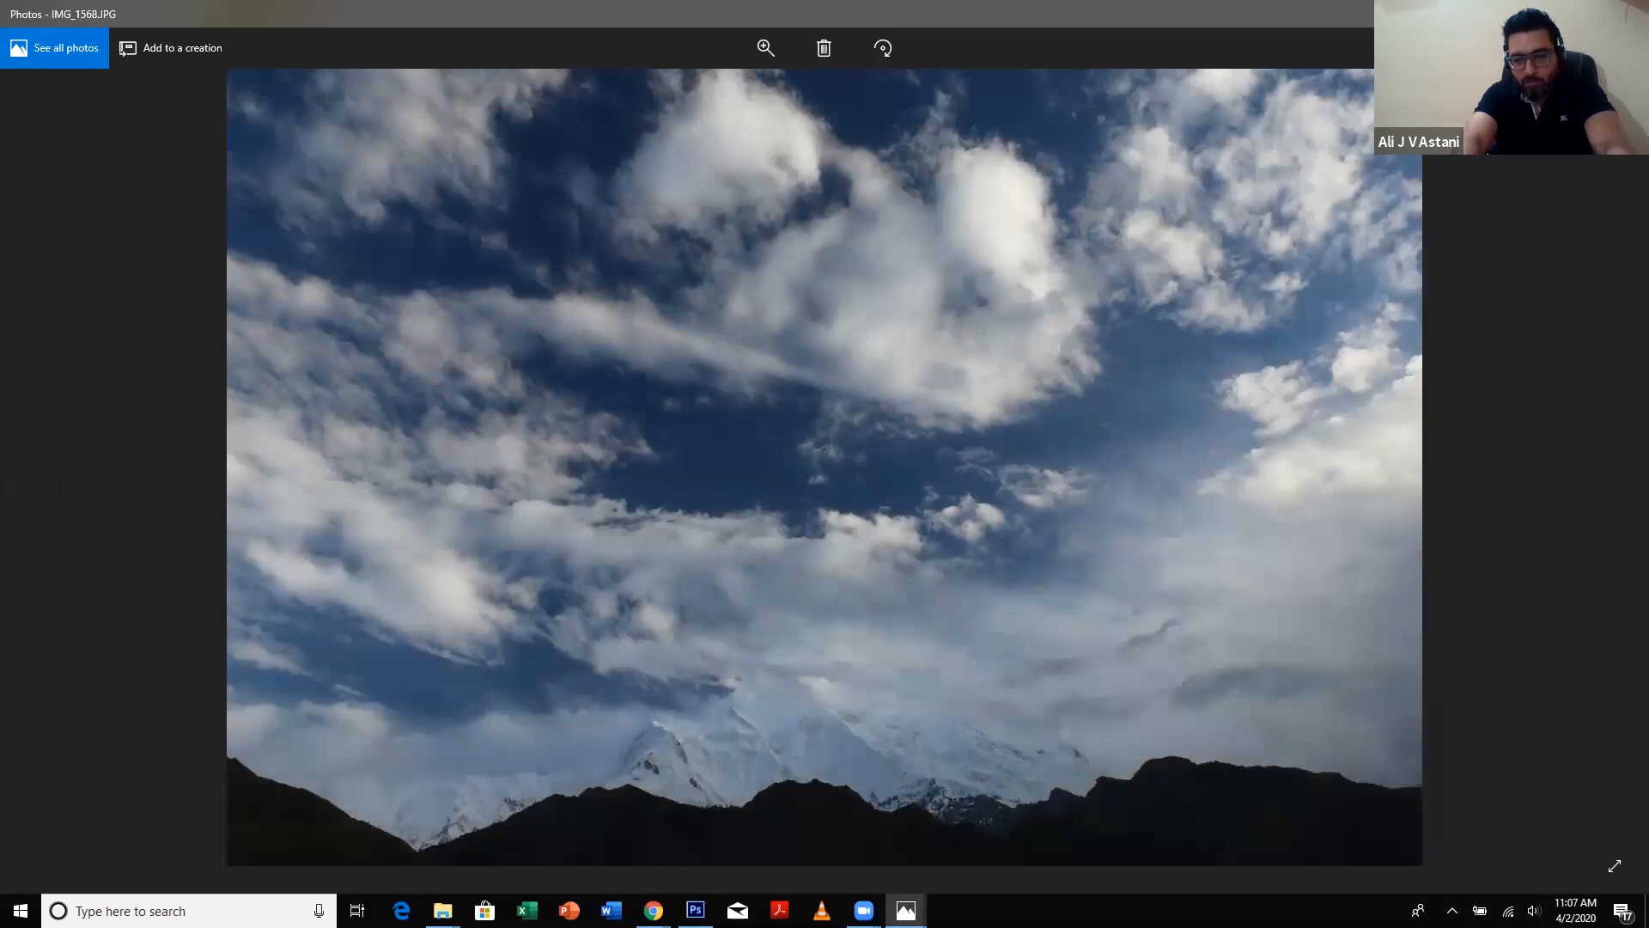
key(Right)
key(Left)
key(Right)
key(Left)
key(Right)
key(Left)
key(Right)
key(Left)
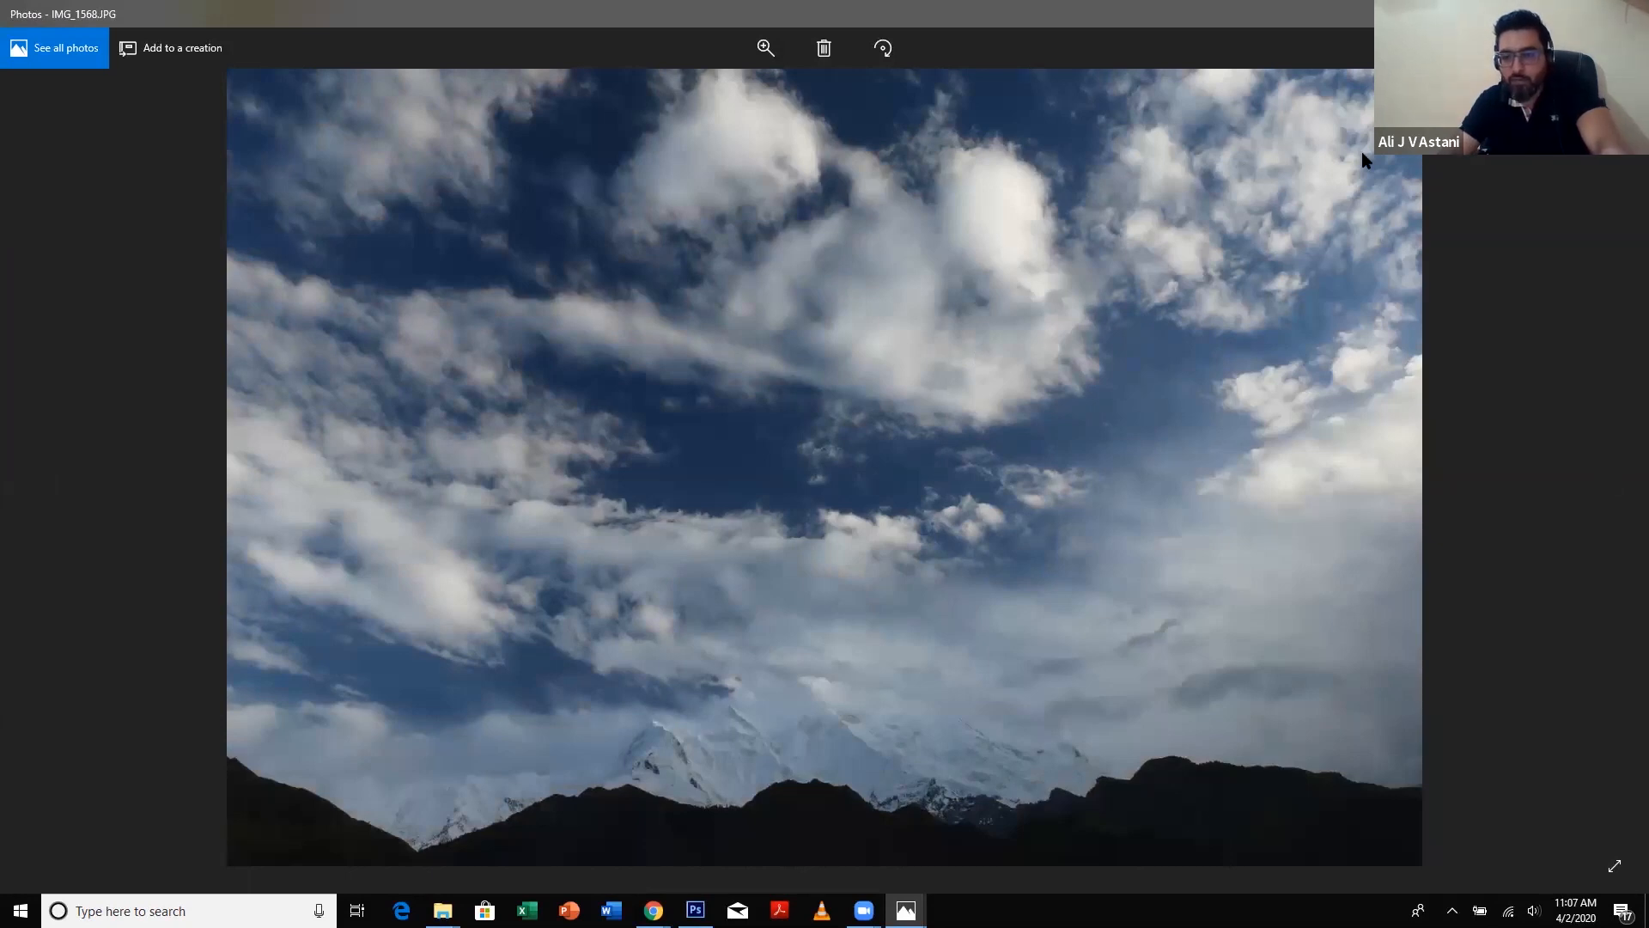
key(alt+F4)
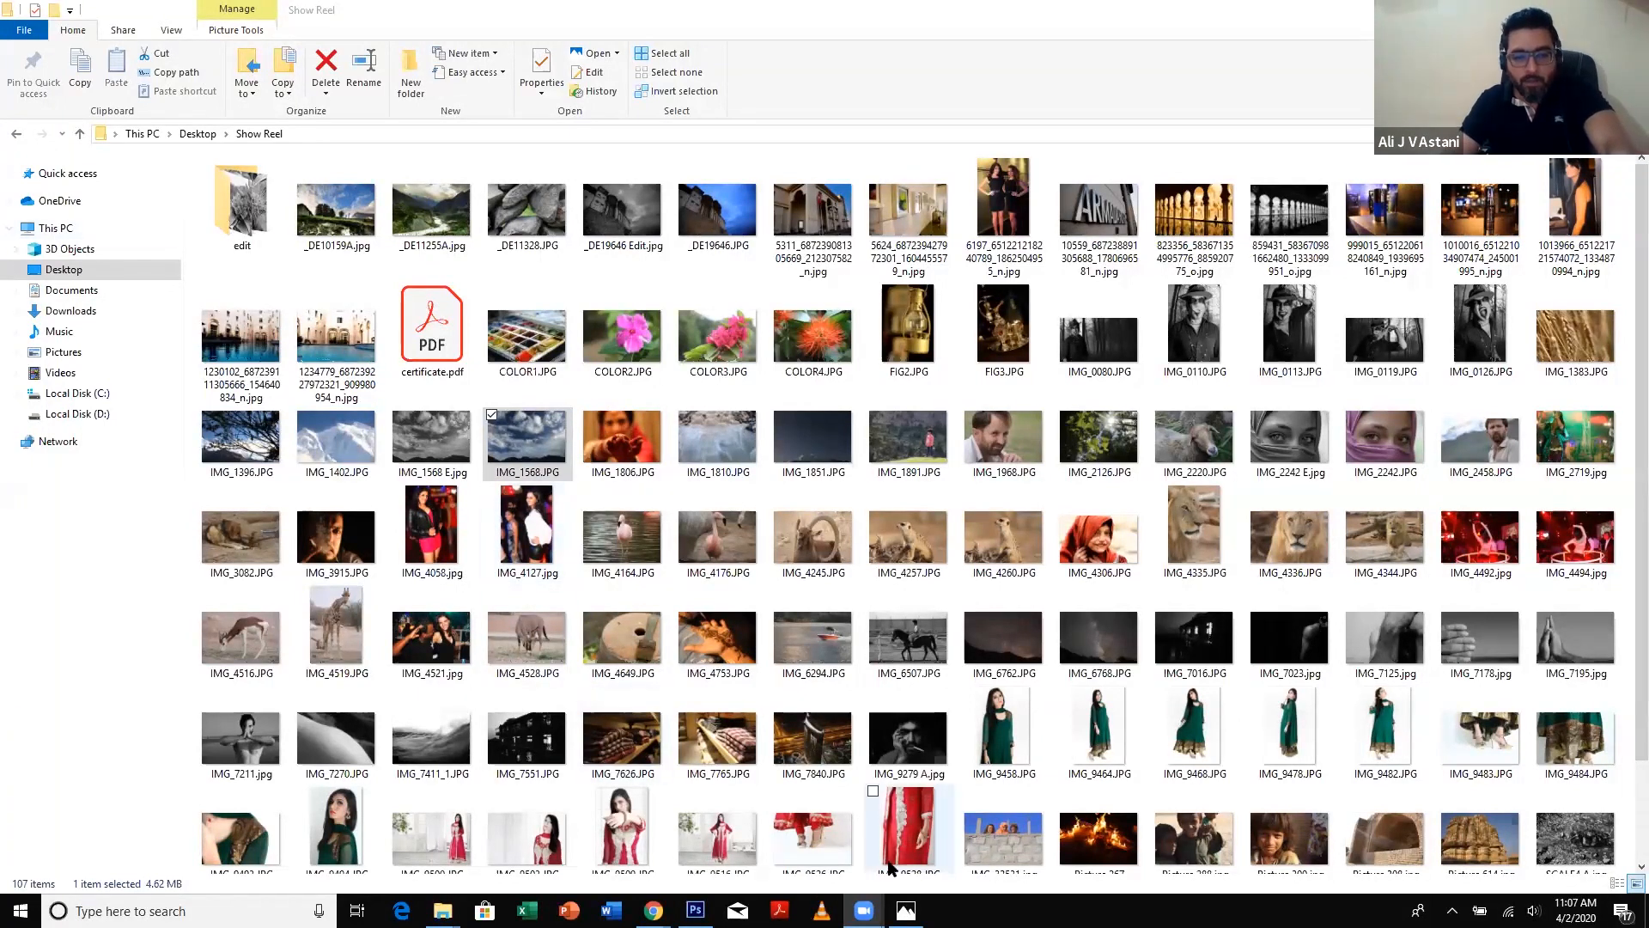
click(905, 910)
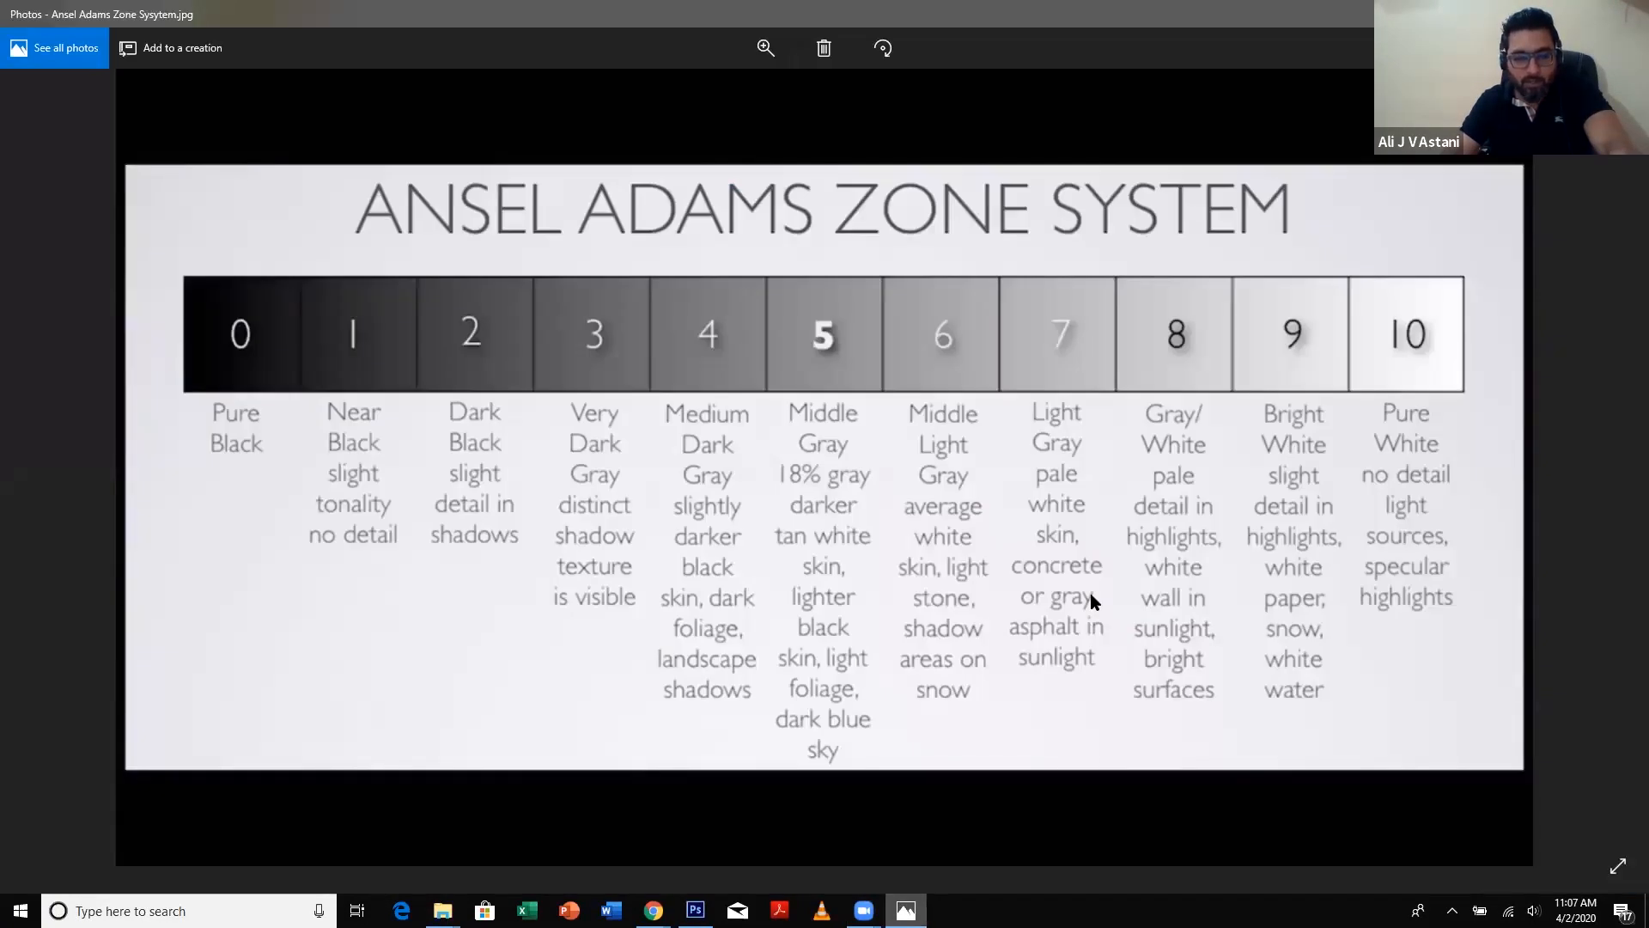
click(695, 910)
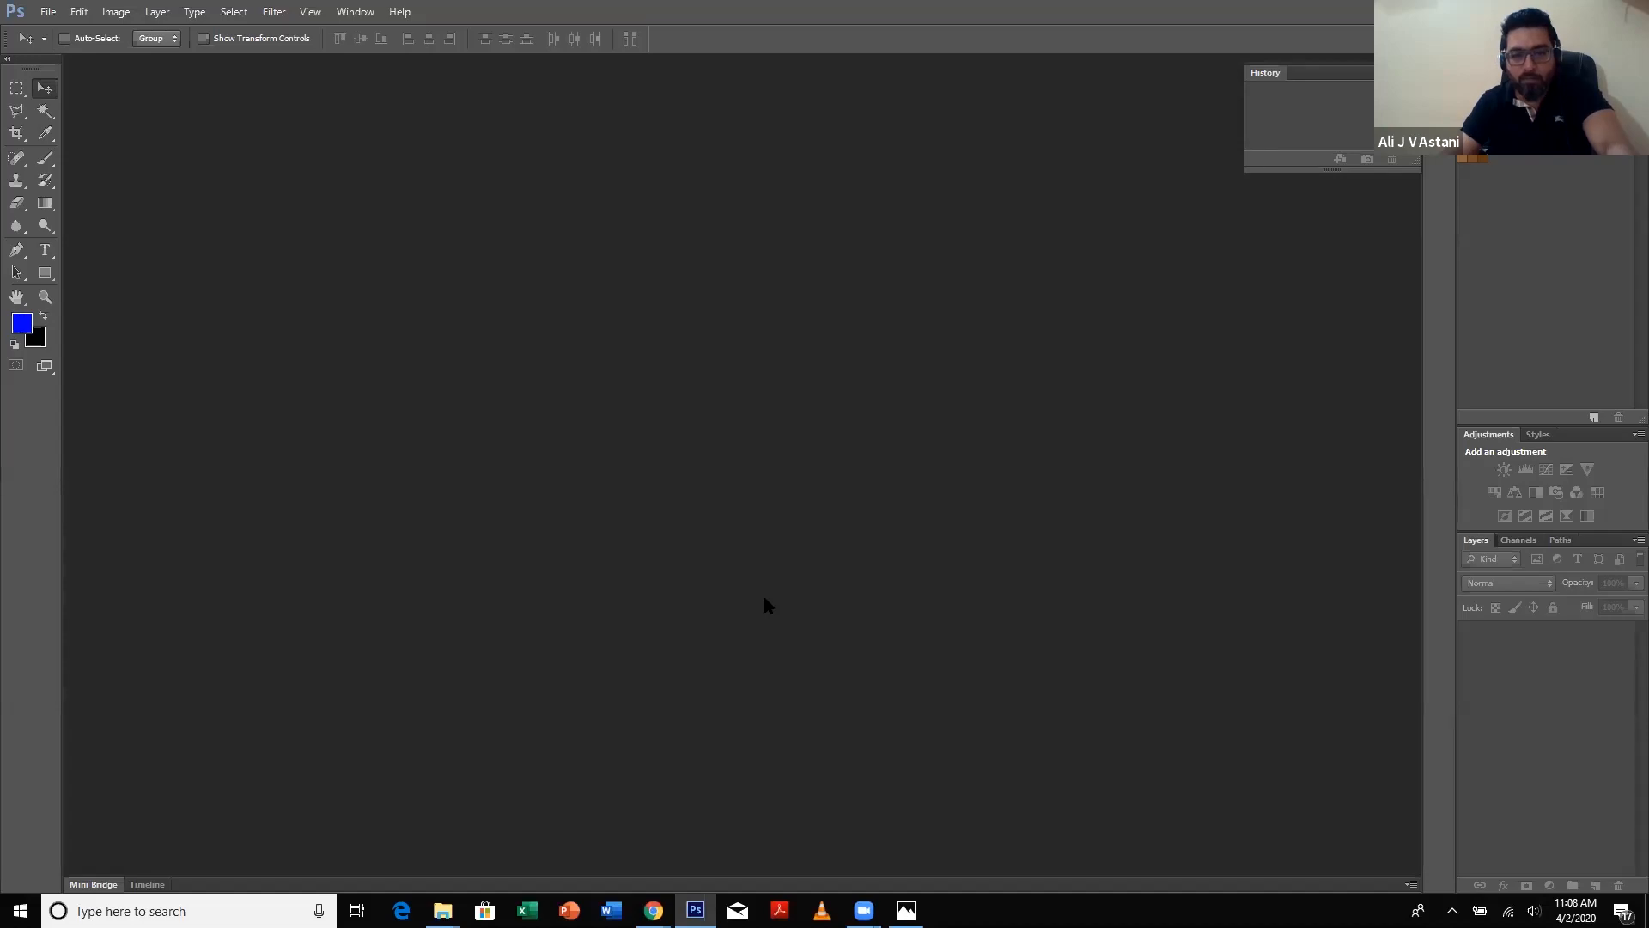
- Open the twelve animal photos between IMG_3082 and IMG_4528 from the Show Reel folder together in Photoshop's Camera Raw
key(alt+Tab)
key(alt+Tab)
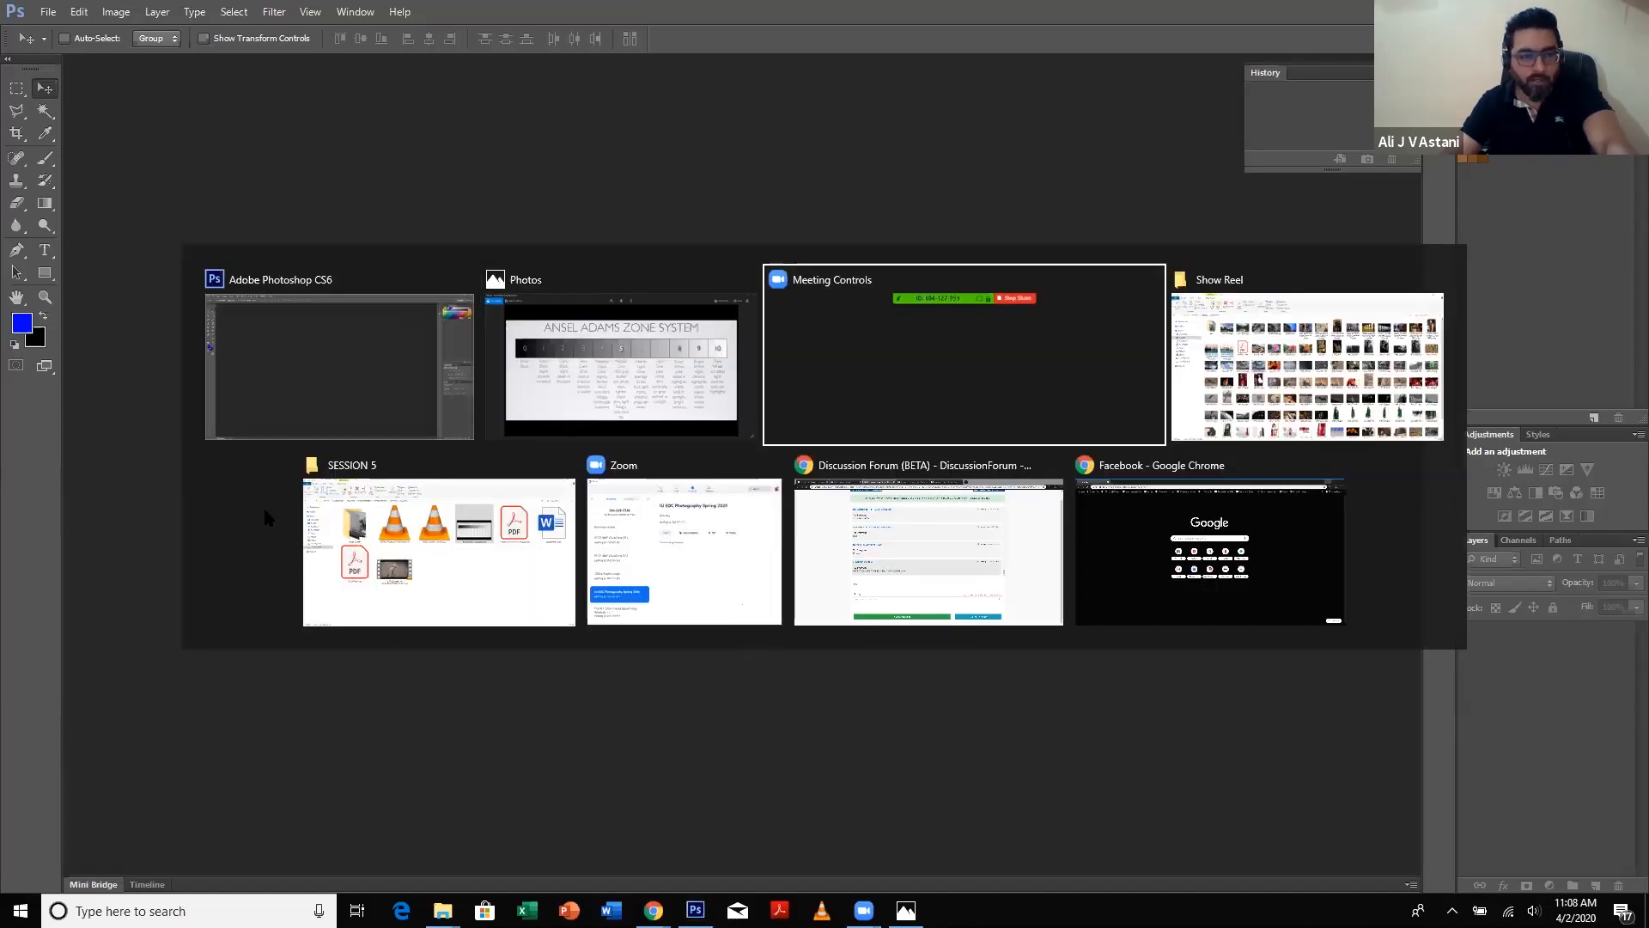
key(alt+Tab)
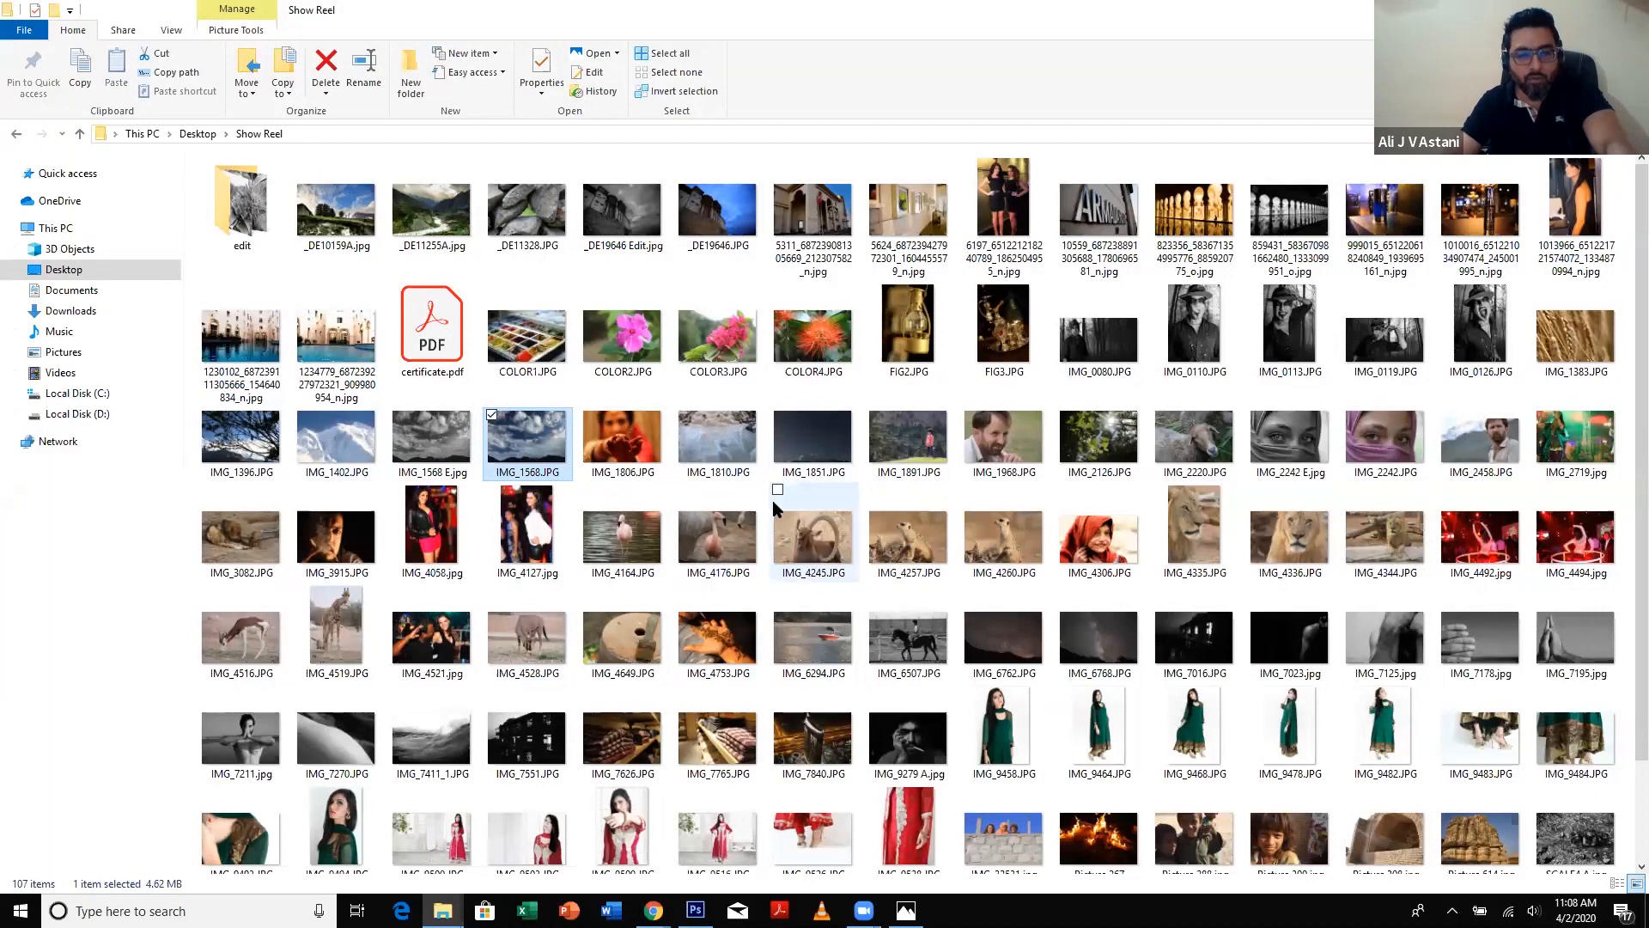
click(651, 546)
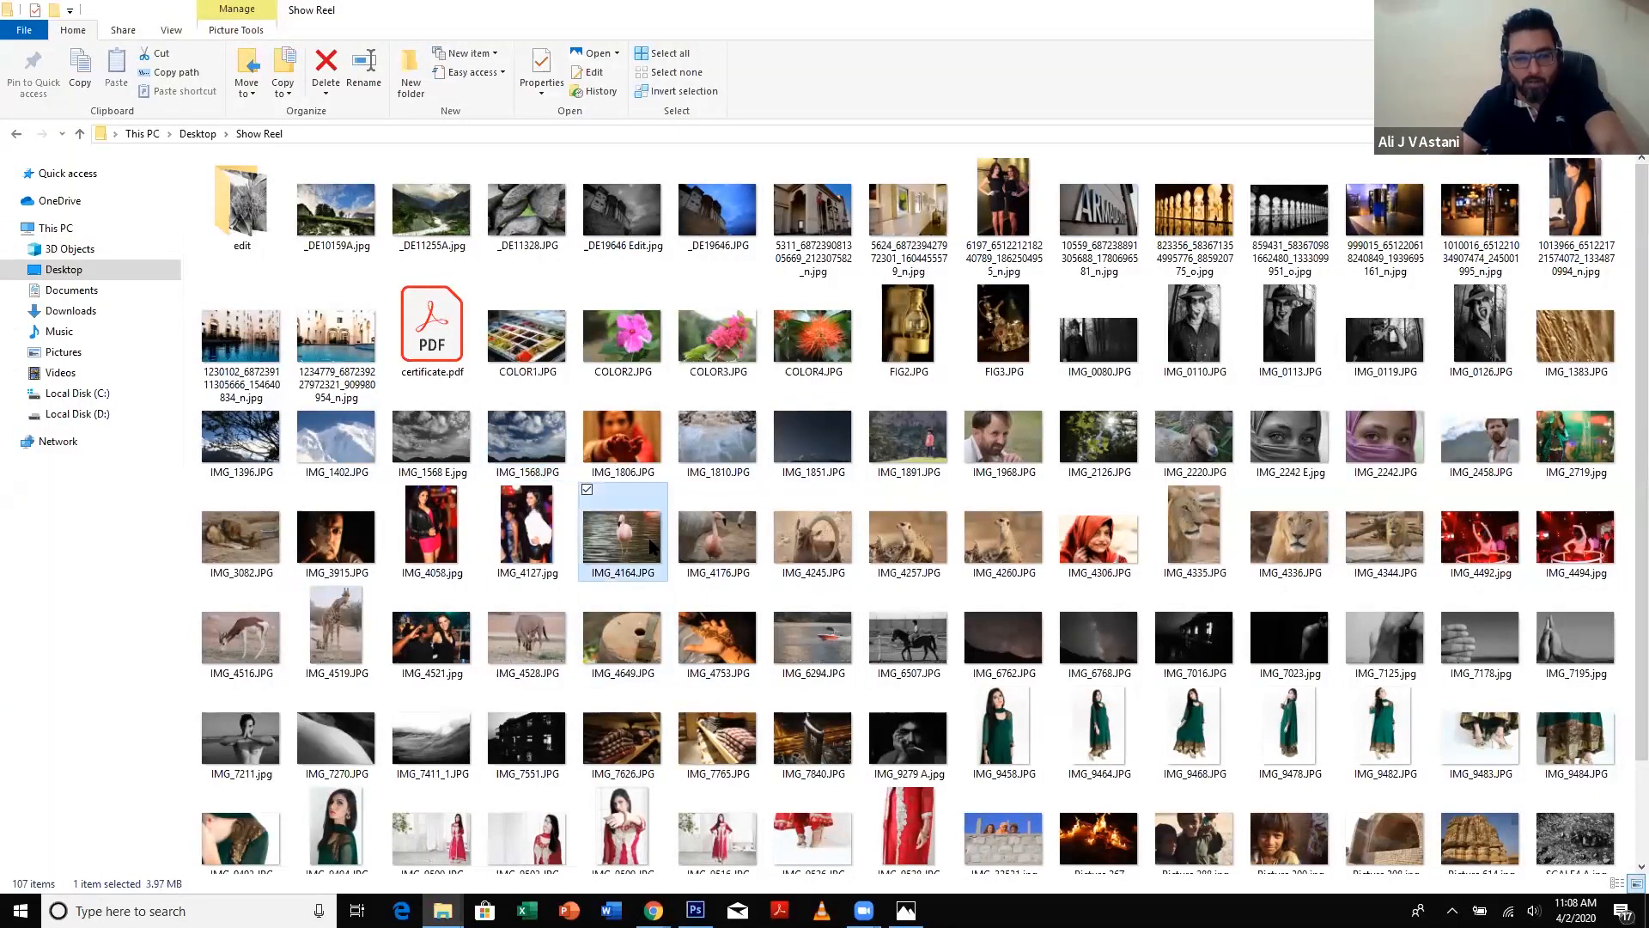
ctrl+click(705, 546)
ctrl+click(831, 551)
ctrl+click(896, 548)
ctrl+click(993, 547)
ctrl+click(1191, 550)
ctrl+click(1318, 552)
ctrl+click(1409, 550)
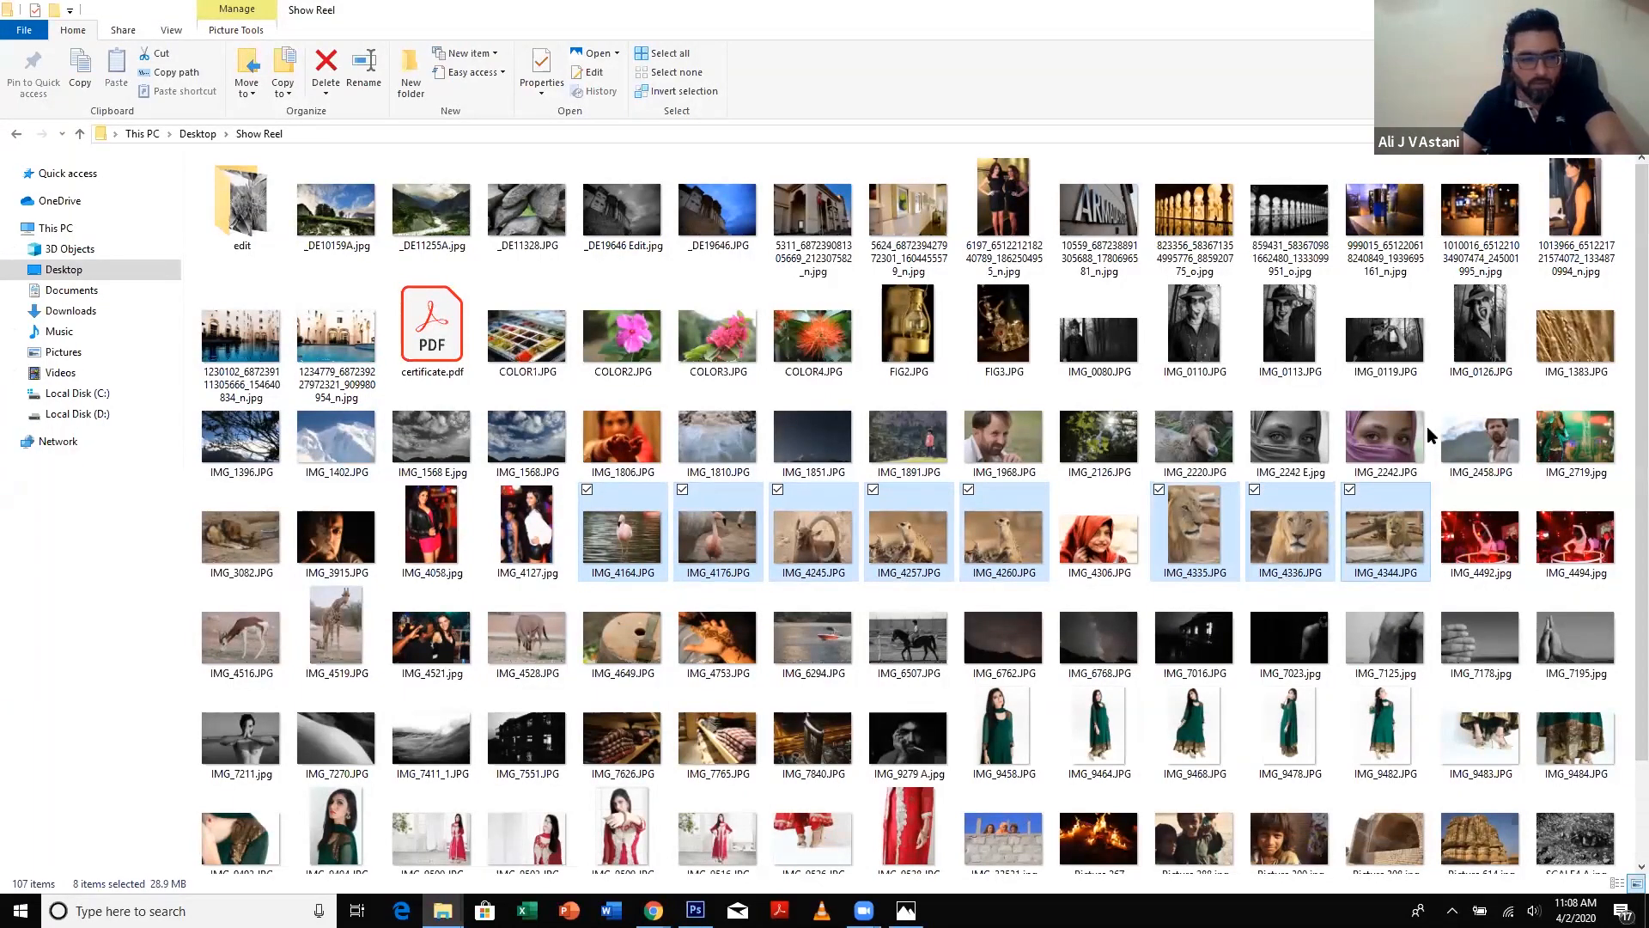
ctrl+click(258, 642)
ctrl+click(312, 649)
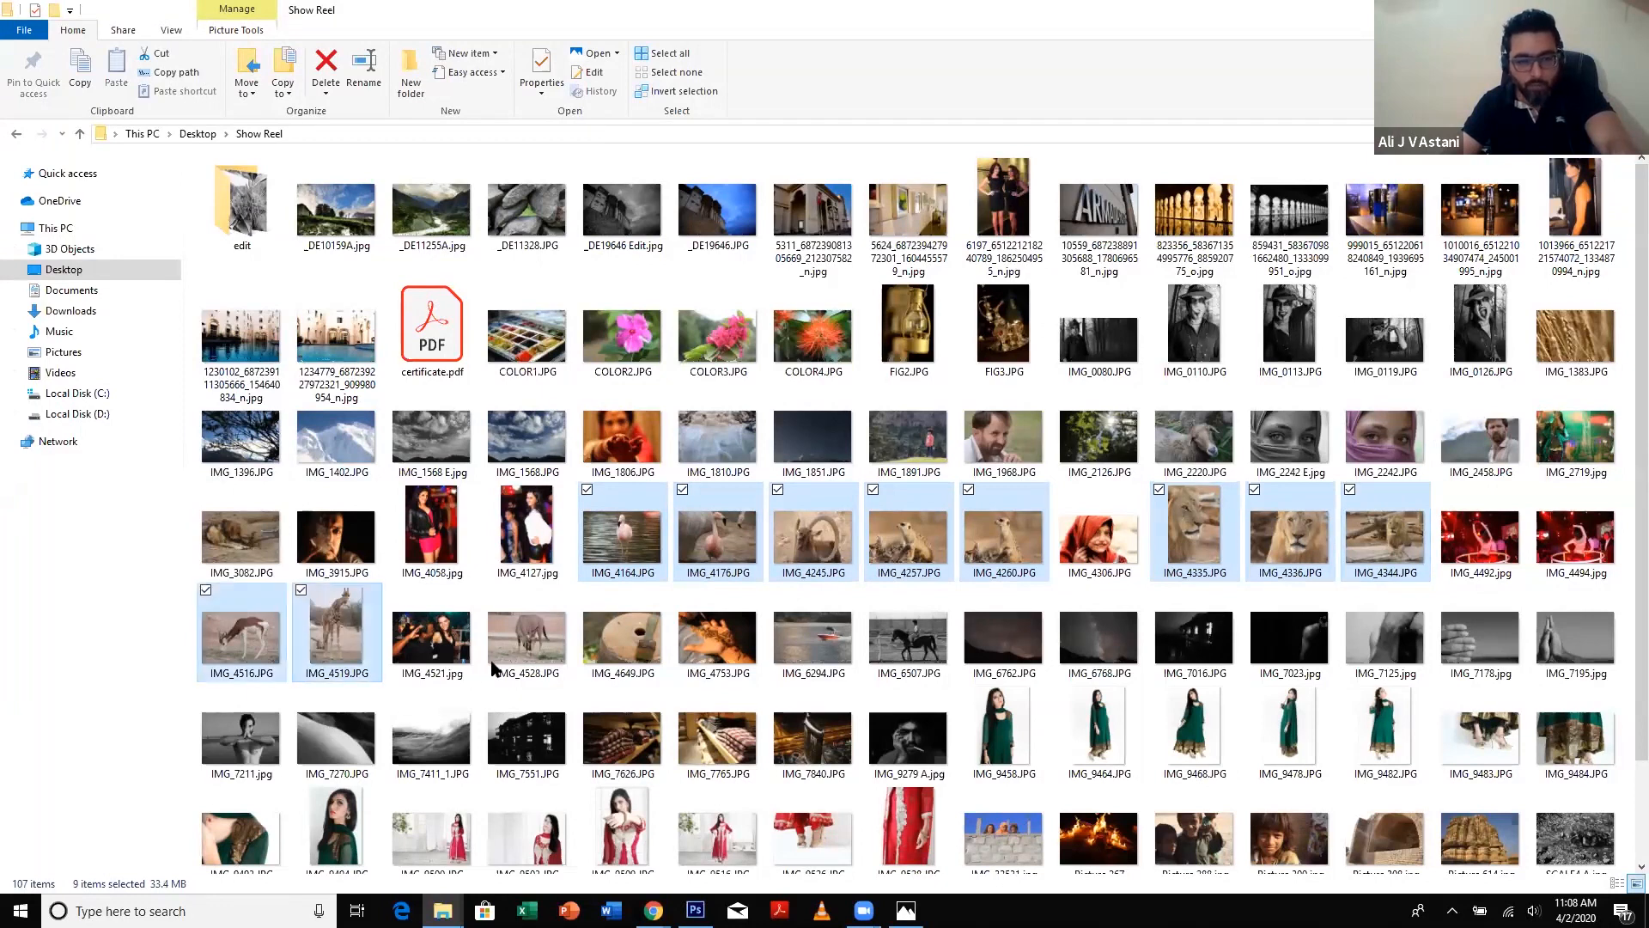
ctrl+click(534, 650)
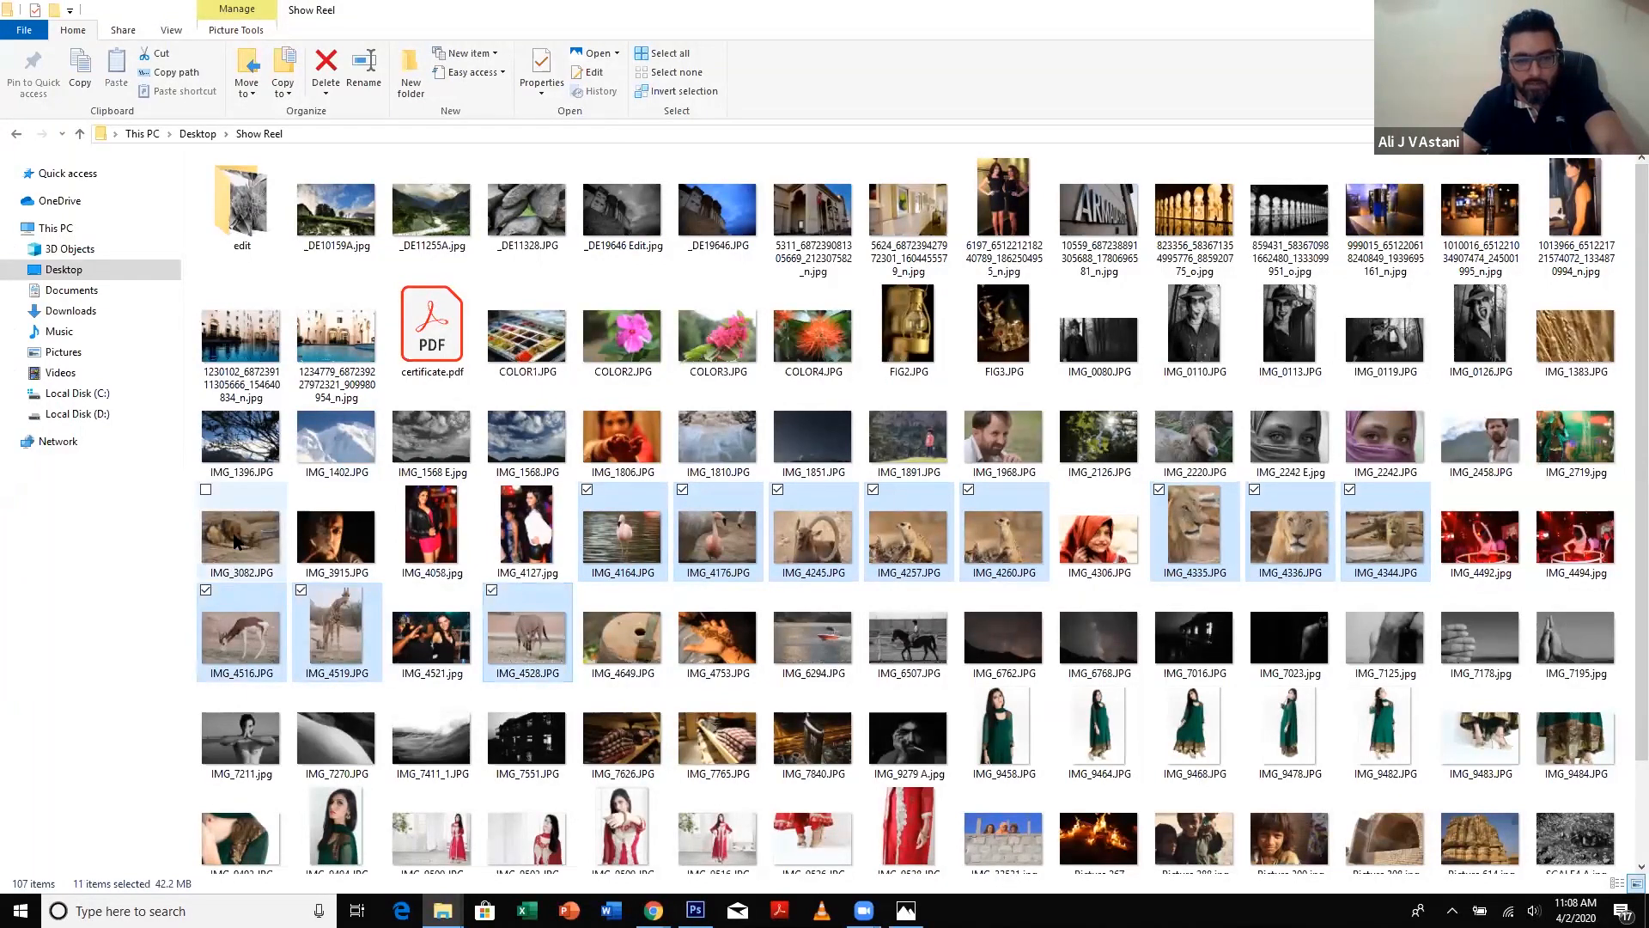
ctrl+click(233, 549)
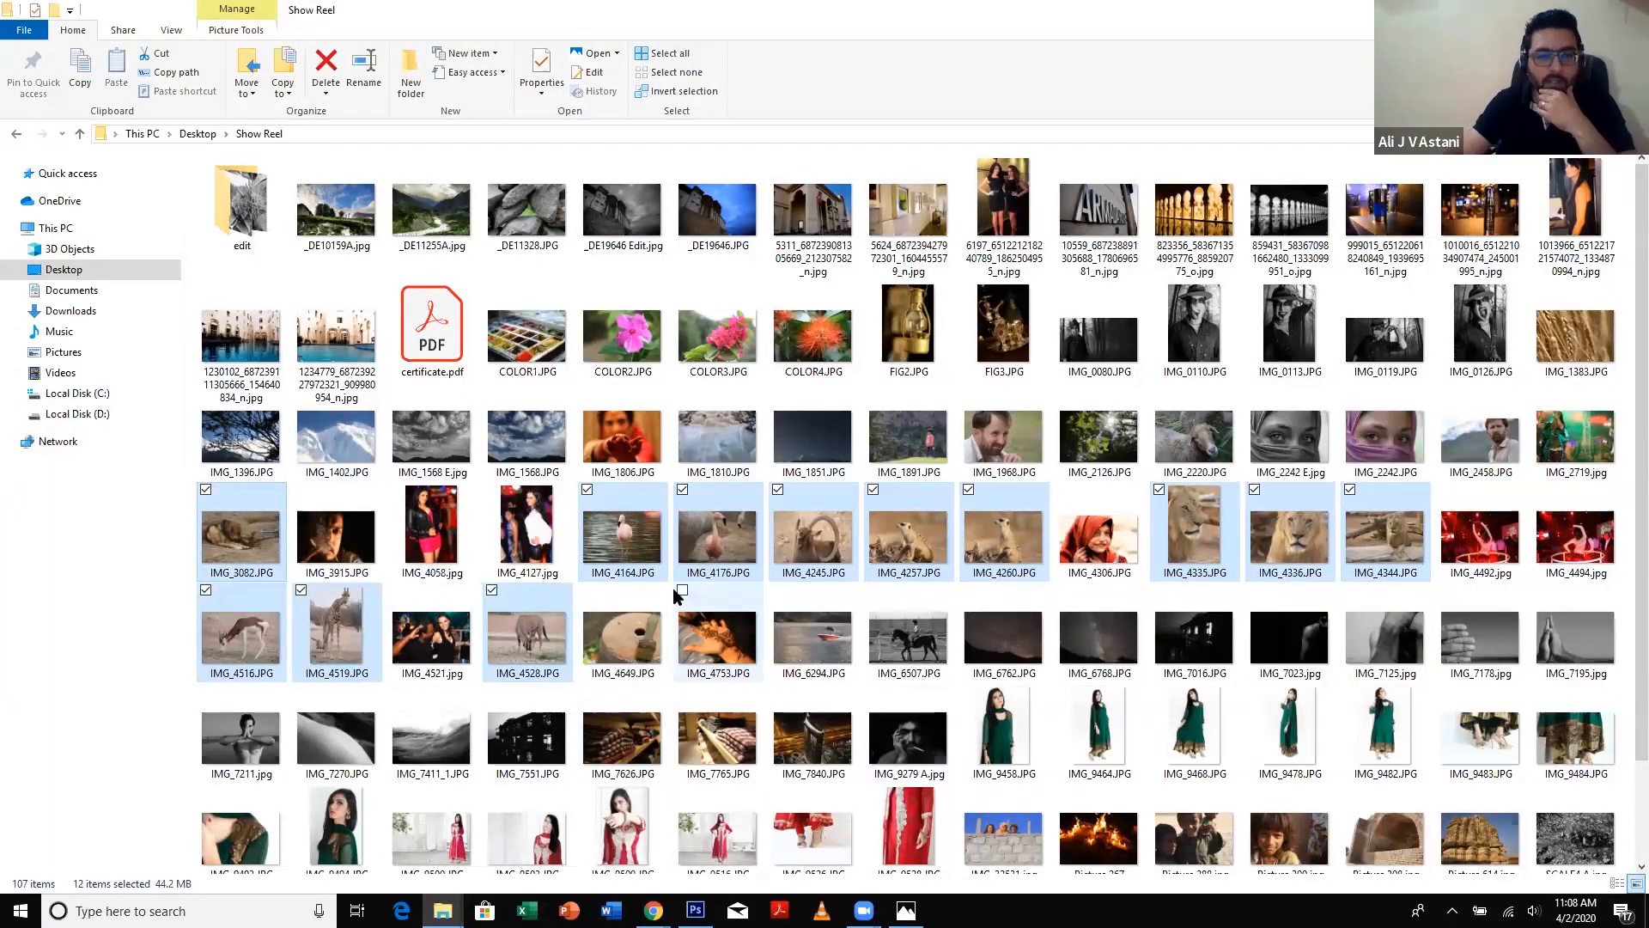
drag(665, 544, 1061, 43)
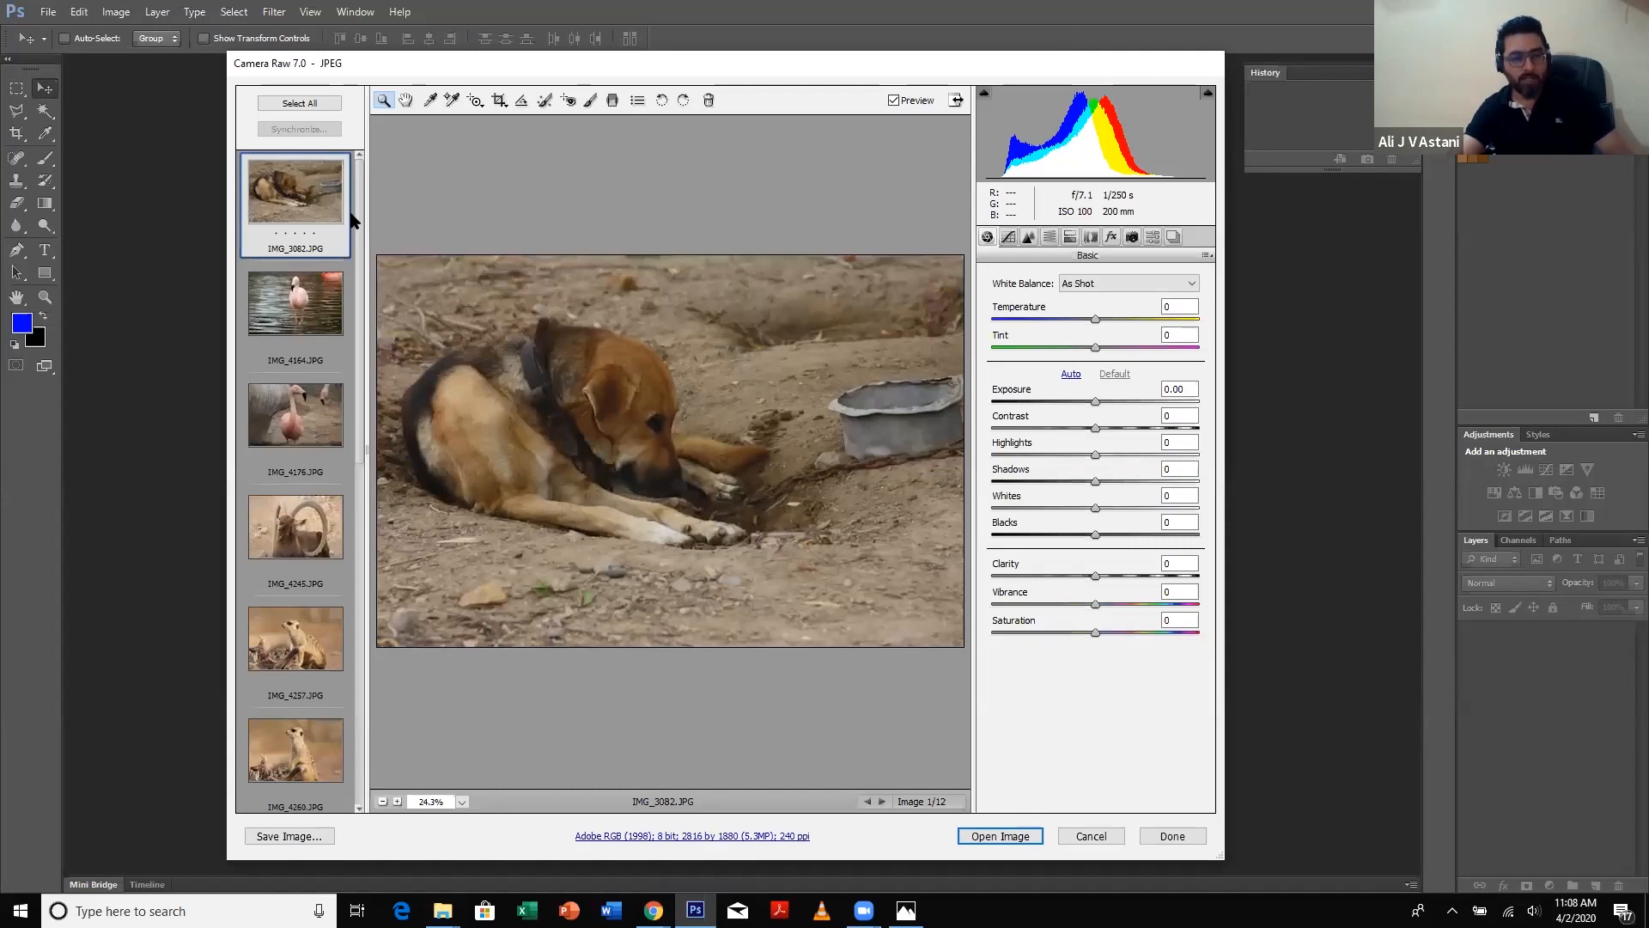
- Set Contrast to +23, Clarity to +11 and Vibrance to +13 on the sleeping dog photo IMG_3082
drag(359, 244, 364, 192)
drag(797, 62, 823, 66)
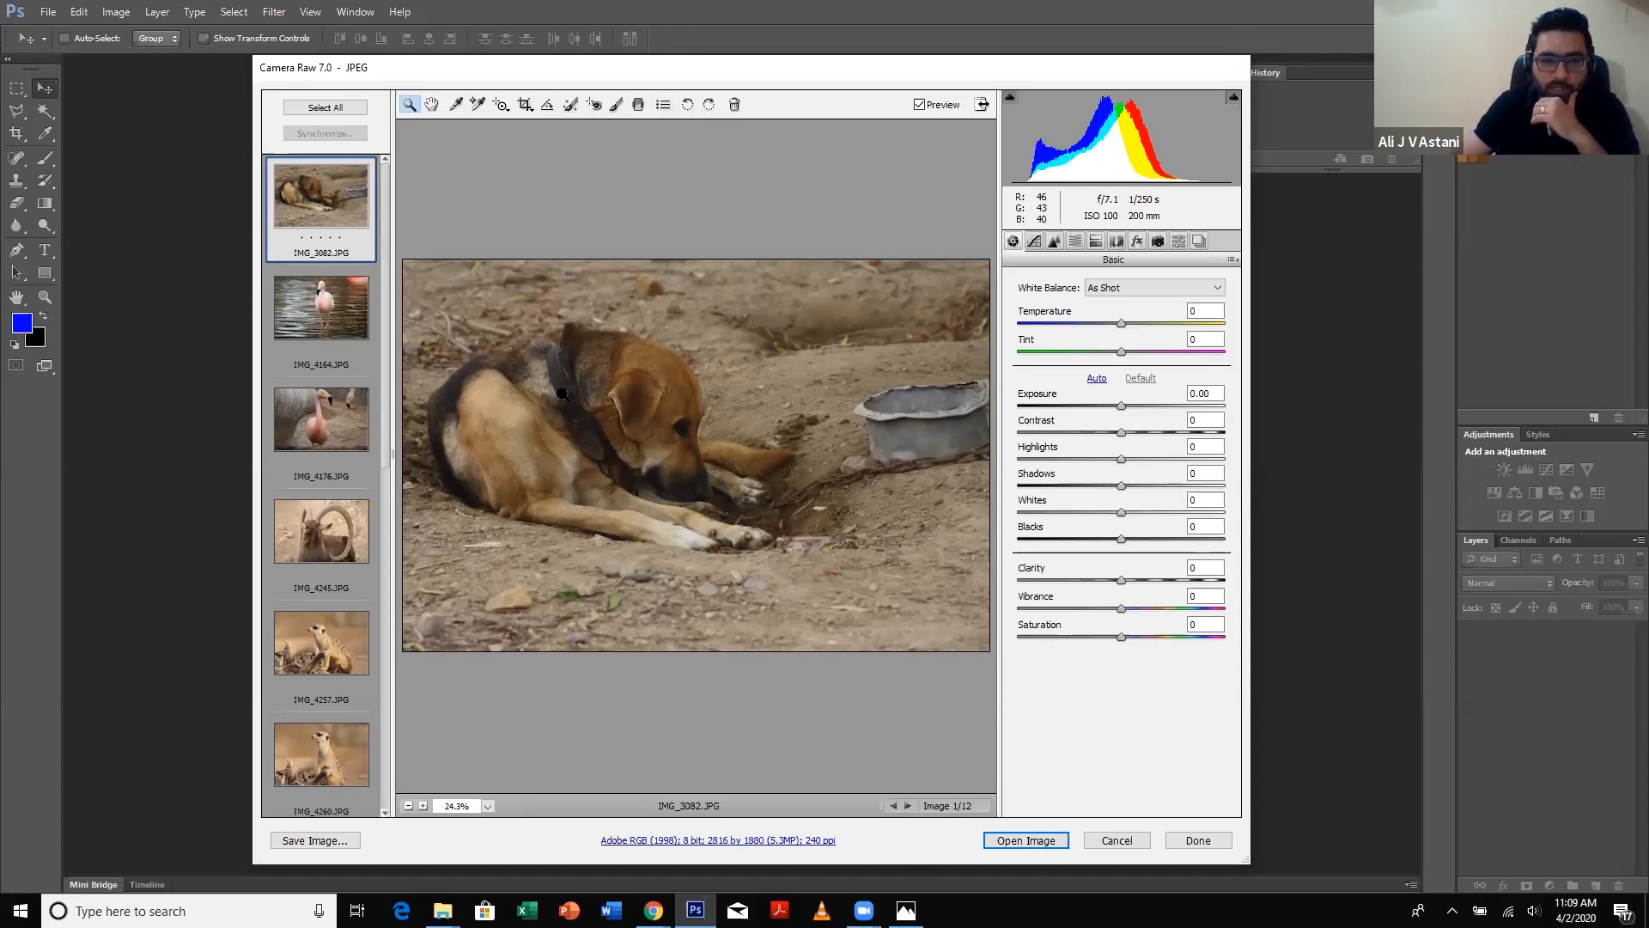
click(1135, 432)
click(1143, 432)
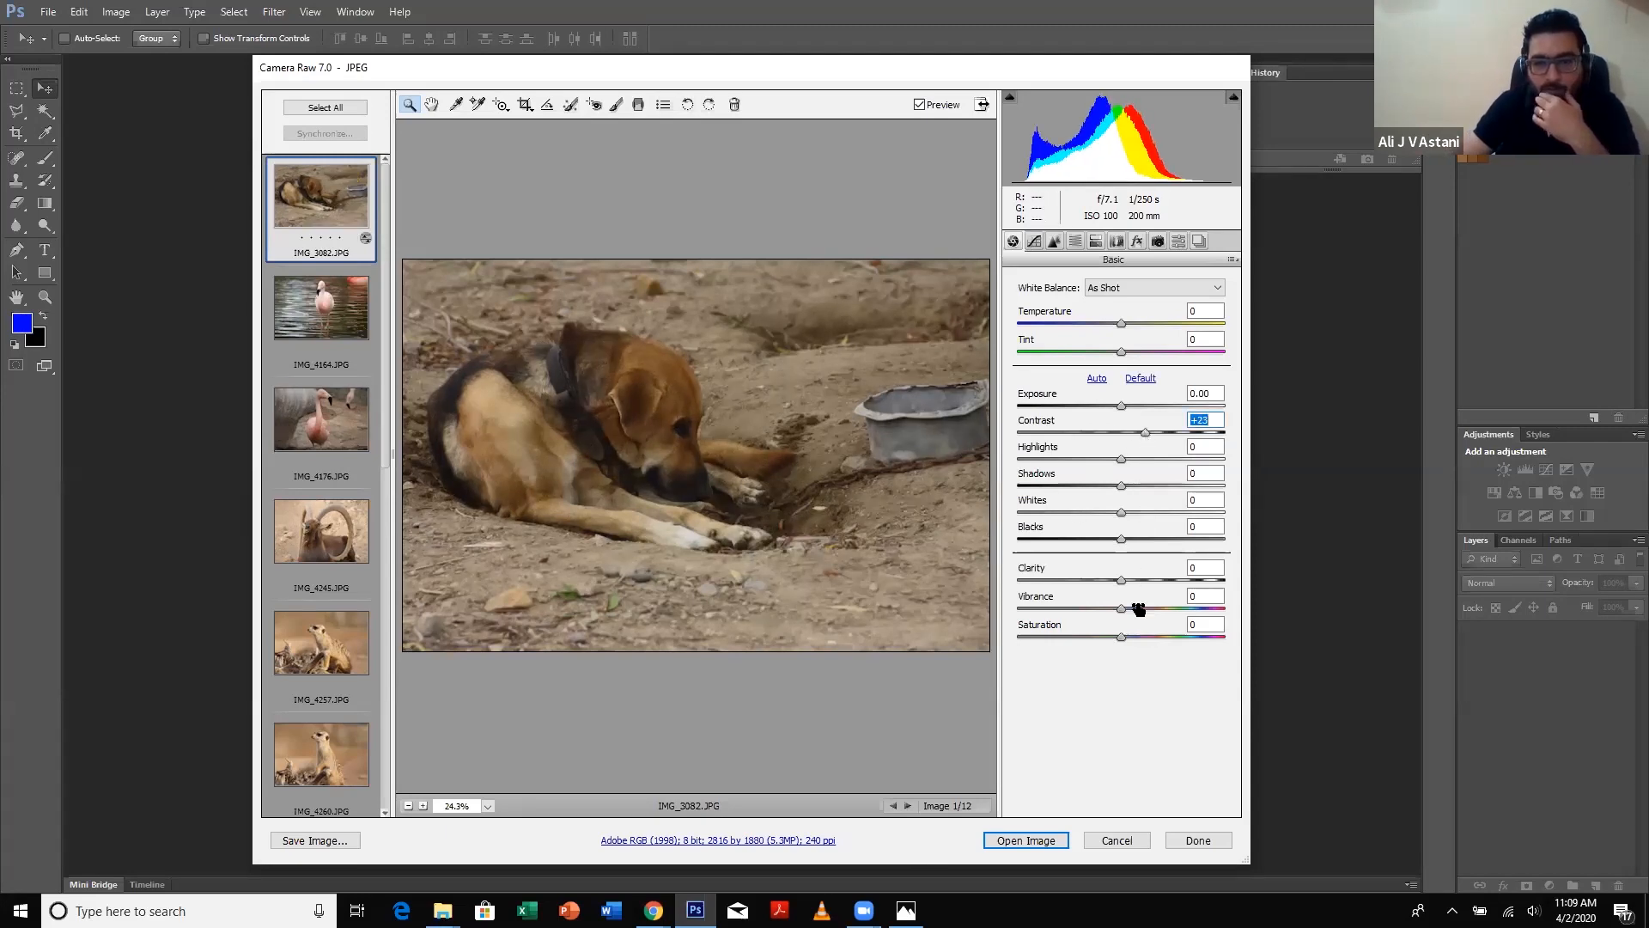
click(1132, 580)
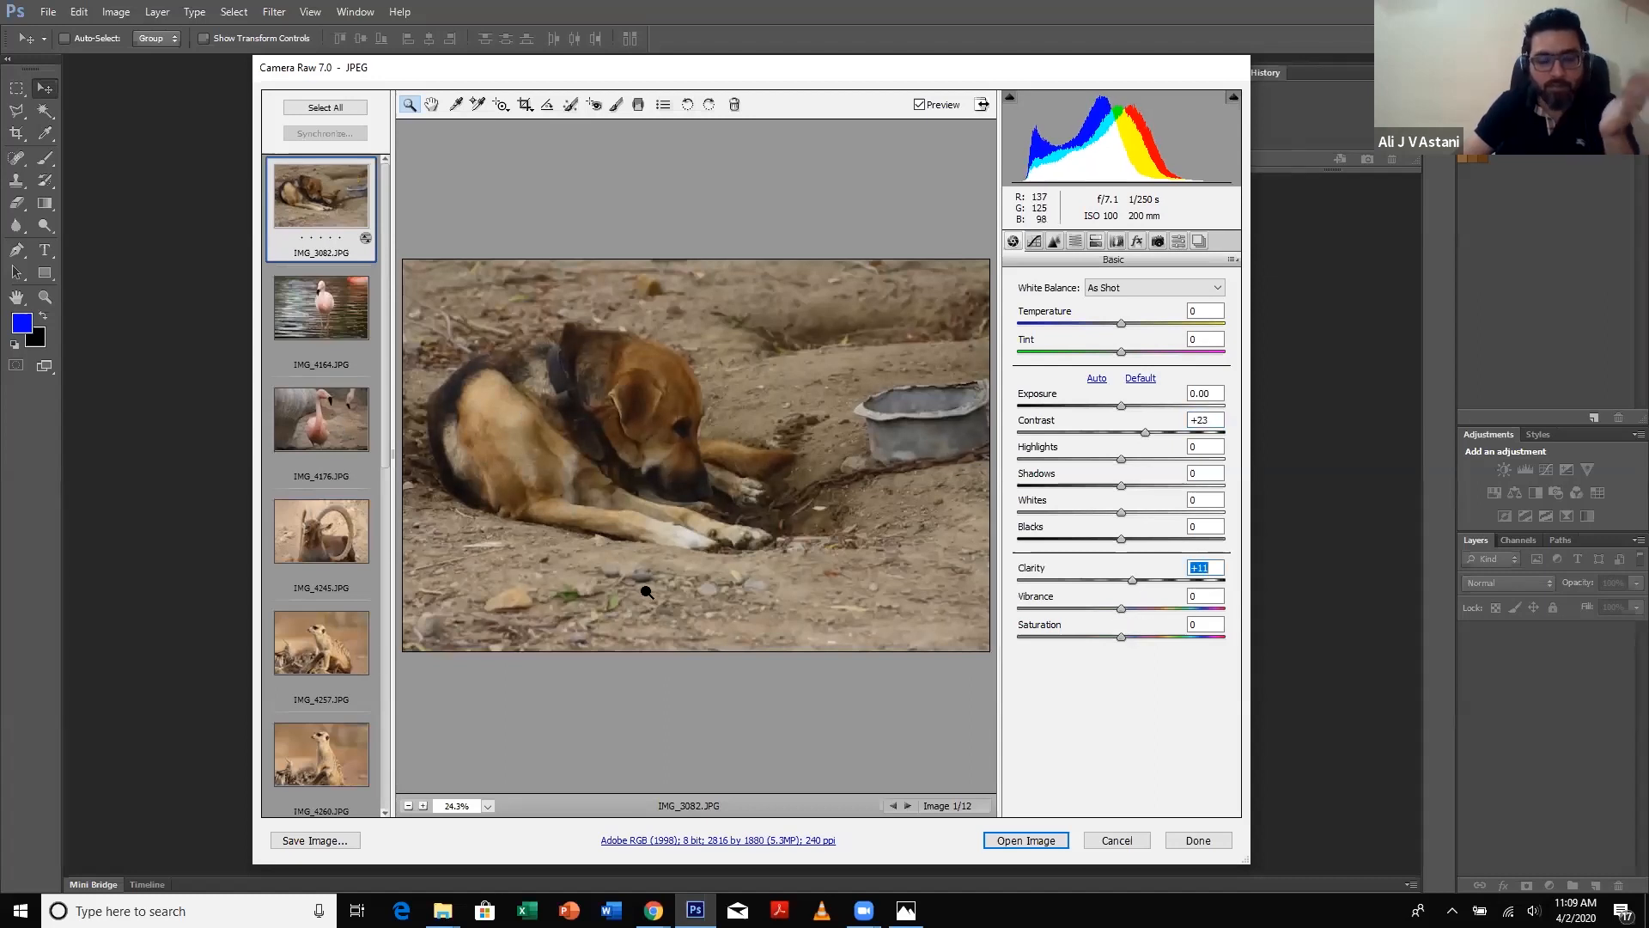
click(1133, 607)
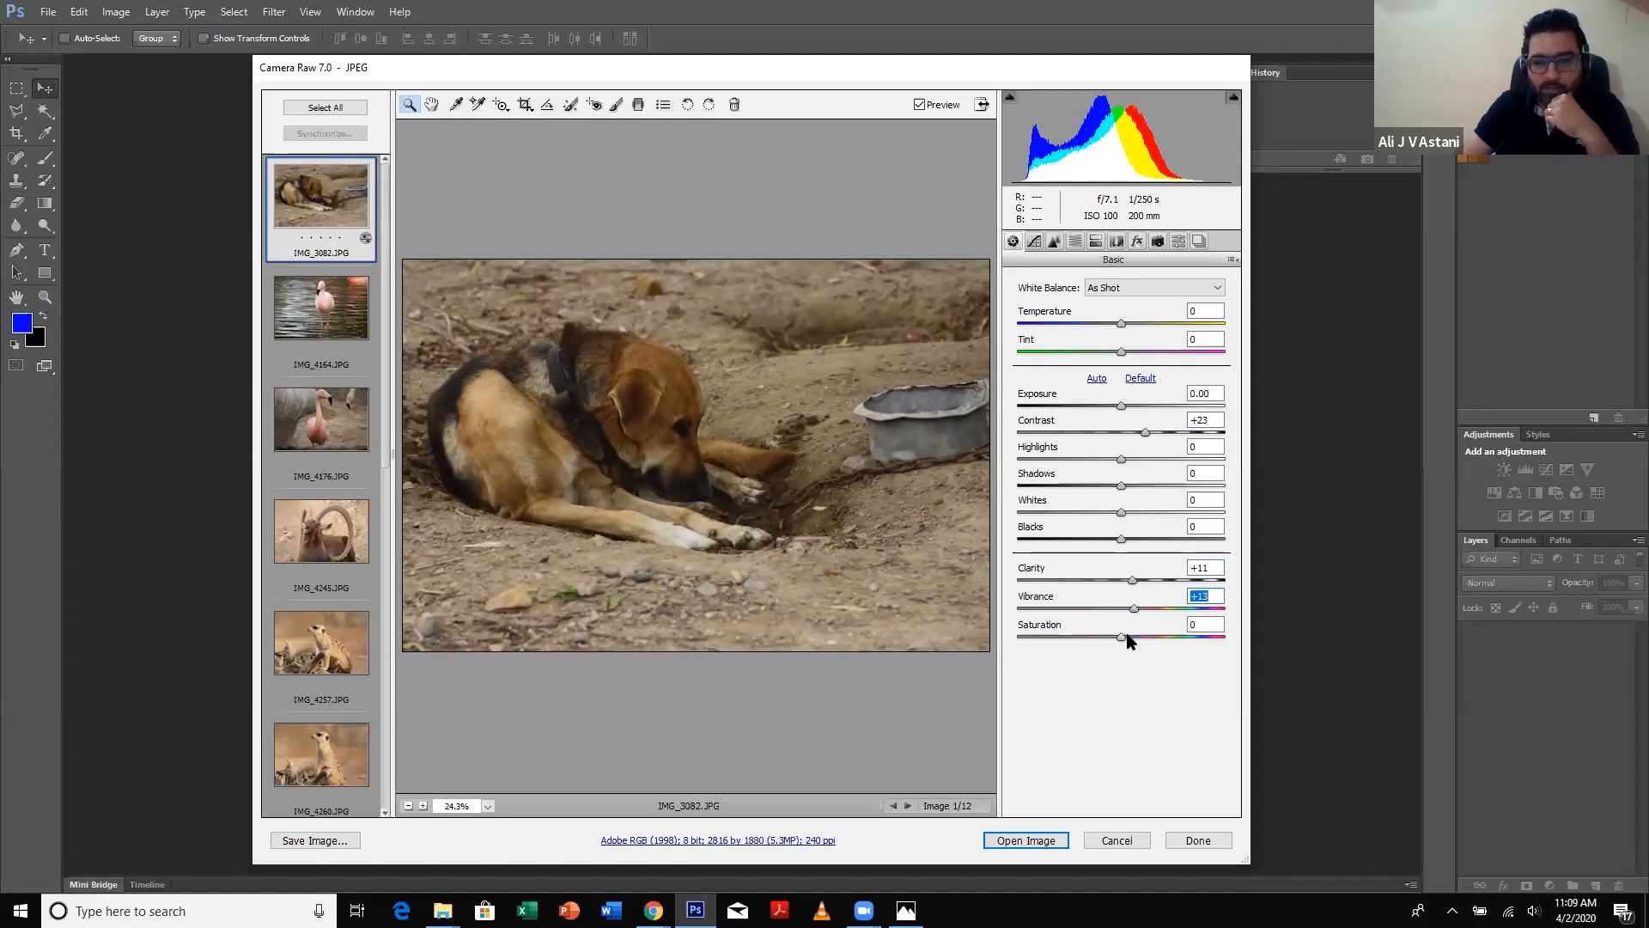
- Refine the dog photo's tones with Shadows +19, Blacks +14, Whites -13, Highlights -19 and Contrast +29
click(1140, 487)
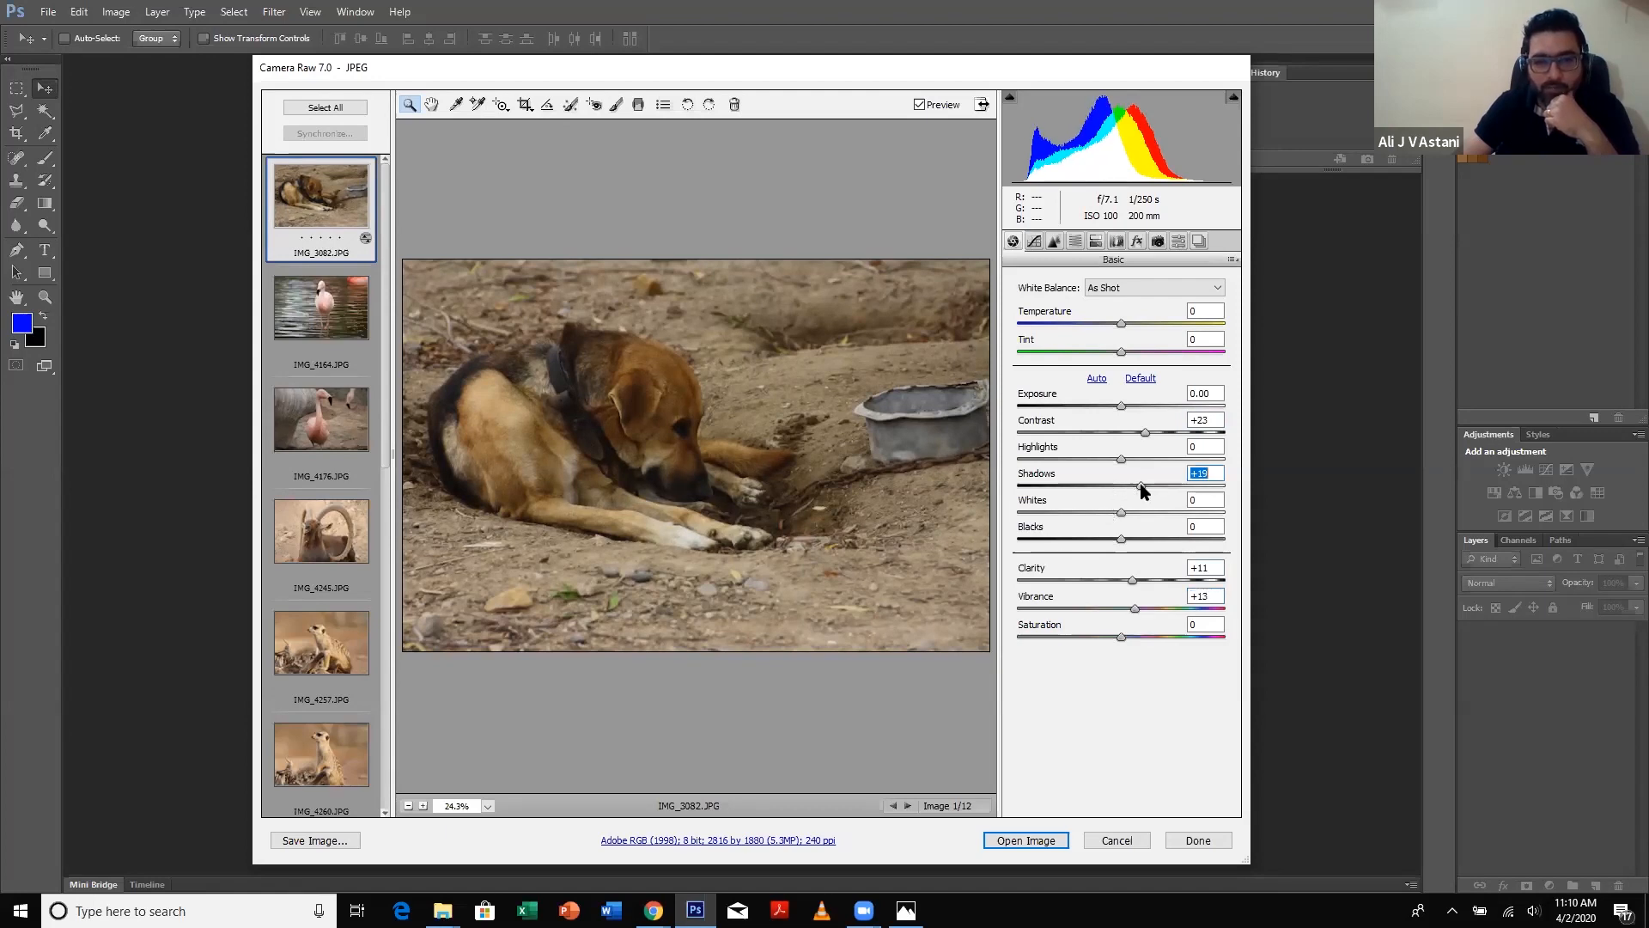
click(1136, 538)
click(1107, 512)
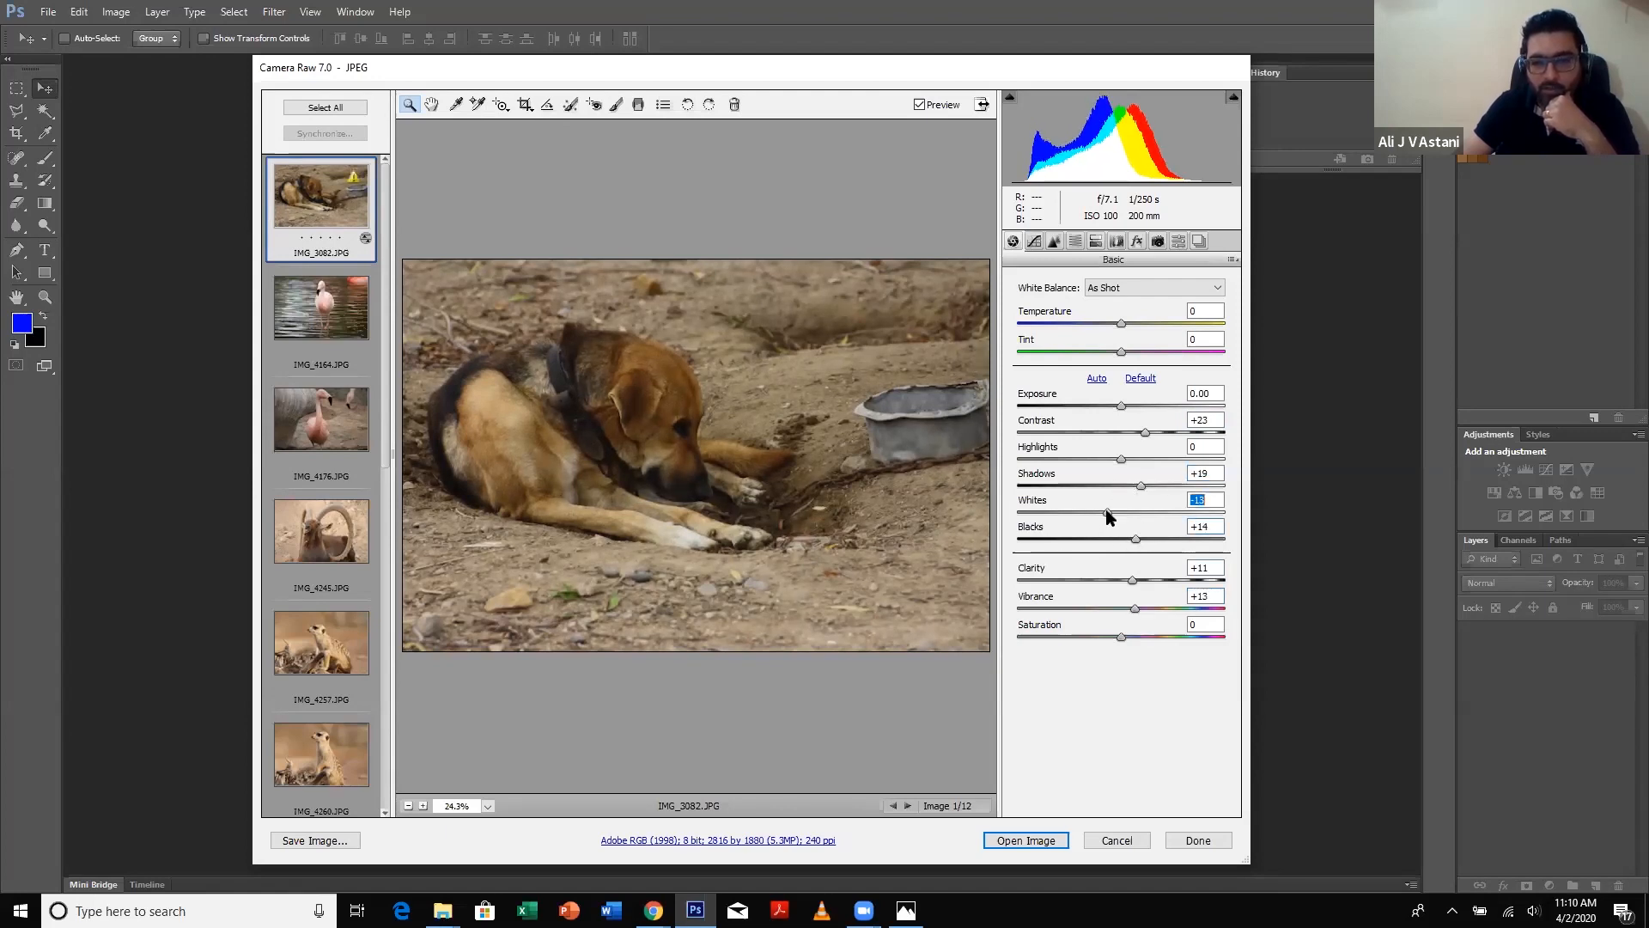
click(1101, 458)
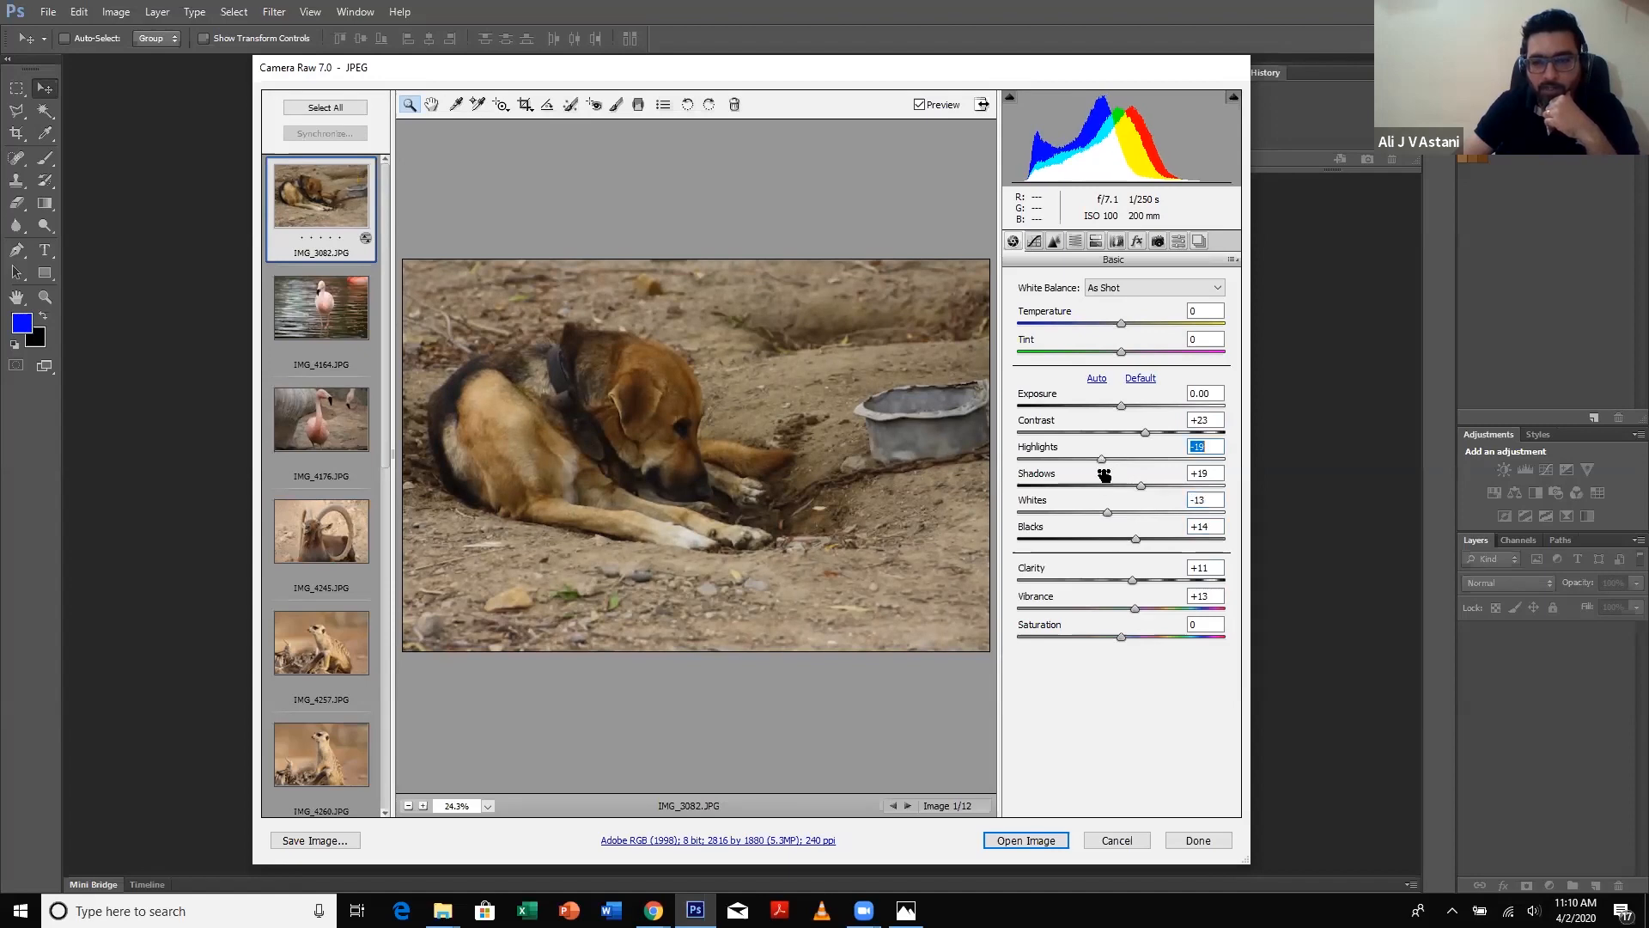
click(1151, 432)
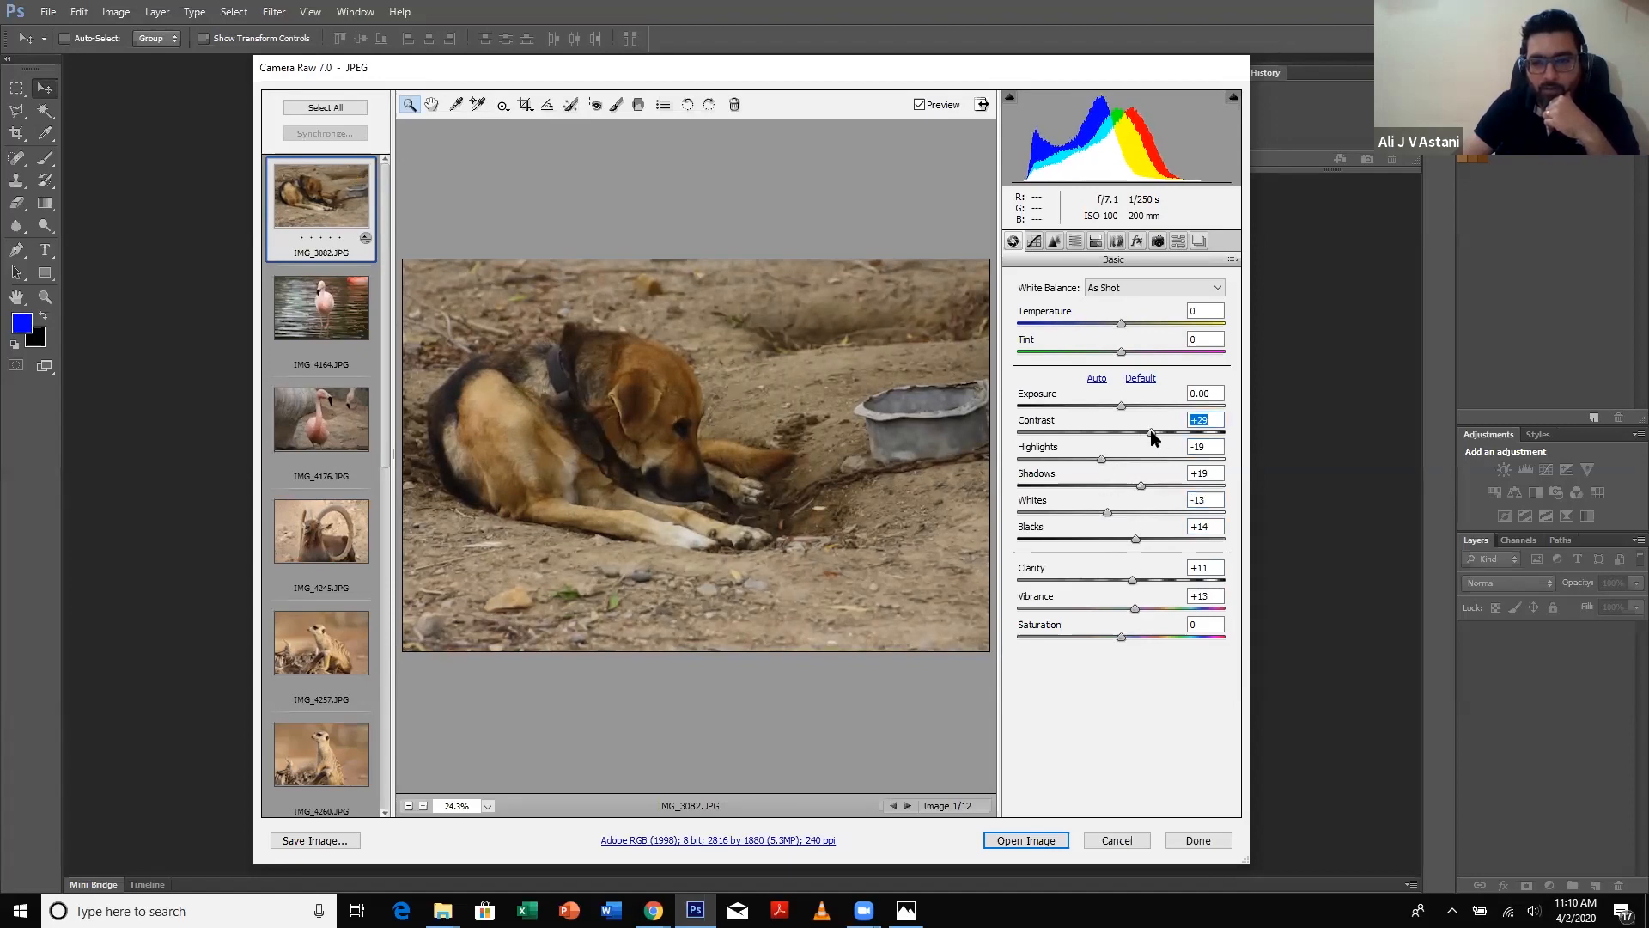
- Sharpen the dog photo with an Amount of about 58, Radius 1.3 and Detail 19, and return to the basic adjustments
click(1055, 243)
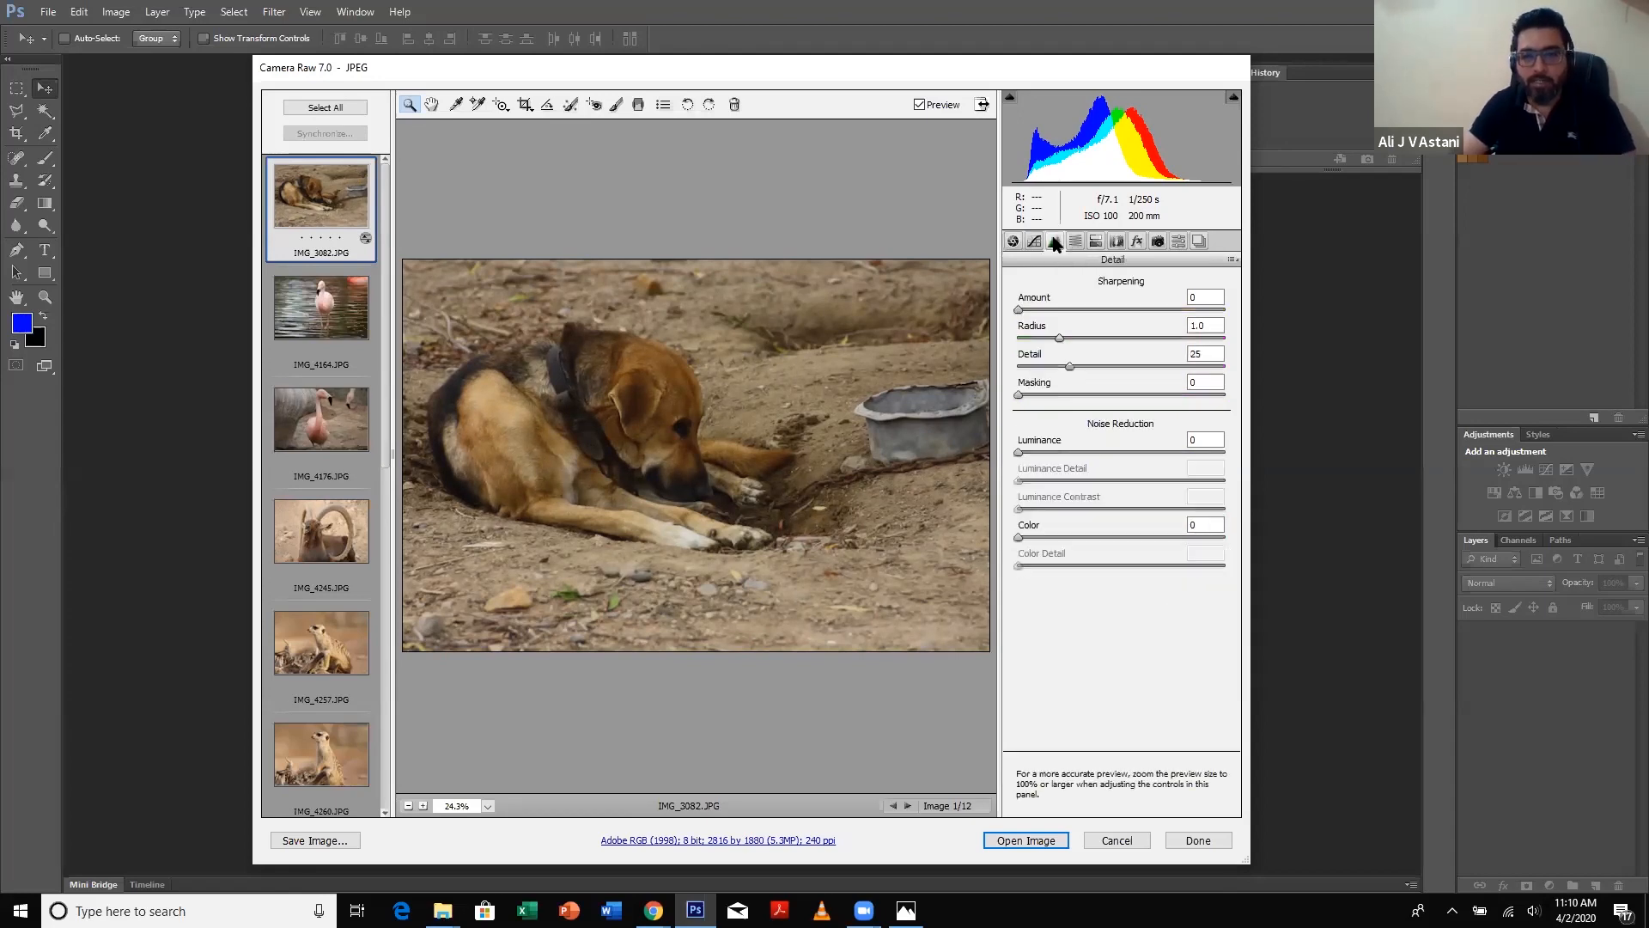
click(1083, 310)
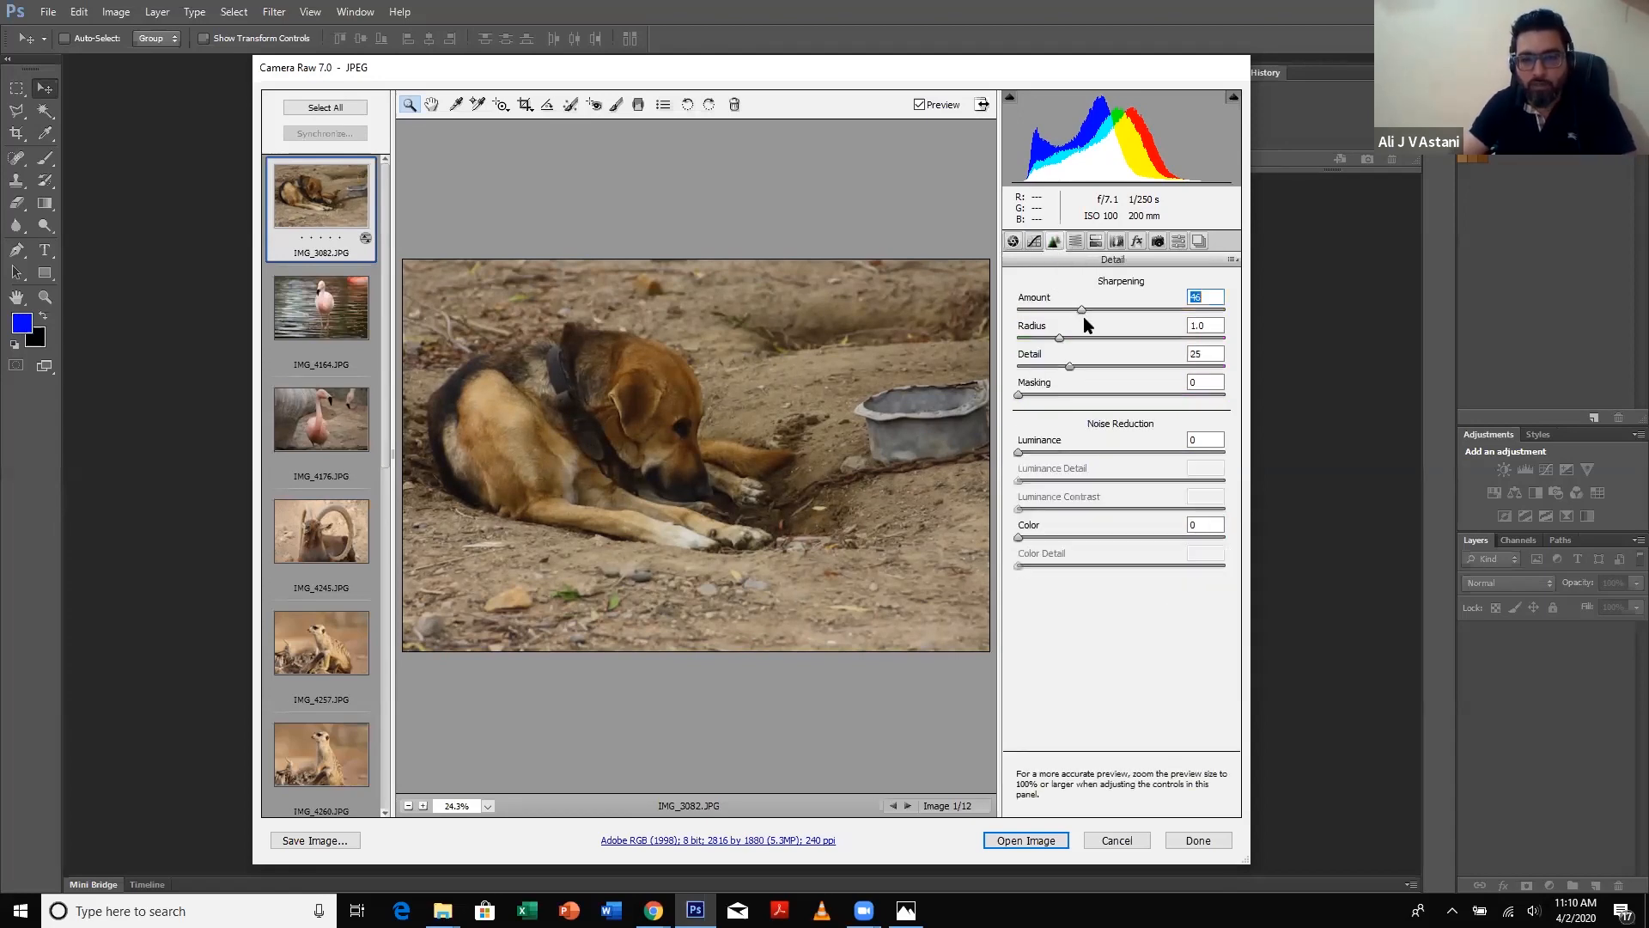
click(1079, 338)
click(1057, 366)
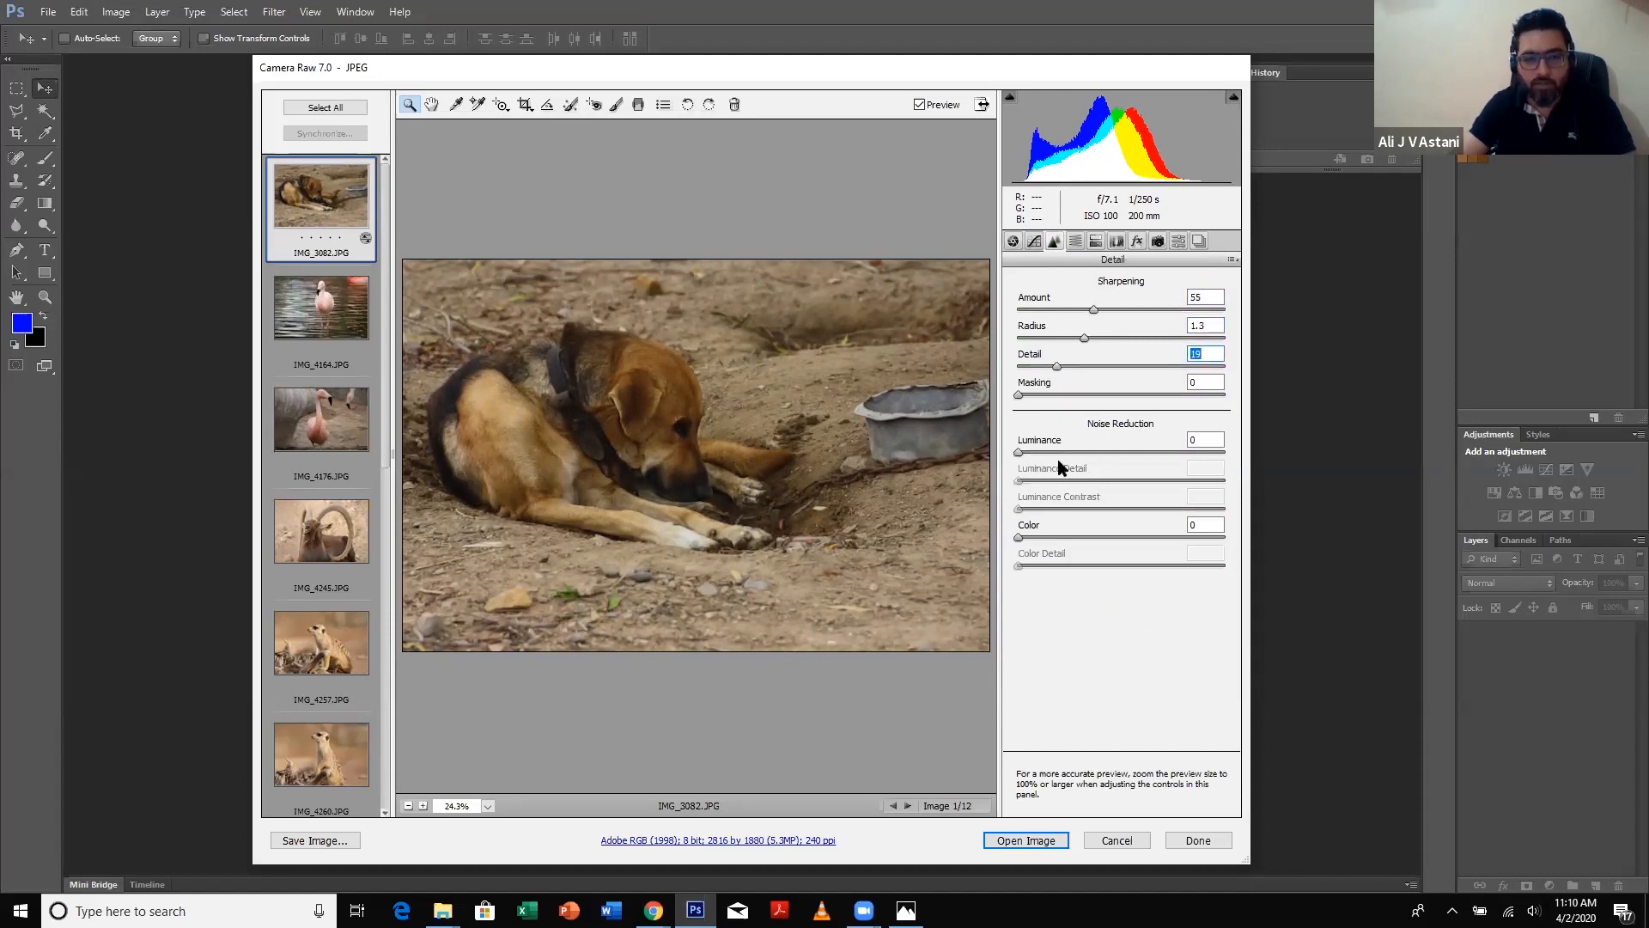
click(1096, 309)
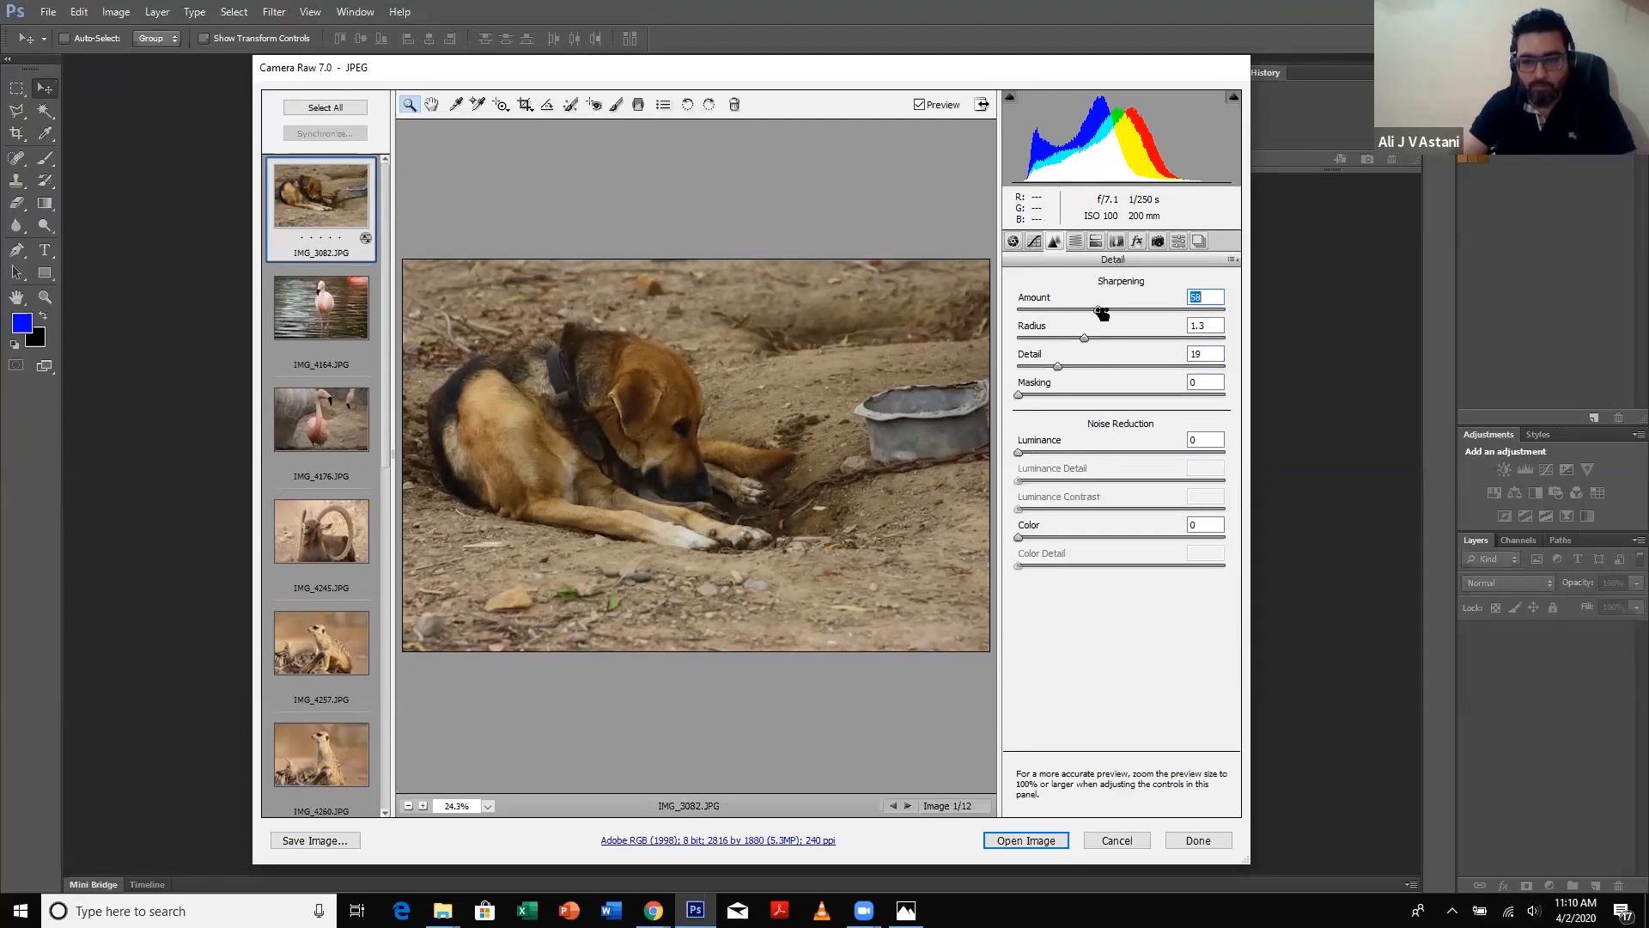
click(1014, 242)
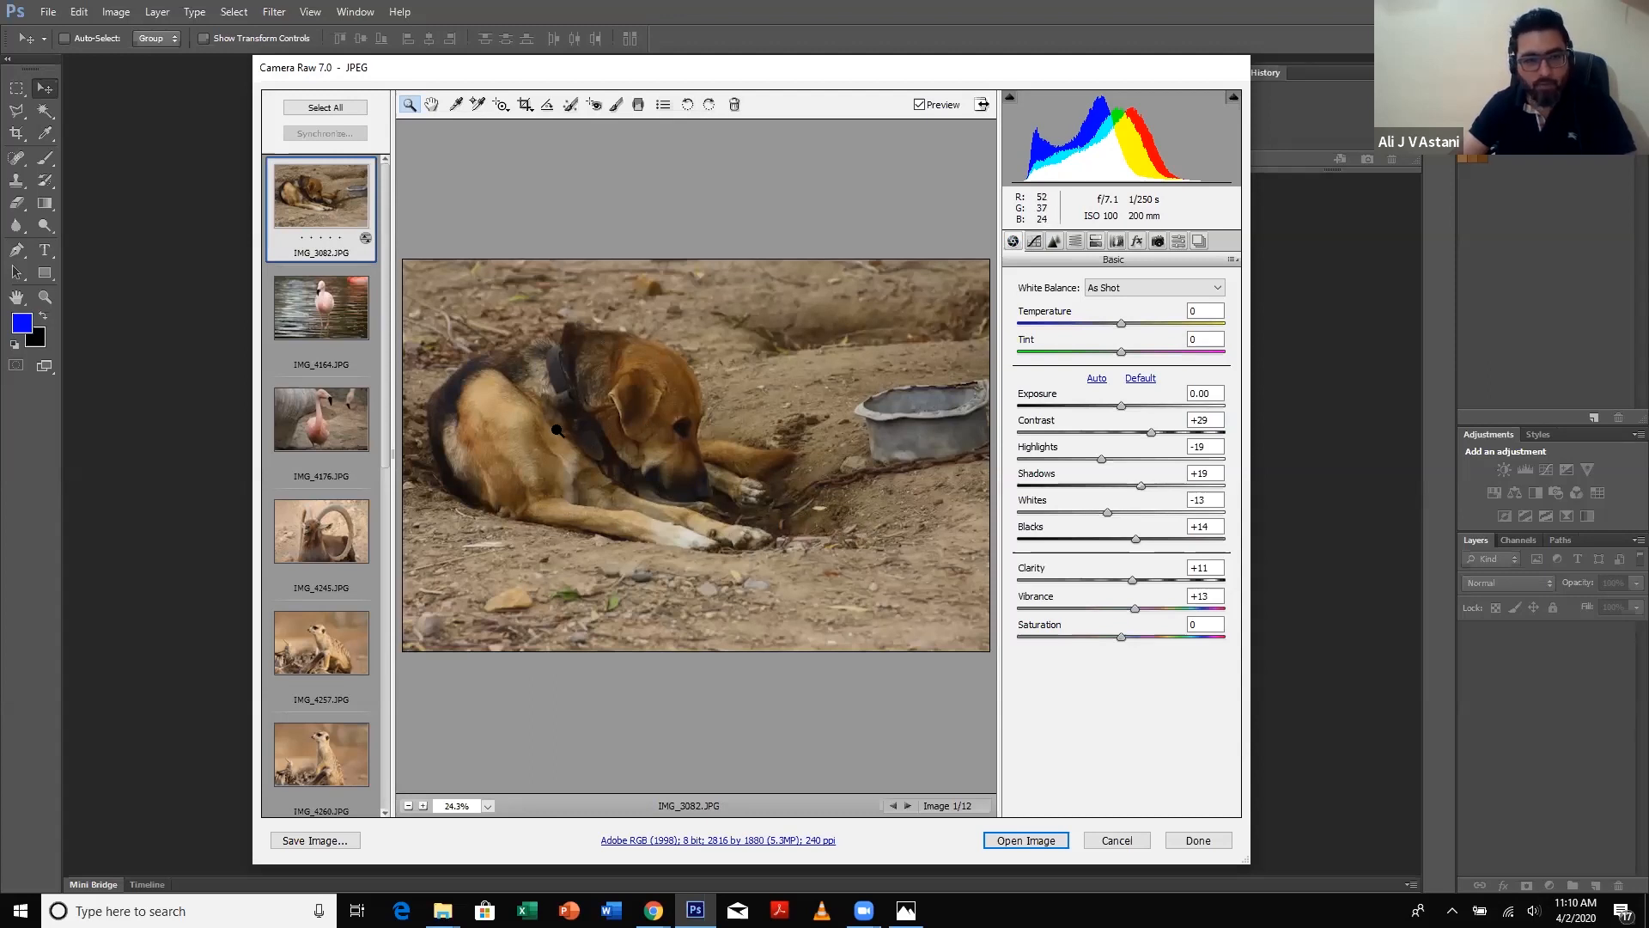
click(345, 109)
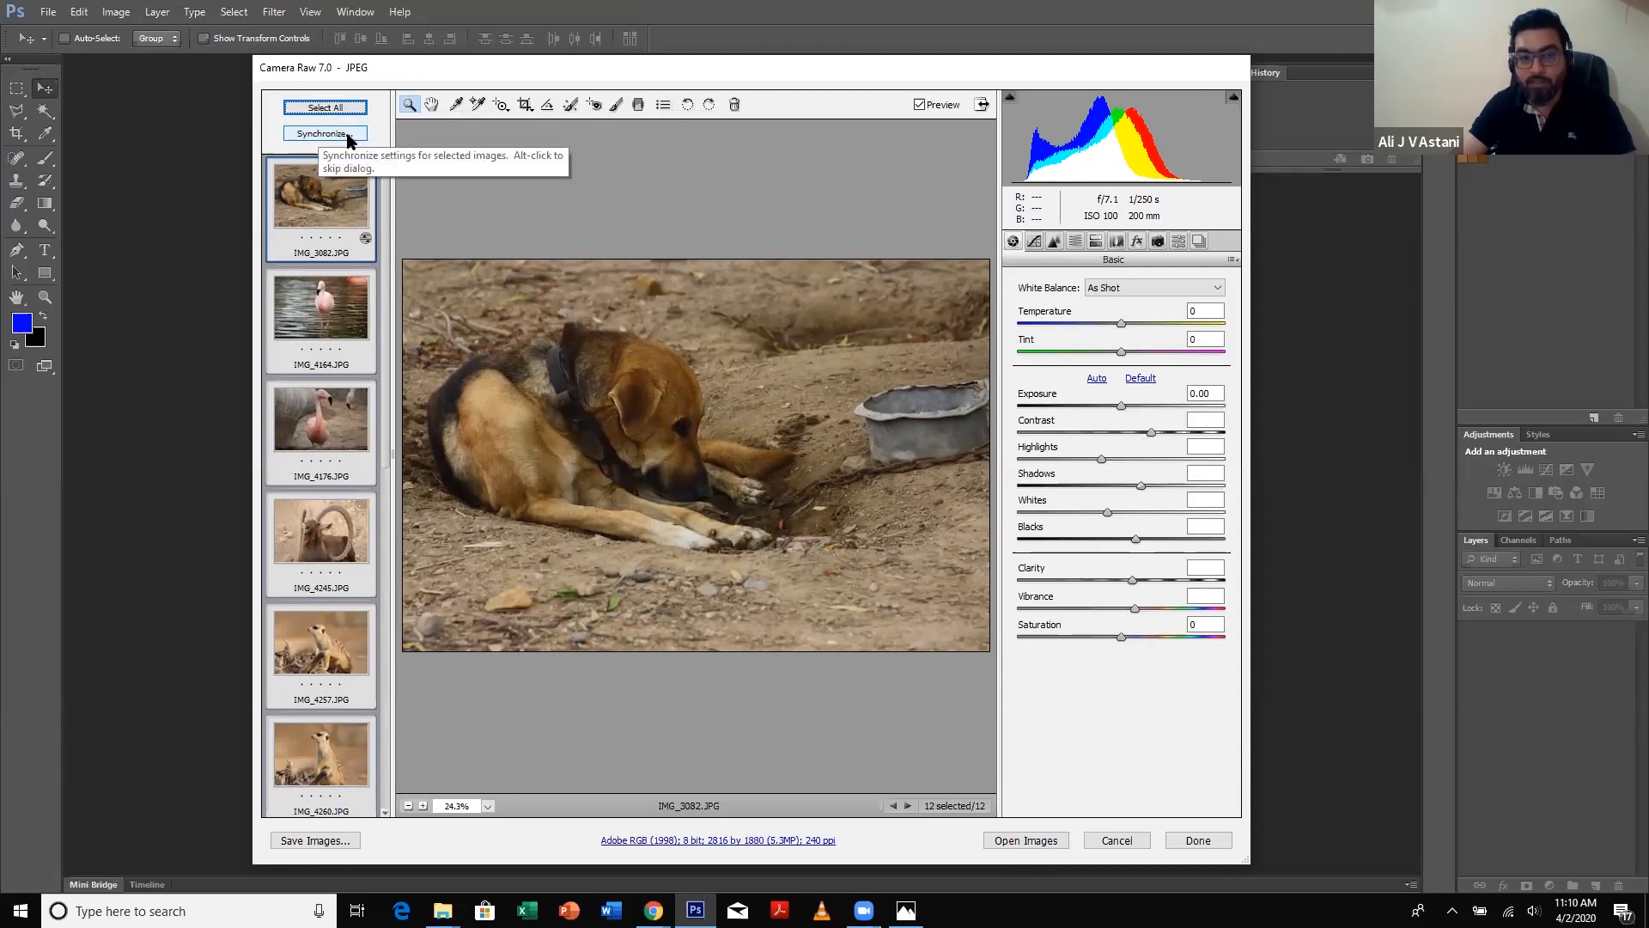
click(355, 212)
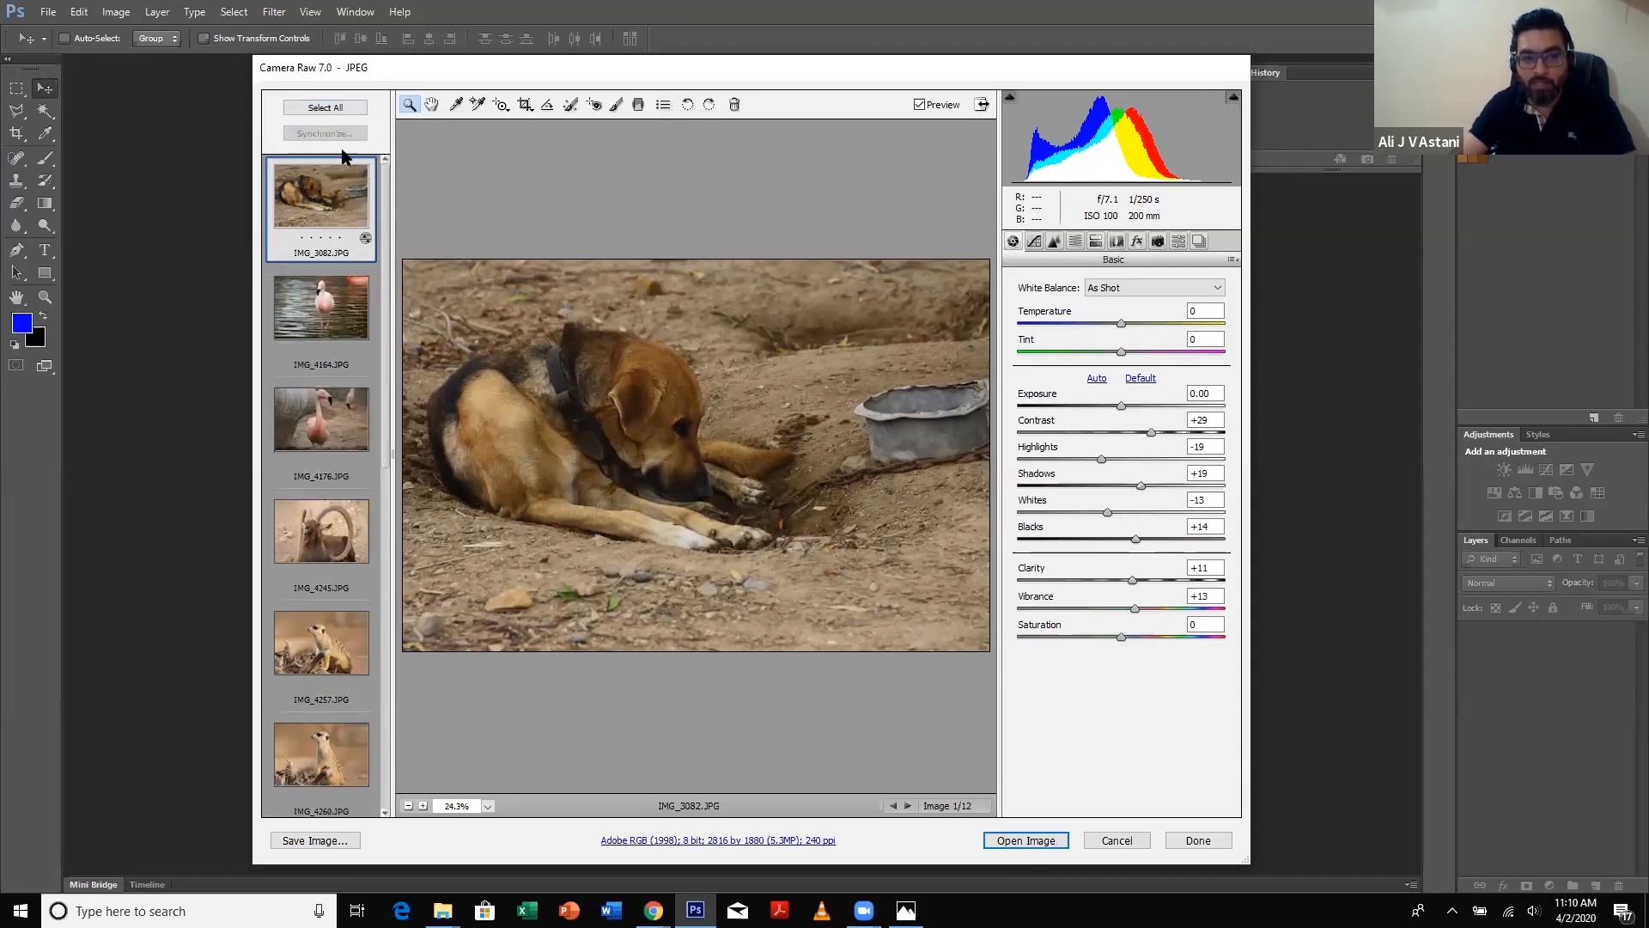
click(324, 107)
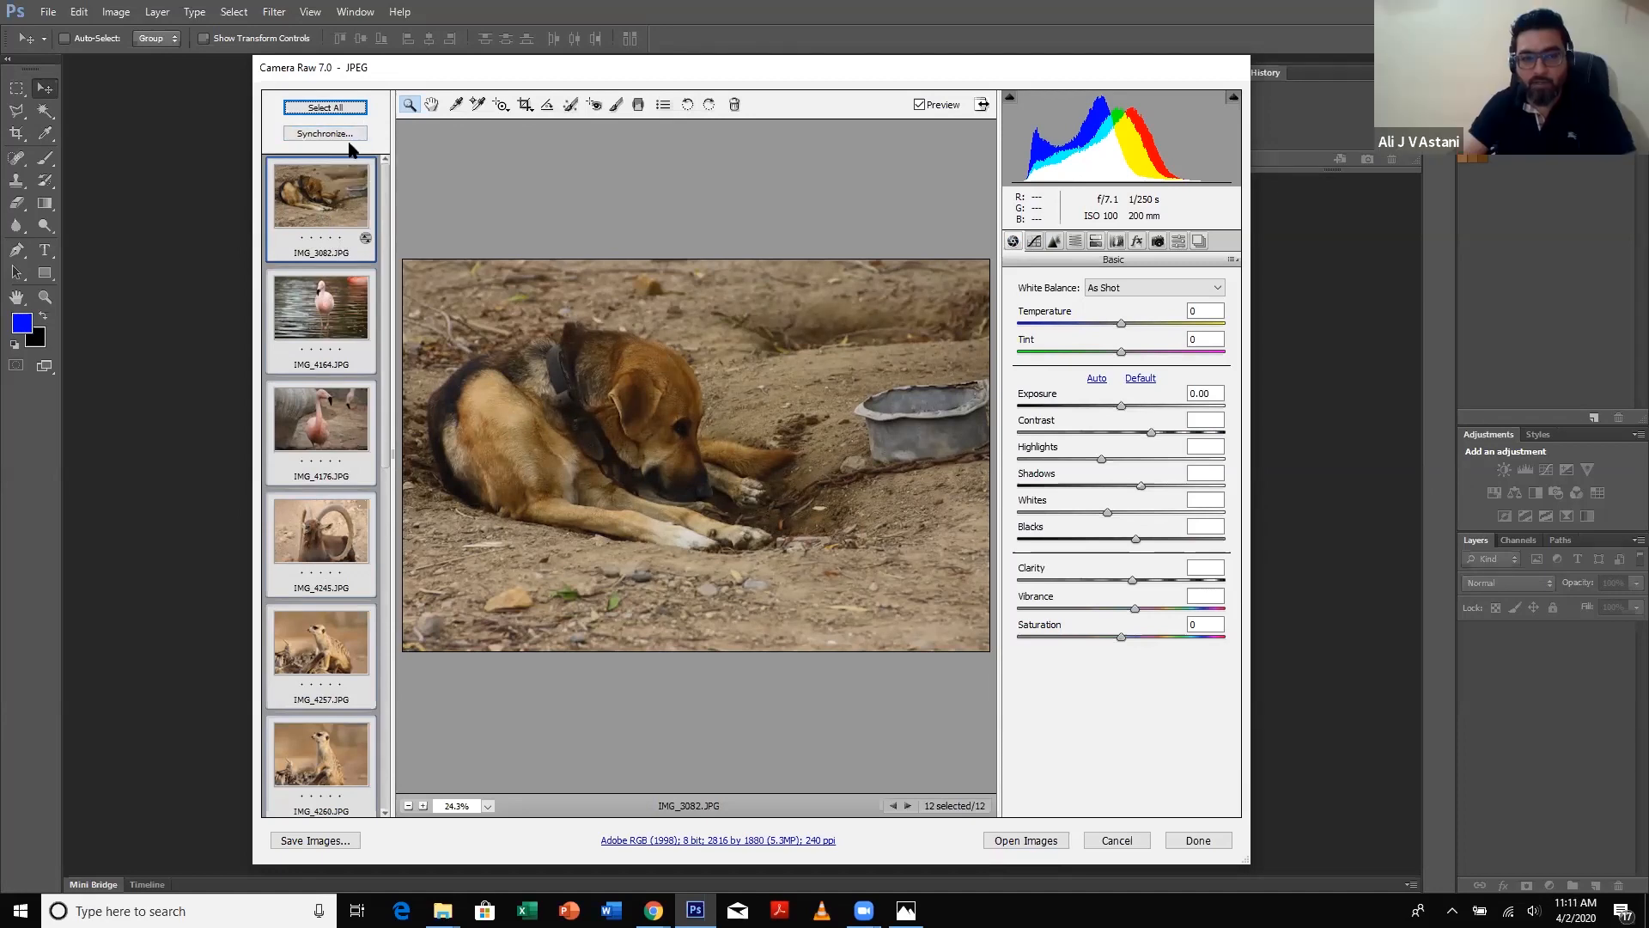
click(344, 210)
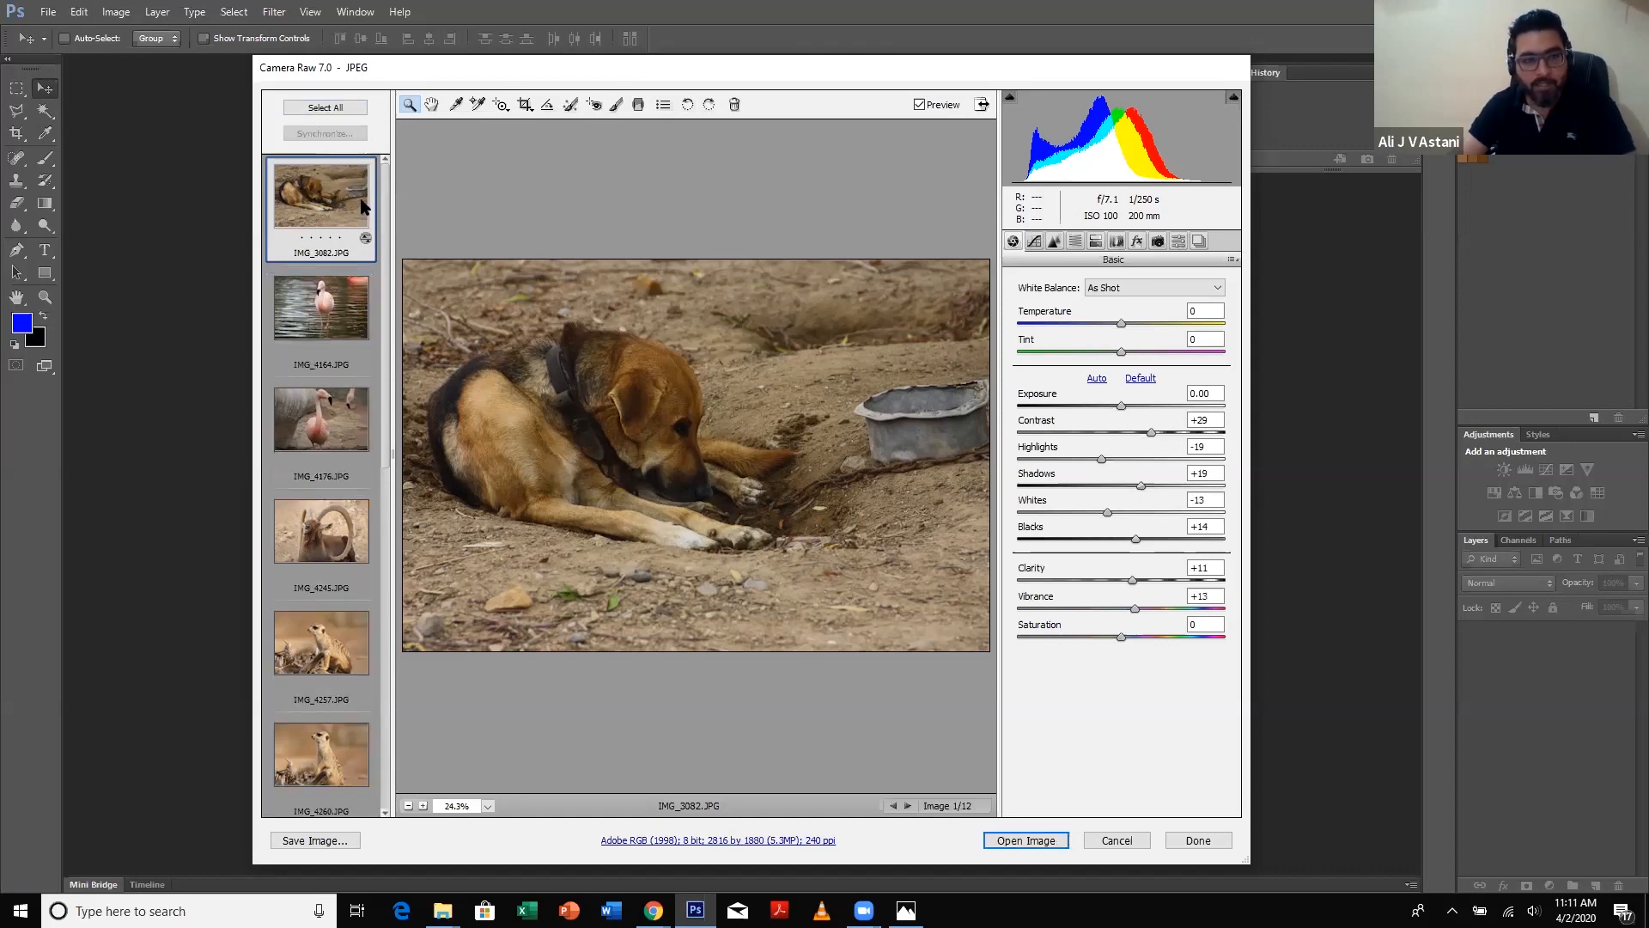
- Synchronize the dog photo's settings across all twelve photos, leaving Crop, Spot Removal and Local Adjustments out
click(334, 110)
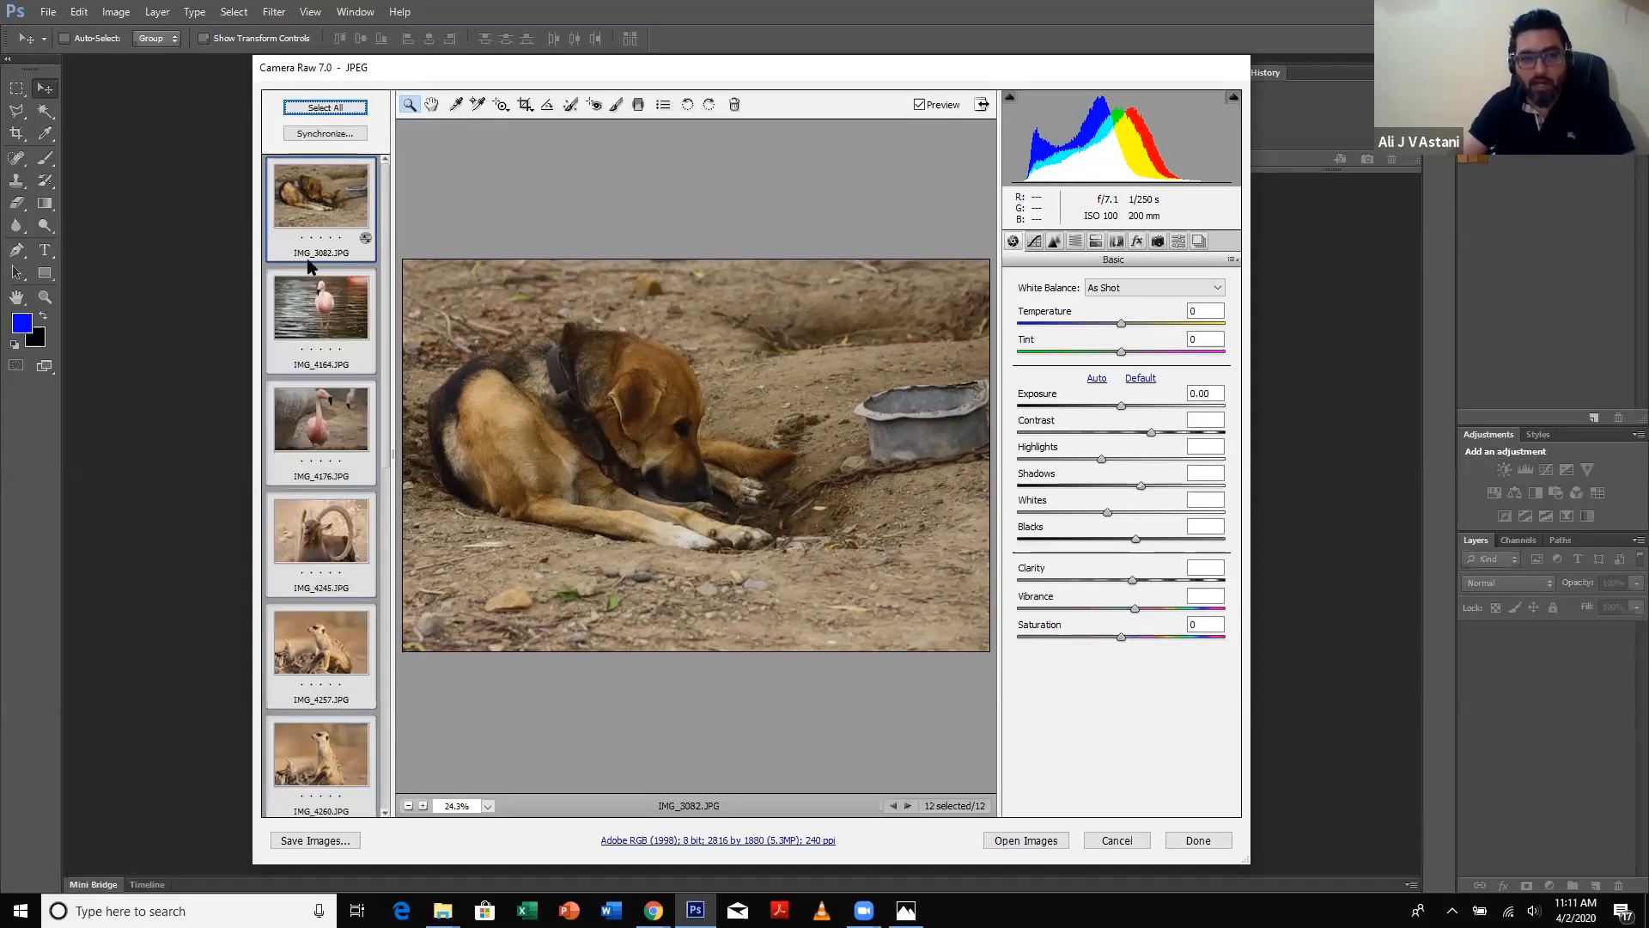
click(334, 135)
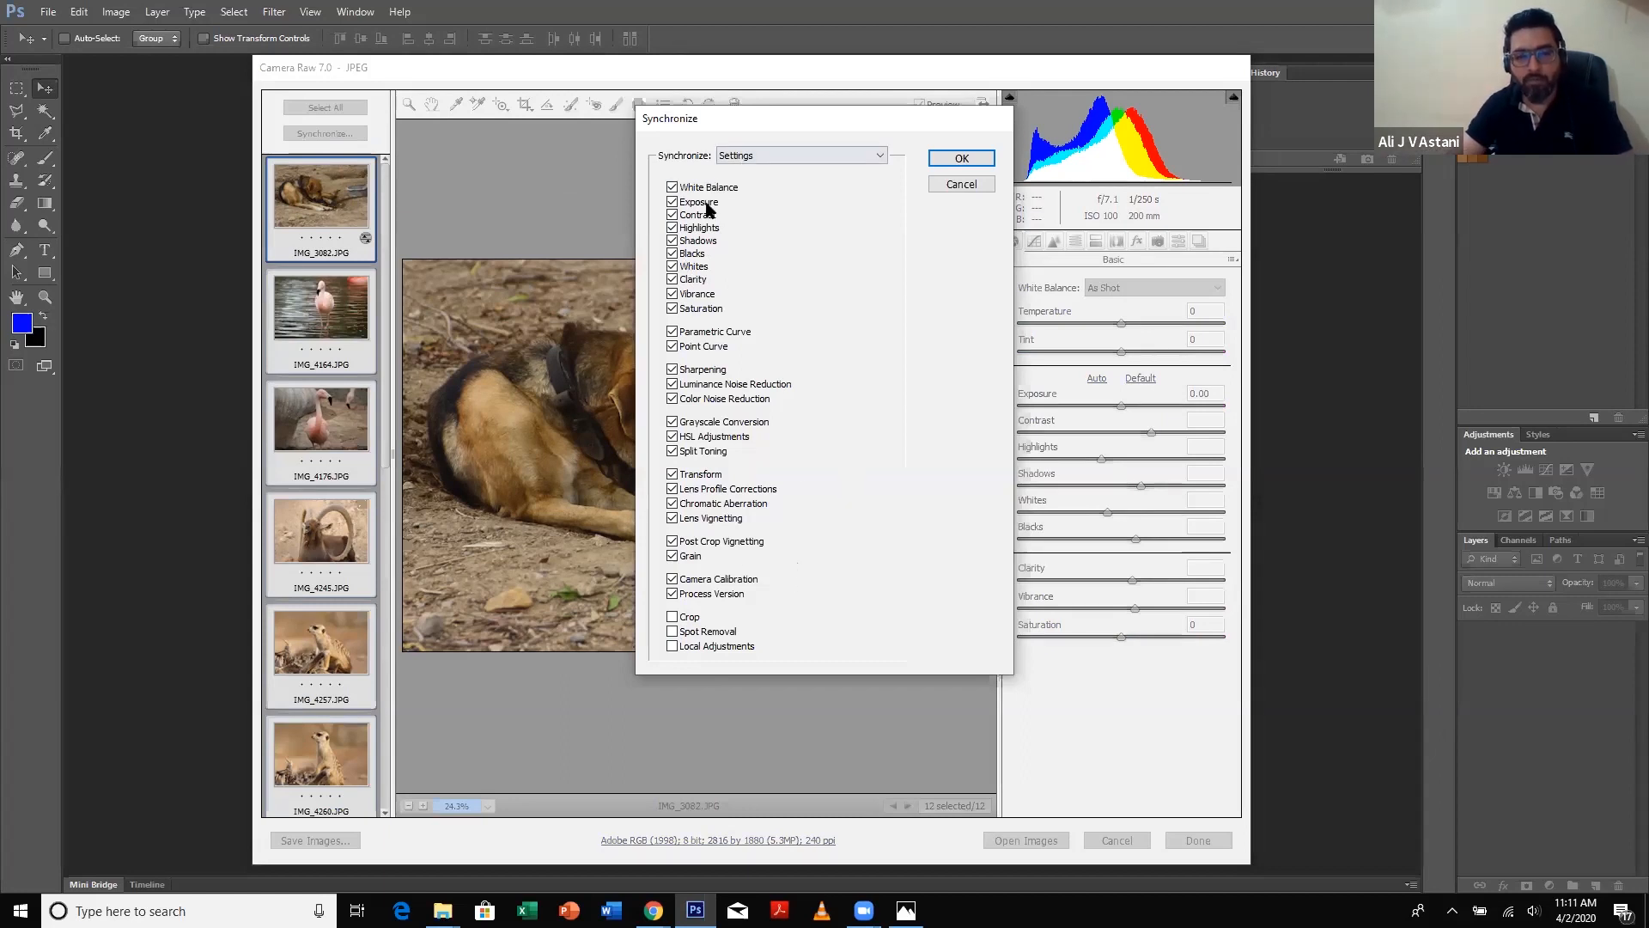
click(962, 160)
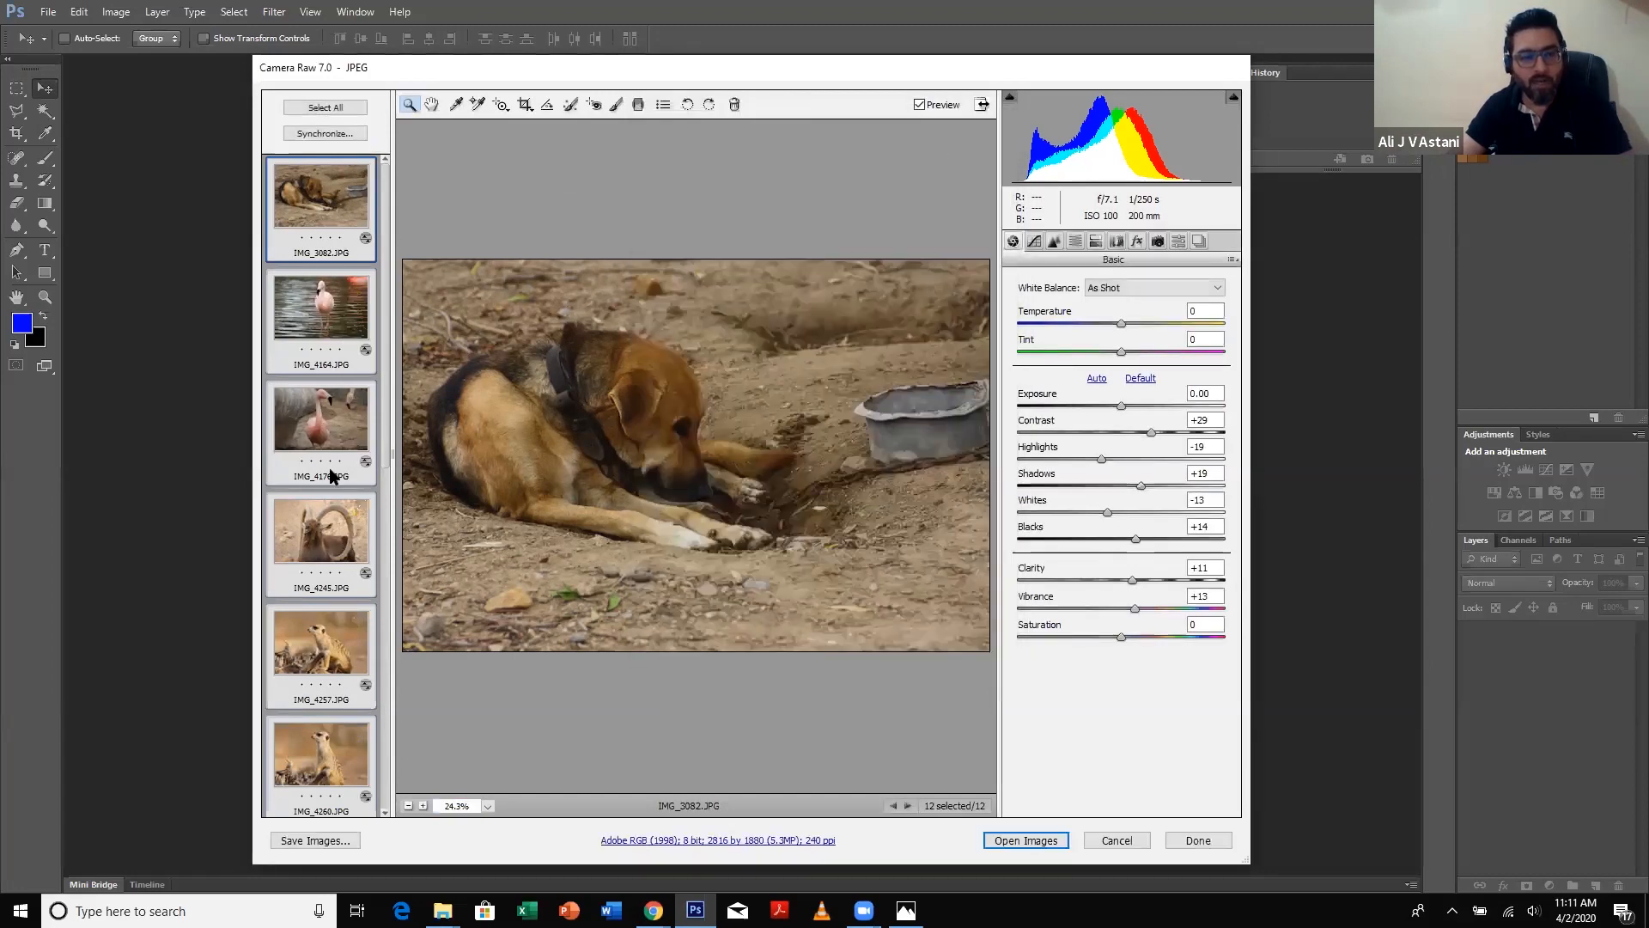
scroll(325, 648, down, 1)
scroll(322, 650, down, 7)
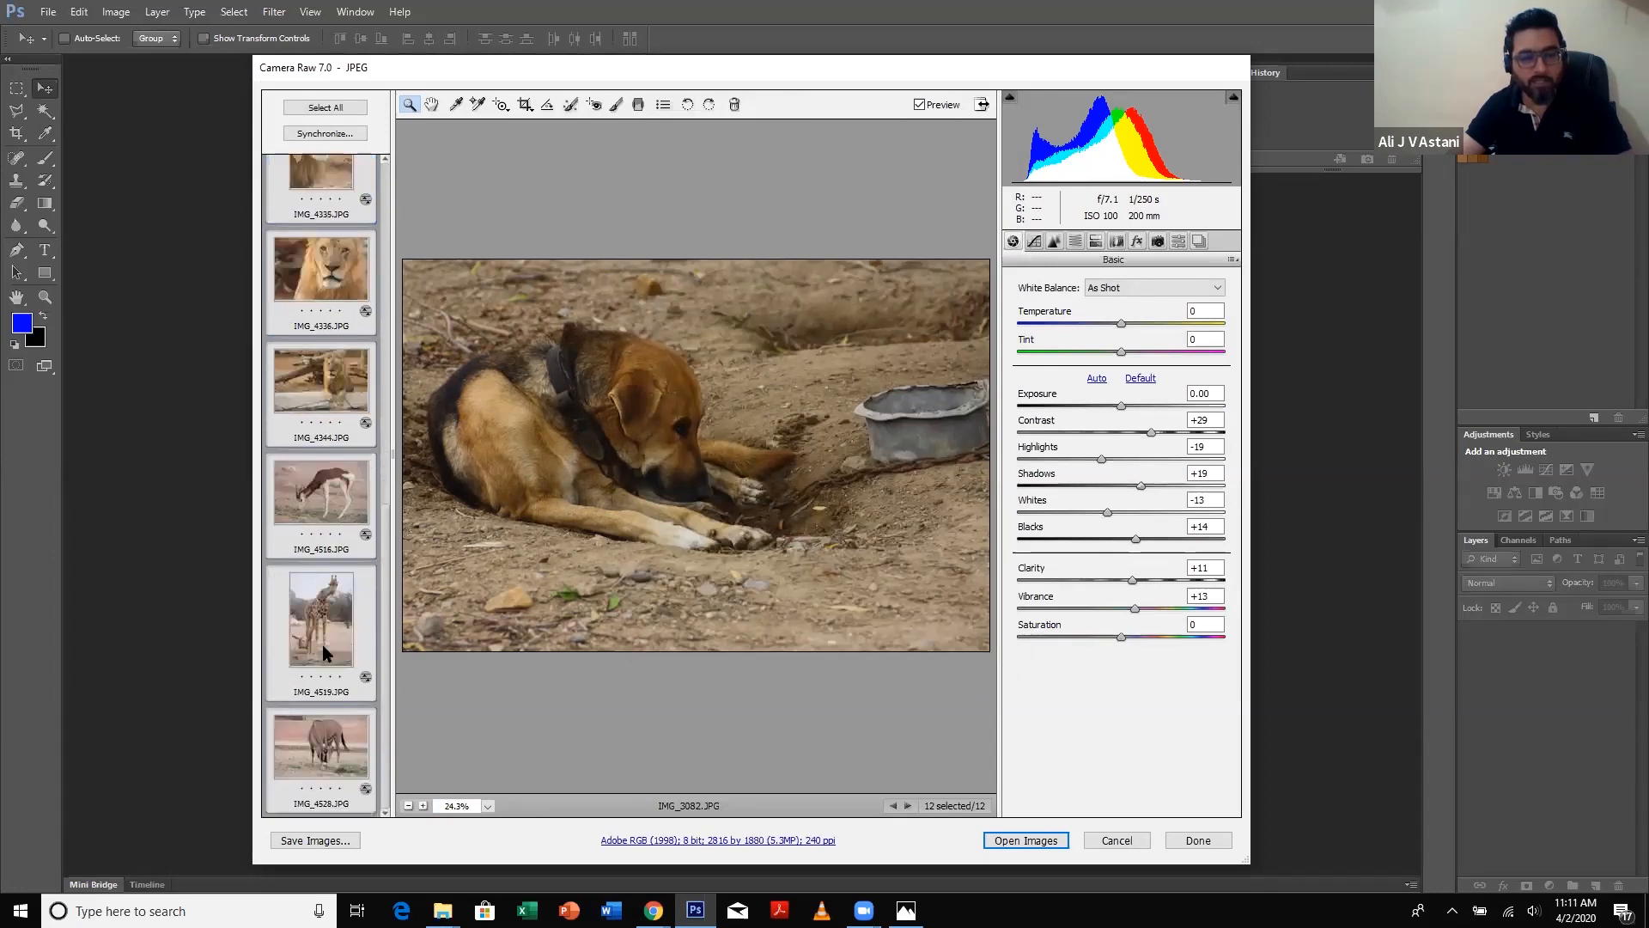
scroll(331, 618, up, 7)
scroll(333, 612, up, 4)
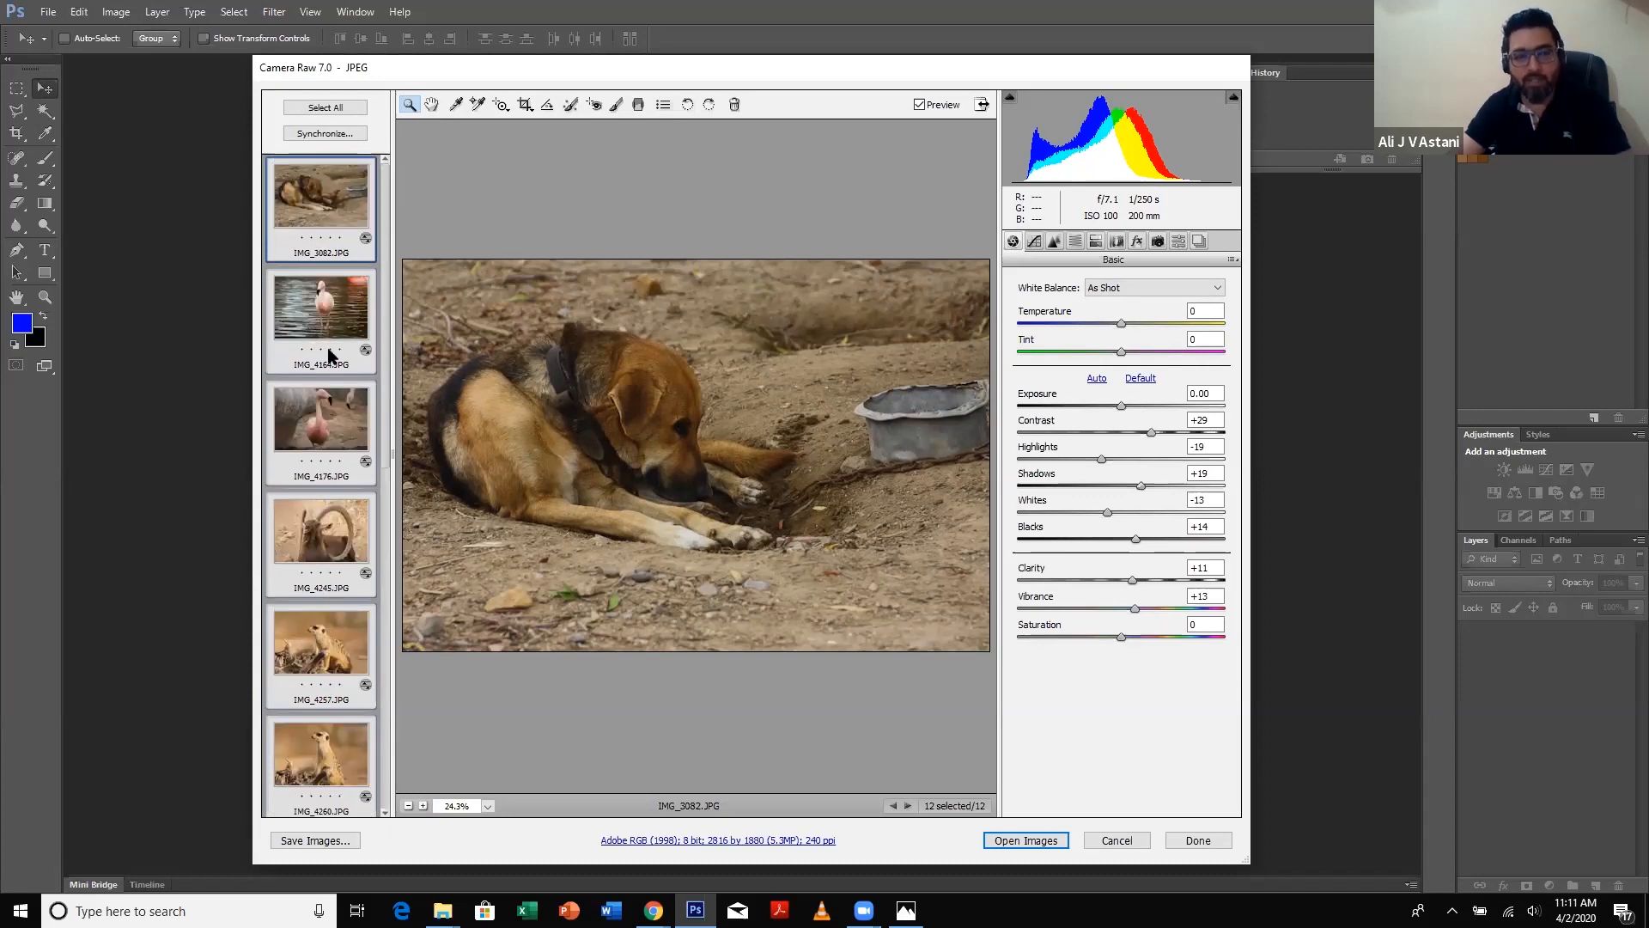
- Set Contrast to +88 and Saturation to -100 on the dog photo IMG_3082 alone
click(327, 205)
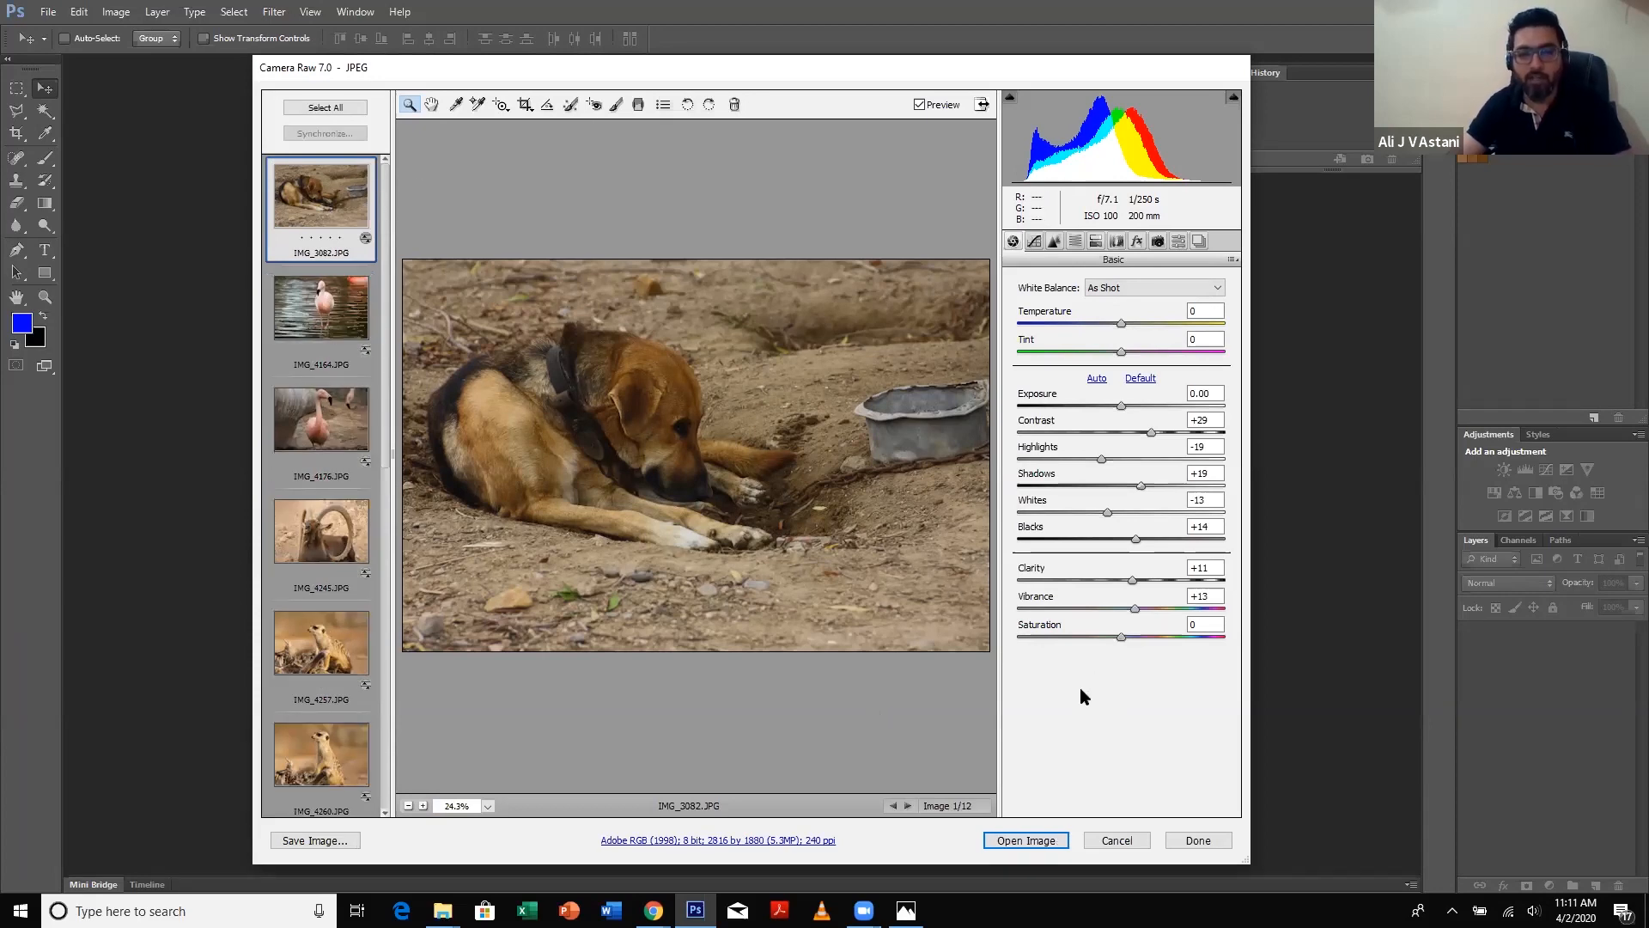
click(1212, 432)
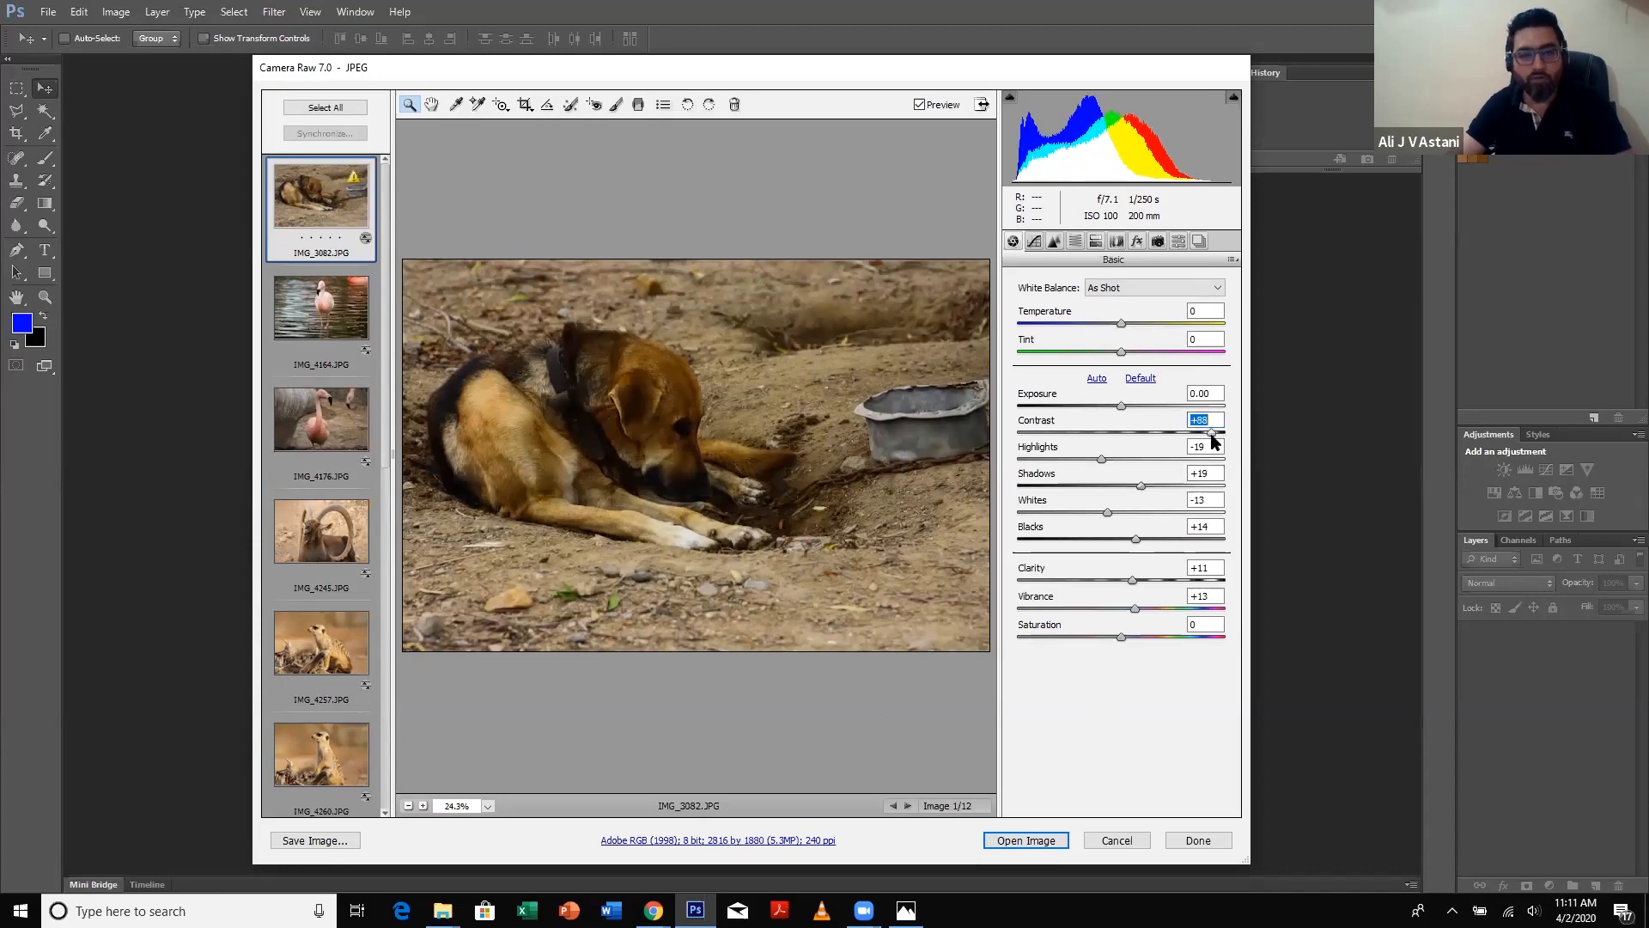
key(Tab)
key(Tab)
key(Tab)
key(Tab)
key(Tab)
key(Tab)
key(Tab)
drag(1003, 642, 994, 644)
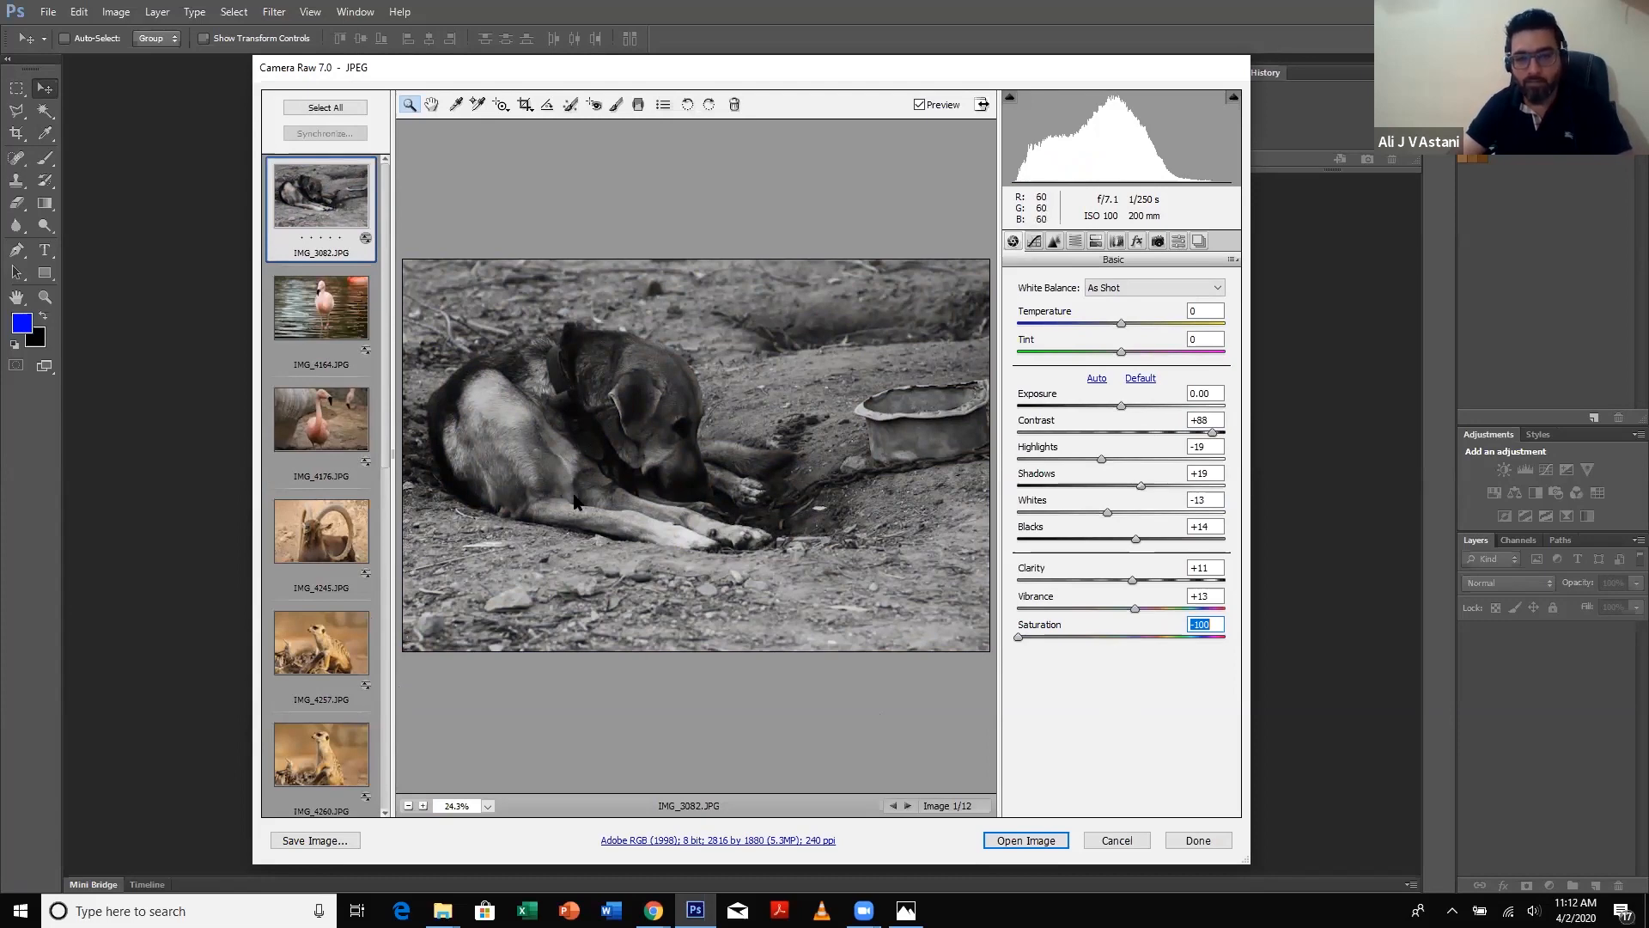
- Lighten the black-and-white dog photo's dark tones with Shadows +53 and Blacks +55
click(1175, 486)
click(1159, 538)
click(1176, 538)
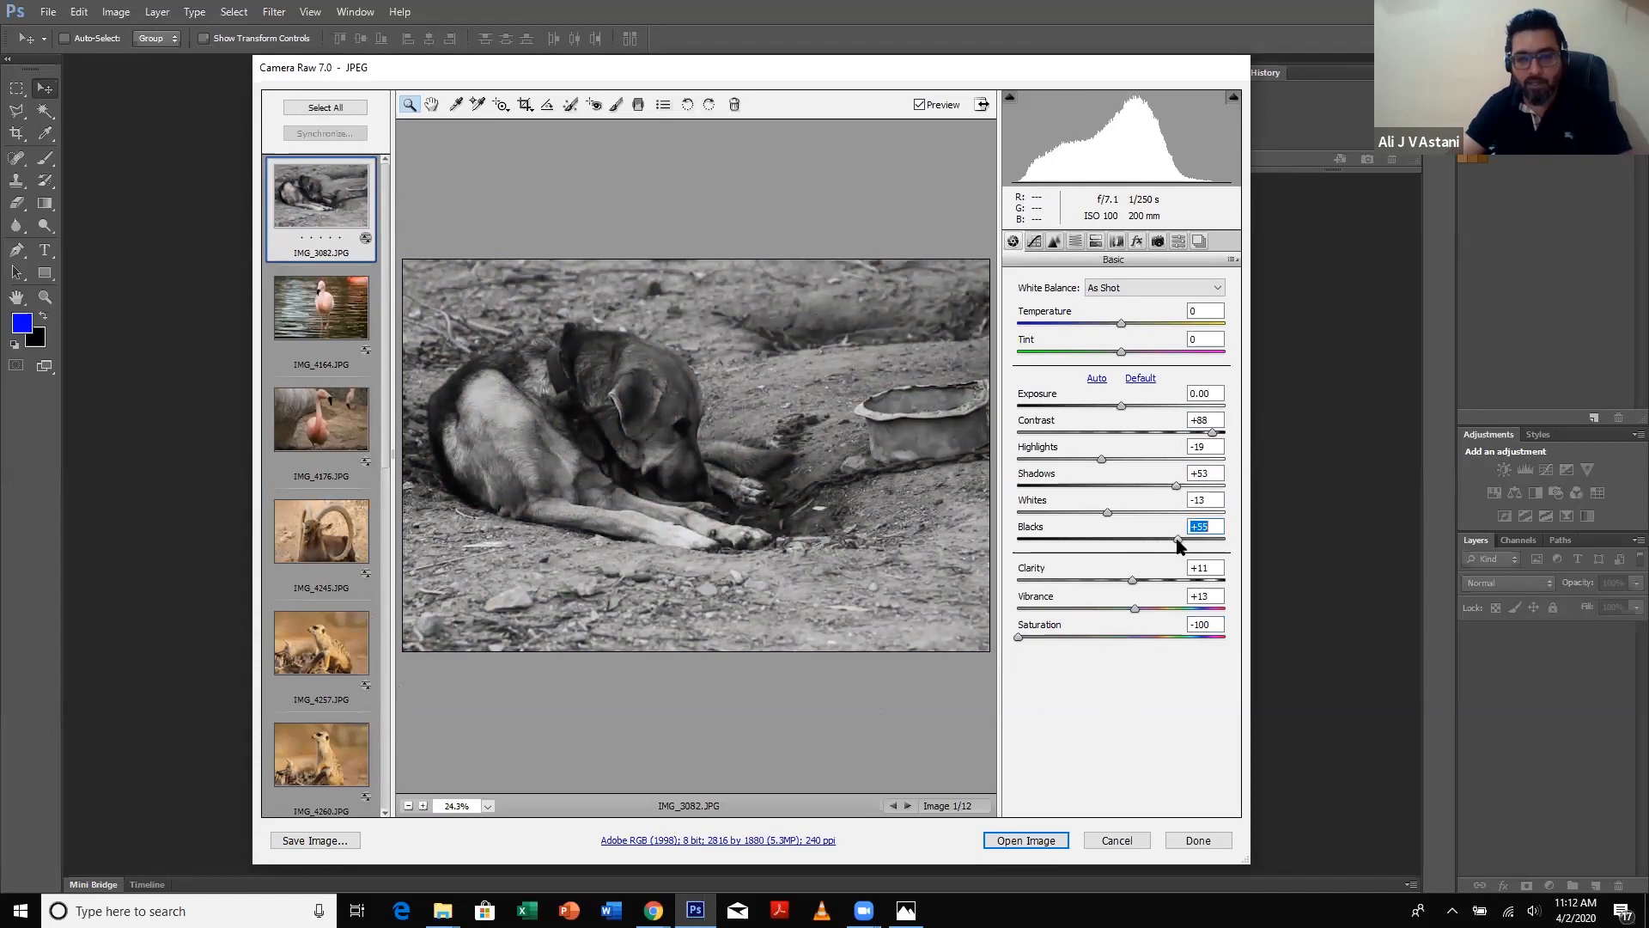
- Synchronize the dog photo's black-and-white settings to all twelve photos, keeping the preset choice of settings
click(315, 110)
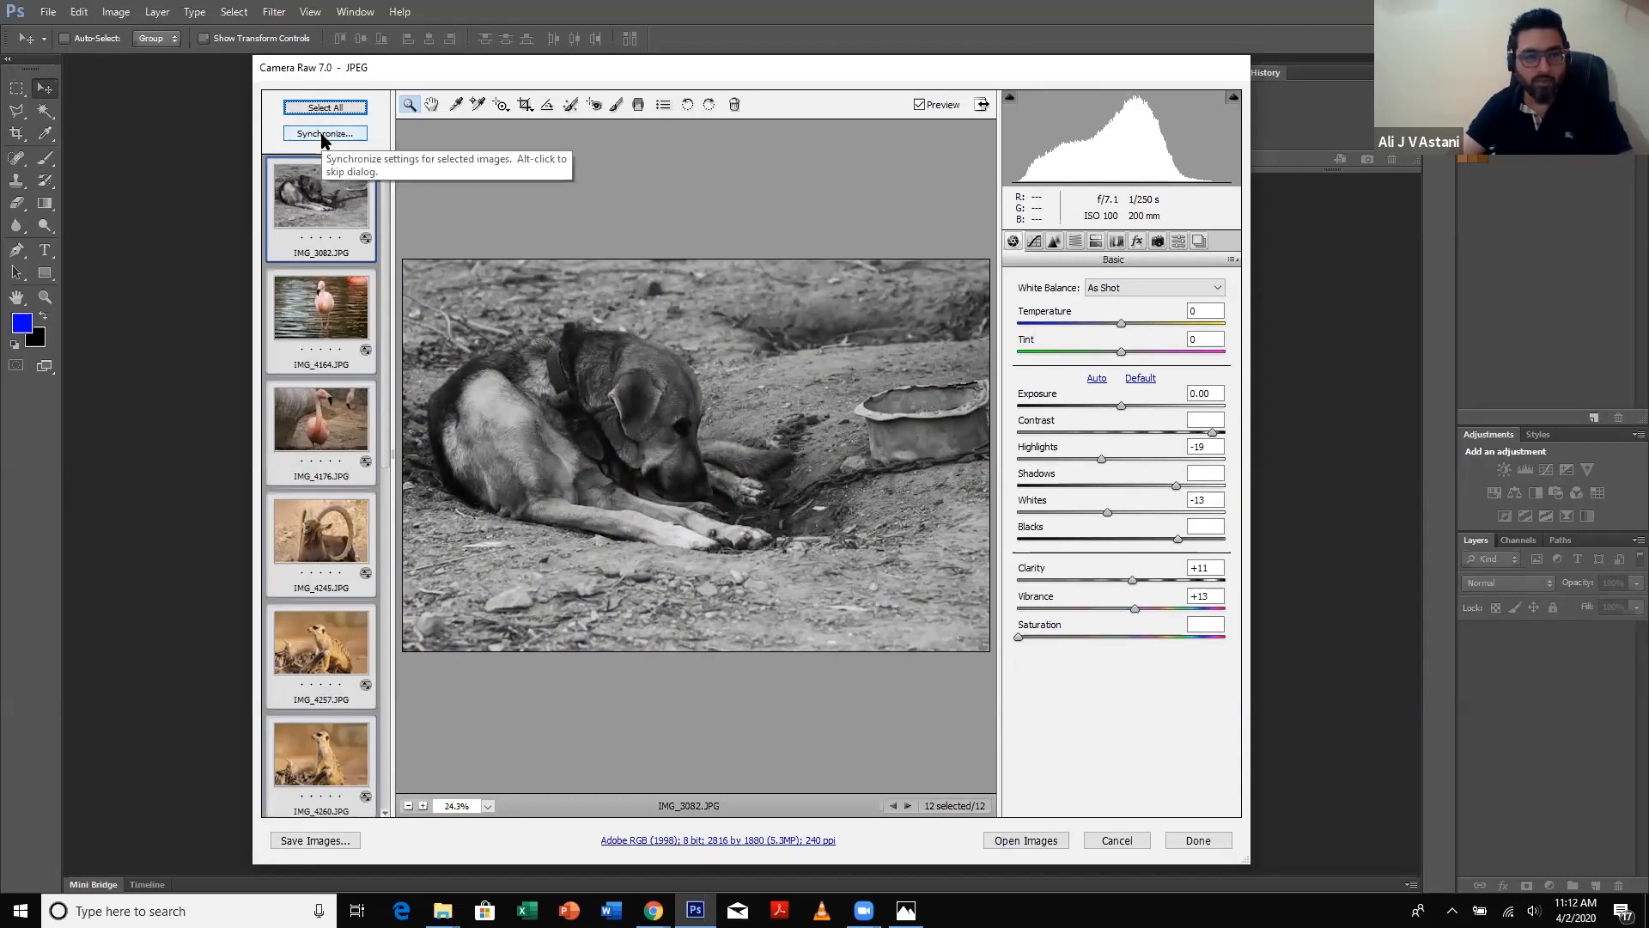
click(324, 134)
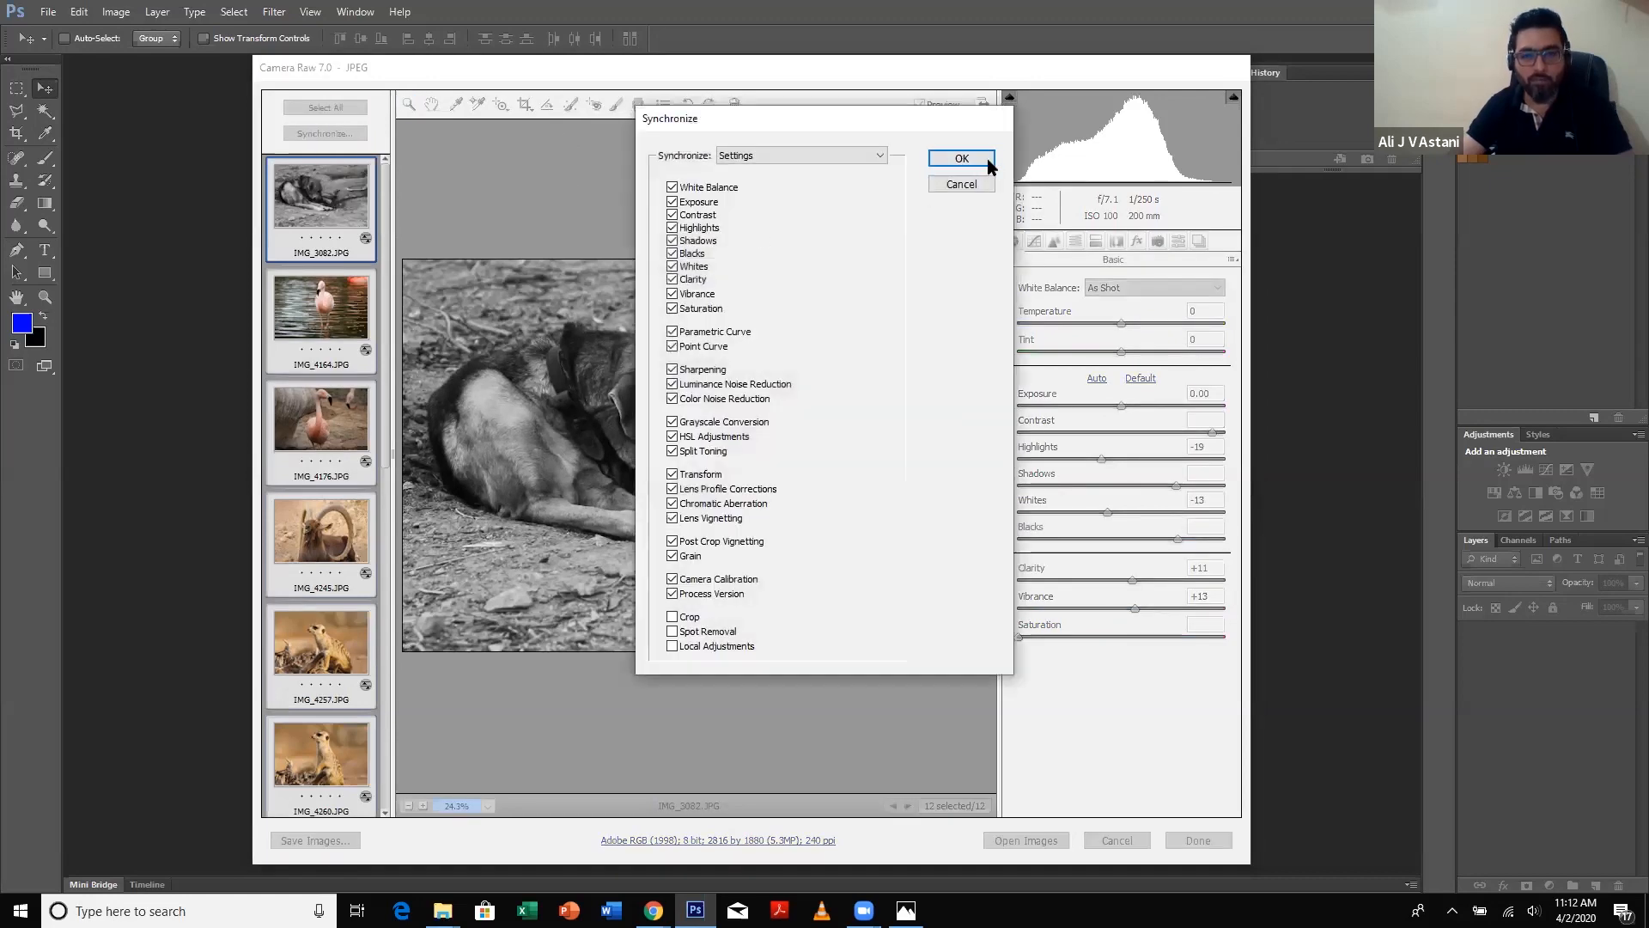
click(987, 158)
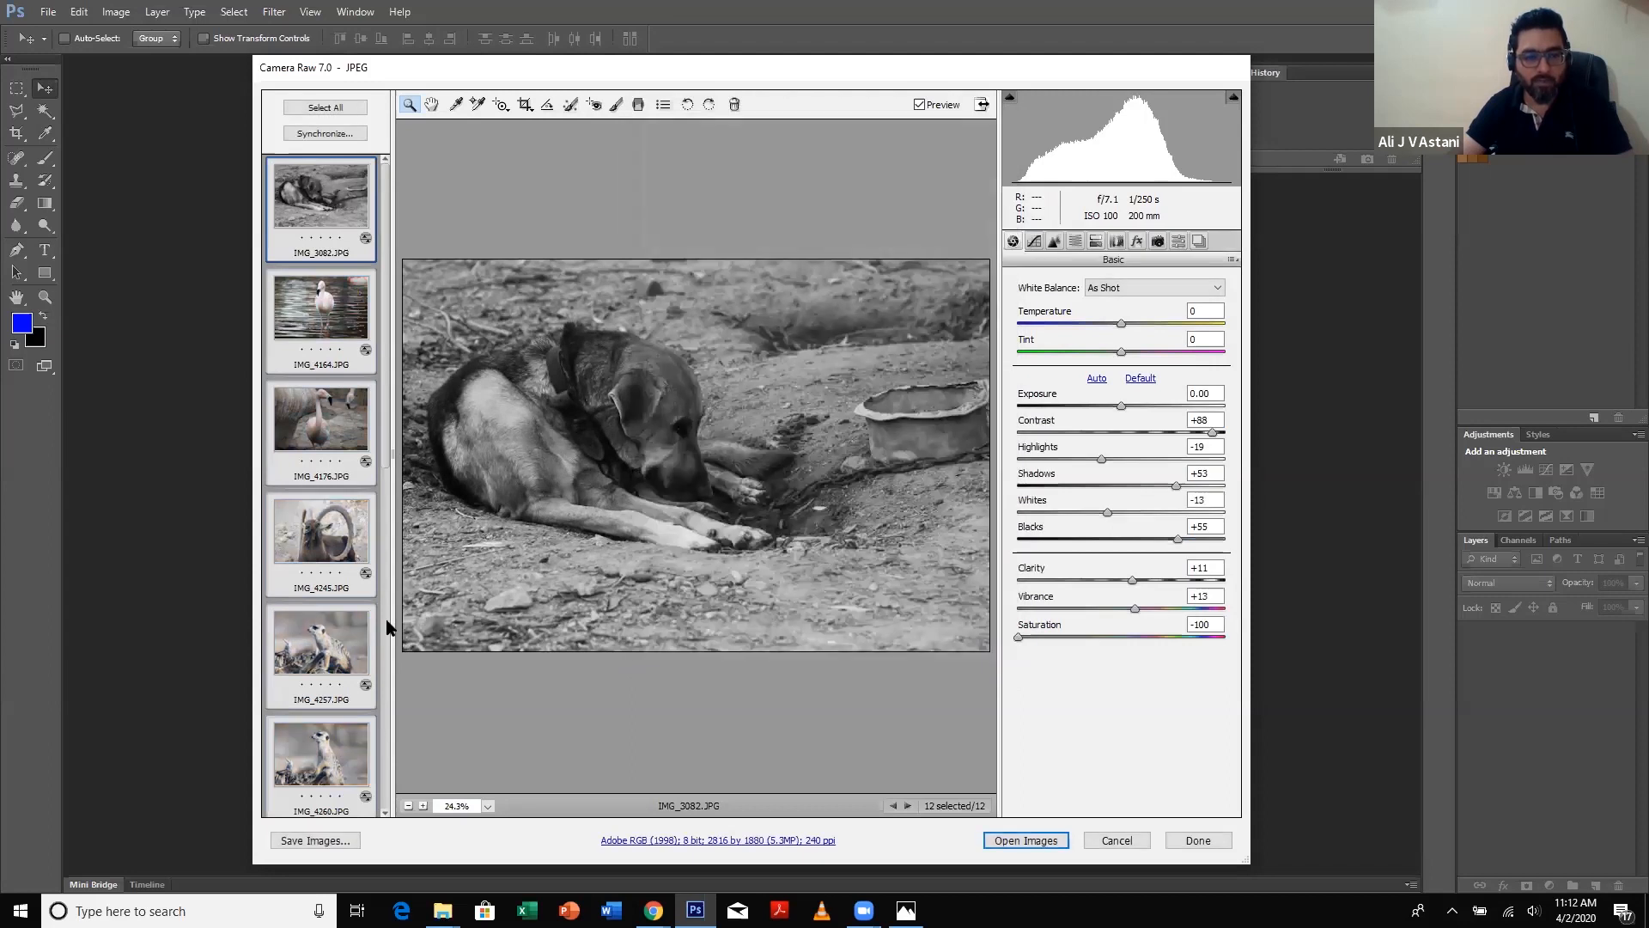
scroll(331, 631, down, 10)
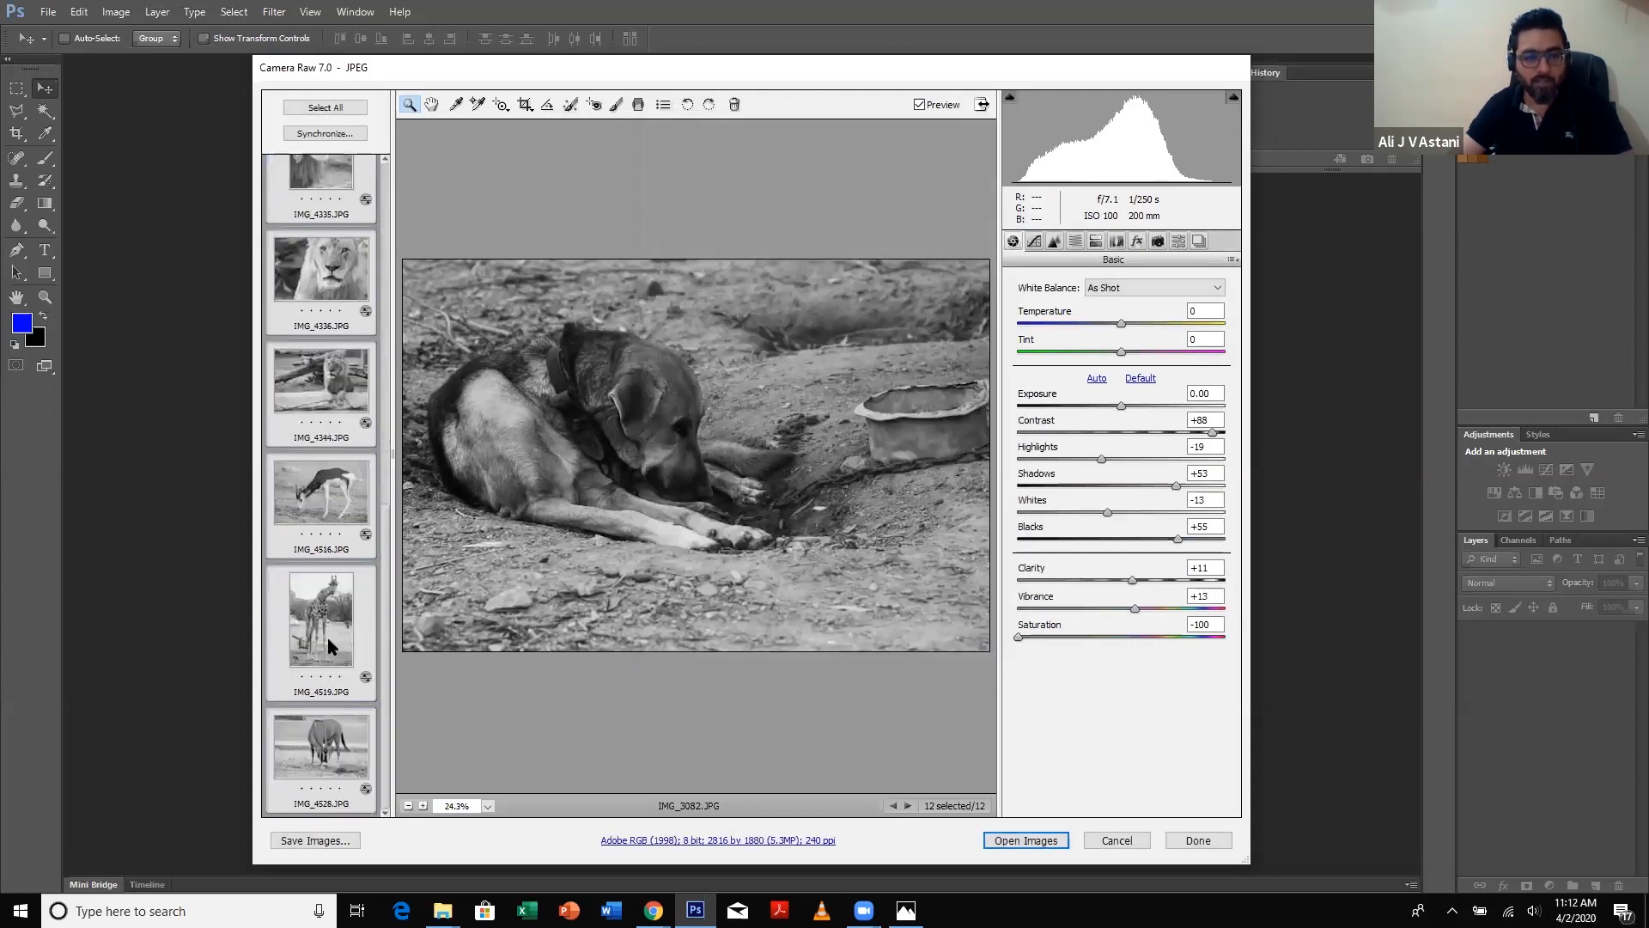
- Examine the synchronized photos one by one from the oryx IMG_4528 back to the ibex IMG_4245, and return to the oryx
click(323, 769)
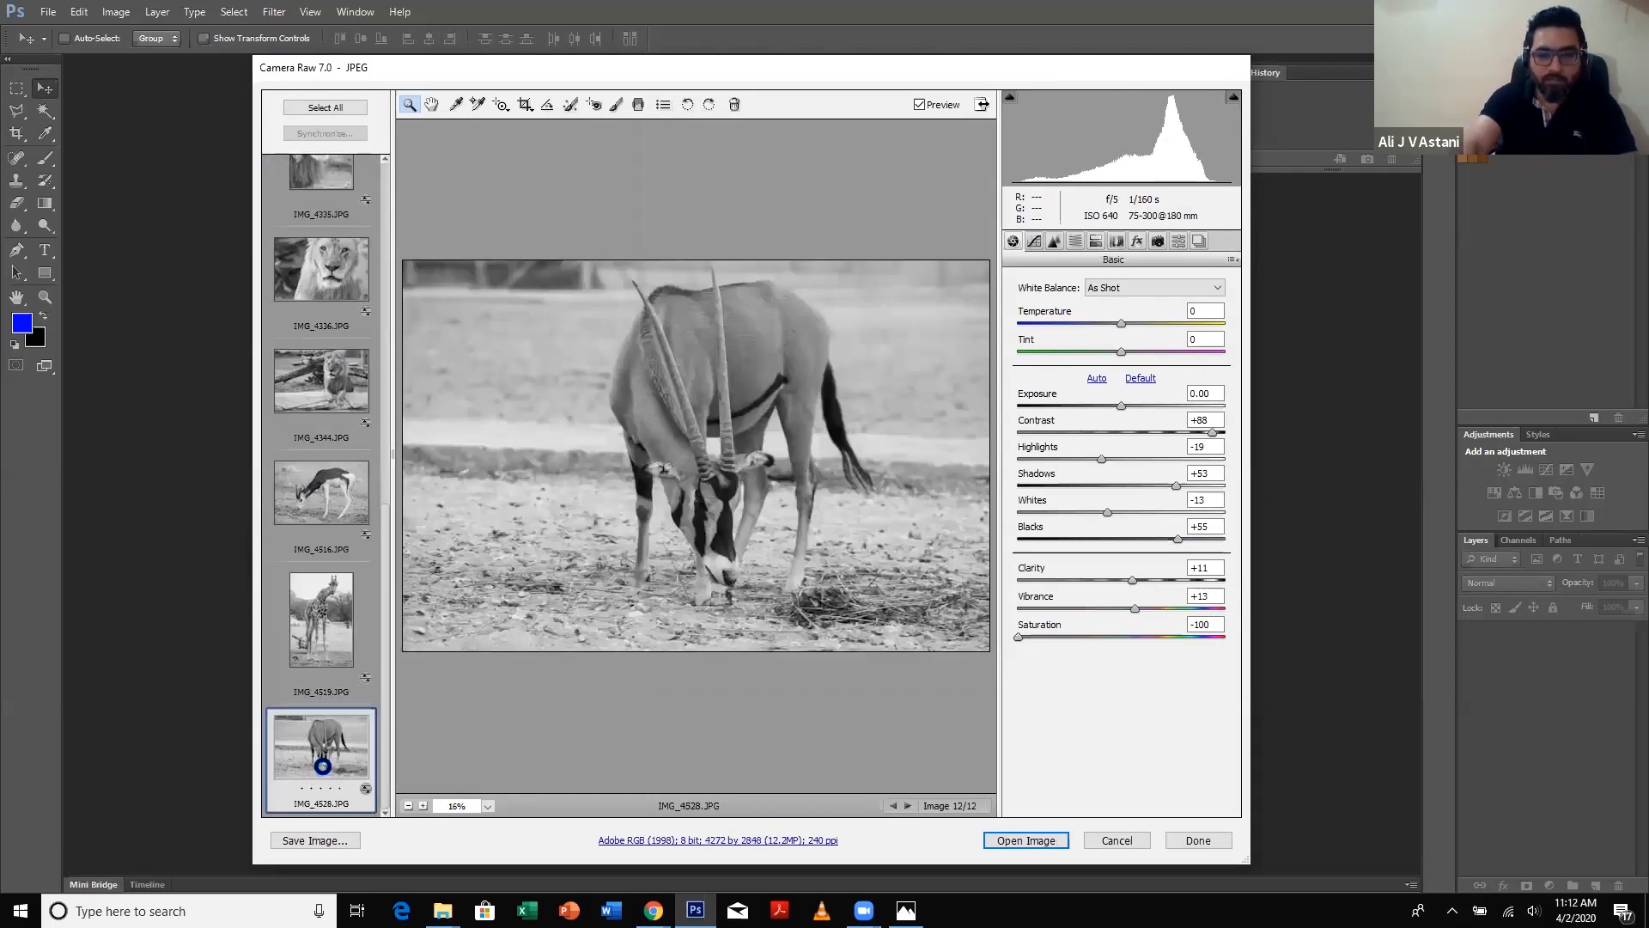
key(Up)
click(323, 767)
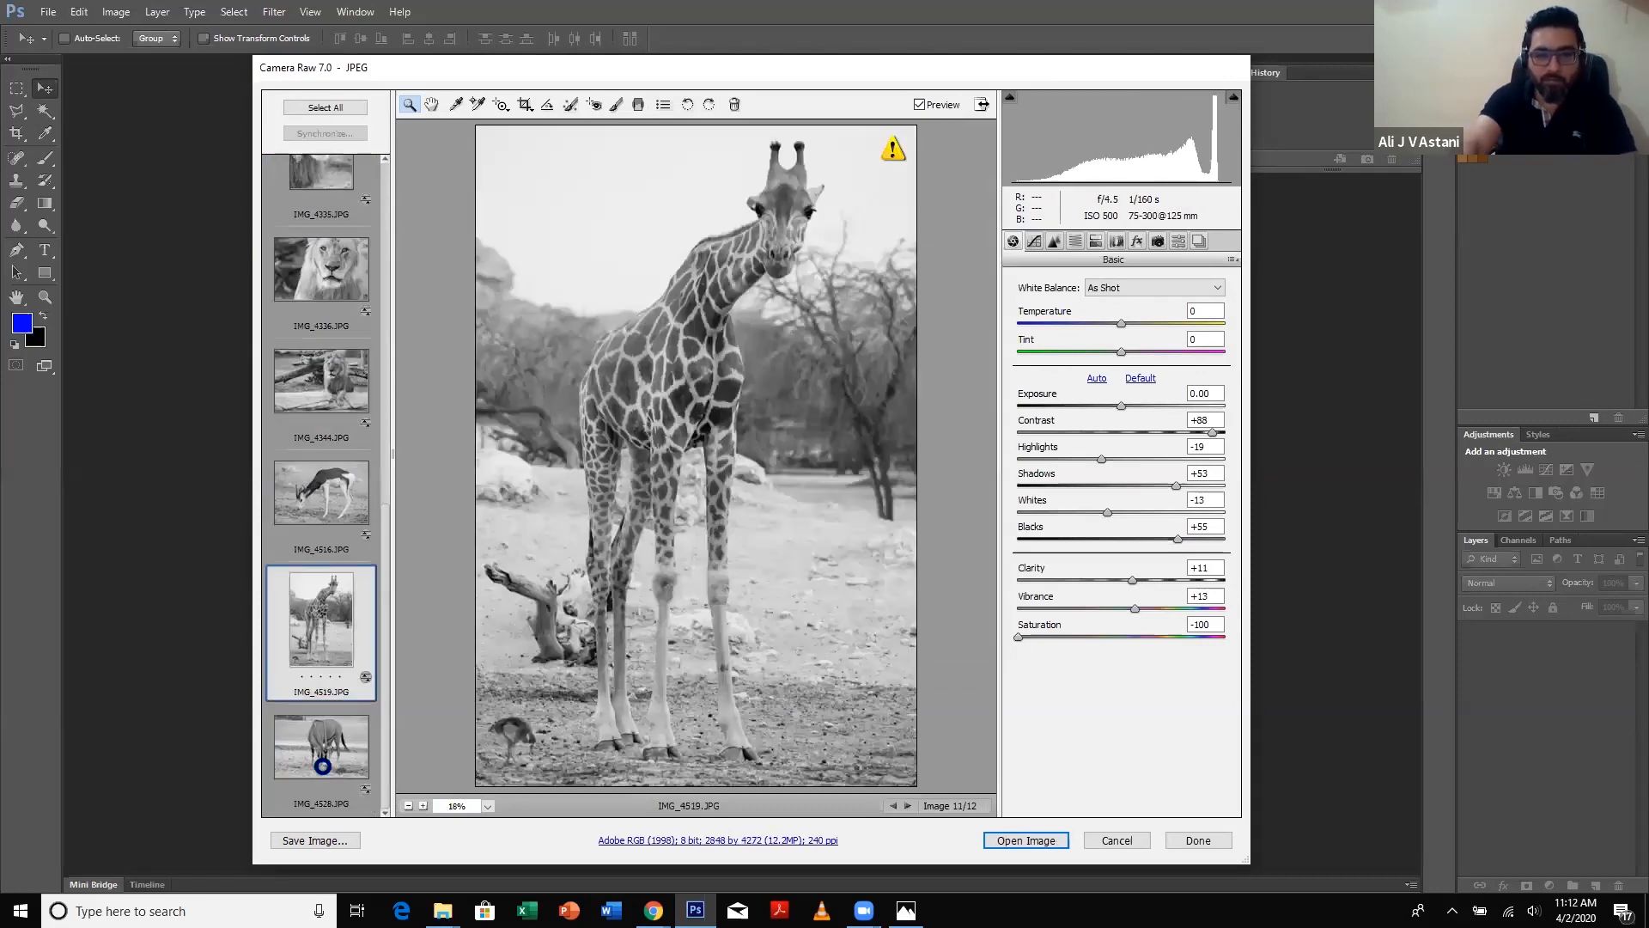
key(Up)
key(Up)
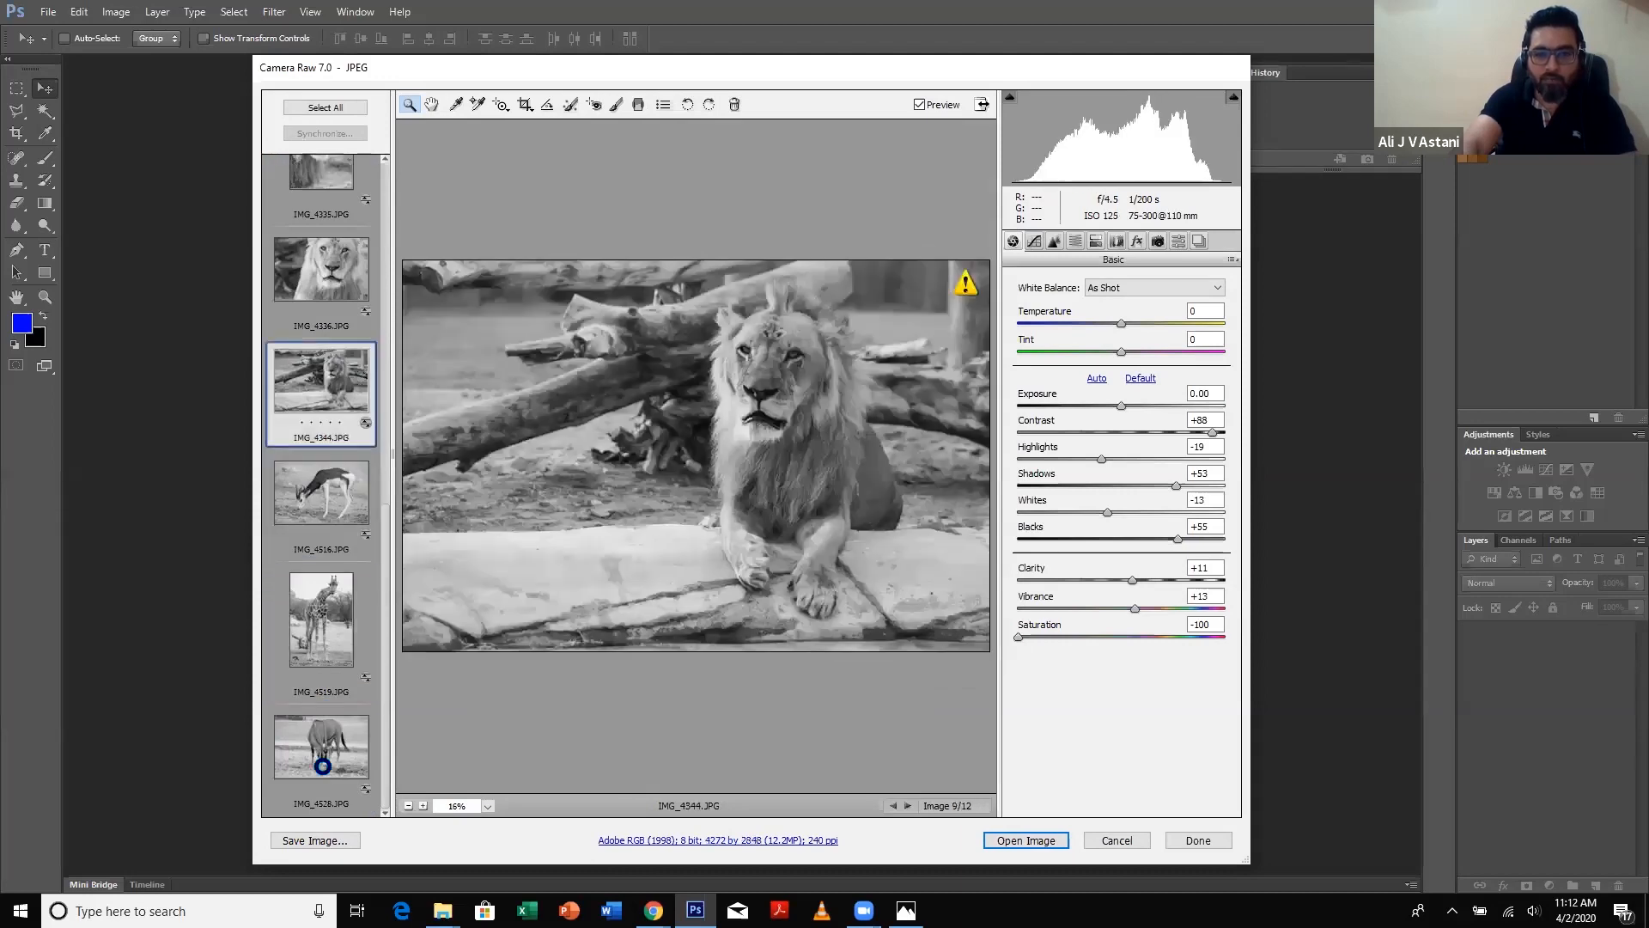
key(Up)
key(Up)
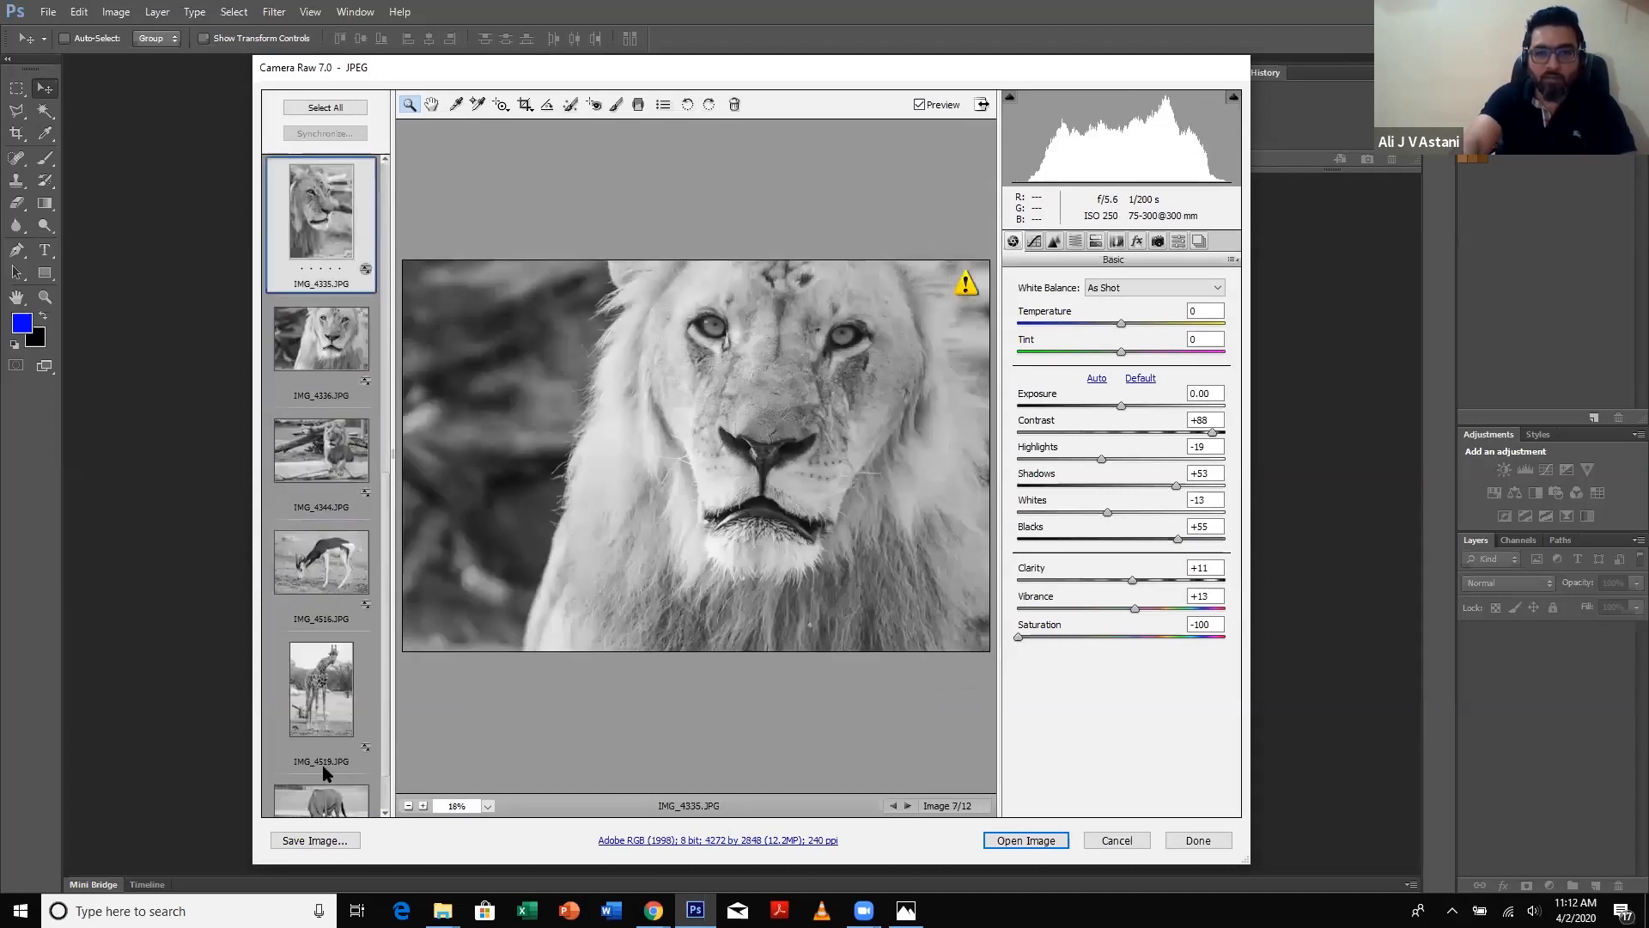
key(Up)
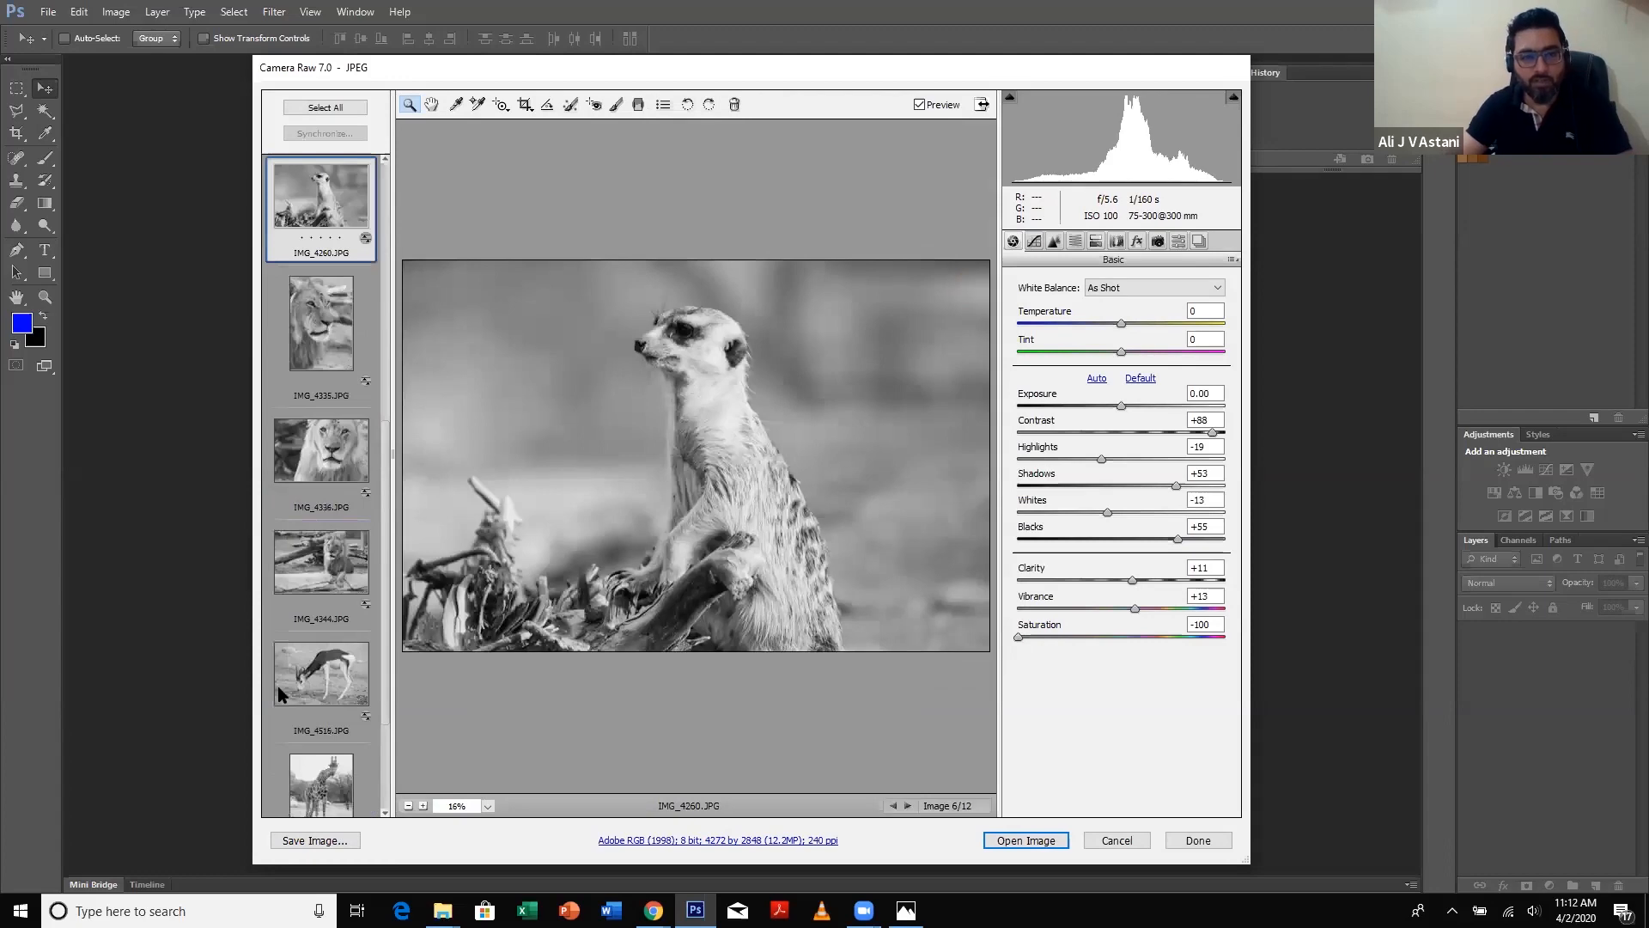
key(Up)
key(Up)
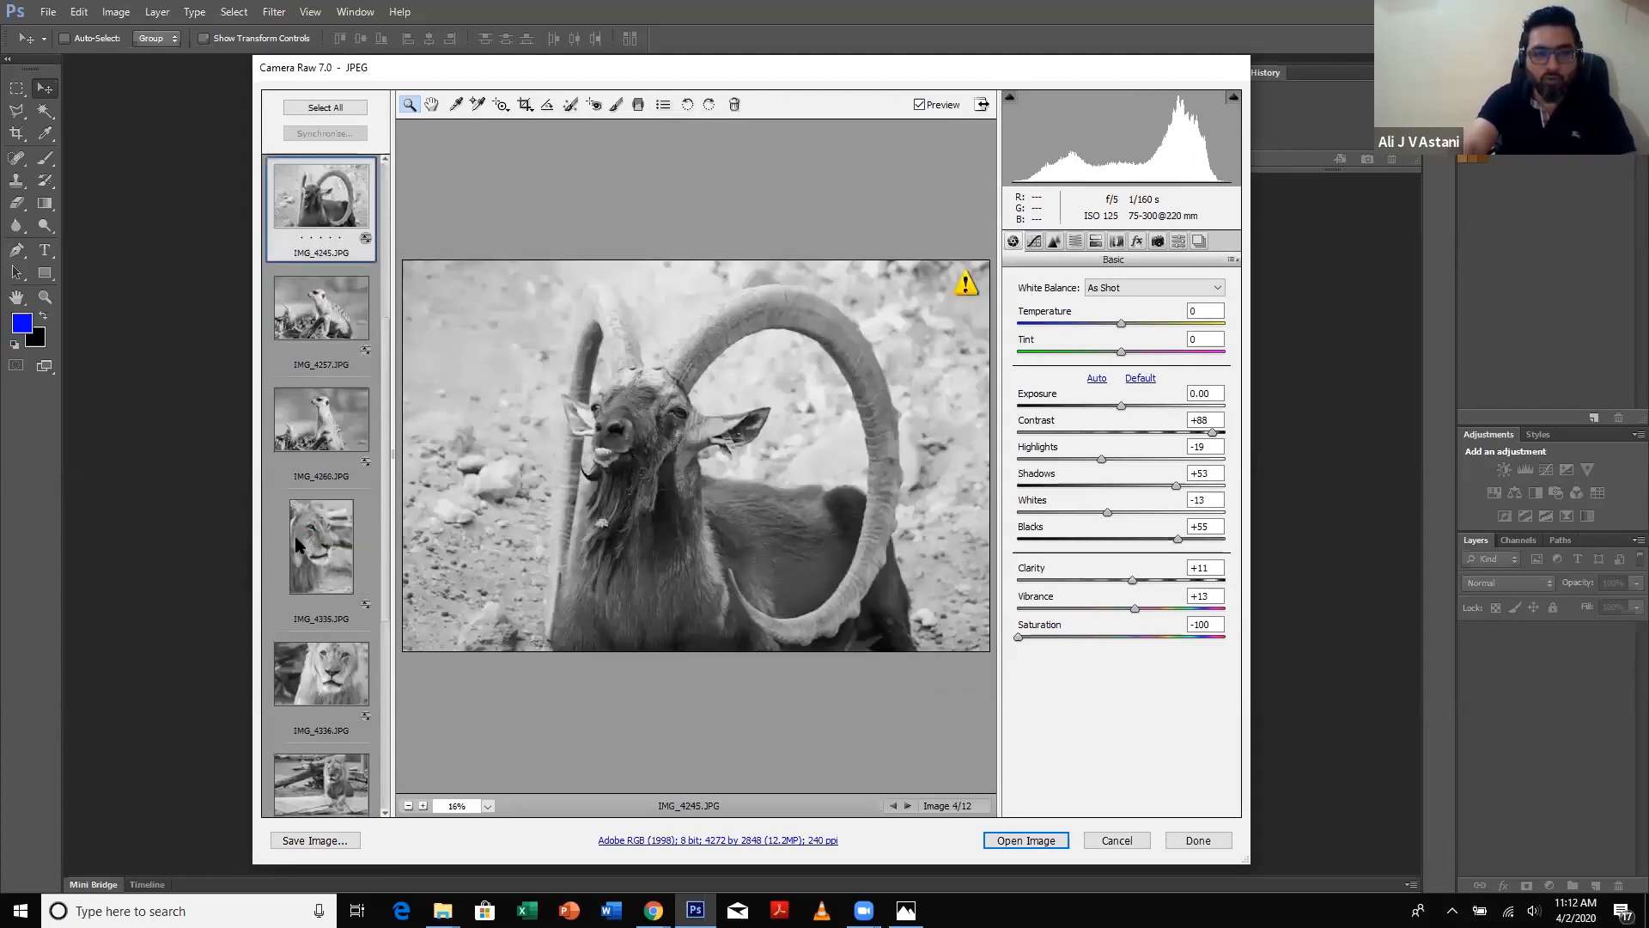
key(Down)
key(Down)
key(Down)
key(Down)
key(Down)
key(Down)
key(Down)
key(Down)
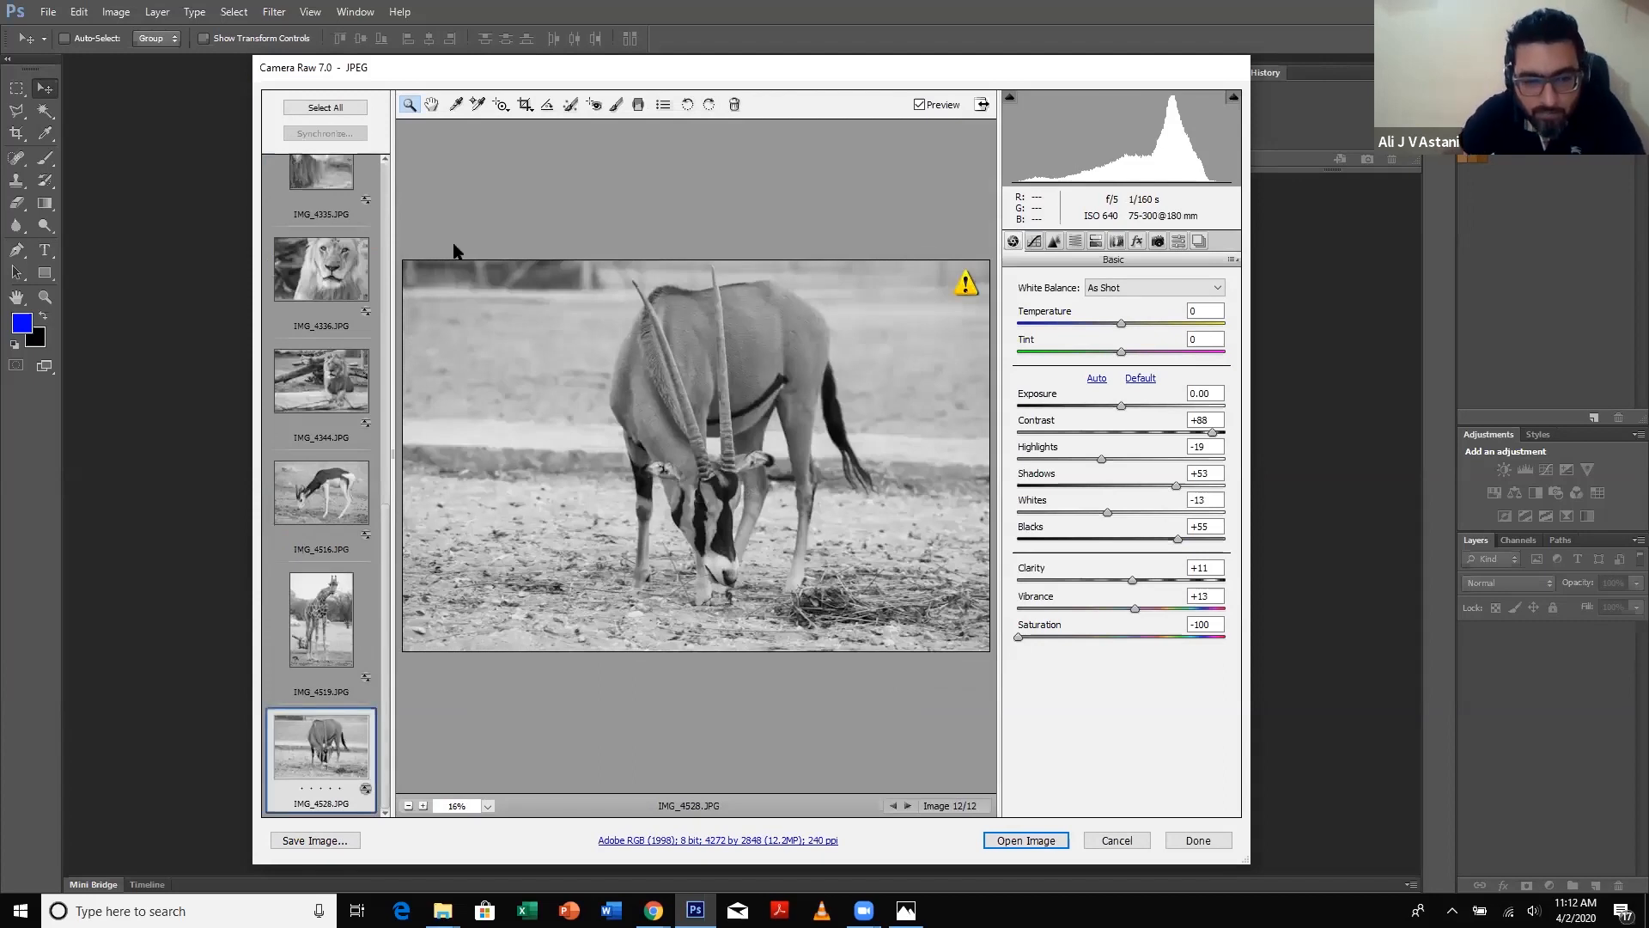
- Examine the black-and-white treatment on the giraffe IMG_4519, the dog, both flamingo photos and the ibex IMG_4245
key(alt+Tab)
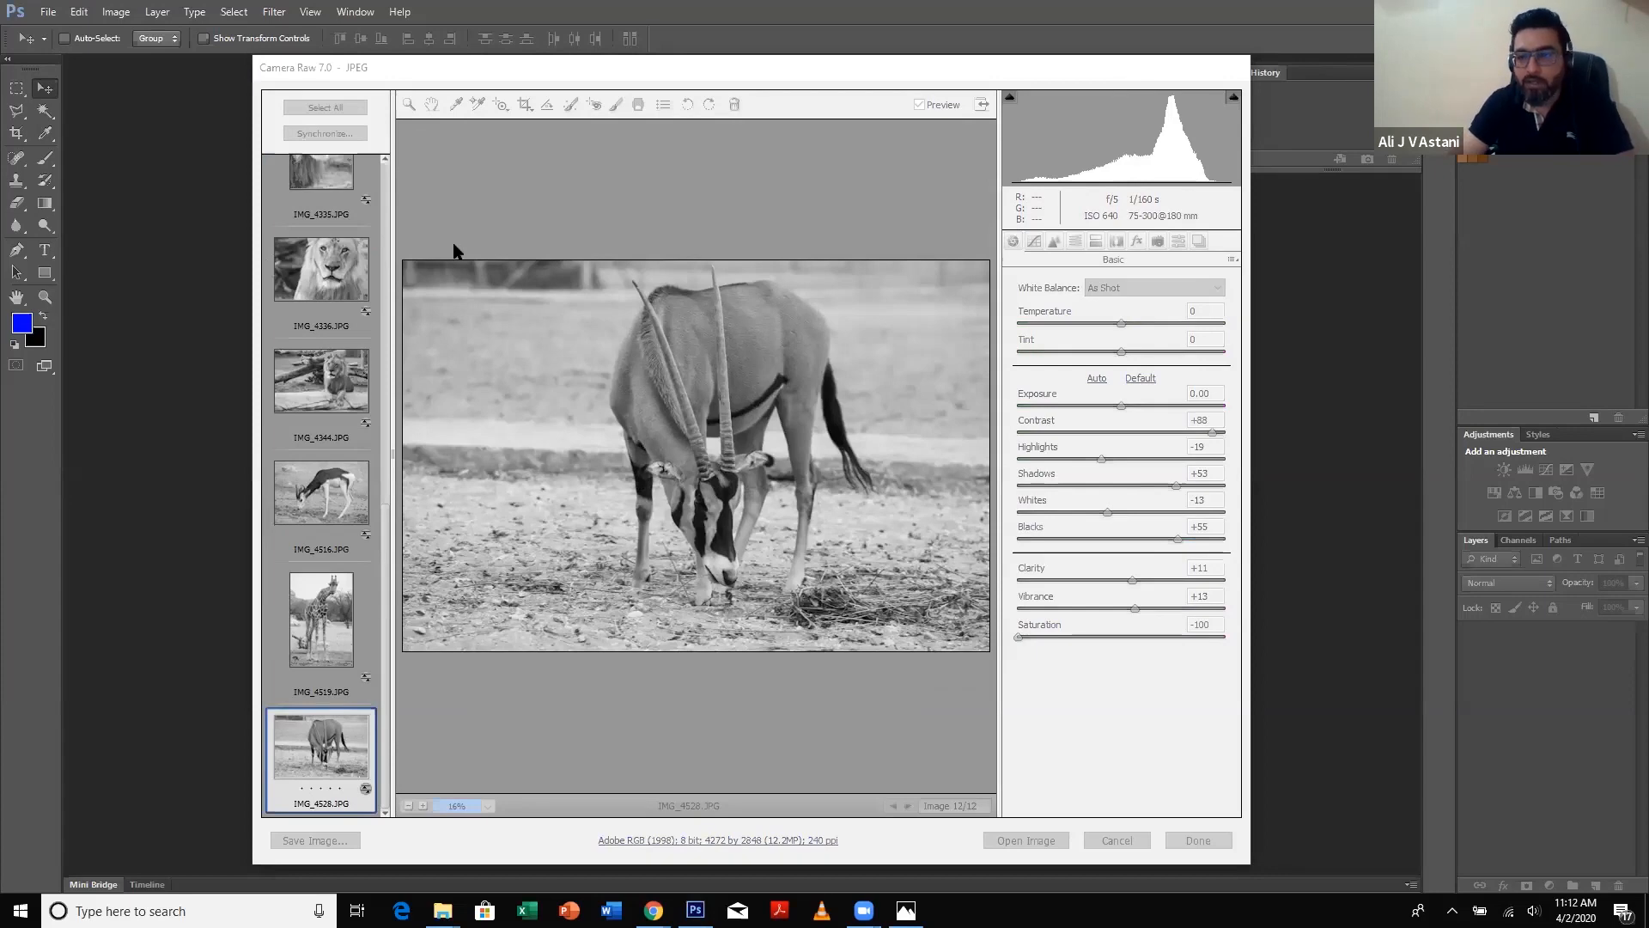
click(322, 608)
click(322, 608)
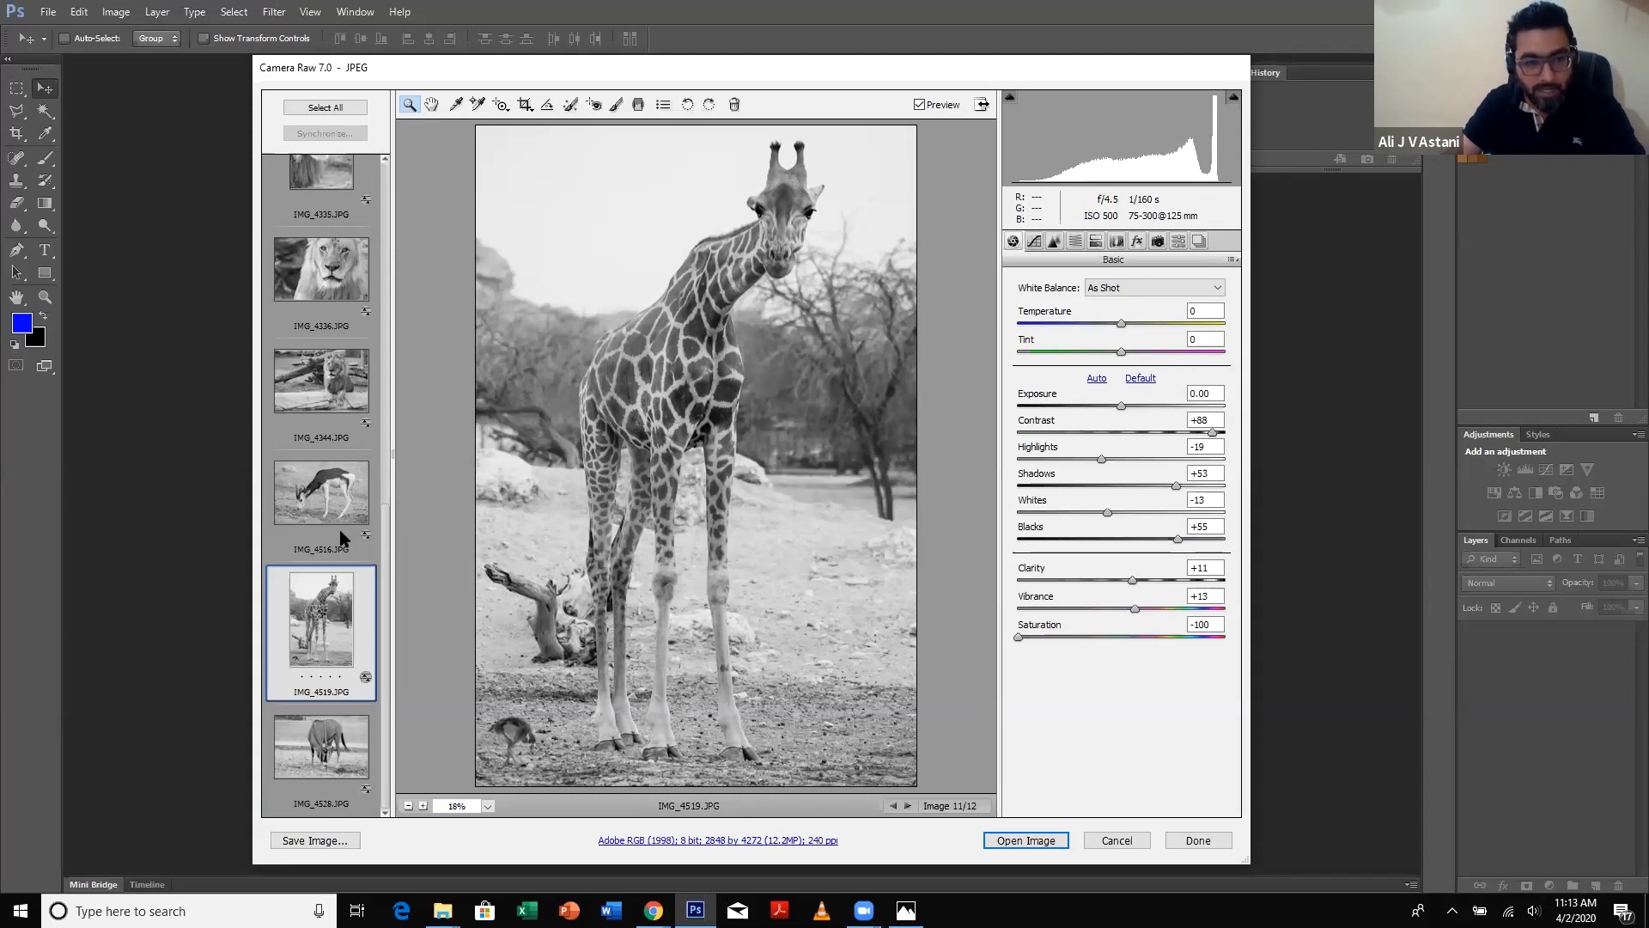
scroll(346, 533, up, 6)
scroll(359, 511, up, 1)
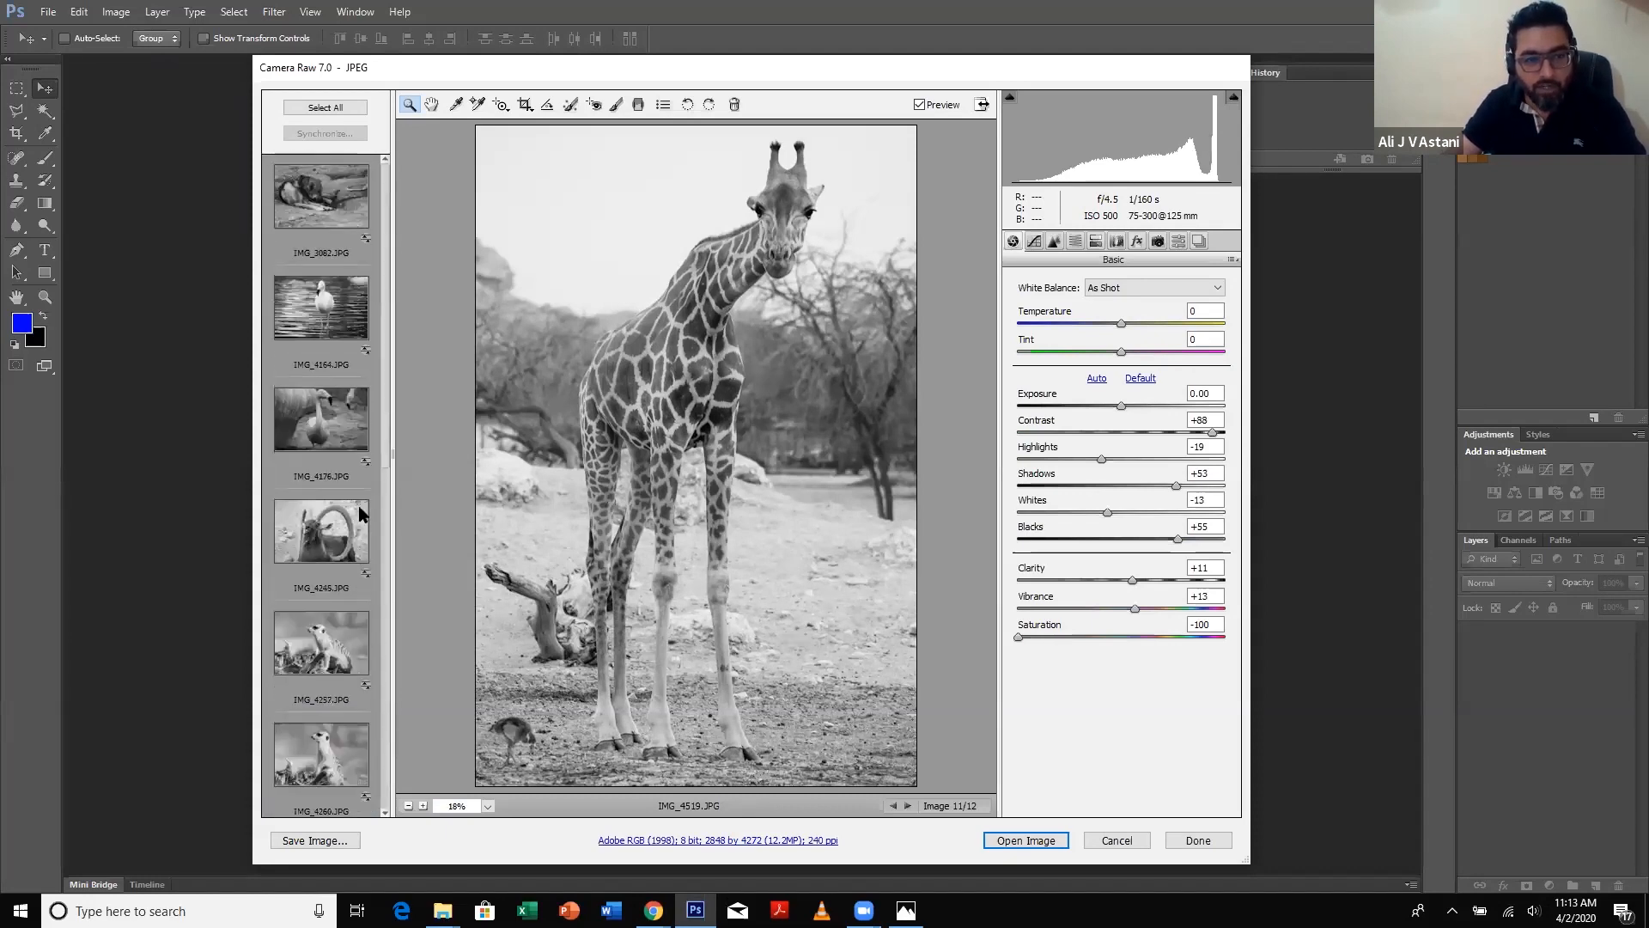
click(329, 211)
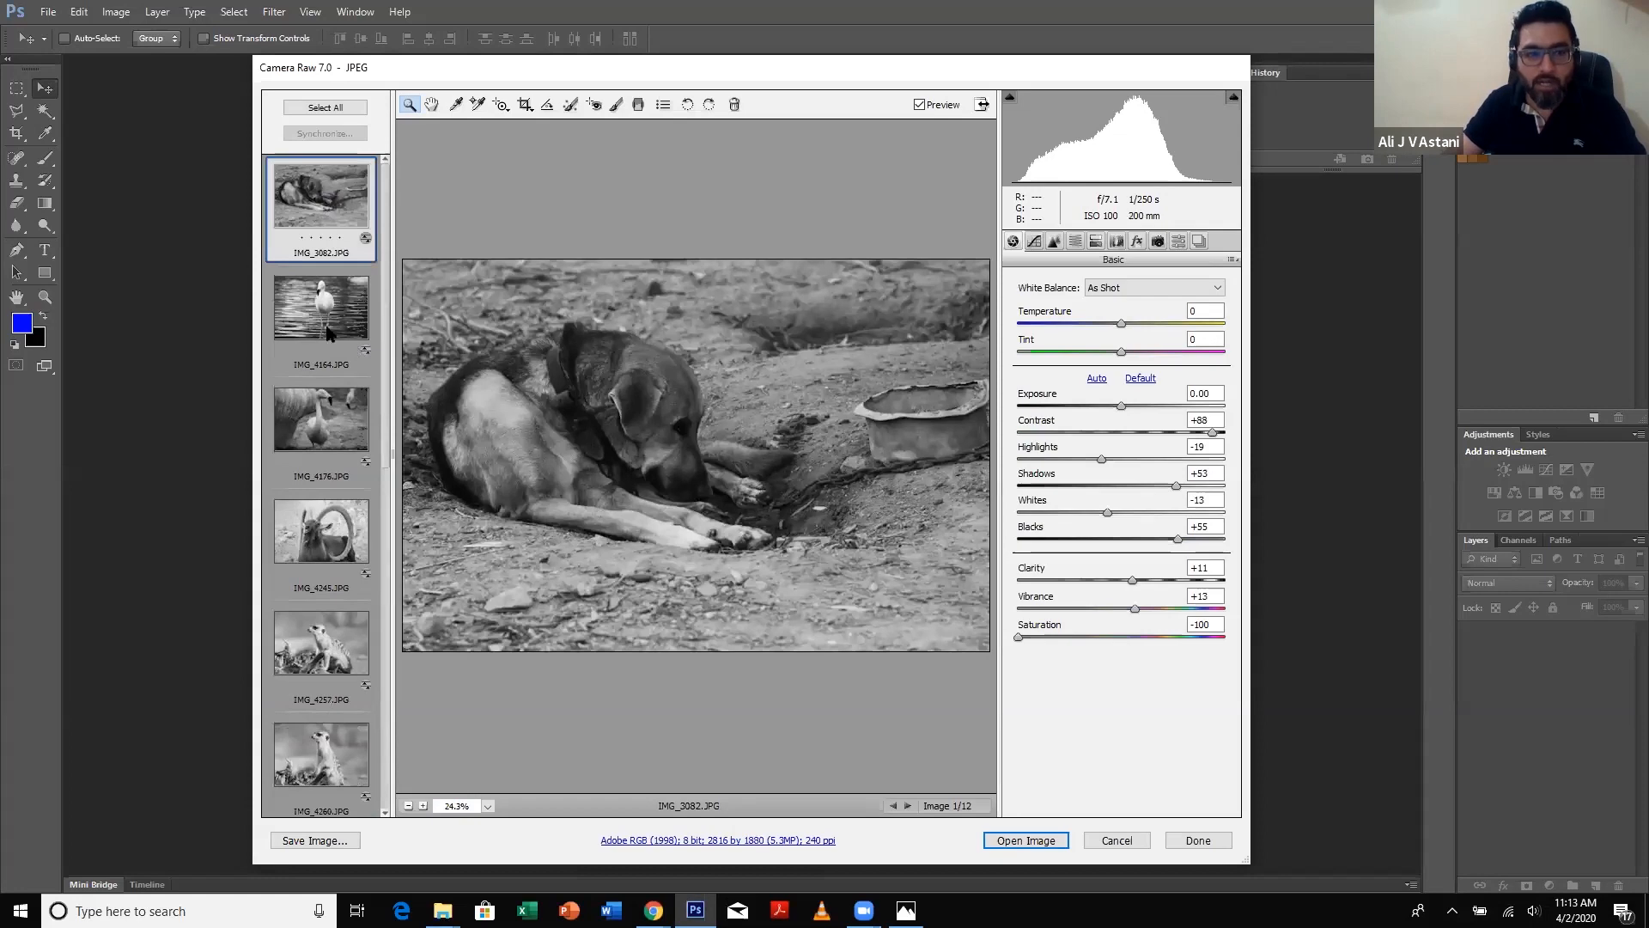
click(327, 316)
click(329, 417)
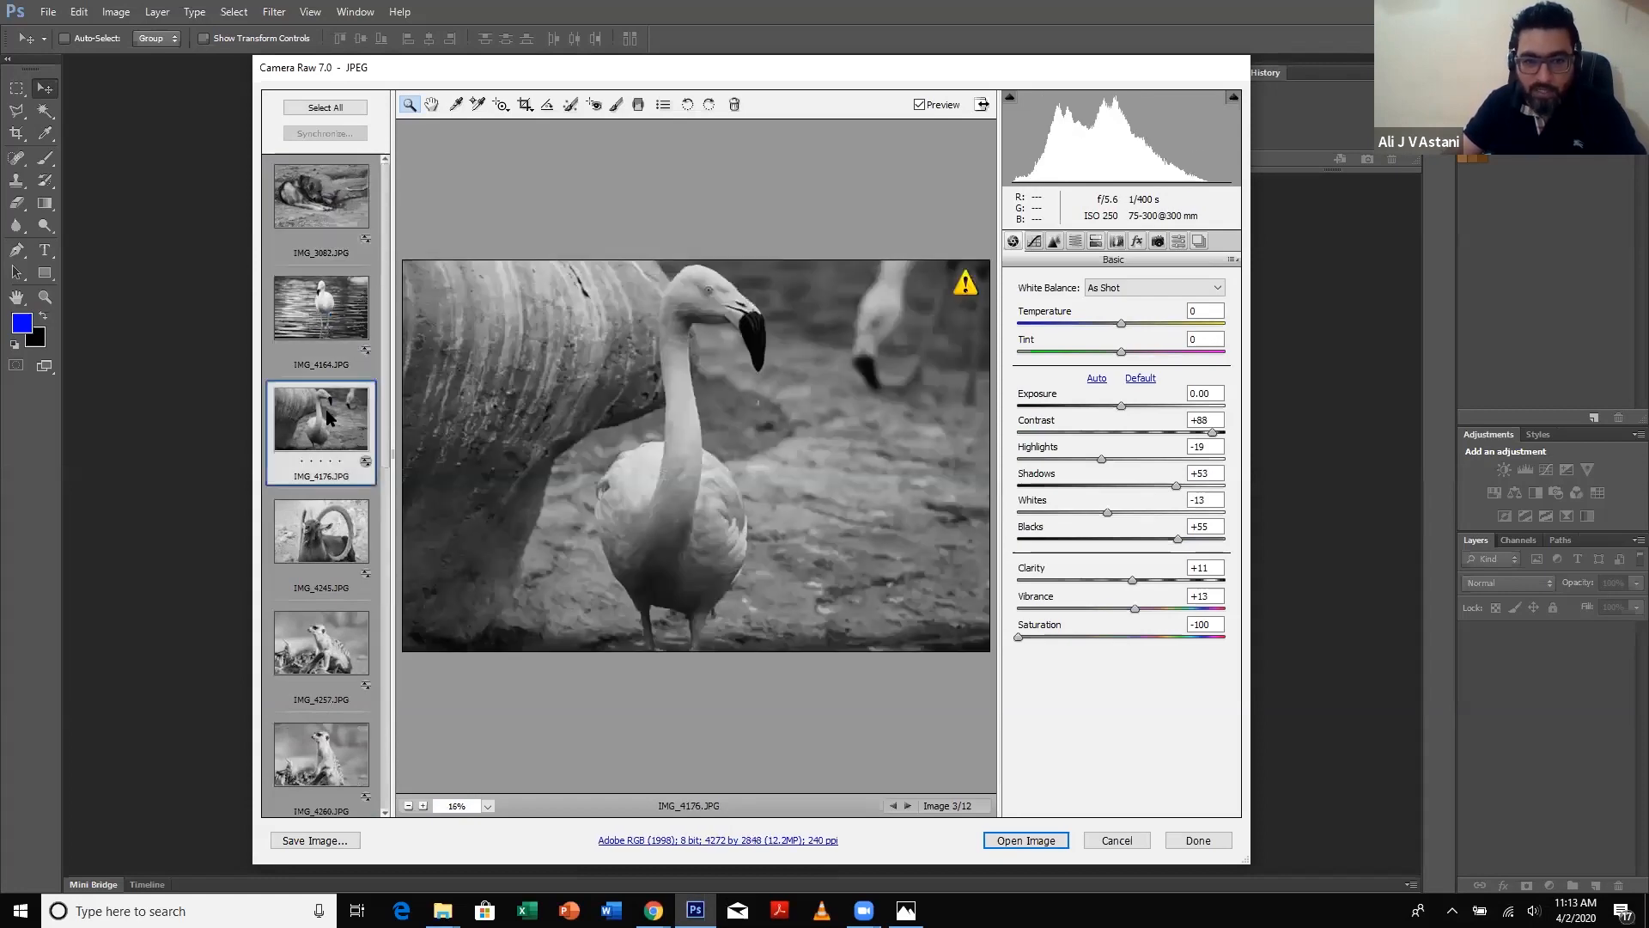
click(327, 527)
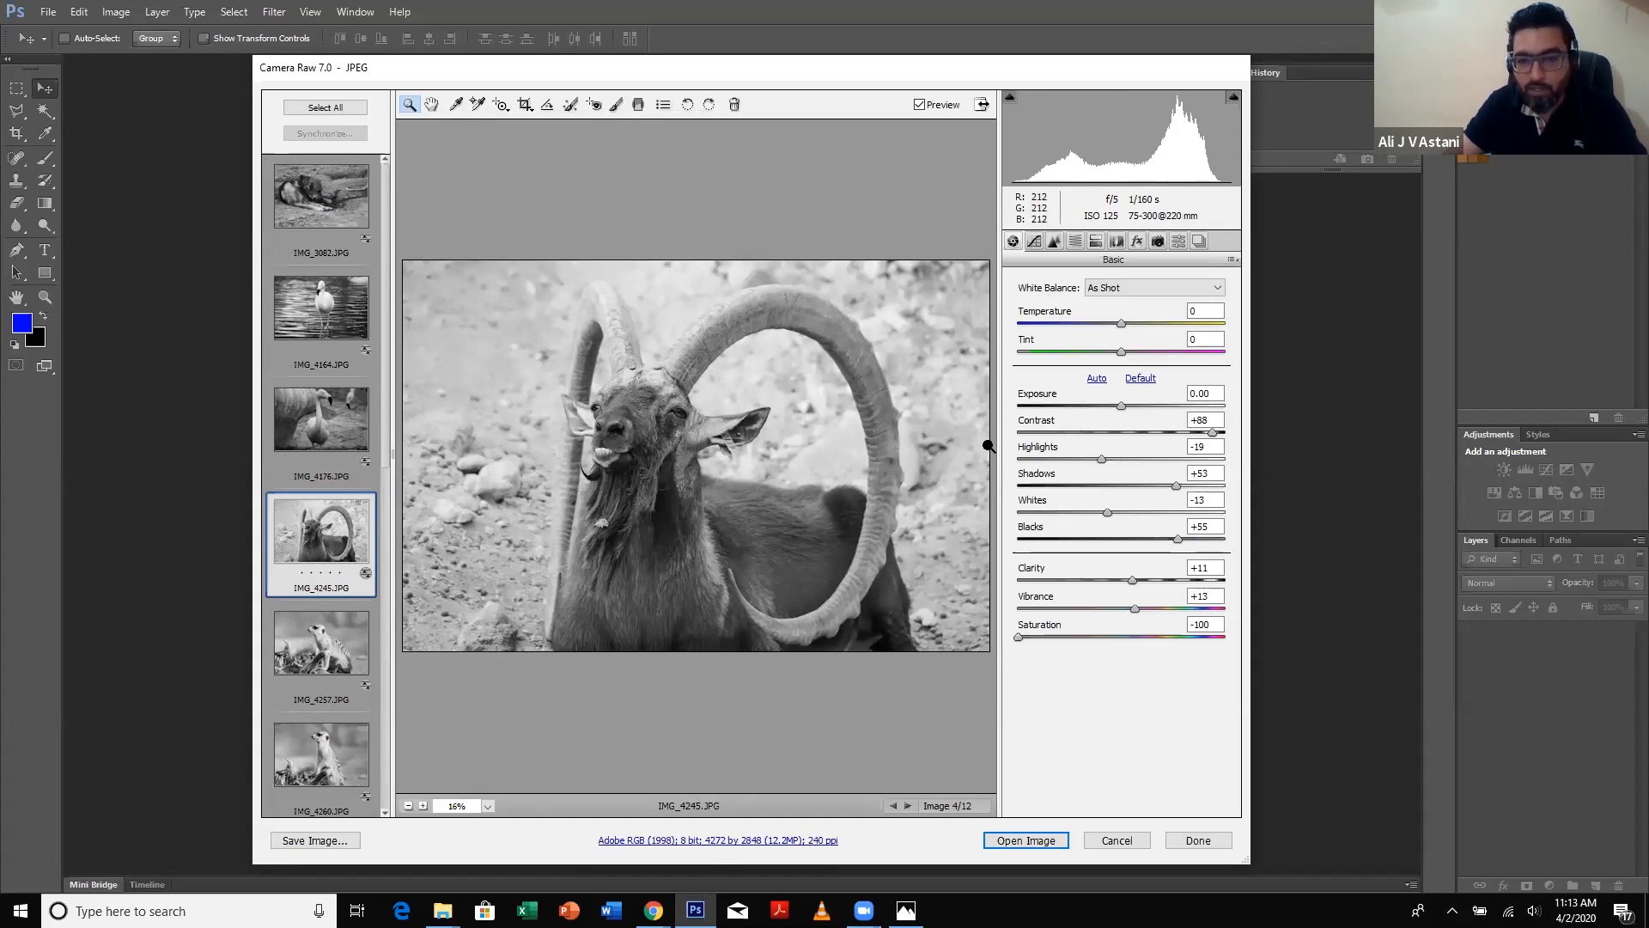
- Set the ibex photo IMG_4245 to Highlights -56 and Whites -42, and check both meerkat photos
click(1063, 459)
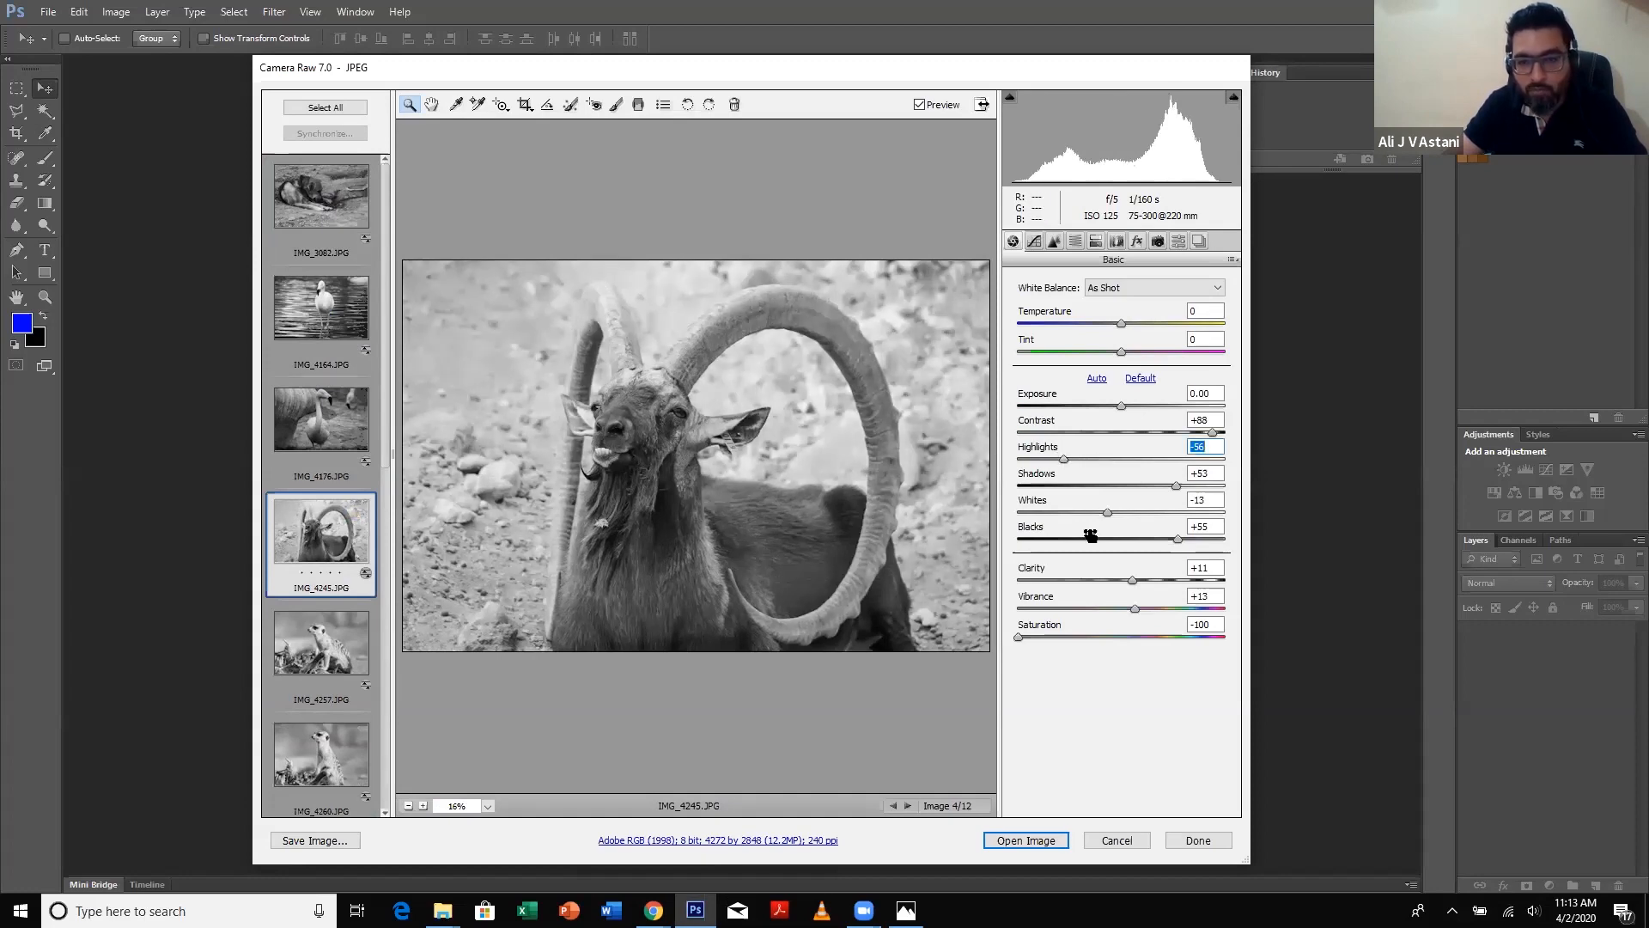
click(1078, 512)
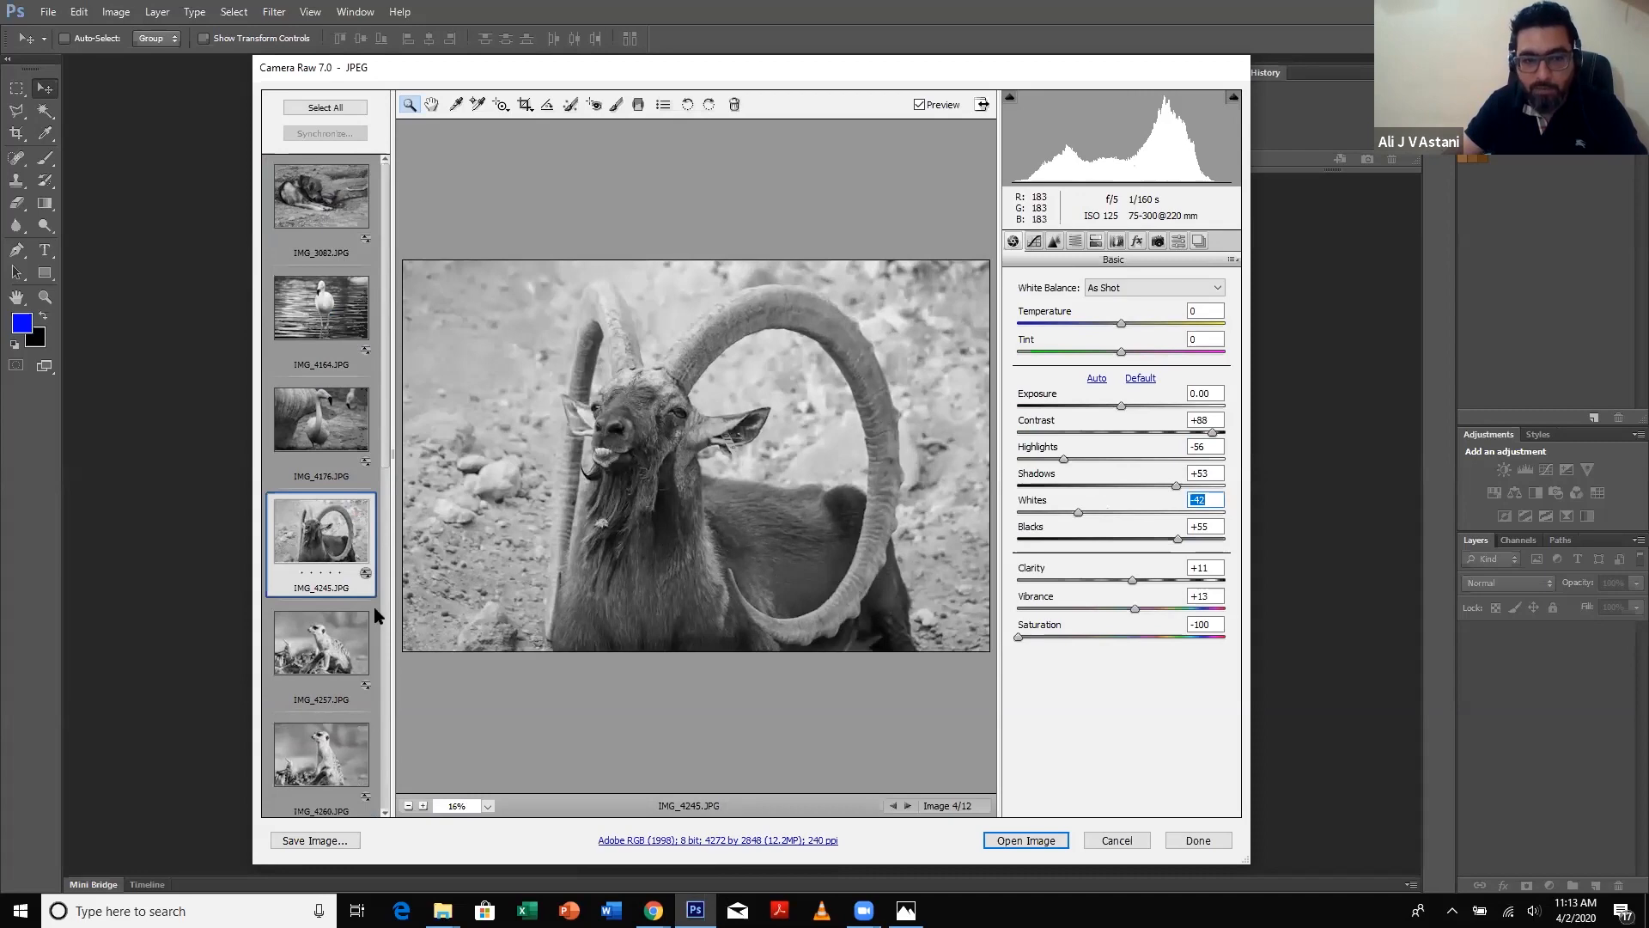
click(325, 636)
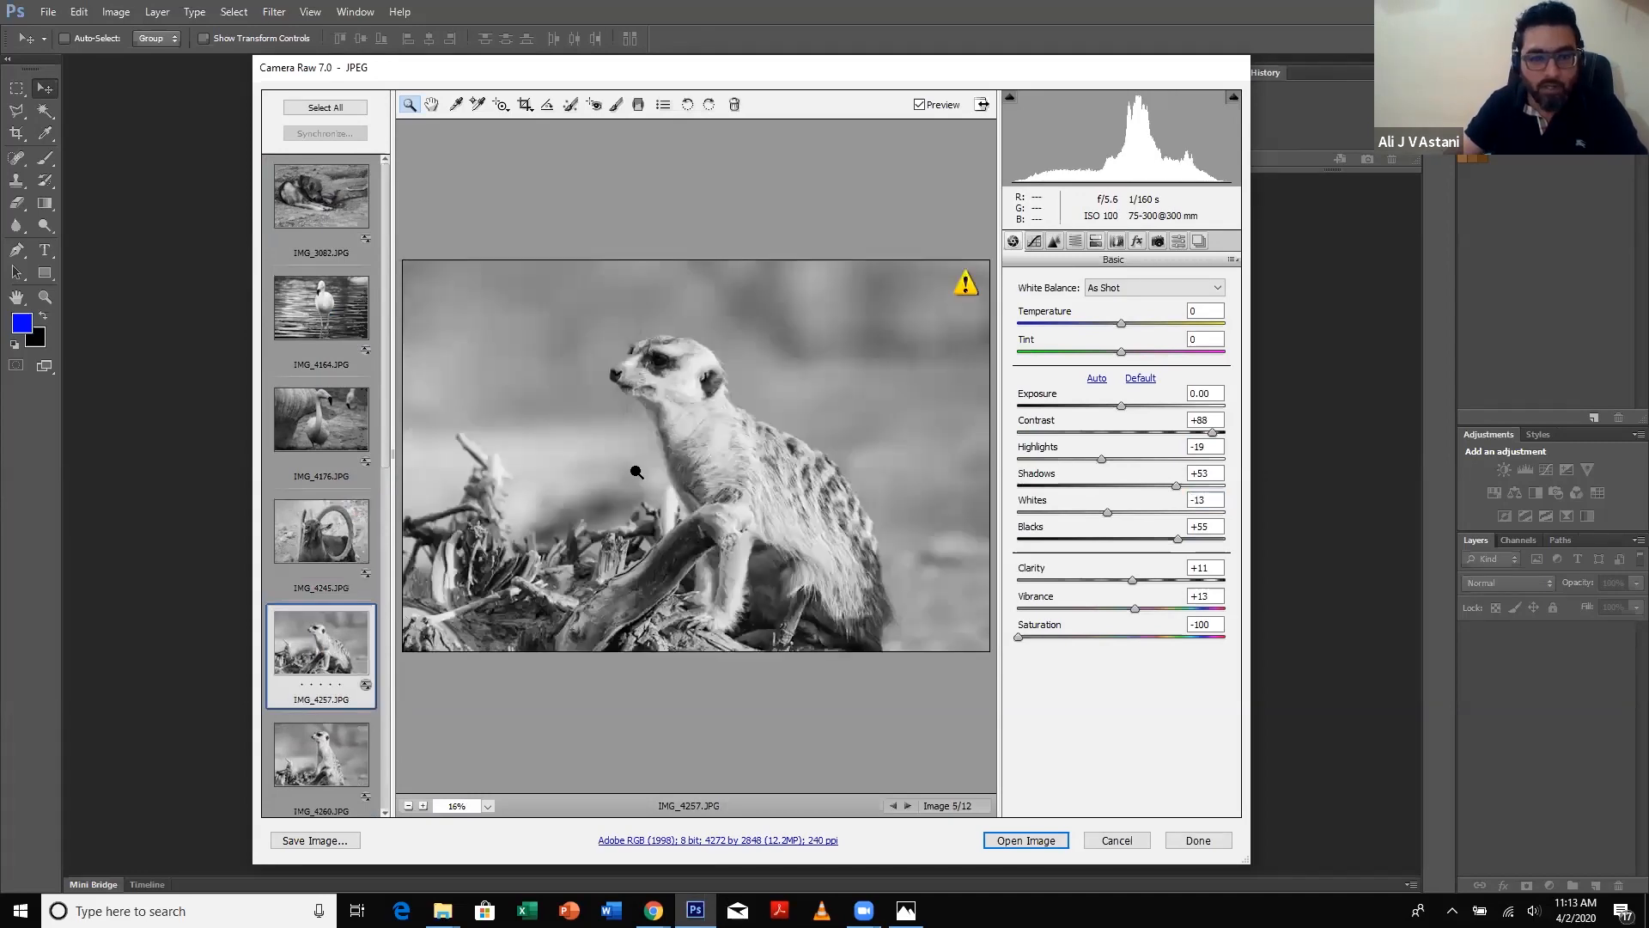
click(325, 754)
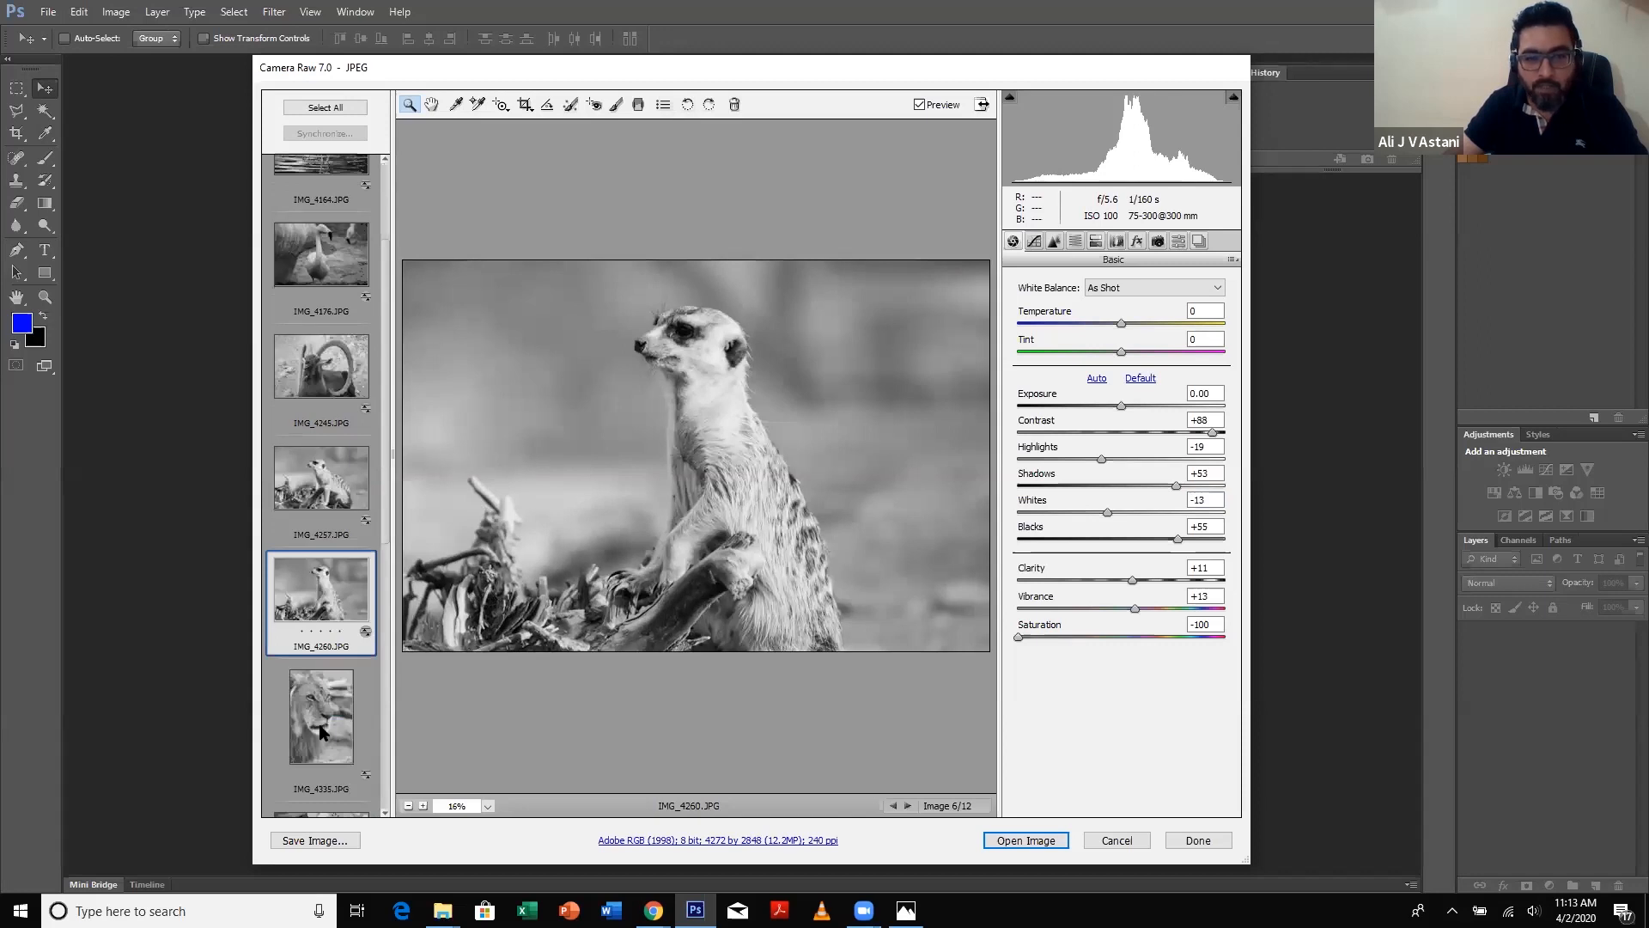
- Adjust the lion profile photo IMG_4335 to Highlights -46, Whites -38, Blacks +22 and Shadows +34
click(320, 719)
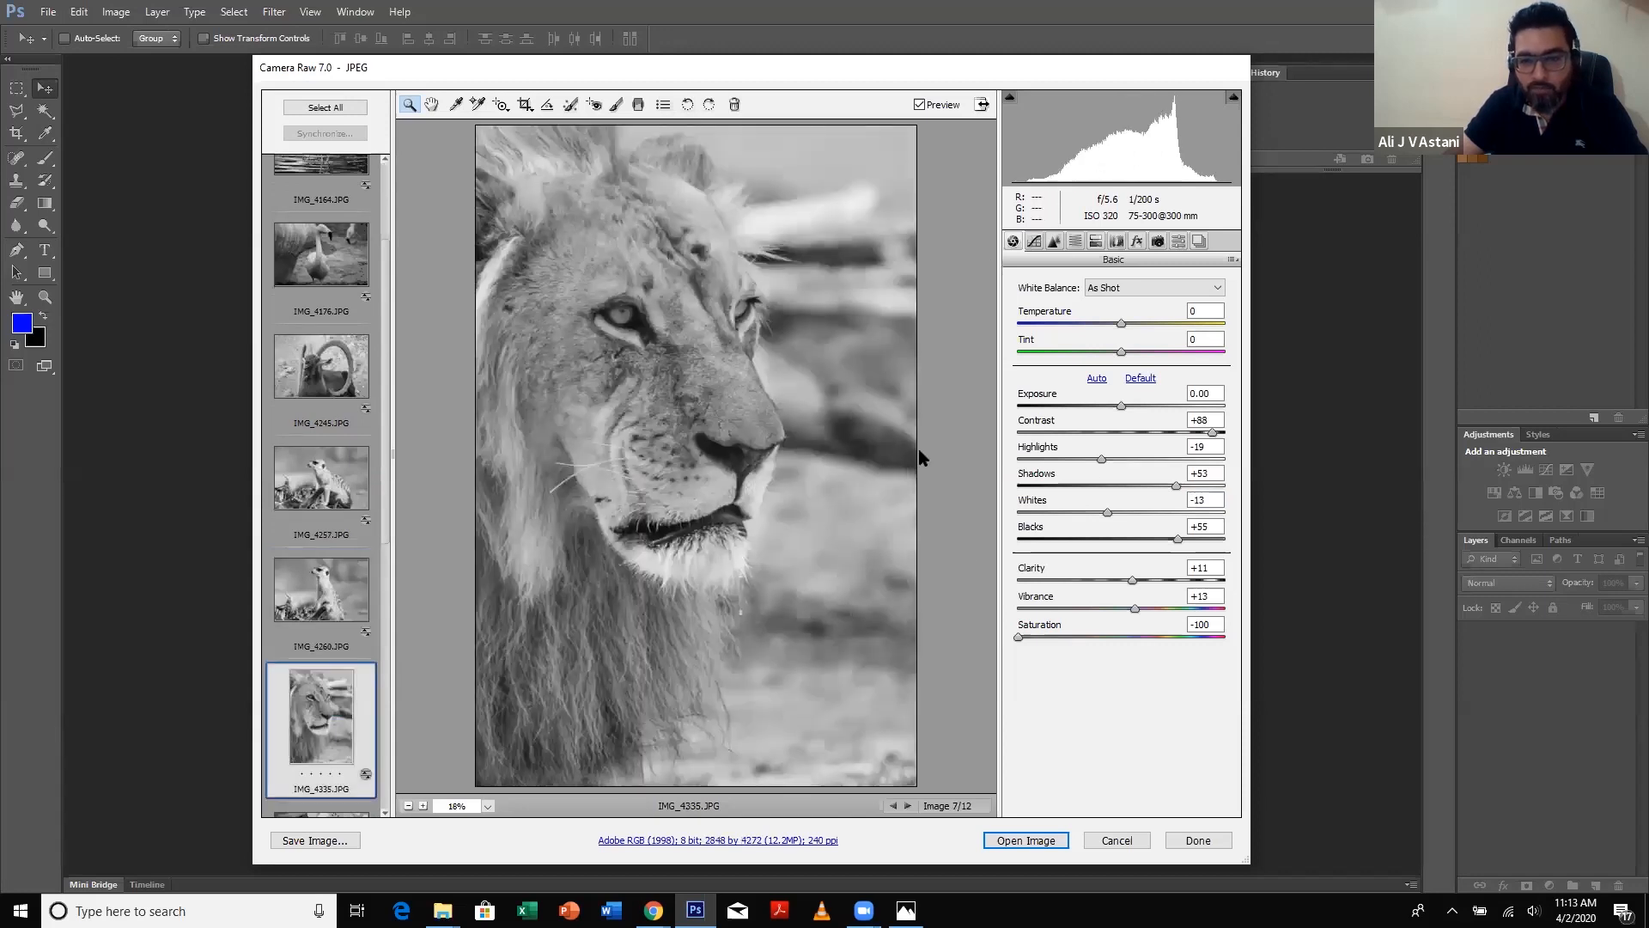
click(1073, 459)
click(1080, 513)
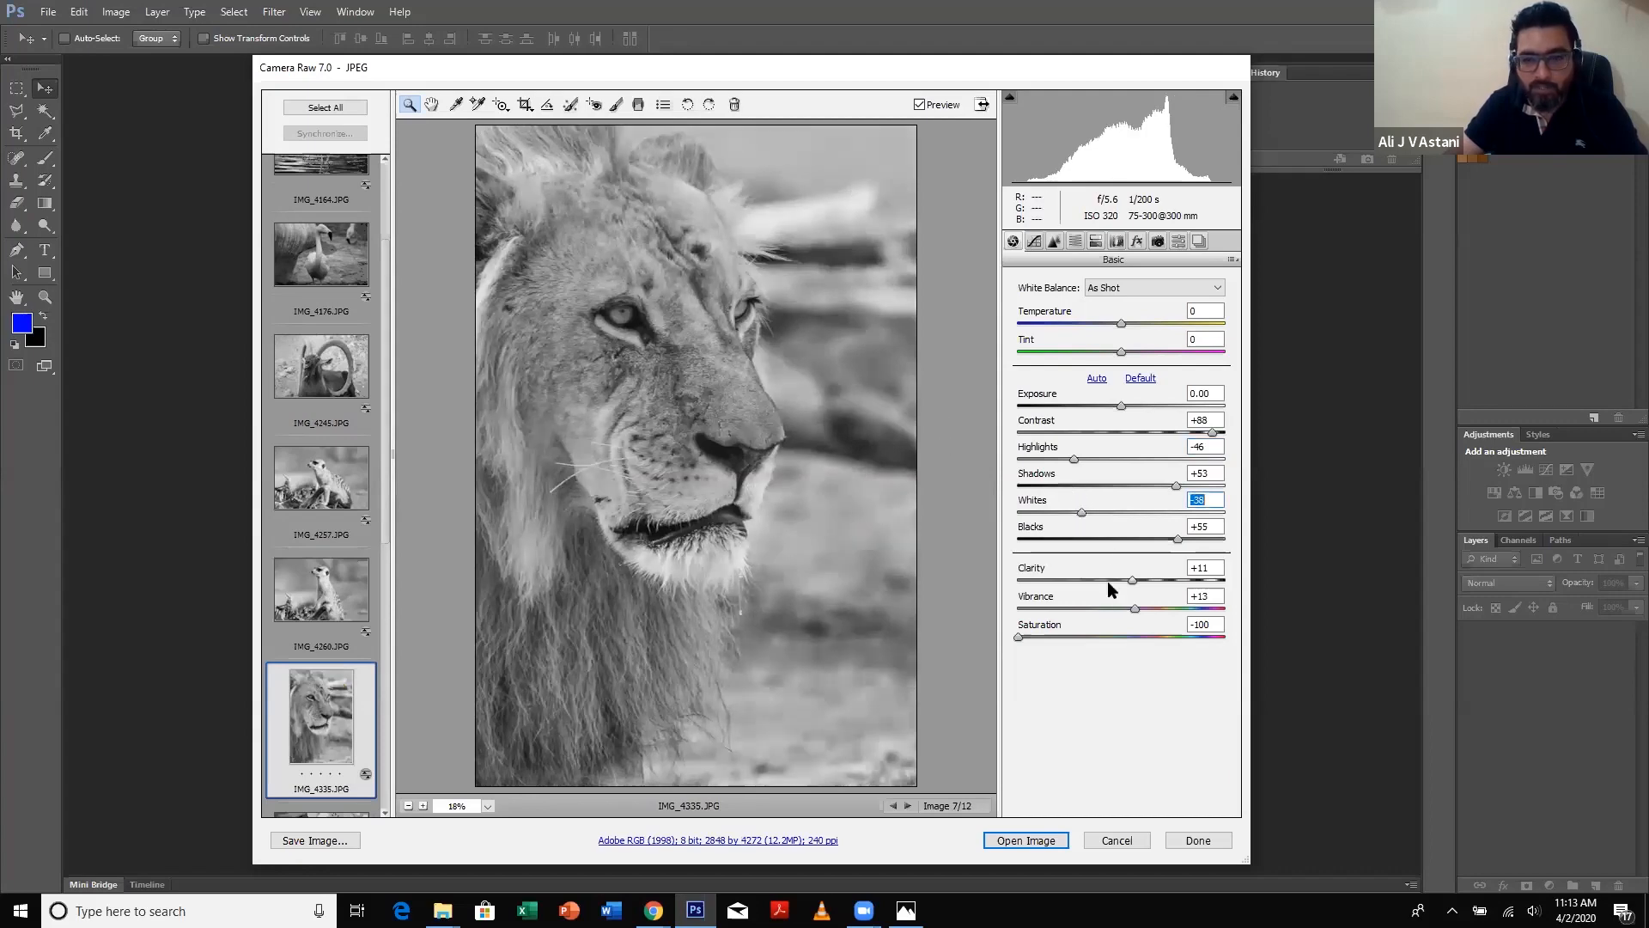
click(1144, 539)
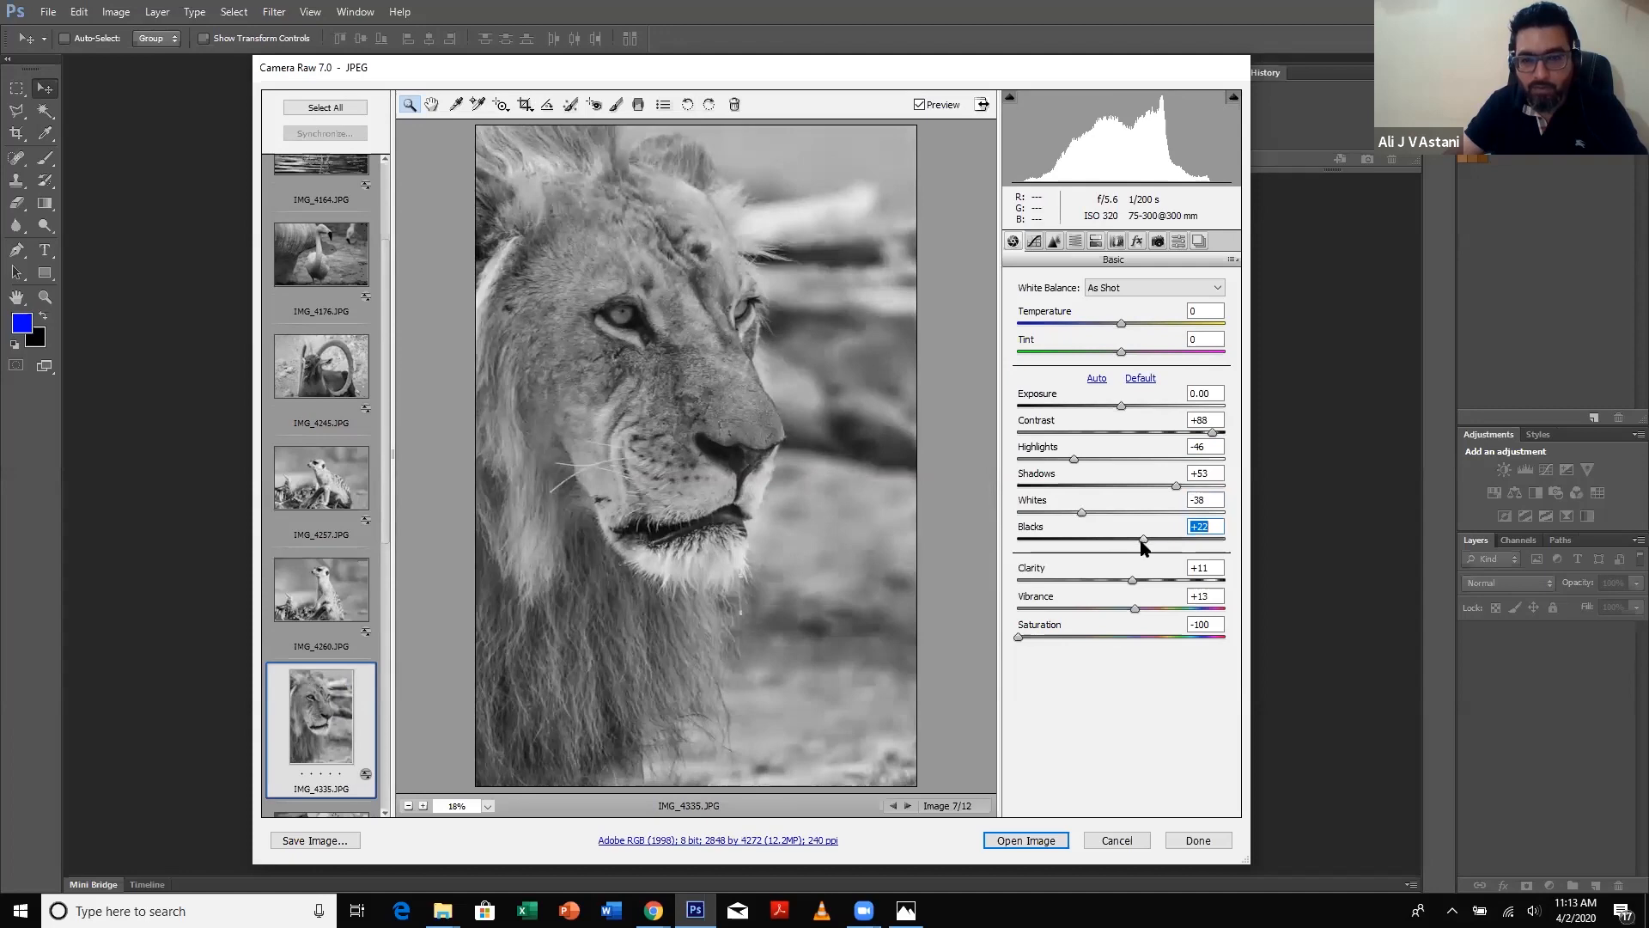
click(1156, 486)
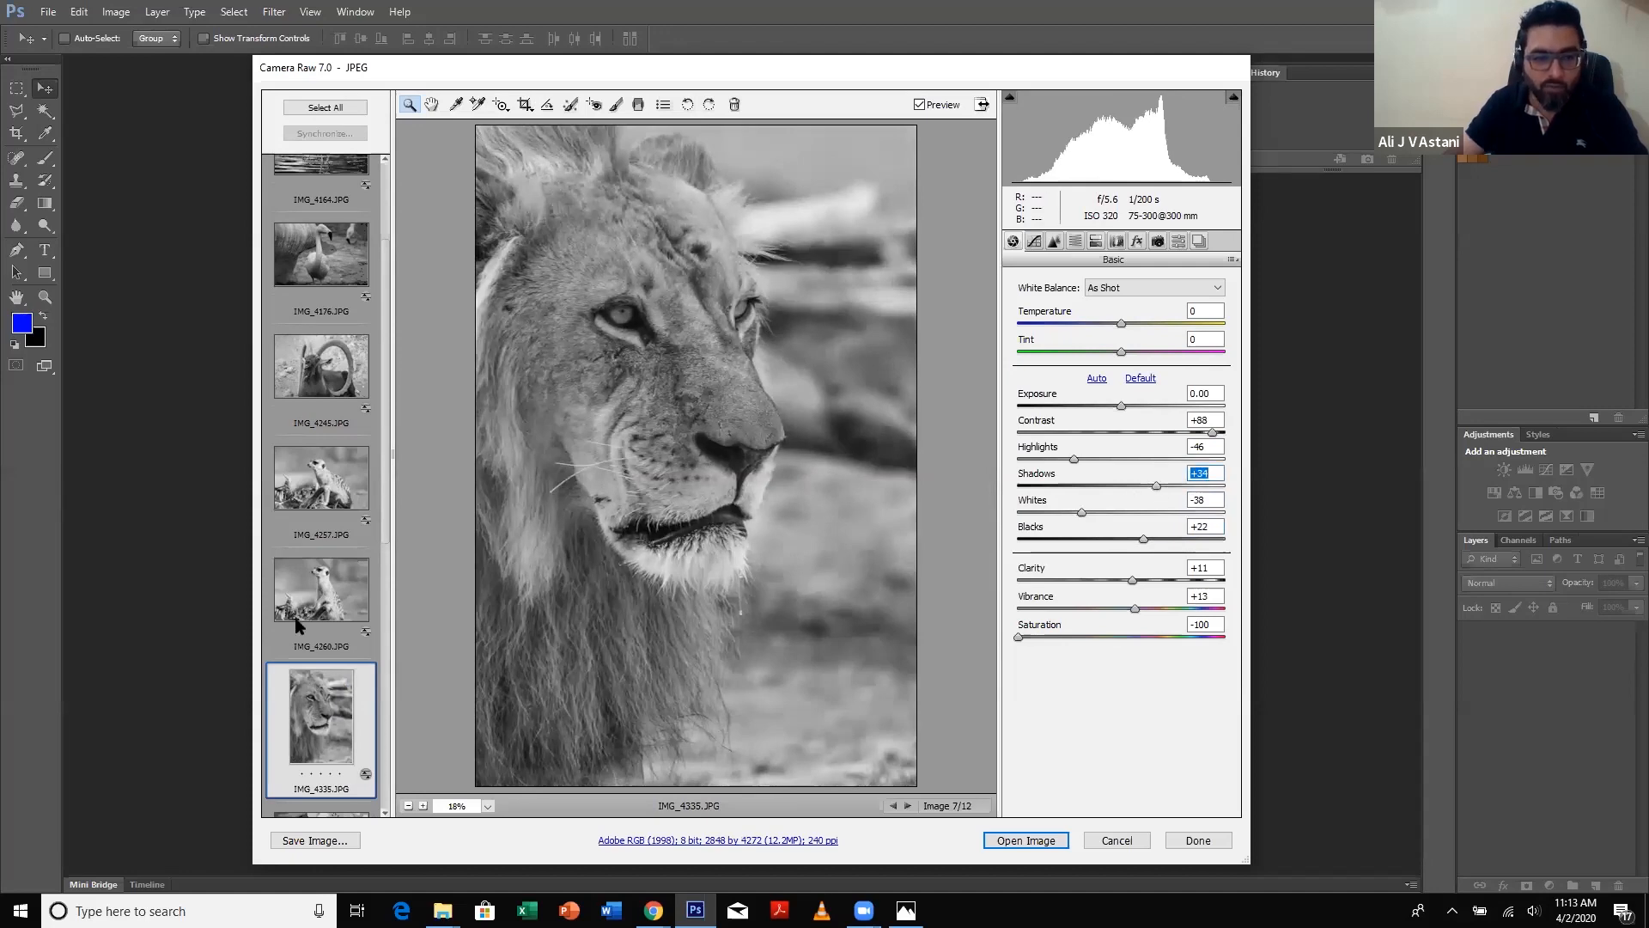
- Set the frontal lion close-up IMG_4336 to Shadows +33 and Blacks +23
scroll(309, 644, down, 2)
click(342, 646)
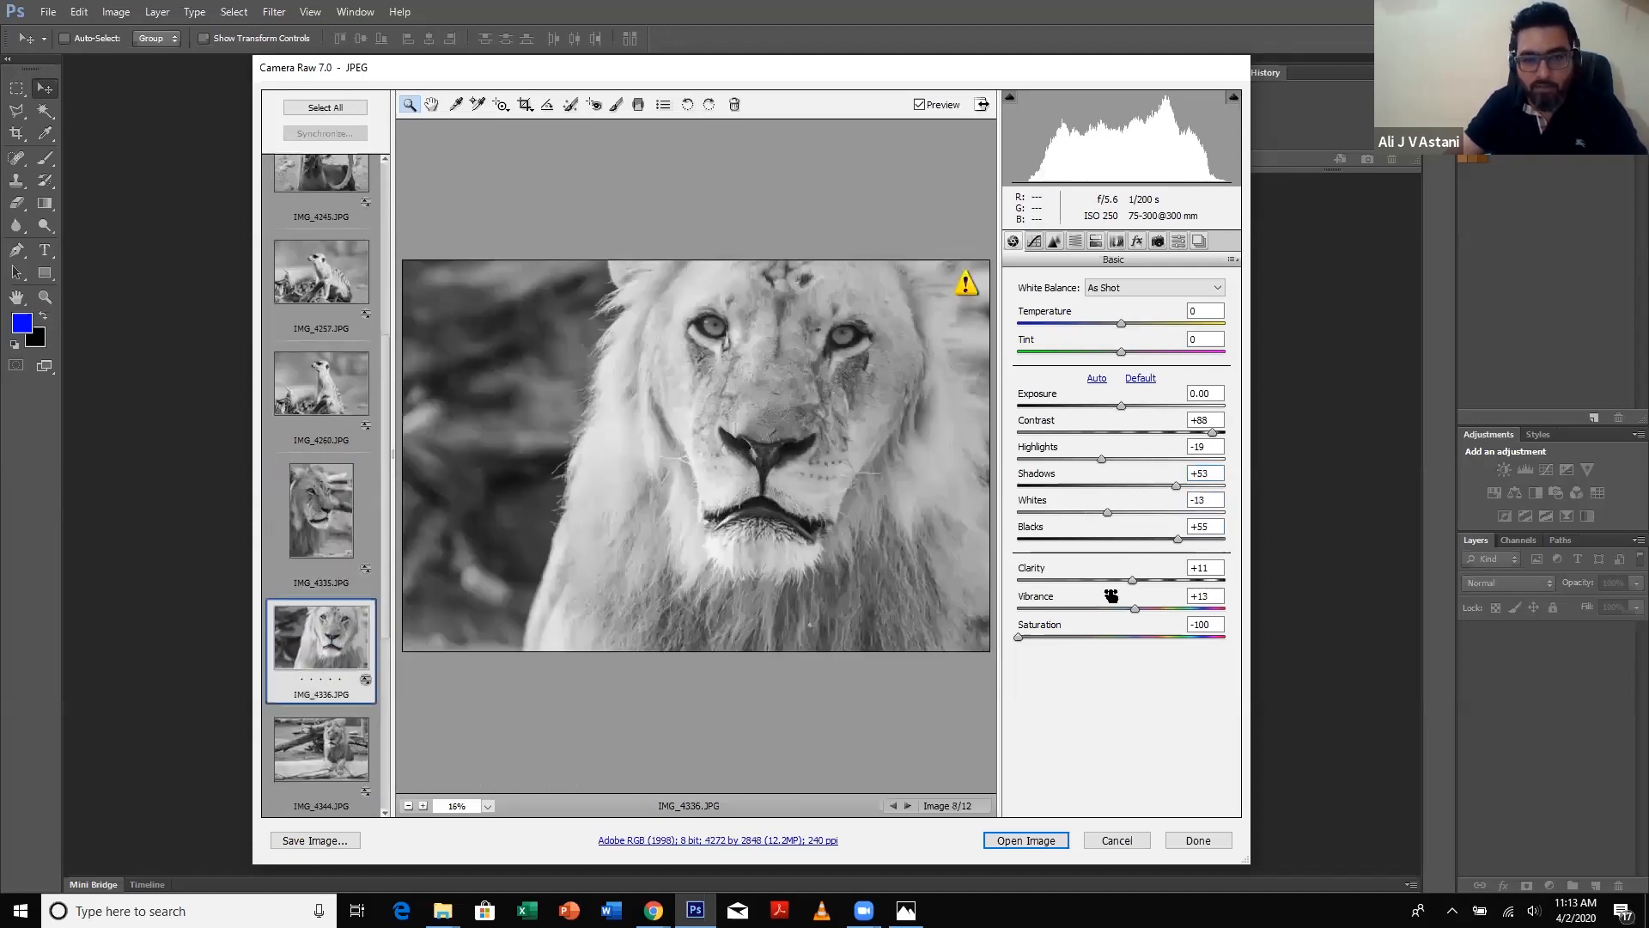
click(1155, 485)
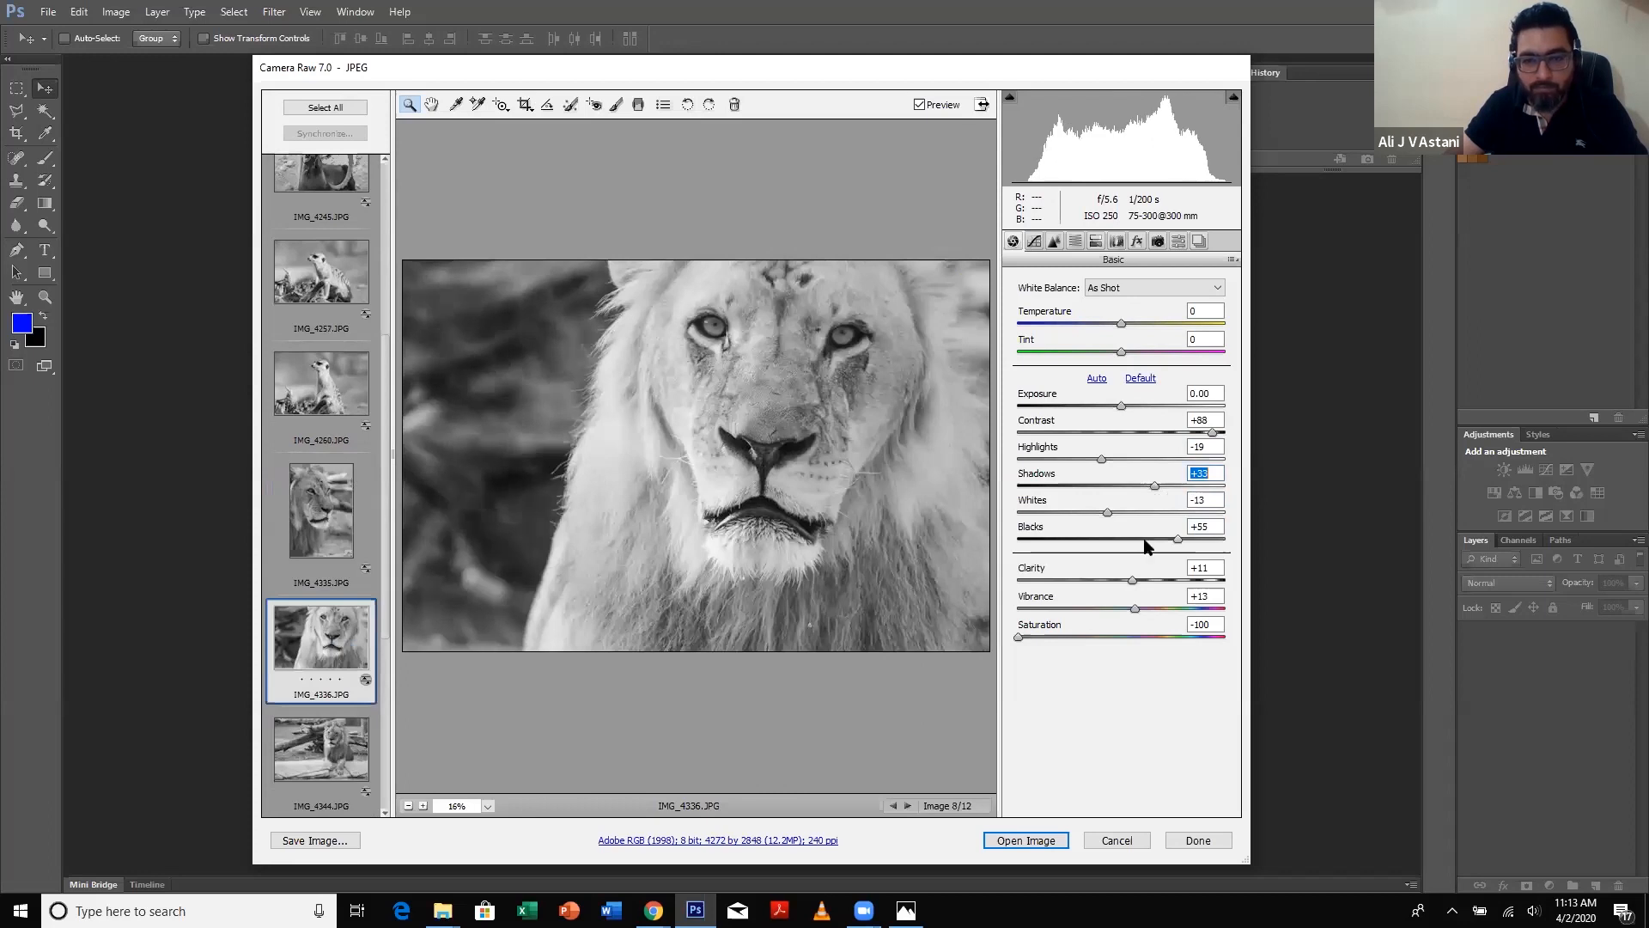
click(1146, 540)
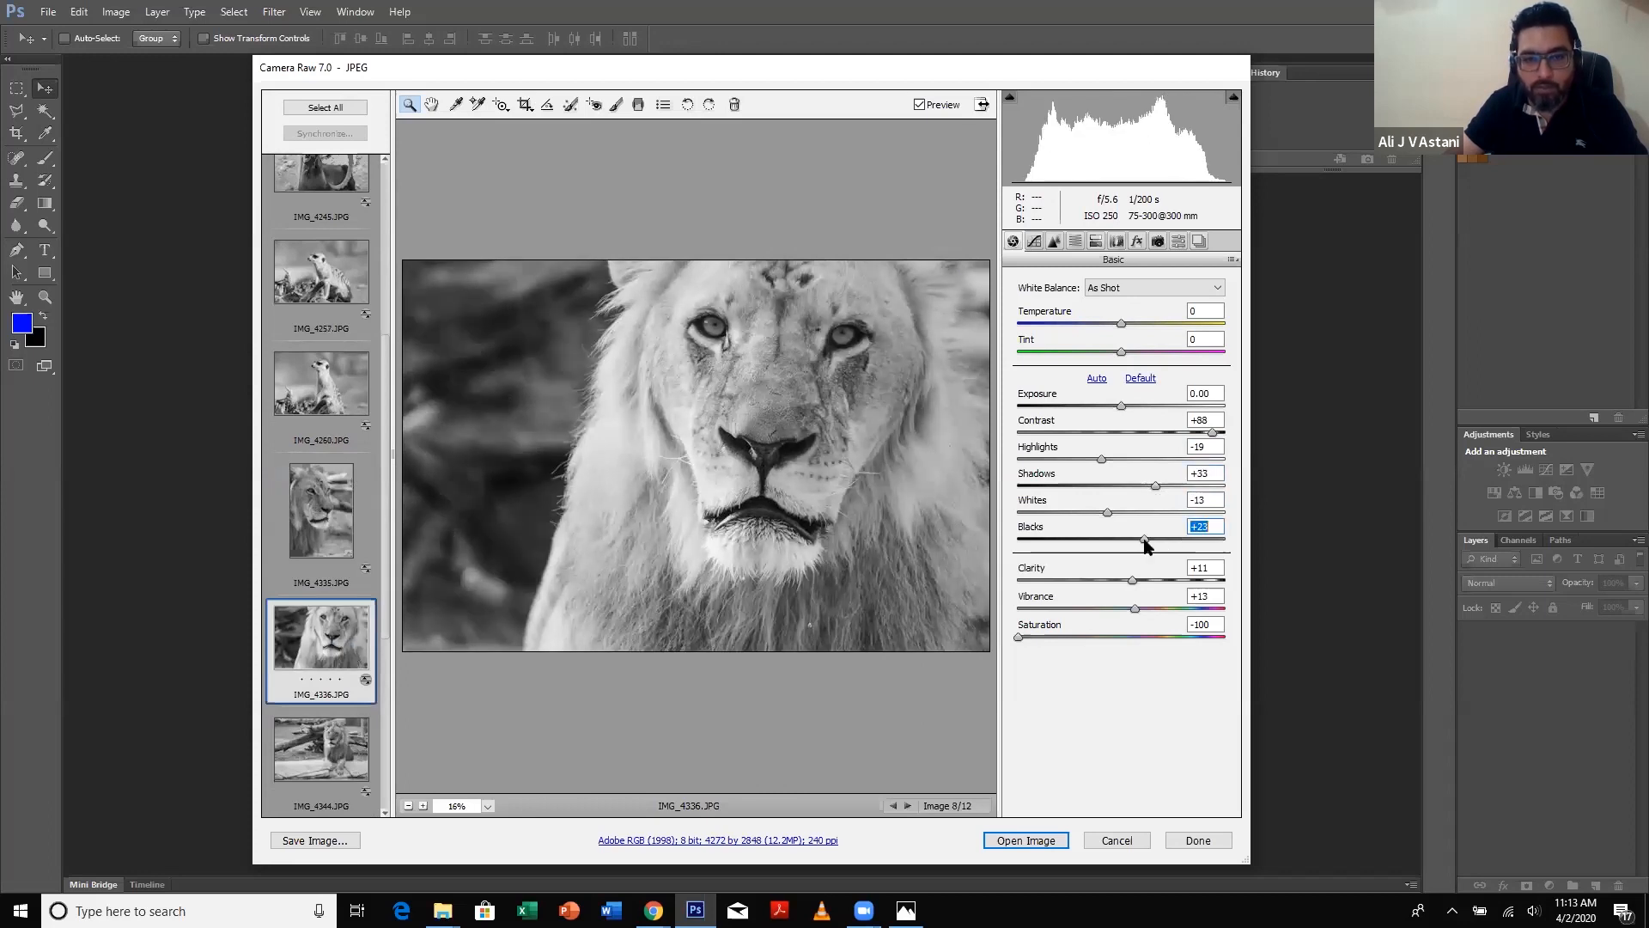
key(Return)
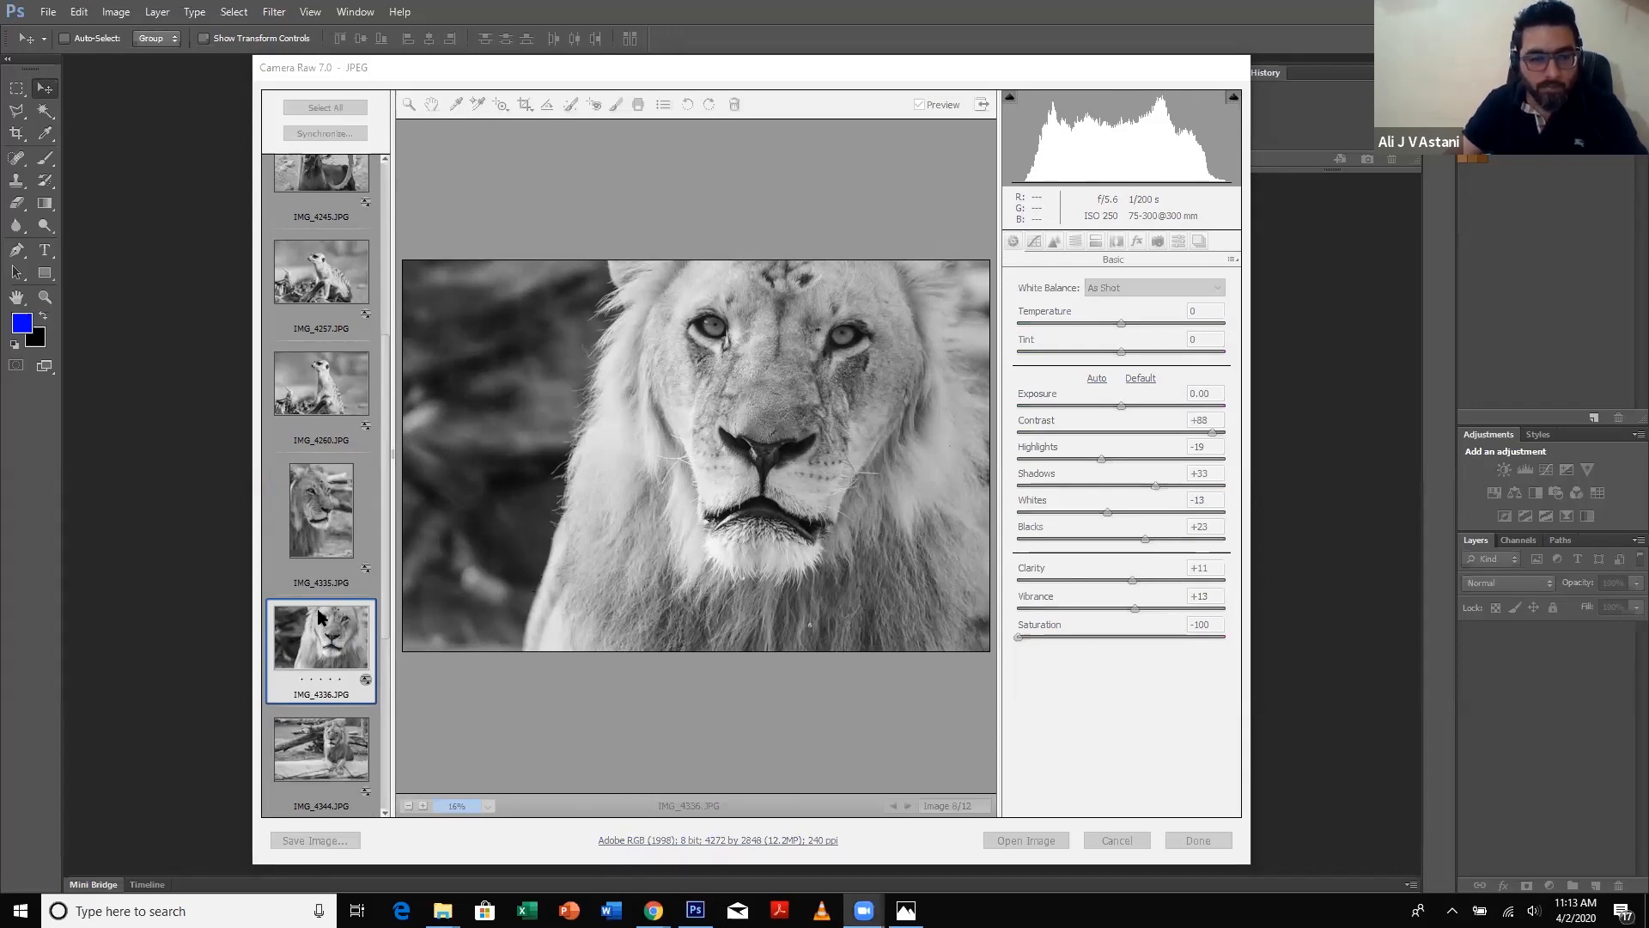
- View the lion photo IMG_4344, and set the giraffe photo IMG_4519 to Highlights -41 and Whites -37
click(312, 764)
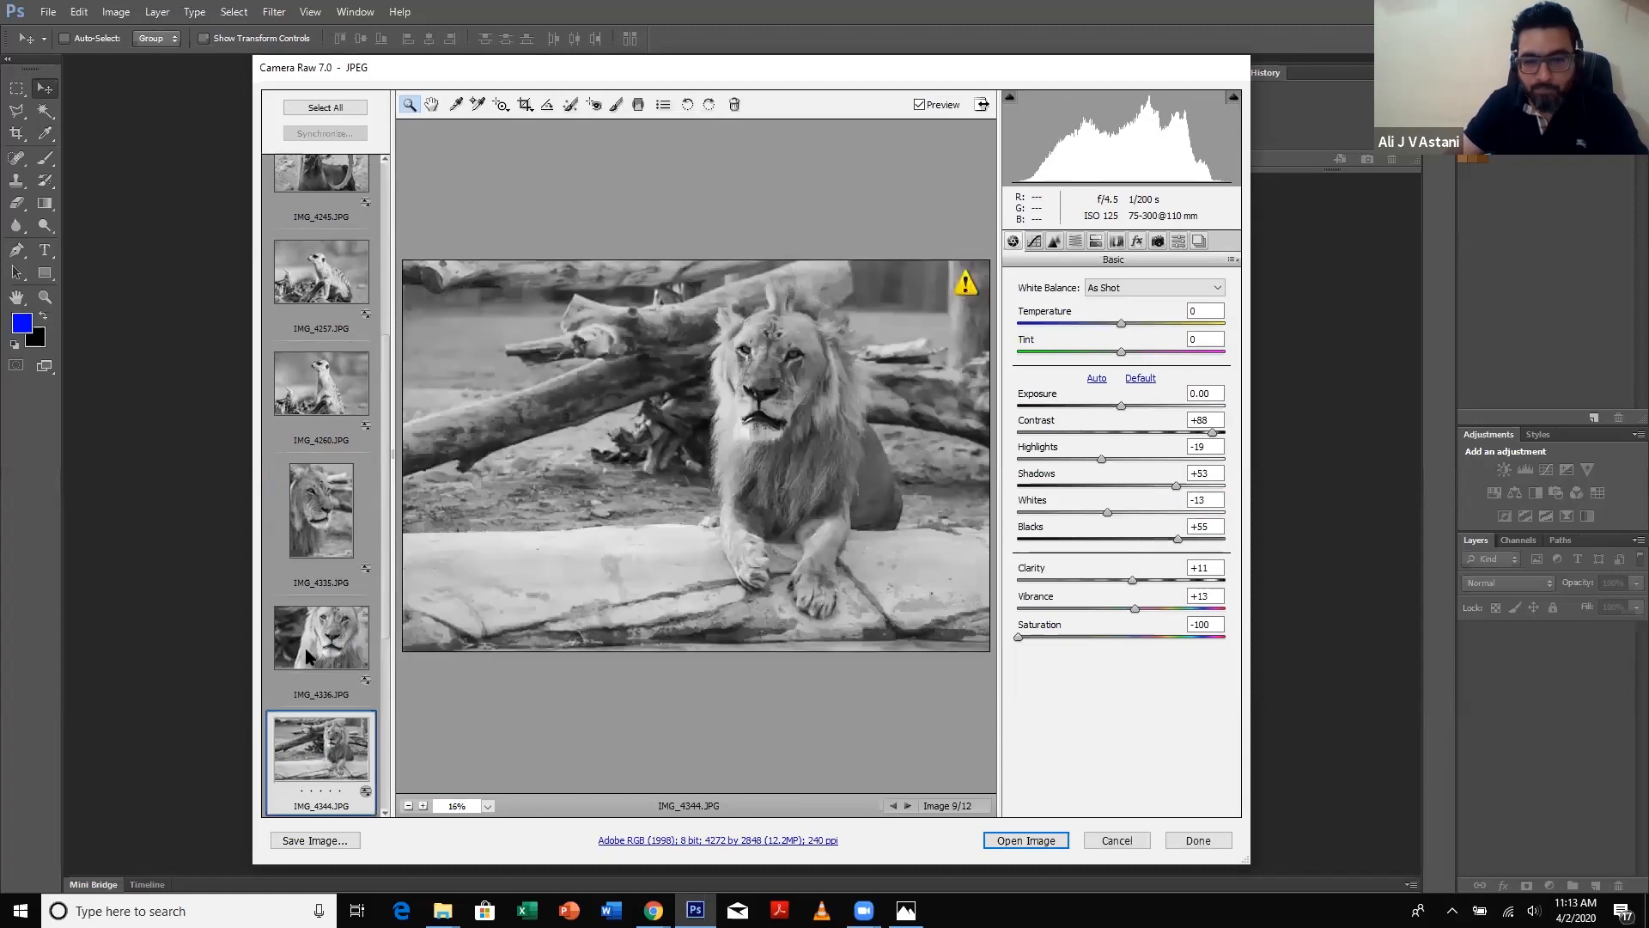
scroll(348, 682, down, 2)
click(325, 661)
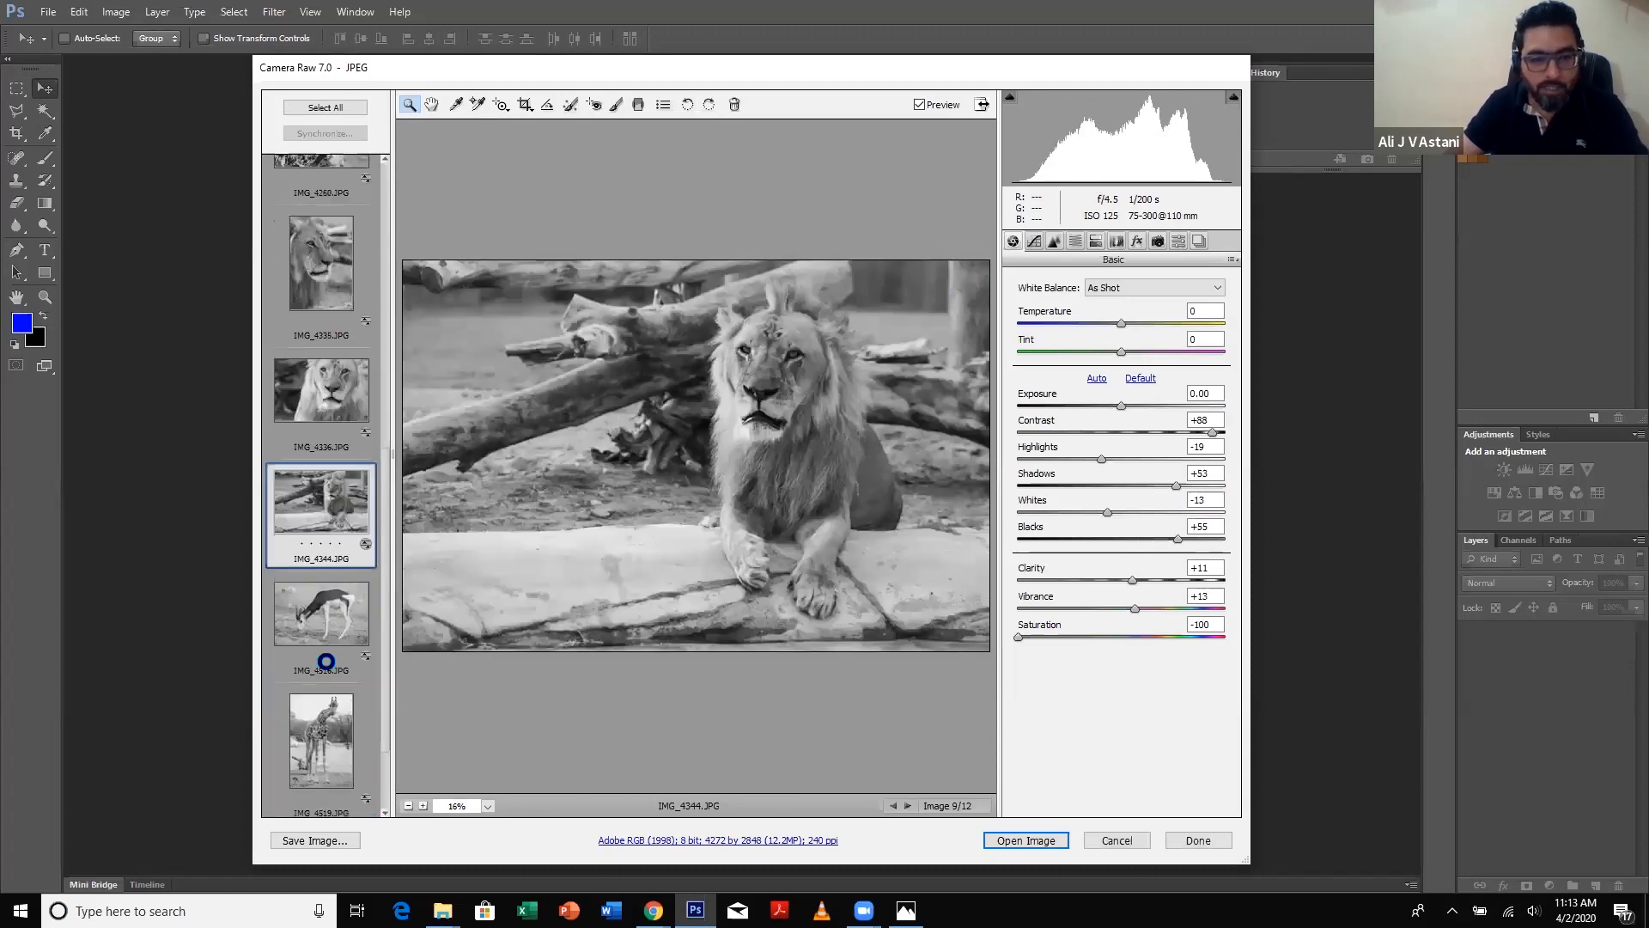
click(323, 742)
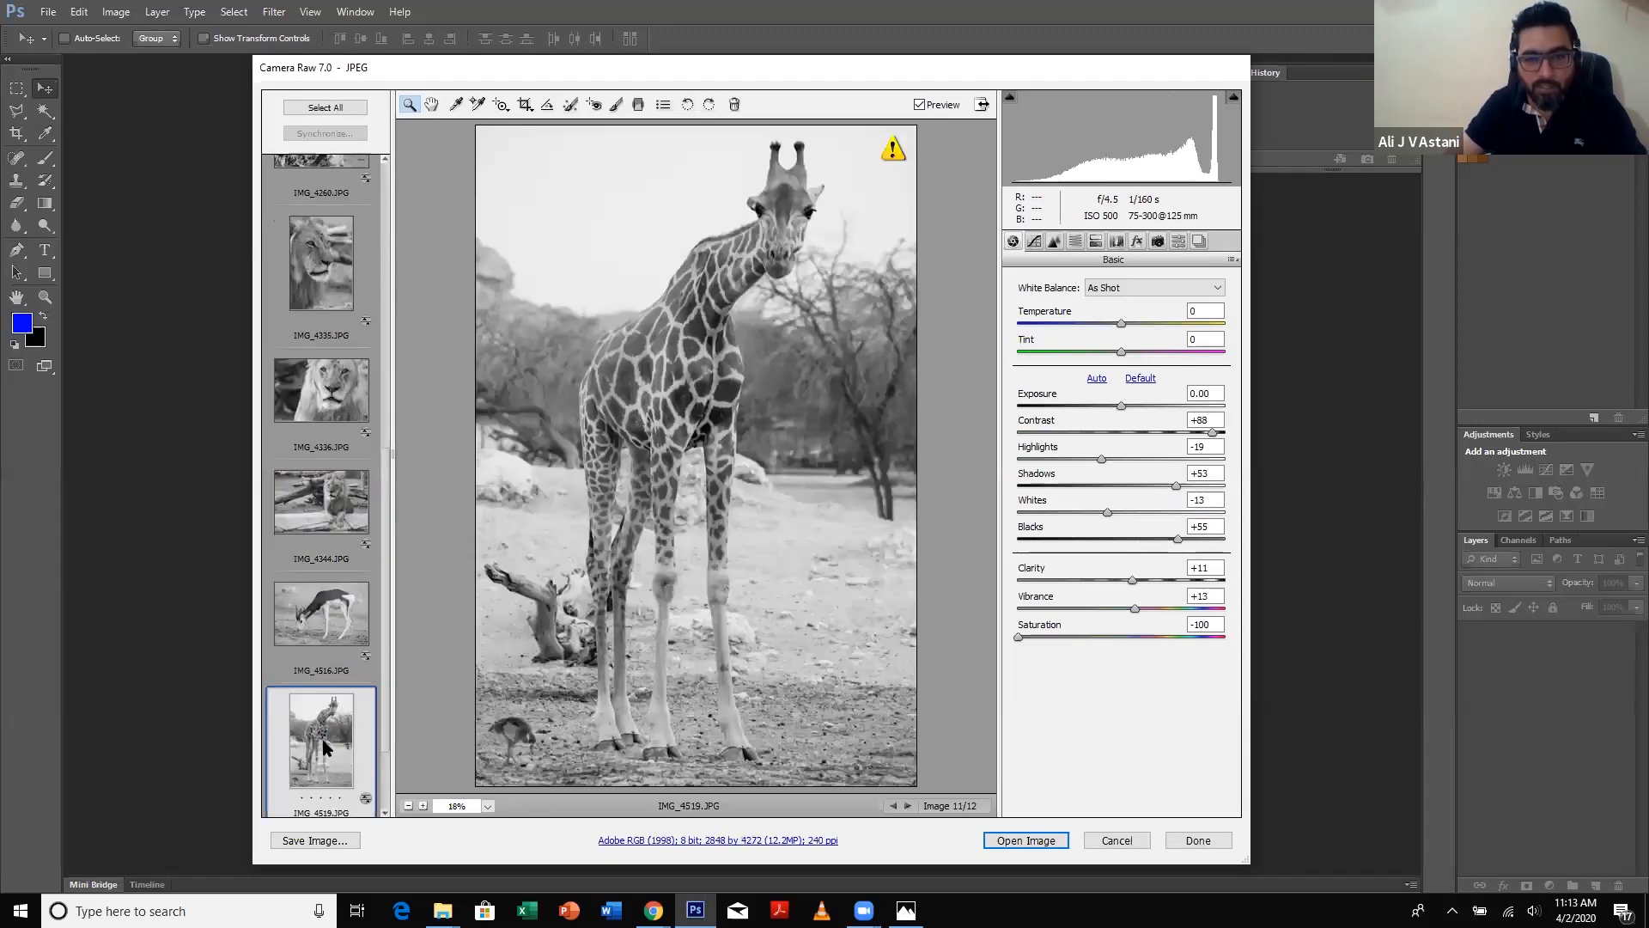
drag(1101, 459, 1080, 461)
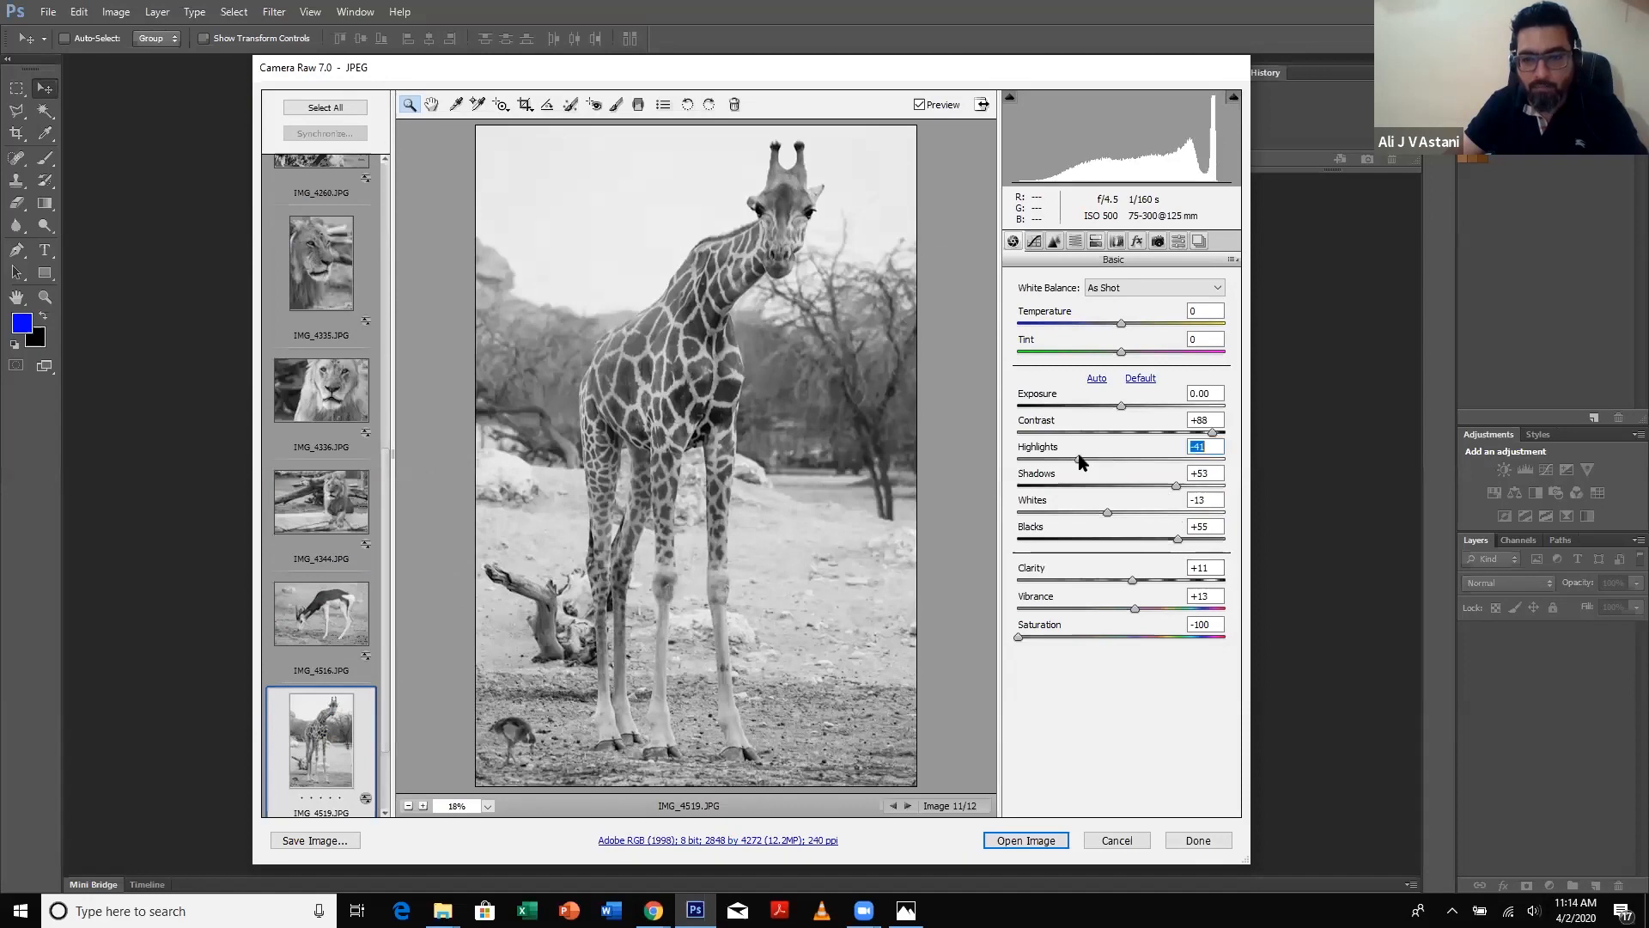
click(1082, 513)
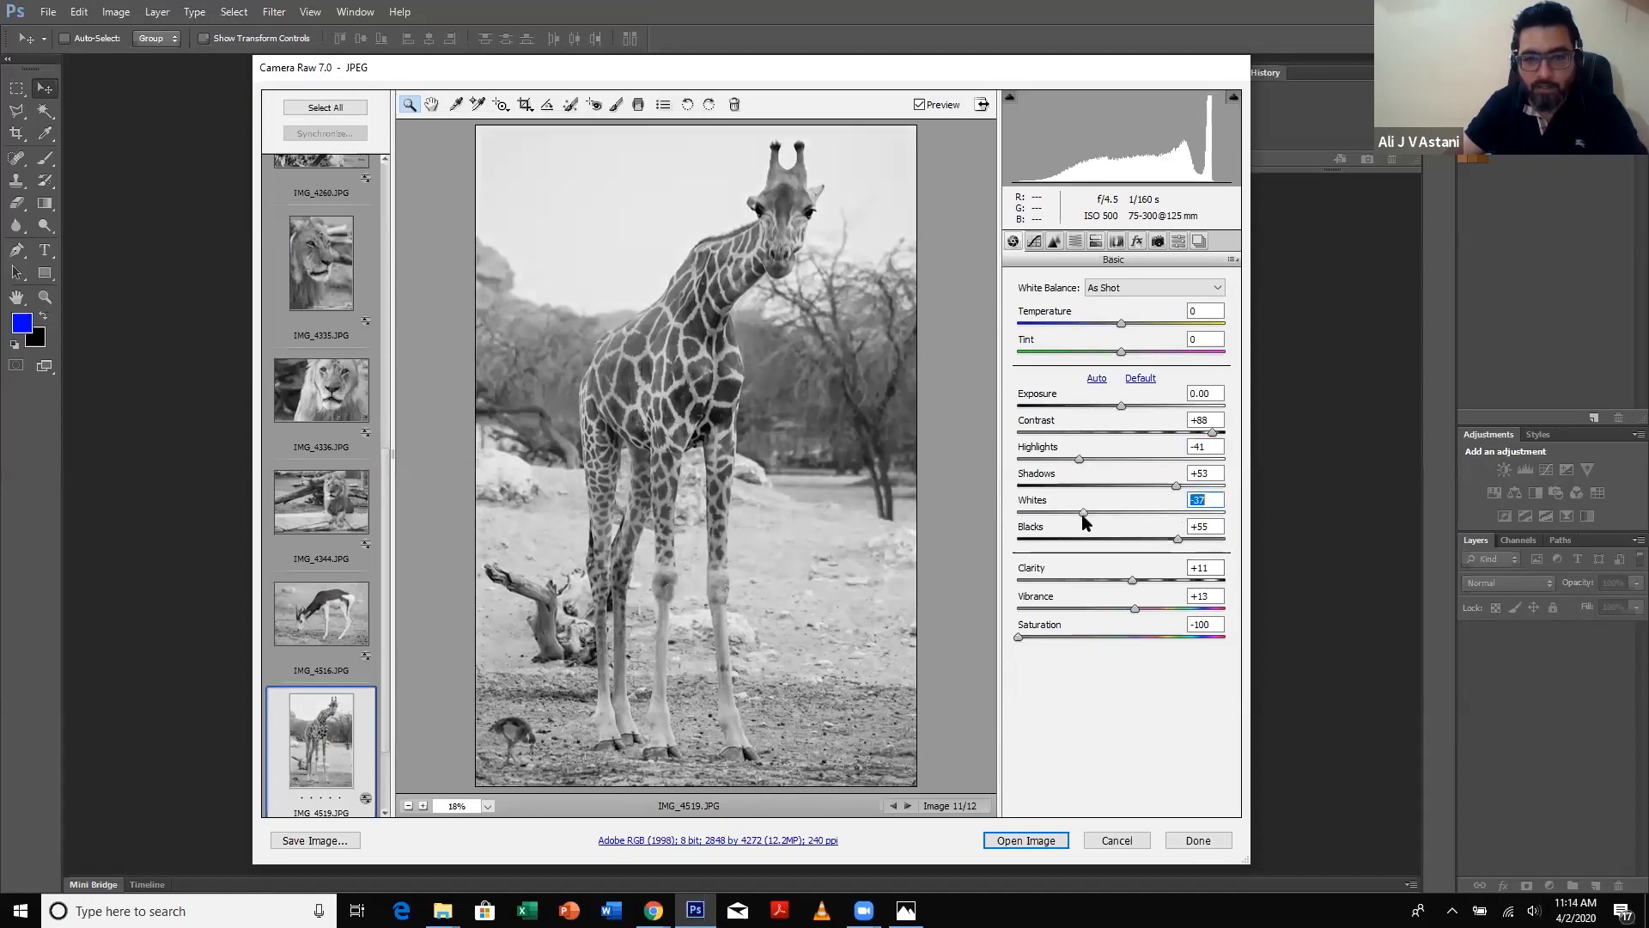
- Set the oryx photo IMG_4528 to Highlights -48 and Whites -30
scroll(326, 721, down, 2)
click(323, 746)
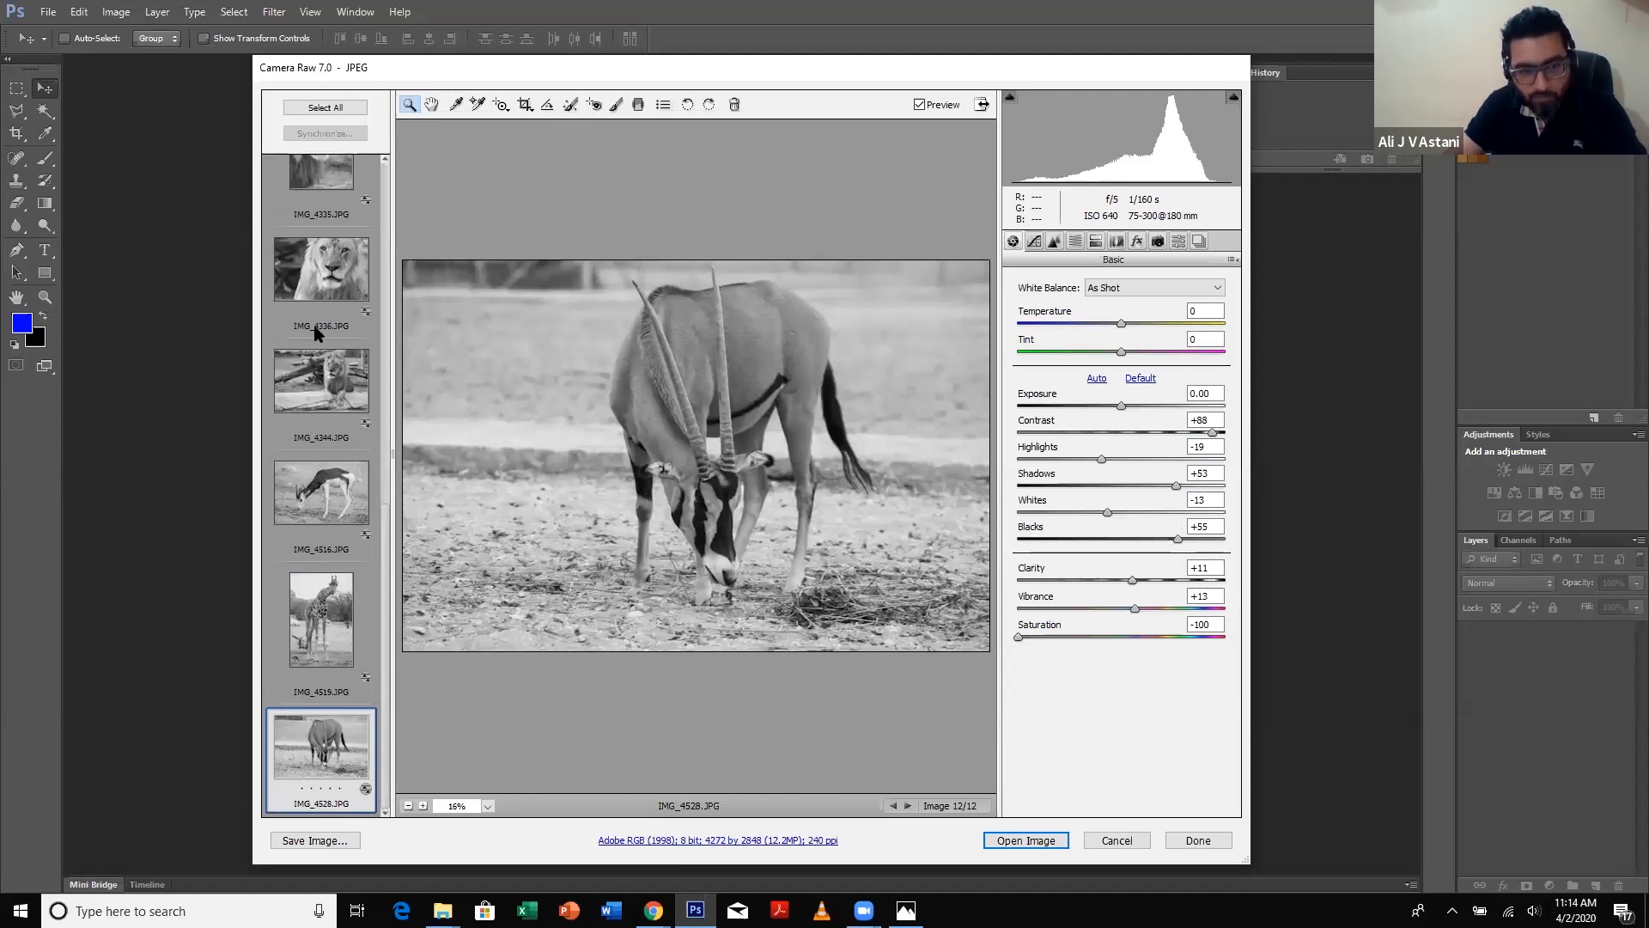
click(1071, 460)
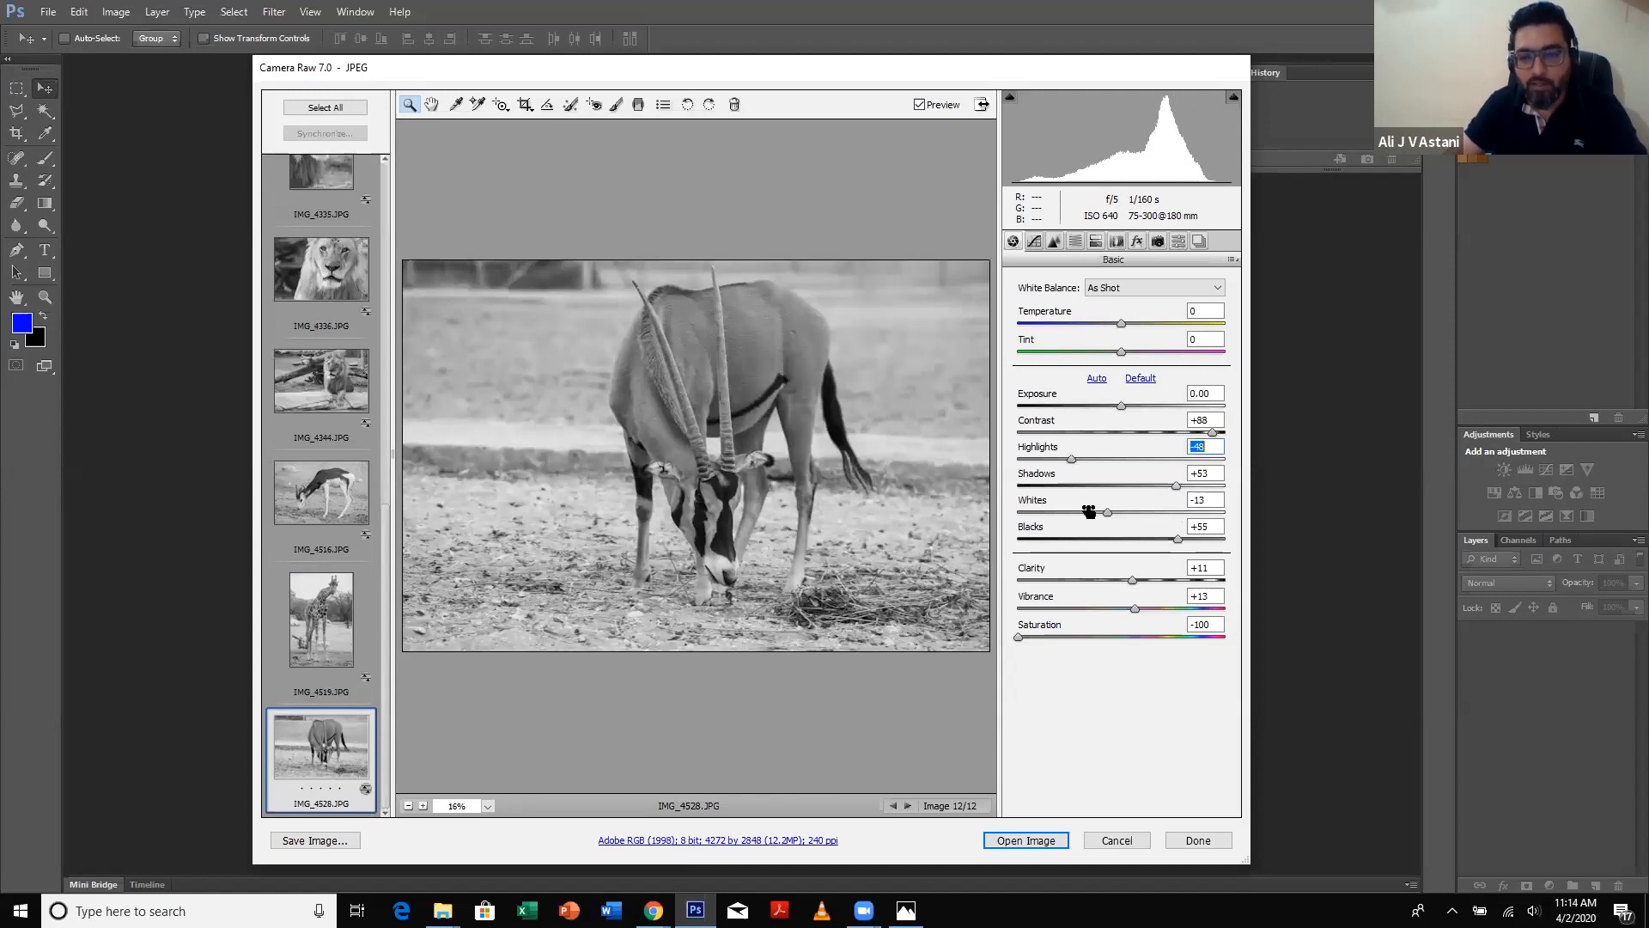
click(1089, 513)
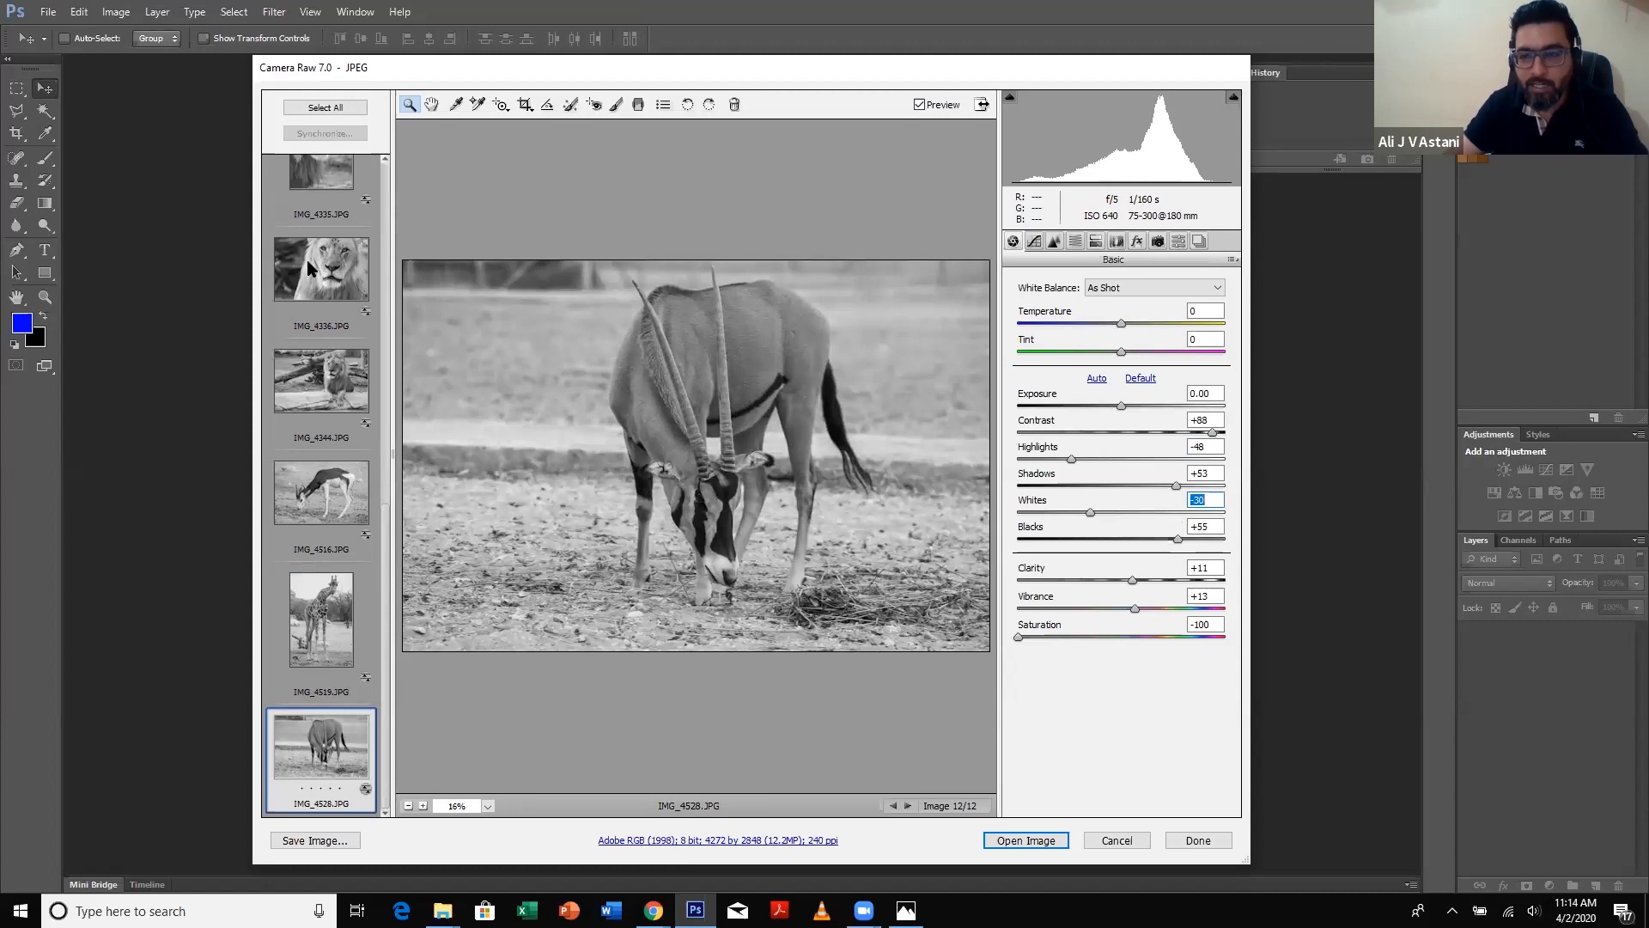
- Compare the dog photo IMG_3082 in colour and black and white by switching Saturation between 0, +100 and -100
scroll(311, 266, up, 3)
scroll(311, 266, up, 5)
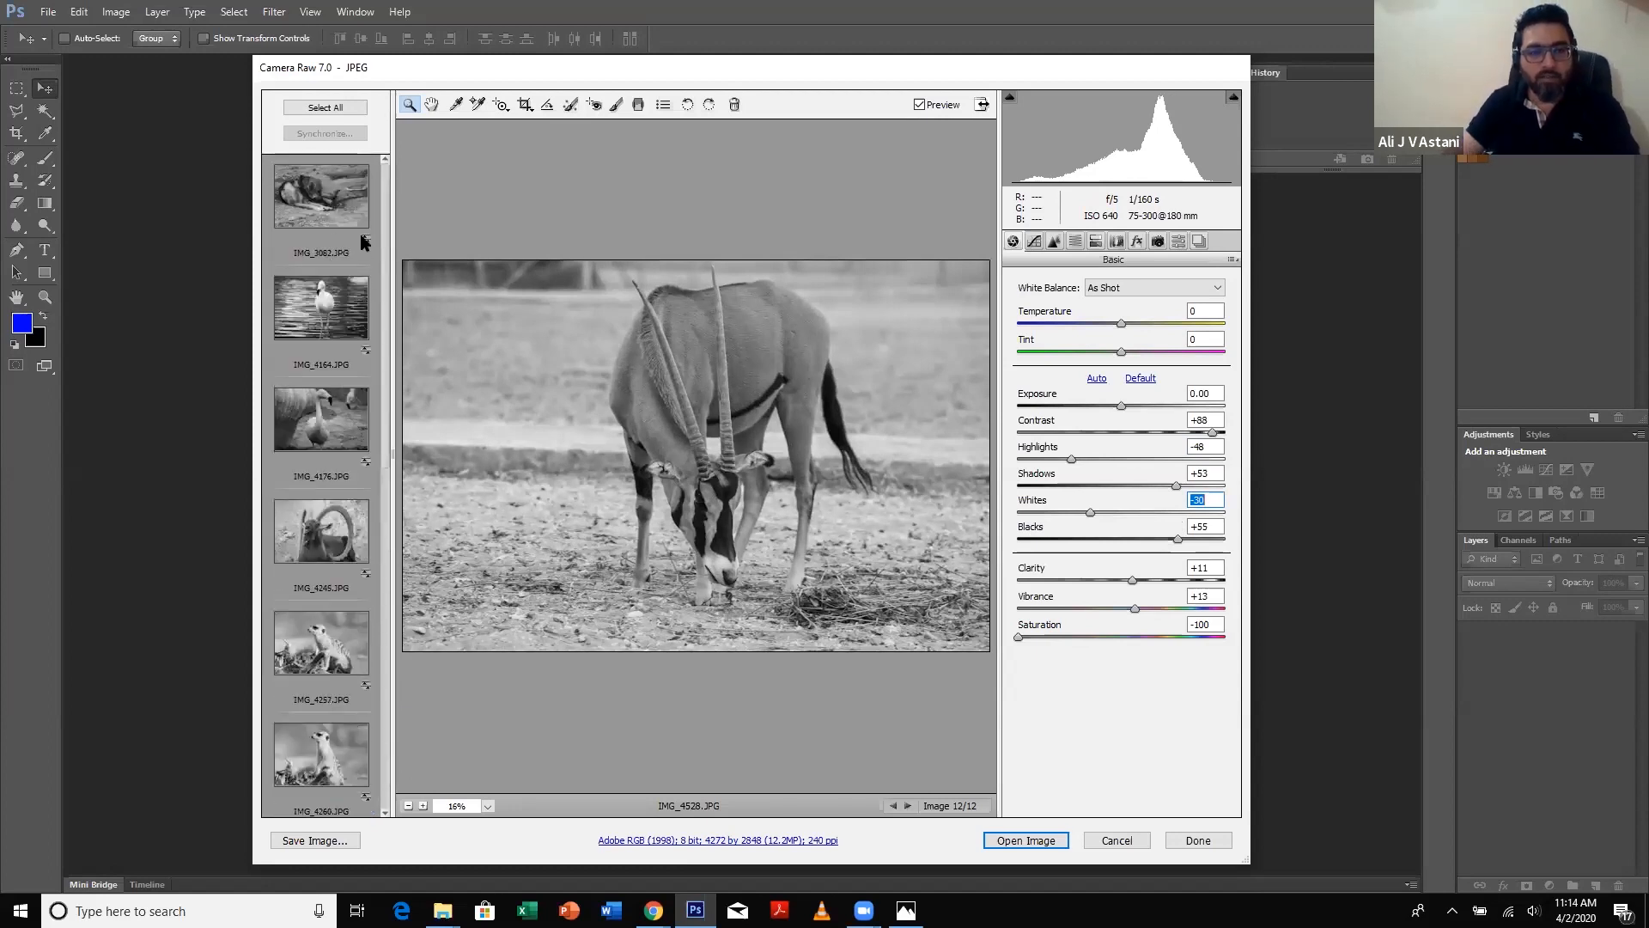
click(349, 183)
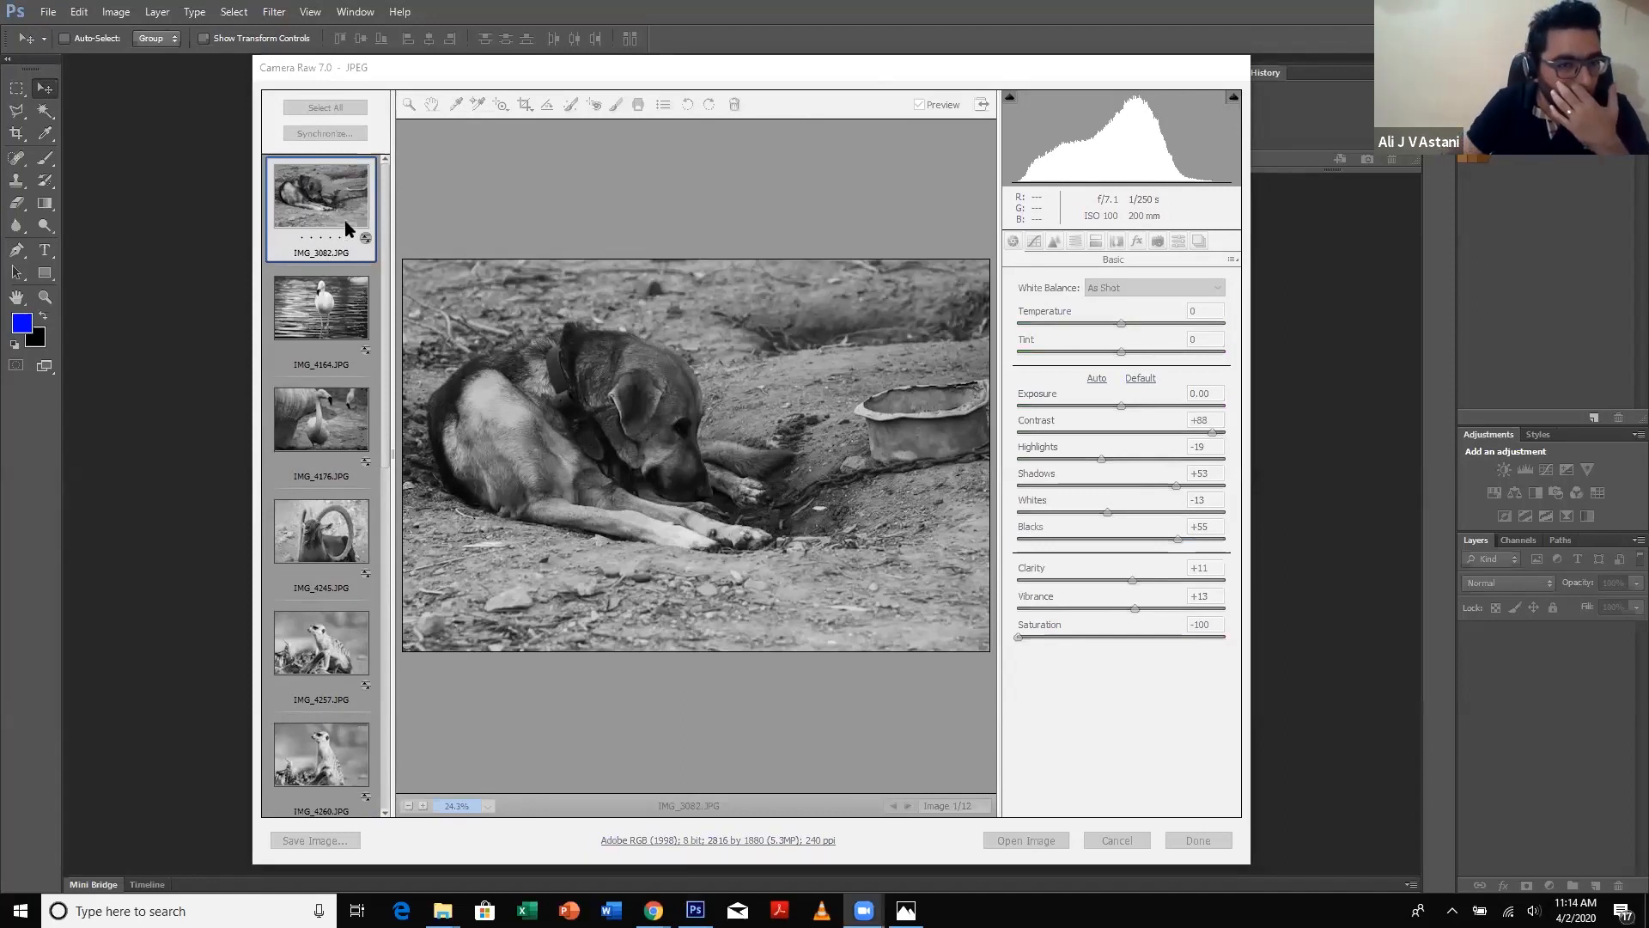
drag(1019, 637, 1136, 637)
text(0)
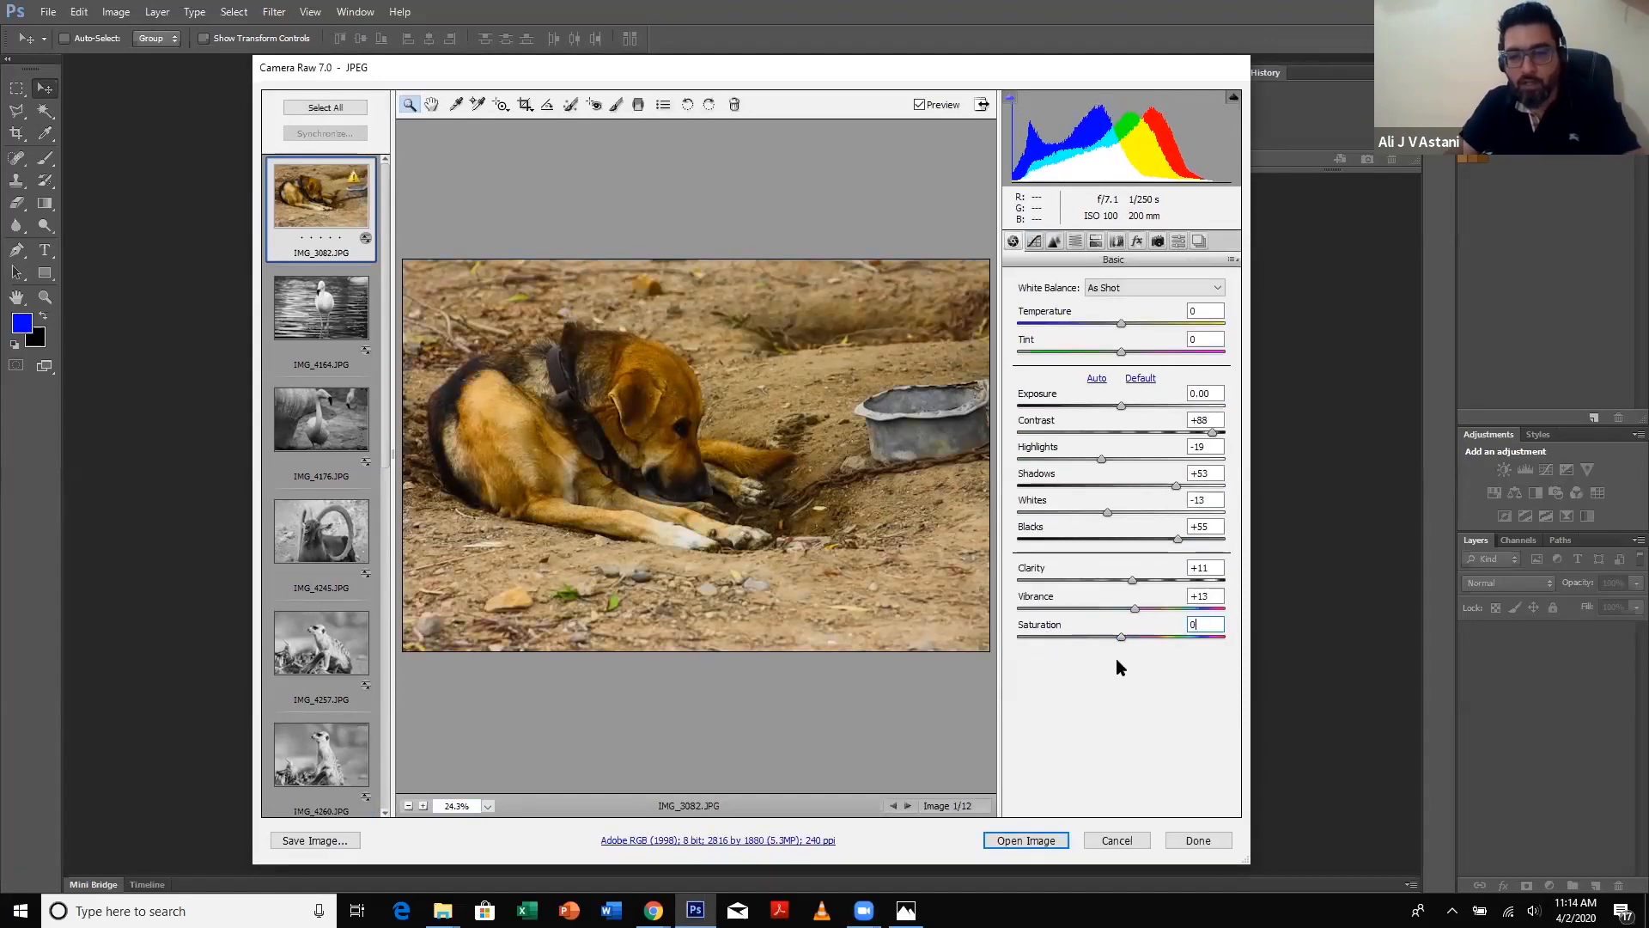
drag(1120, 639, 998, 639)
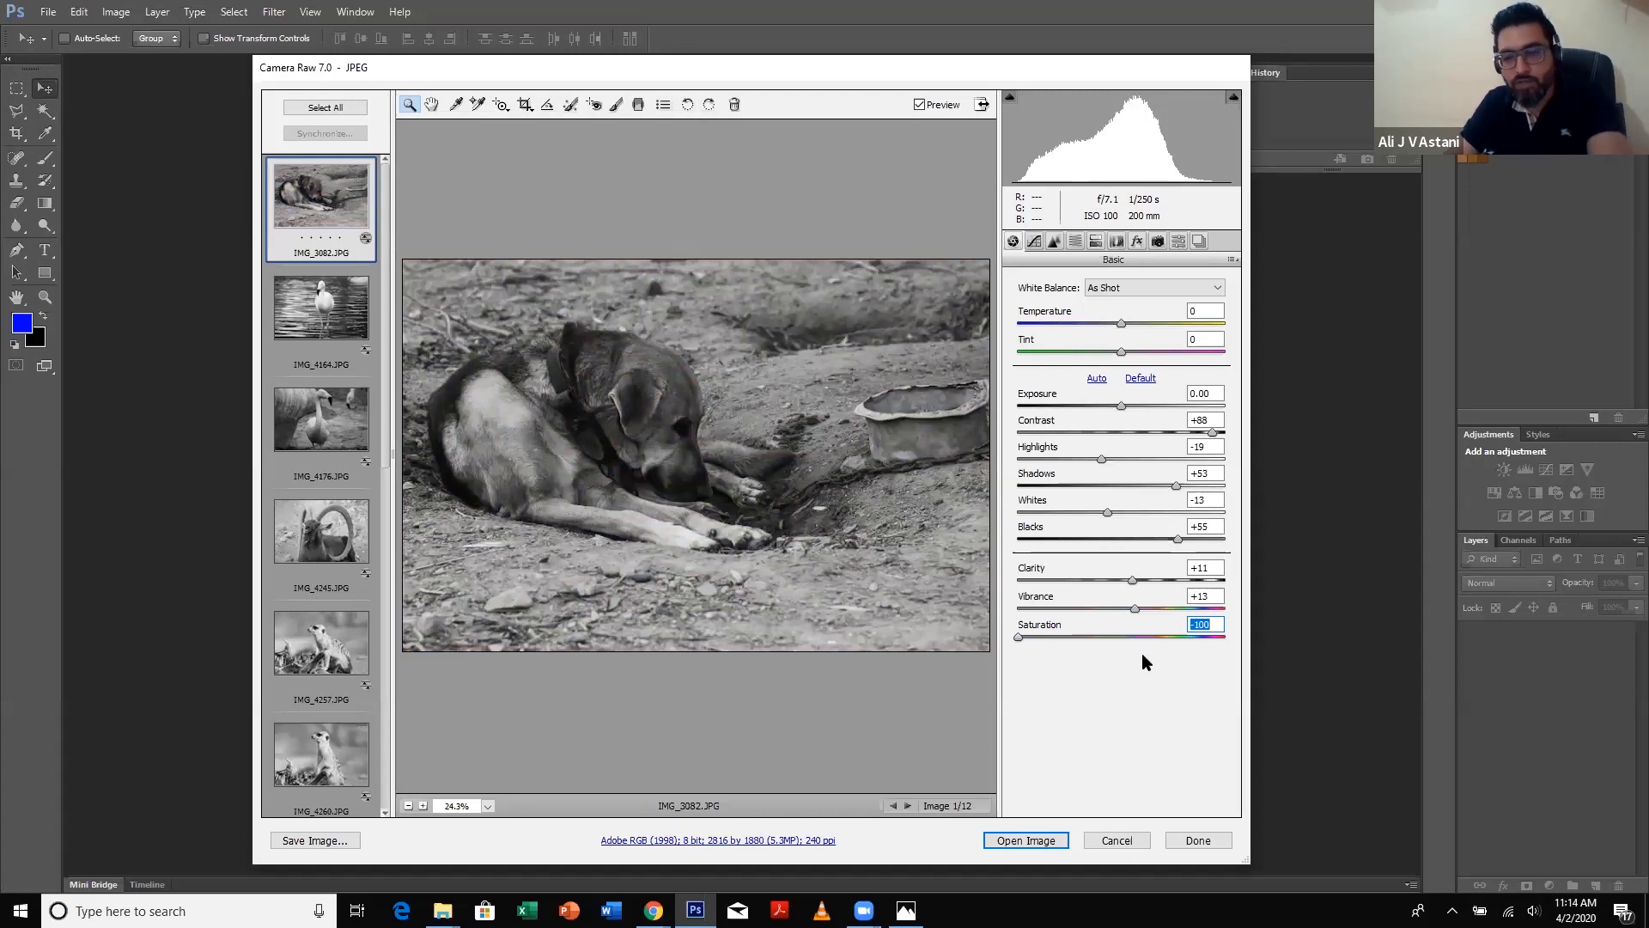
drag(1135, 637, 1244, 639)
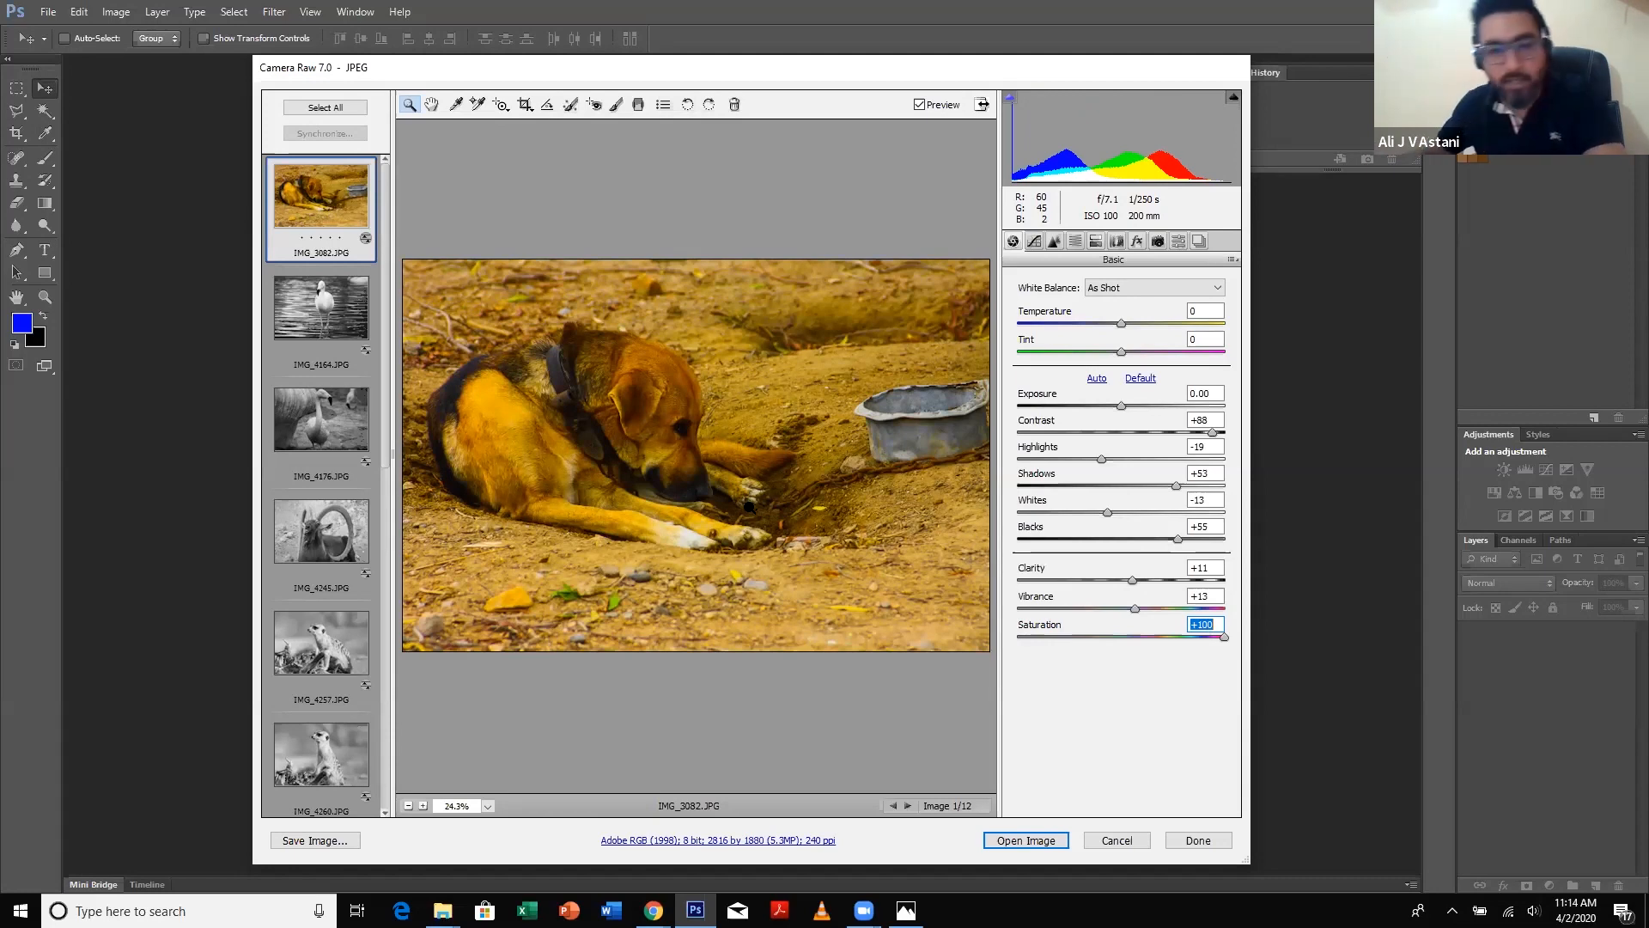
text(0)
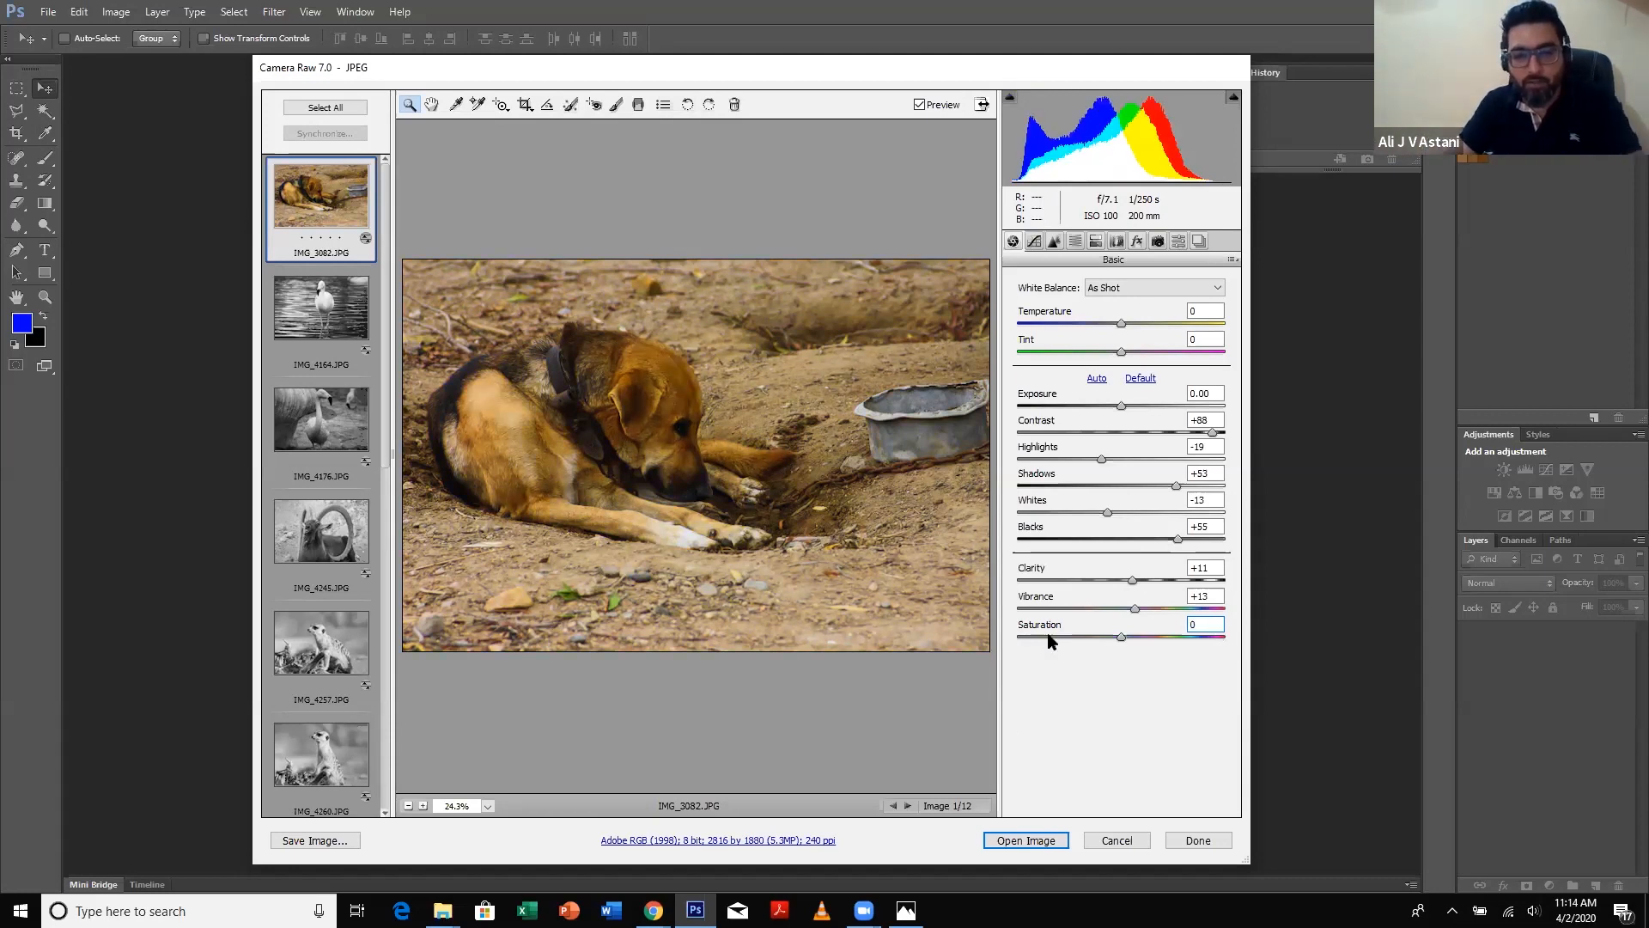
drag(1028, 640, 991, 634)
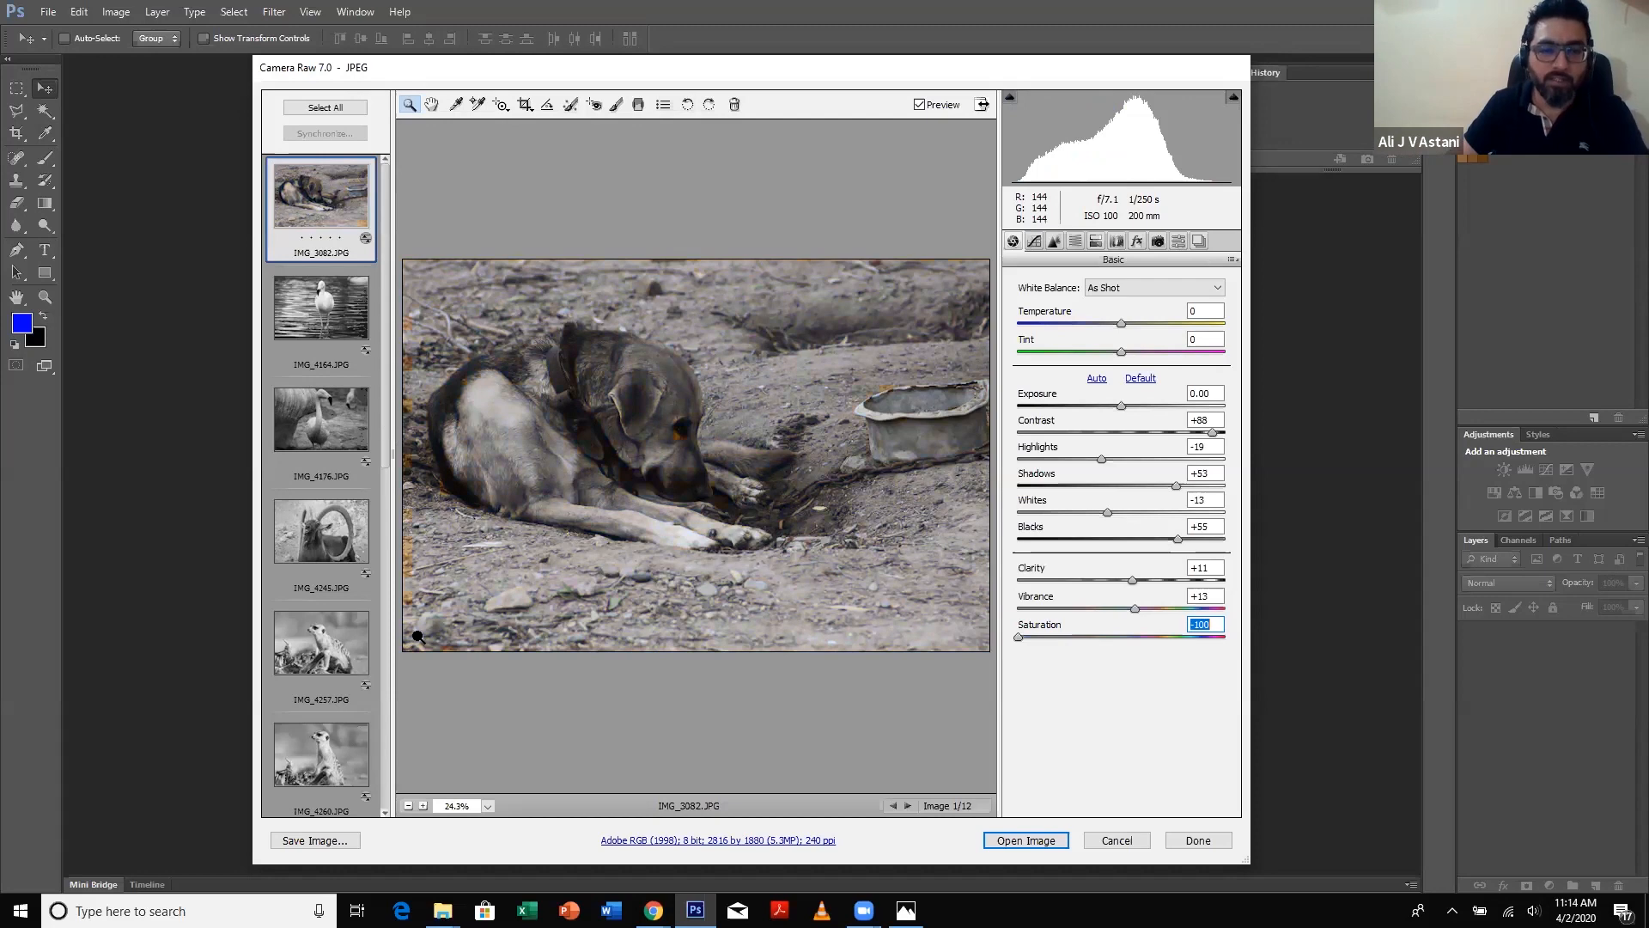
- Review the adjusted lion IMG_4336, giraffe IMG_4519 and oryx IMG_4528 photos, and return to the meerkat IMG_4260
scroll(311, 557, down, 4)
click(322, 553)
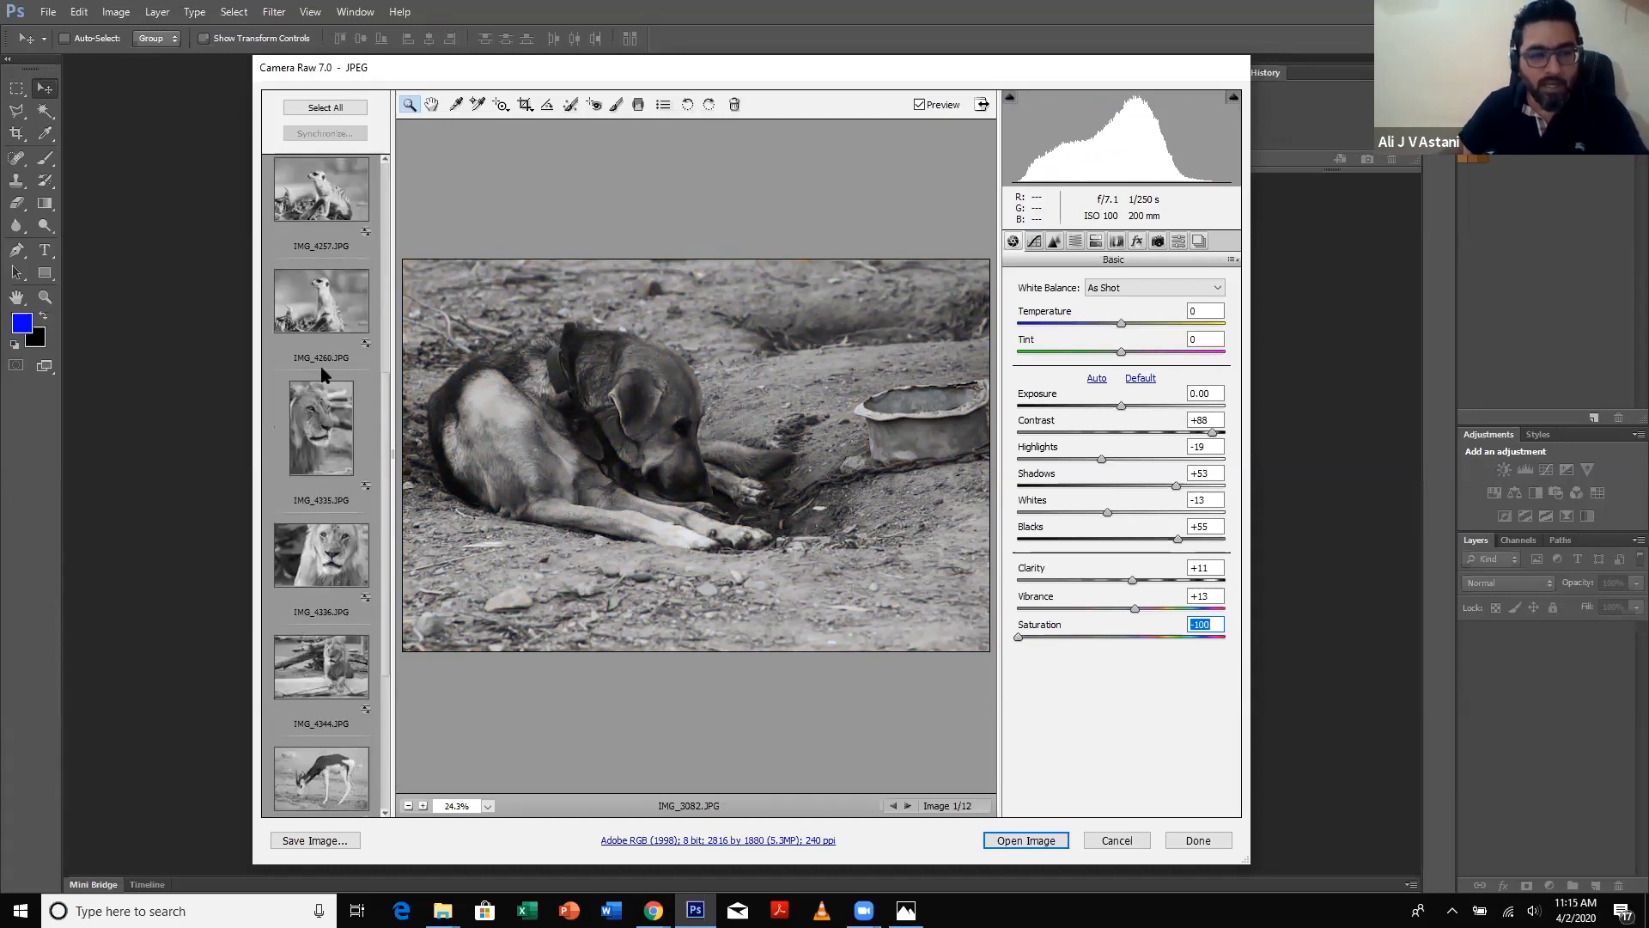
scroll(292, 528, down, 3)
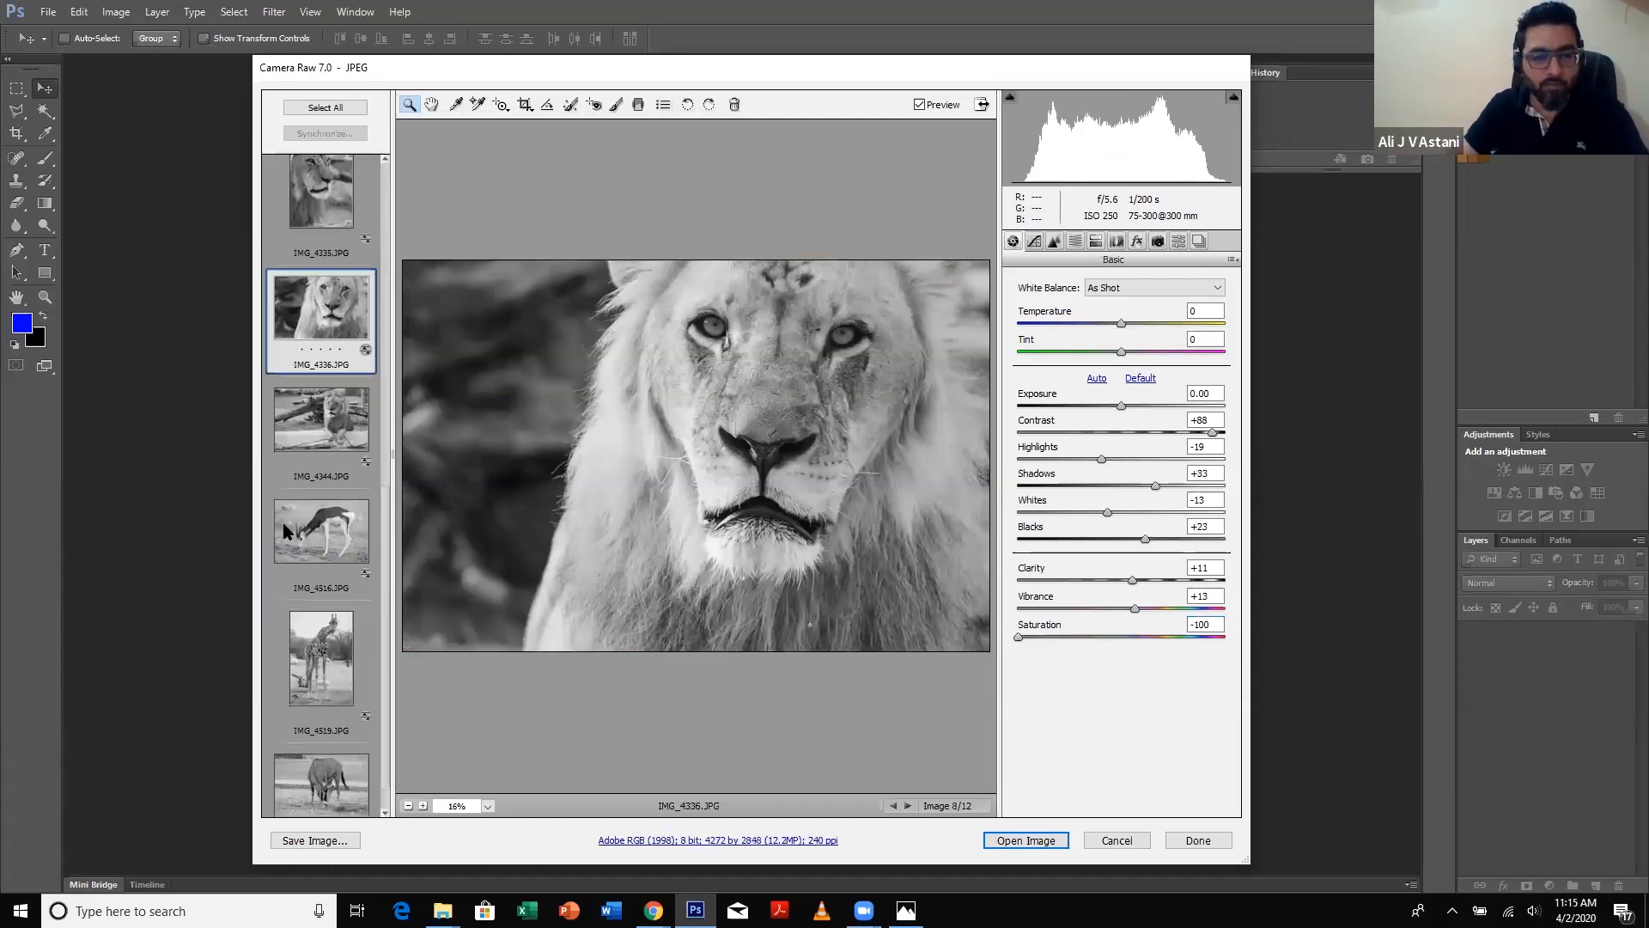
click(322, 606)
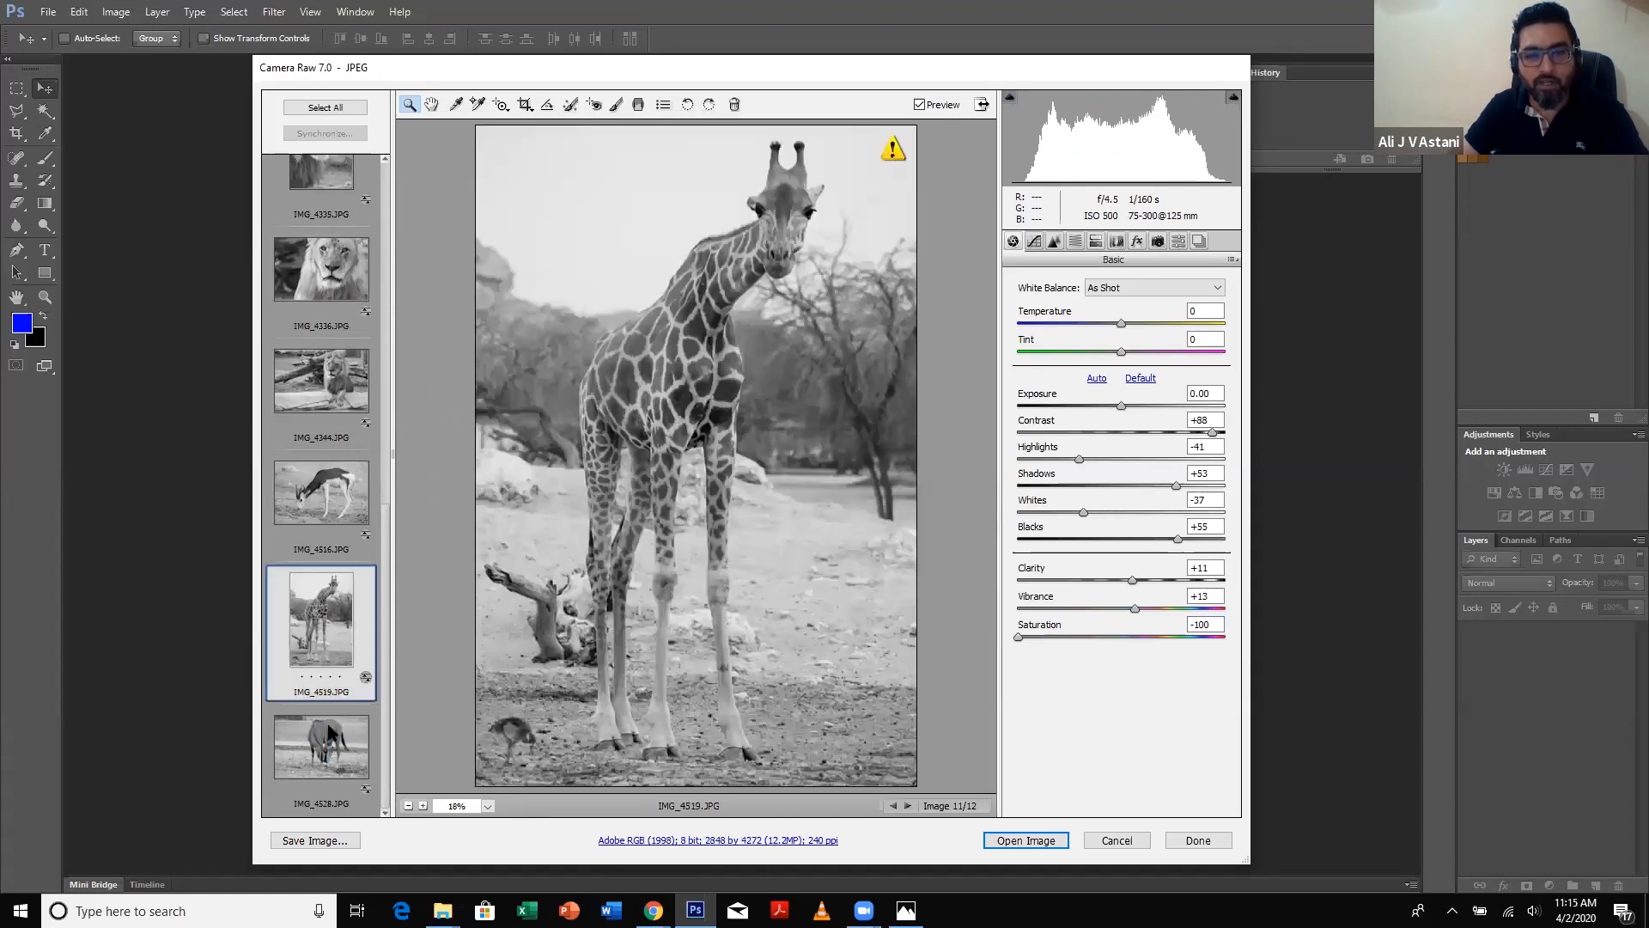
click(329, 734)
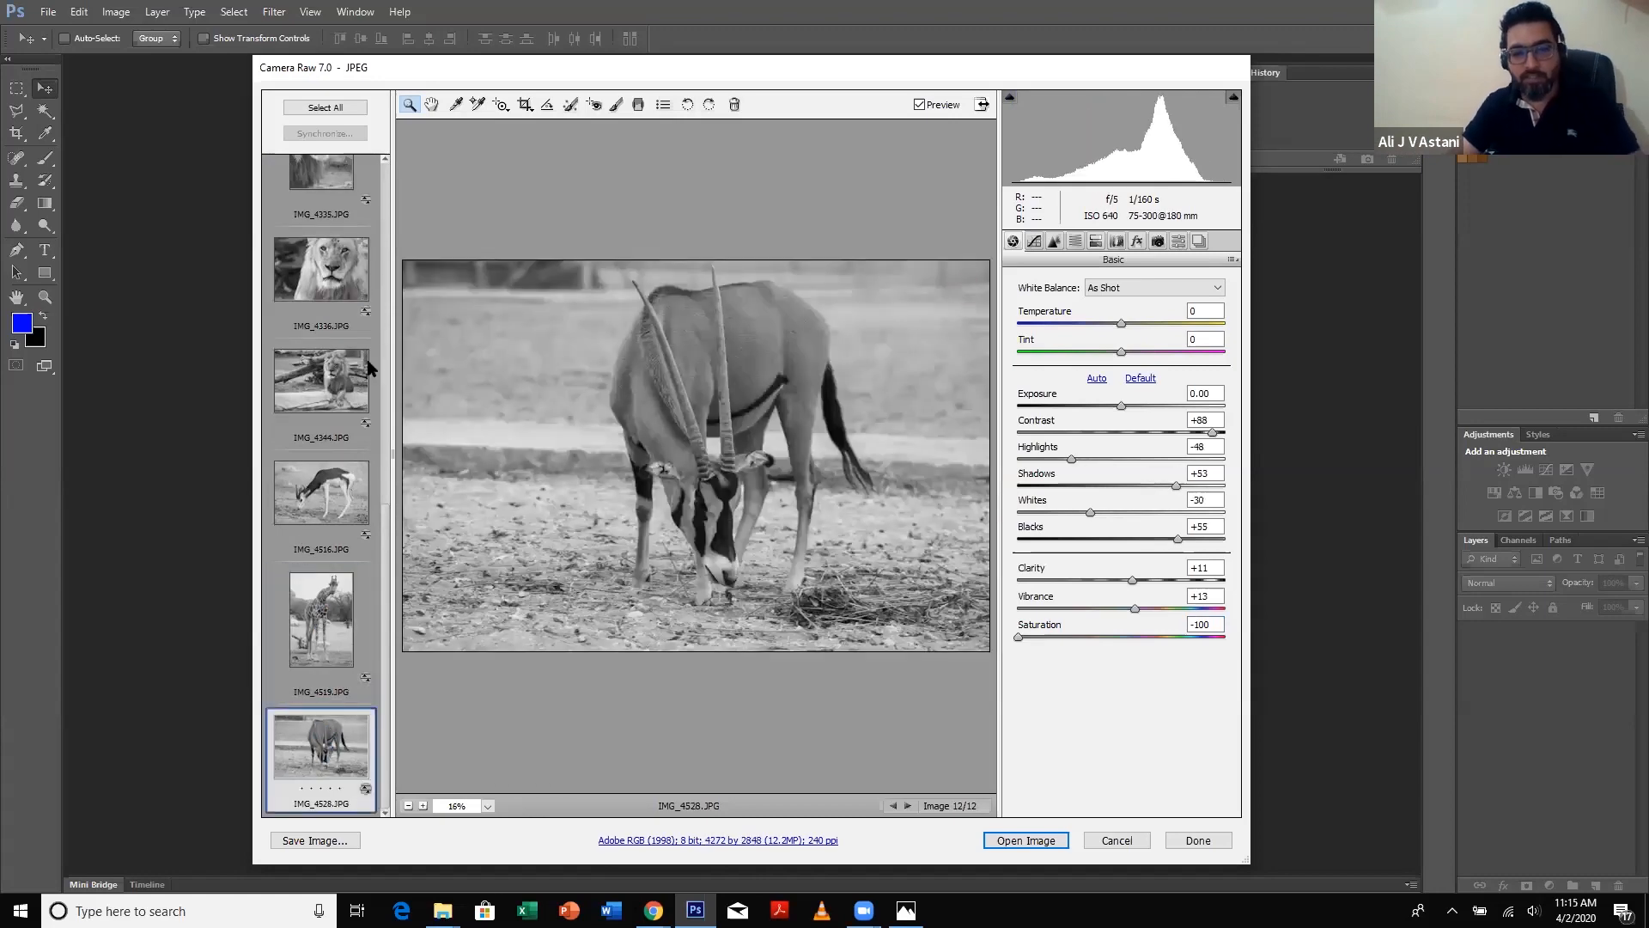
scroll(343, 584, up, 5)
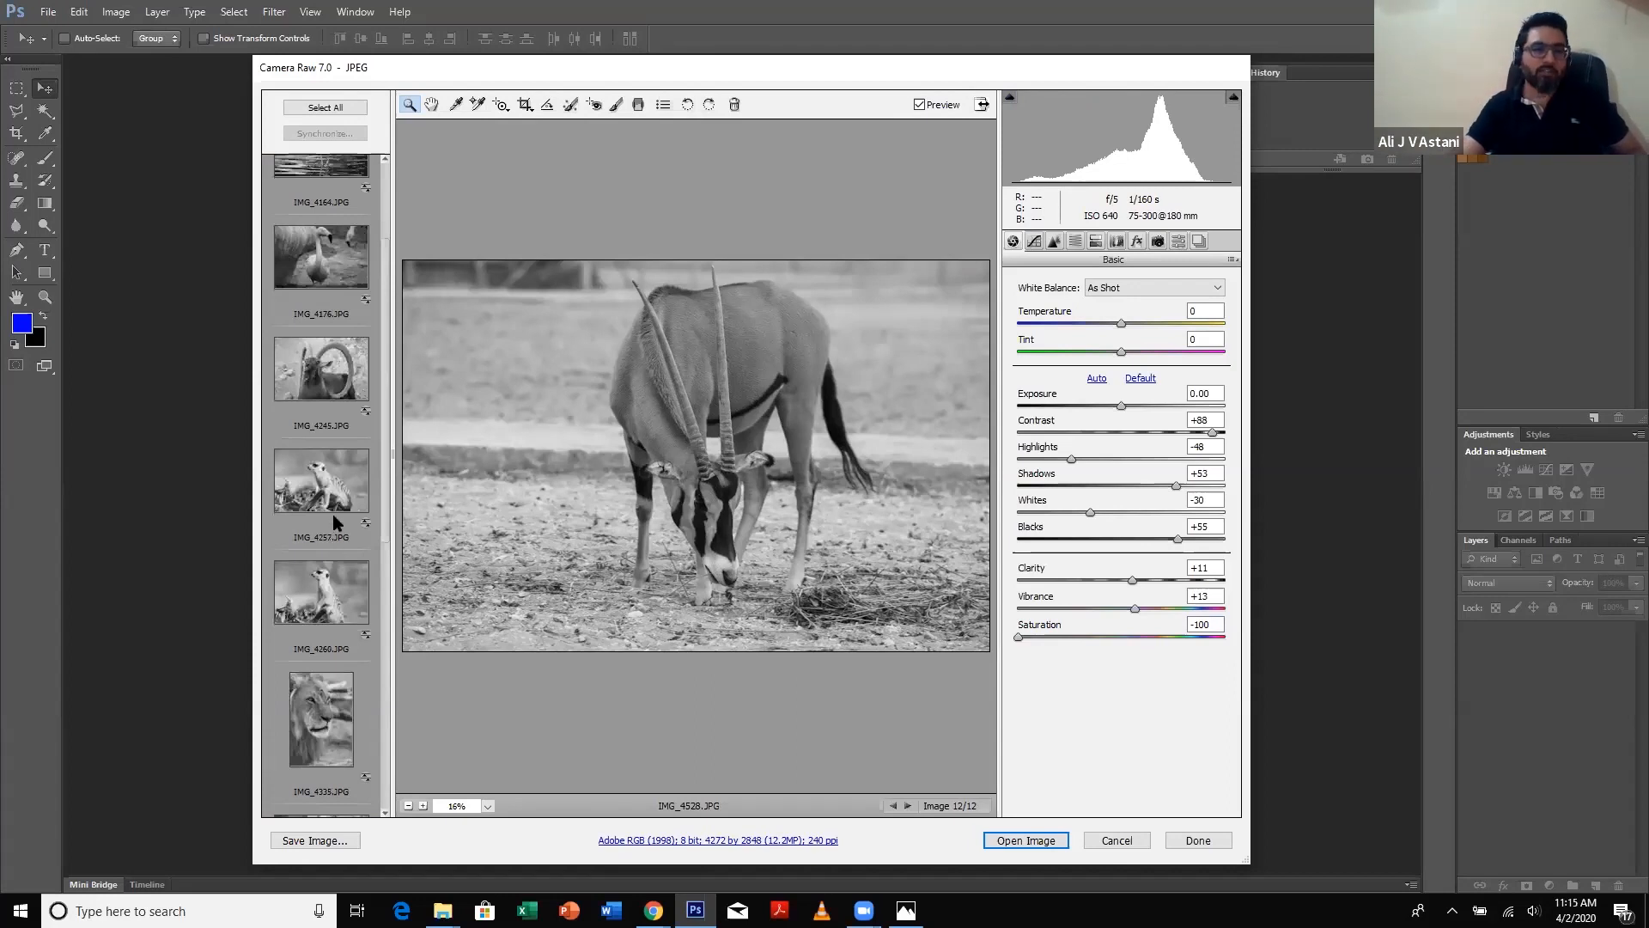
scroll(332, 513, up, 2)
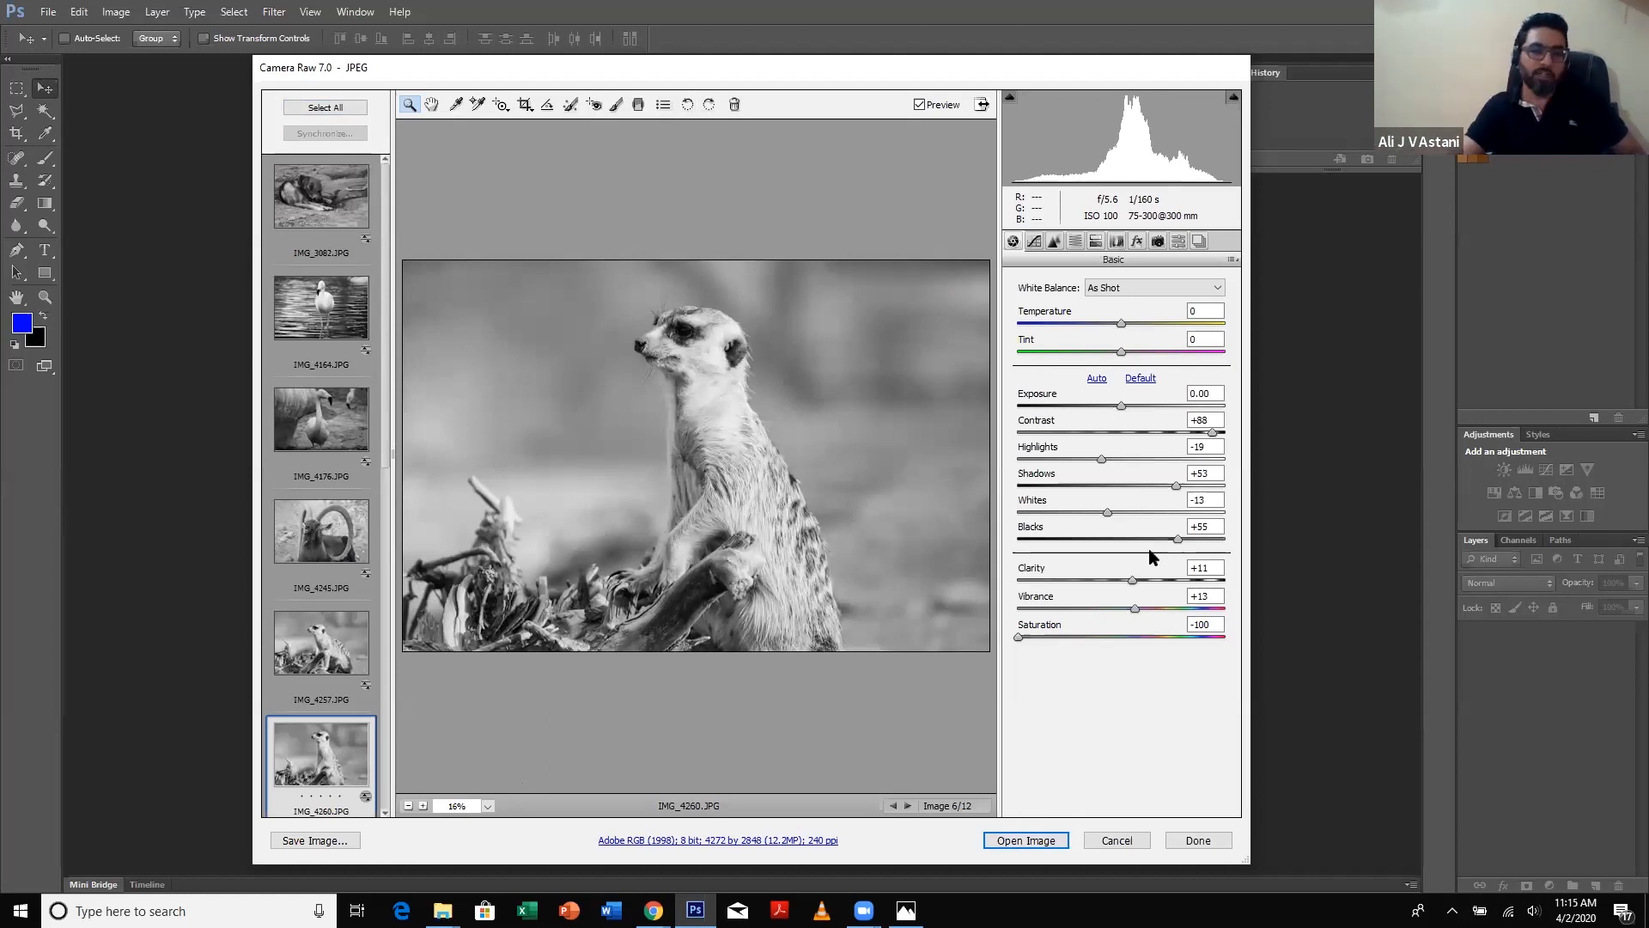
- Select all twelve animal photos and open their save options, keeping the quality at 12, Maximum
click(325, 107)
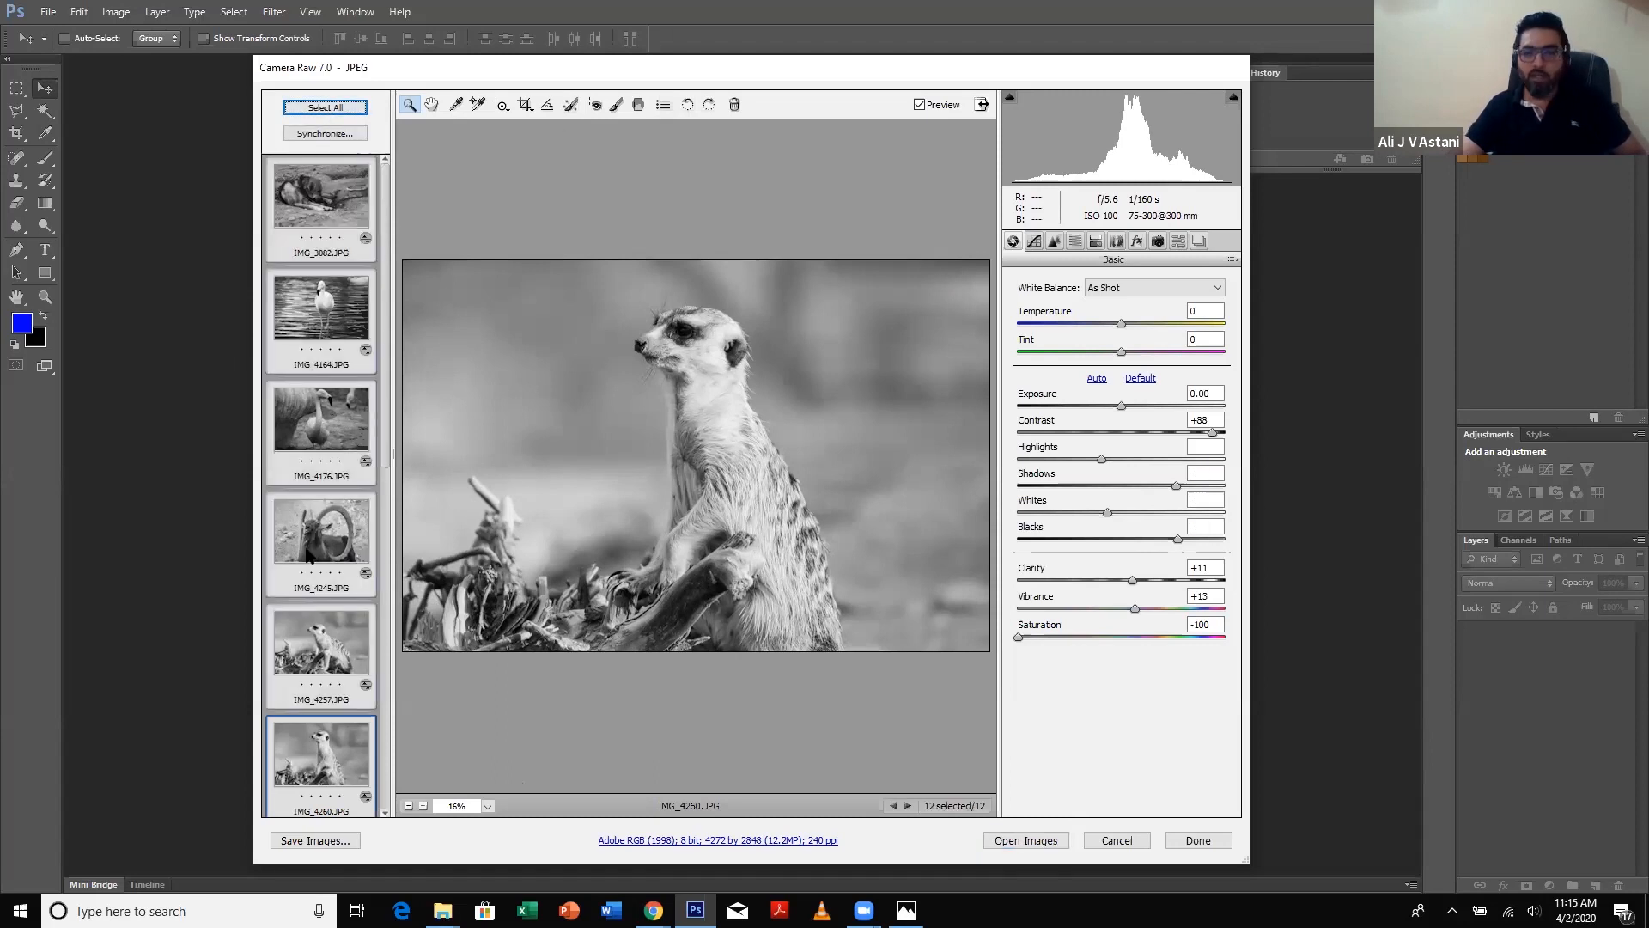
click(314, 840)
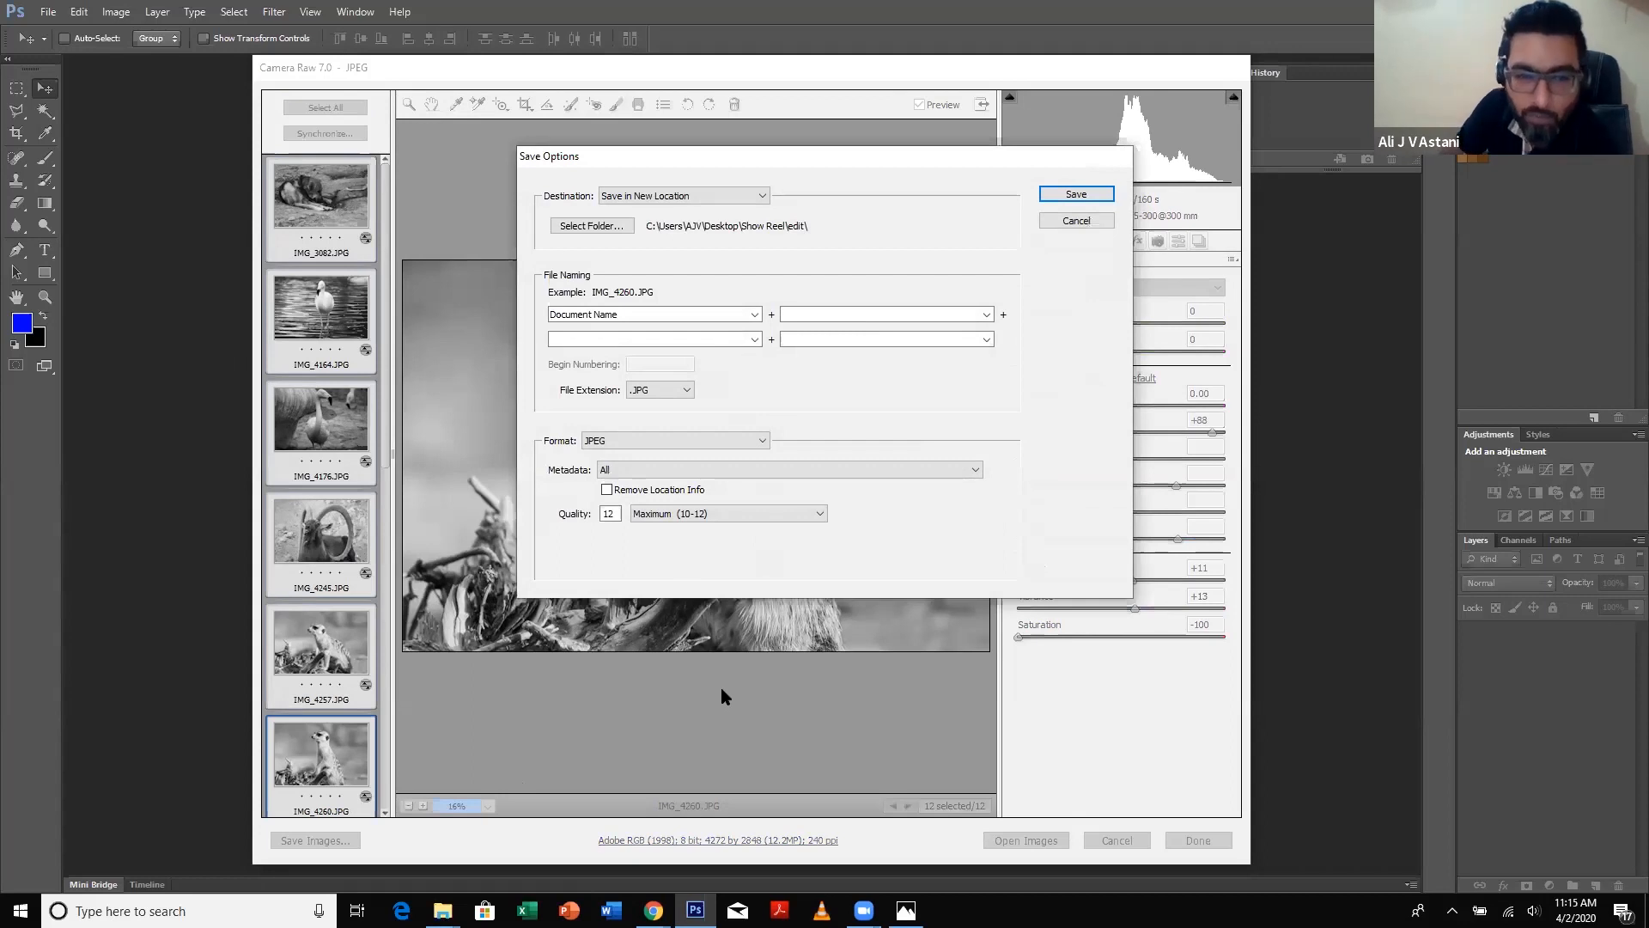
click(719, 517)
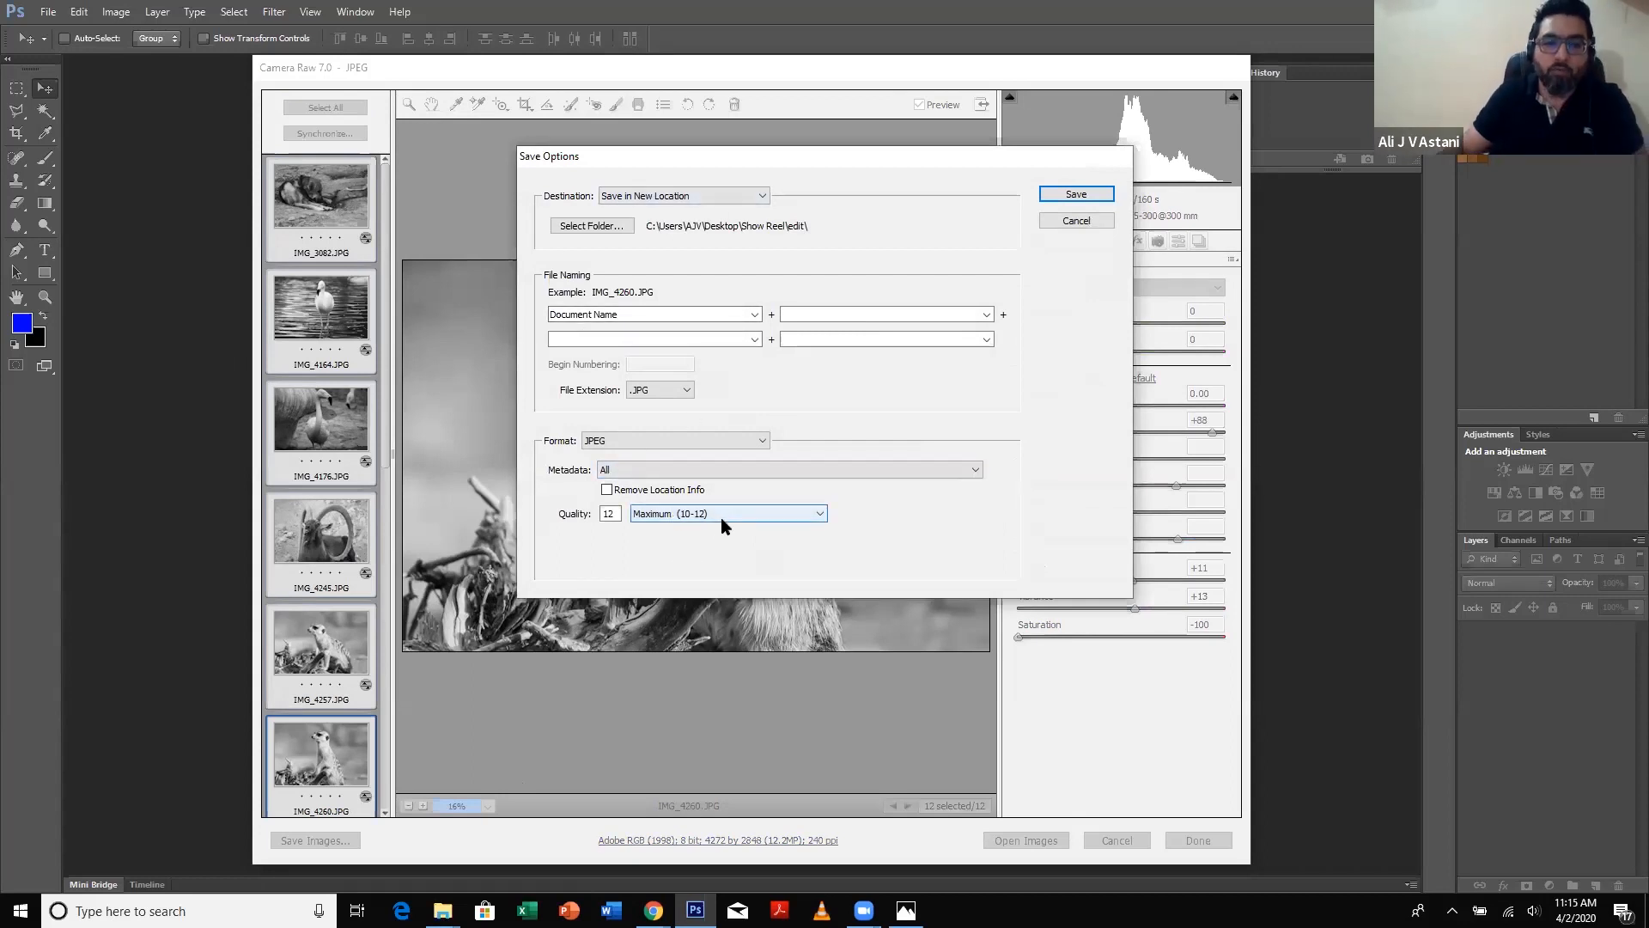
click(610, 514)
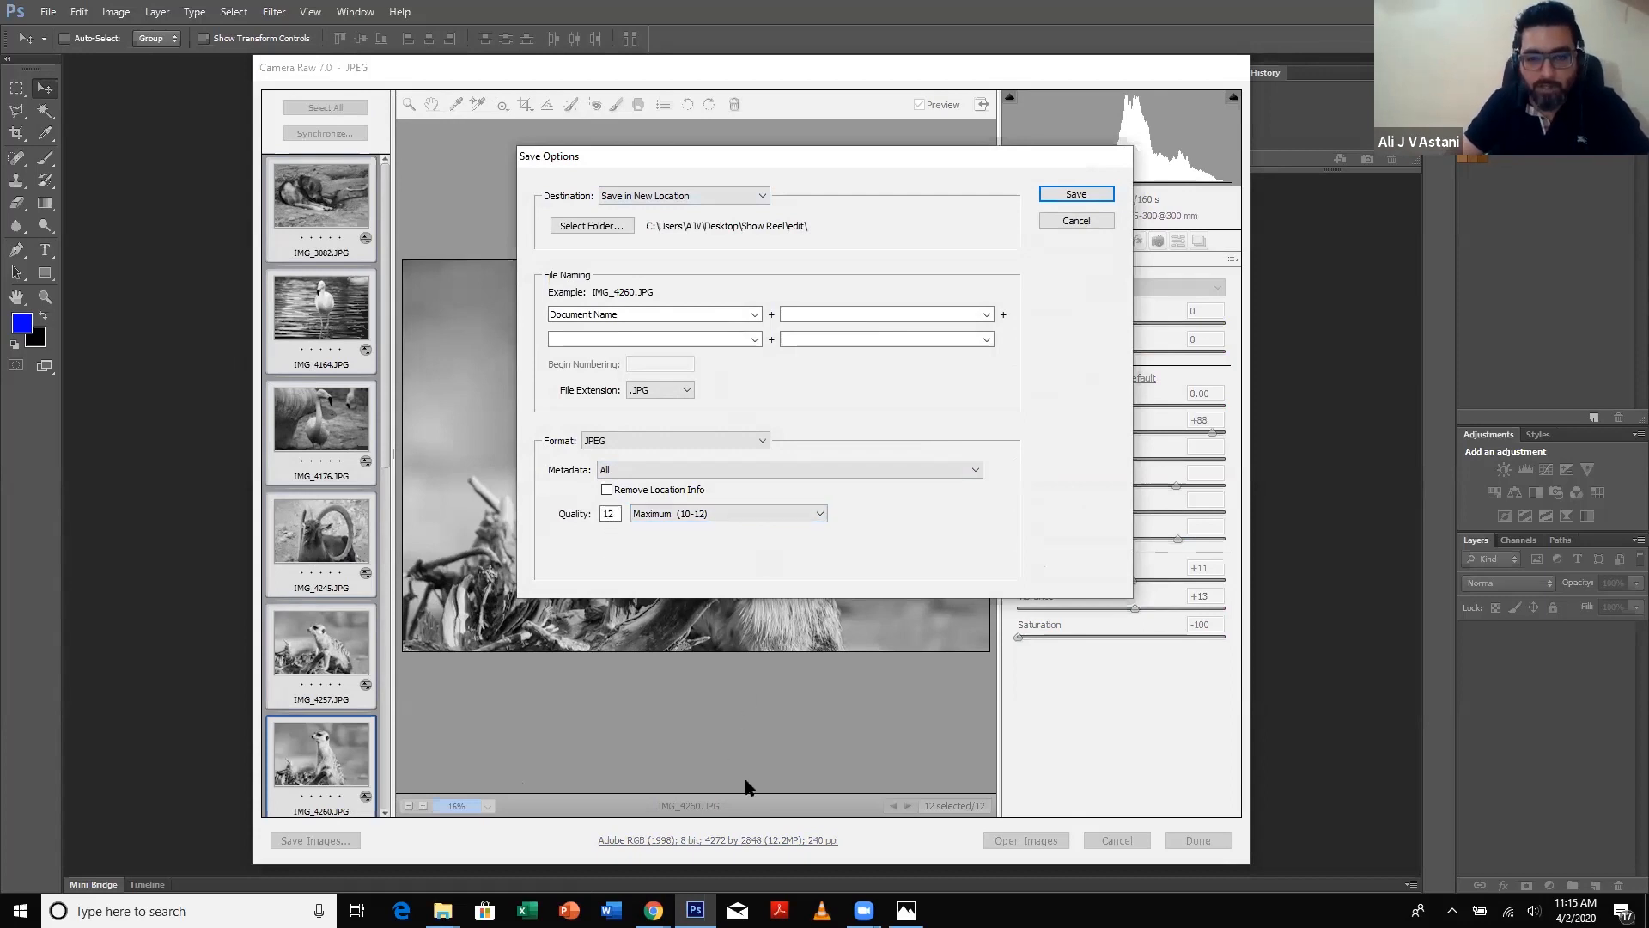
click(662, 513)
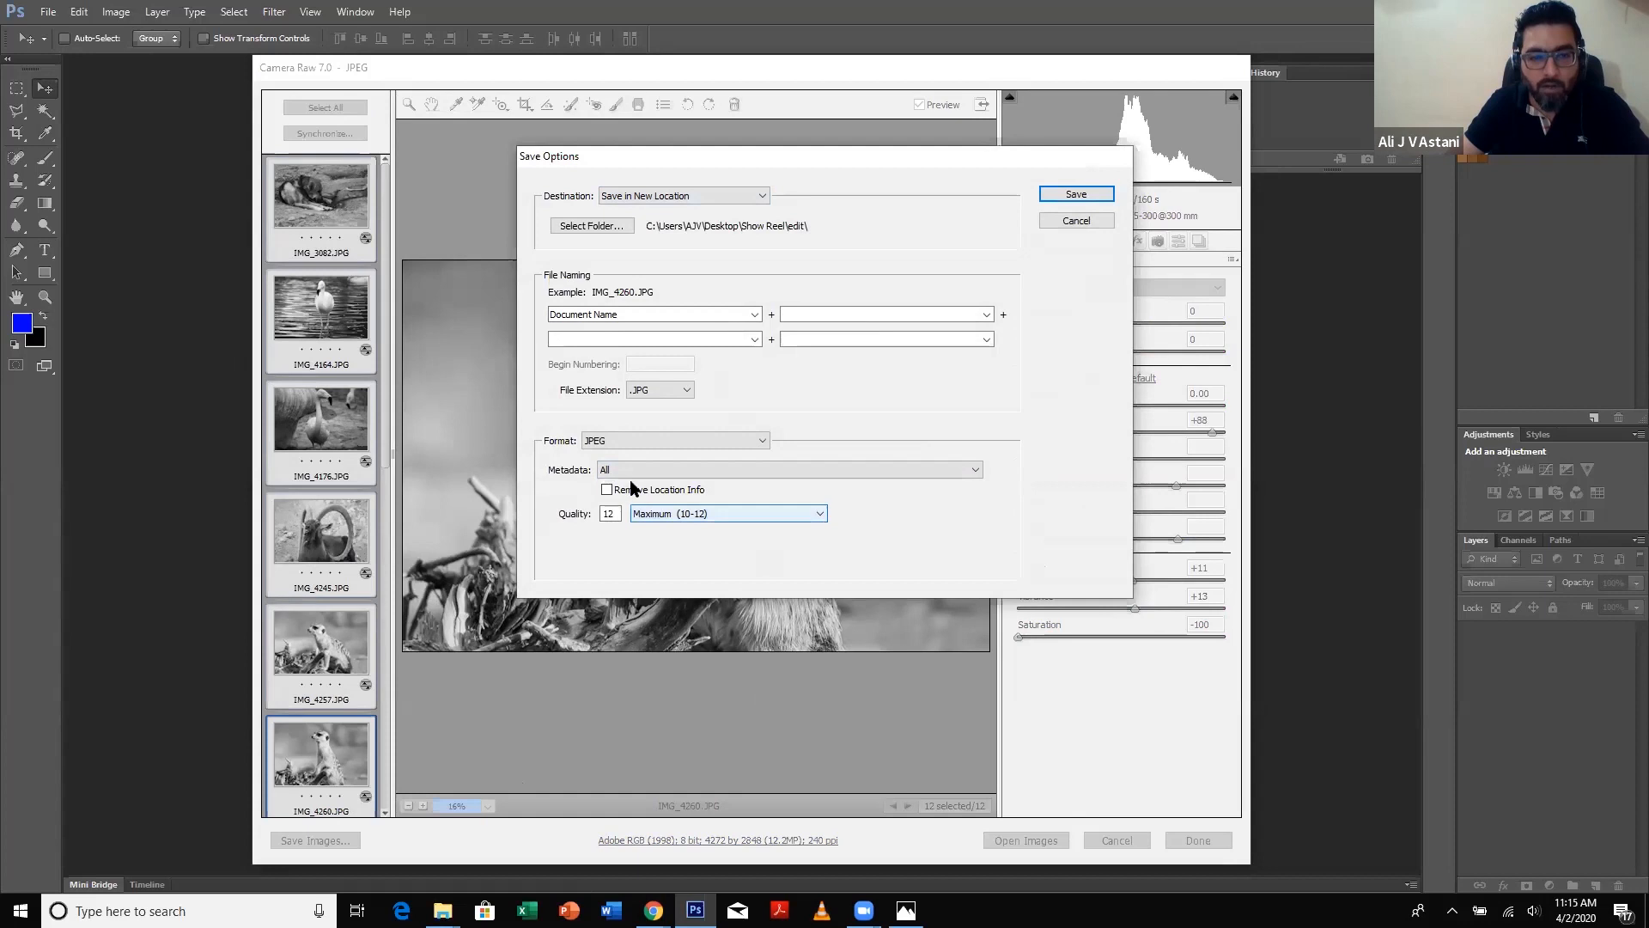
- Choose JPEG as the save format from the available formats and keep .JPG as the file extension
click(631, 440)
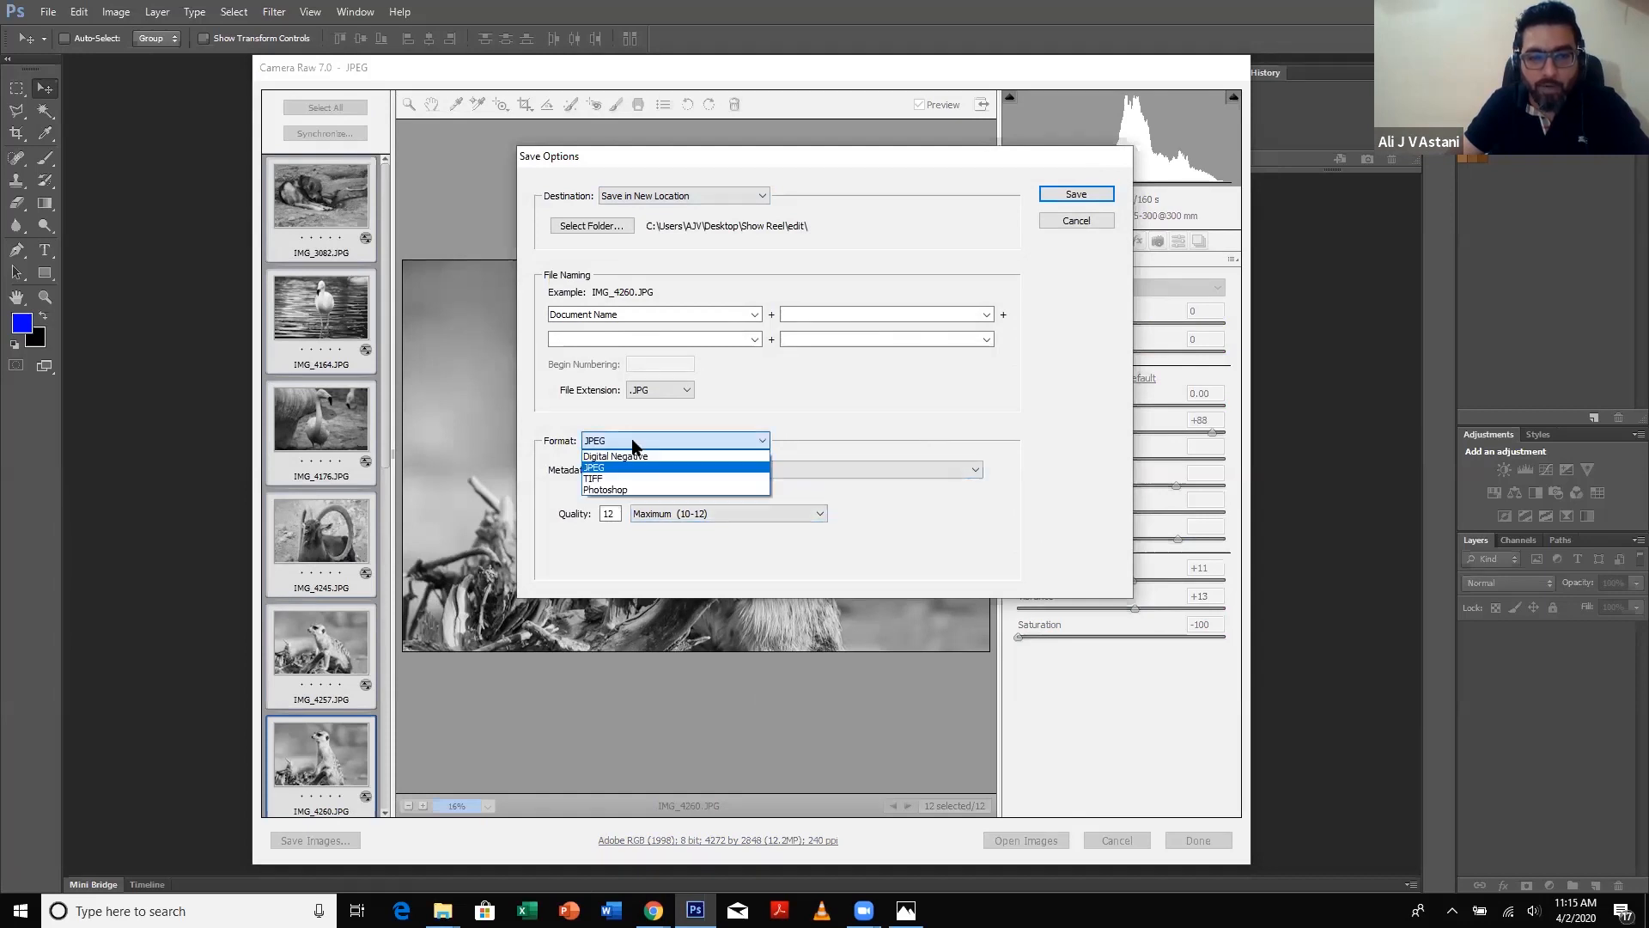
click(875, 426)
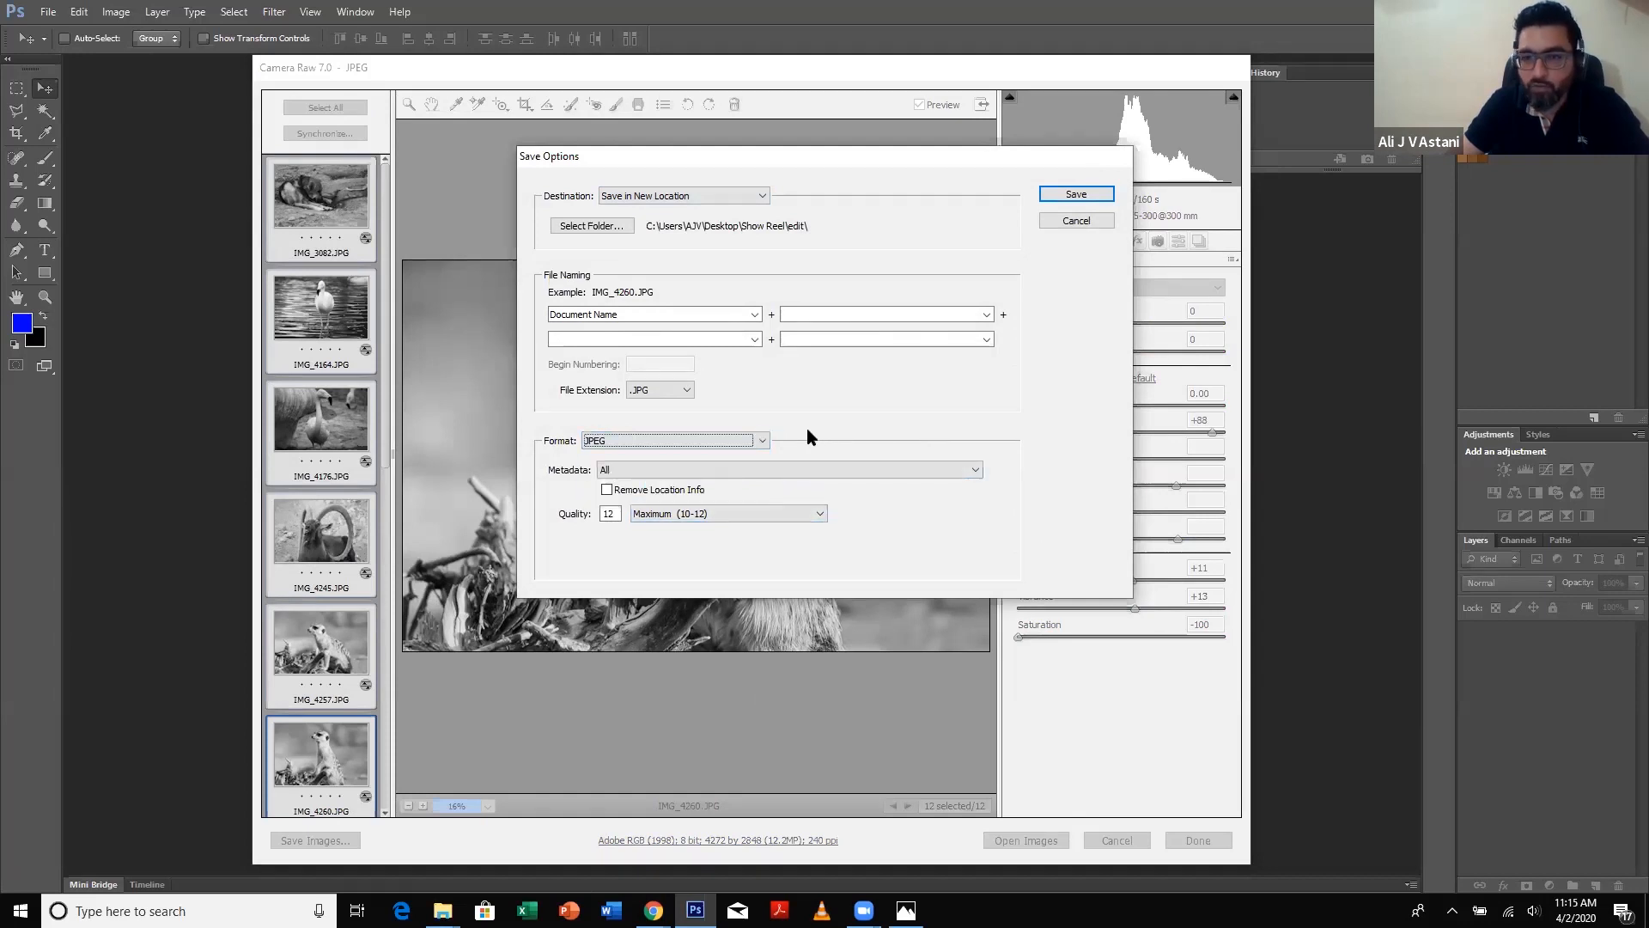
click(657, 438)
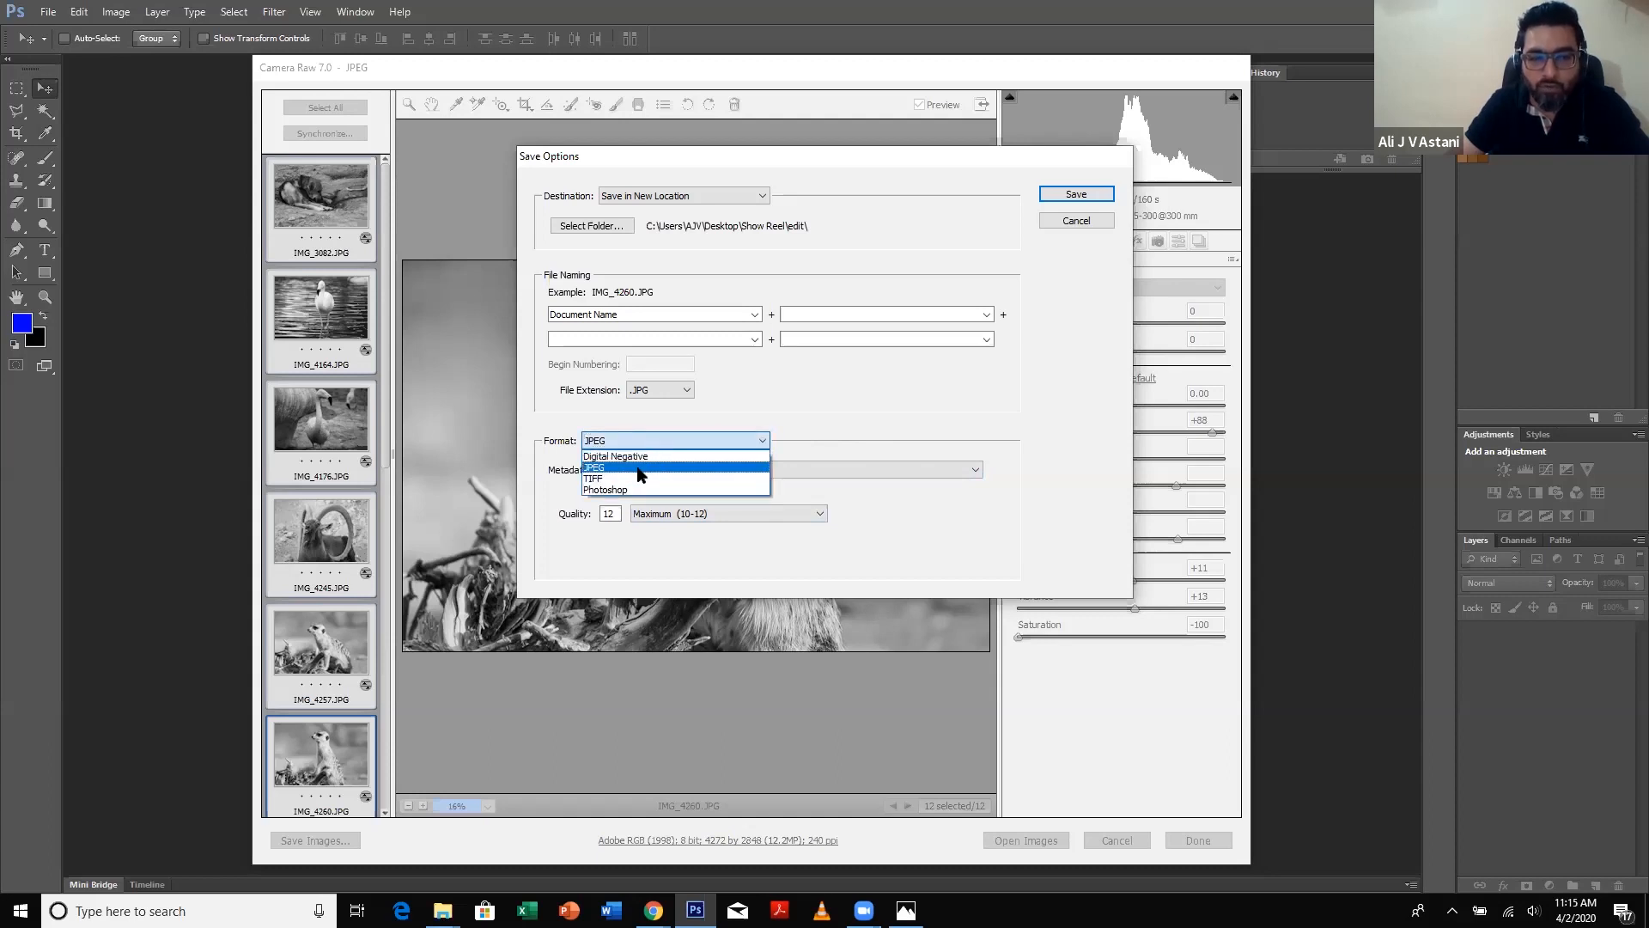
click(640, 468)
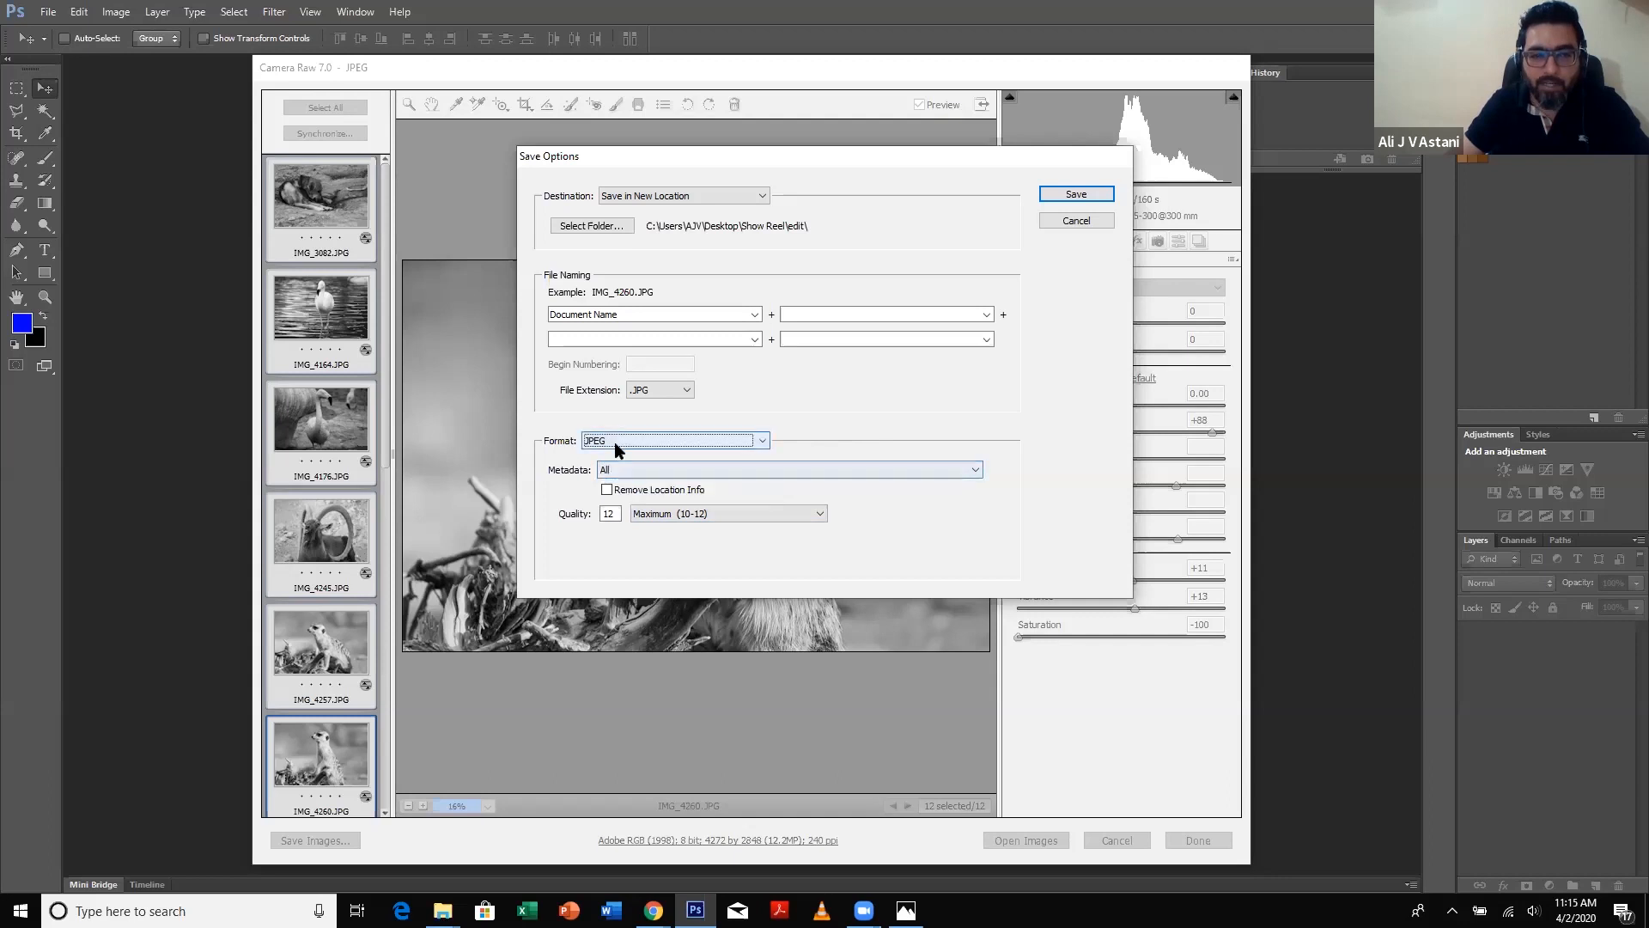
click(662, 390)
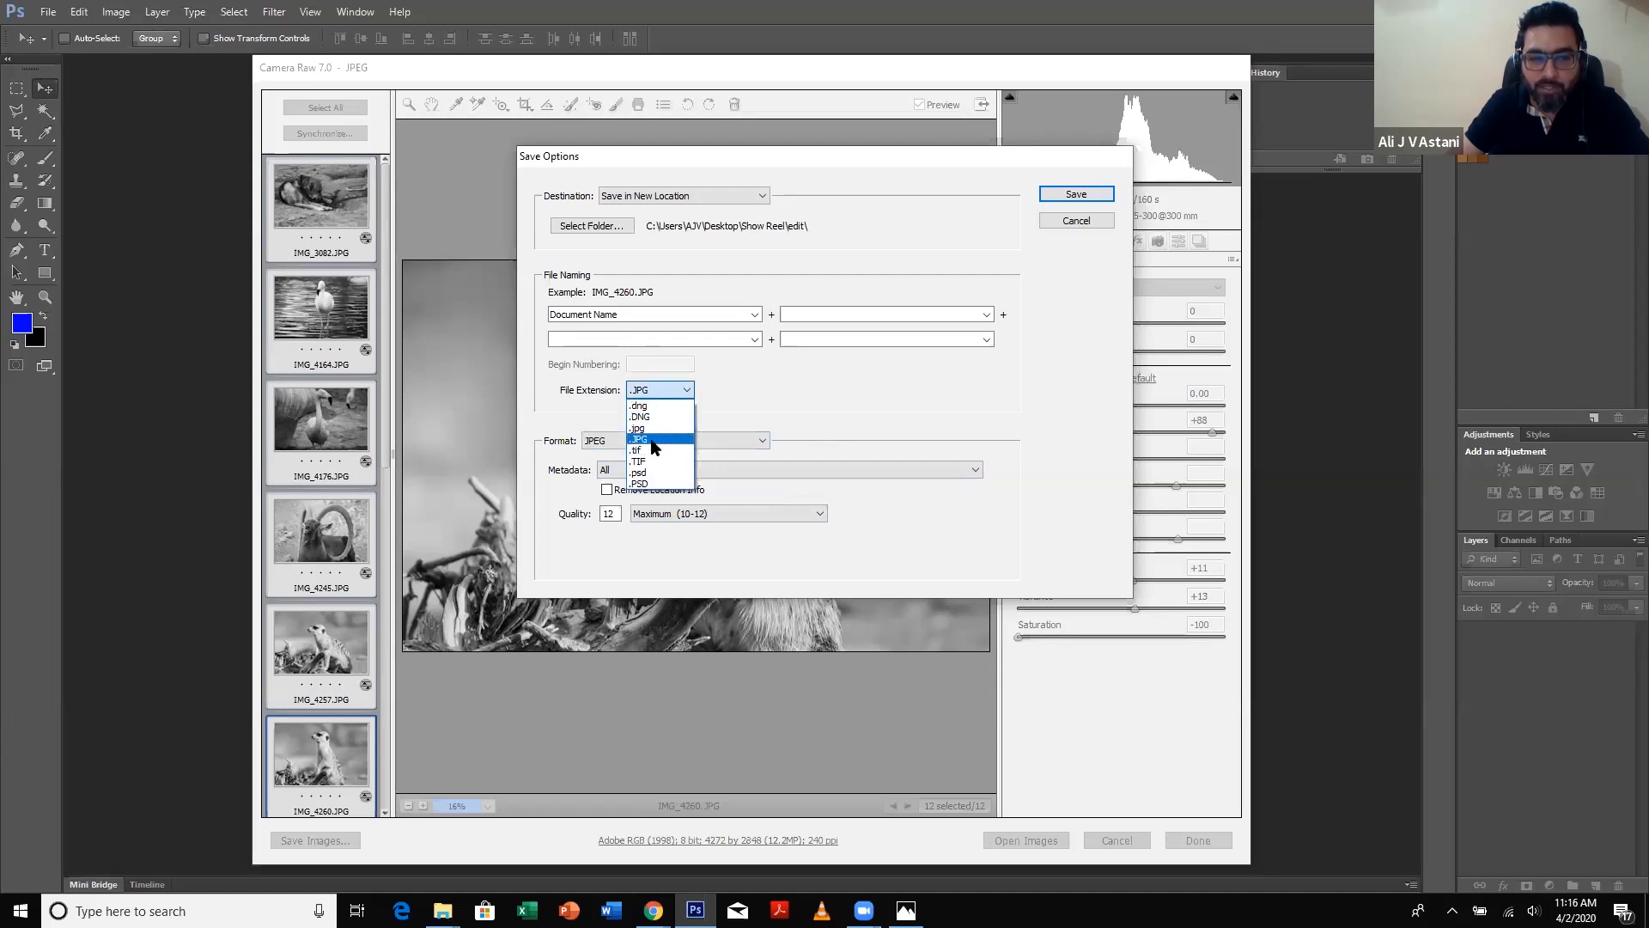
click(658, 395)
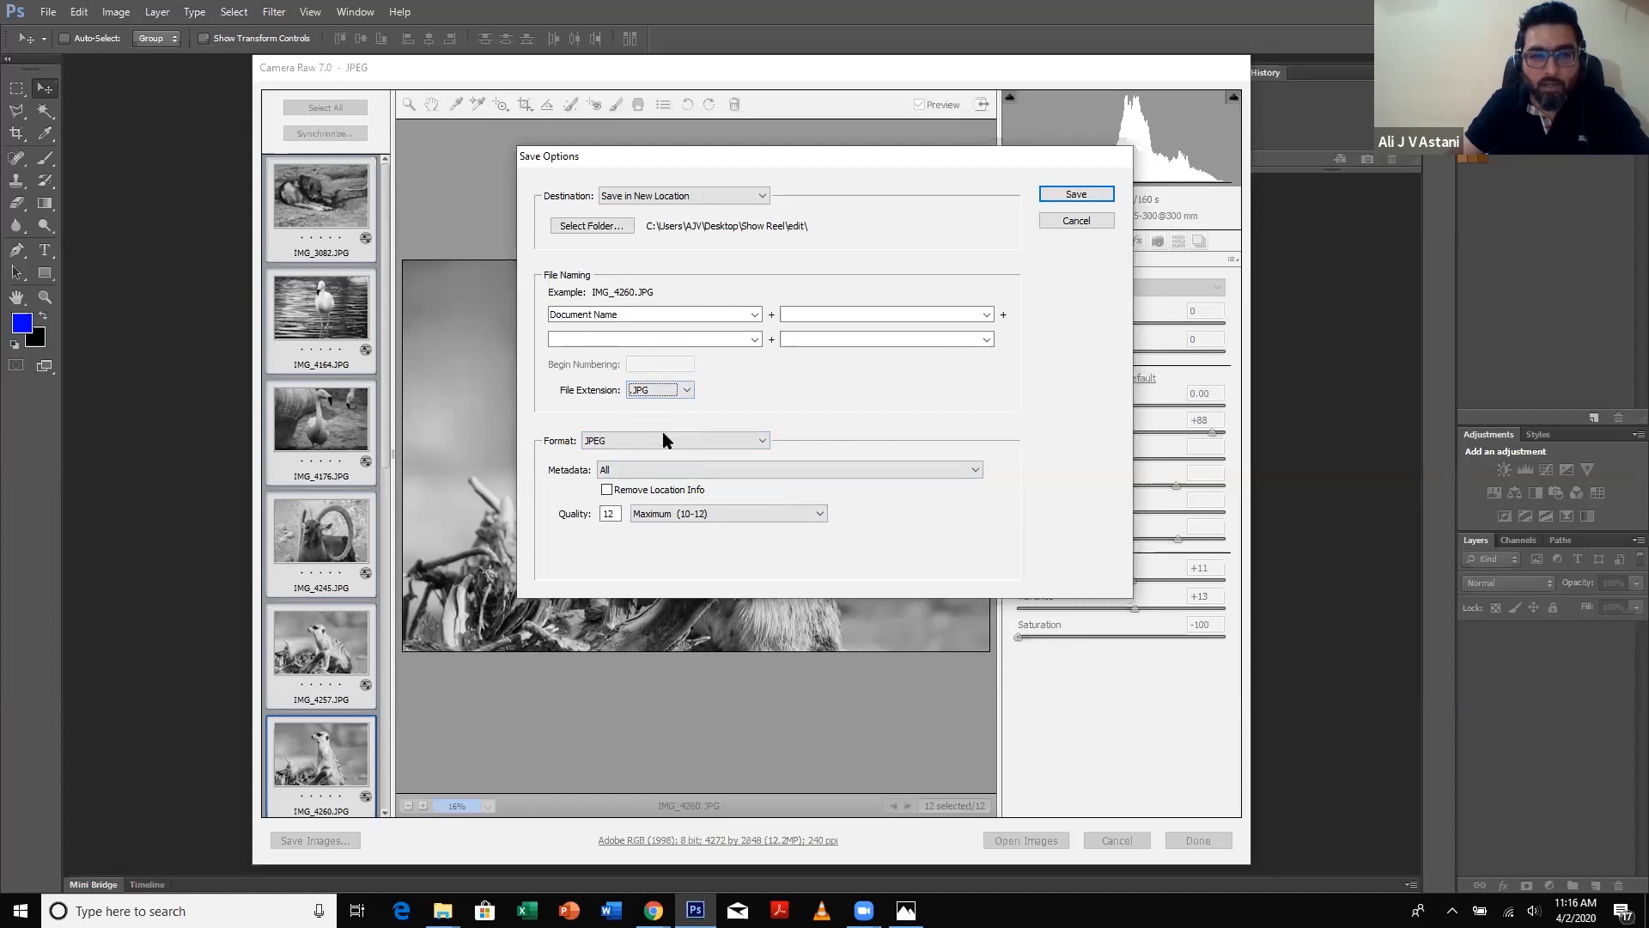
- Set the save destination to Save in New Location and browse to the Show Reel folder on the Desktop
click(646, 197)
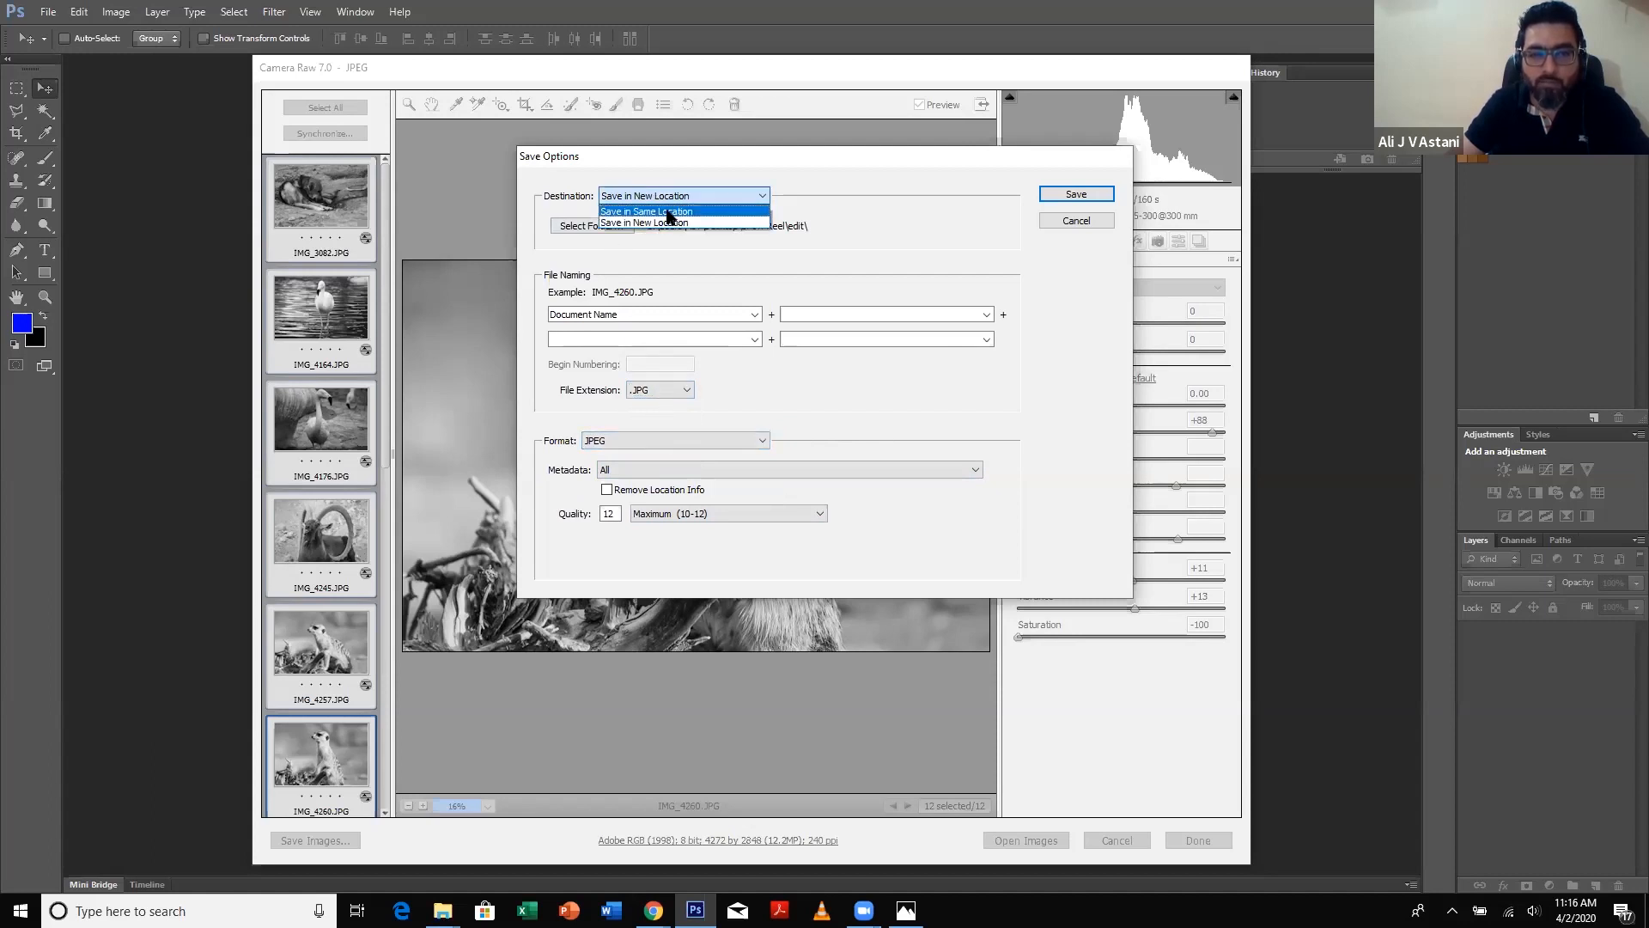
click(680, 211)
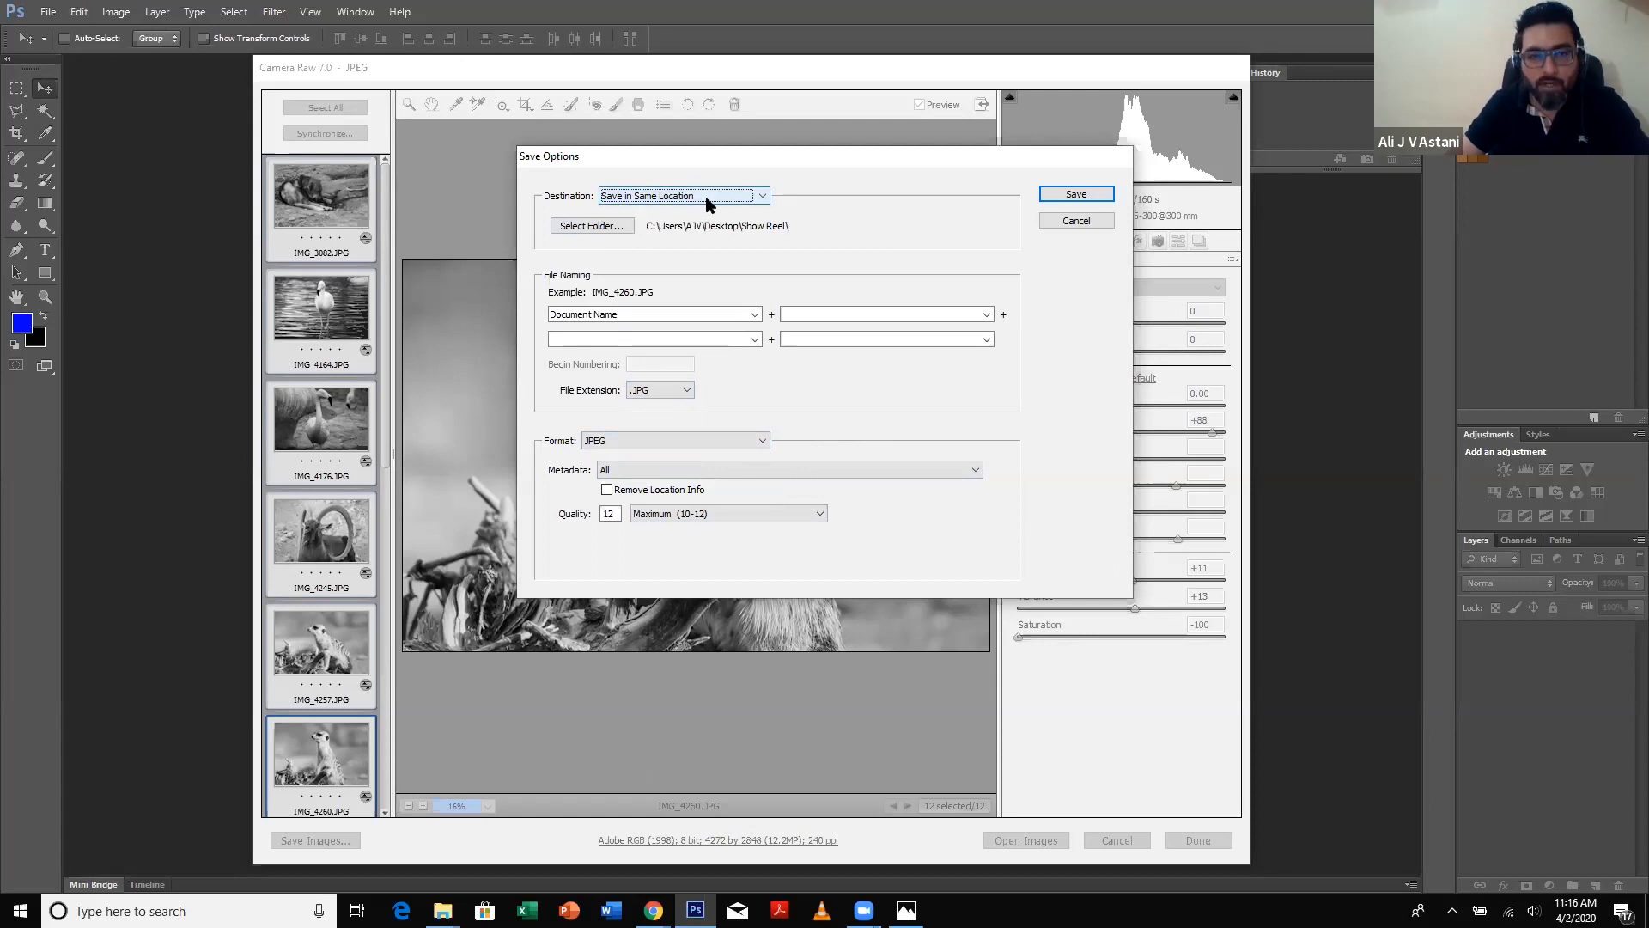
click(687, 197)
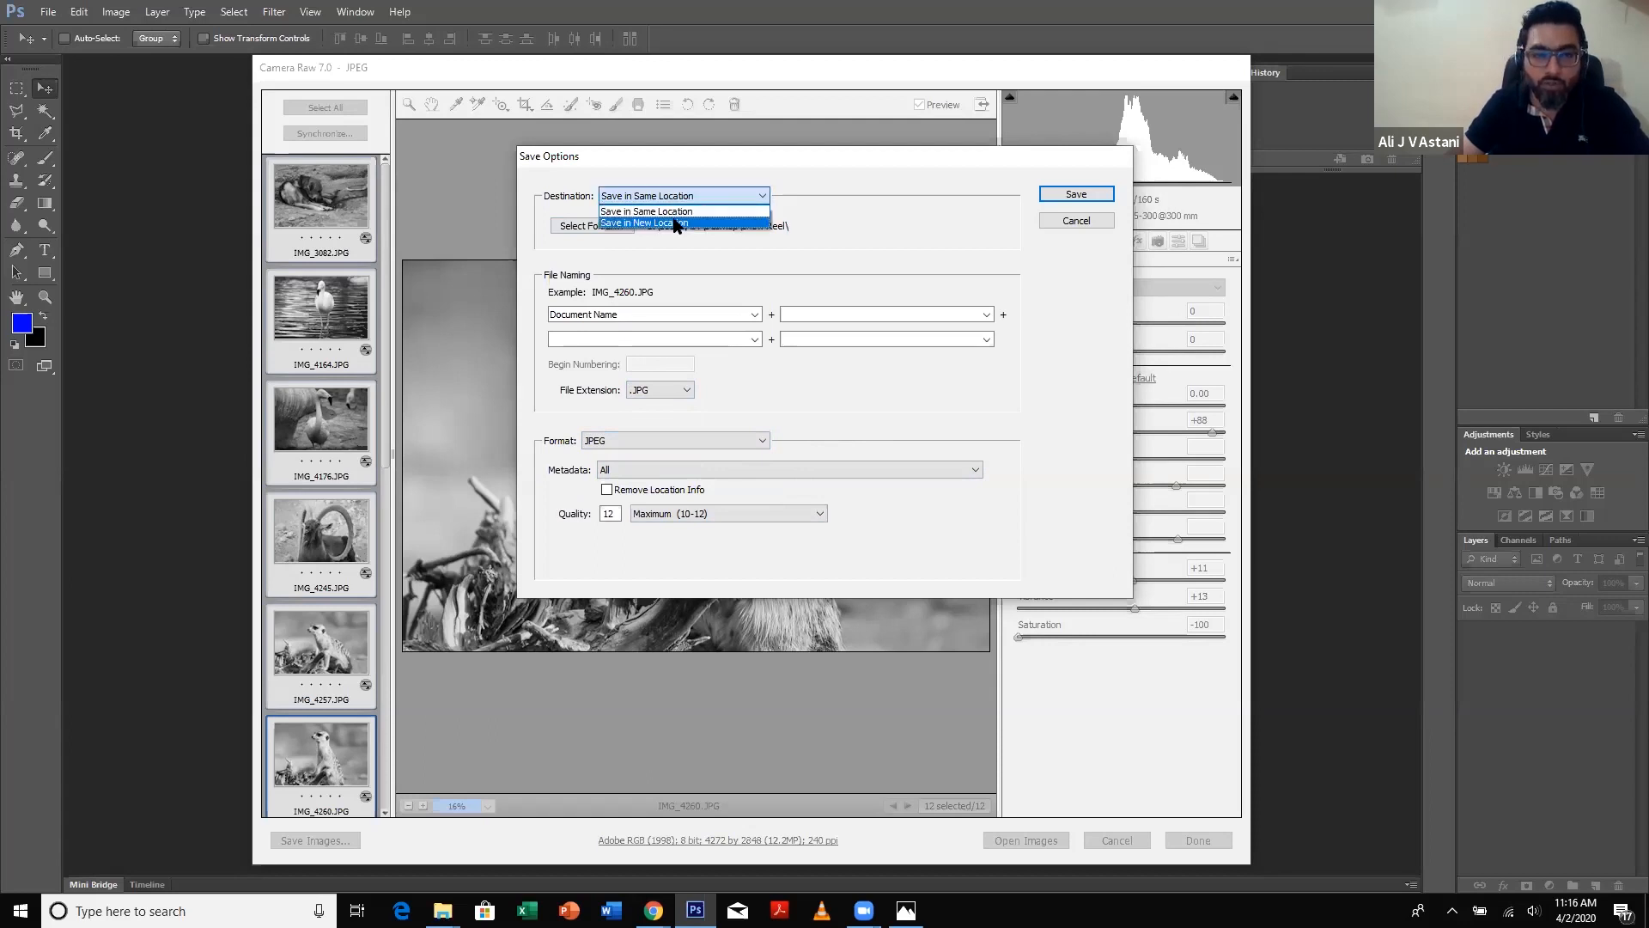
click(672, 221)
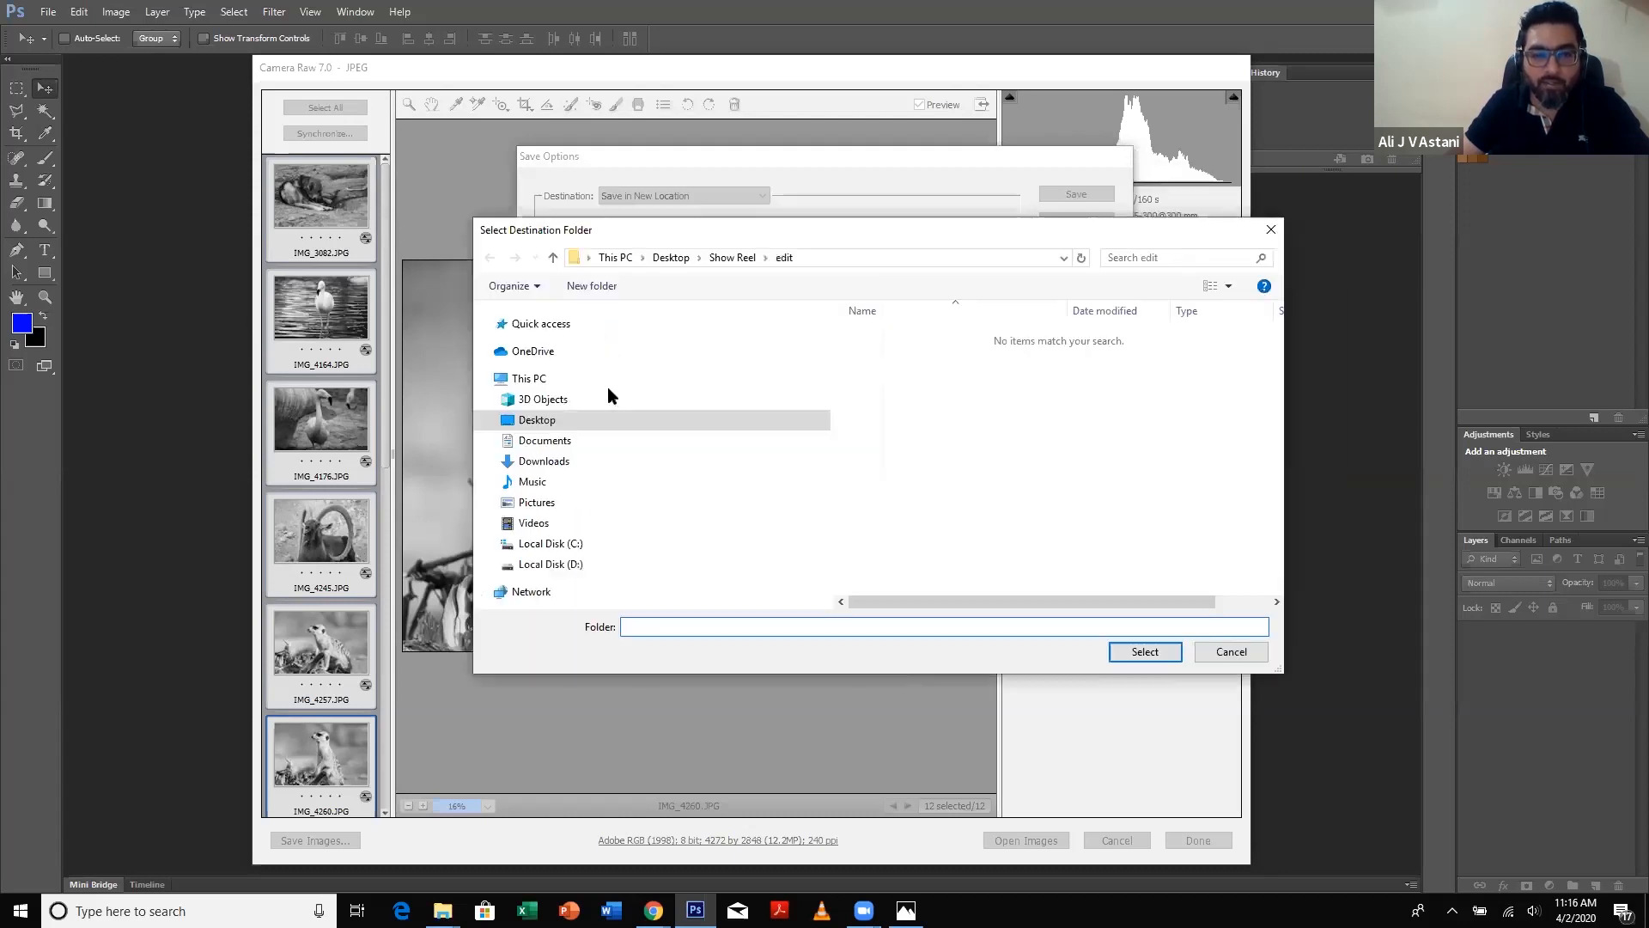
click(537, 422)
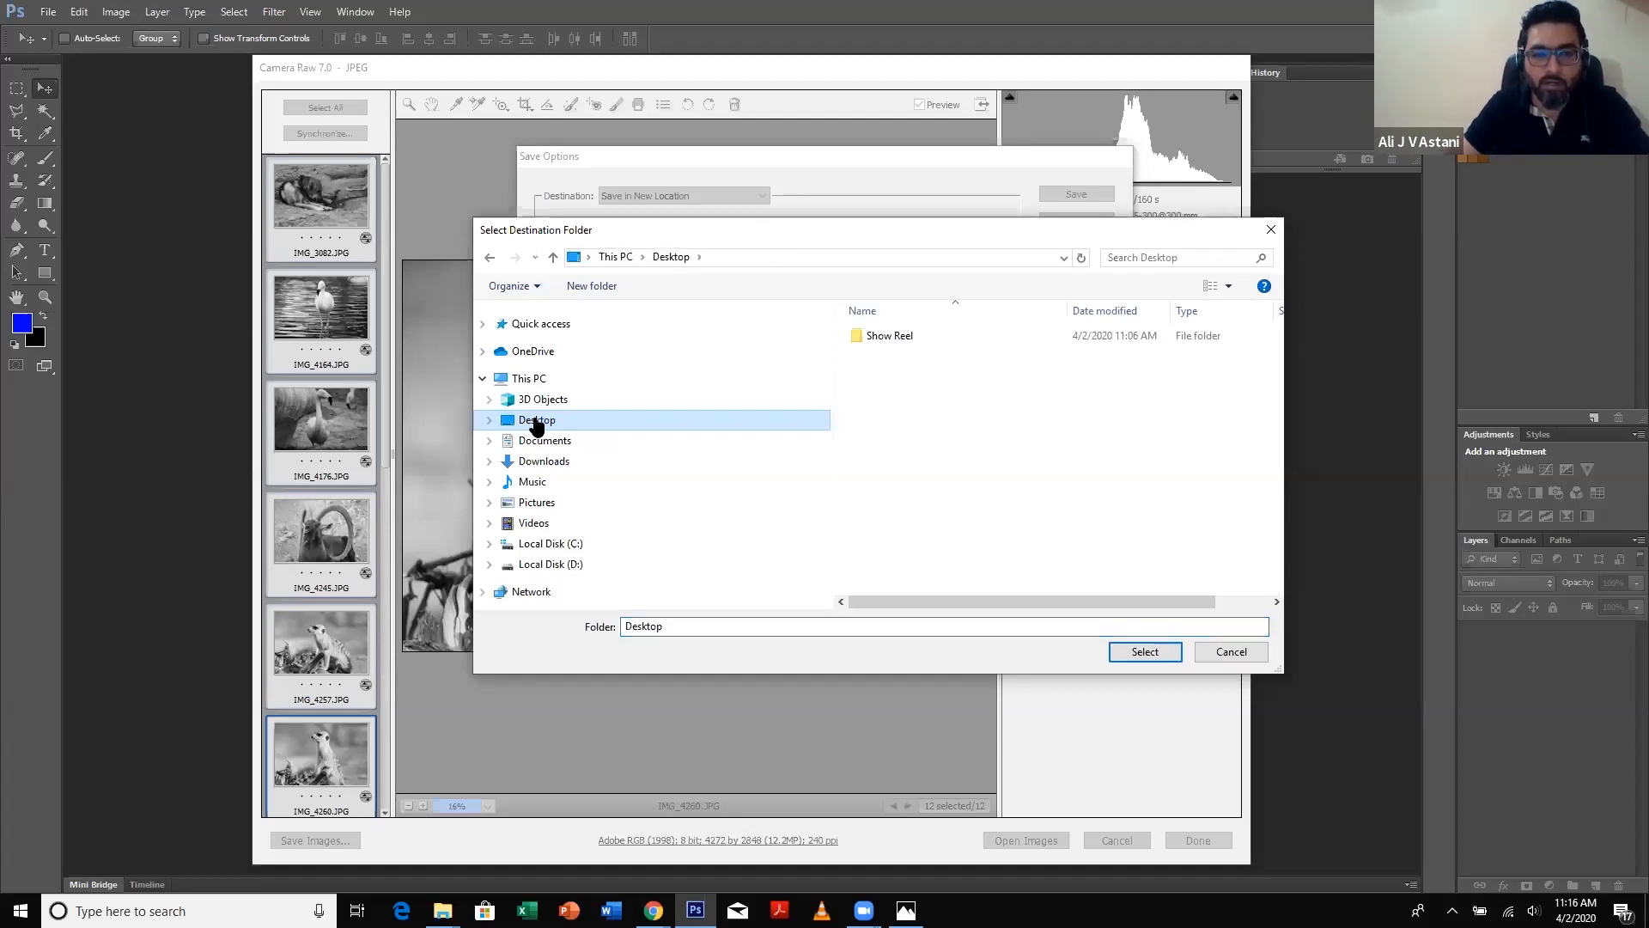
double_click(867, 335)
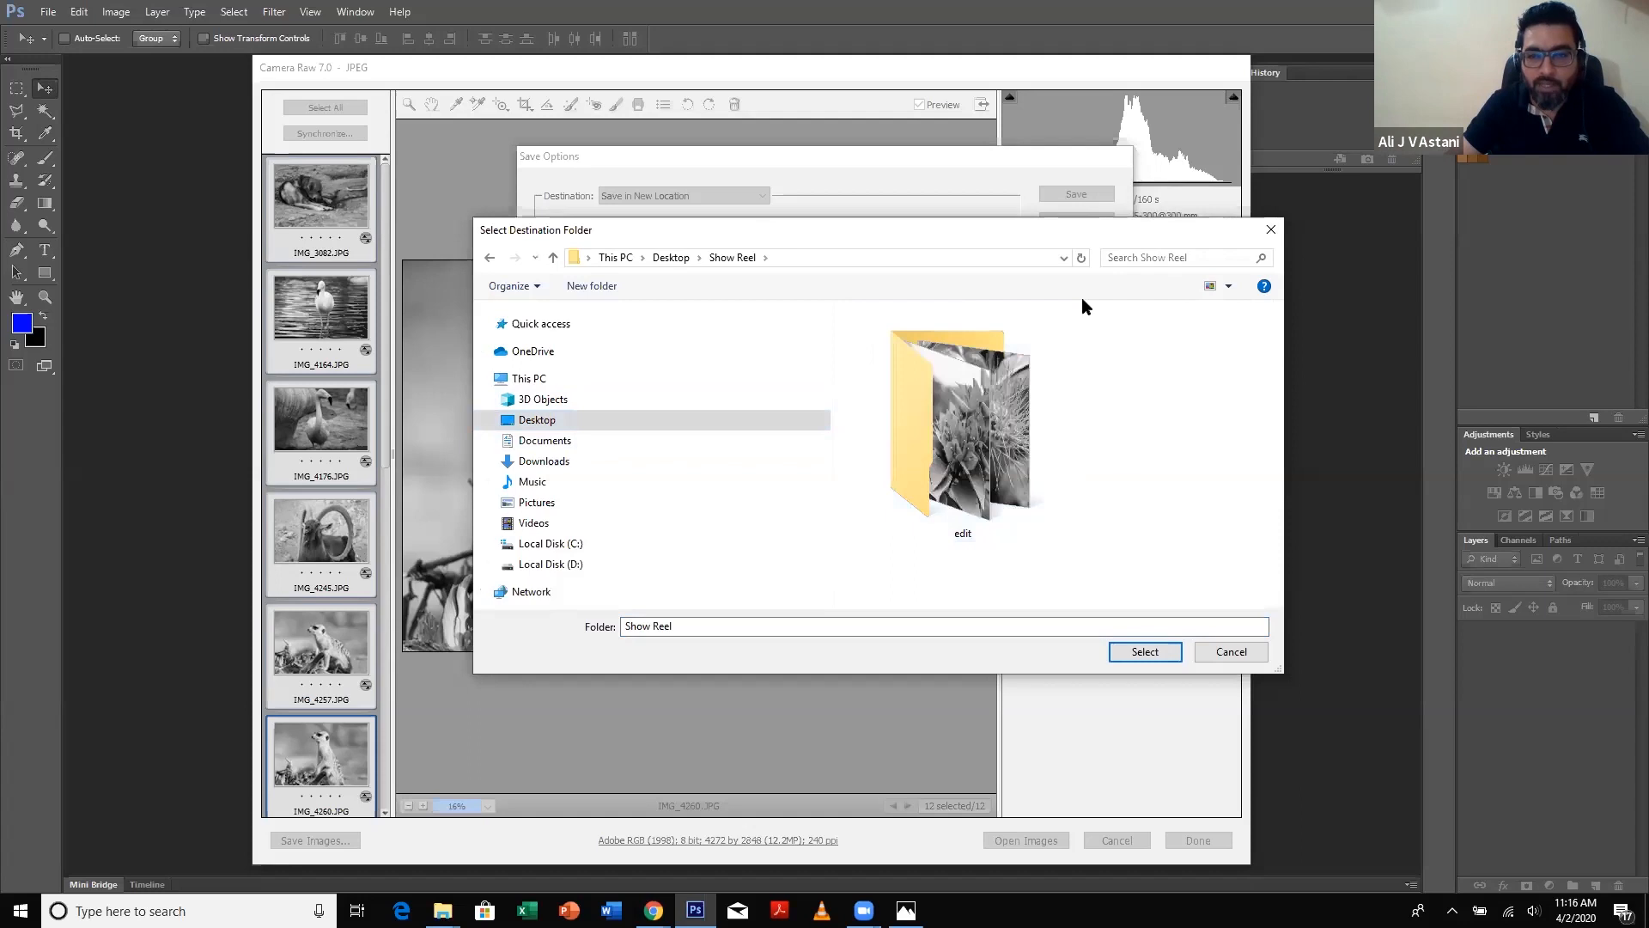
- Create a folder named EDIT WILD LIFE inside Show Reel and choose it as the save destination
click(592, 286)
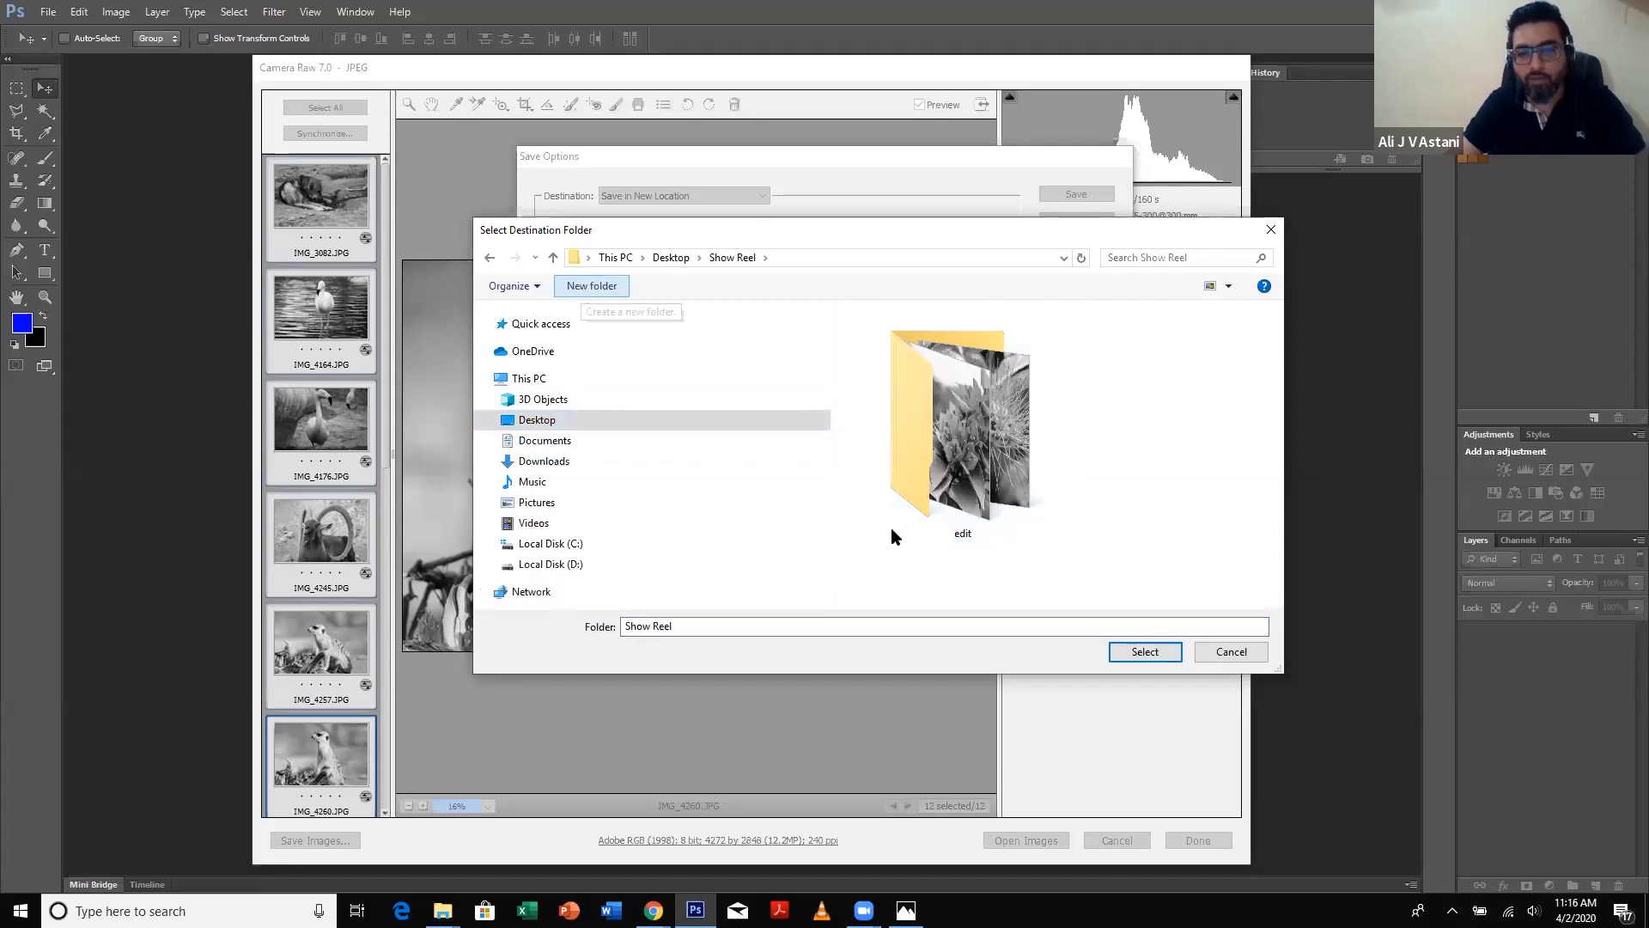
text(E)
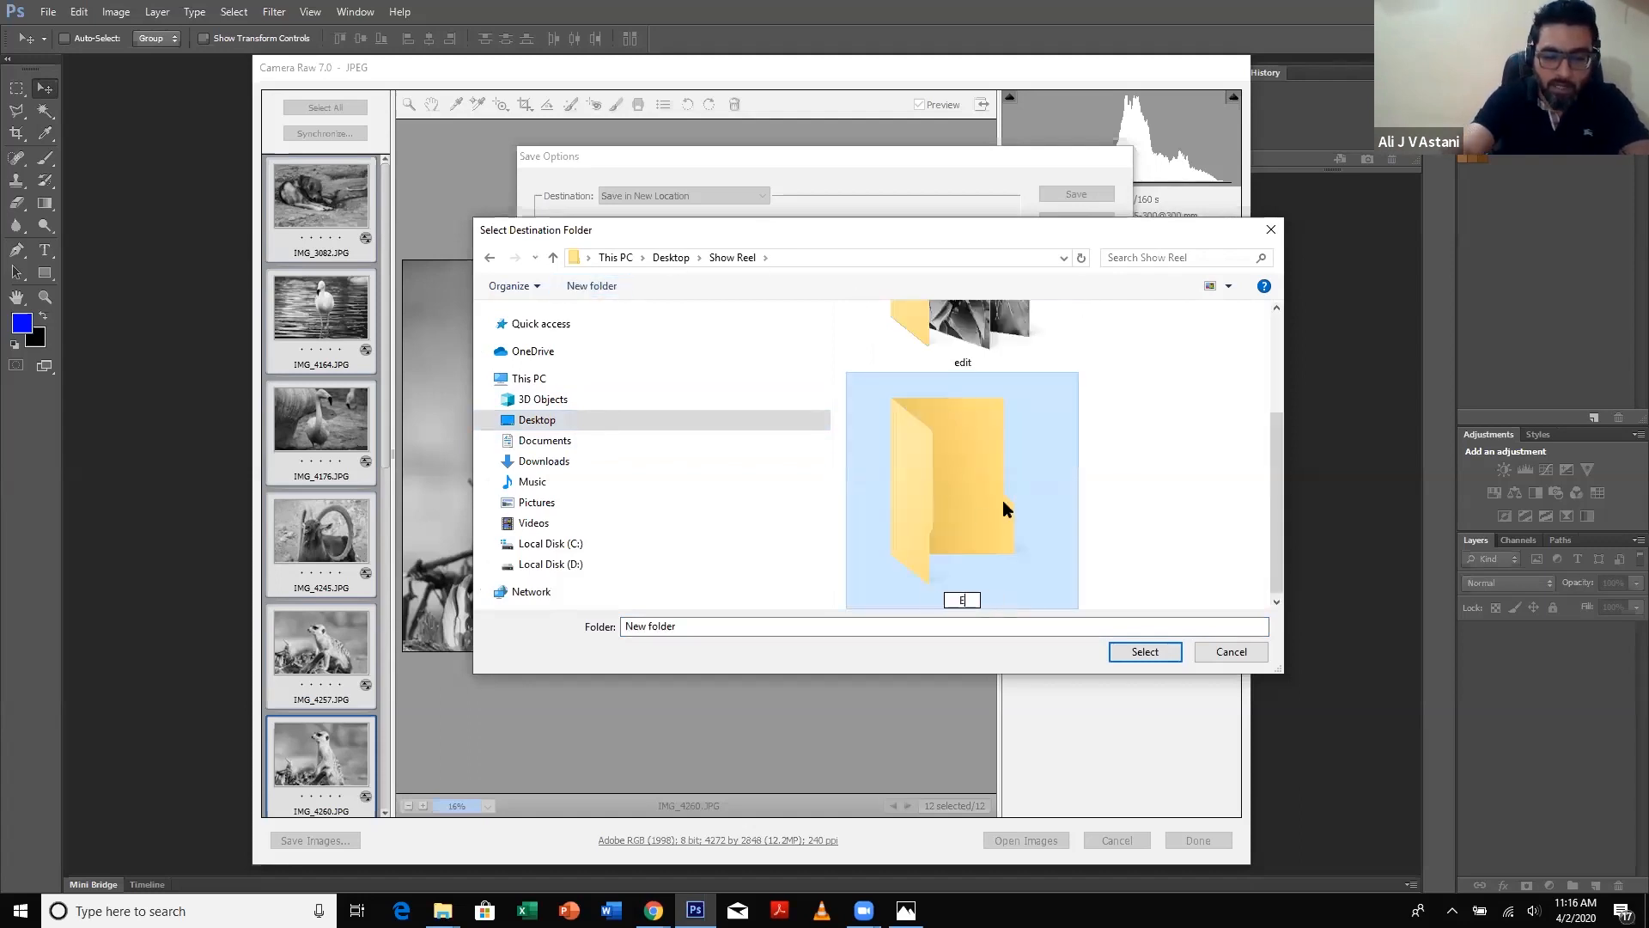
text(DIT ANIMAL)
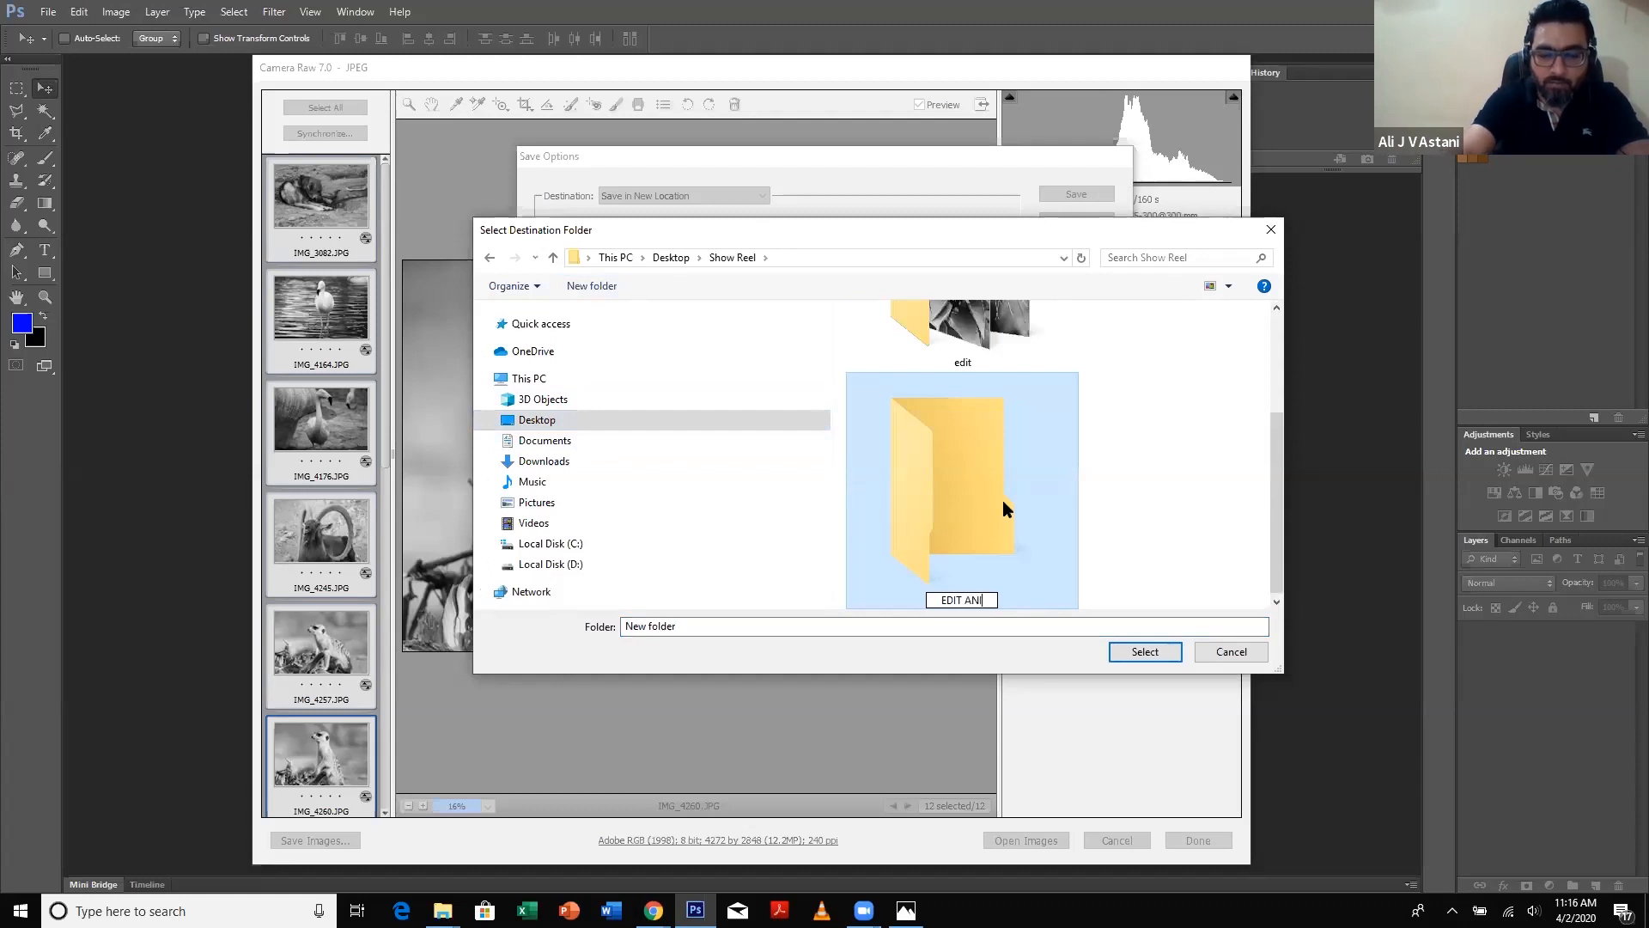
key(BackSpace)
key(BackSpace)
key(BackSpace)
key(BackSpace)
key(BackSpace)
key(BackSpace)
text(WIL)
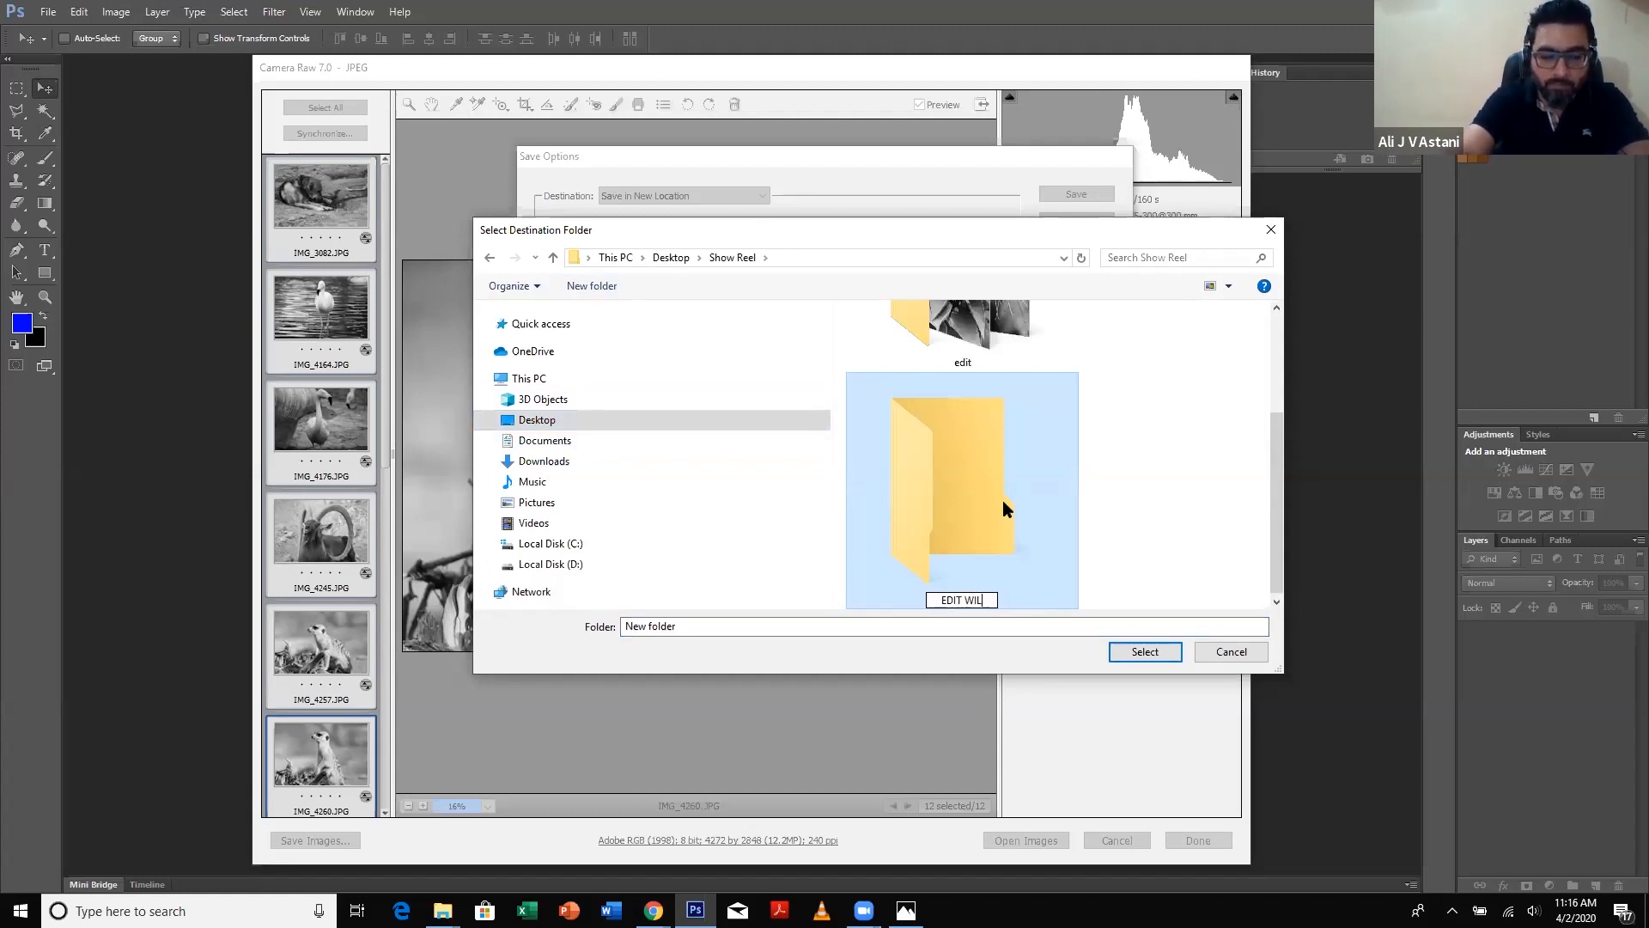
text(D LI)
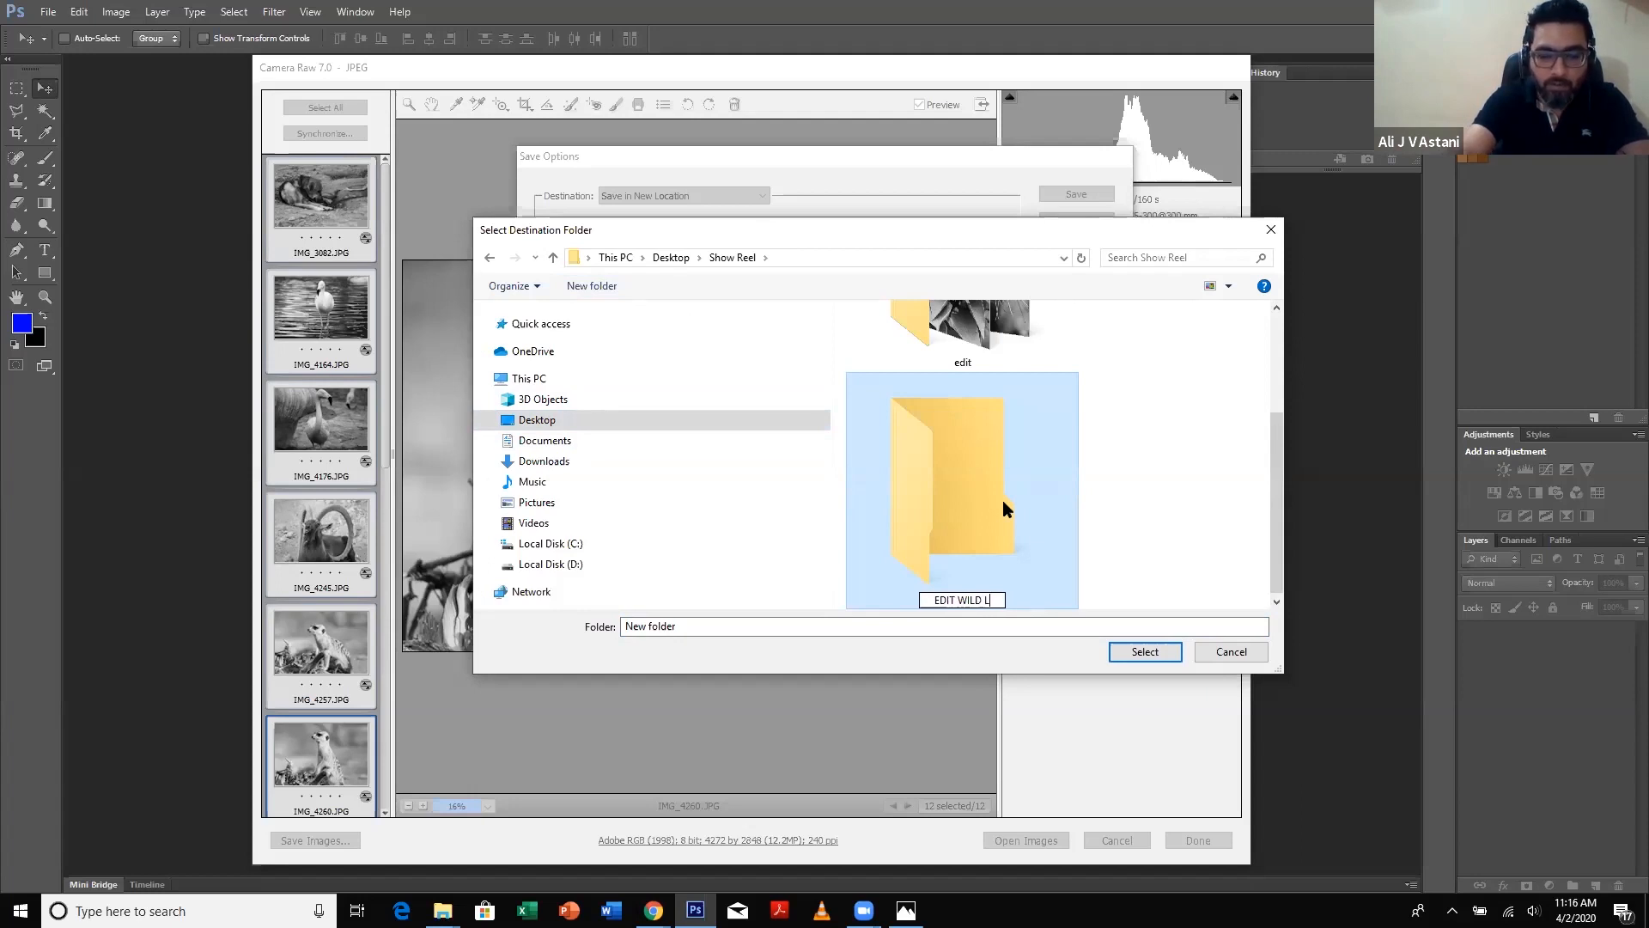
text(FE)
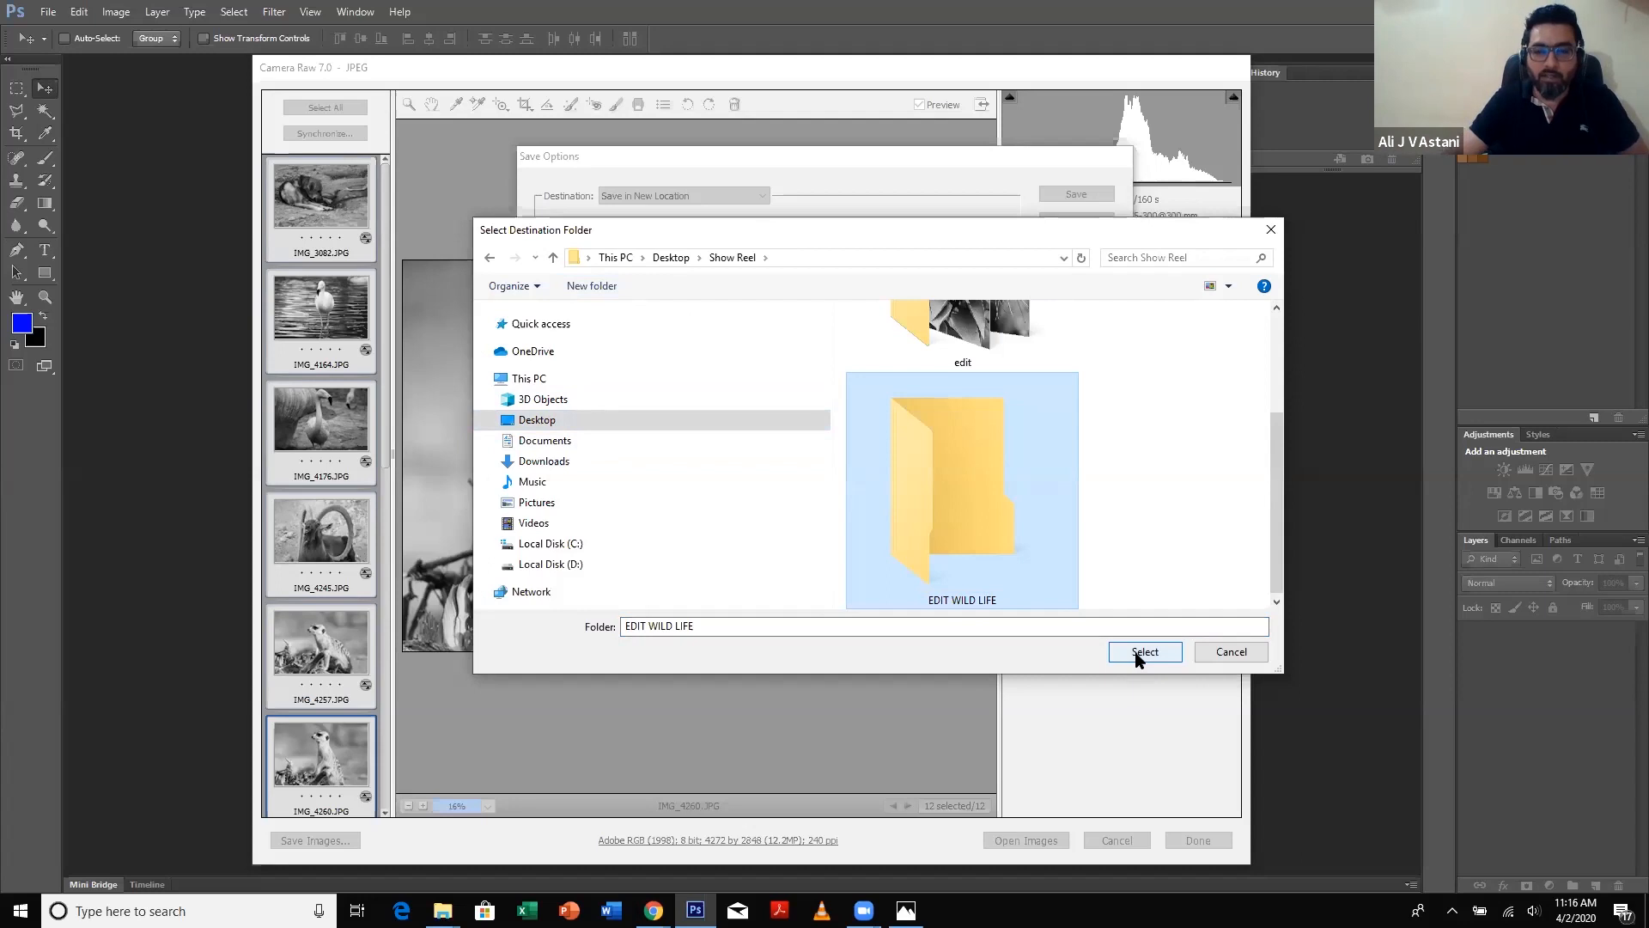
click(1143, 660)
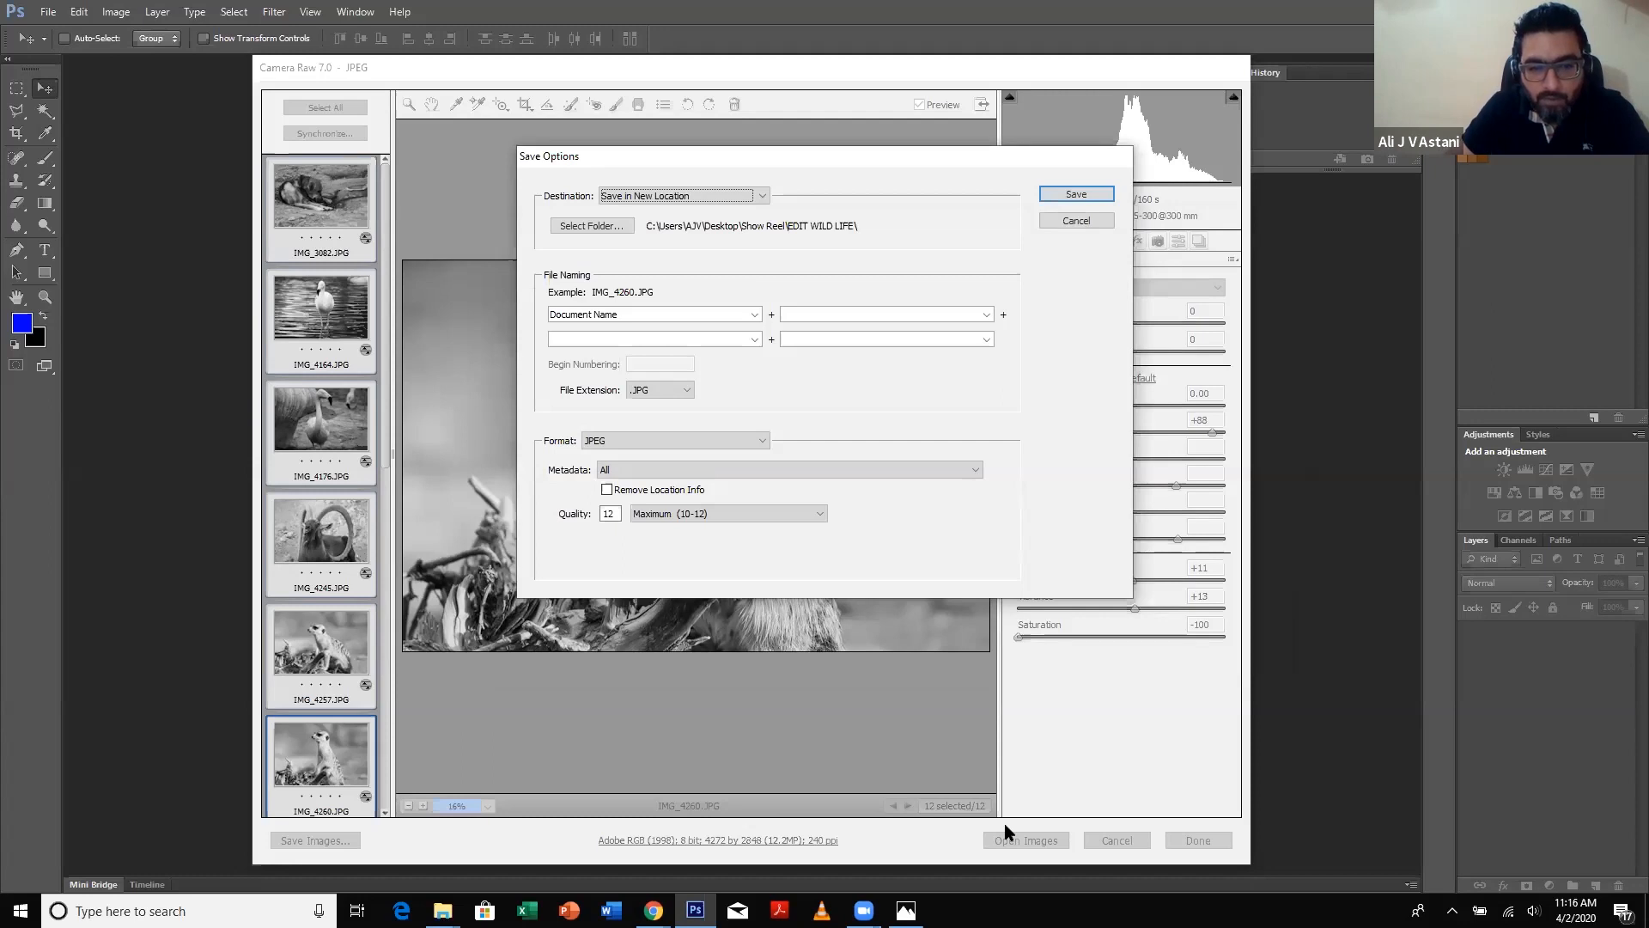
- Save the twelve photos with these options and close Camera Raw, keeping the adjustments
key(Return)
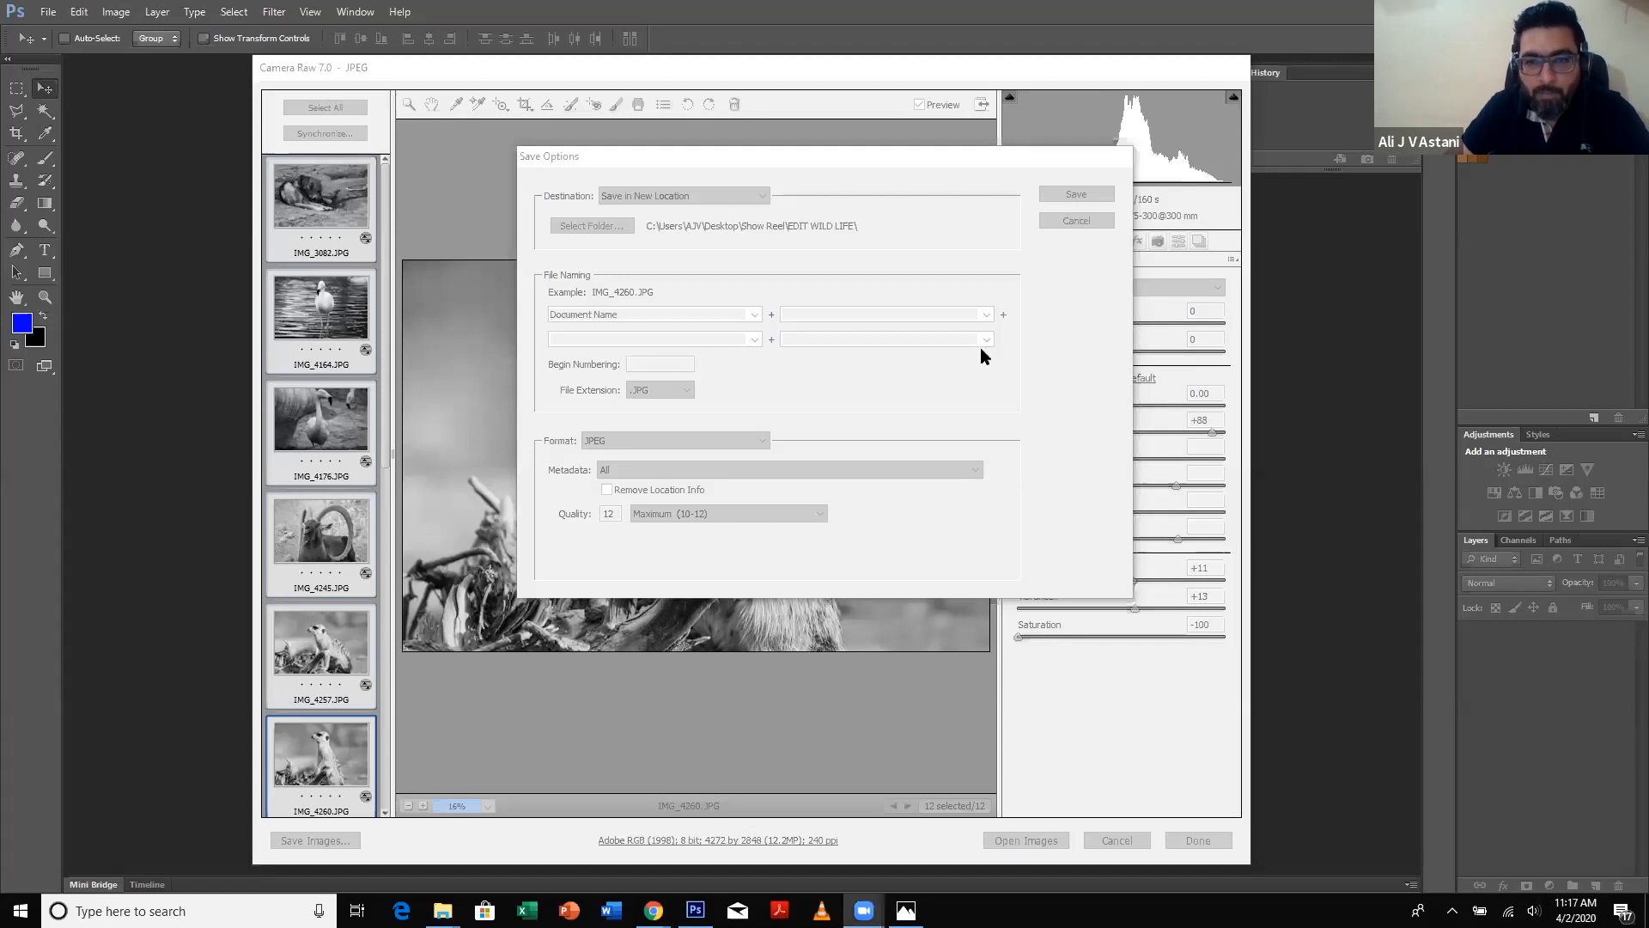
click(936, 374)
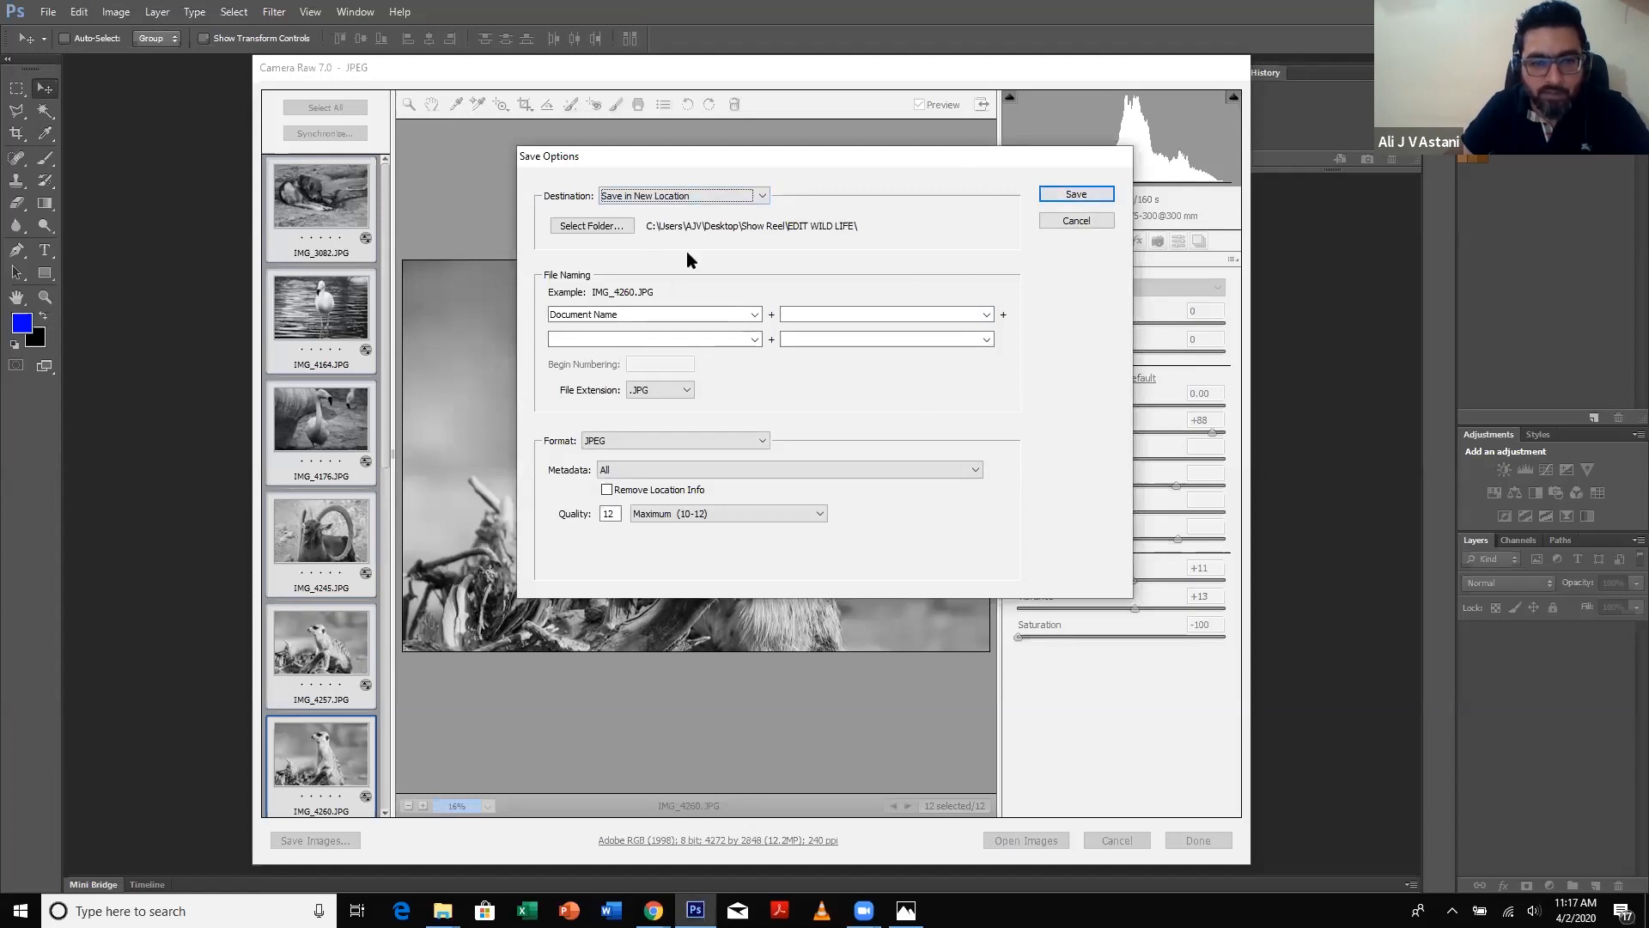
click(1077, 195)
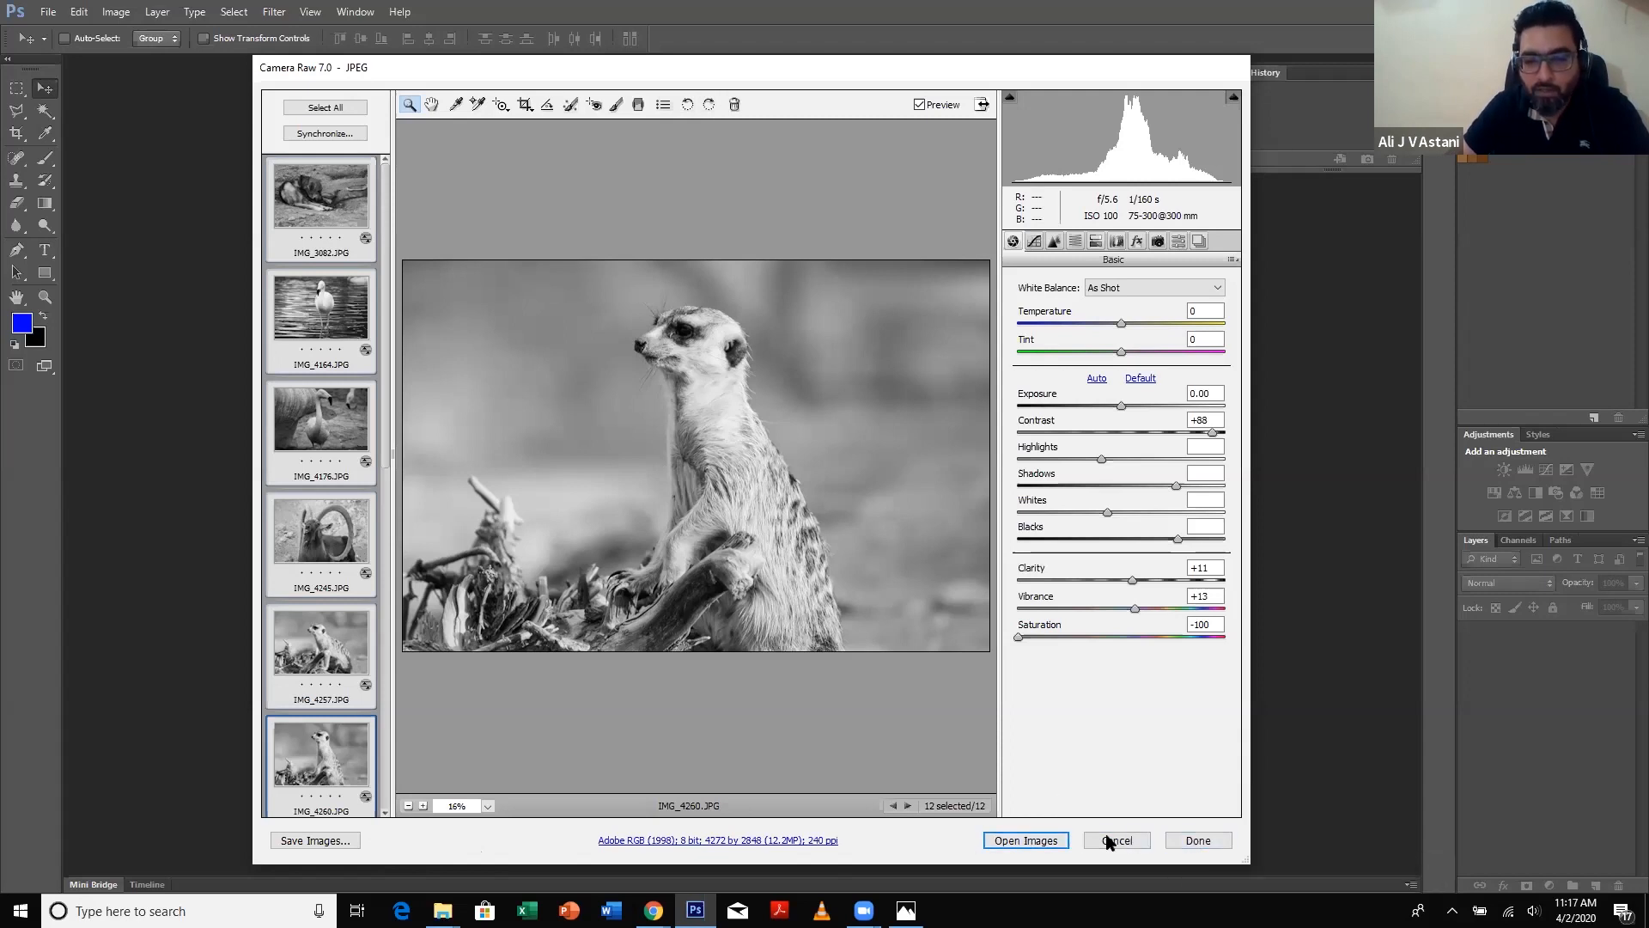
click(1198, 840)
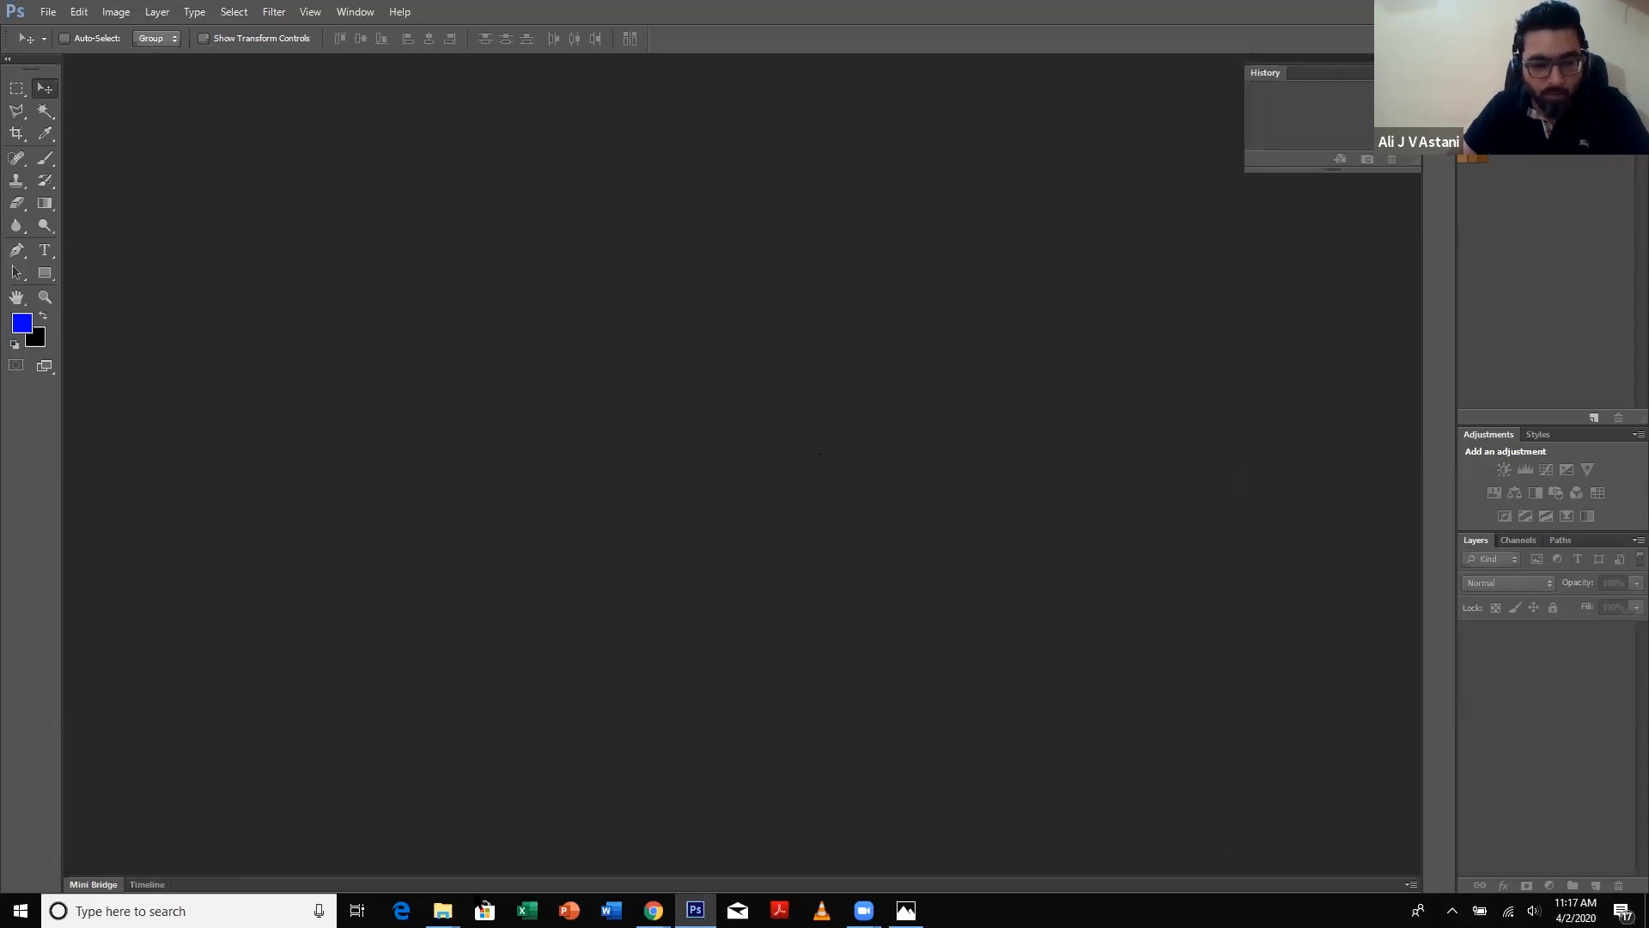
- Switch to File Explorer, open the EDIT WILD LIFE folder in Show Reel and enlarge the thumbnails to inspect the saved photos
mouse_move(442, 911)
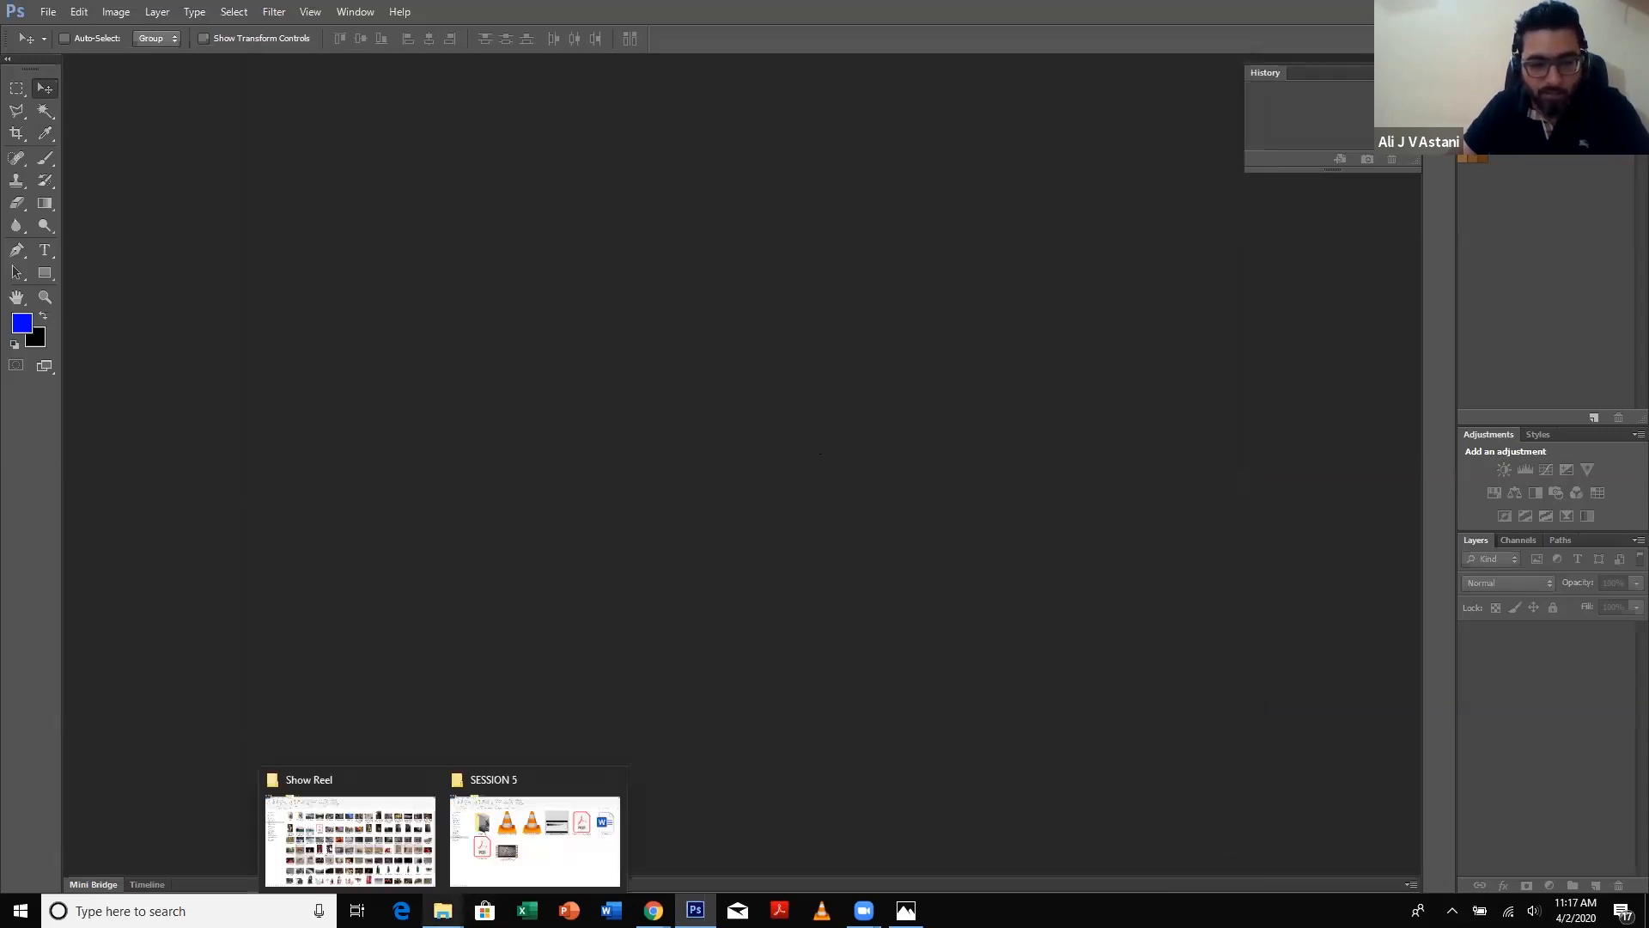
click(369, 840)
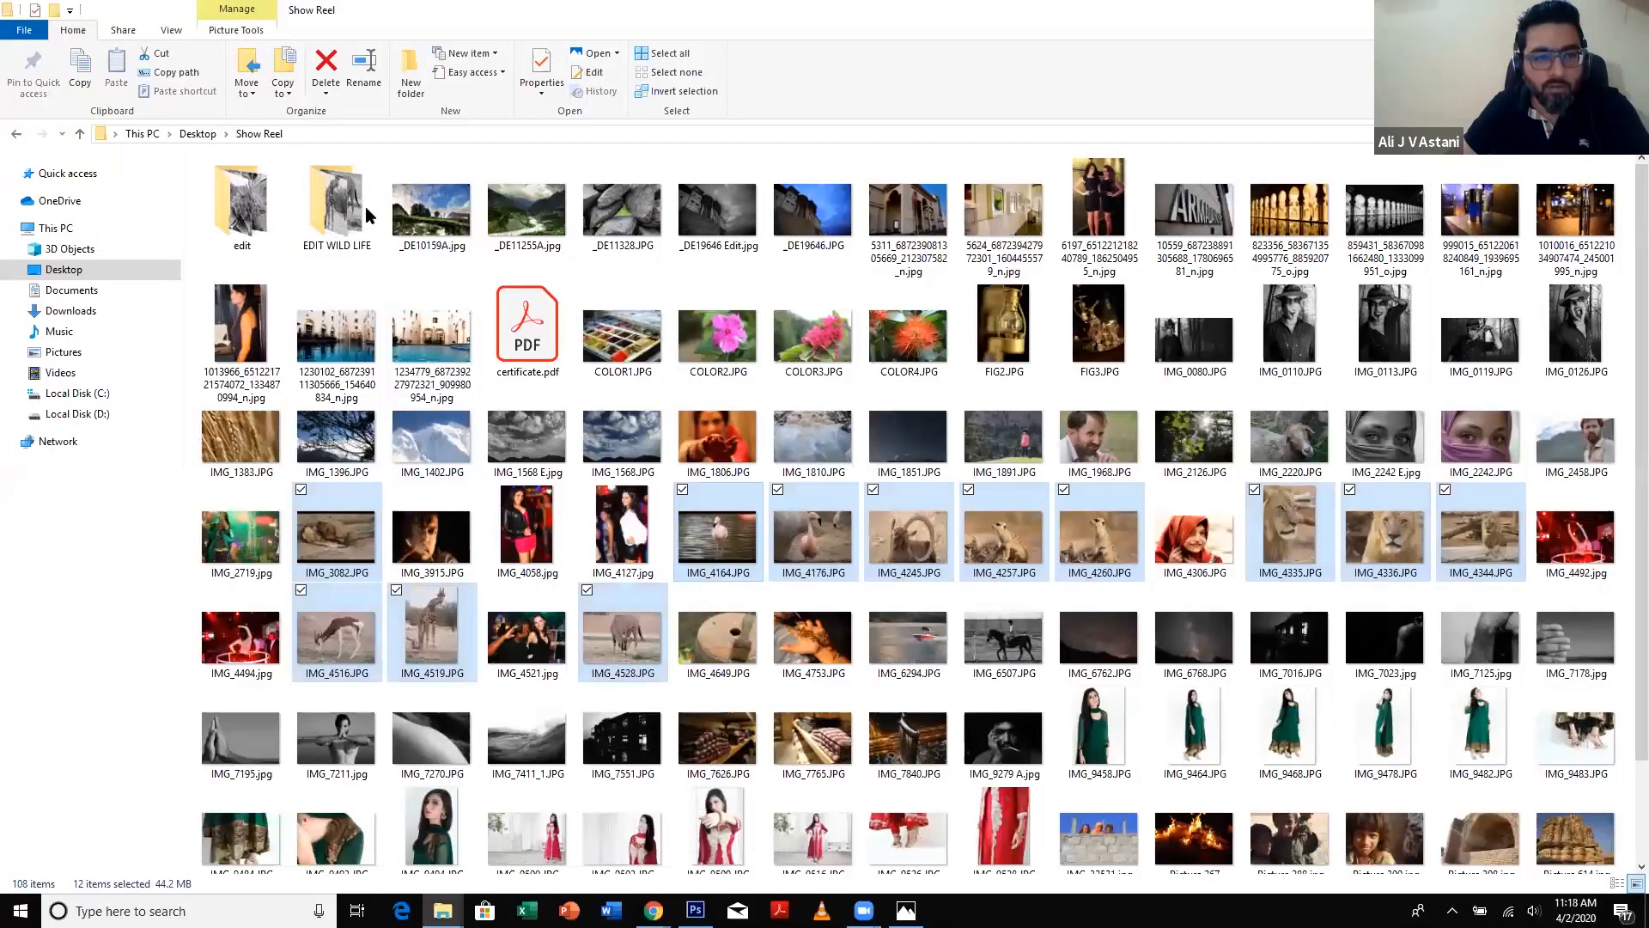
click(341, 251)
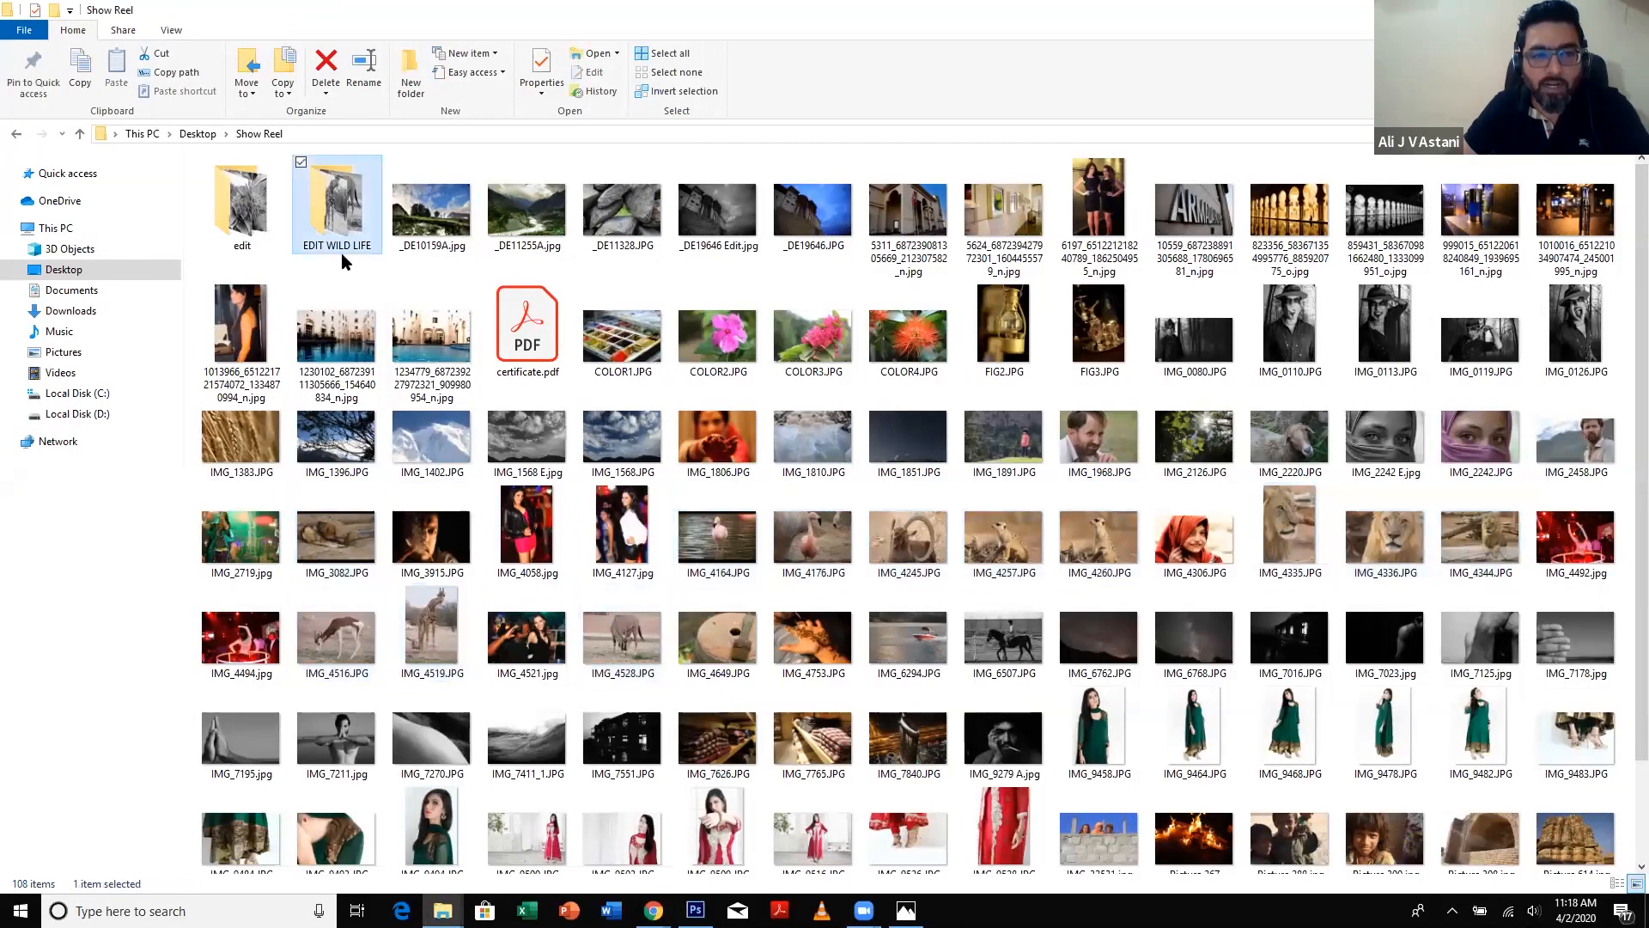
double_click(359, 208)
right_click(754, 577)
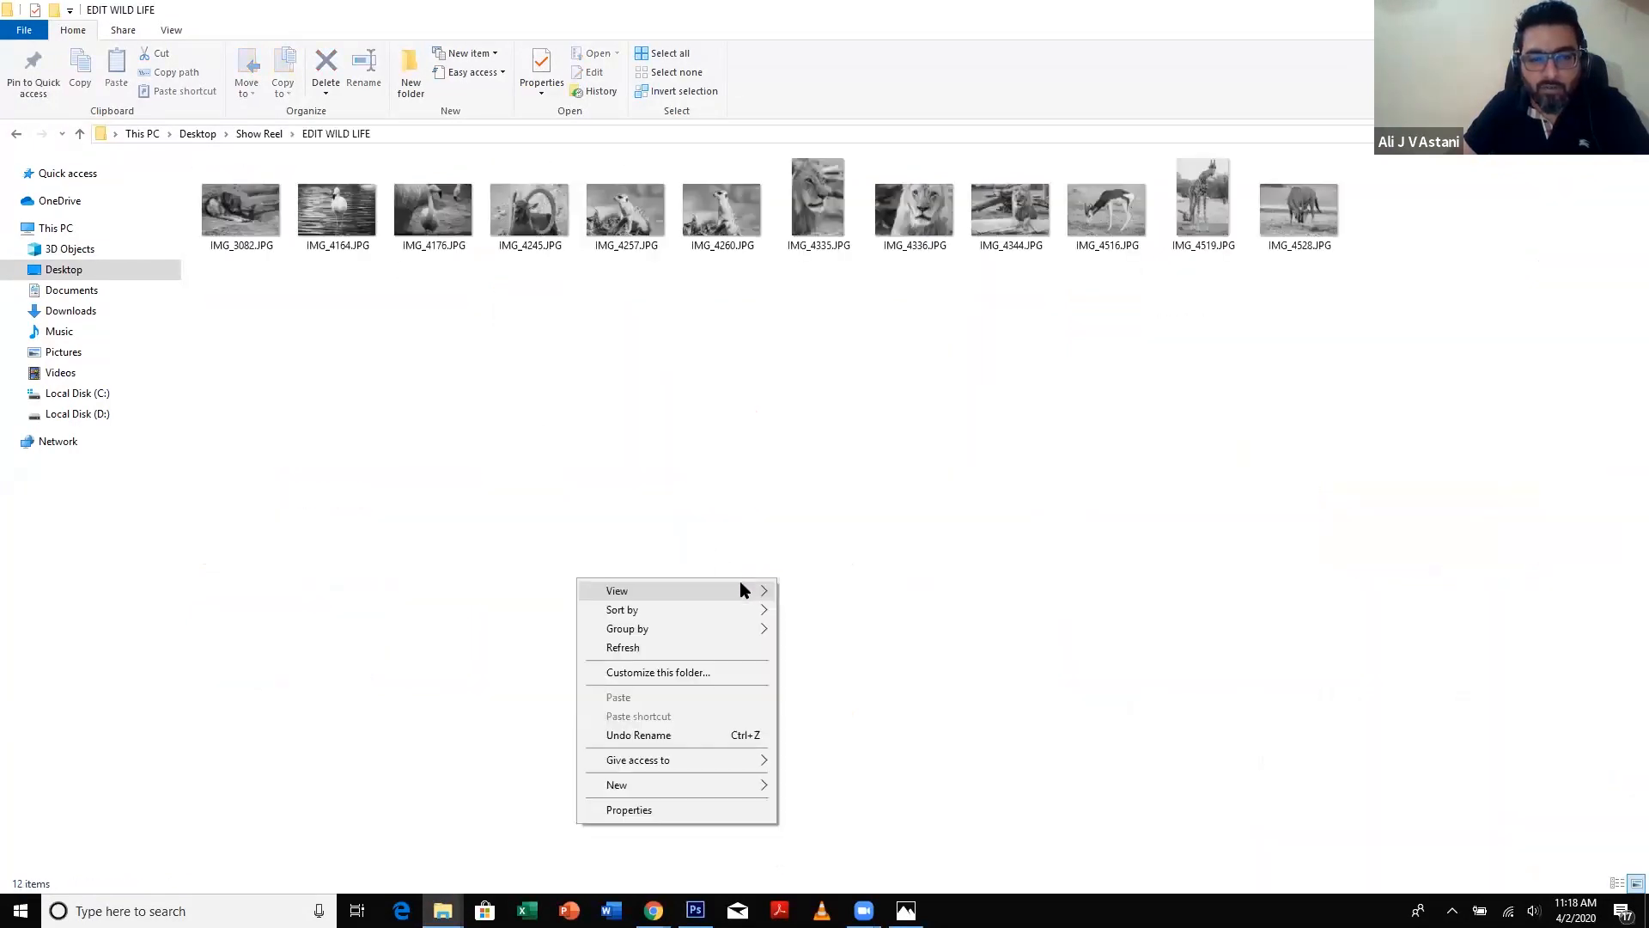
mouse_move(740, 581)
click(835, 585)
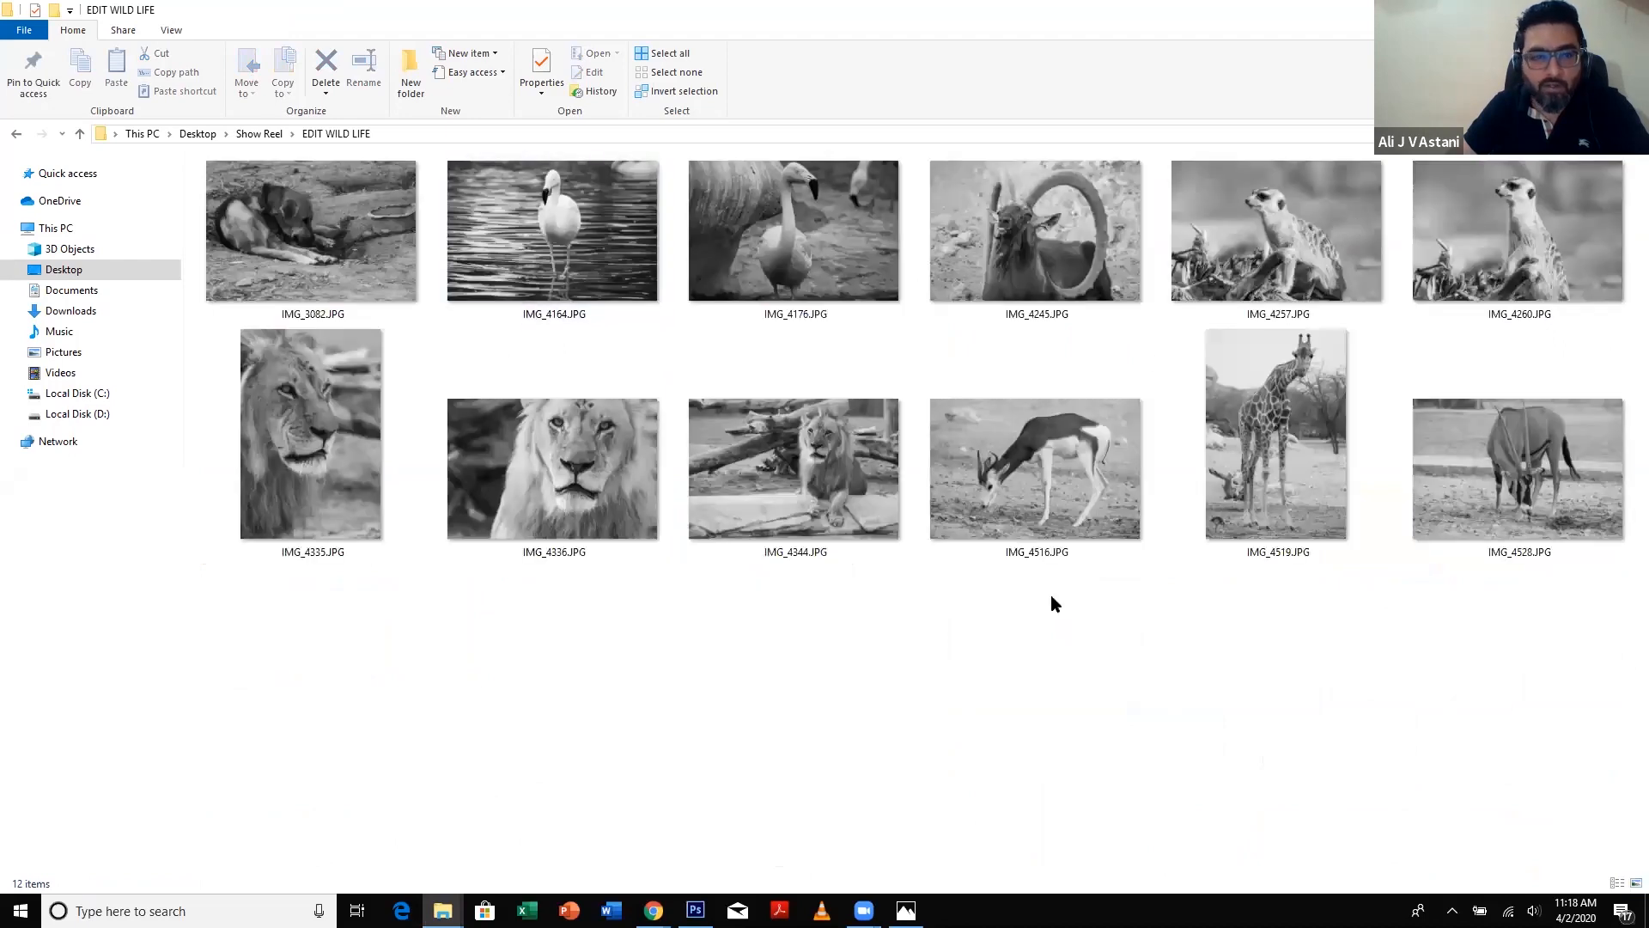